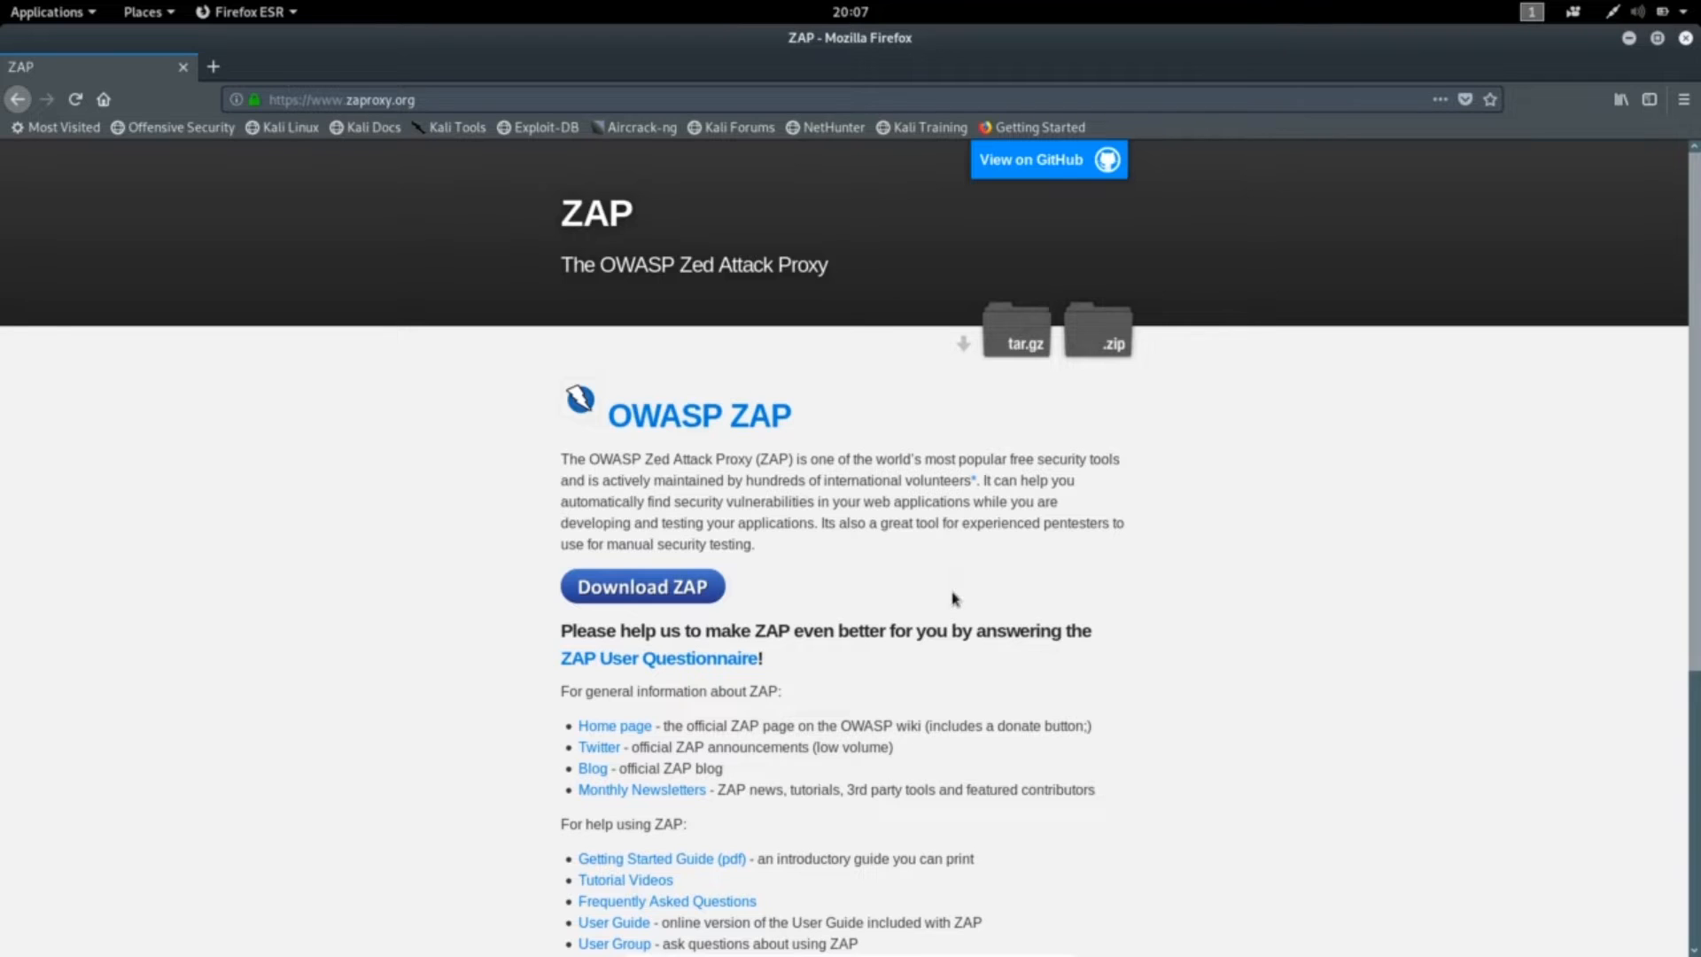
# - Review the OWASP ZAP introduction and the resource links on the zaproxy.org home page
pyautogui.moveTo(564, 202); pyautogui.dragTo(831, 293)
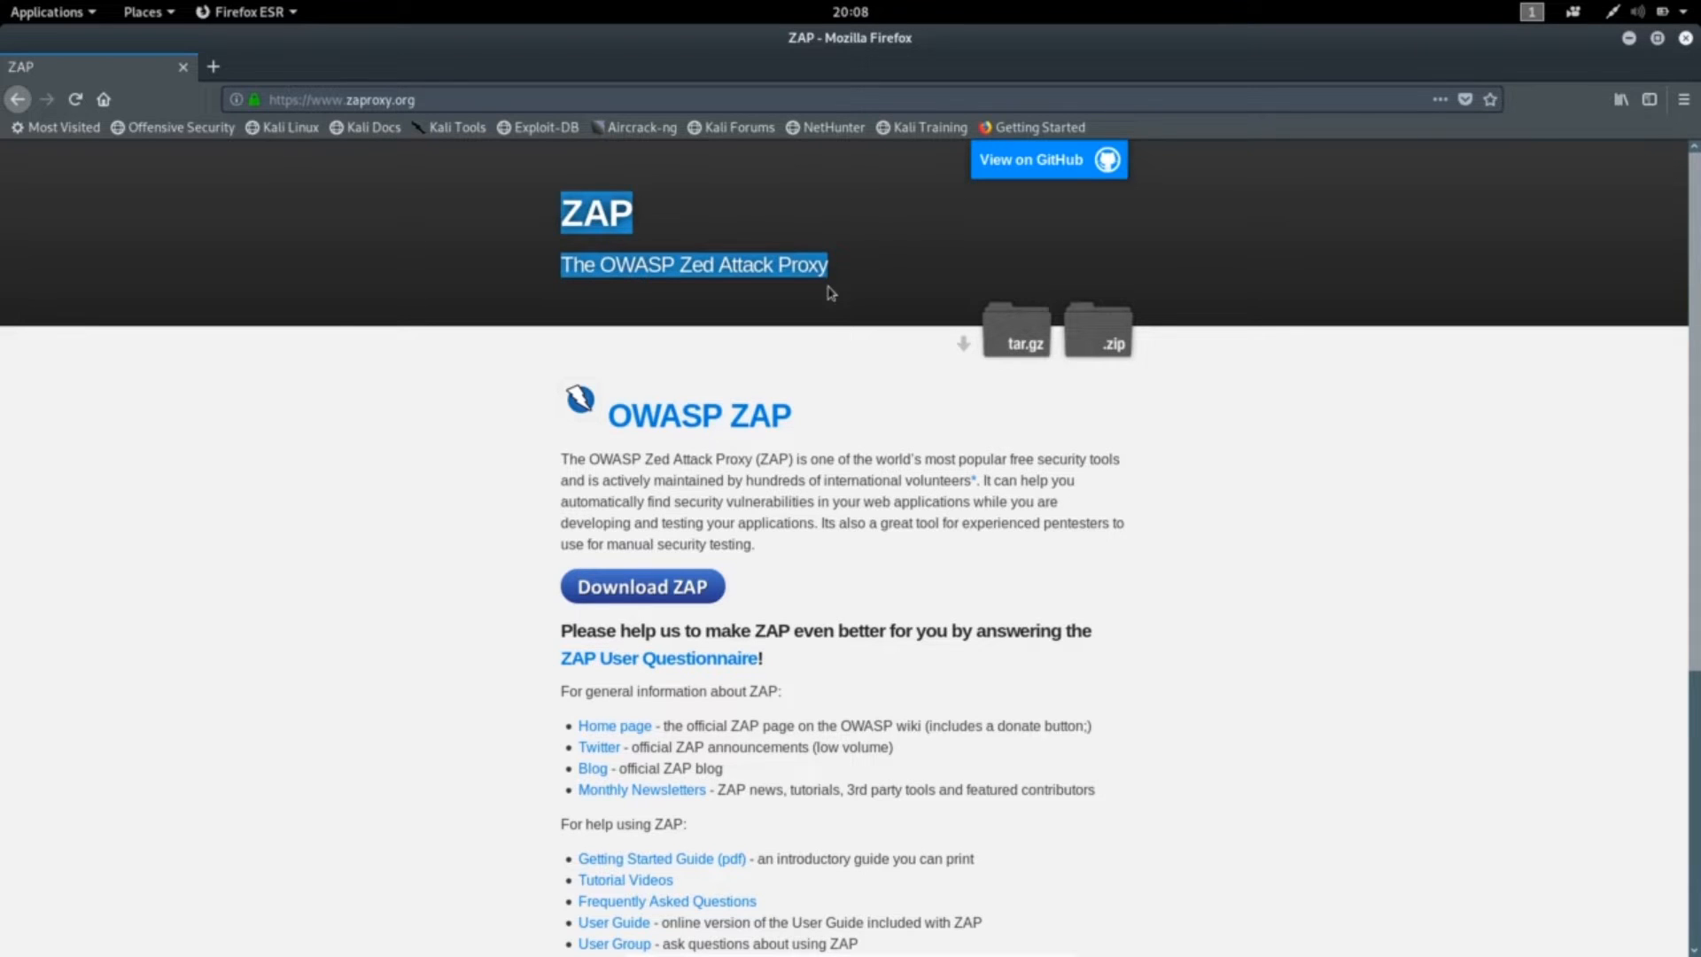
pyautogui.moveTo(561, 459); pyautogui.dragTo(929, 583)
pyautogui.moveTo(434, 100); pyautogui.dragTo(321, 99)
pyautogui.scroll(-5, 453, 544)
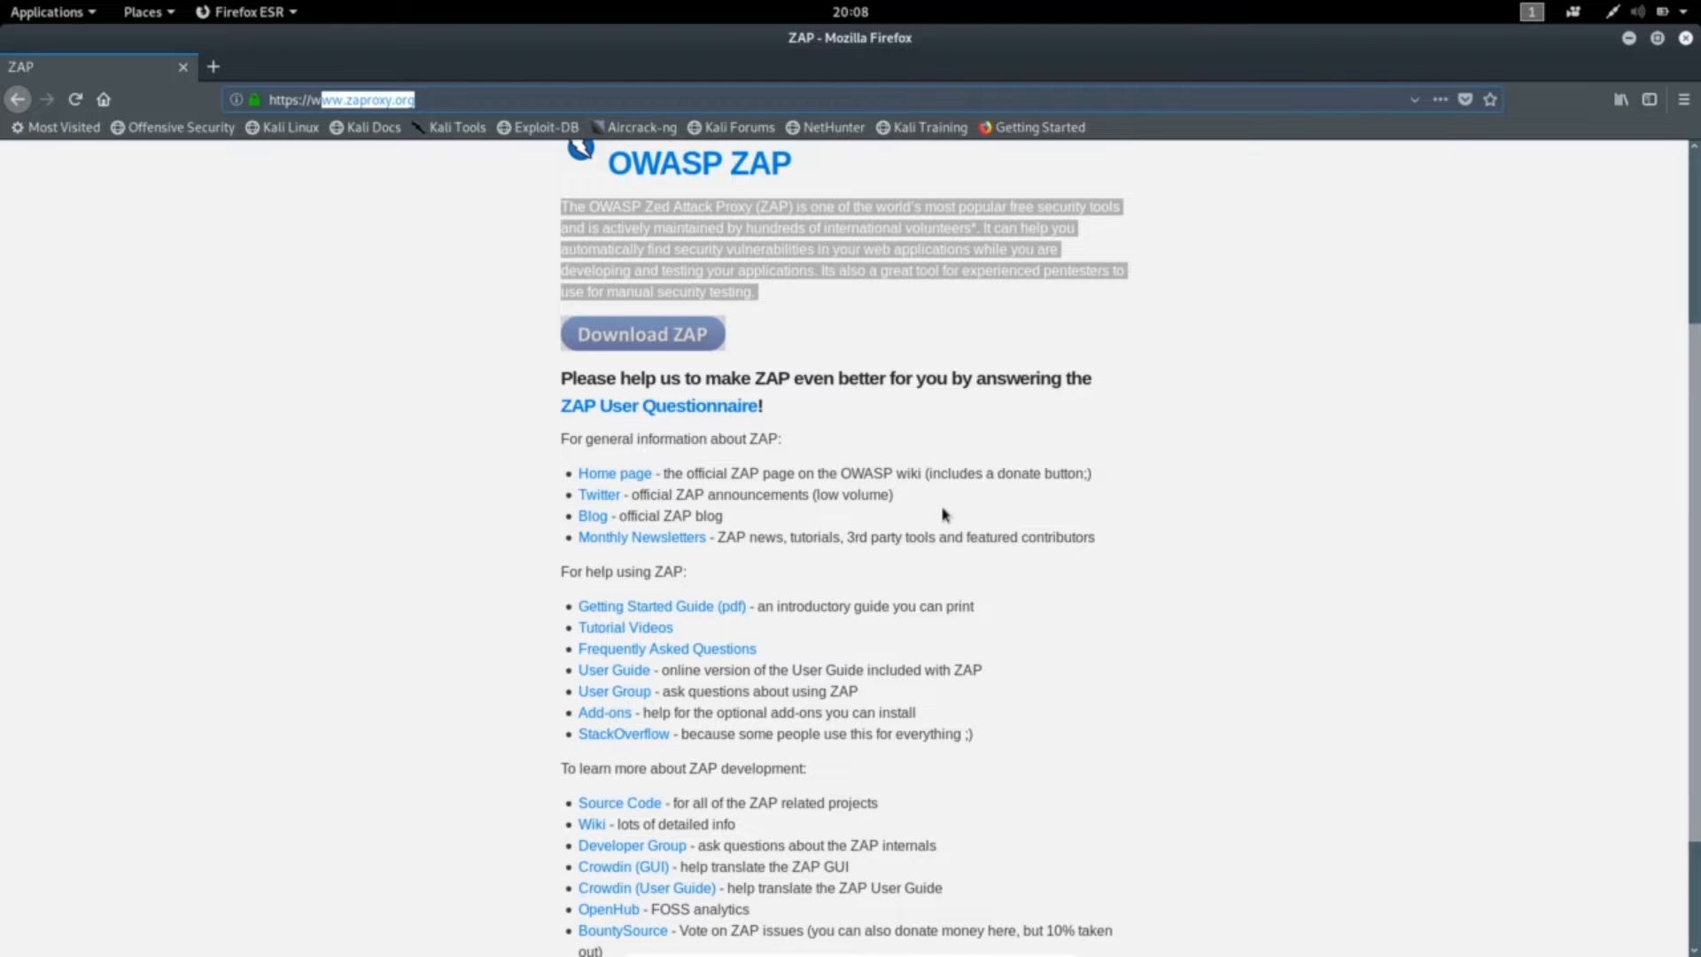
pyautogui.scroll(3, 939, 504)
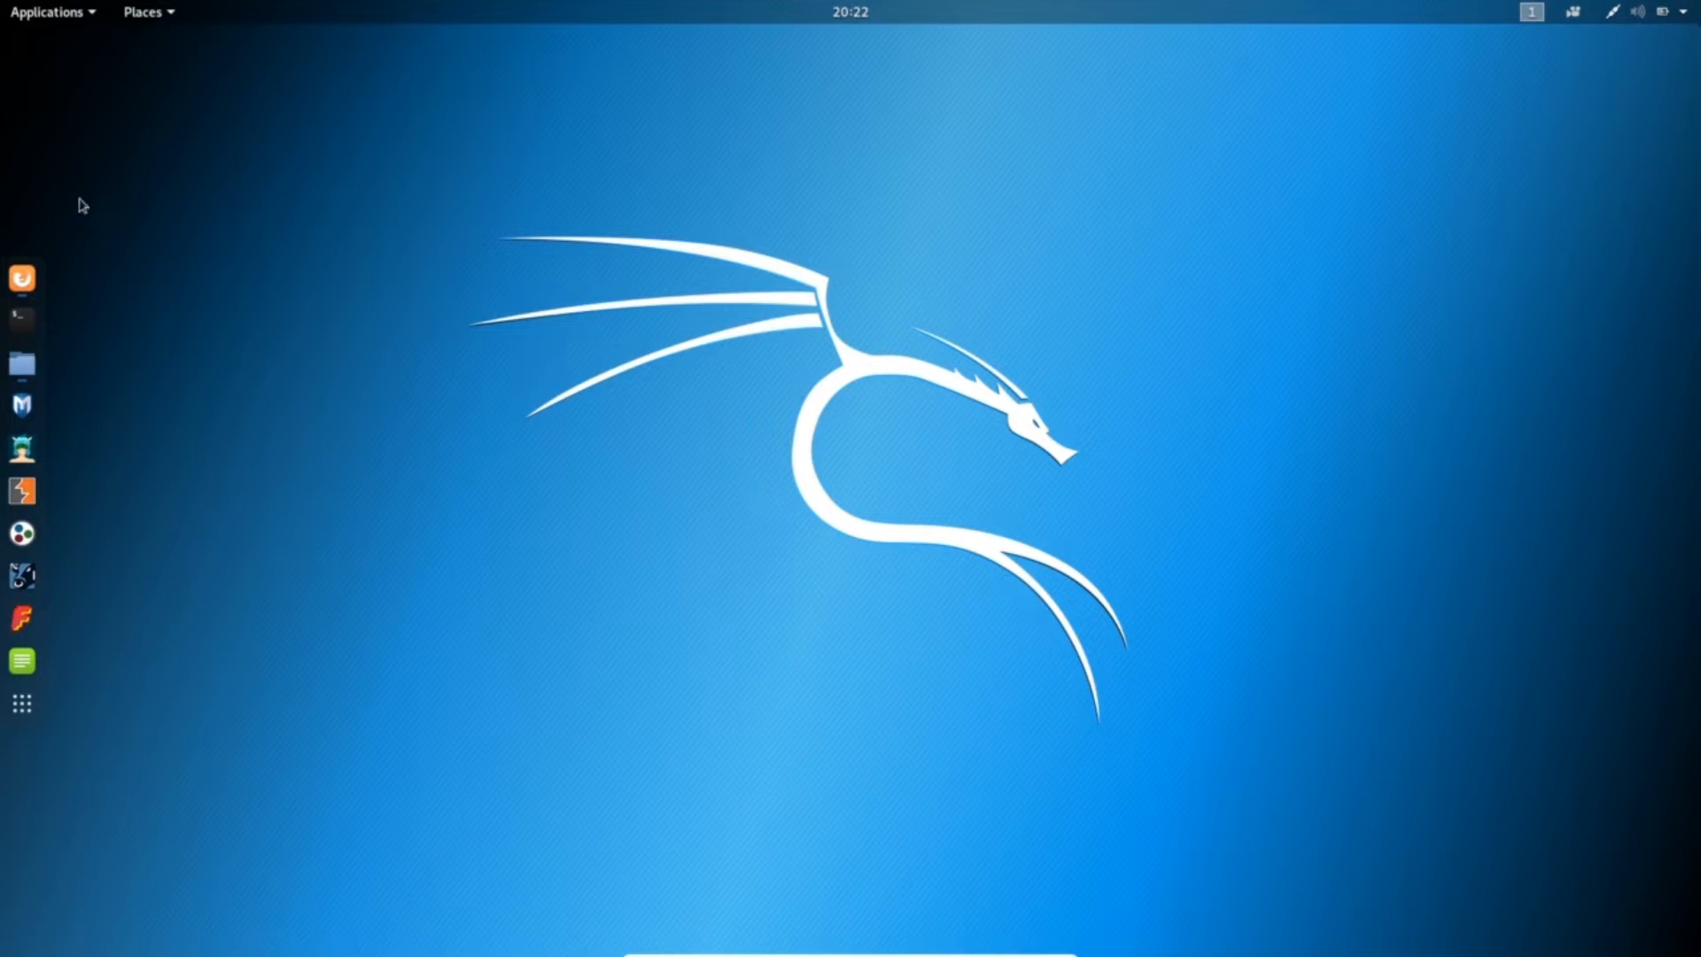
# - Download the ZAP 2.7.0 Standard Linux Installer from the zaproxy.org download page, saving ZAP_2_7_0_unix.sh
pyautogui.click(21, 280)
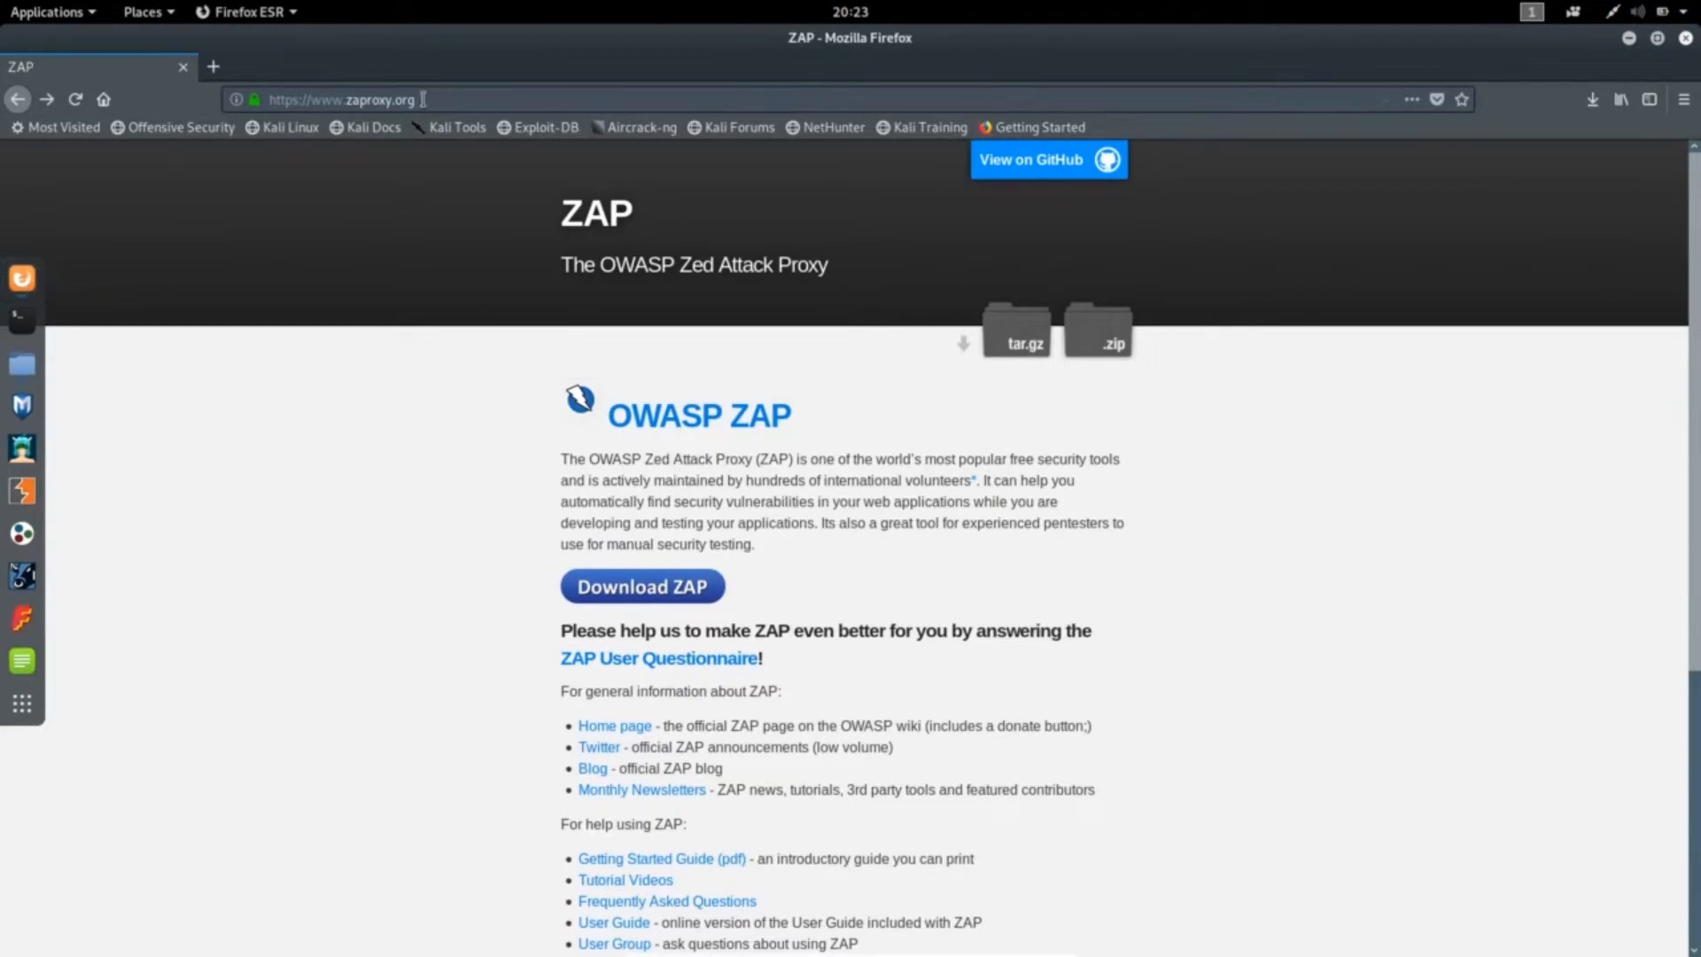
pyautogui.moveTo(416, 99); pyautogui.dragTo(258, 101)
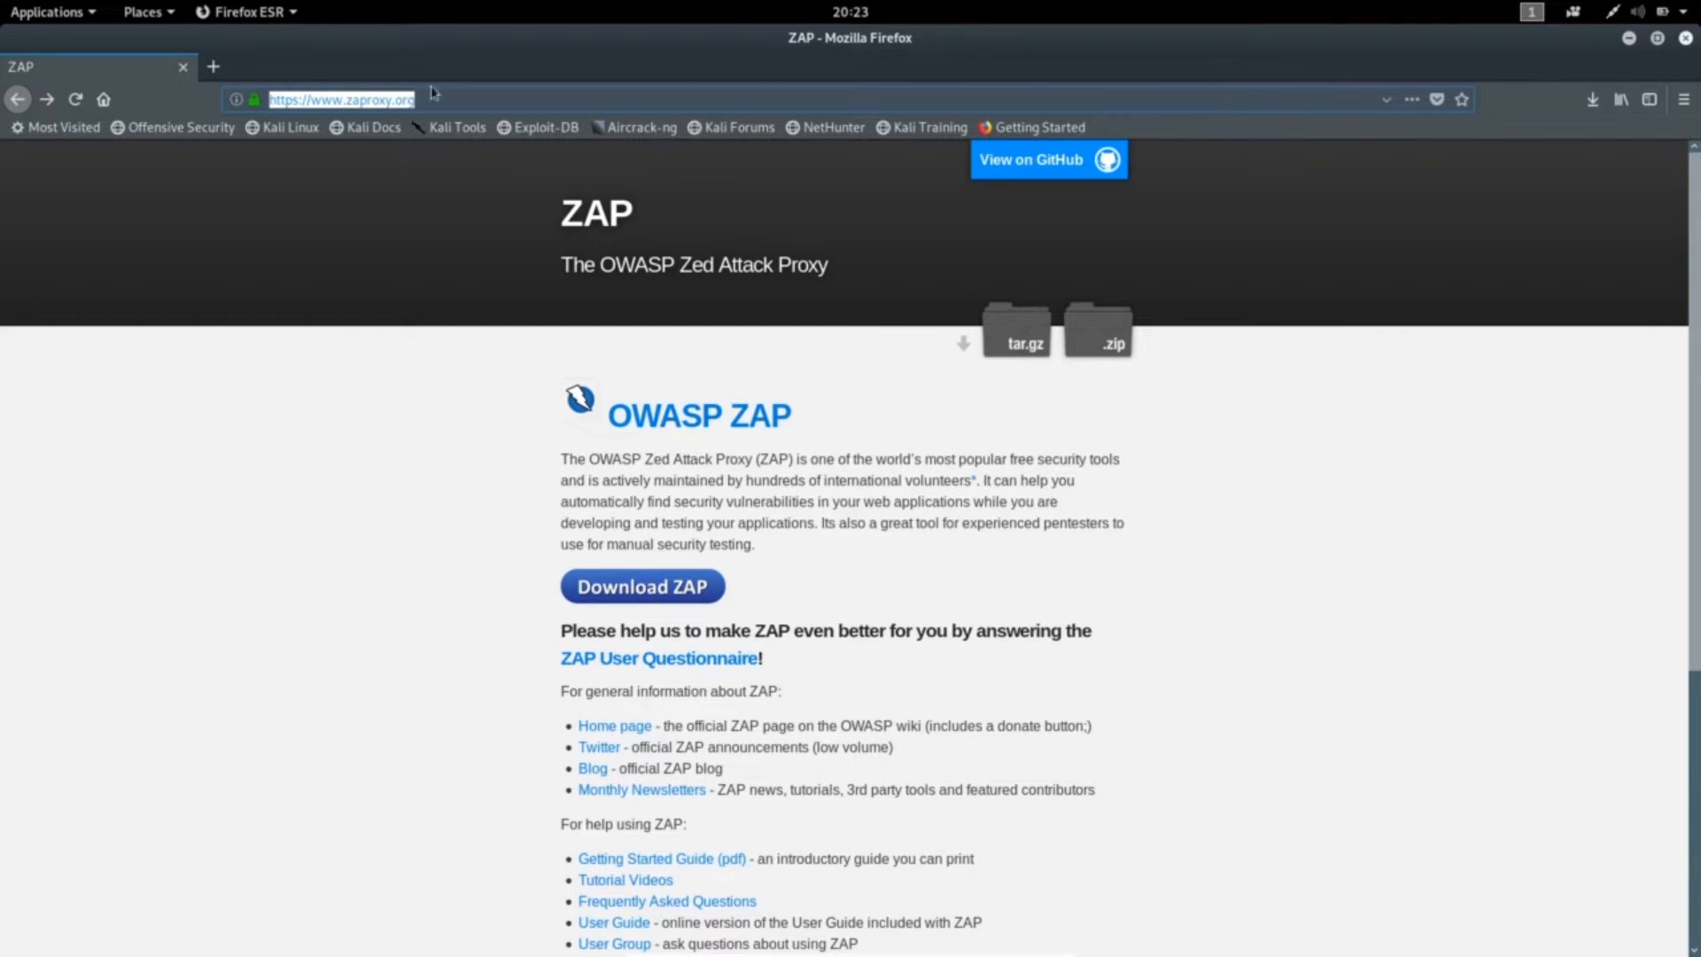
pyautogui.click(608, 592)
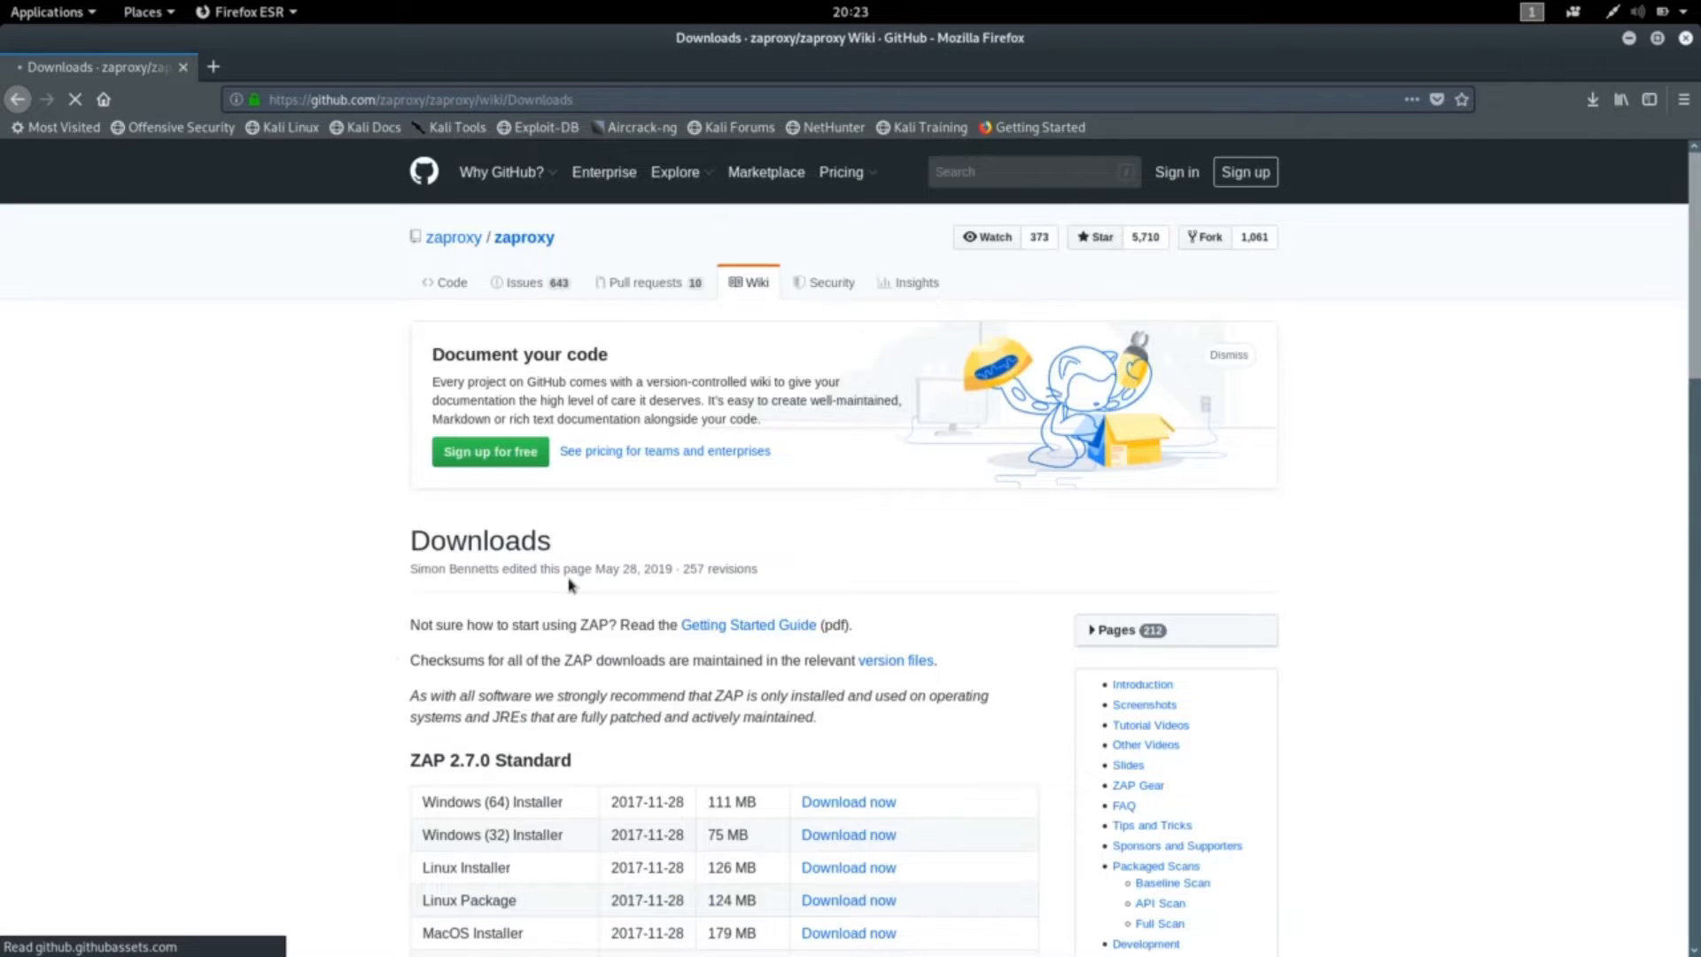
pyautogui.scroll(-3, 387, 654)
pyautogui.moveTo(420, 672); pyautogui.dragTo(491, 673)
pyautogui.click(837, 673)
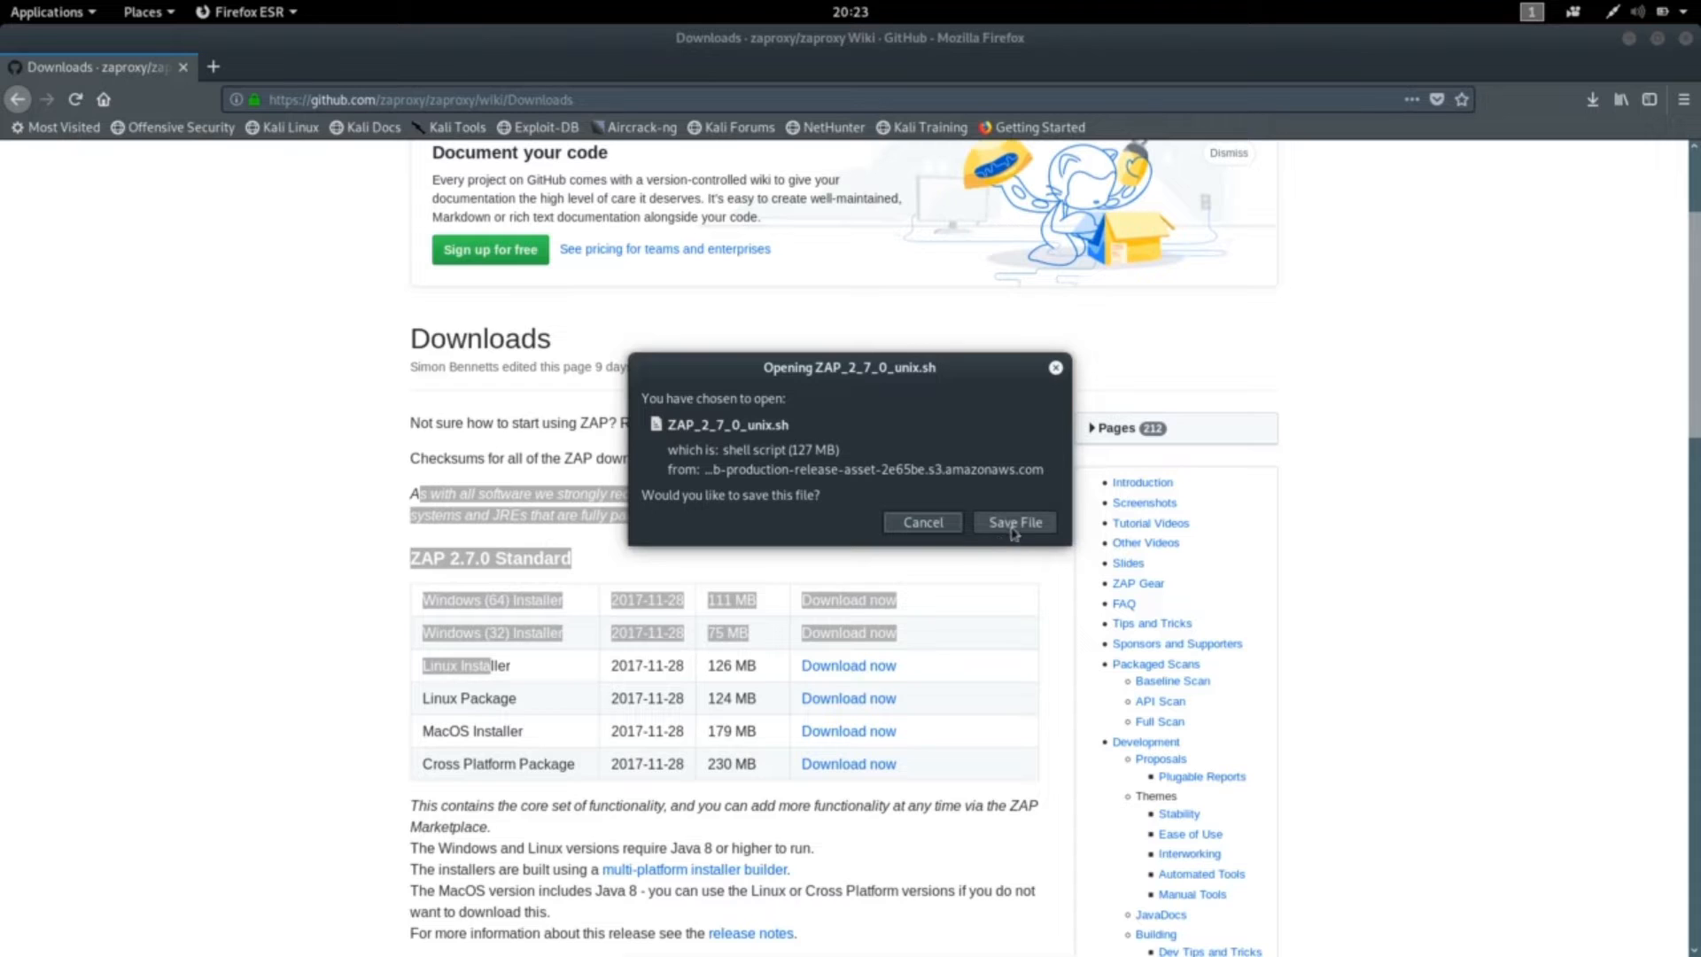
pyautogui.click(1014, 523)
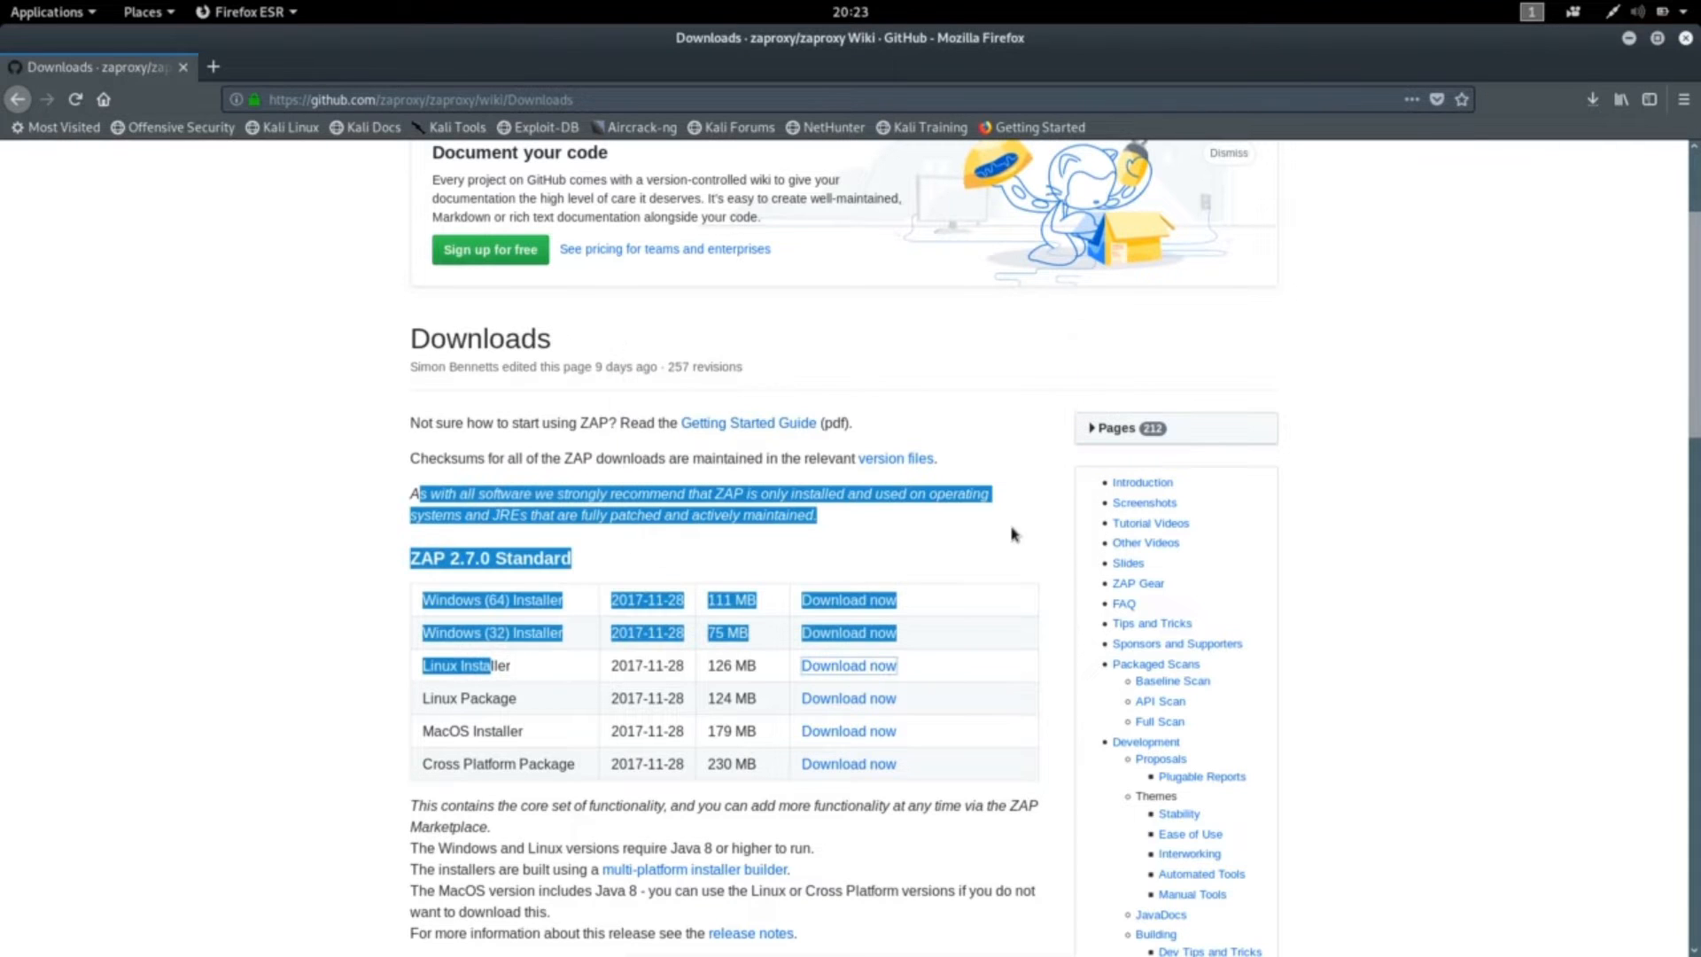
# - Cancel the running ZAP installer download and close the browser
pyautogui.click(1592, 99)
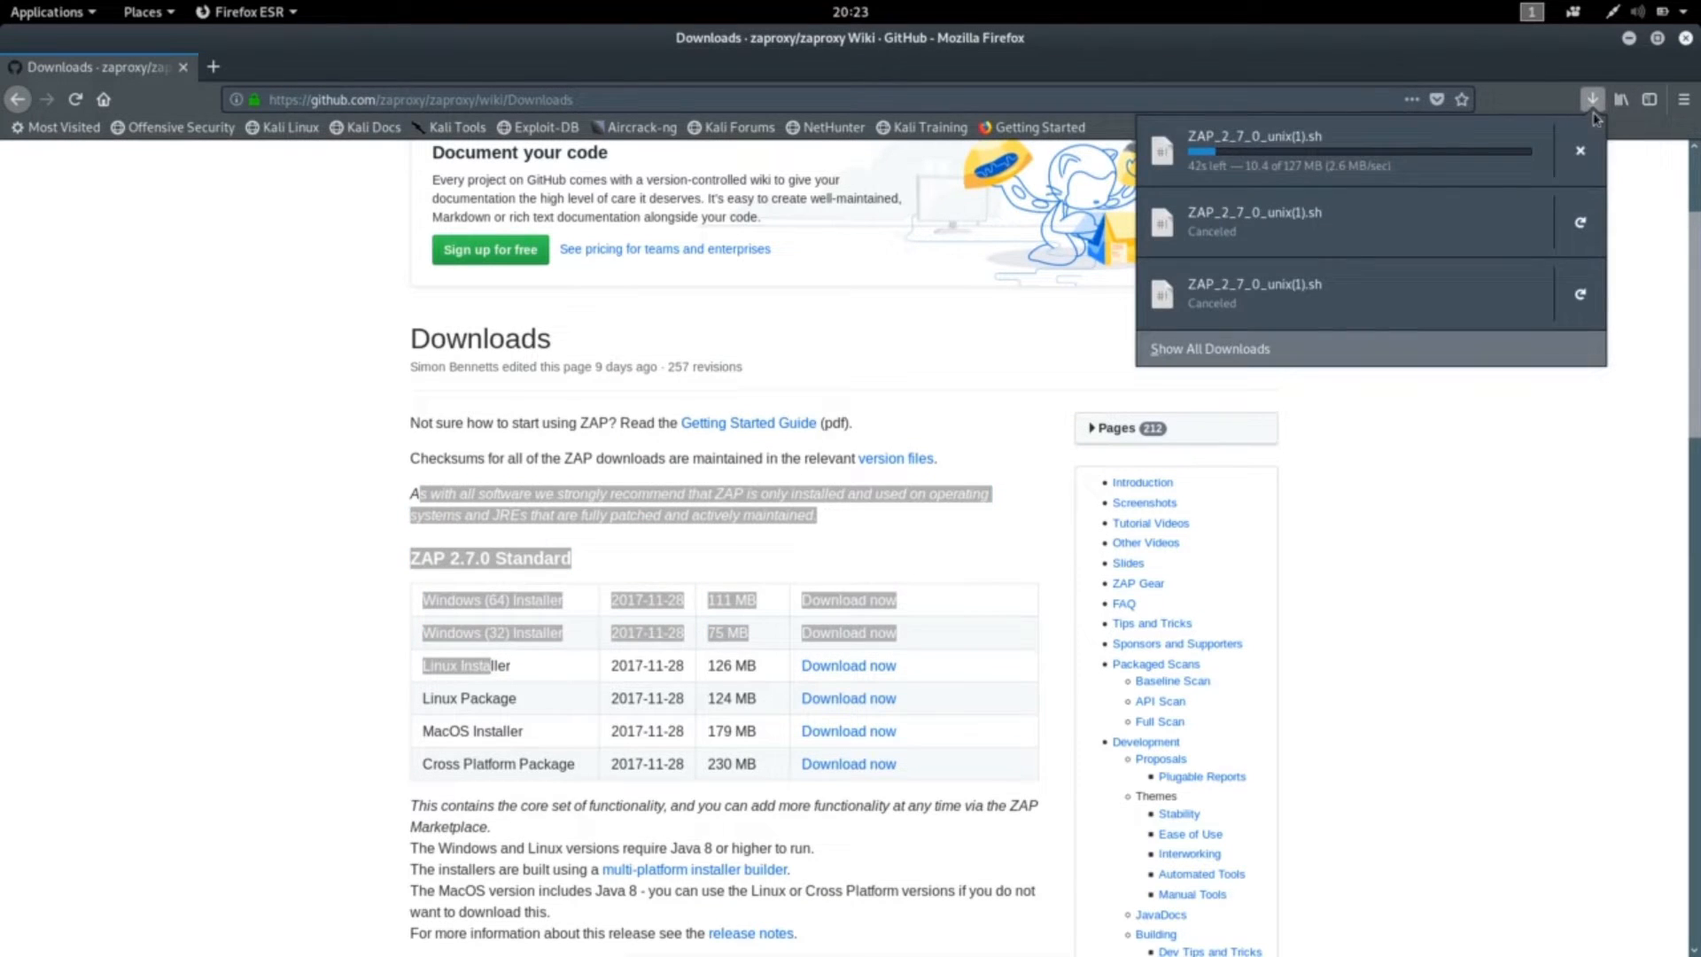
pyautogui.click(1581, 164)
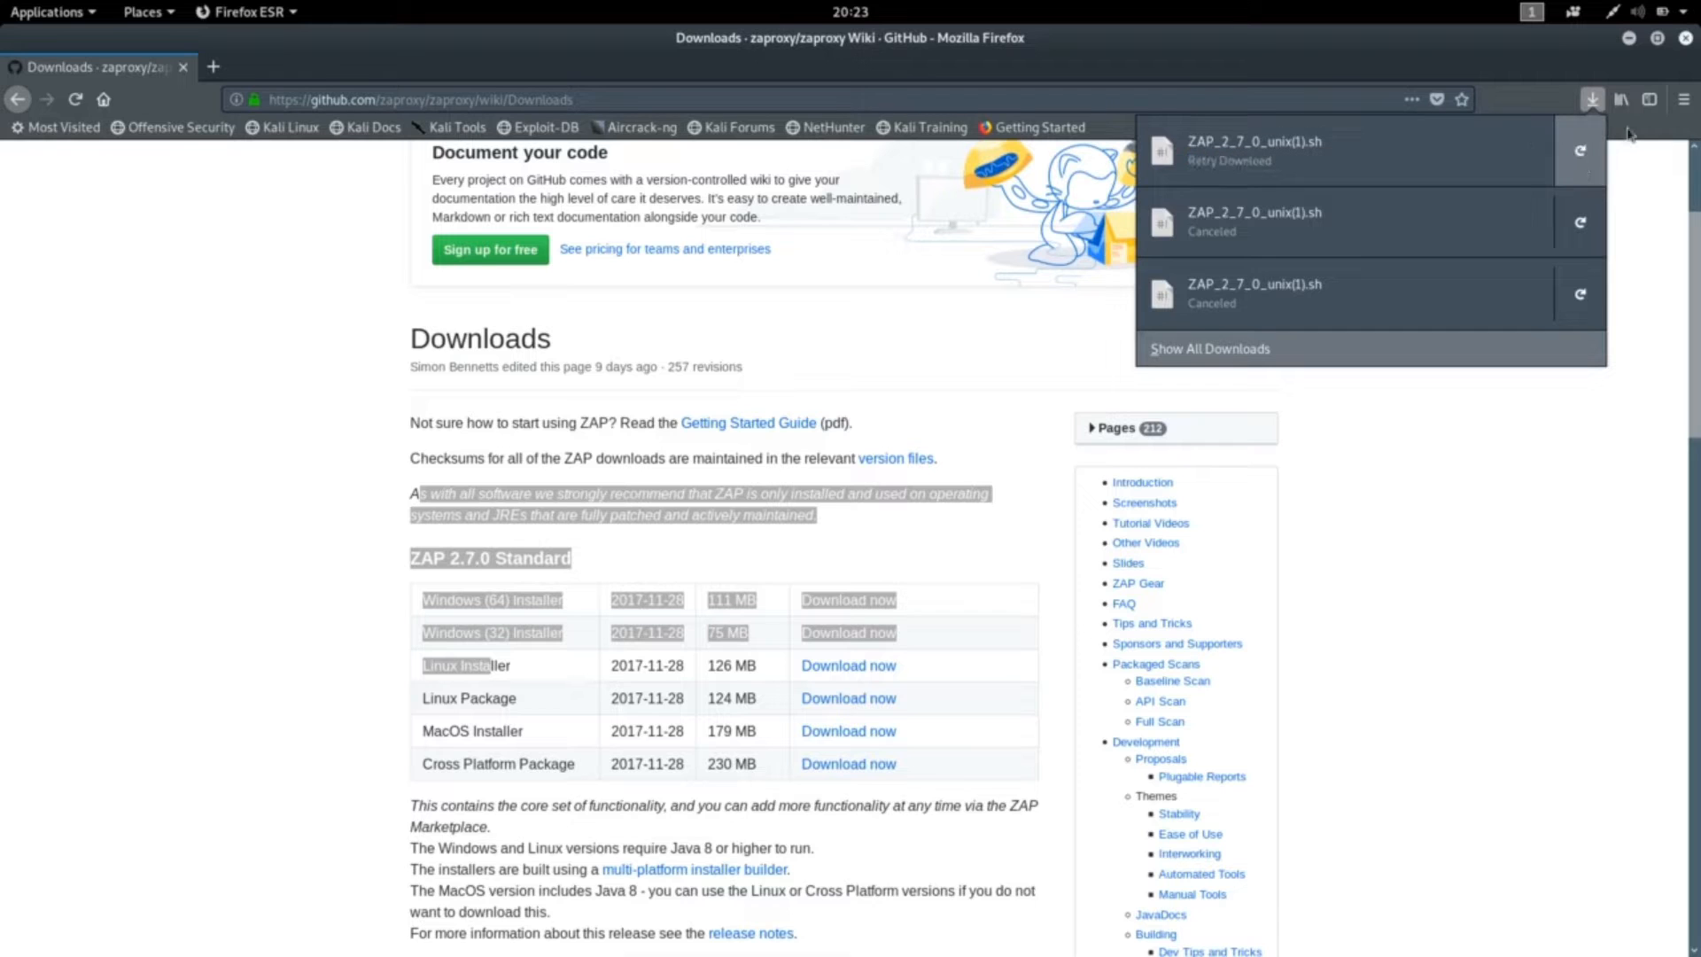
pyautogui.click(1685, 44)
pyautogui.click(1685, 38)
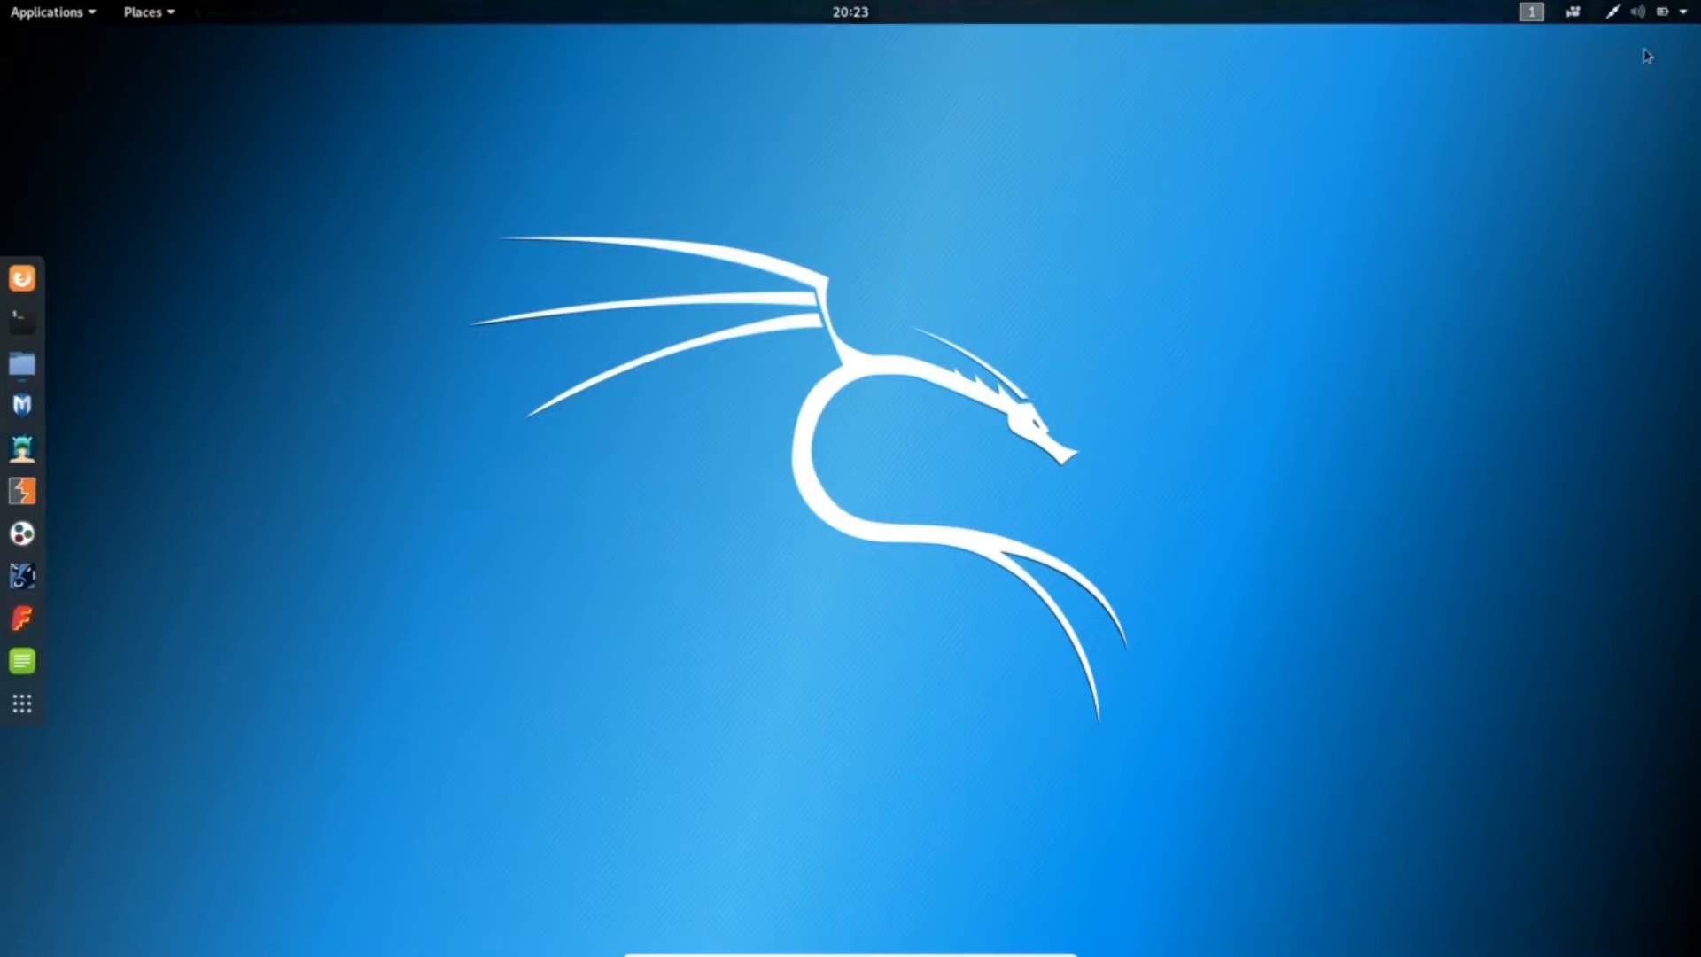
# - Check the Downloads folder in the file manager for the ZAP_2_7_0_unix.sh installer, leaving the window minimized
pyautogui.click(22, 363)
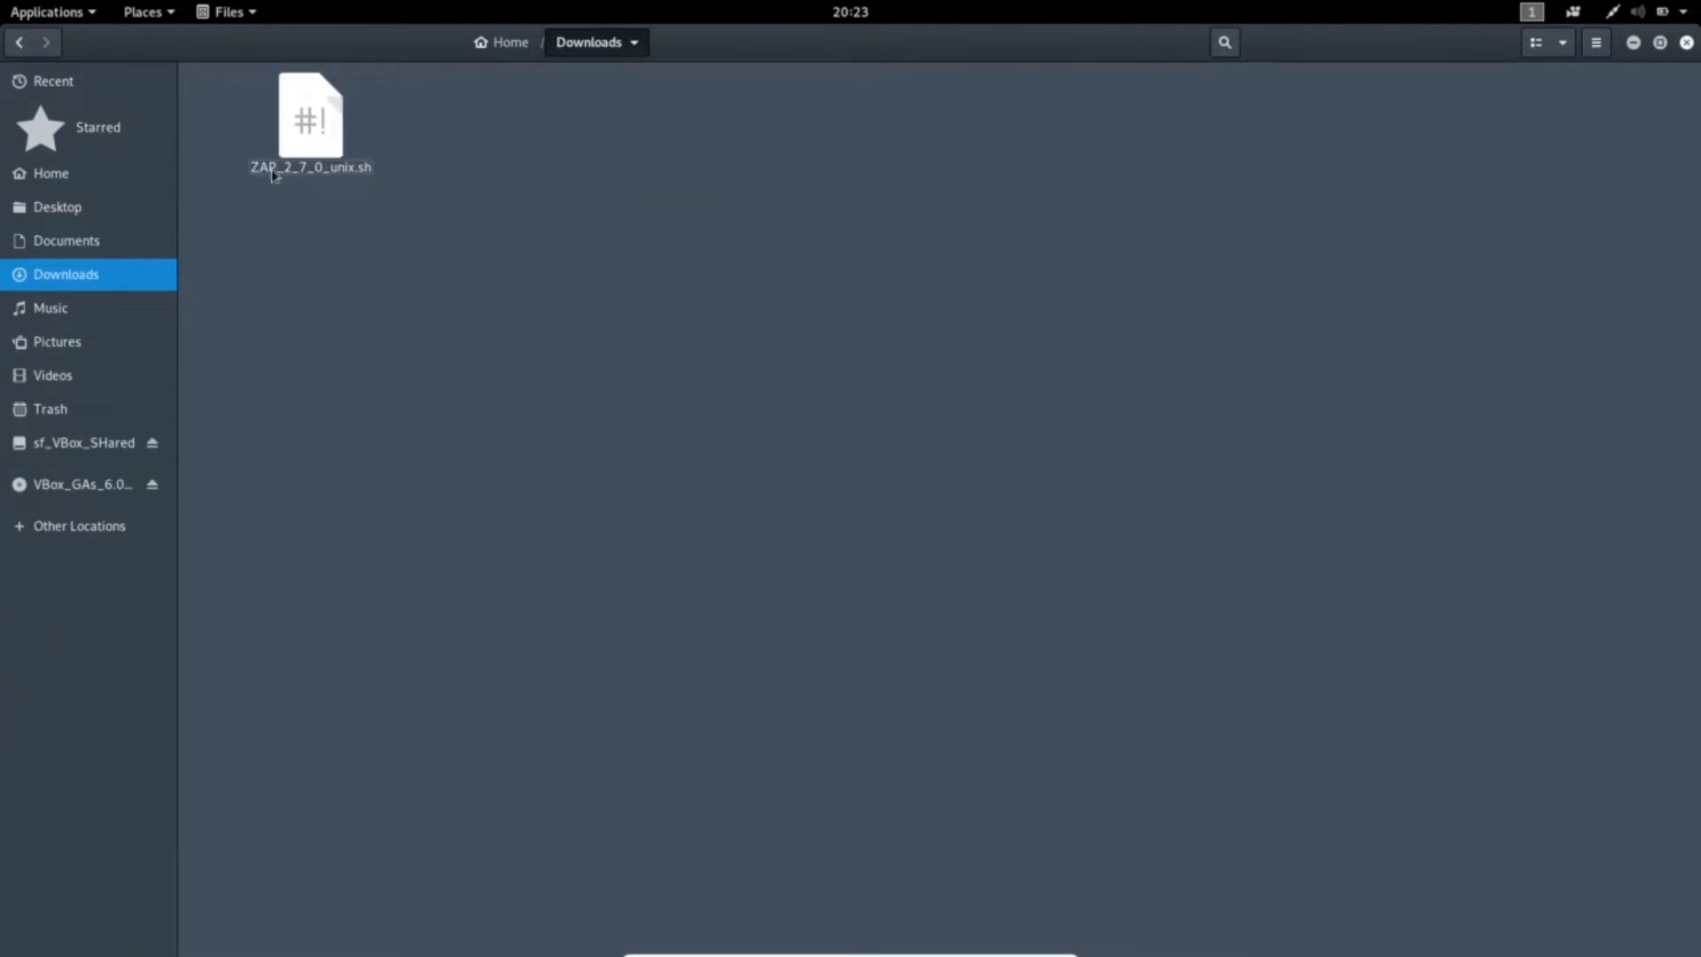
pyautogui.click(1634, 46)
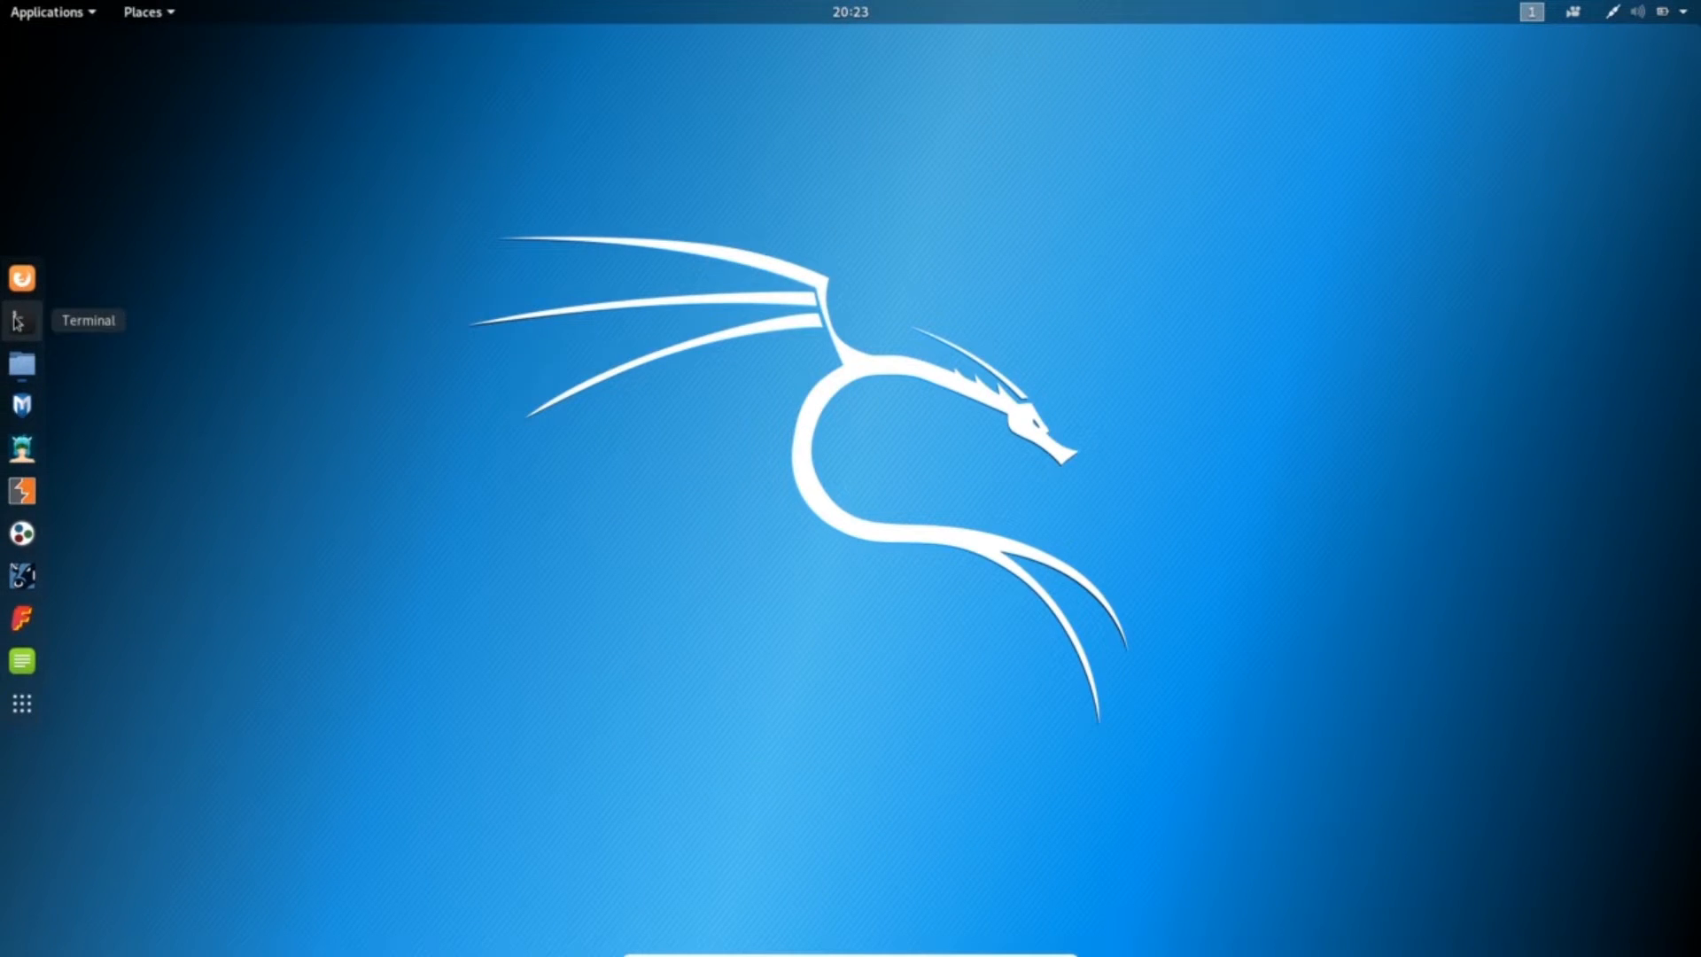
# - Open a terminal, change to the Downloads directory and list its files
pyautogui.click(22, 322)
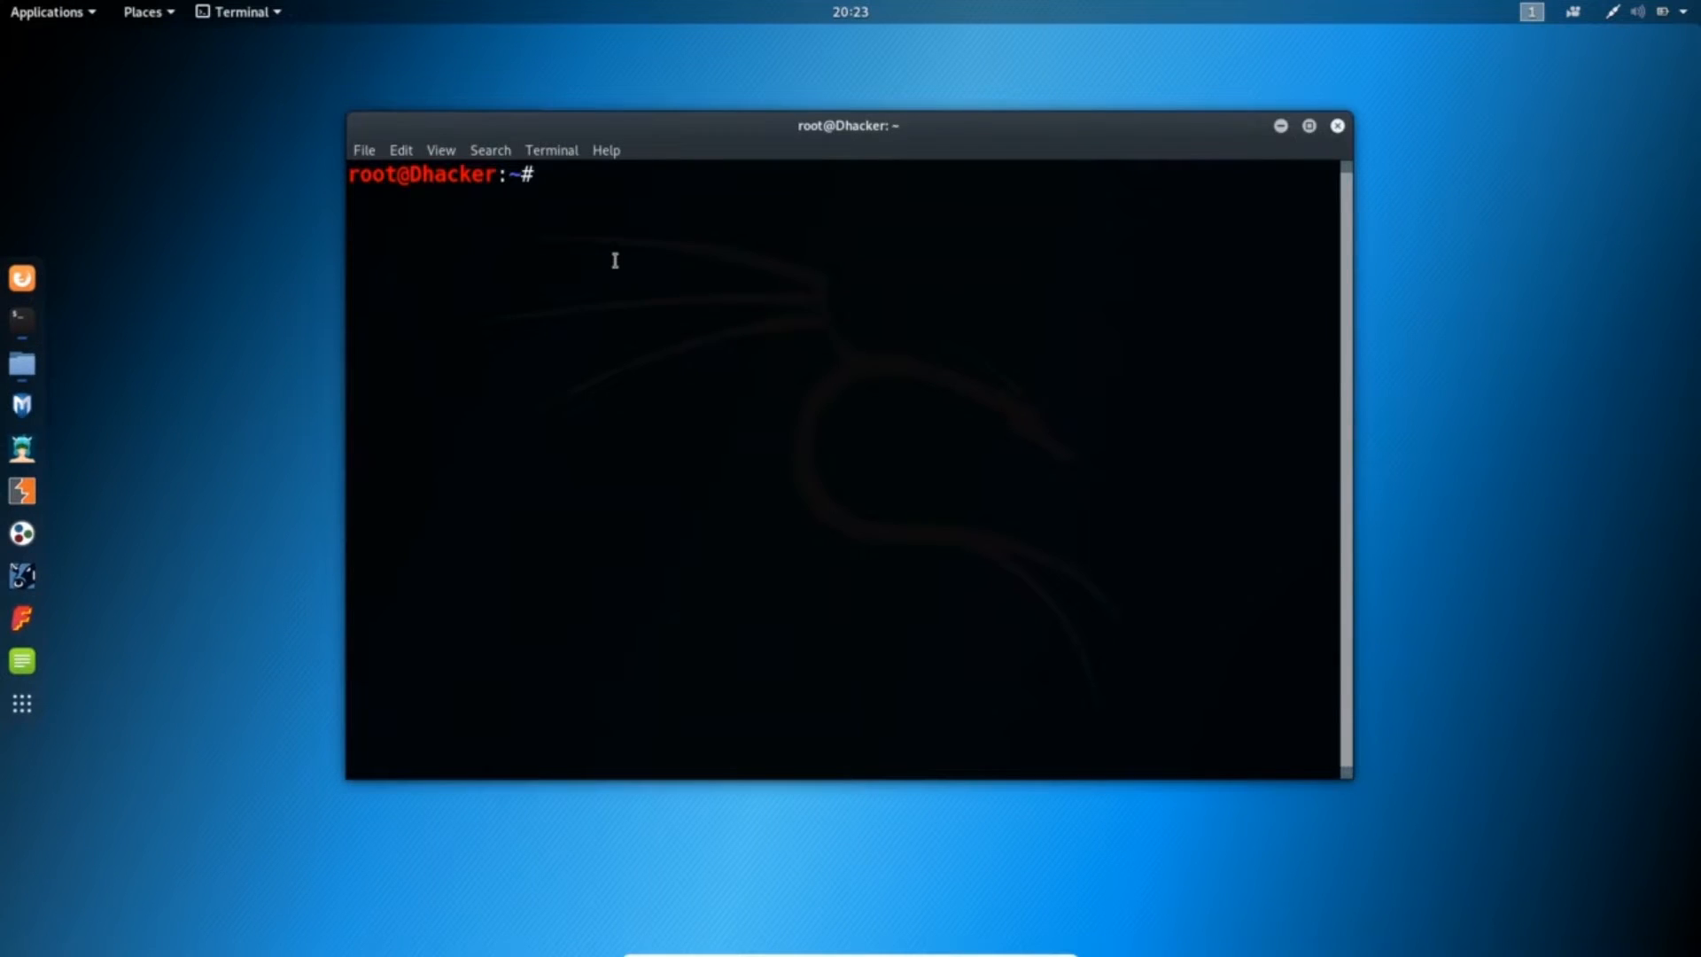
pyautogui.write('cd Downloads')
pyautogui.press('Return')
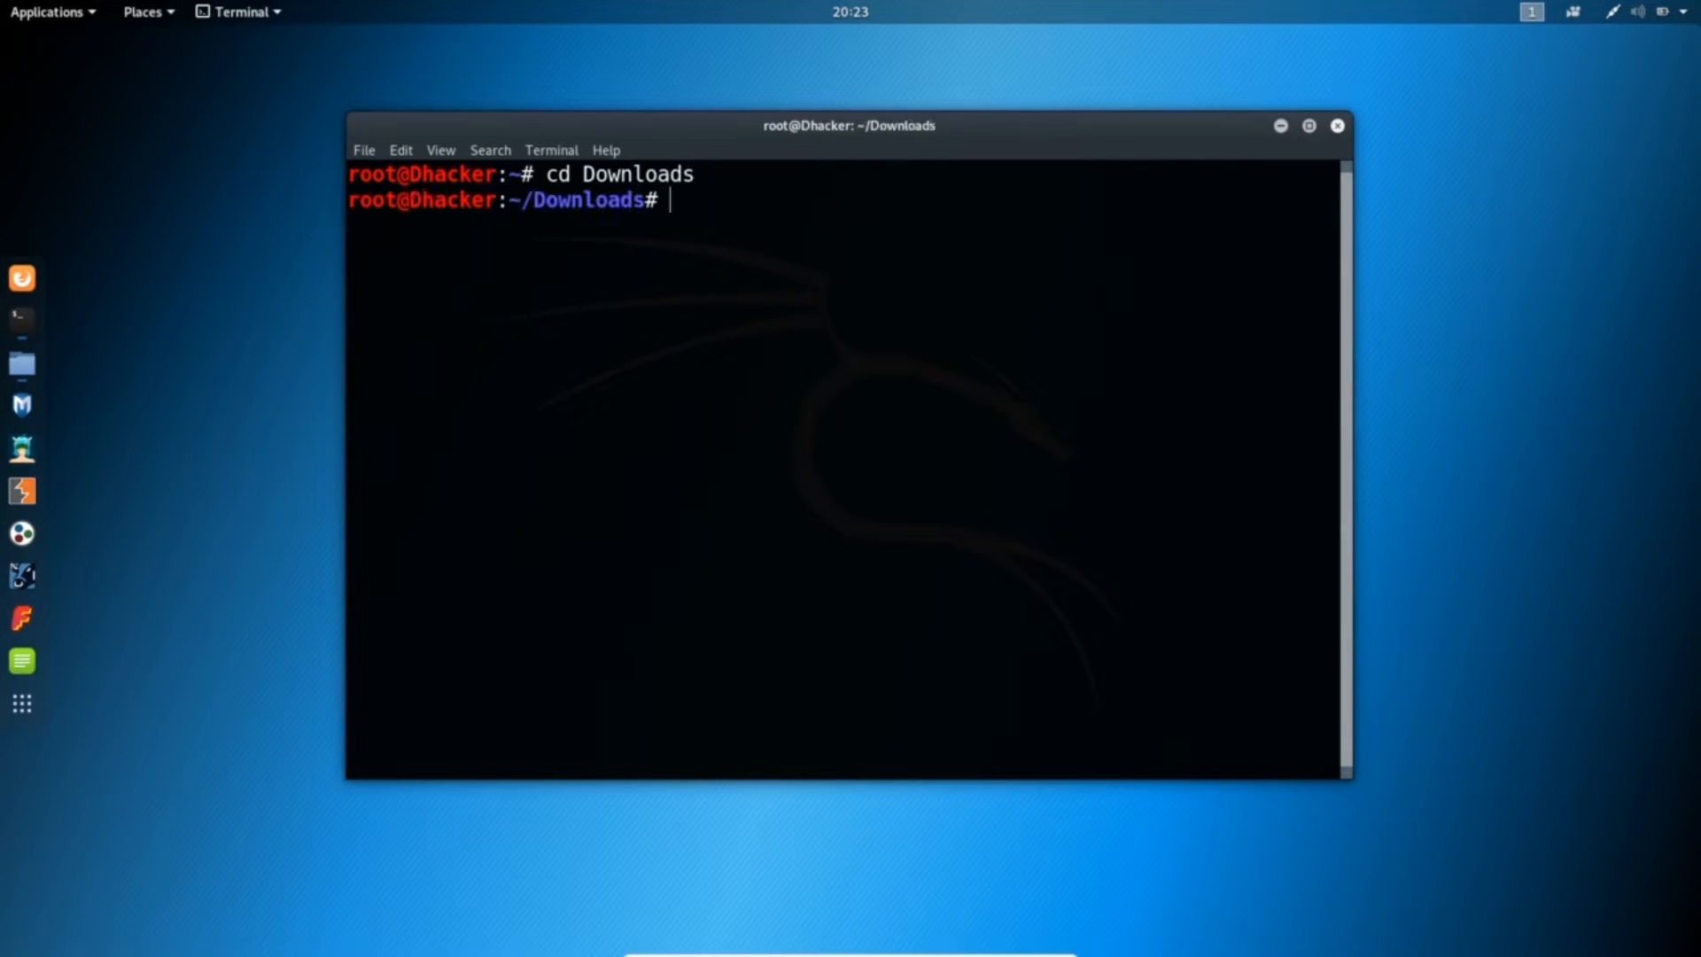
pyautogui.write('ls')
pyautogui.press('Return')
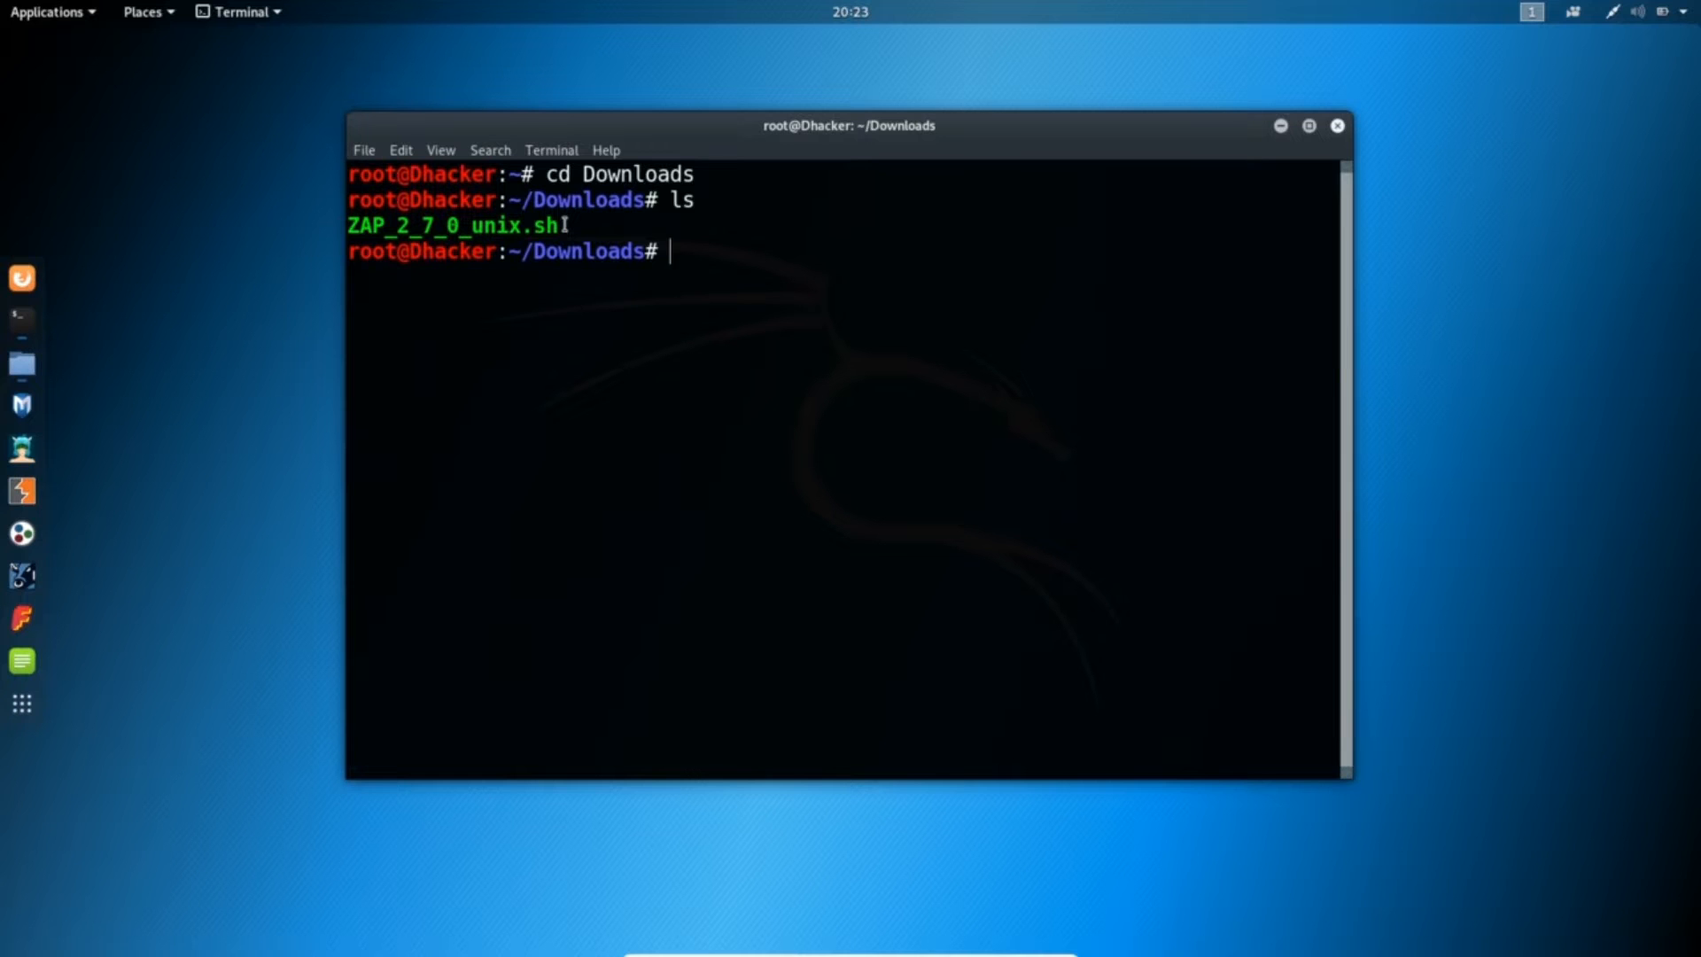
pyautogui.moveTo(564, 225)
pyautogui.mouseDown()
pyautogui.moveTo(350, 223)
pyautogui.moveTo(582, 232)
pyautogui.mouseUp()
pyautogui.click(350, 221)
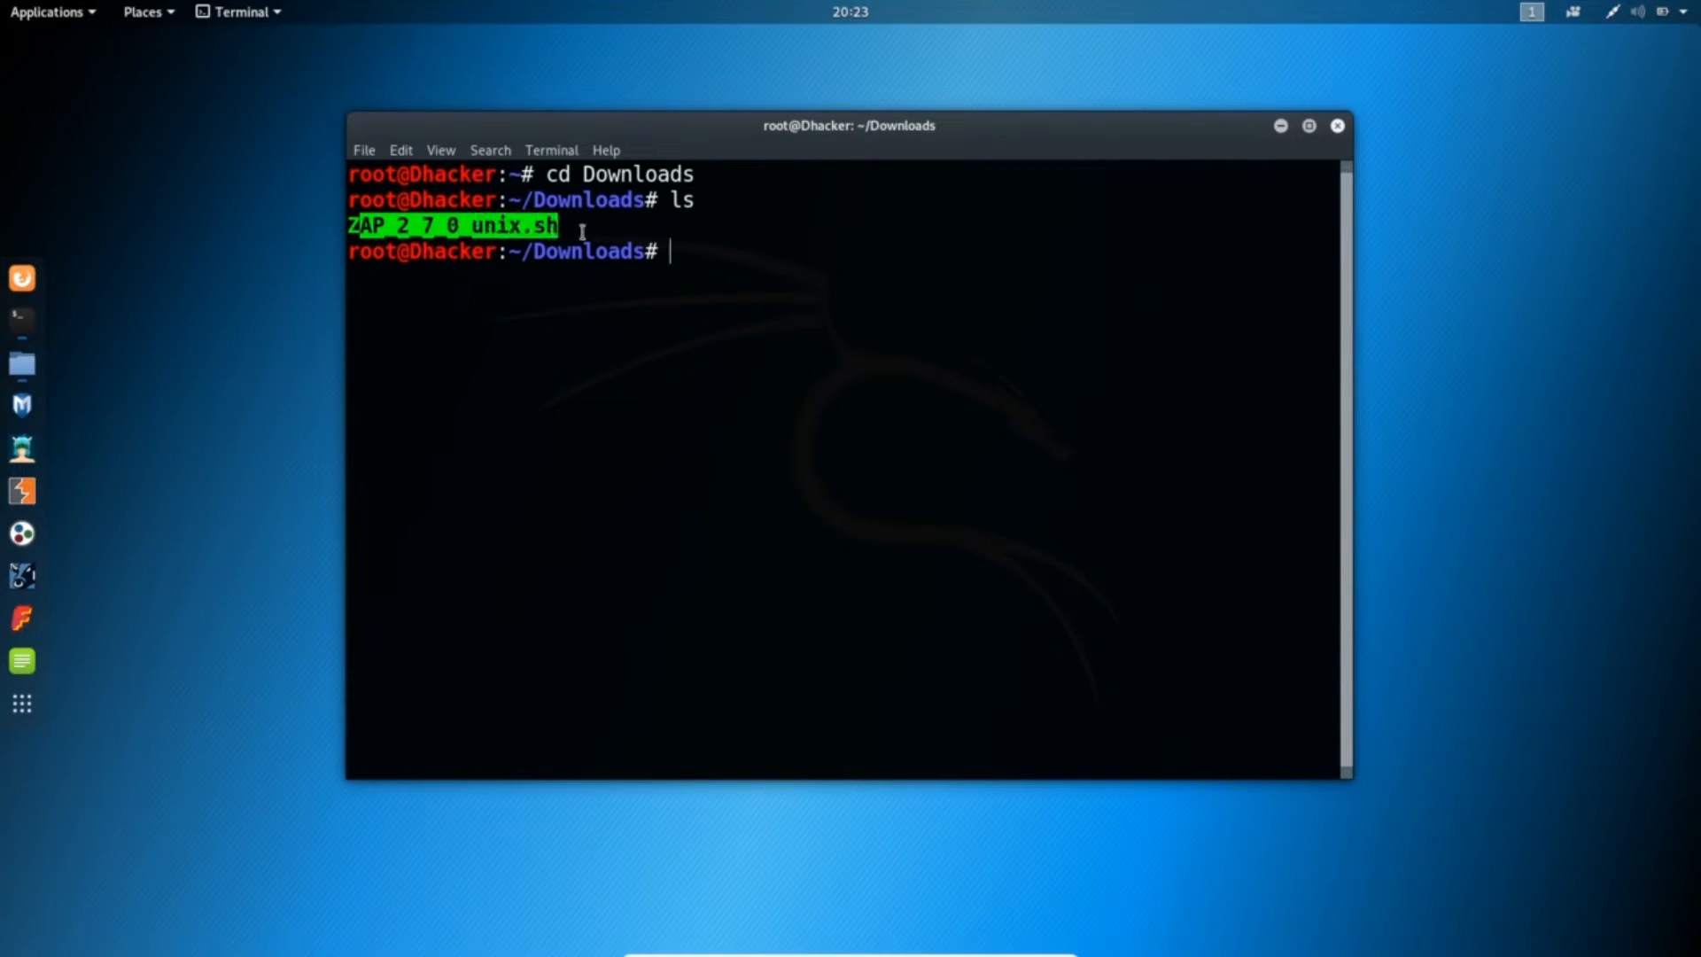
pyautogui.click(559, 226)
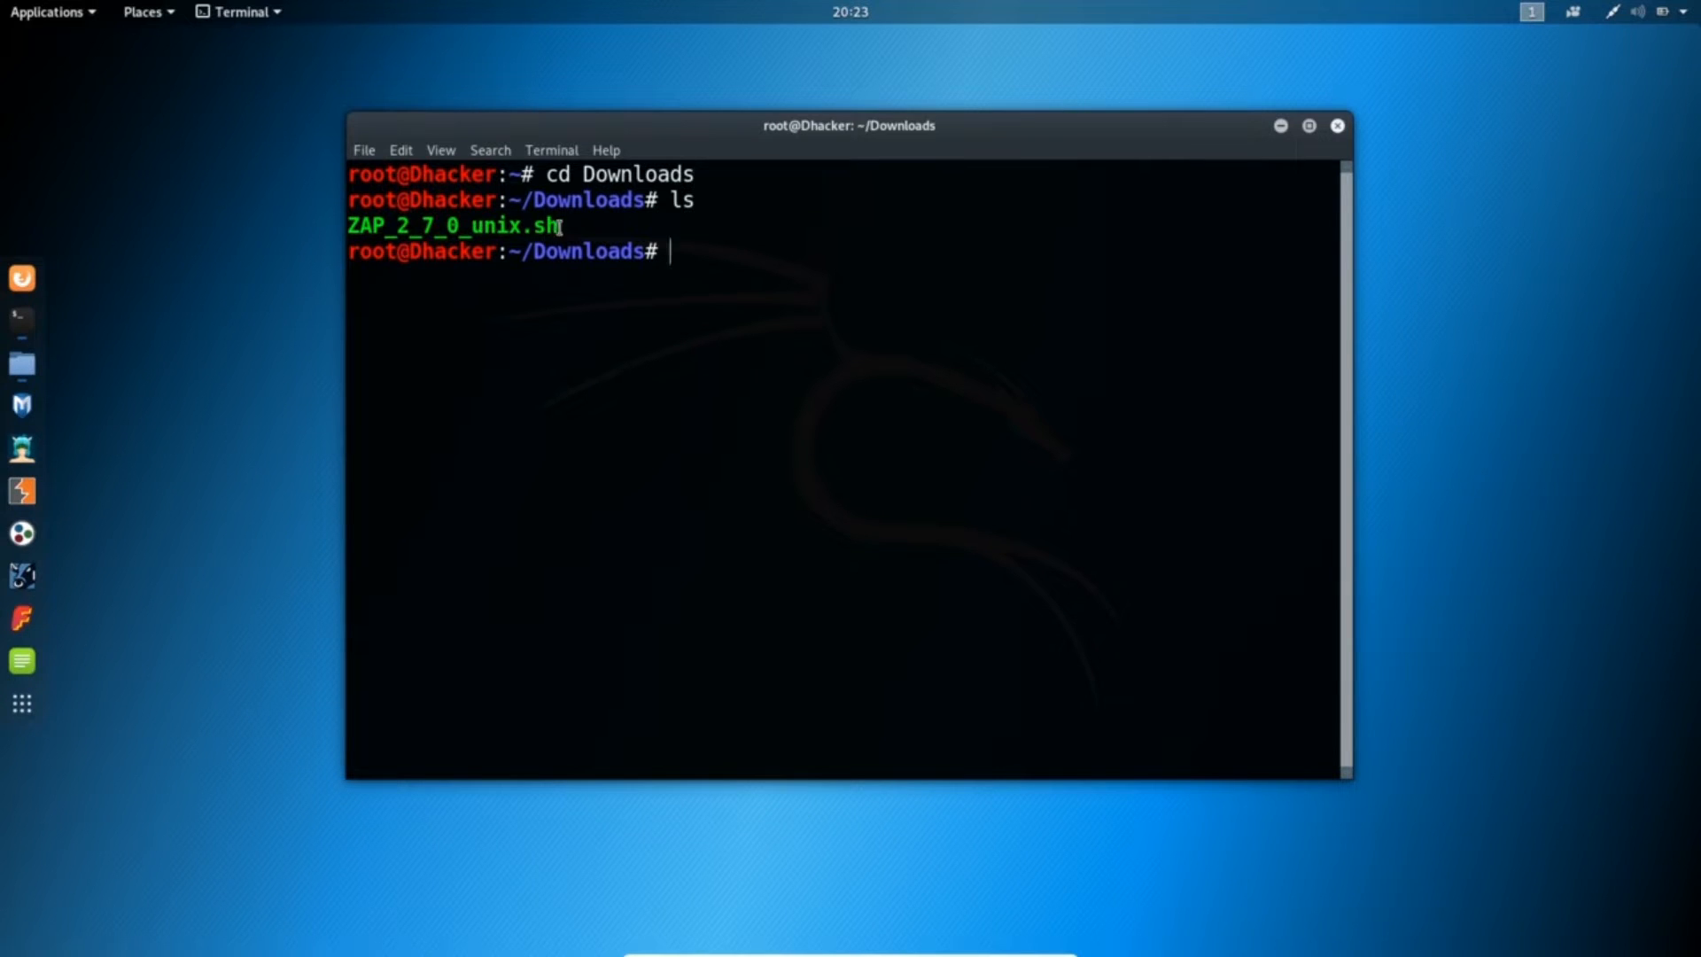
pyautogui.tripleClick(381, 226)
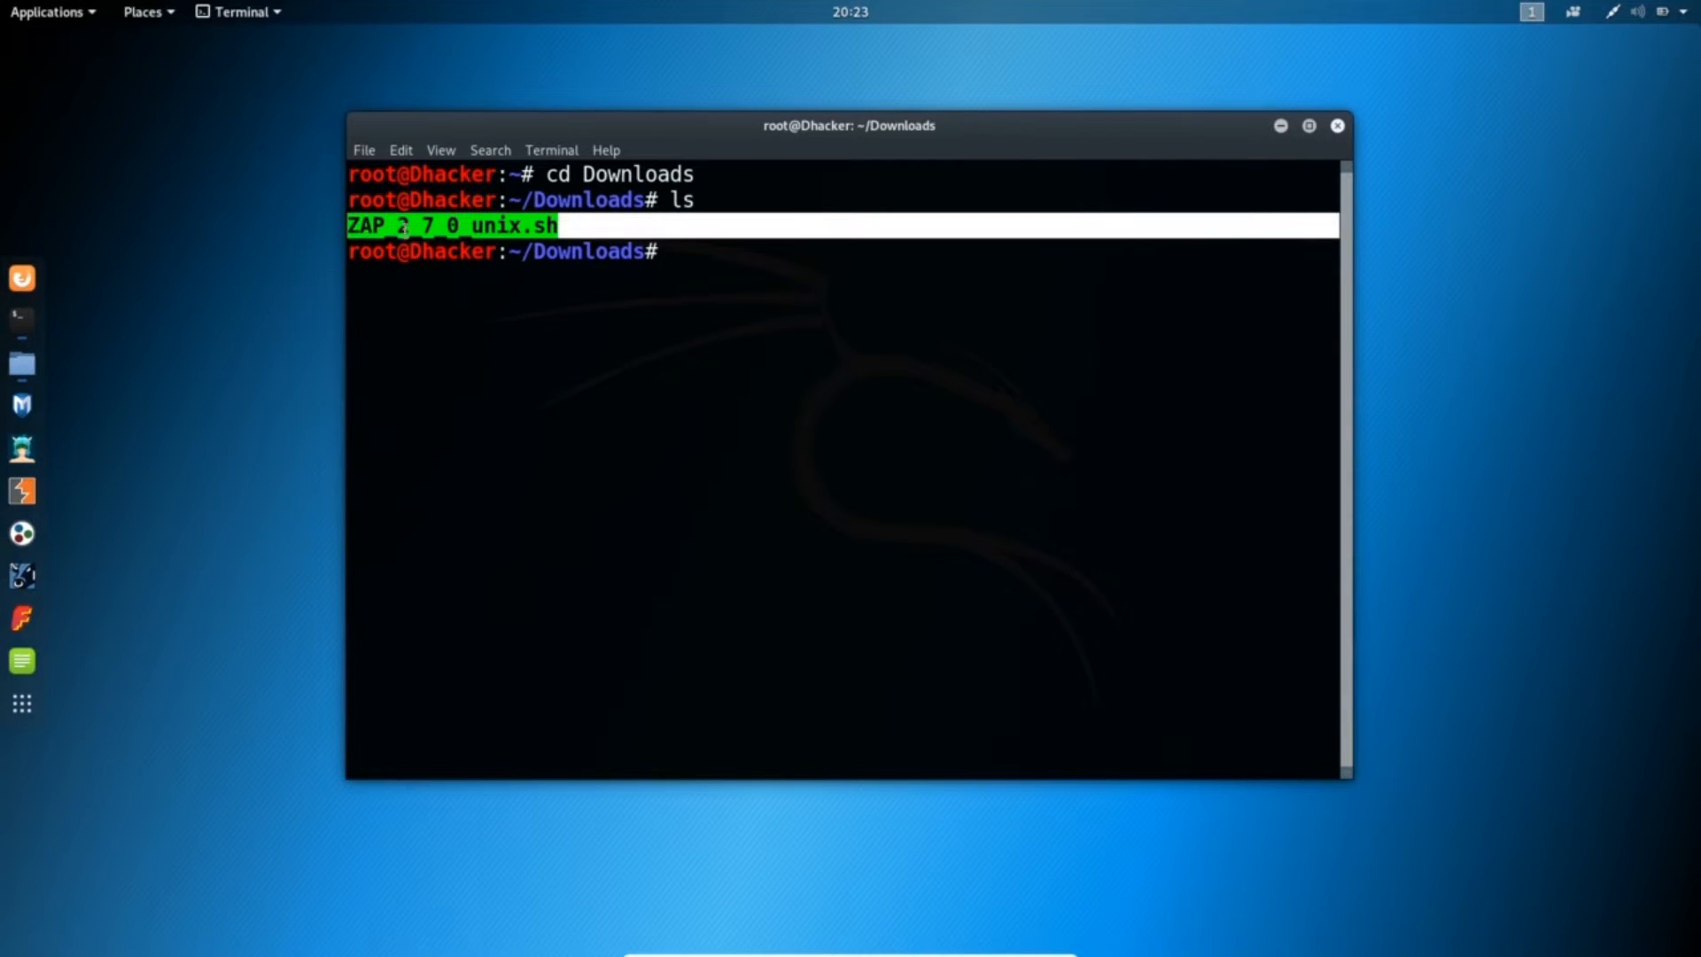
pyautogui.click(696, 259)
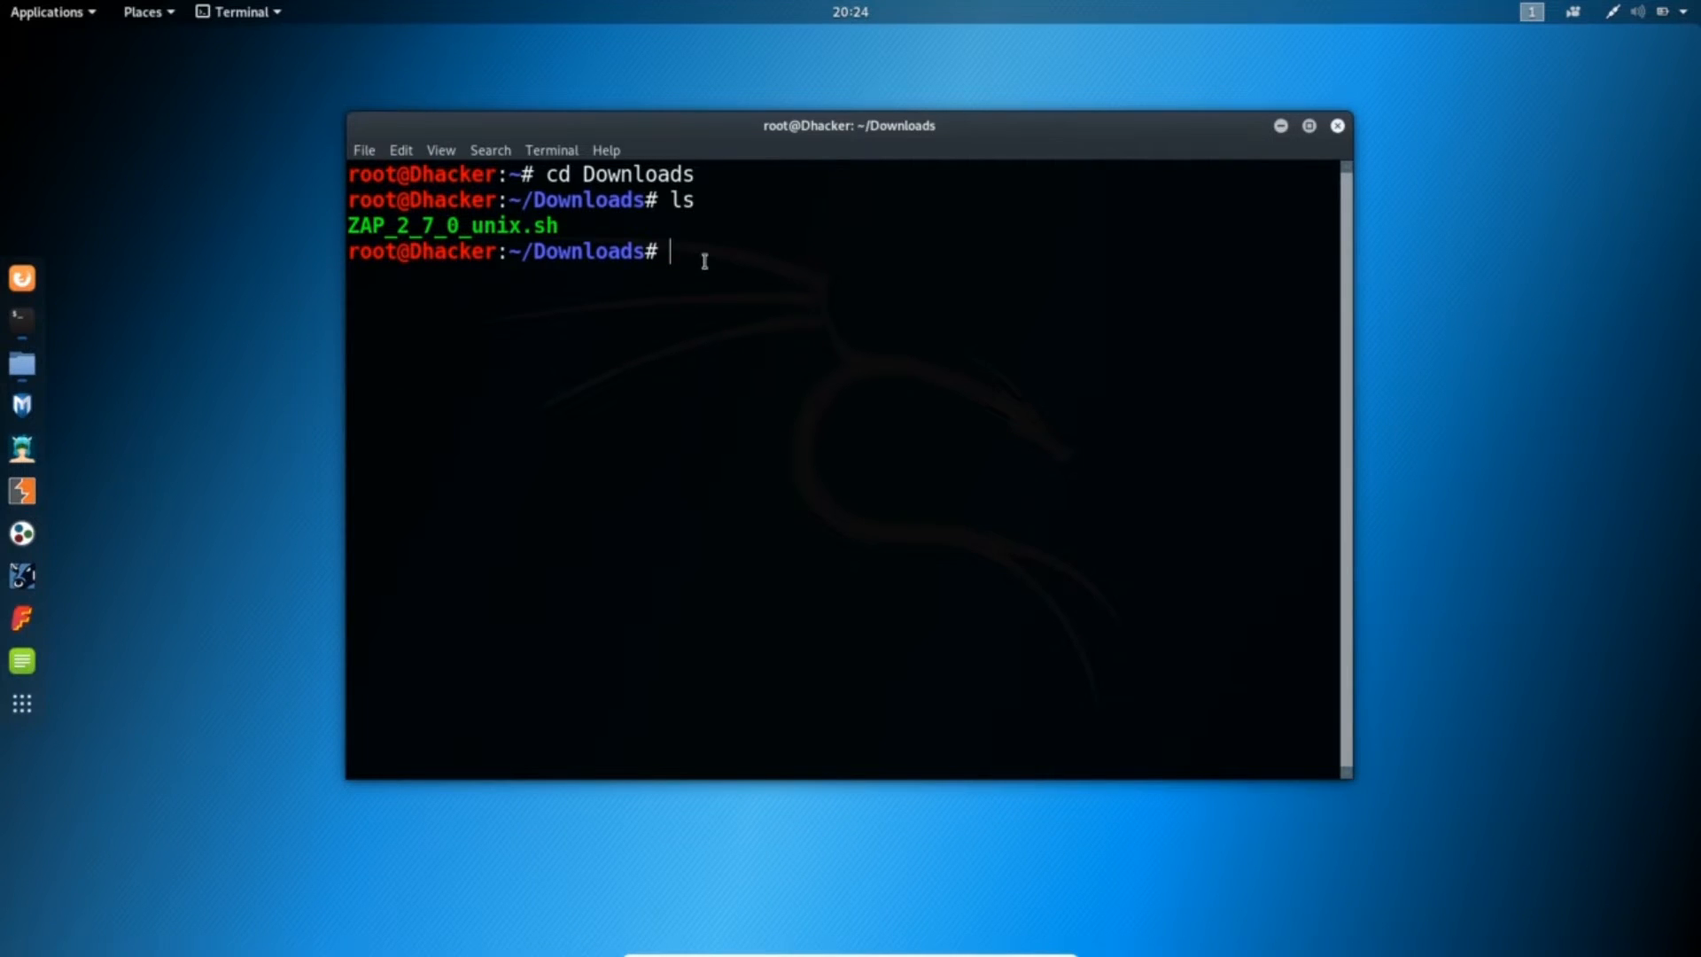
# - Make the installer script executable with chmod o+x ZAP_2_7_0_unix.sh
pyautogui.write('chomod')
pyautogui.press('BackSpace')
pyautogui.press('BackSpace')
pyautogui.press('BackSpace')
pyautogui.press('BackSpace')
pyautogui.press('BackSpace')
pyautogui.write('mod o+x ZA')
pyautogui.press('Tab')
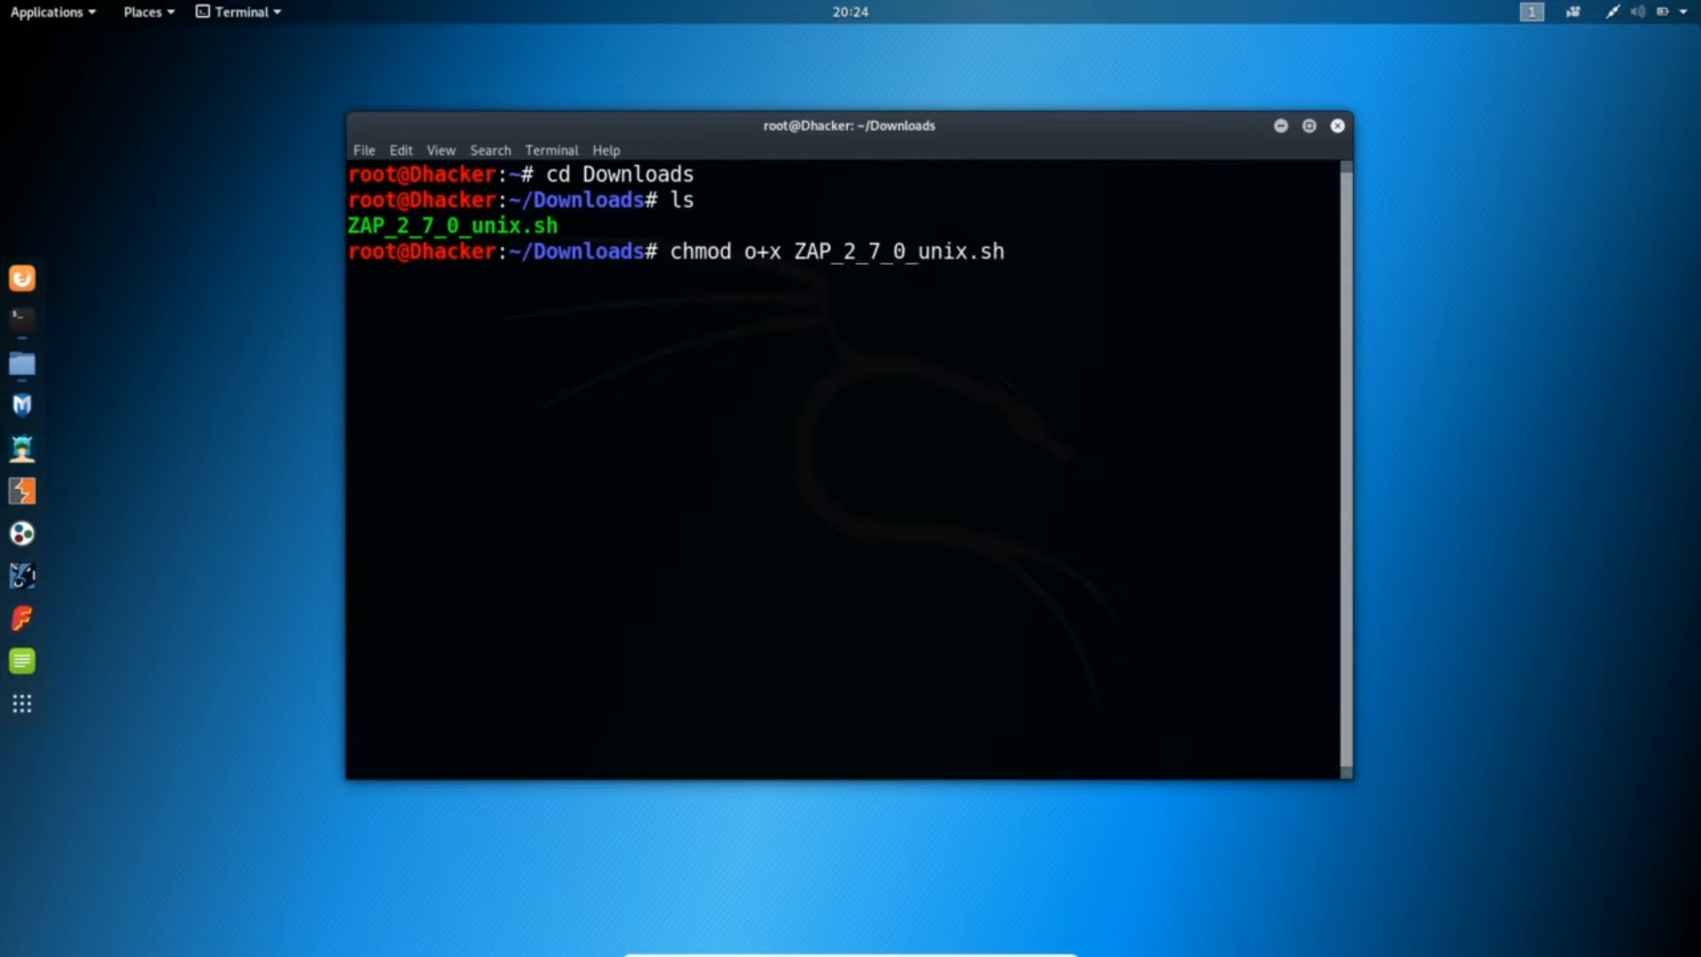
pyautogui.press('Return')
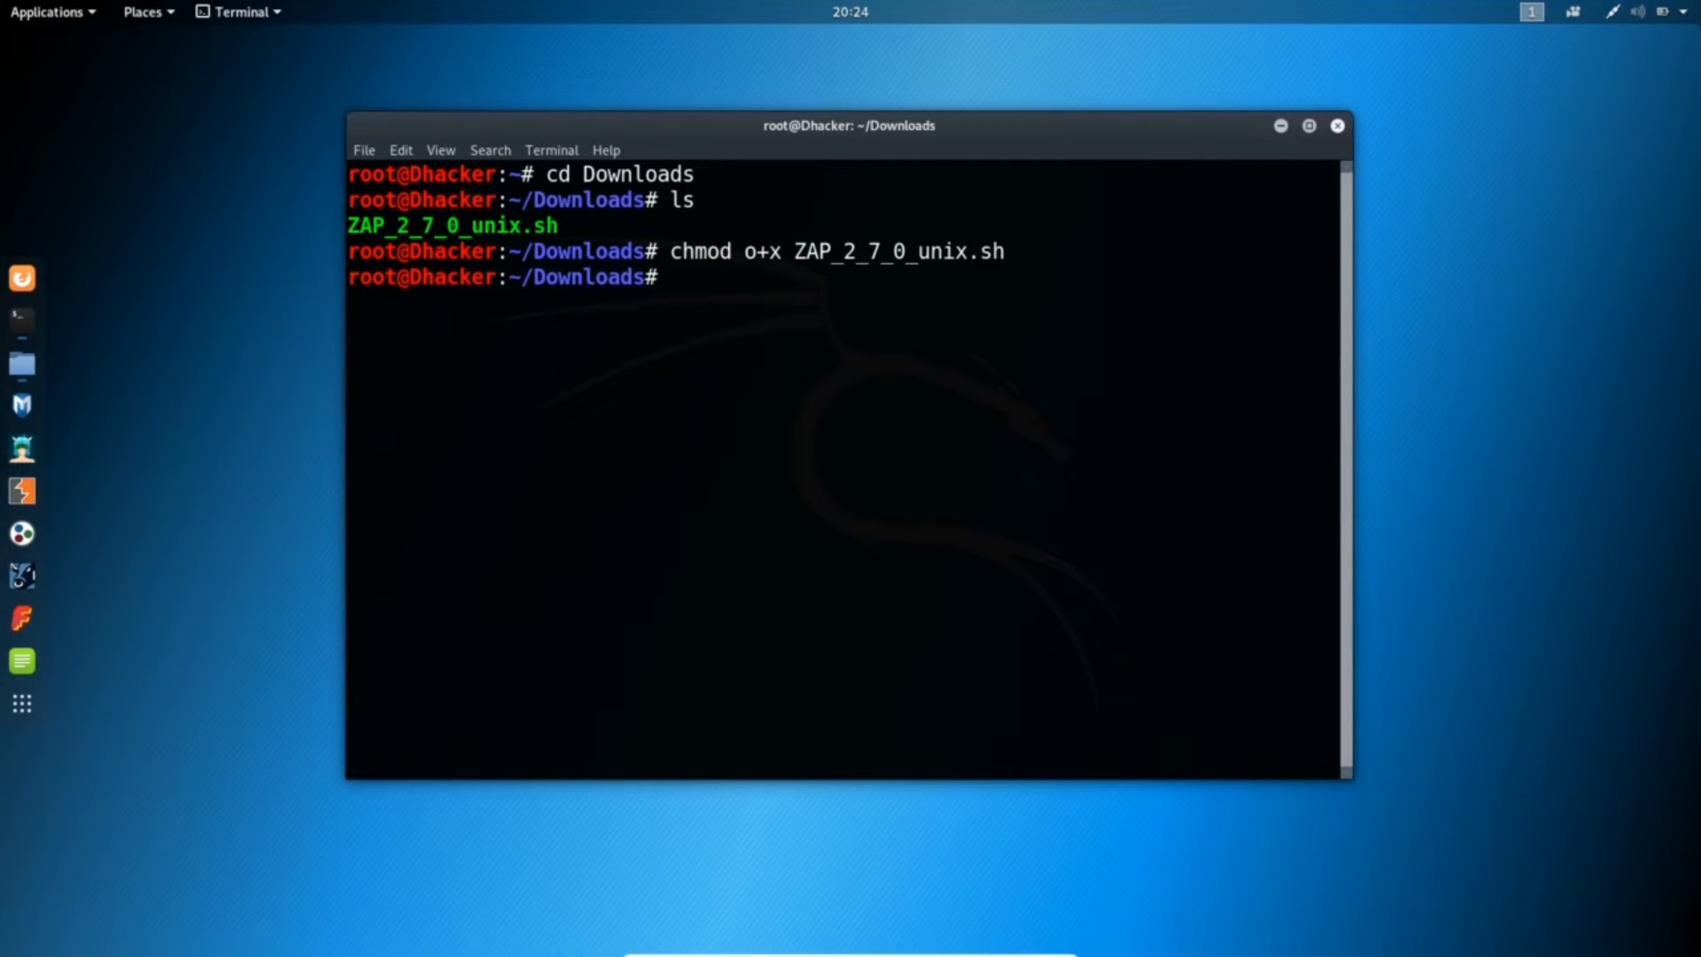
# - List the Downloads directory again to check the installer script after the permission change
pyautogui.write('ls')
pyautogui.press('Return')
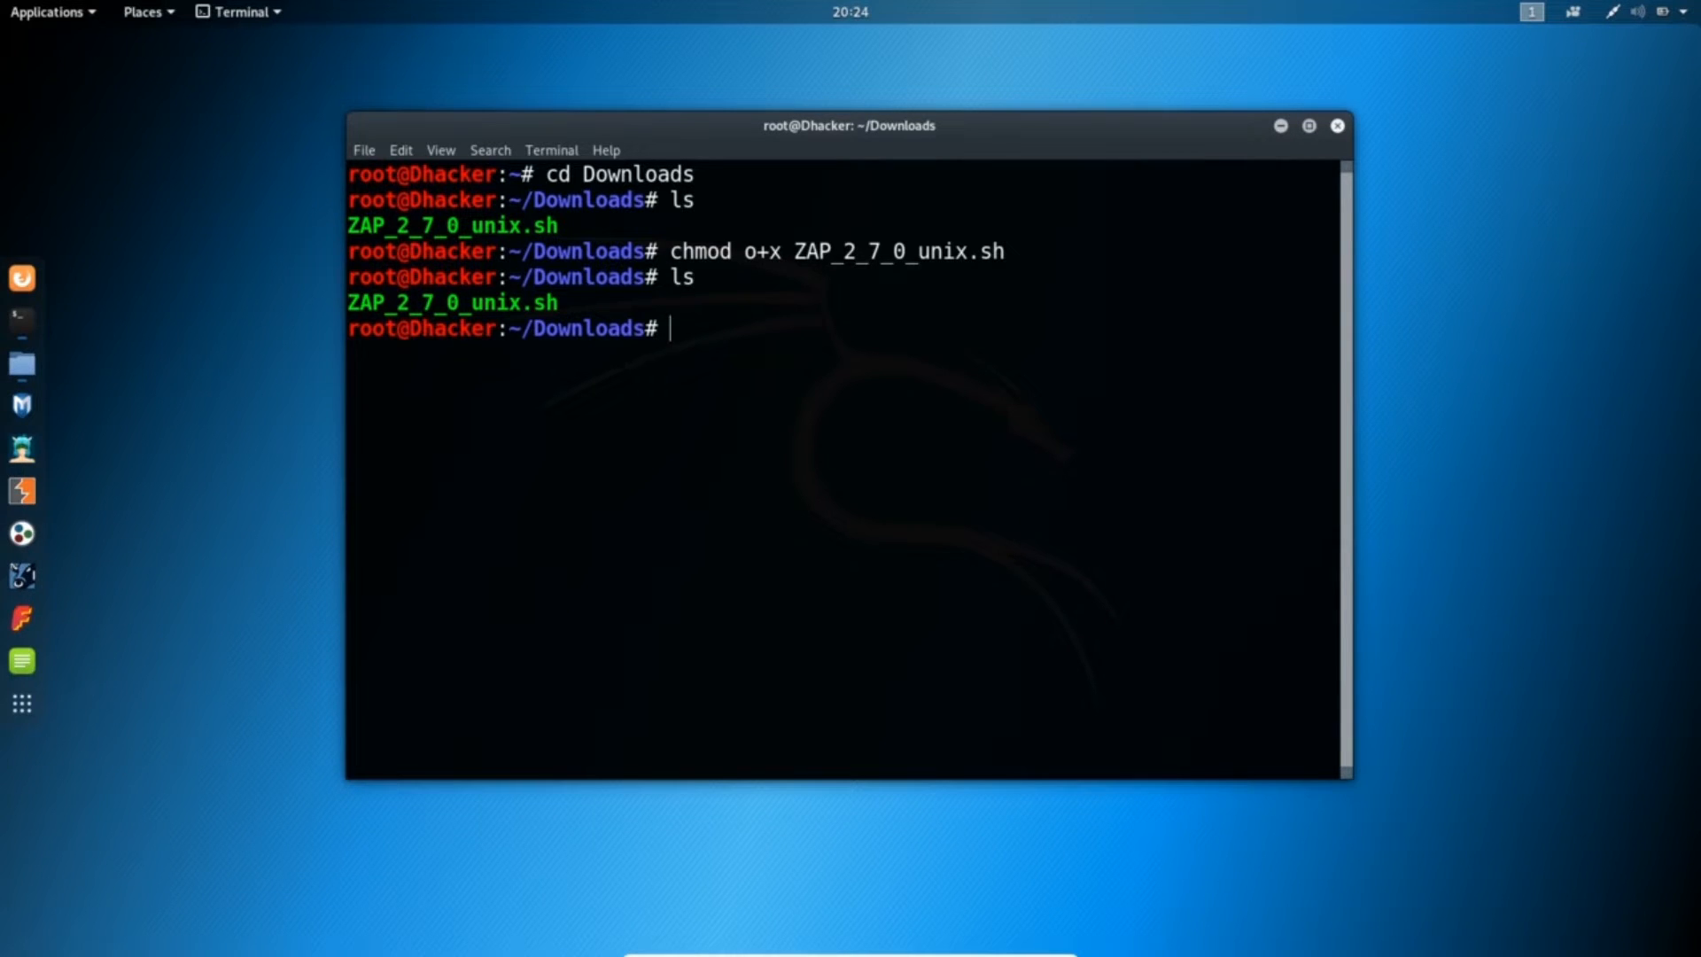
pyautogui.moveTo(349, 301); pyautogui.dragTo(567, 306)
pyautogui.click(696, 339)
# - Run the ZAP installer with ./ZAP_2_7_0_unix.sh
pyautogui.write('./ZA')
pyautogui.press('Tab')
pyautogui.press('Return')
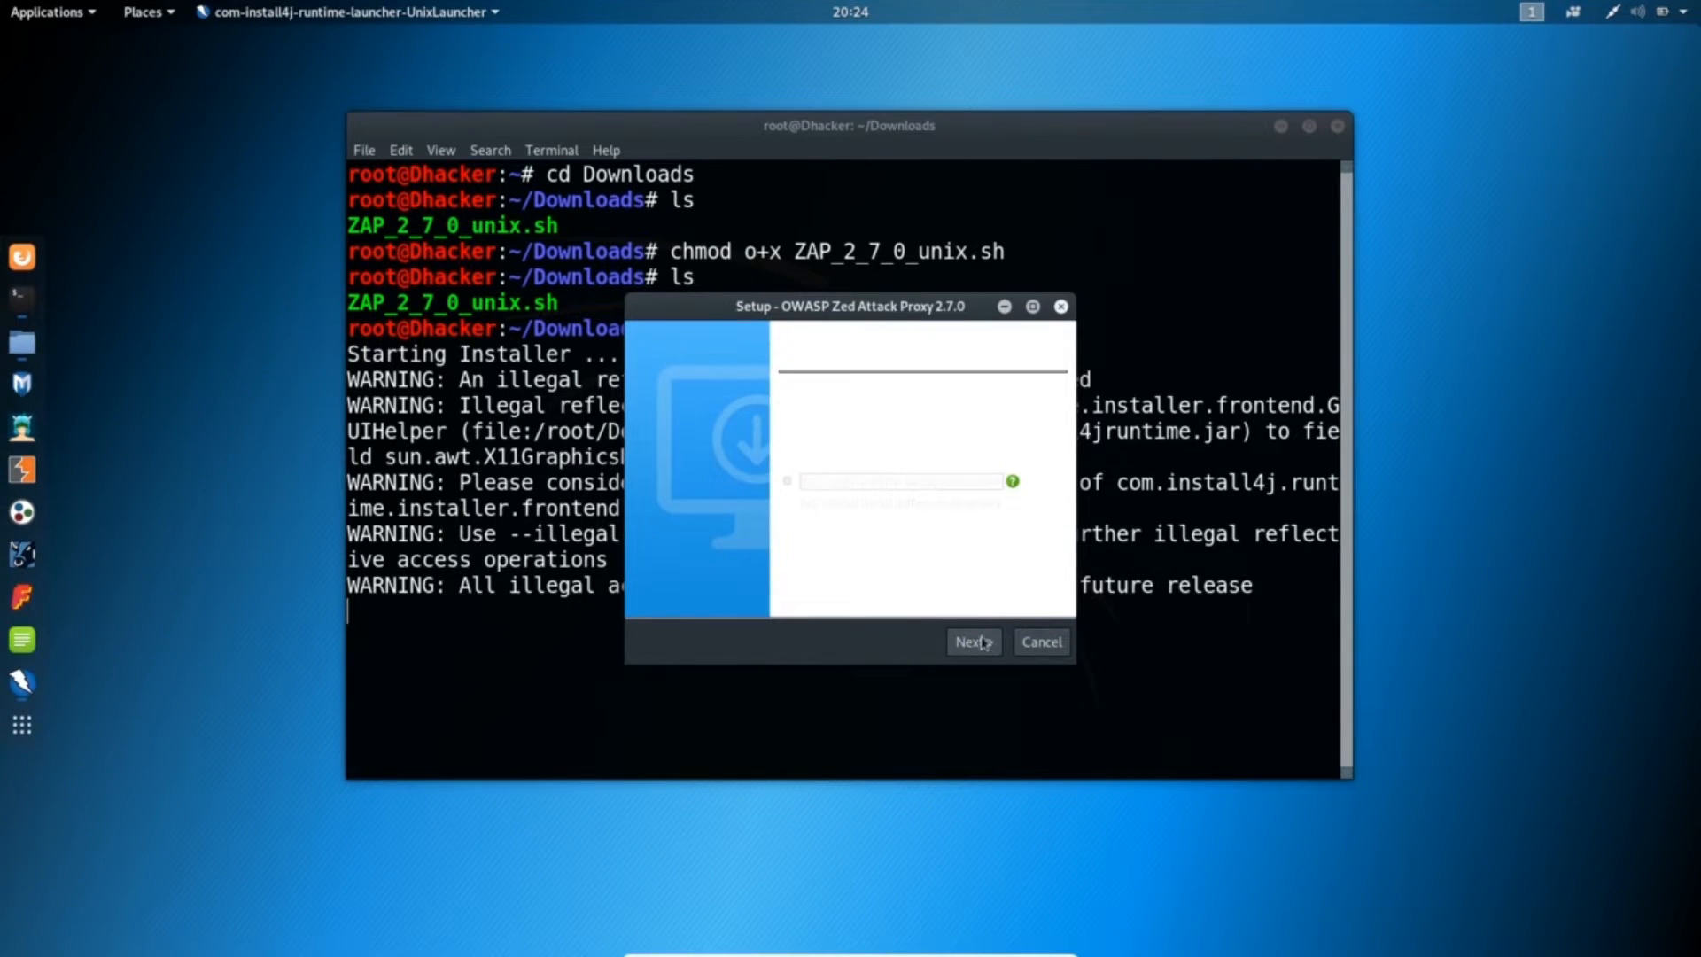
# - Install OWASP ZAP 2.7.0 with symlinks in /usr/local/bin, a desktop icon and the preset update options, then close the terminal
pyautogui.click(975, 642)
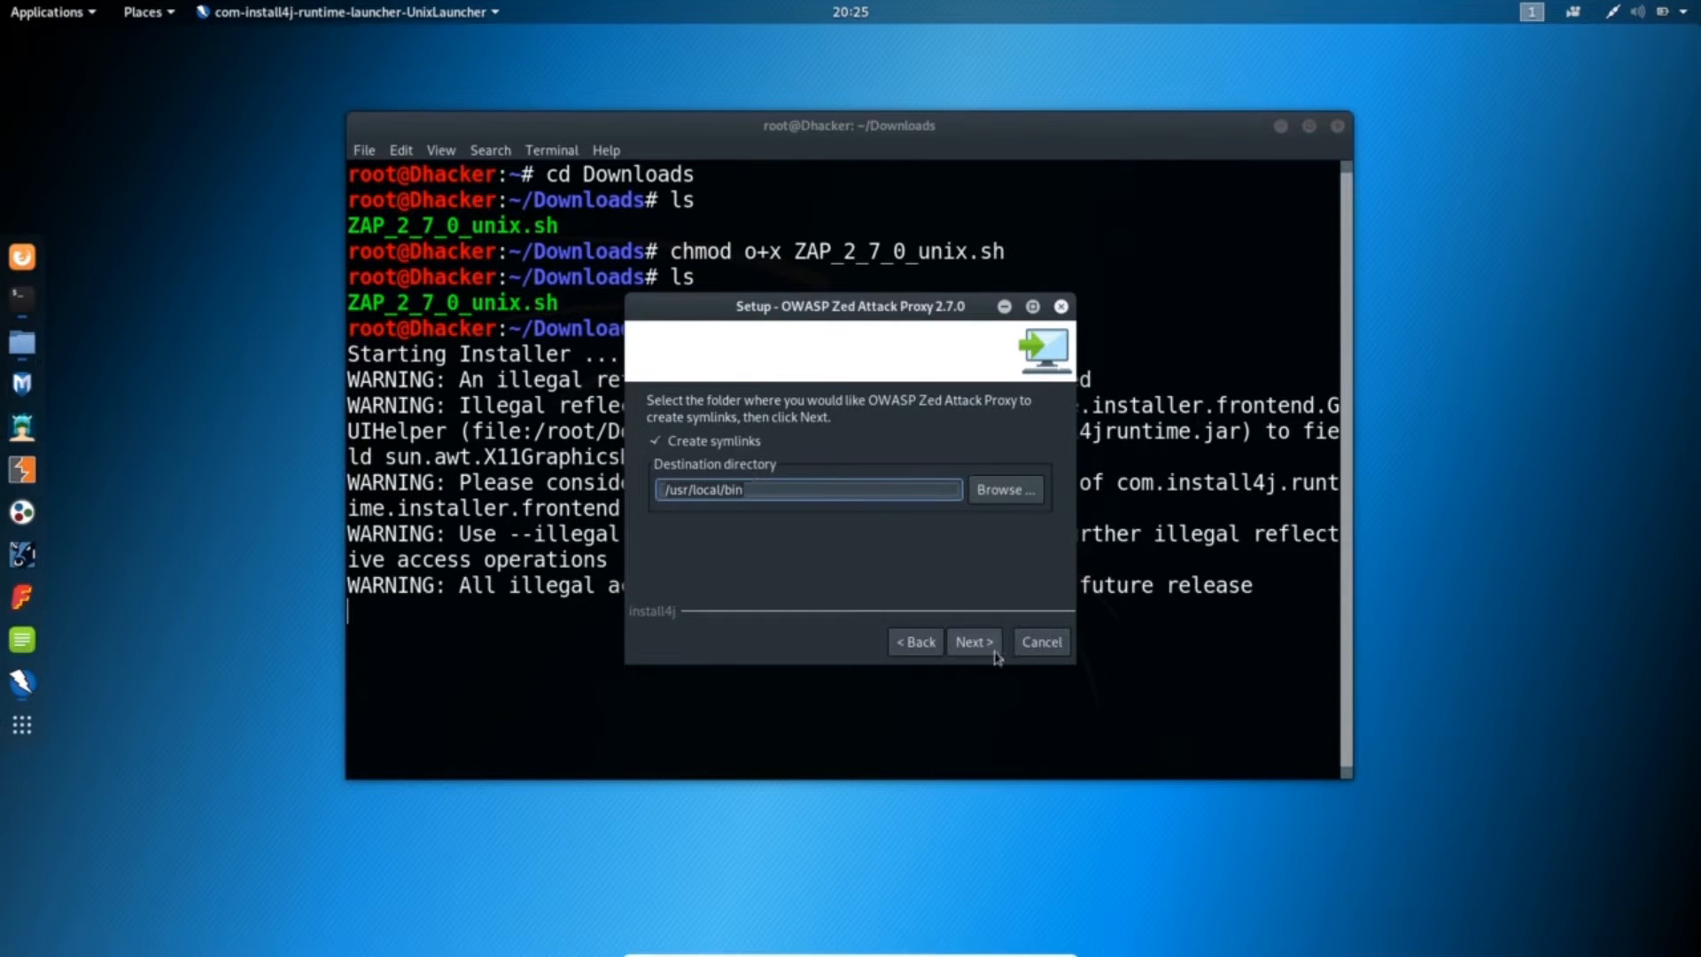
pyautogui.click(978, 646)
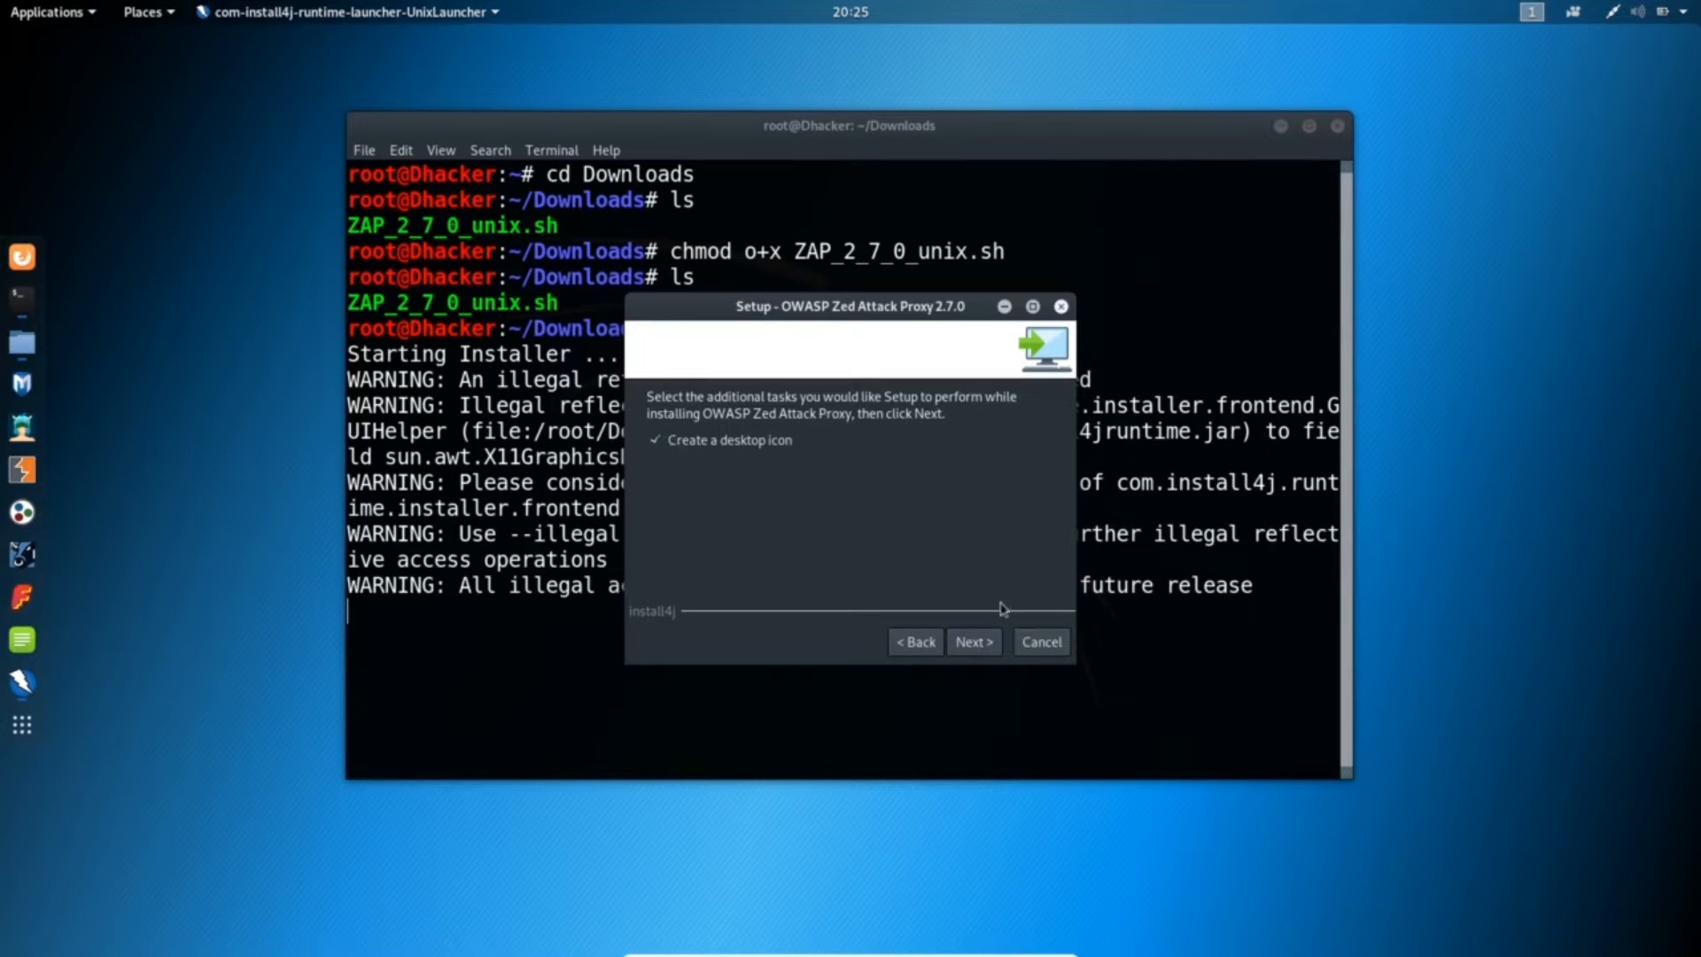
pyautogui.click(974, 643)
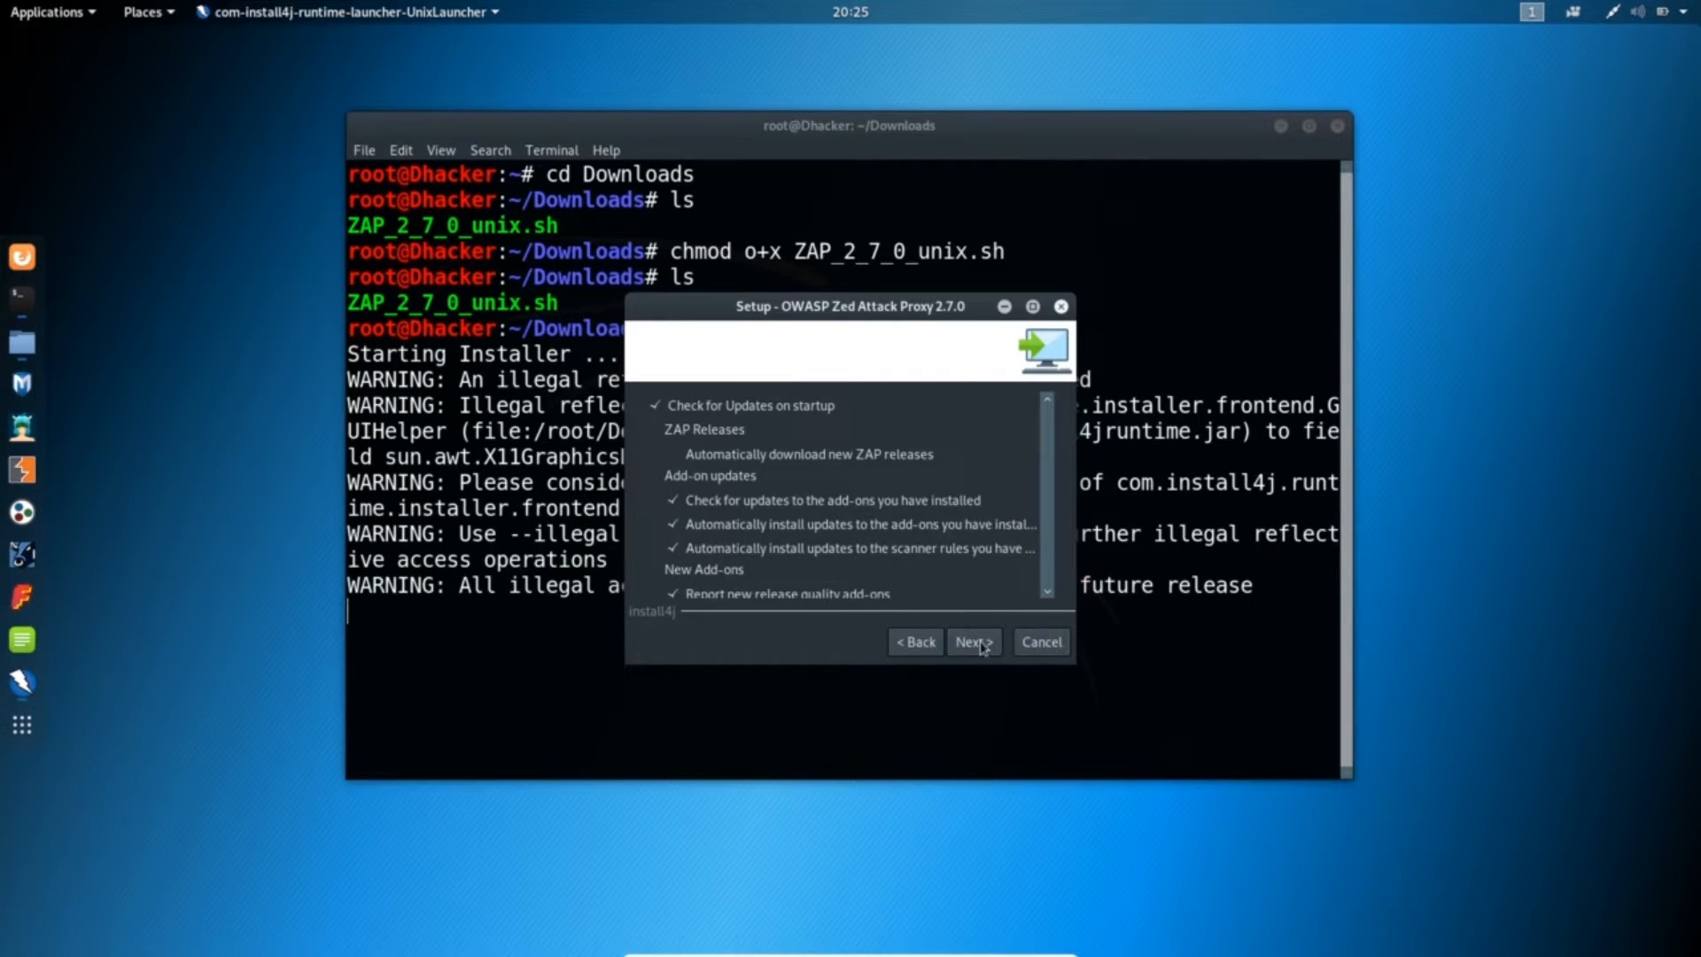
pyautogui.click(981, 646)
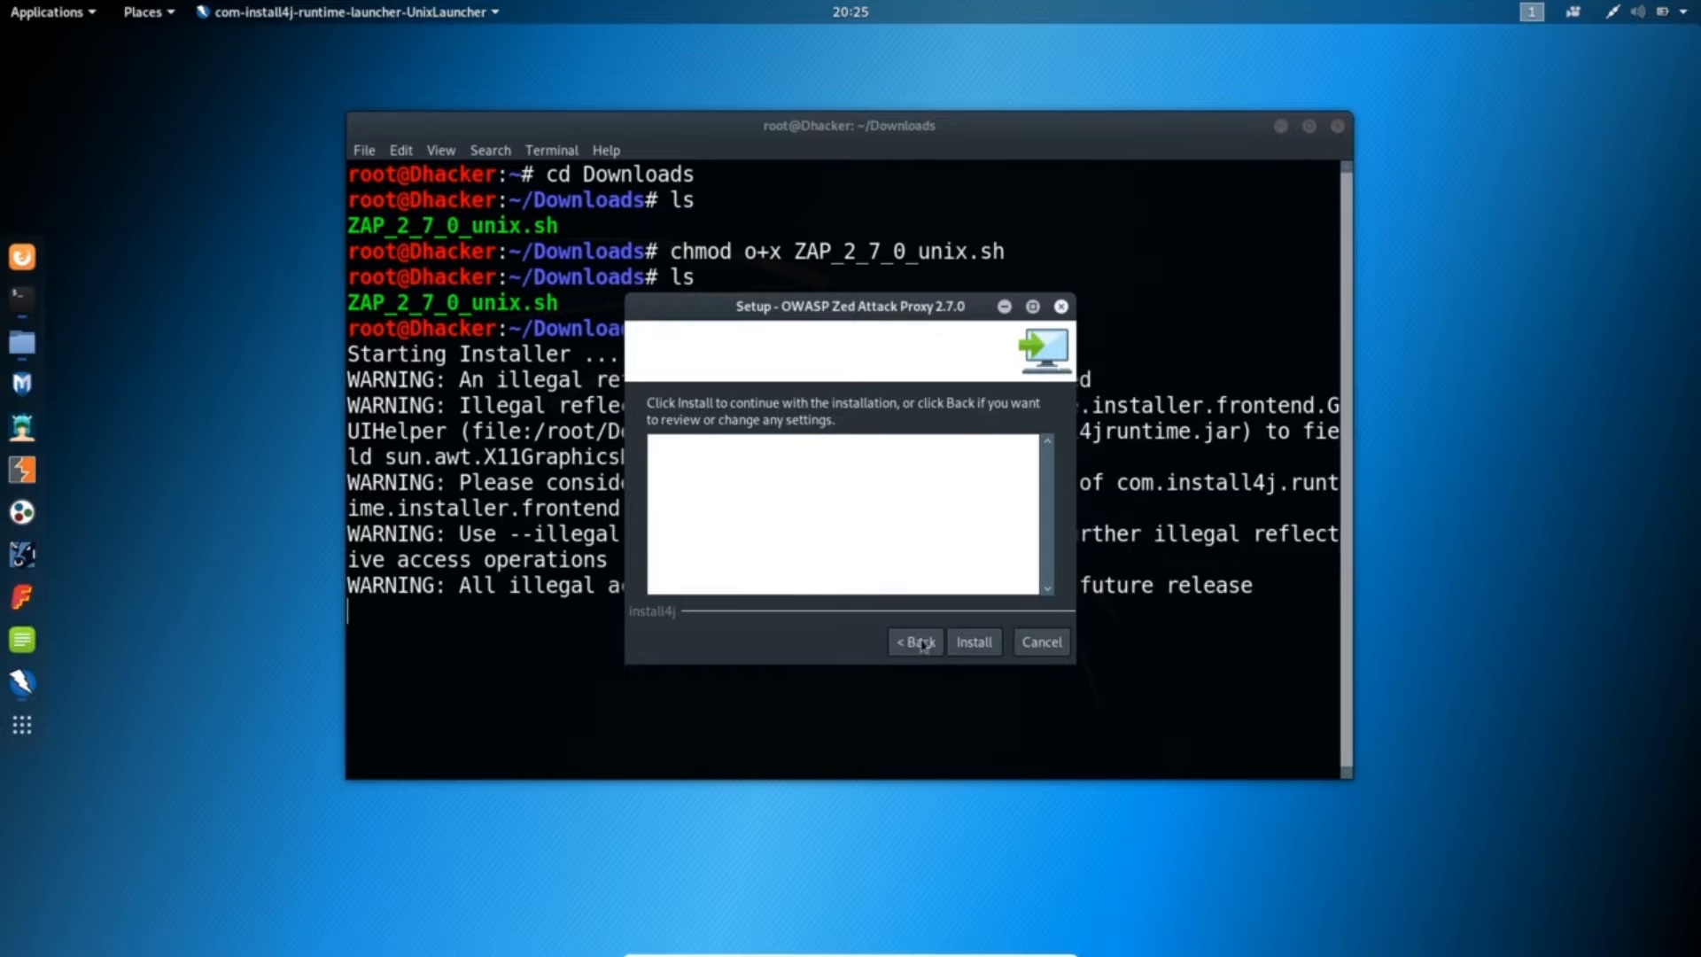
pyautogui.click(974, 647)
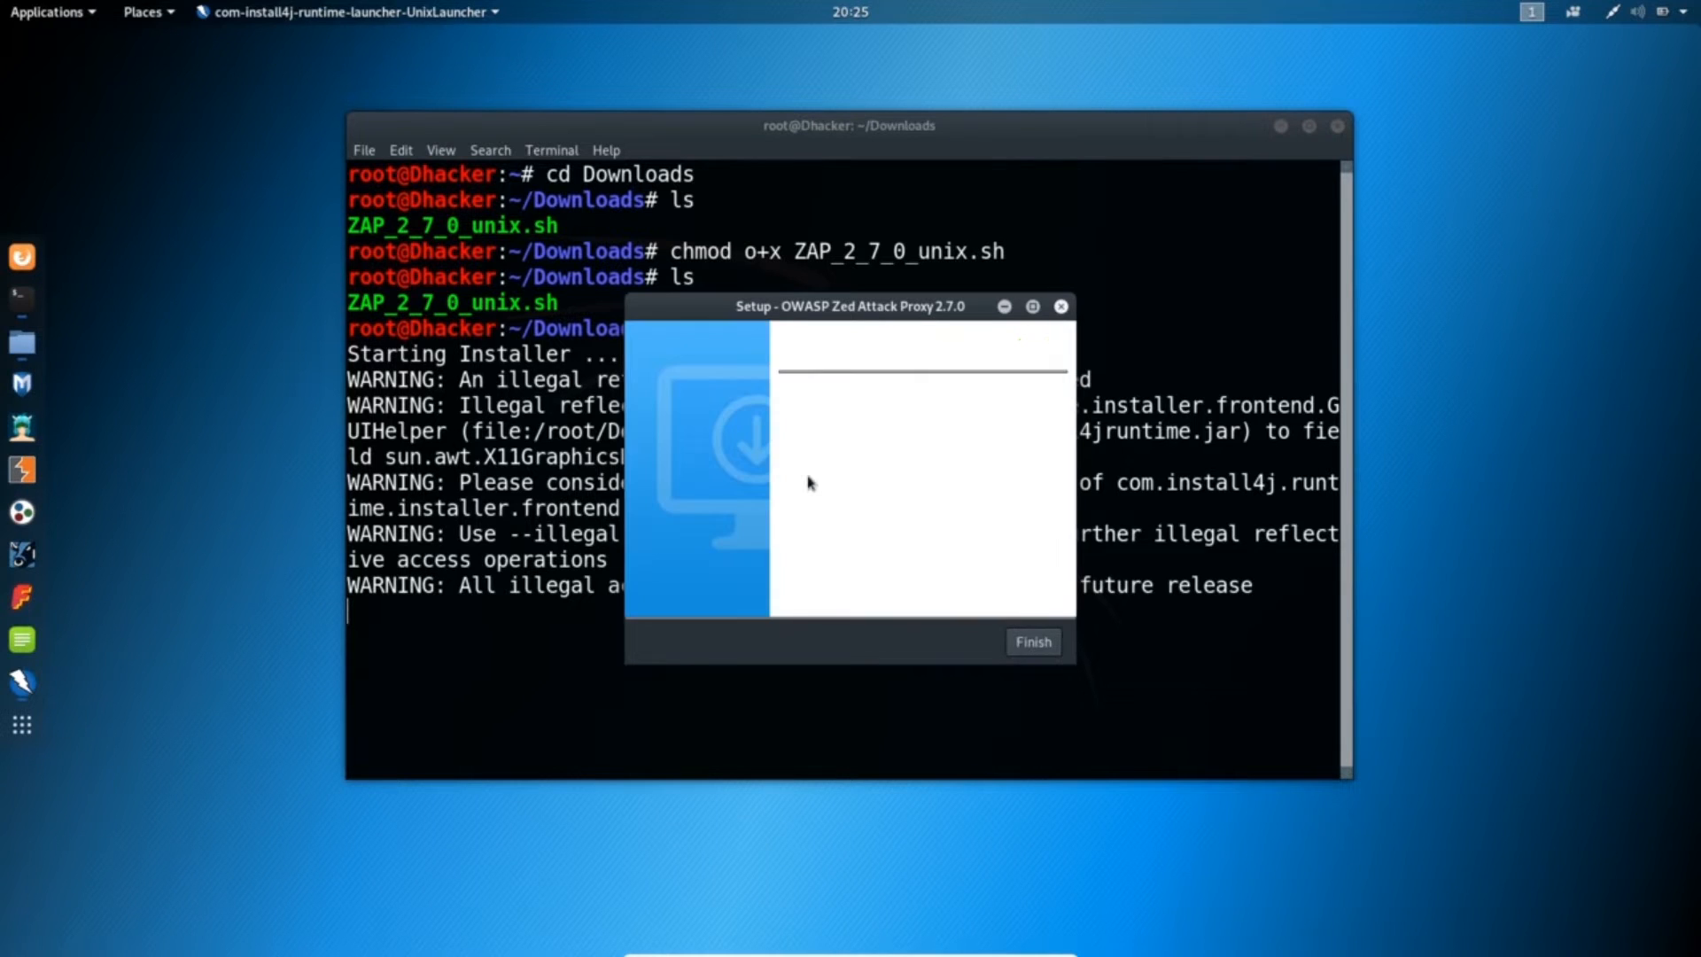
pyautogui.click(1042, 651)
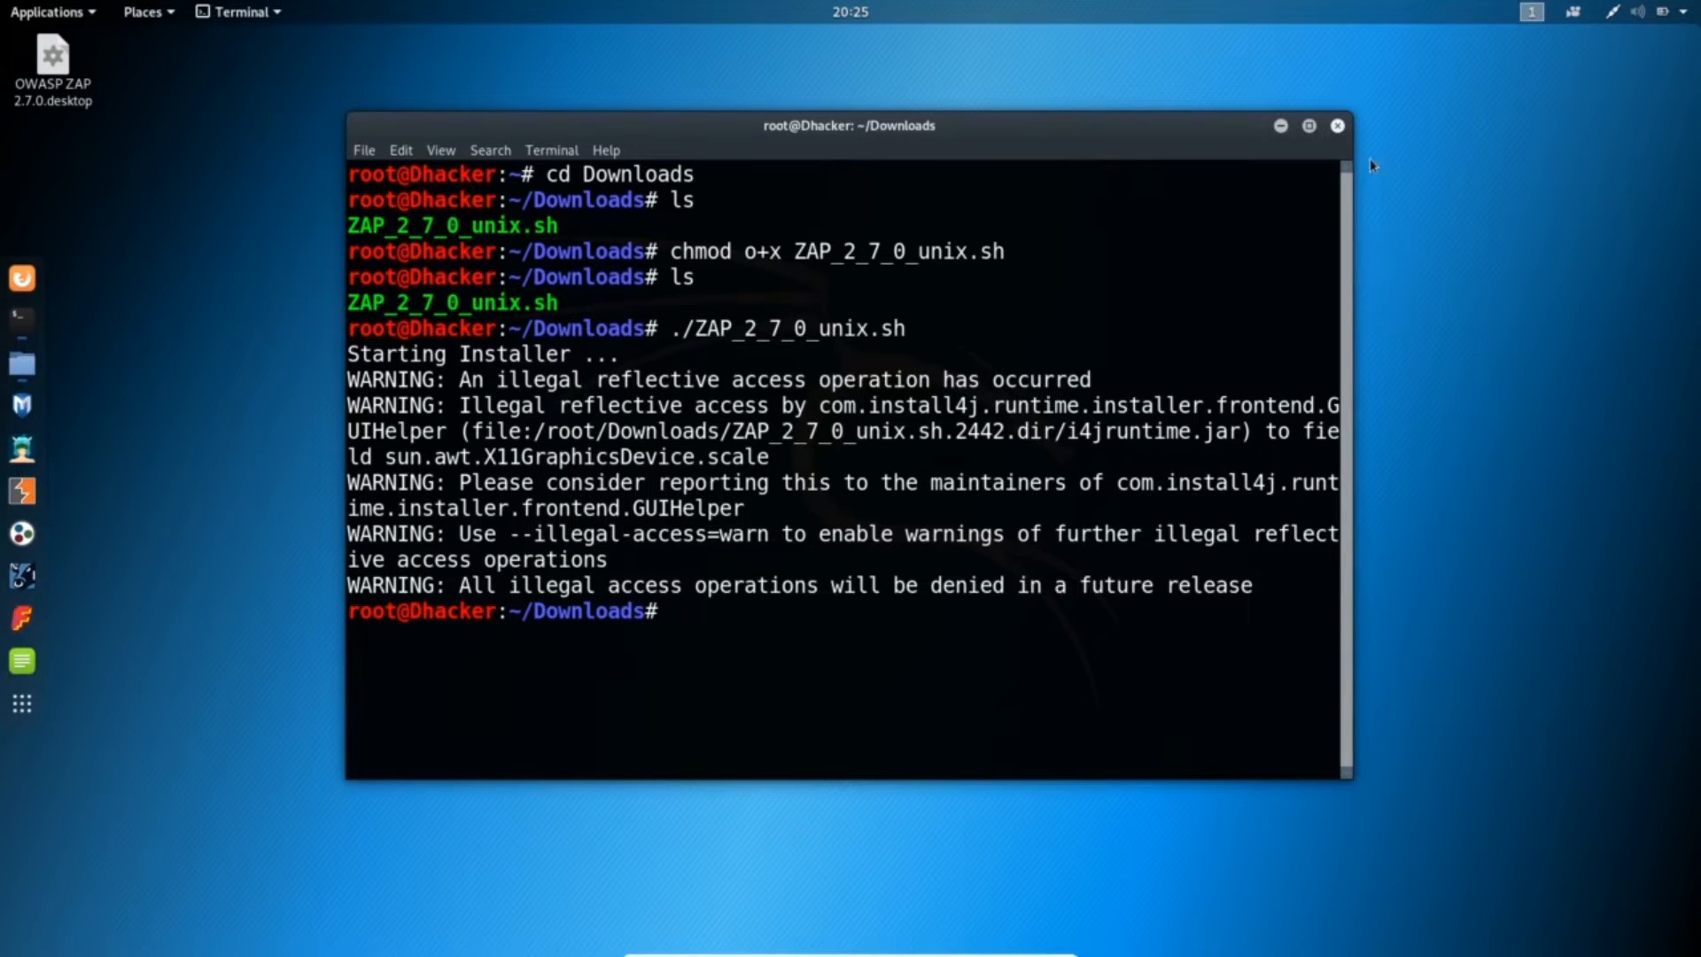
pyautogui.click(1338, 126)
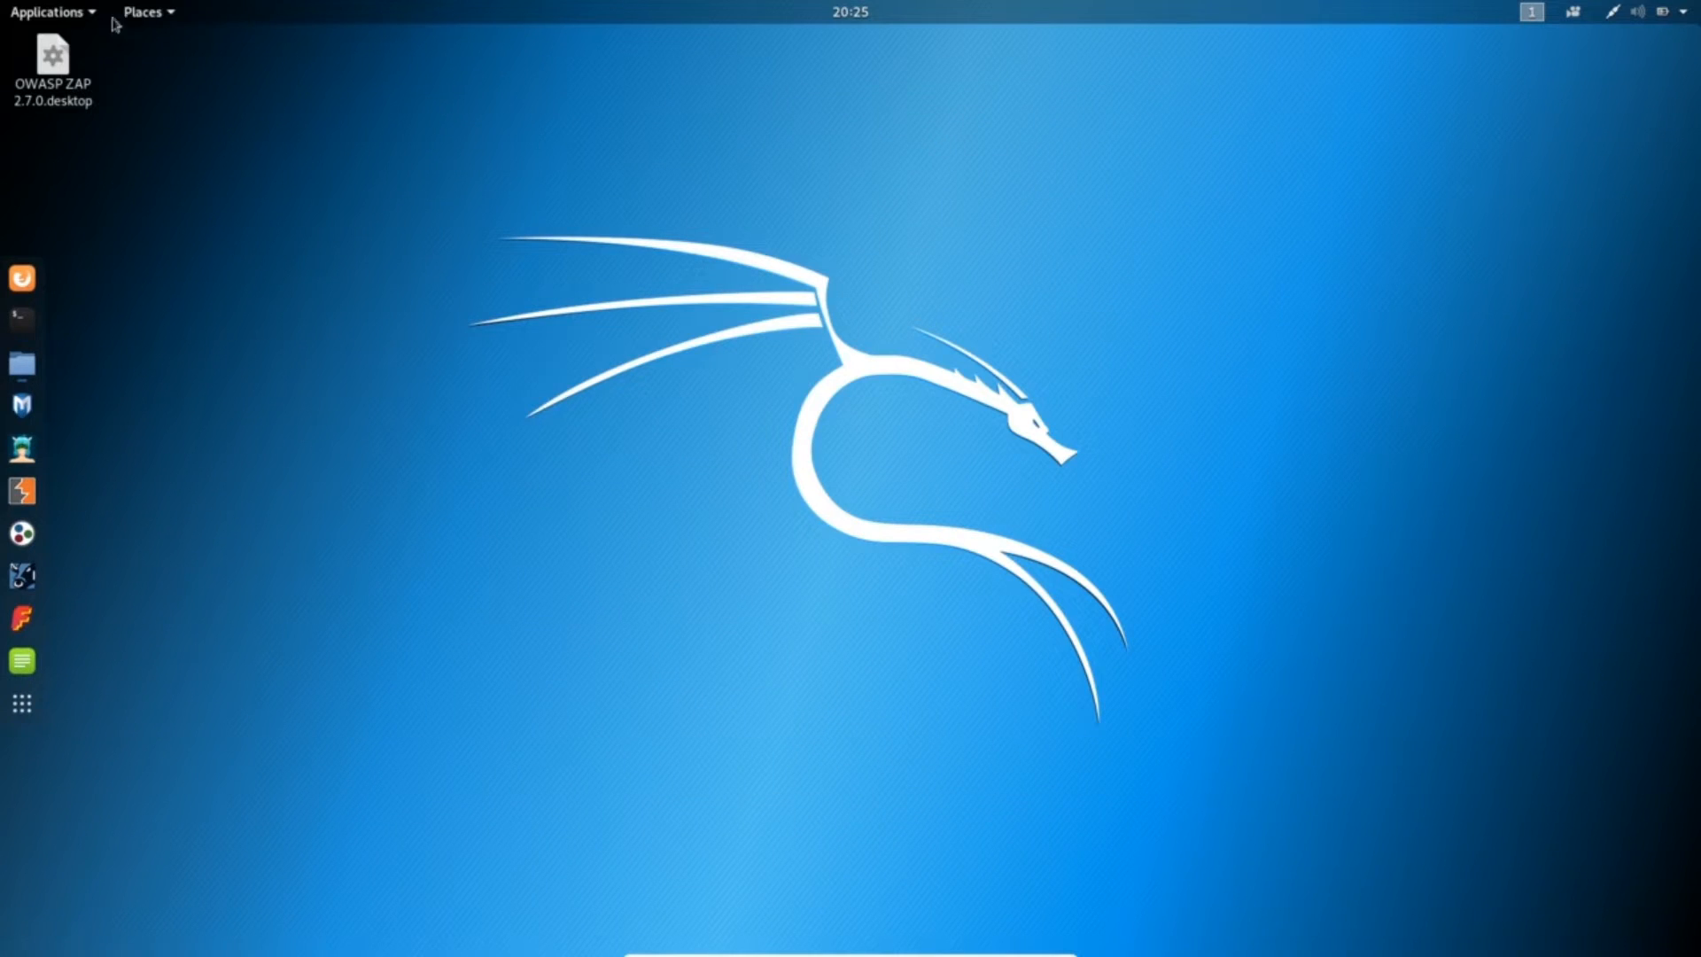
# - Launch owasp-zap from the Web Application Analysis applications and dismiss the session persistence dialog
pyautogui.click(64, 13)
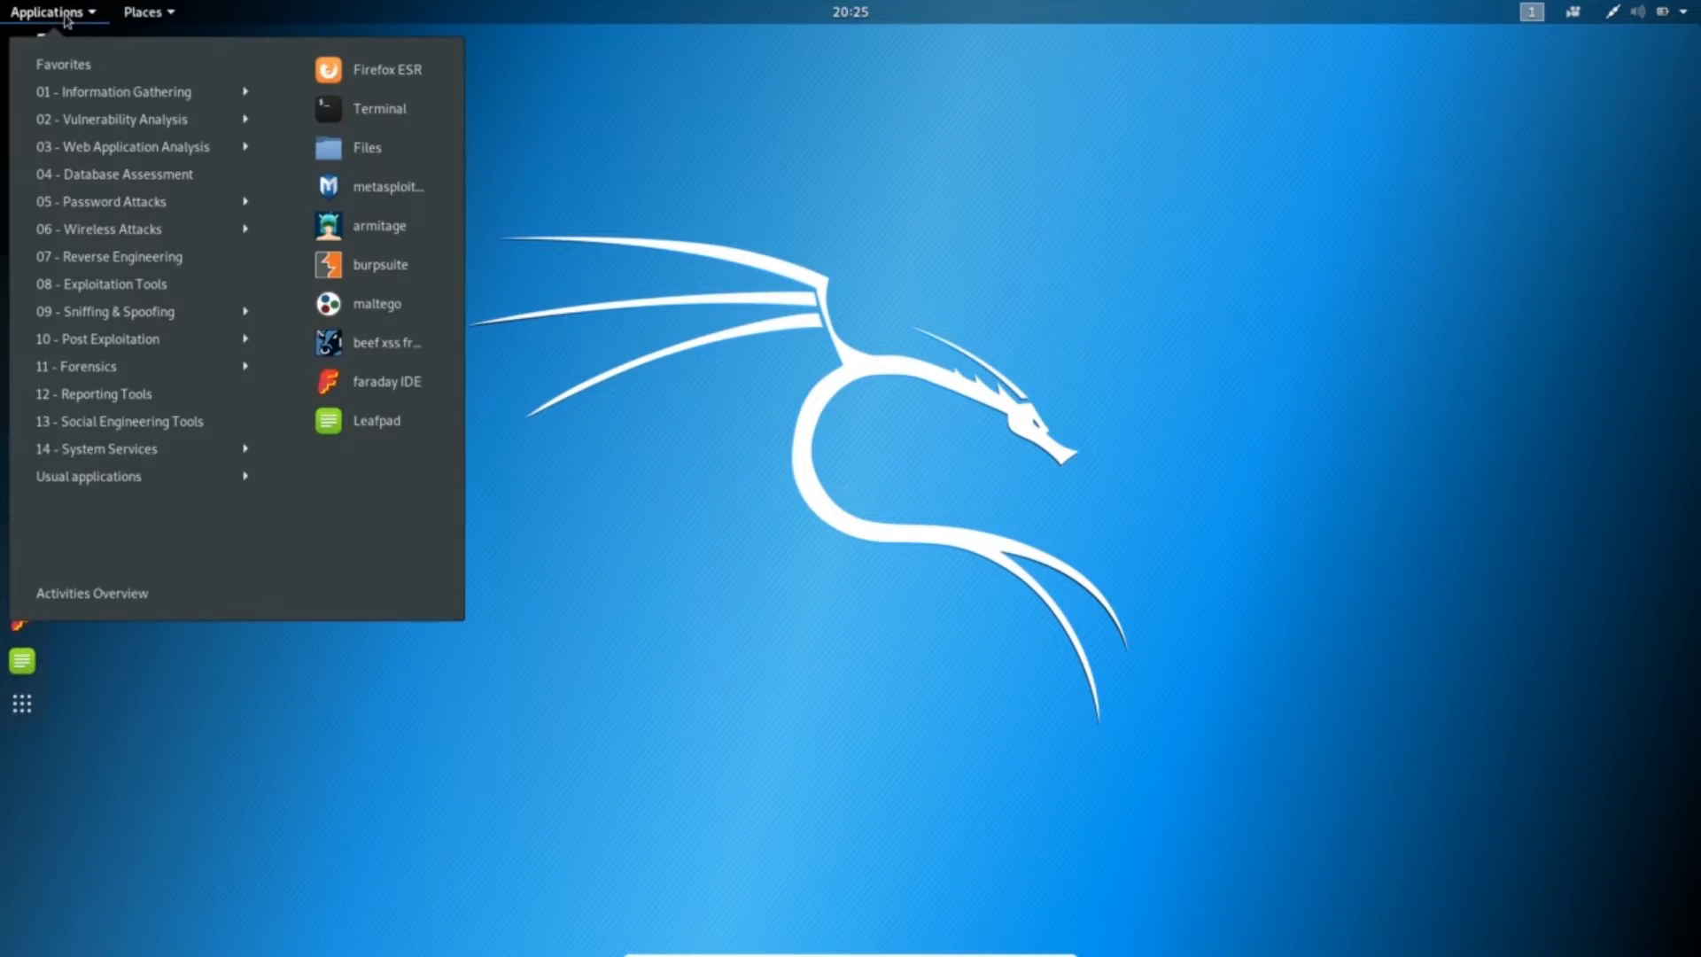
pyautogui.moveTo(223, 148)
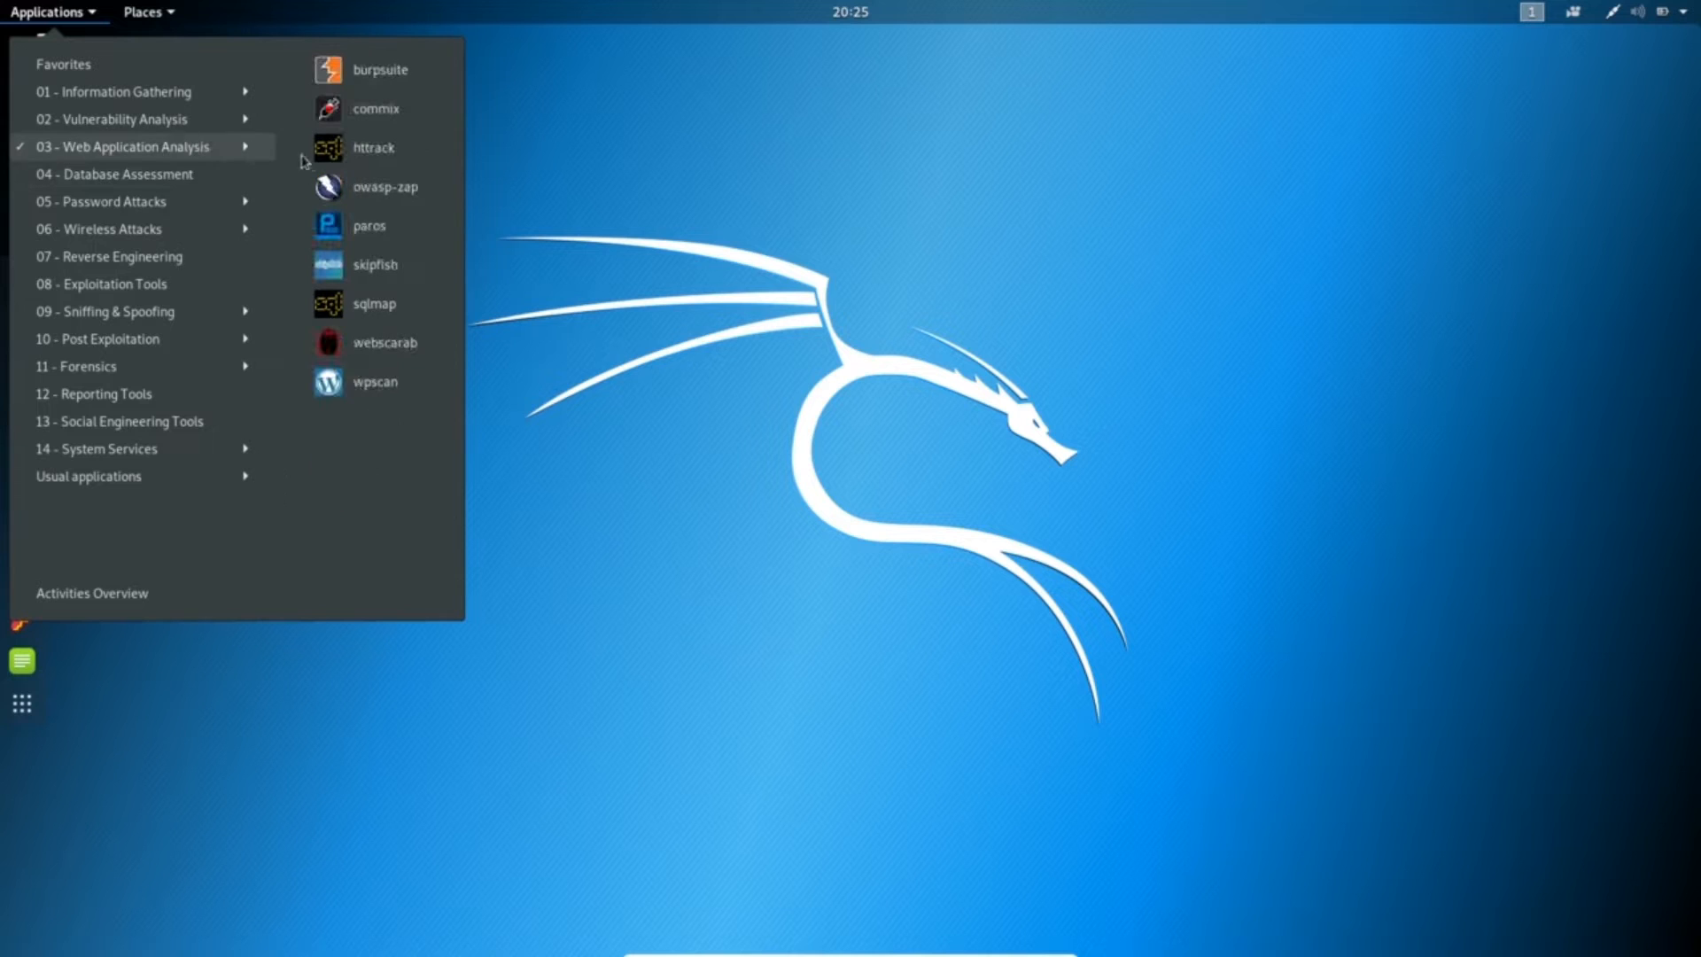
pyautogui.click(358, 191)
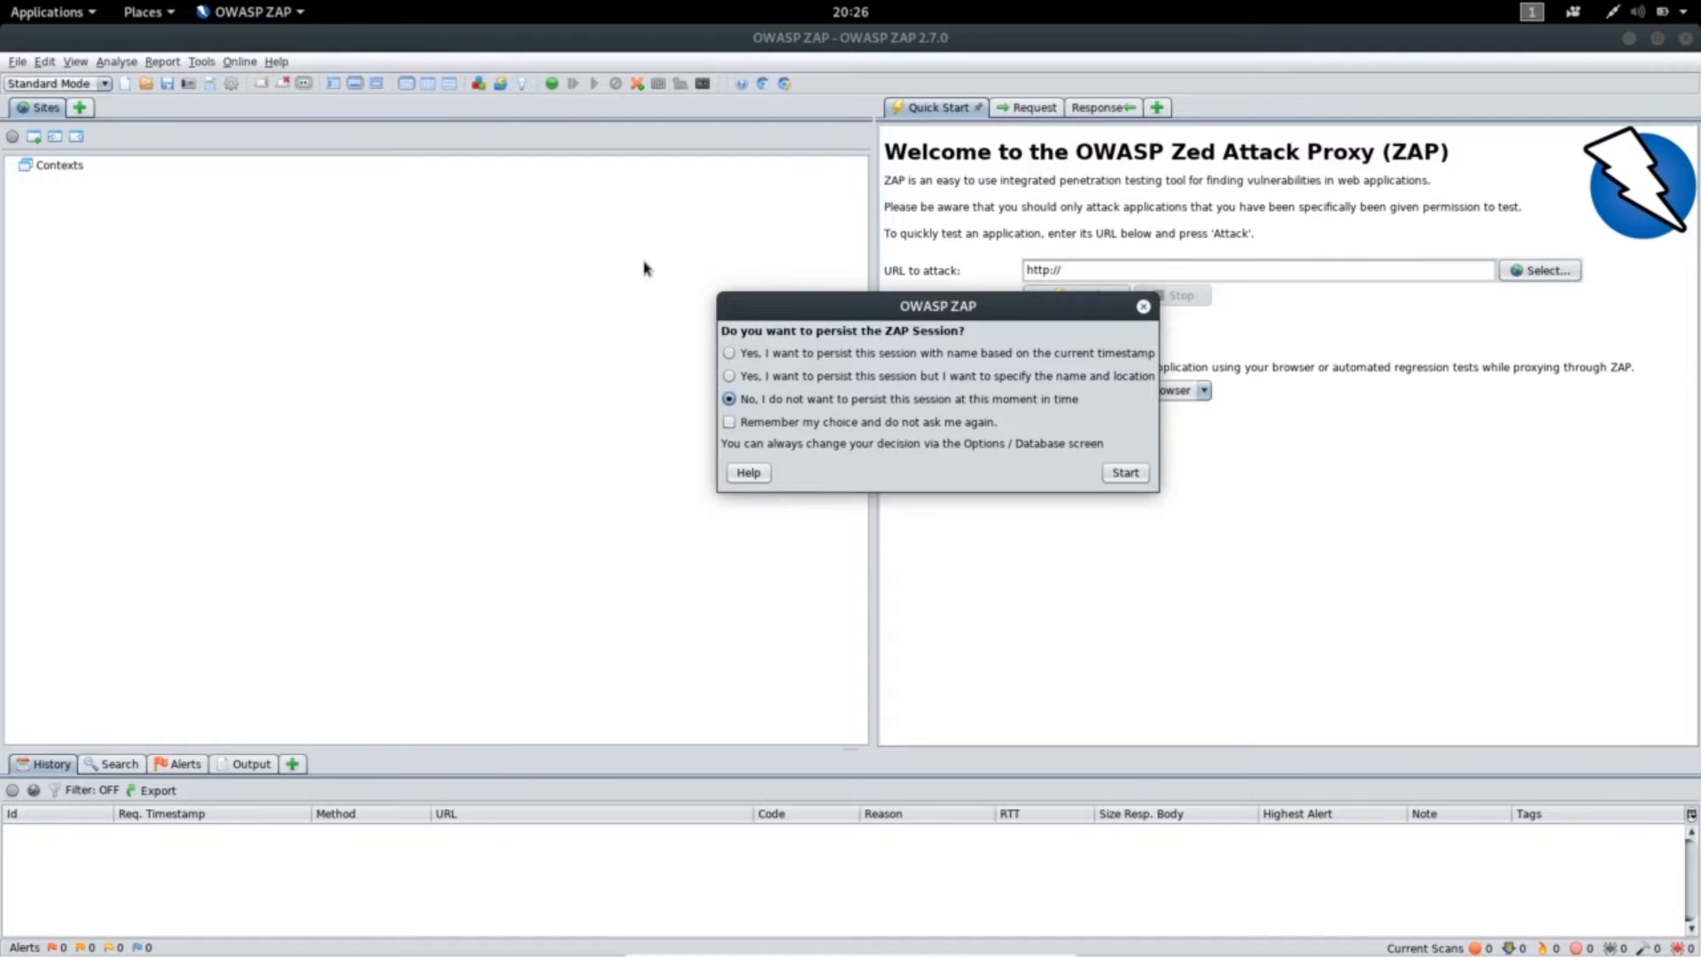
pyautogui.click(1142, 309)
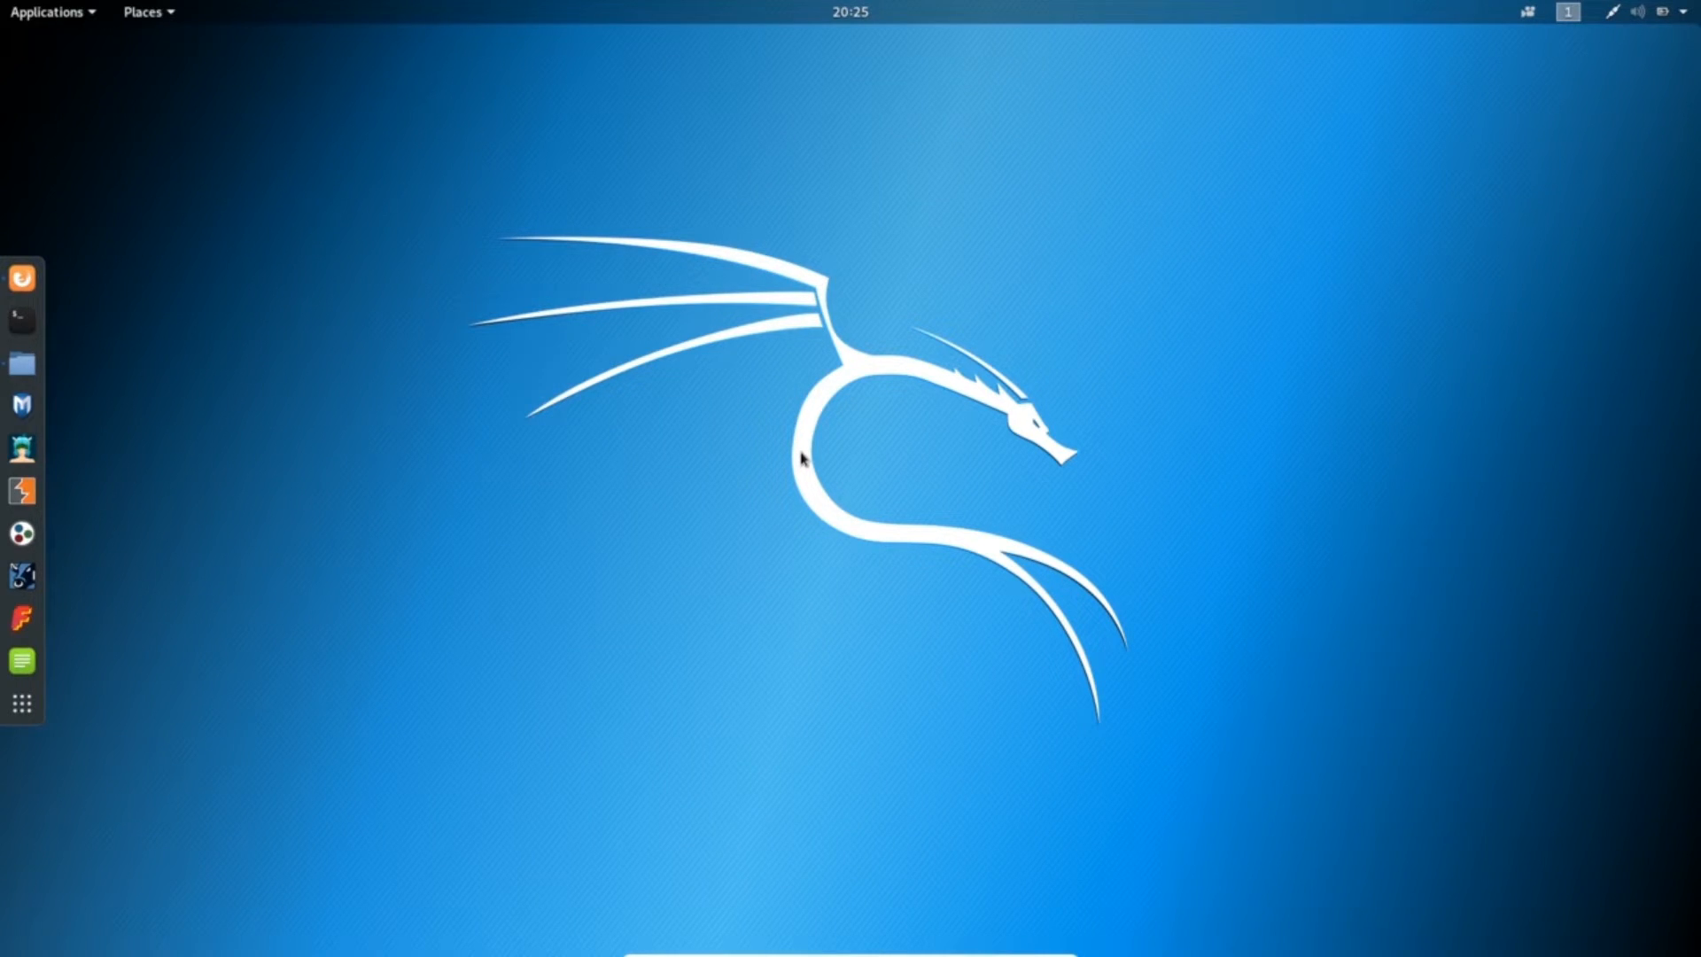
pyautogui.click(23, 278)
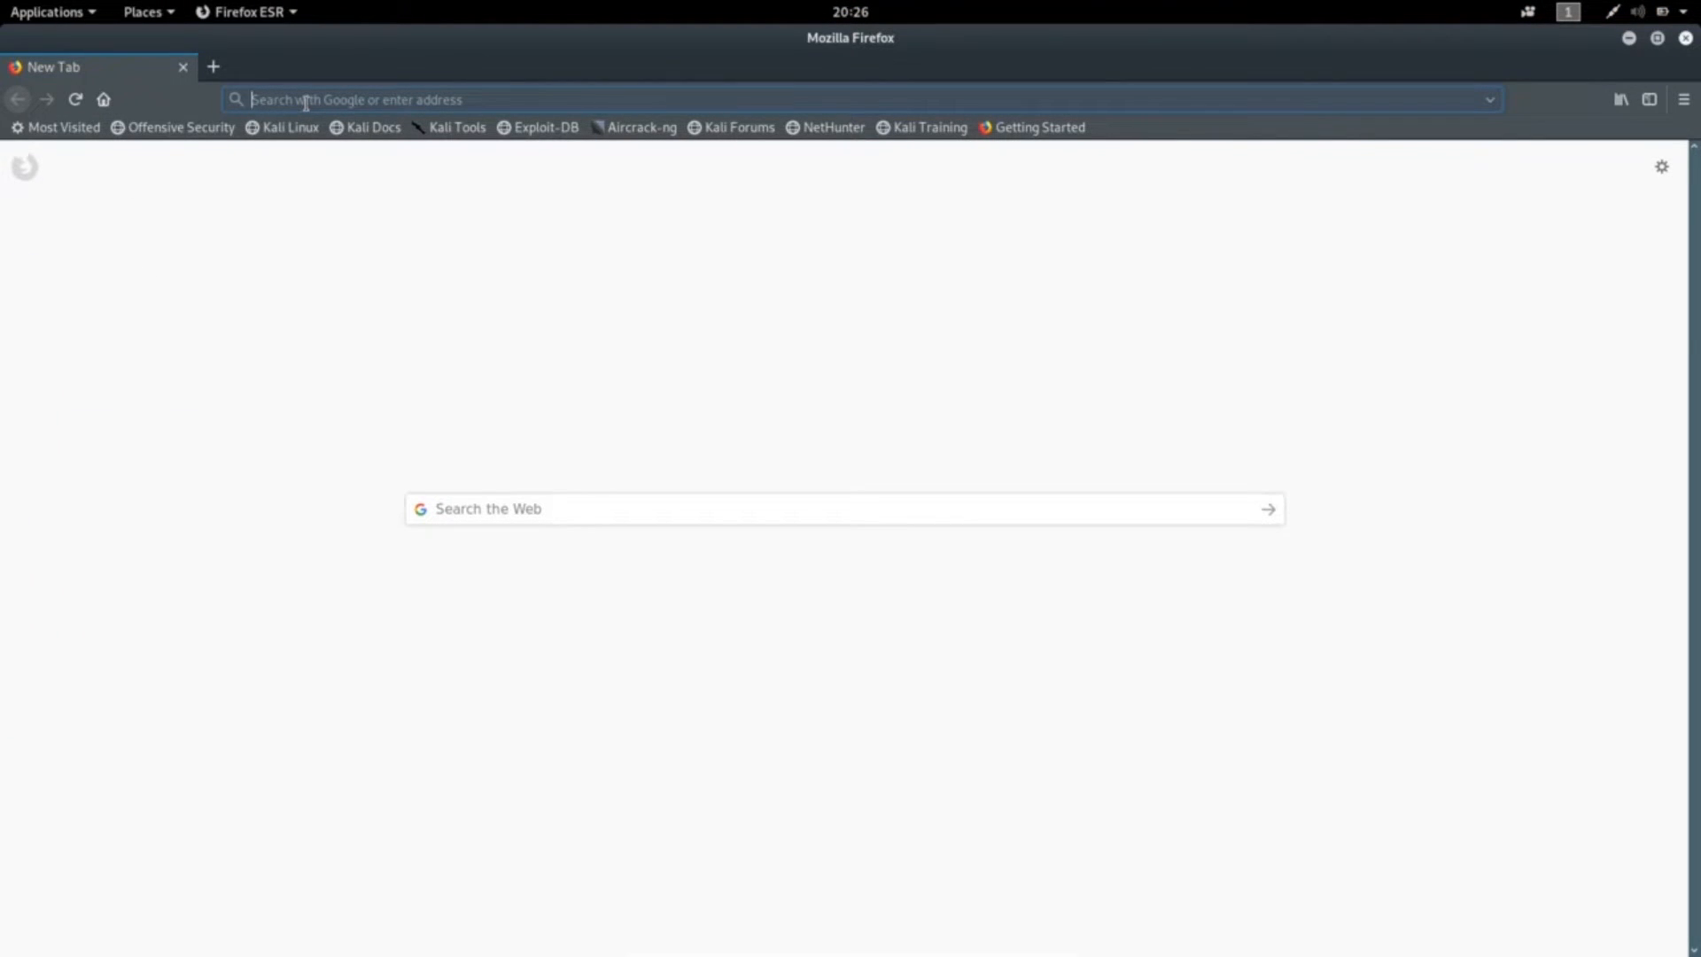
pyautogui.write('zapro')
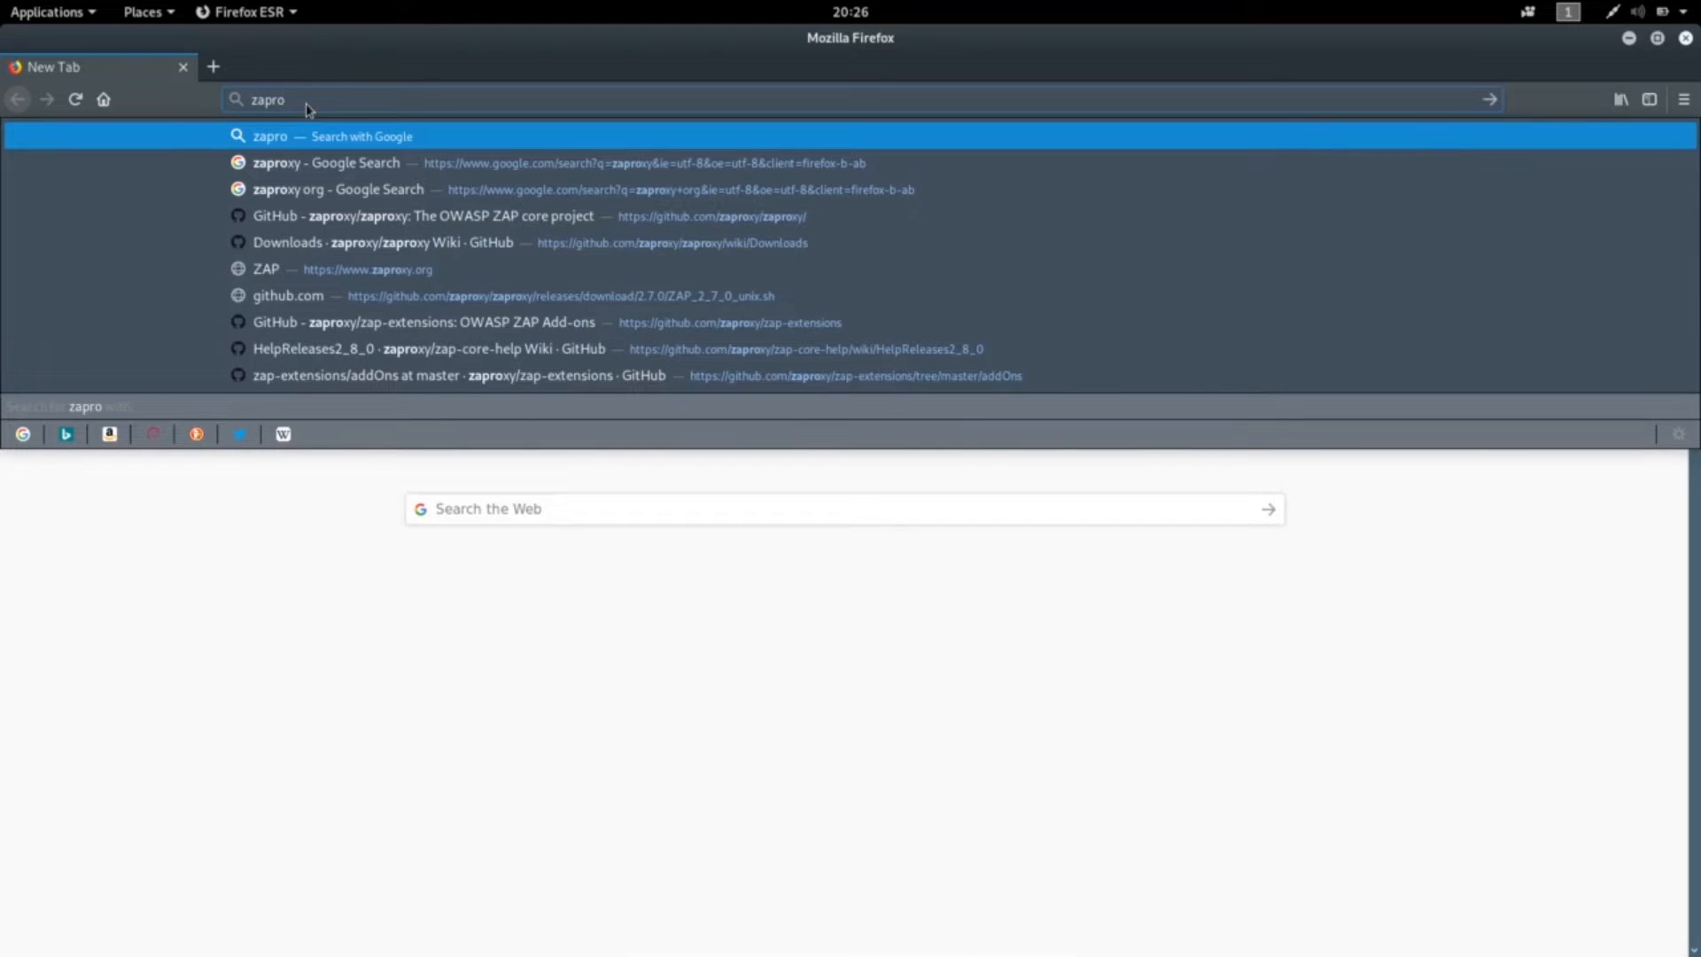
pyautogui.write('xy org')
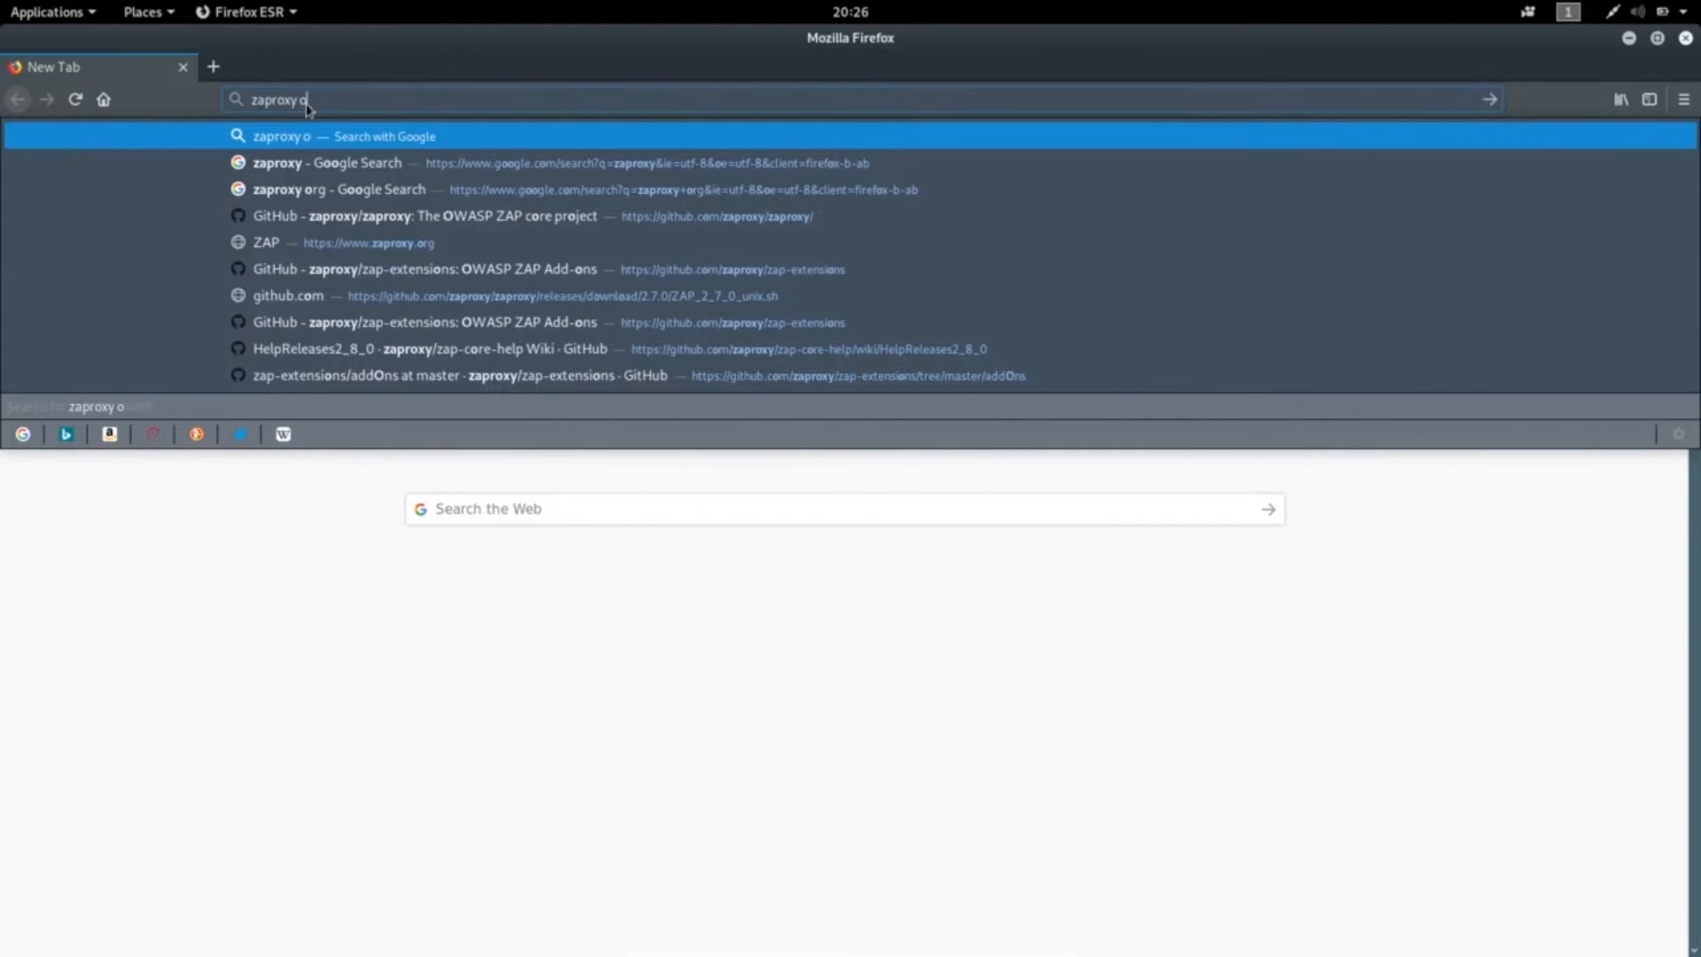
pyautogui.press('Return')
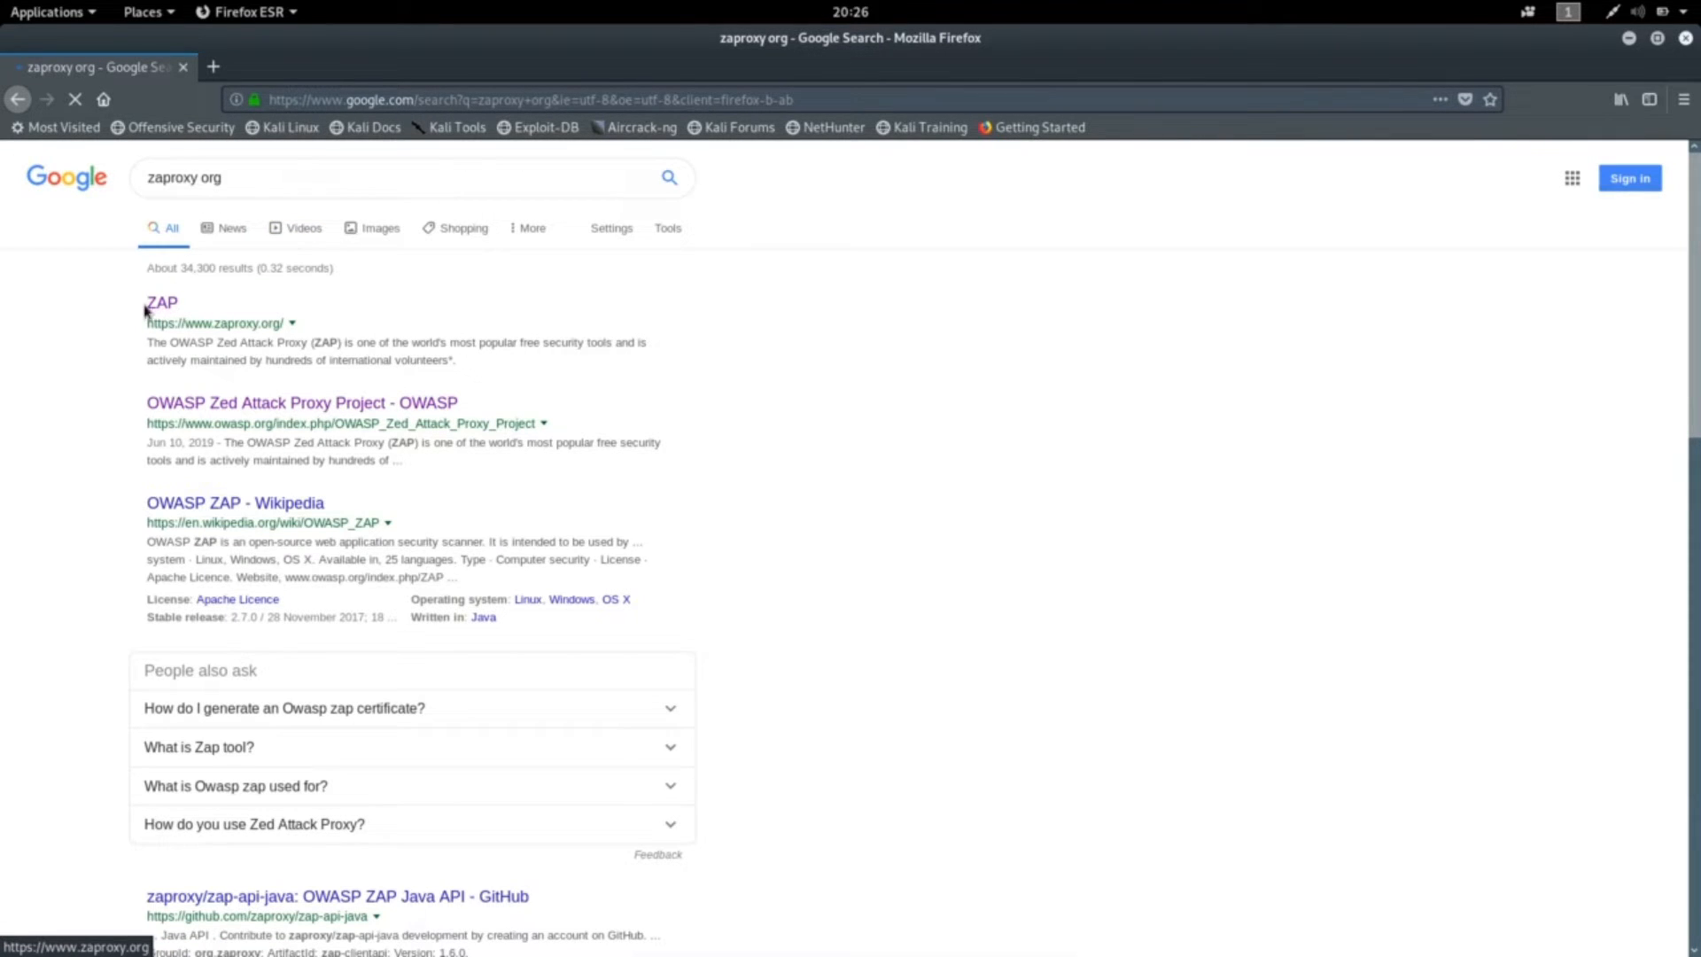
pyautogui.click(163, 309)
pyautogui.click(168, 310)
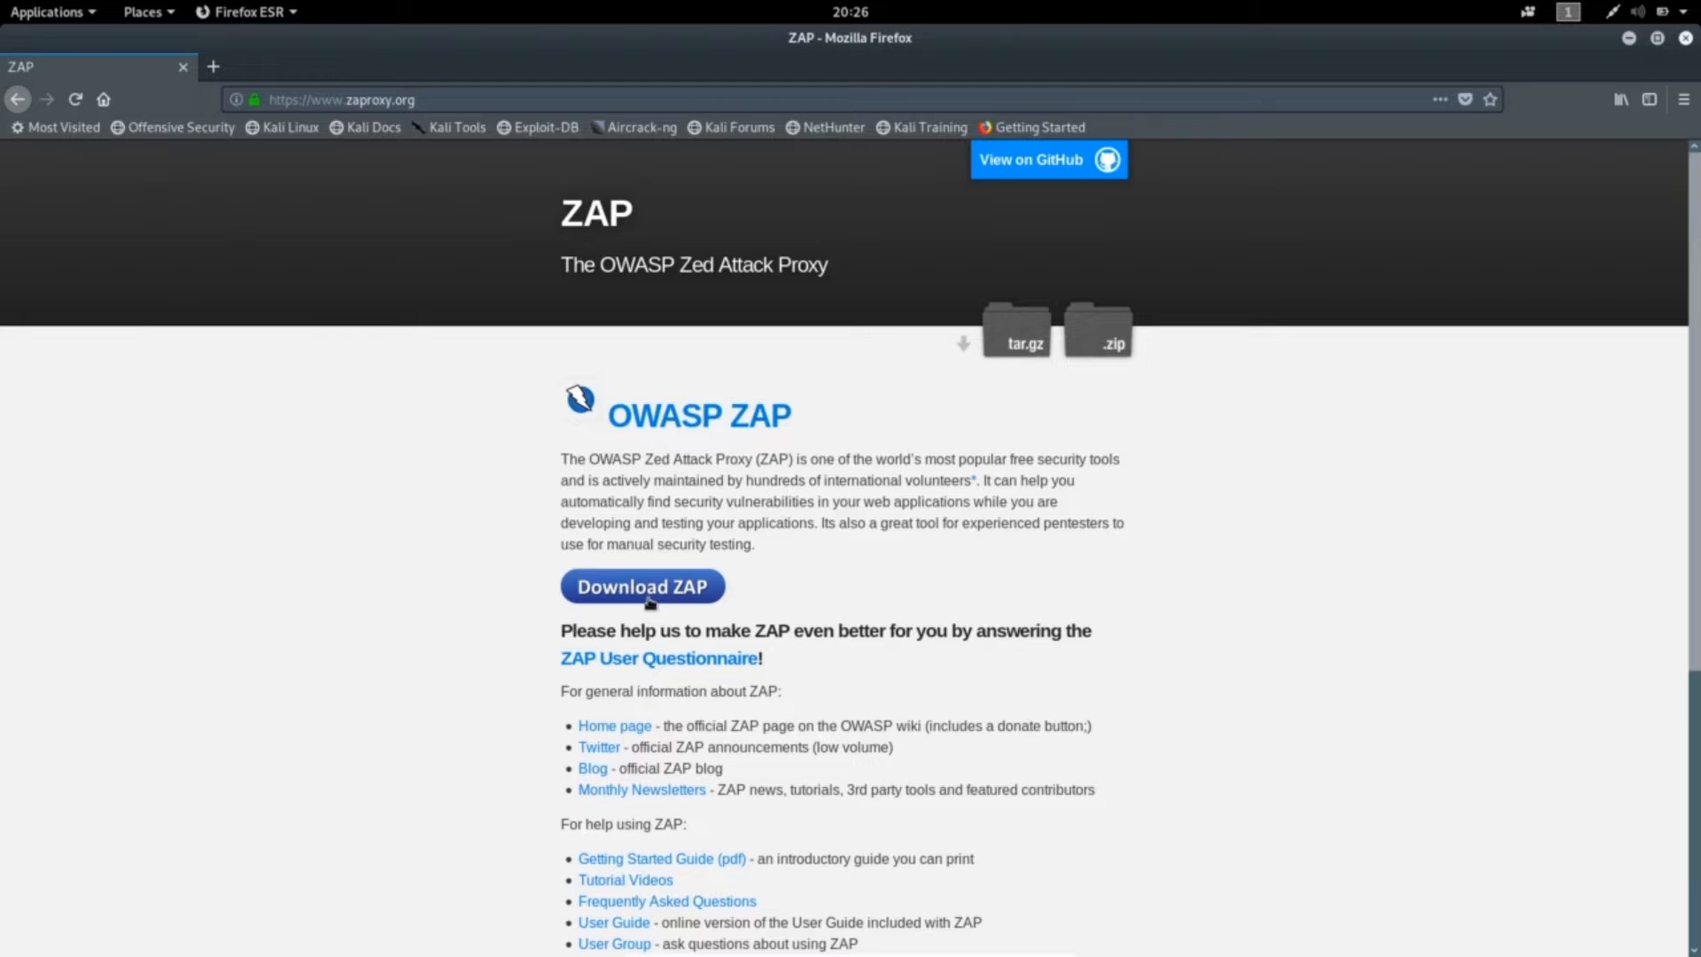
# - Open the ZAP downloads page on GitHub and highlight the ZAP 2.8.0 Standard heading
pyautogui.click(650, 598)
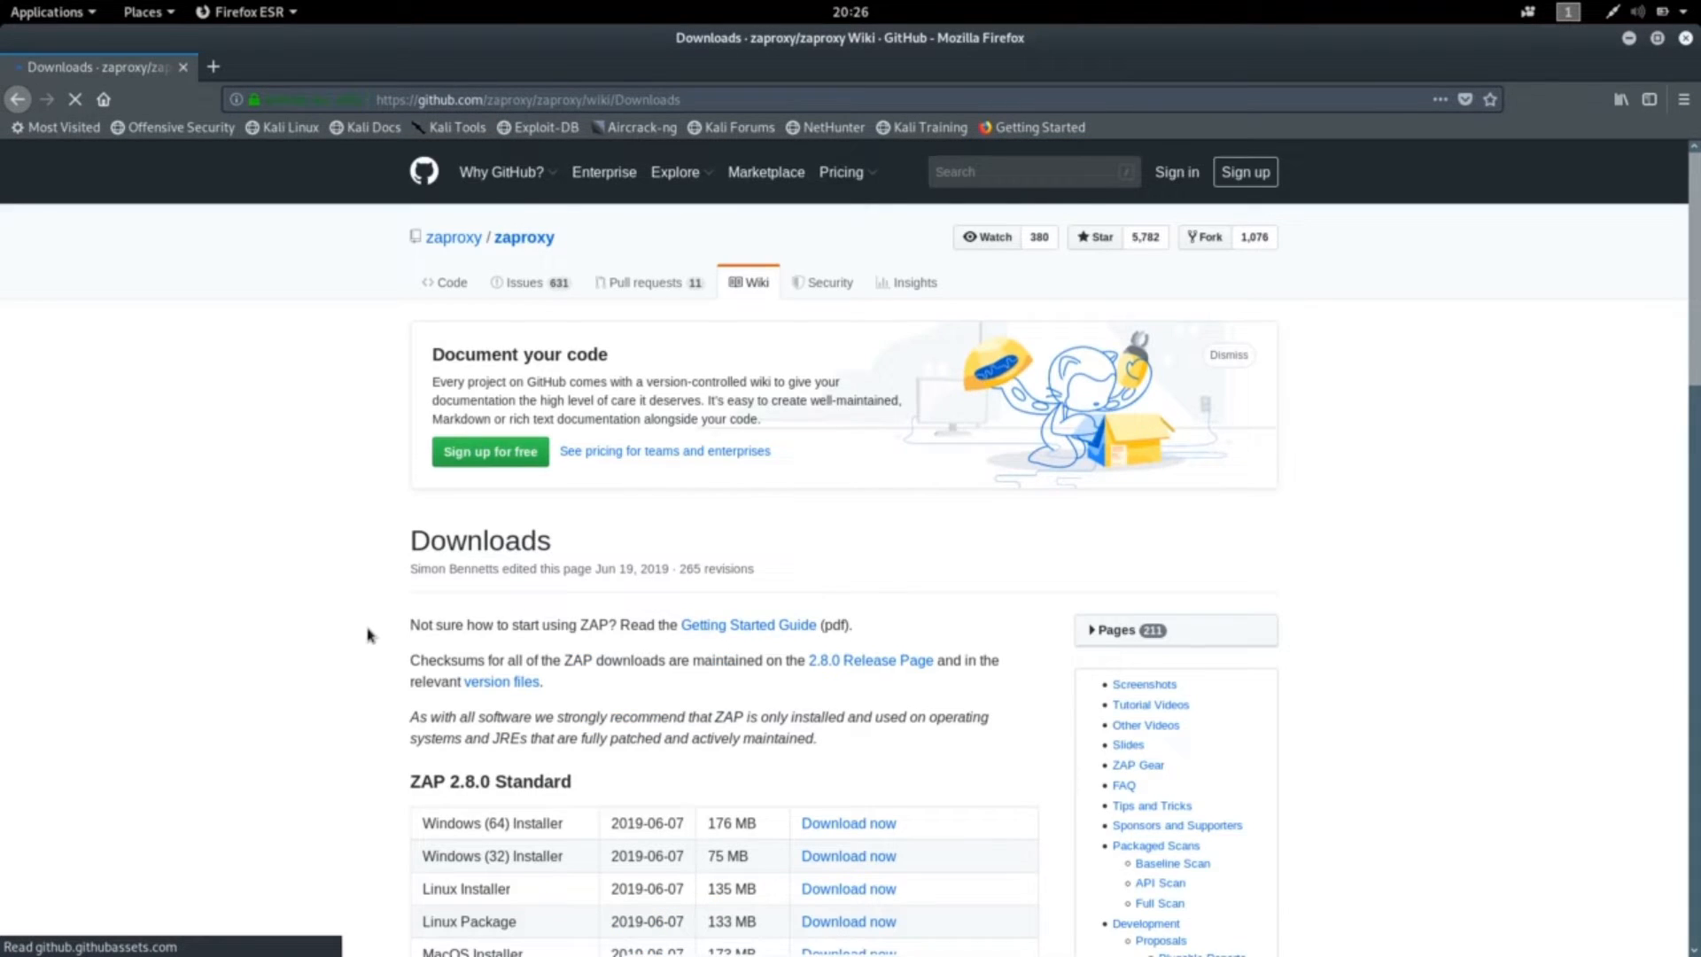
pyautogui.scroll(-4, 367, 635)
pyautogui.scroll(-3, 367, 635)
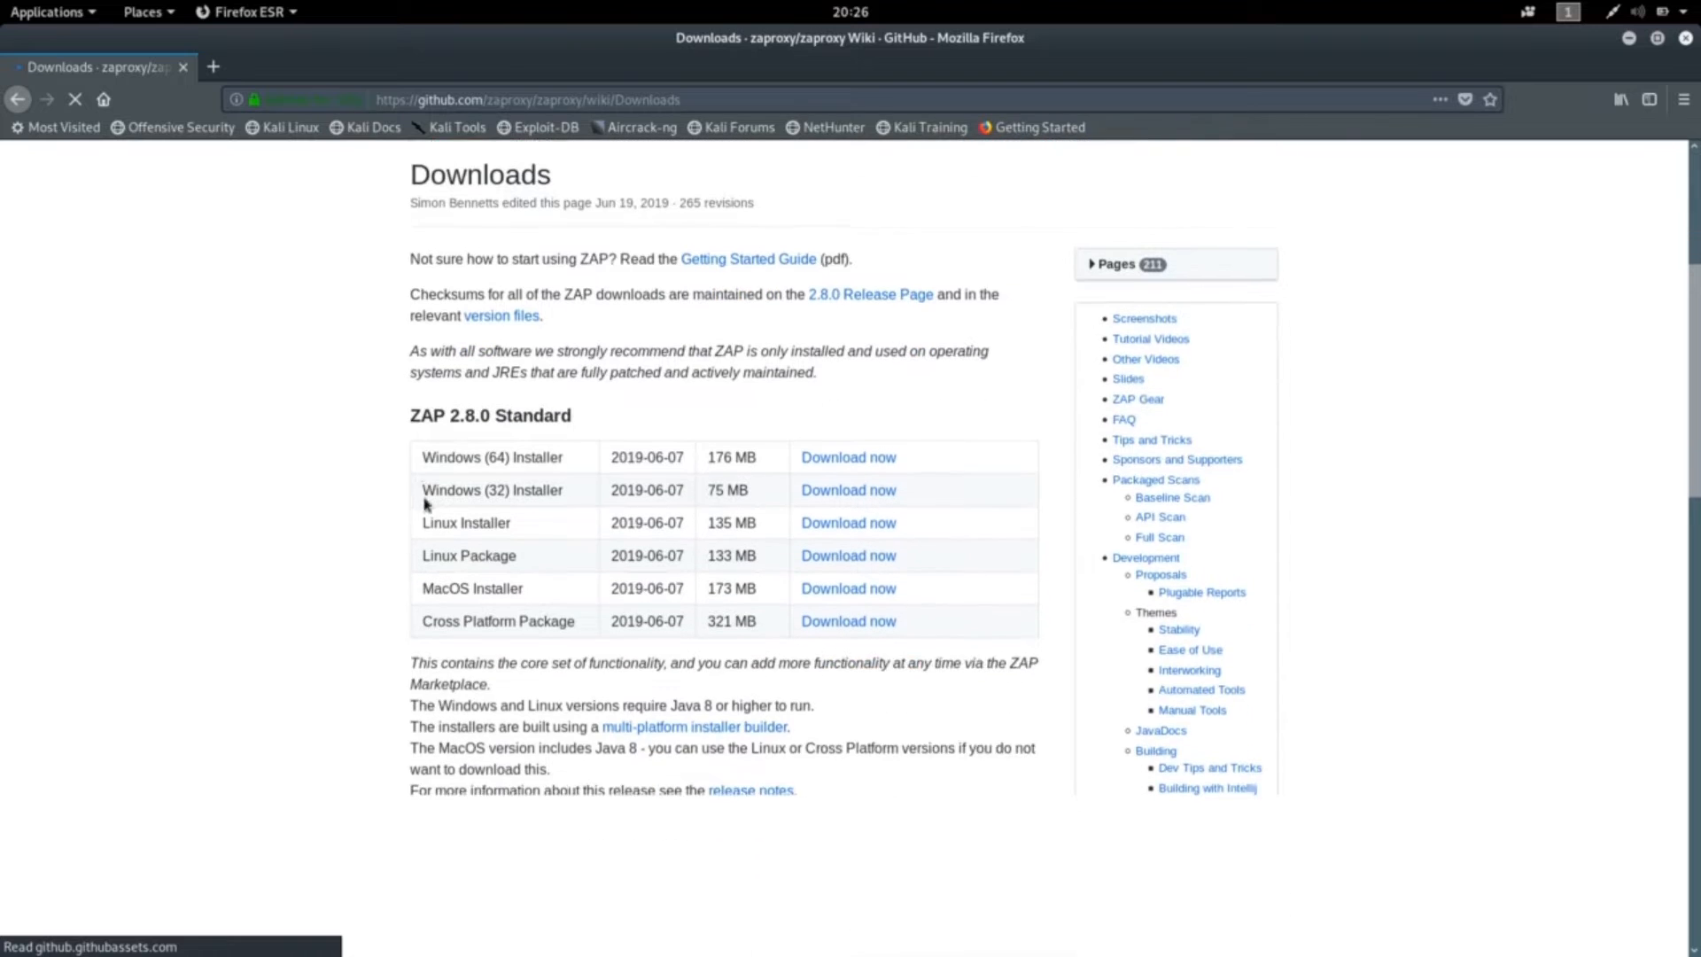
pyautogui.moveTo(410, 377); pyautogui.dragTo(577, 379)
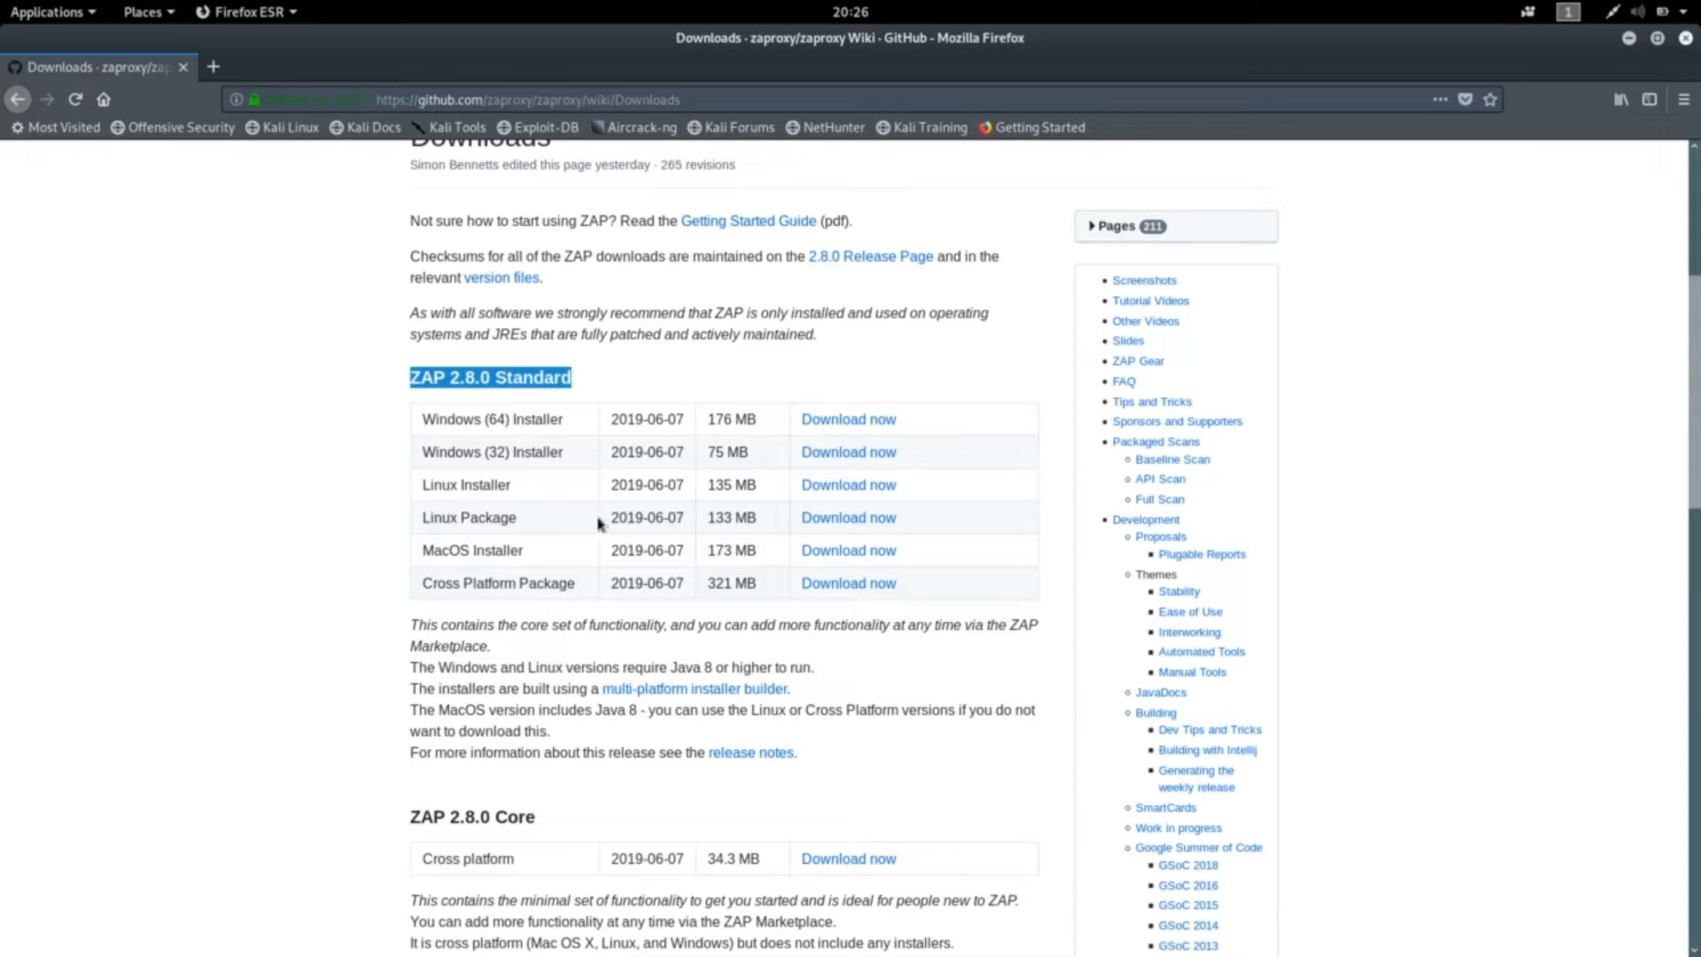
pyautogui.click(830, 522)
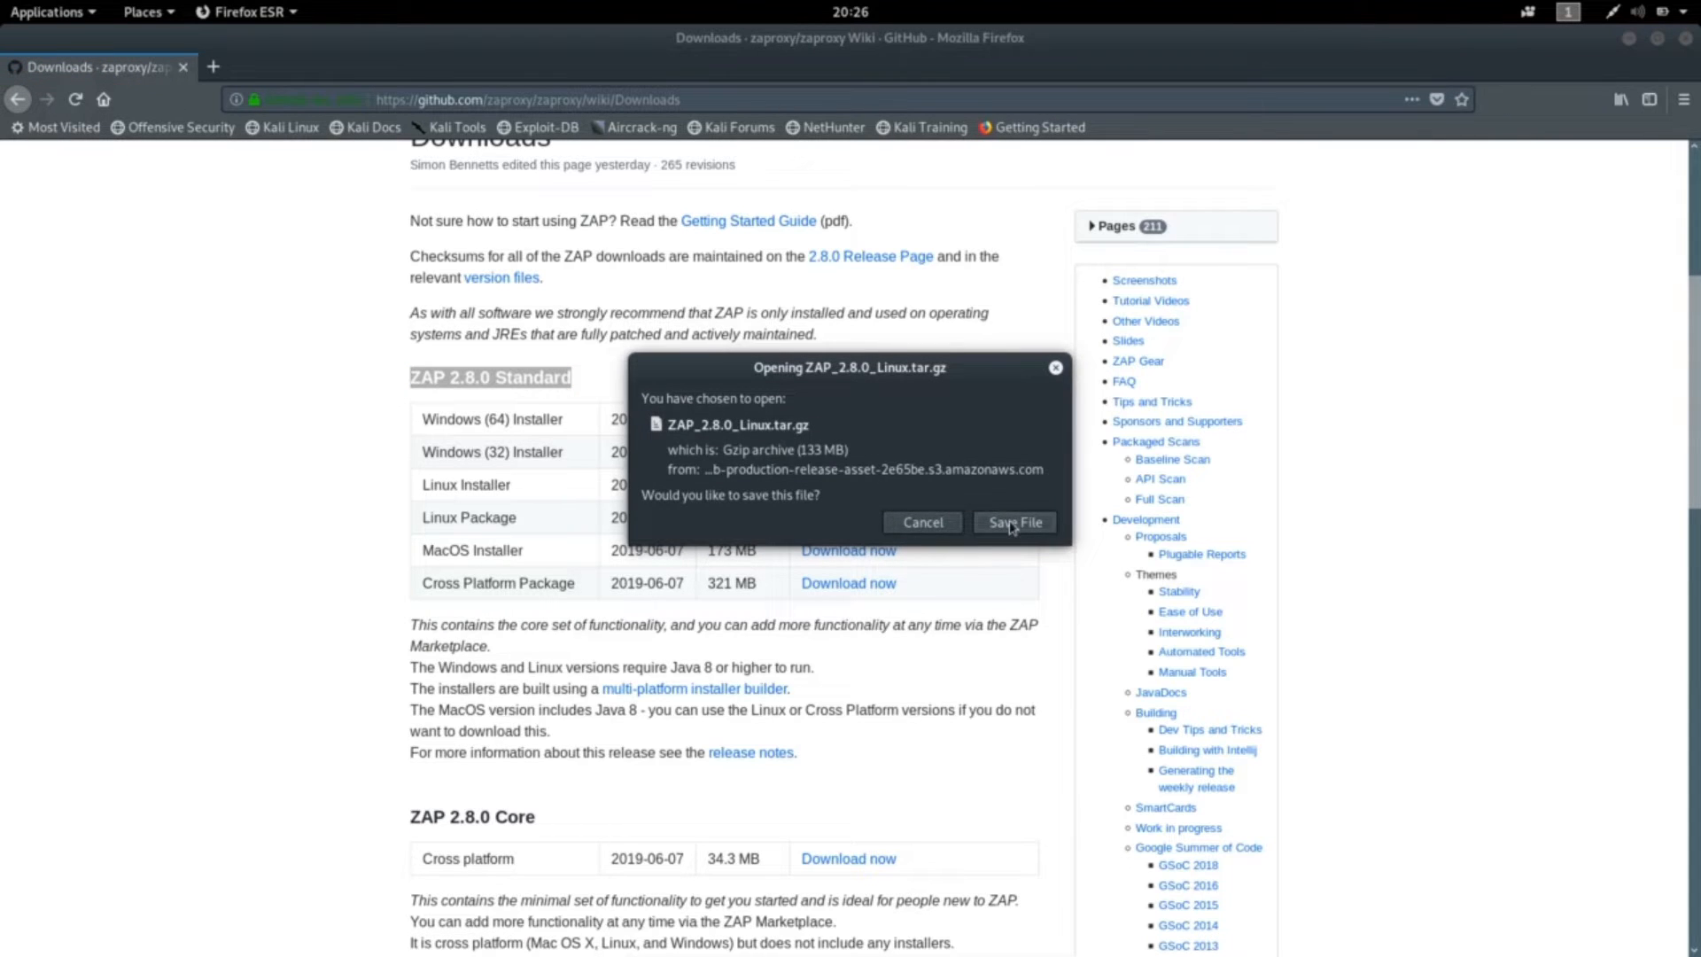
pyautogui.click(1012, 522)
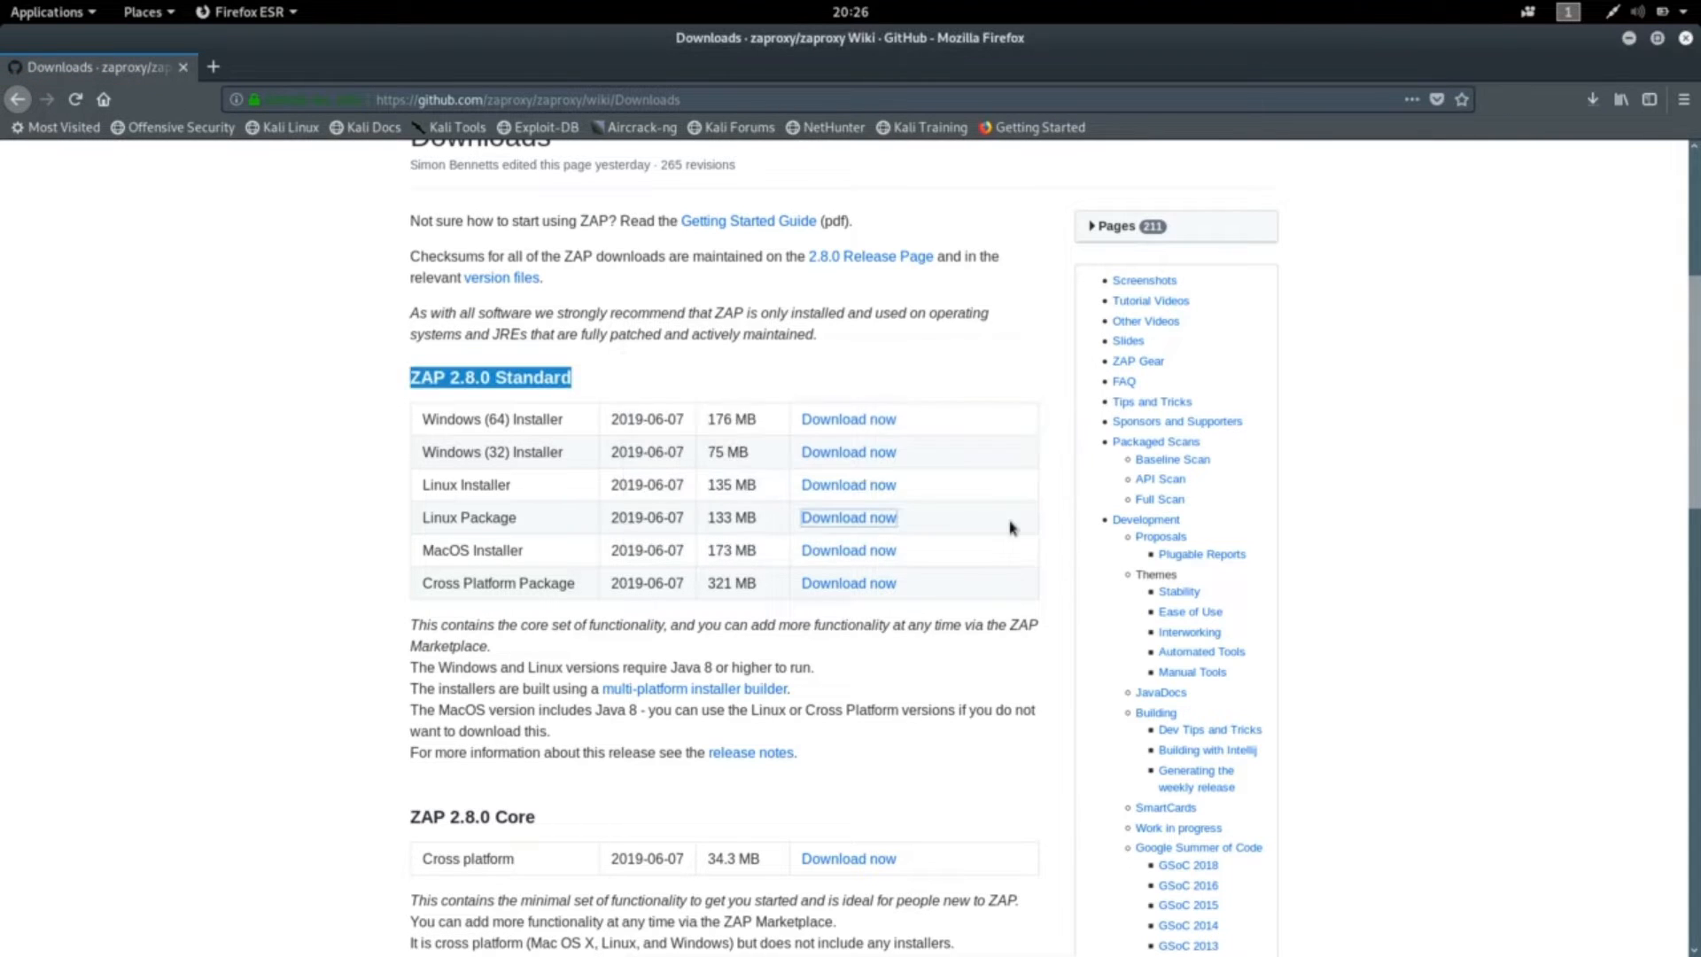
pyautogui.click(1593, 101)
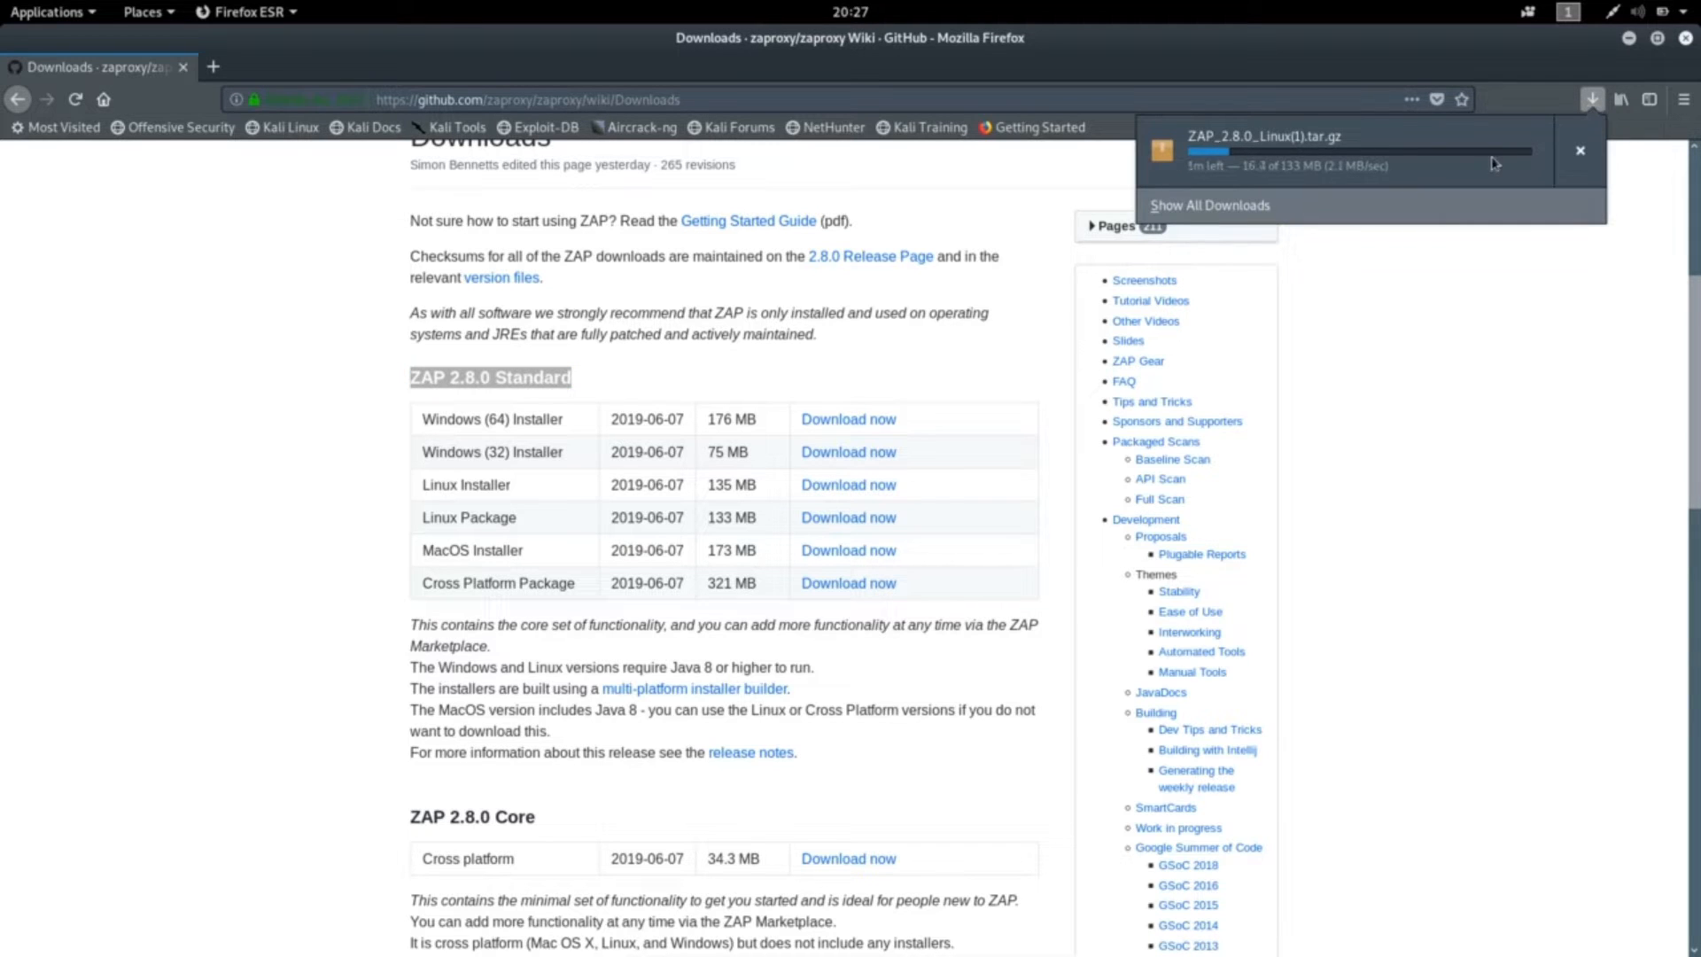
pyautogui.click(1579, 152)
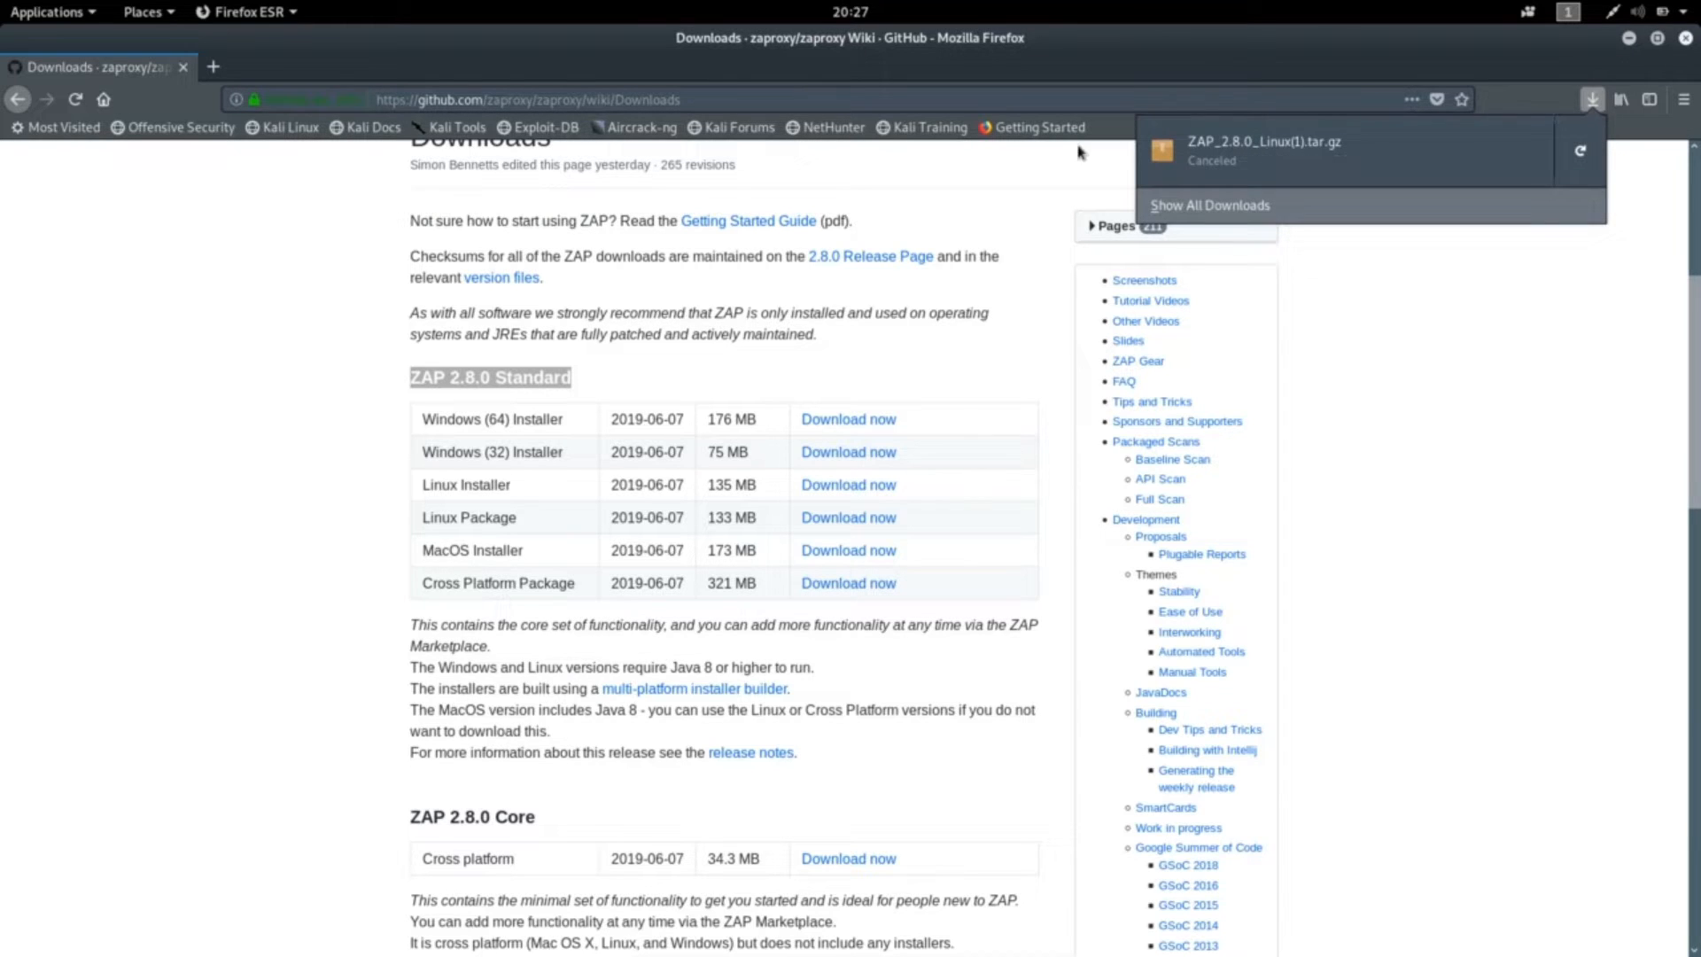
# - Minimize the browser and open ZAP_2.8.0_Linux.tar.gz from the Downloads folder with Archive Manager
pyautogui.click(1634, 51)
pyautogui.click(1633, 42)
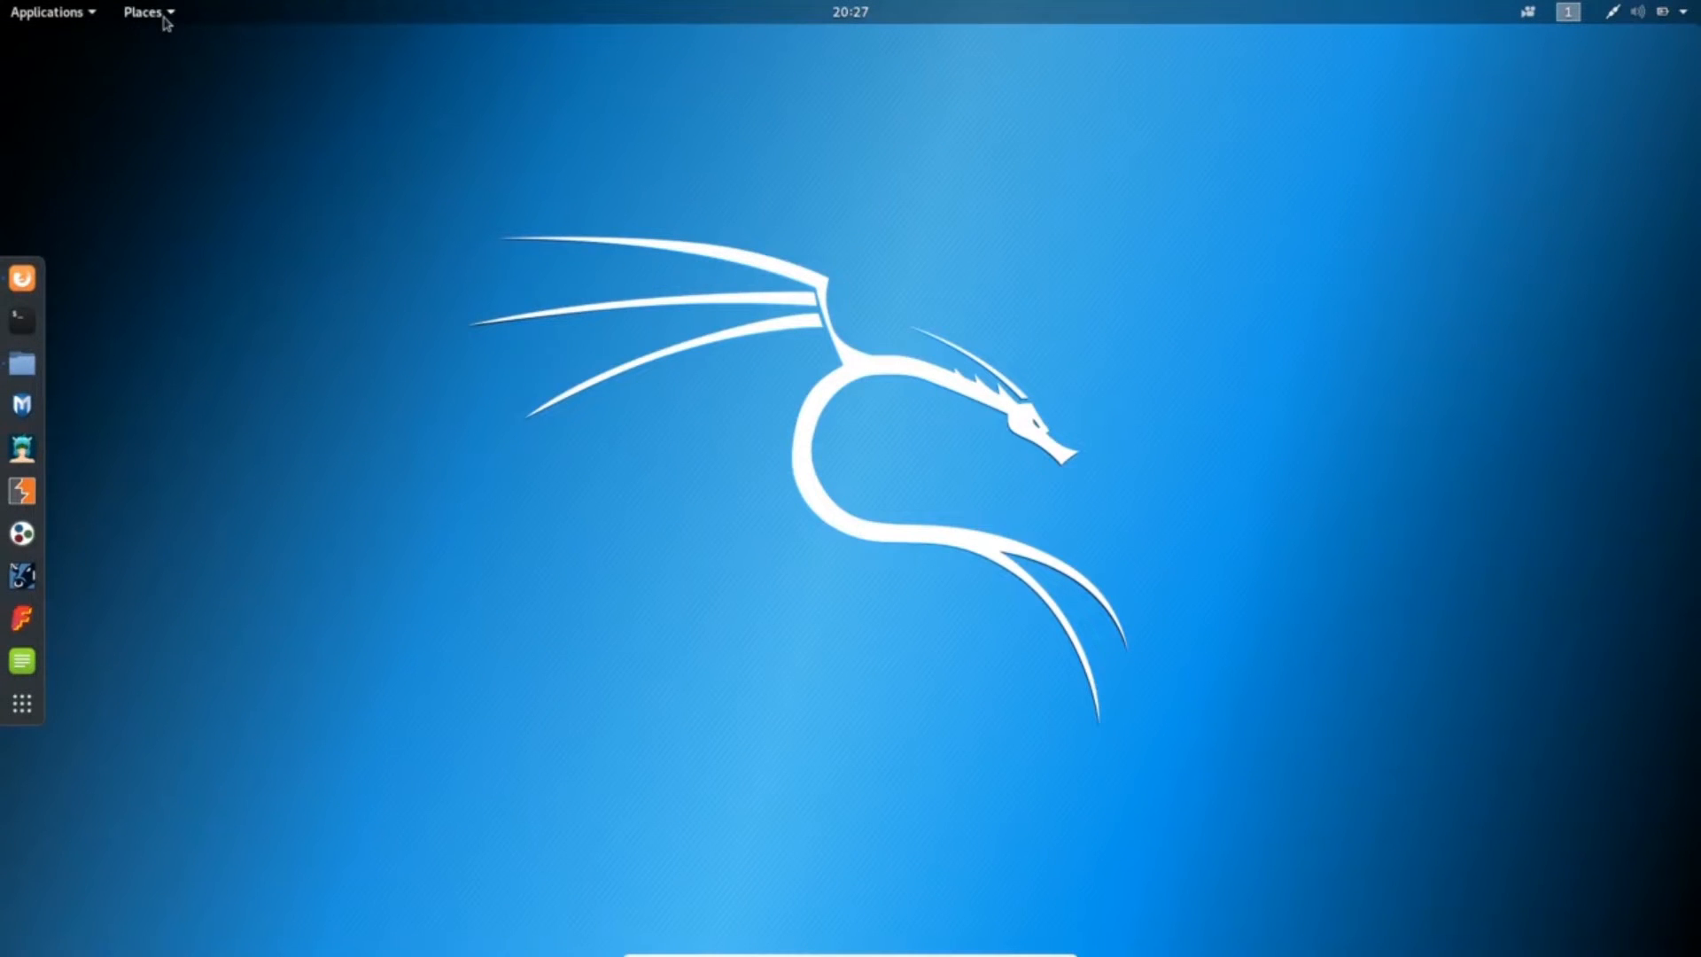
pyautogui.click(165, 18)
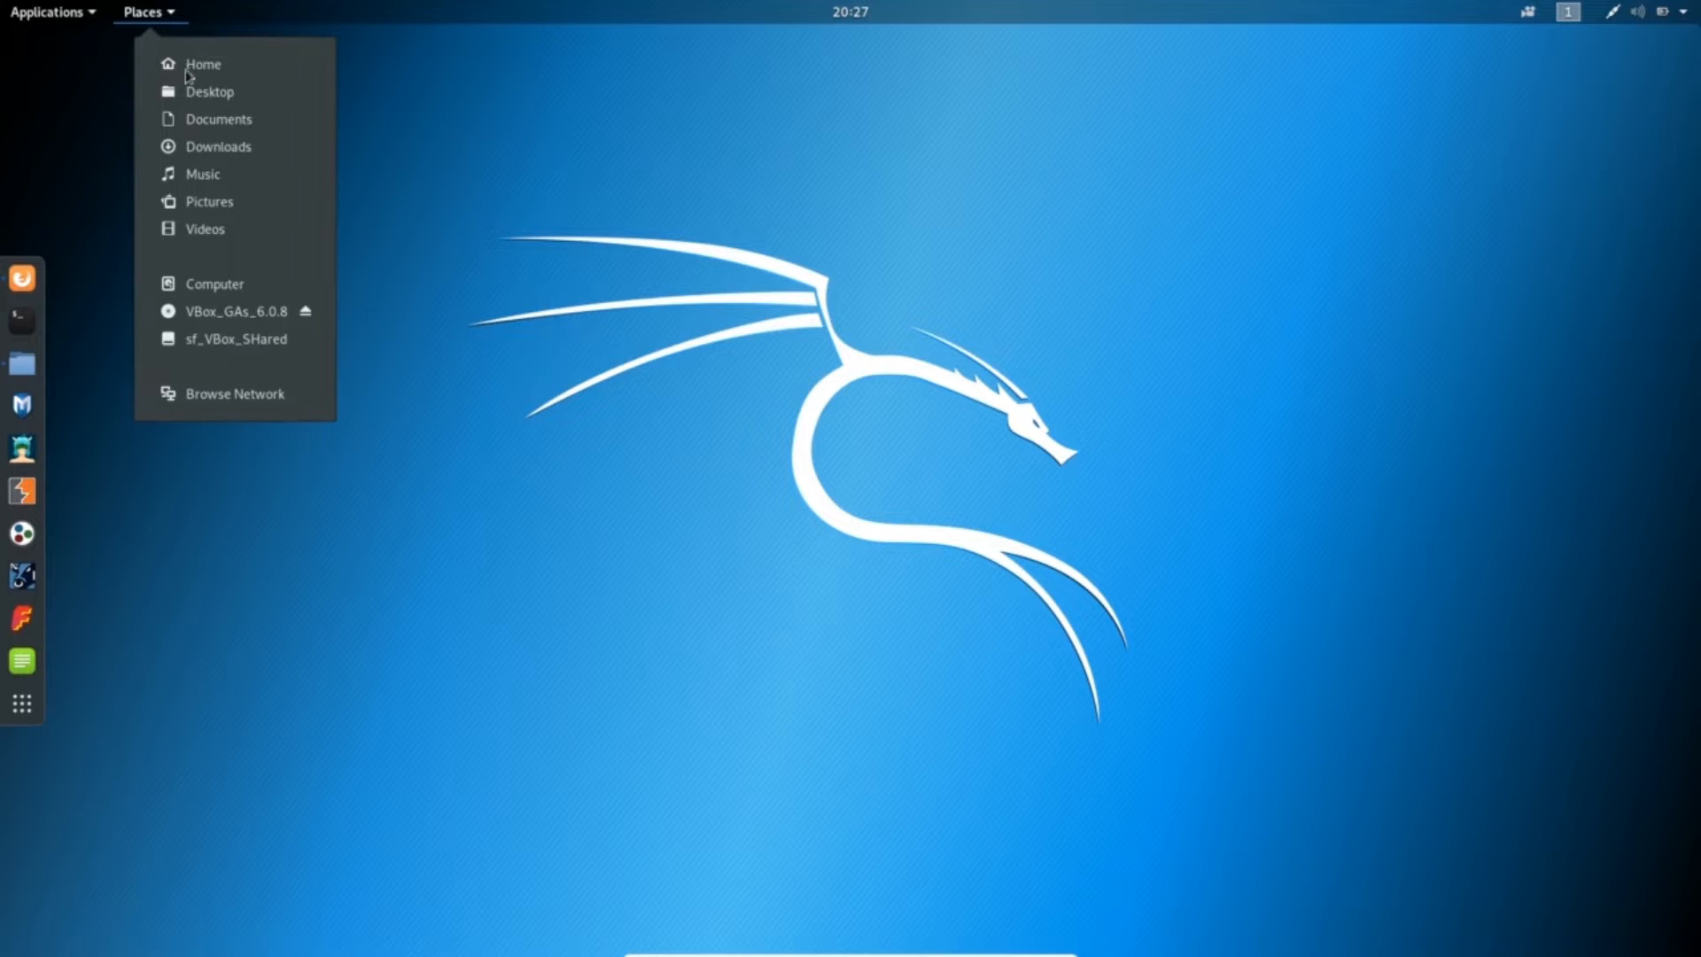
pyautogui.click(239, 147)
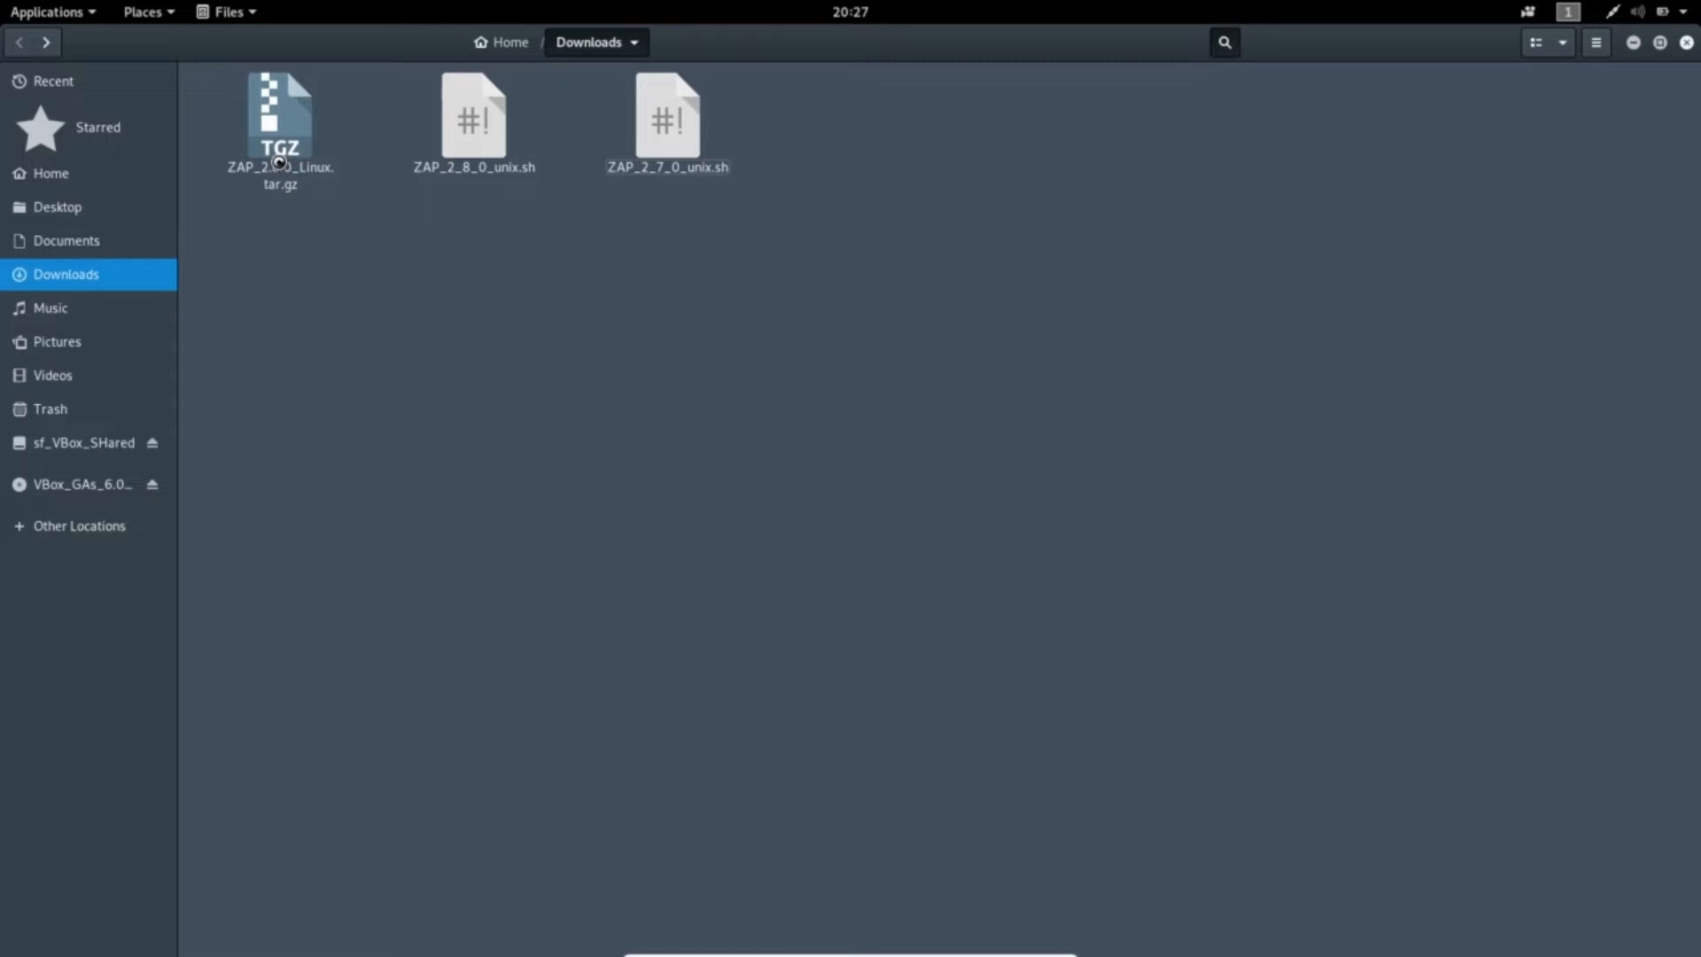
pyautogui.click(278, 161)
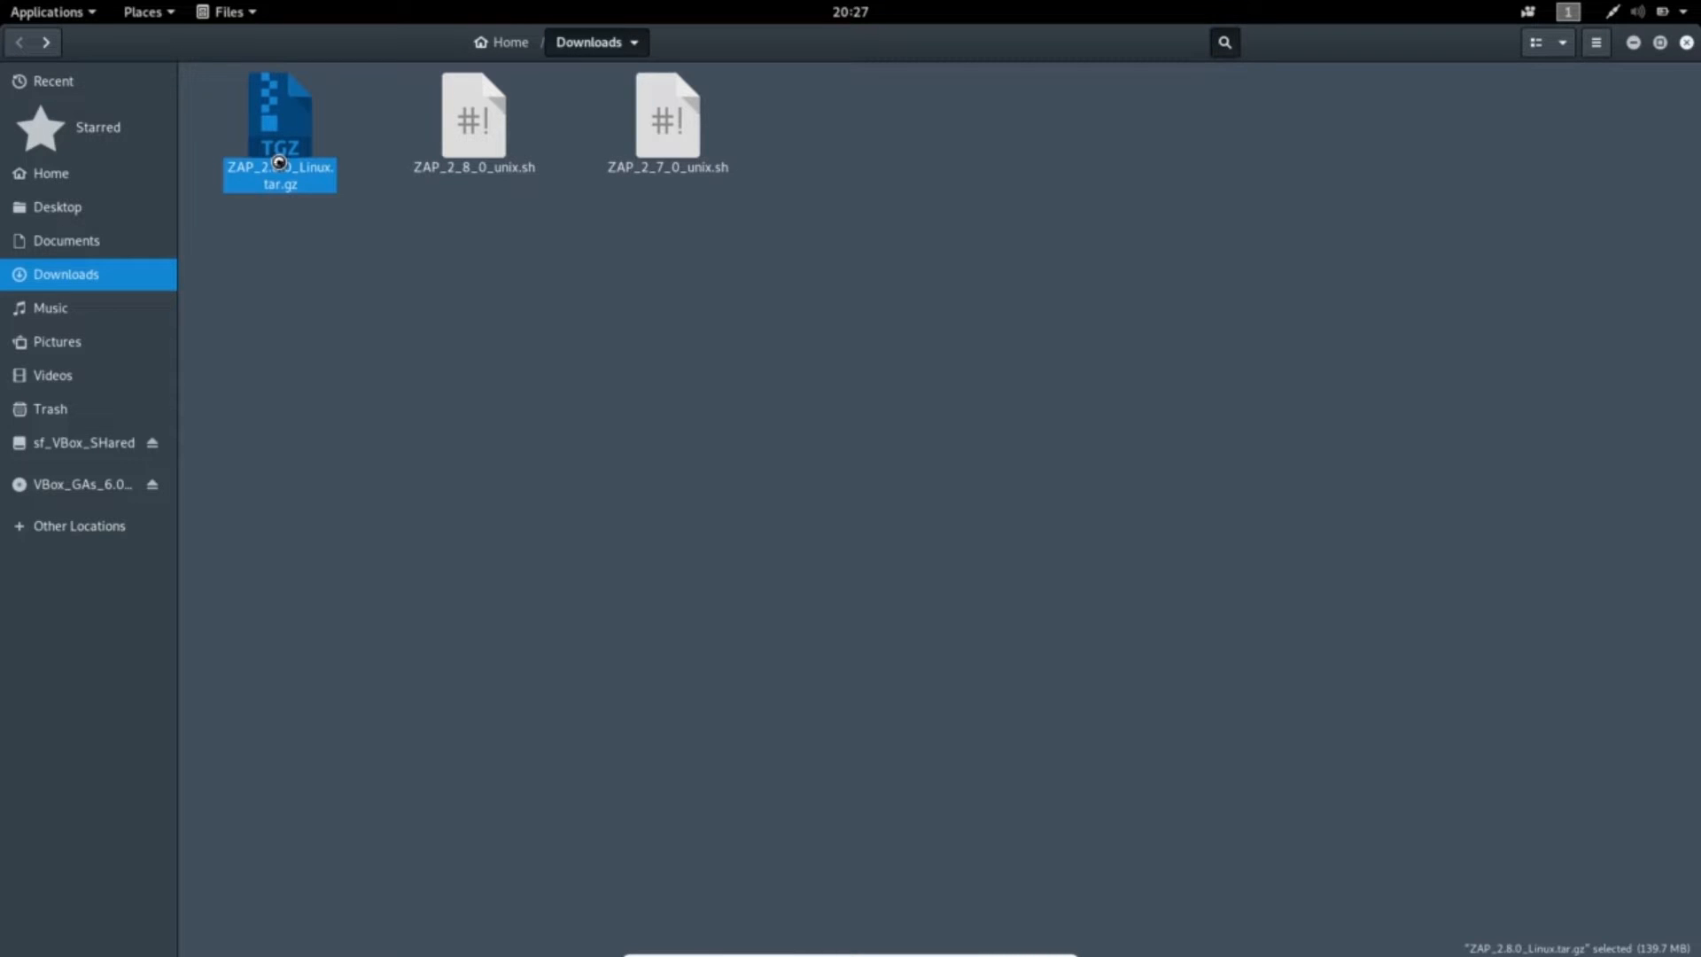
pyautogui.rightClick(278, 163)
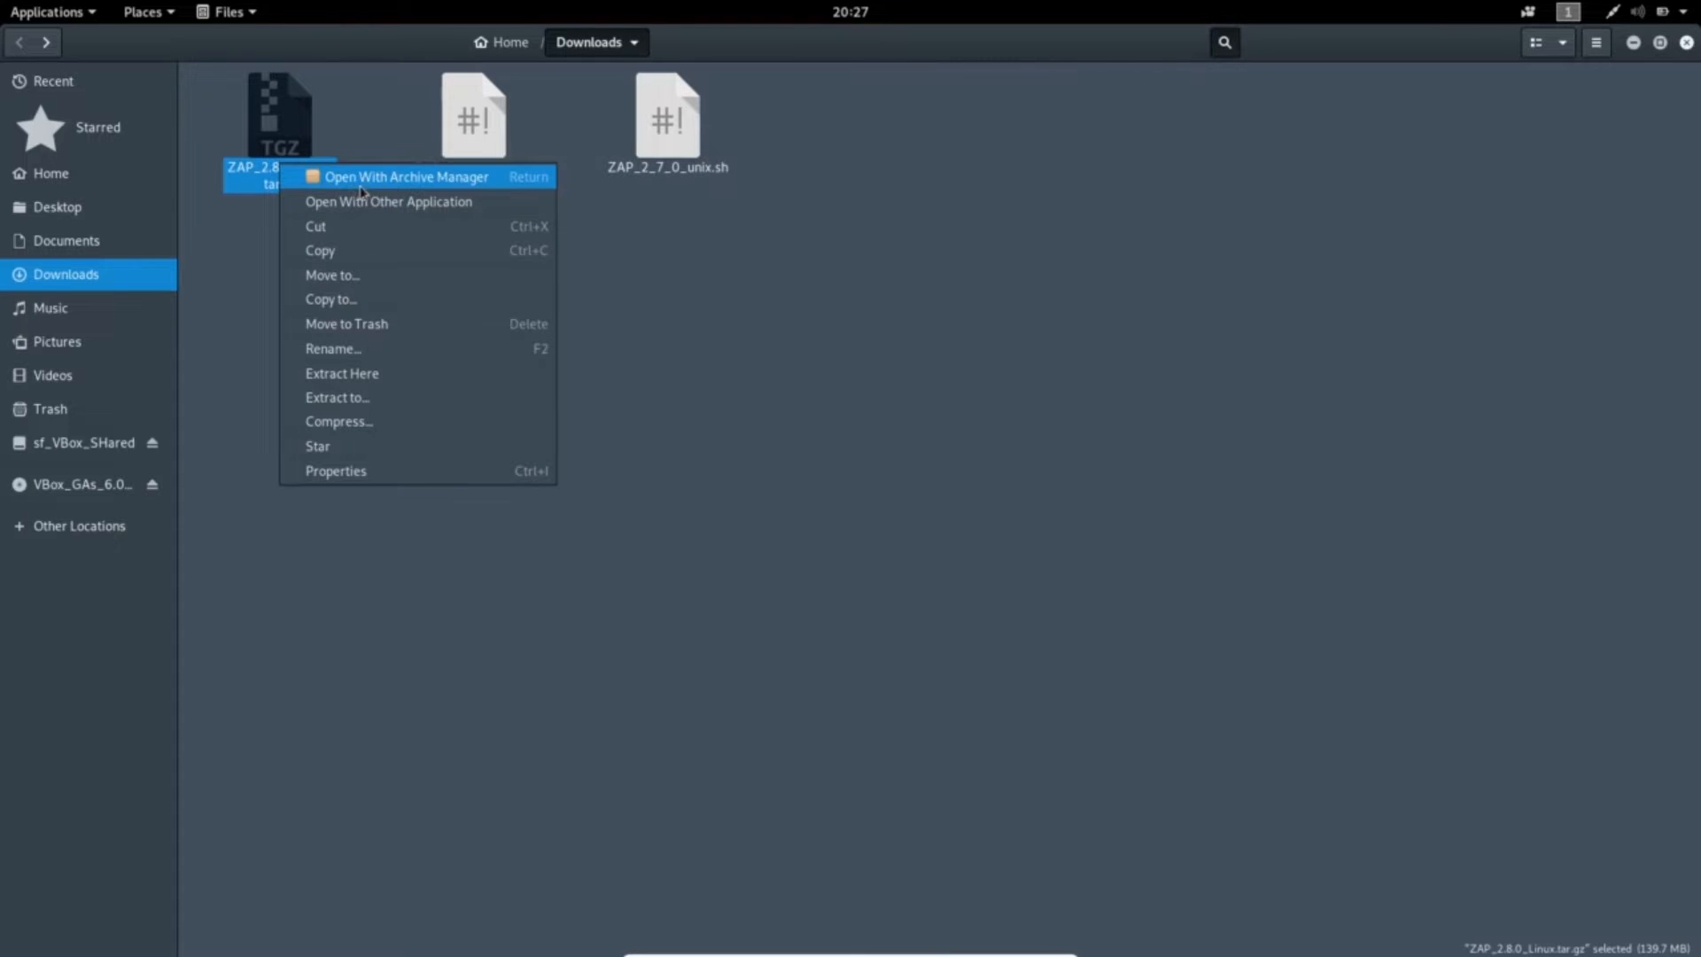
pyautogui.click(410, 184)
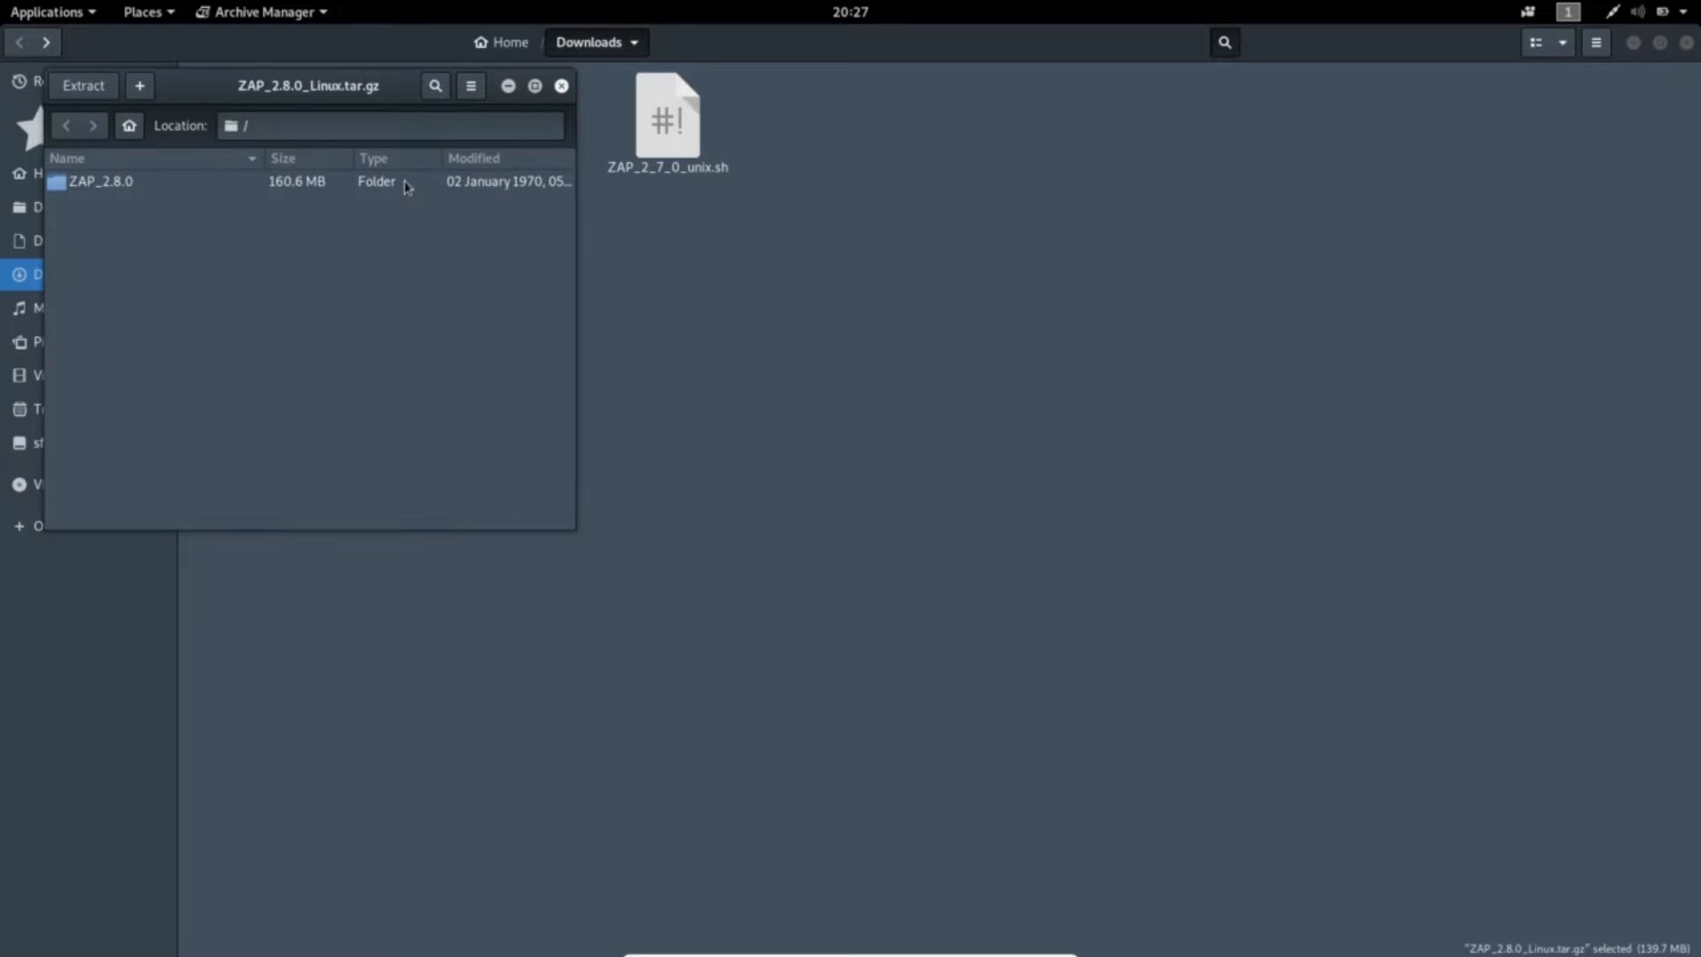
# - Extract all files of the ZAP 2.8.0 archive into Downloads, keeping the directory structure, and clear the archive and file windows away
pyautogui.click(81, 94)
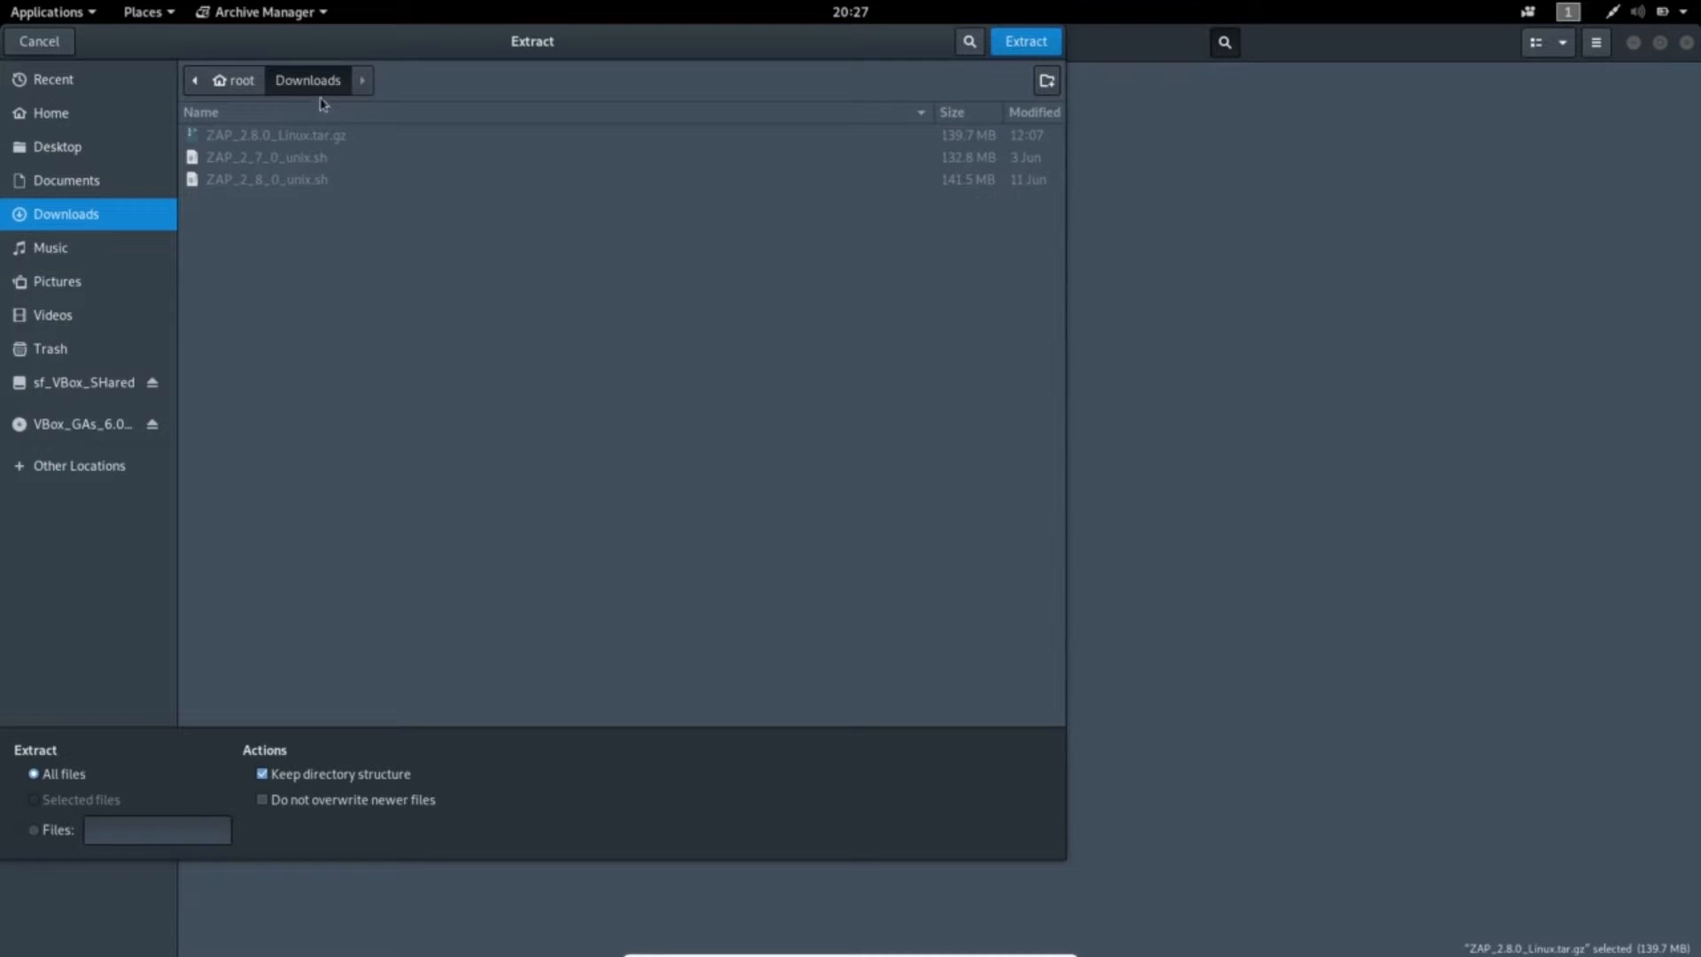
pyautogui.click(1025, 53)
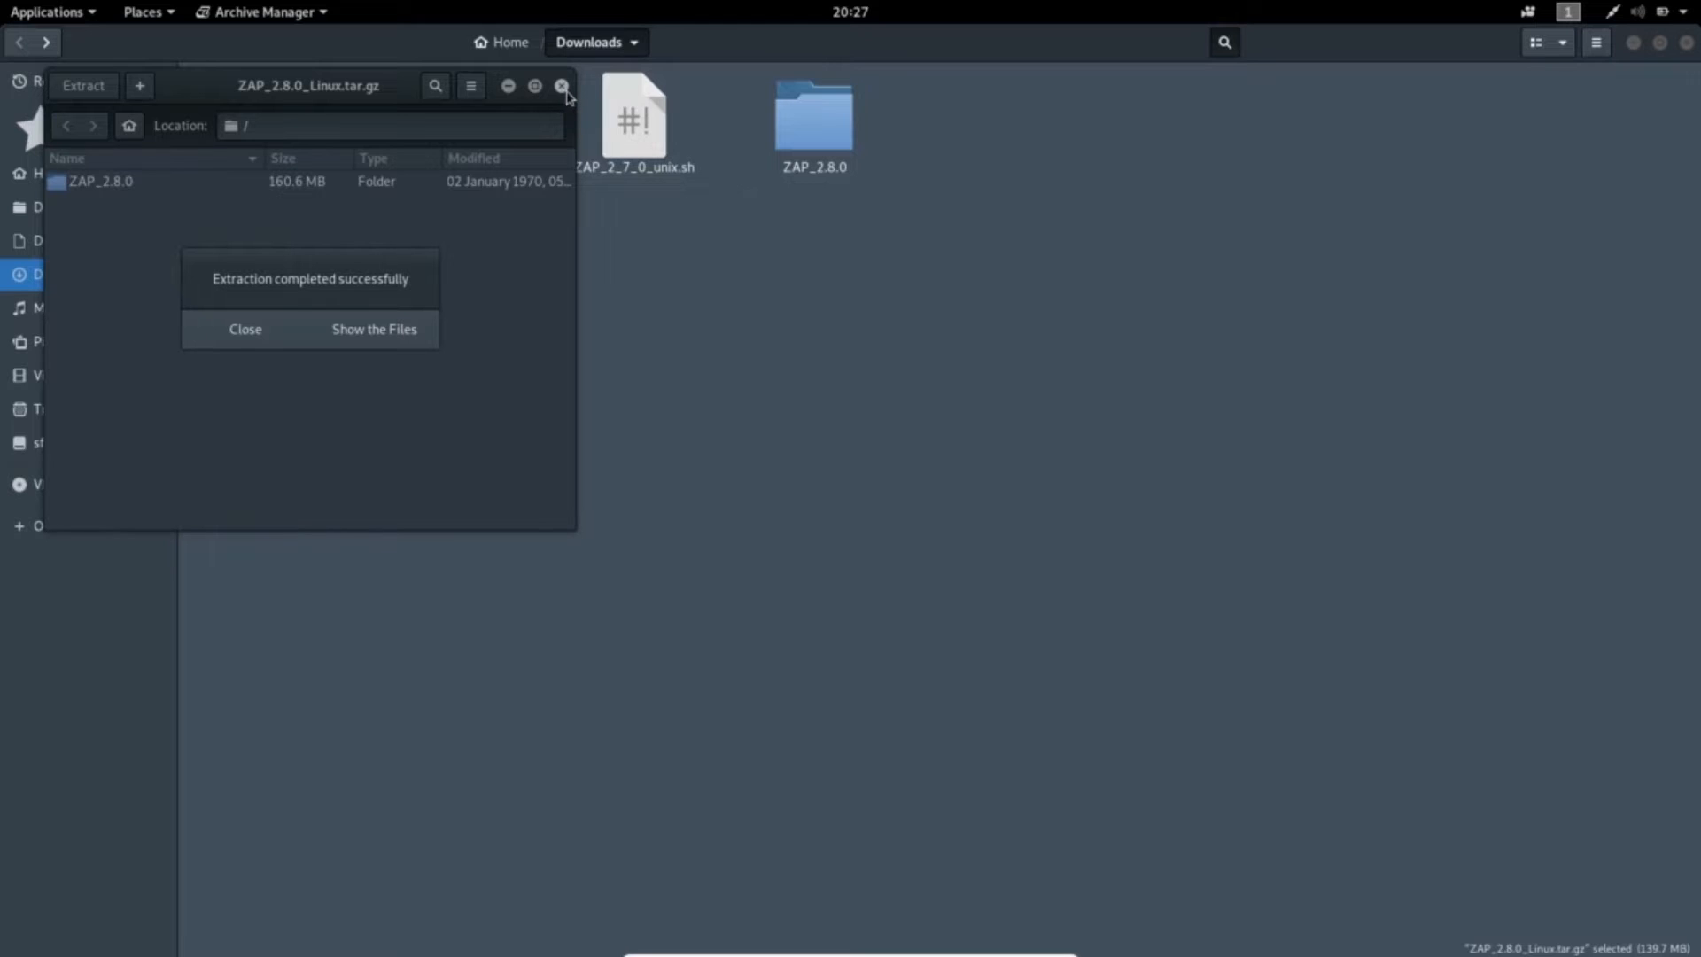
pyautogui.click(255, 330)
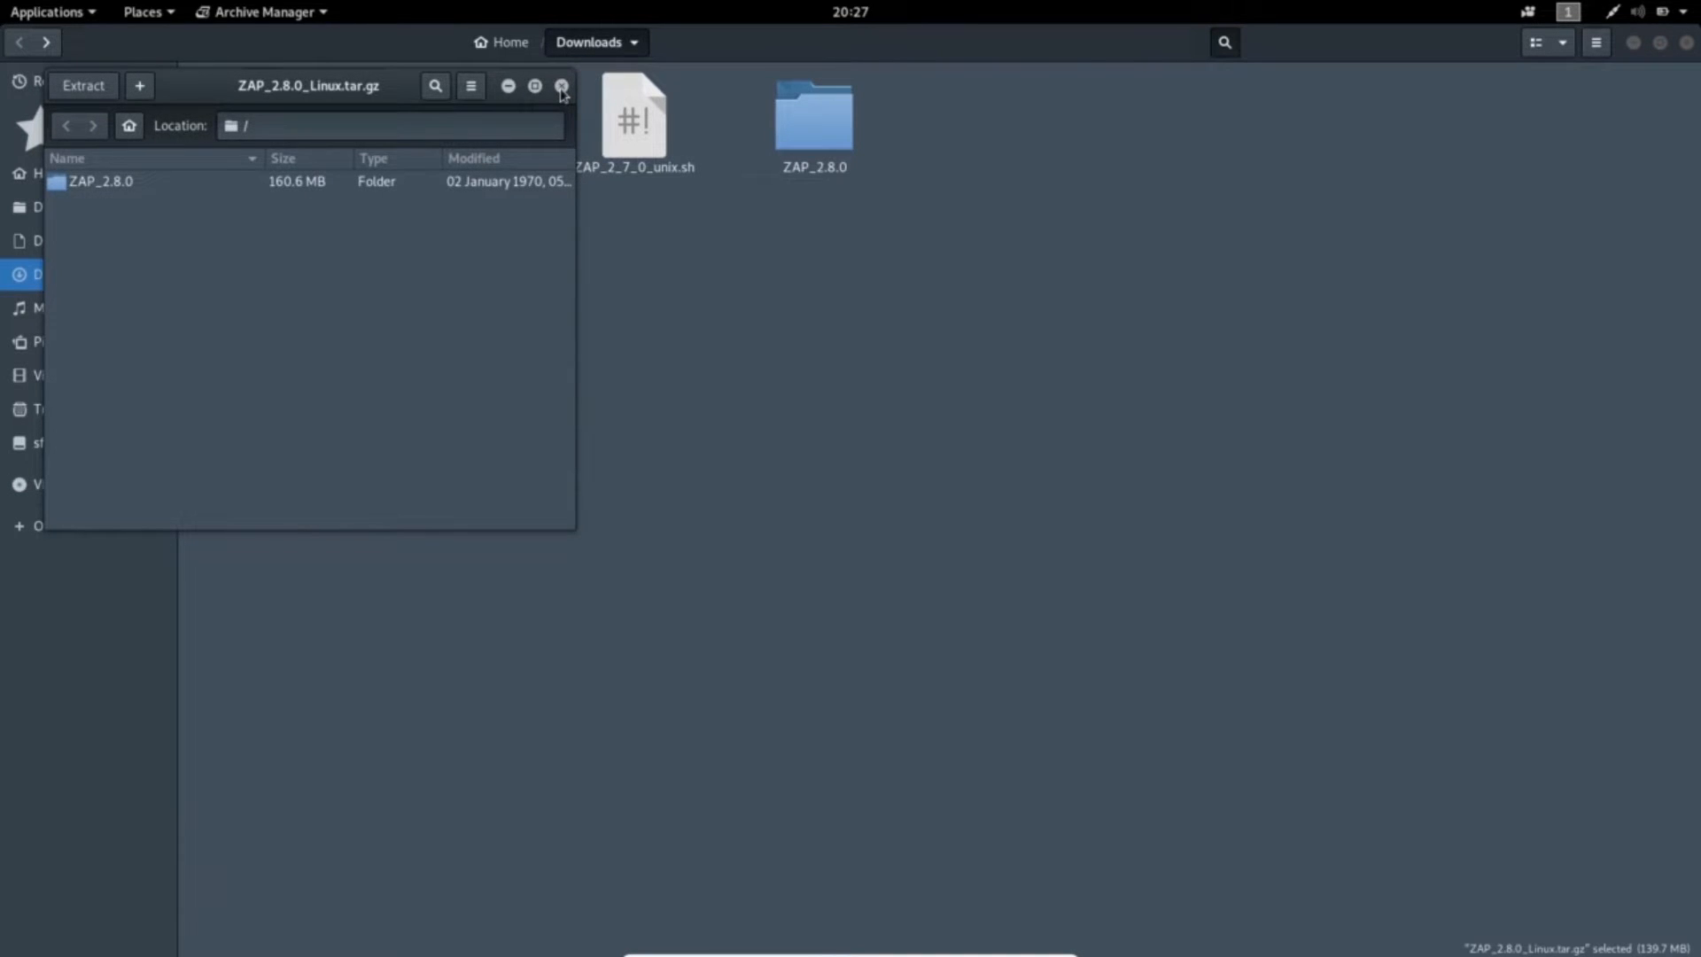
pyautogui.click(561, 88)
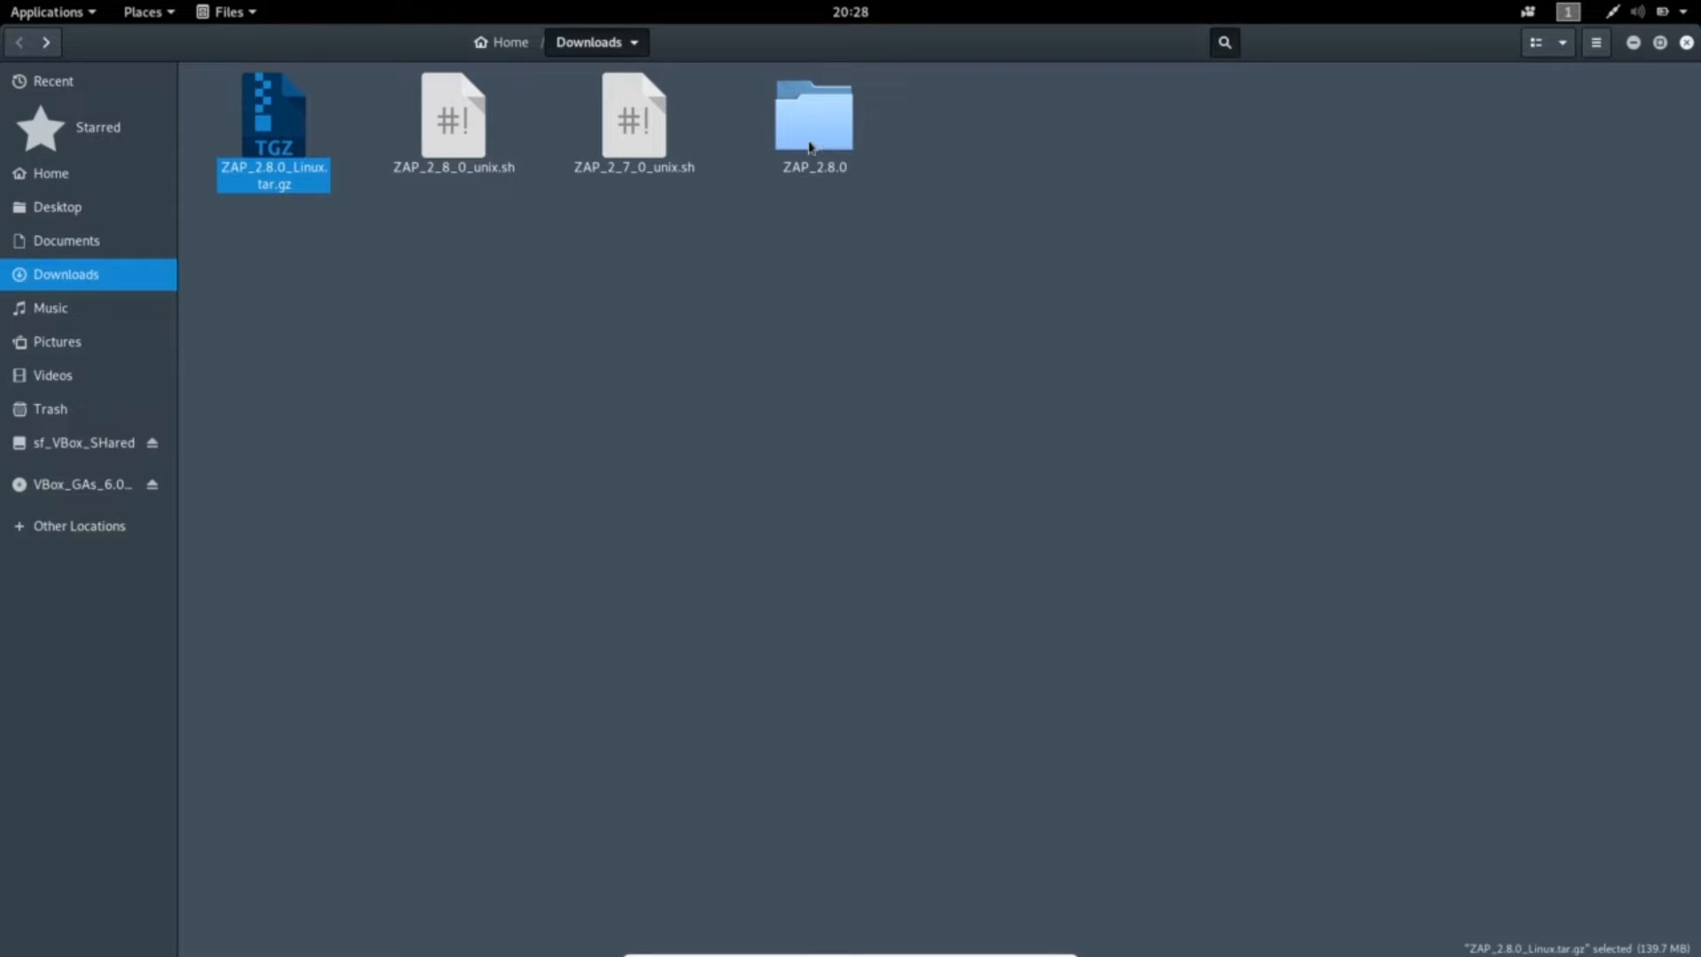
pyautogui.click(1635, 44)
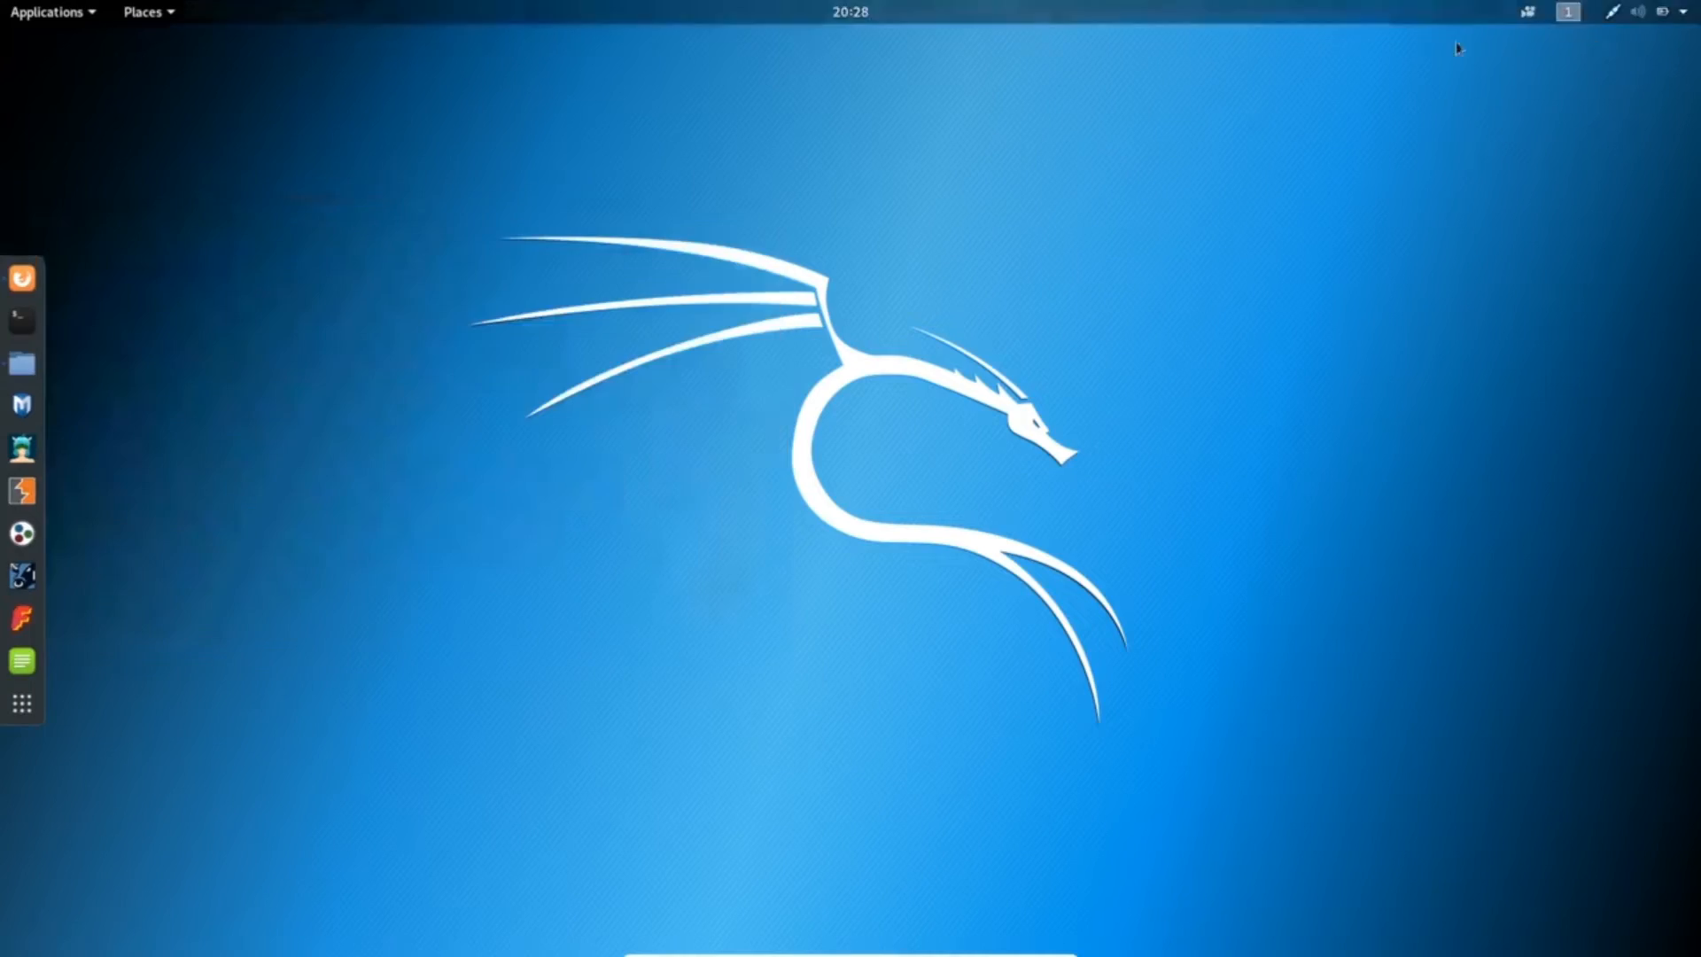
# - Browse the computer's file system to the /usr/share folder
pyautogui.click(168, 13)
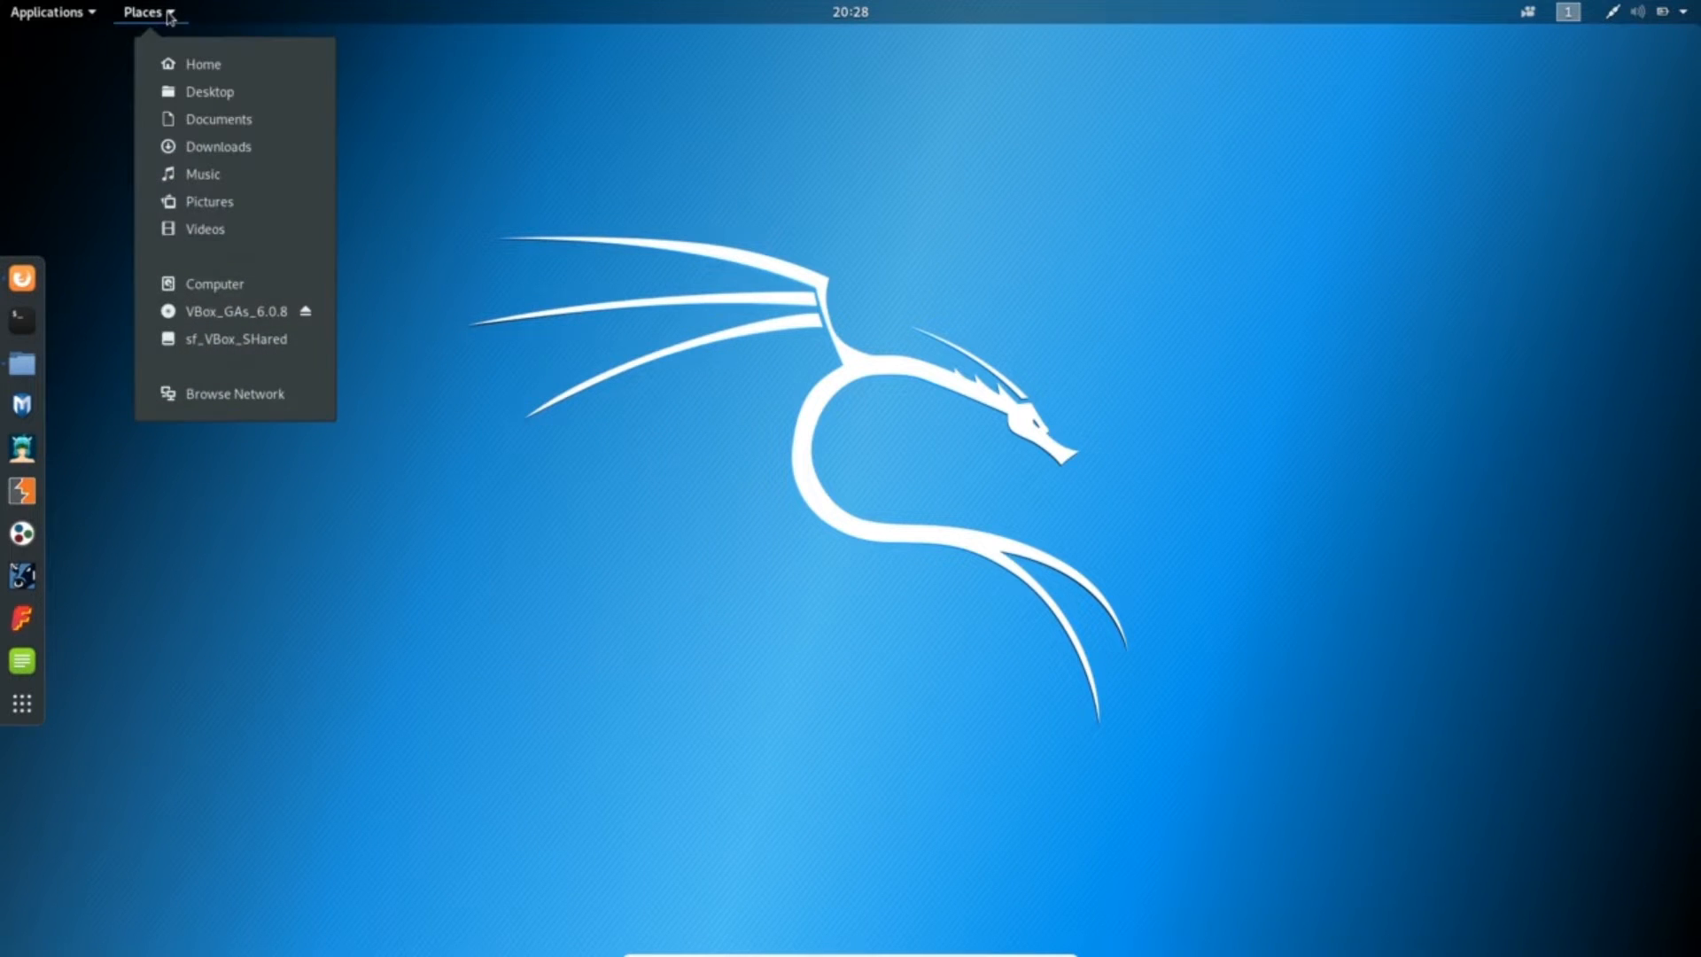
pyautogui.click(204, 280)
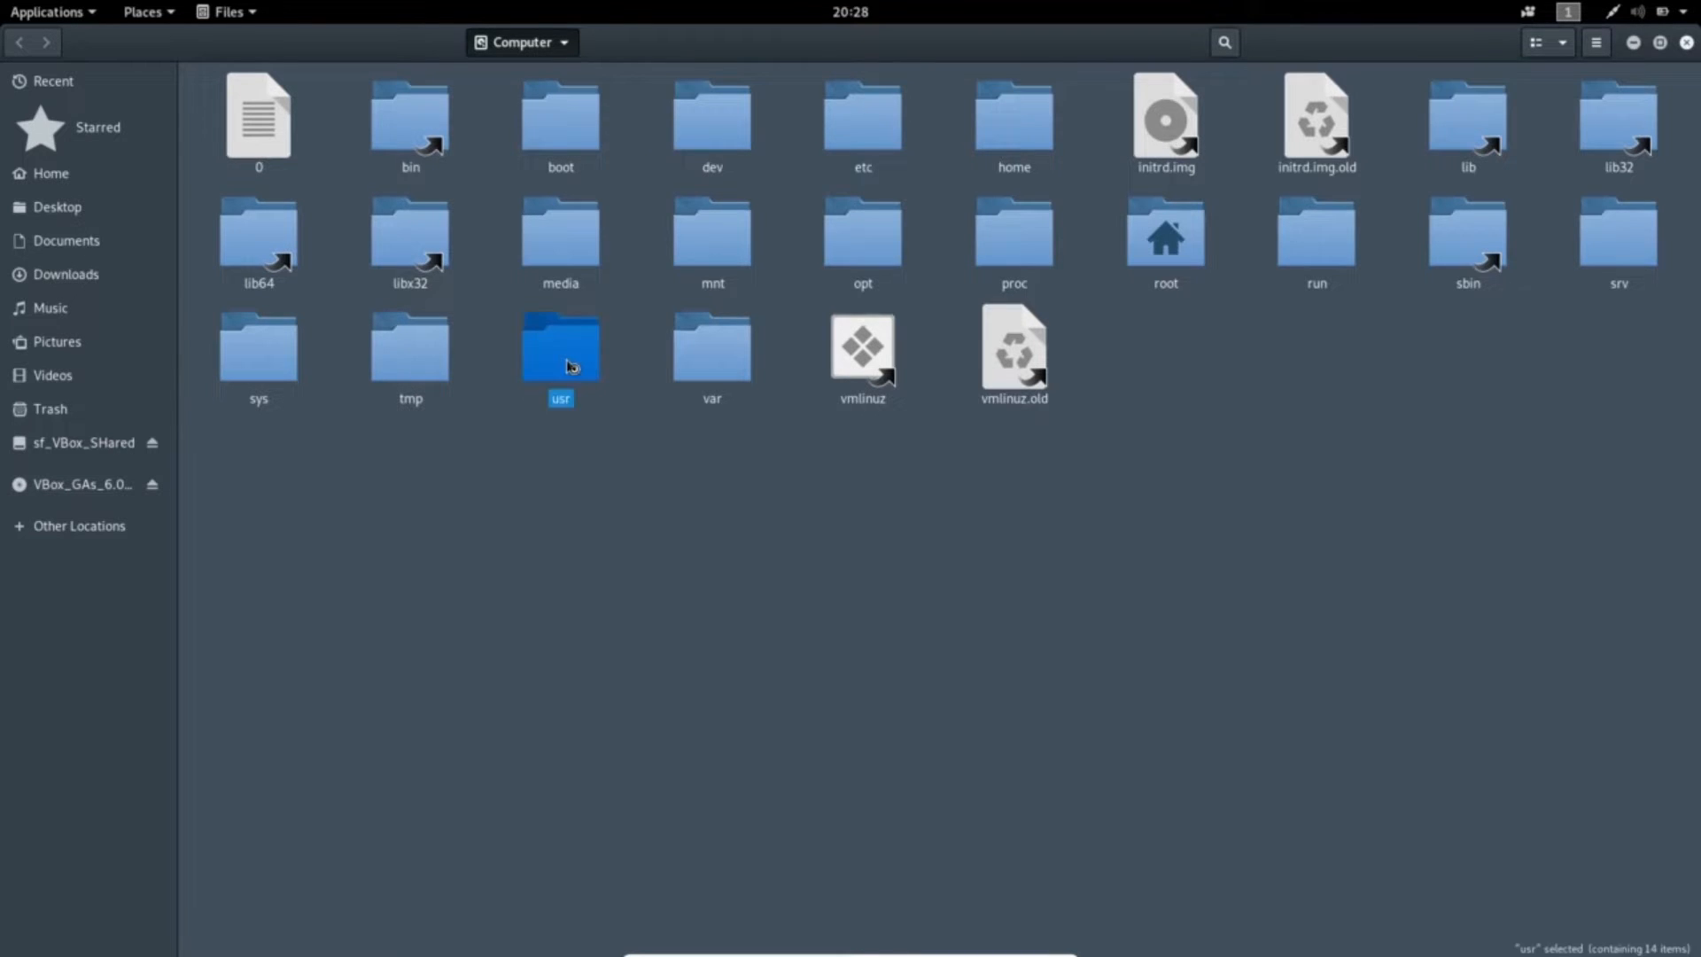
pyautogui.doubleClick(571, 366)
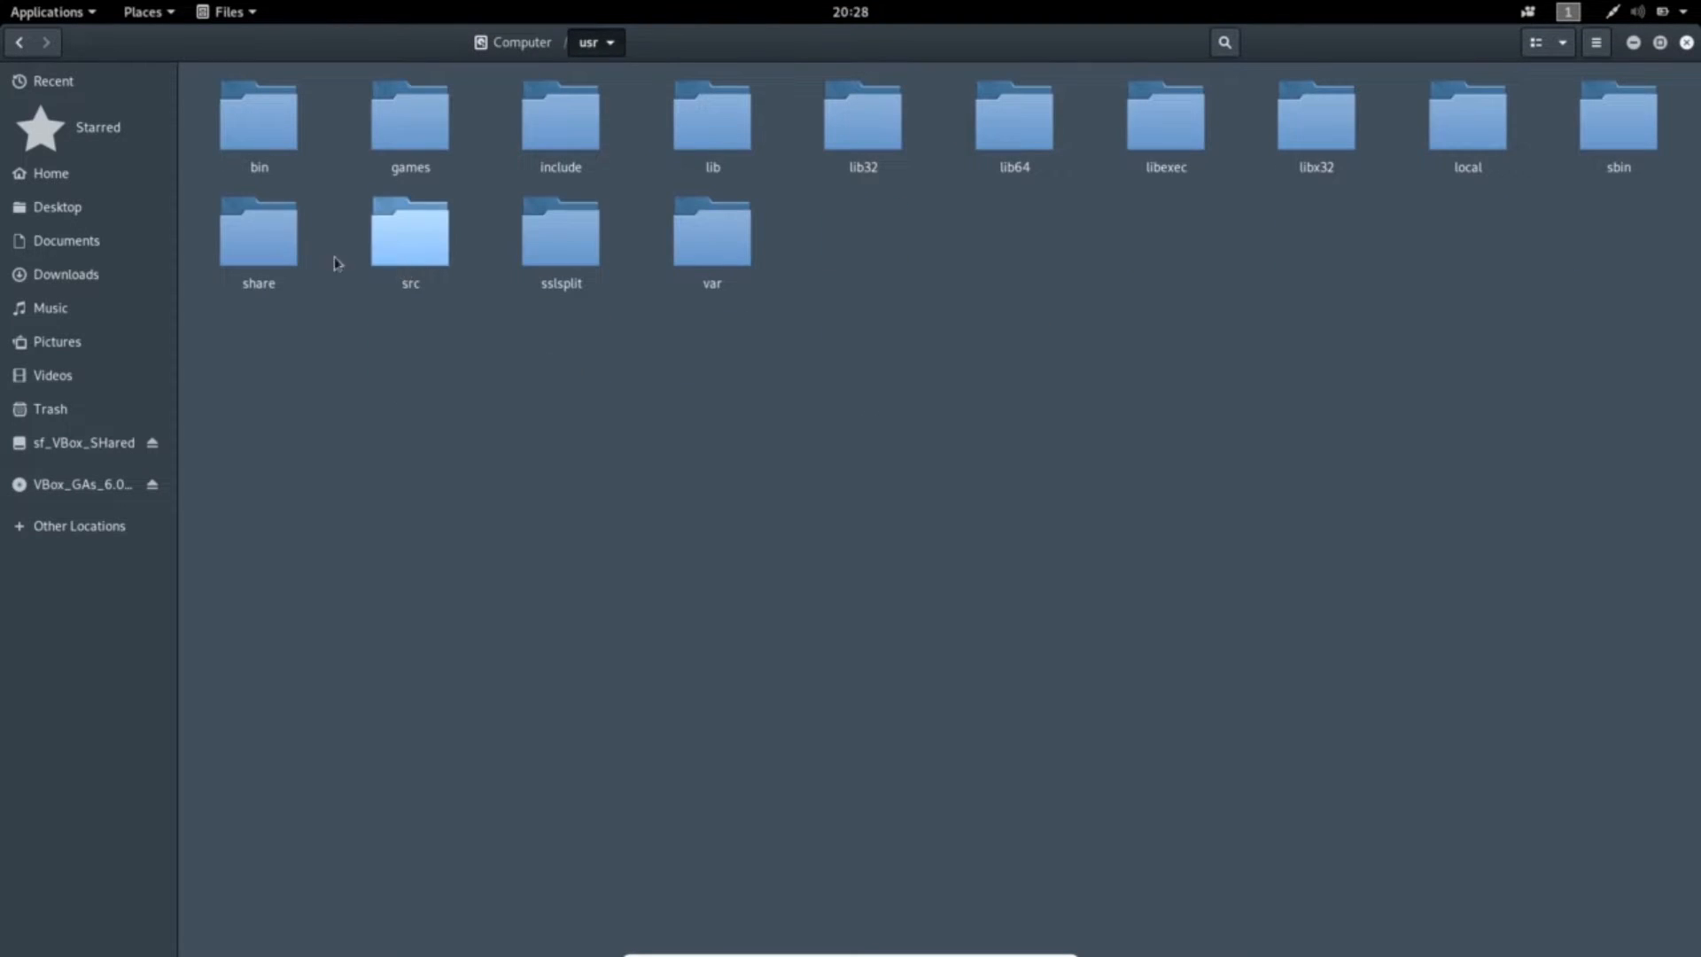
pyautogui.doubleClick(266, 261)
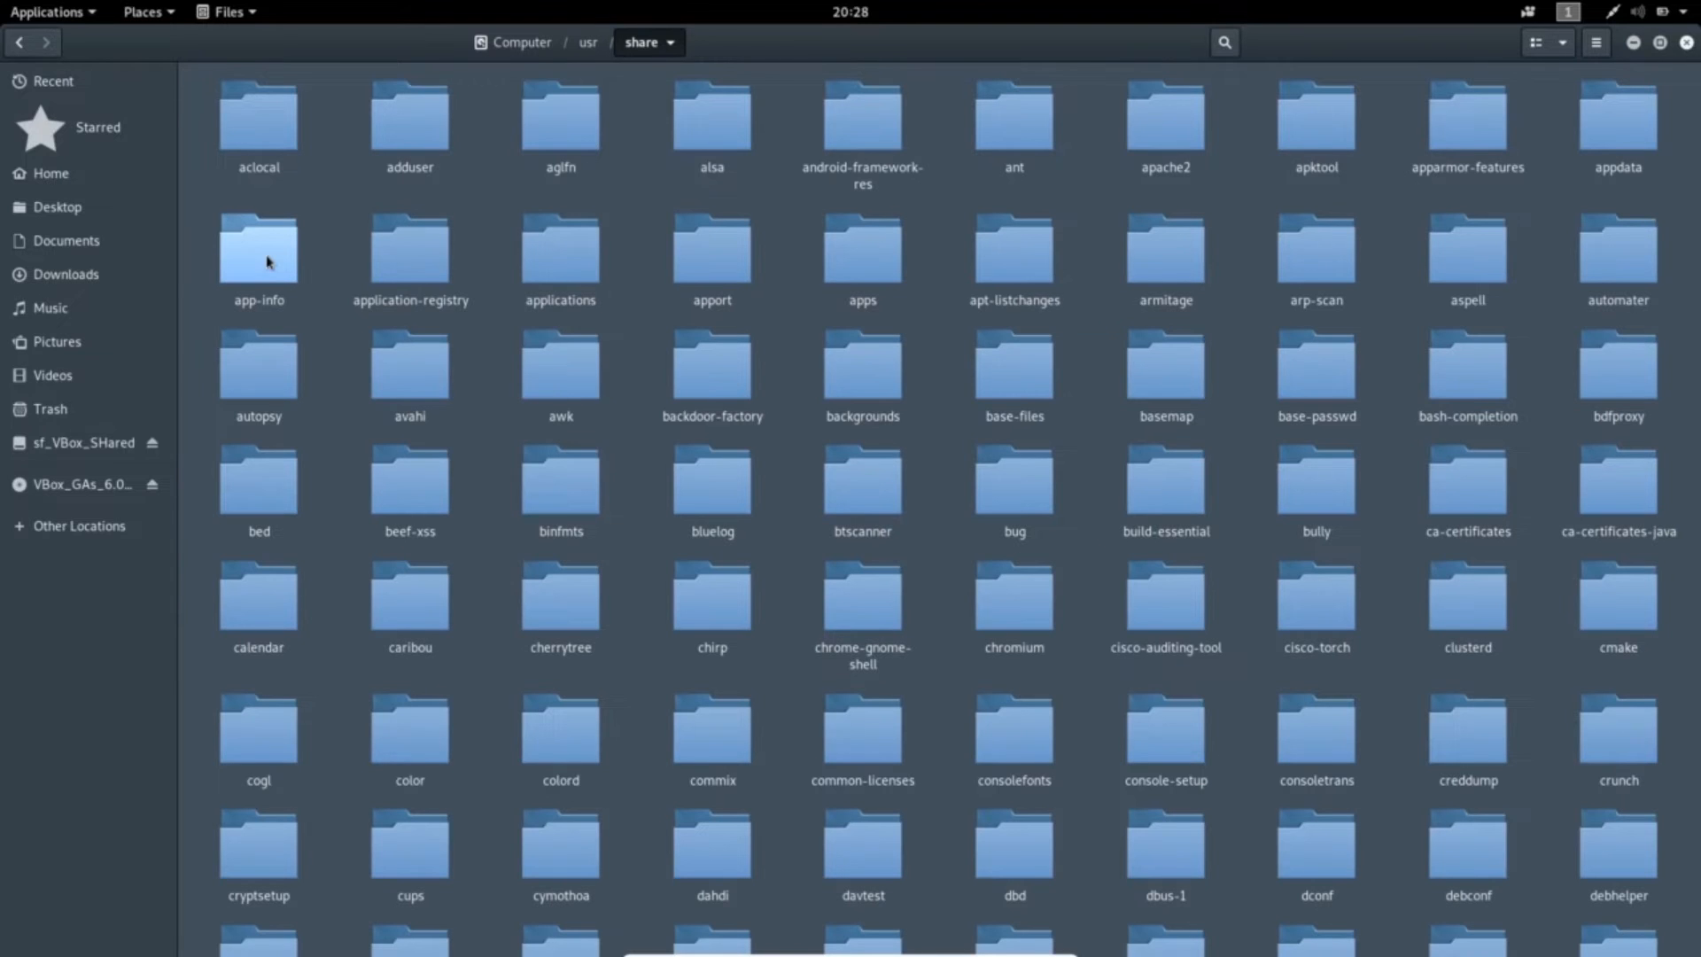
# - Search /usr/share for "zaproxy", open the zaproxy folder to examine its files, and minimize the file window
pyautogui.click(1222, 44)
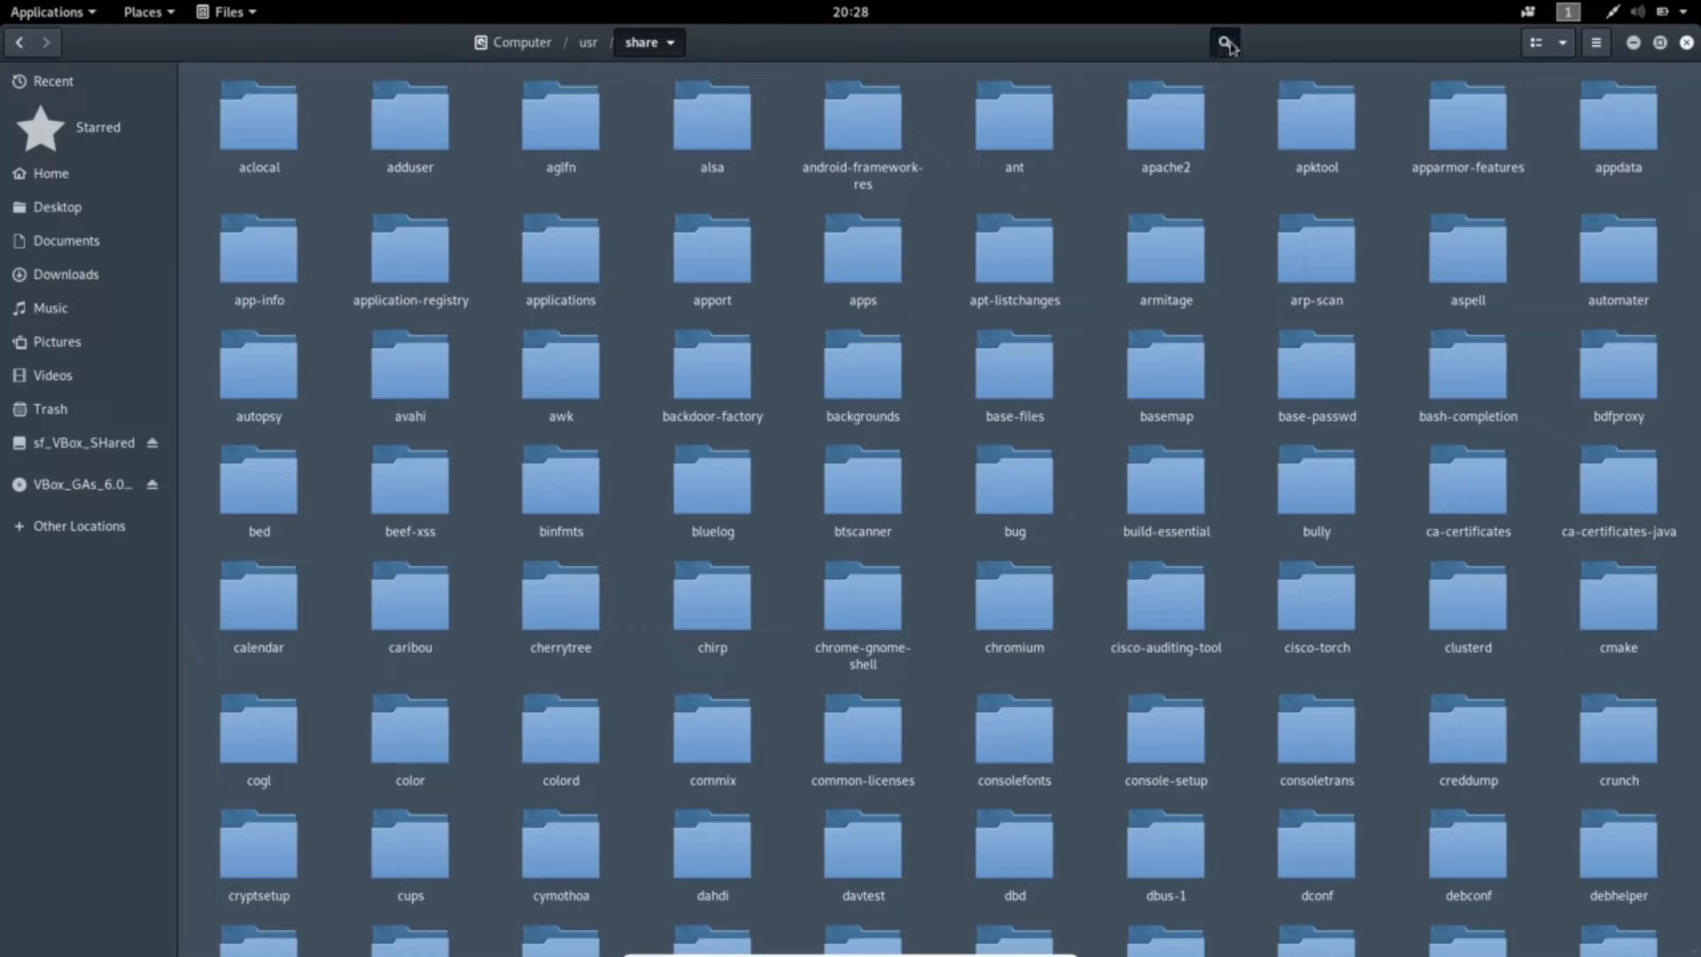
pyautogui.write('zaproxy')
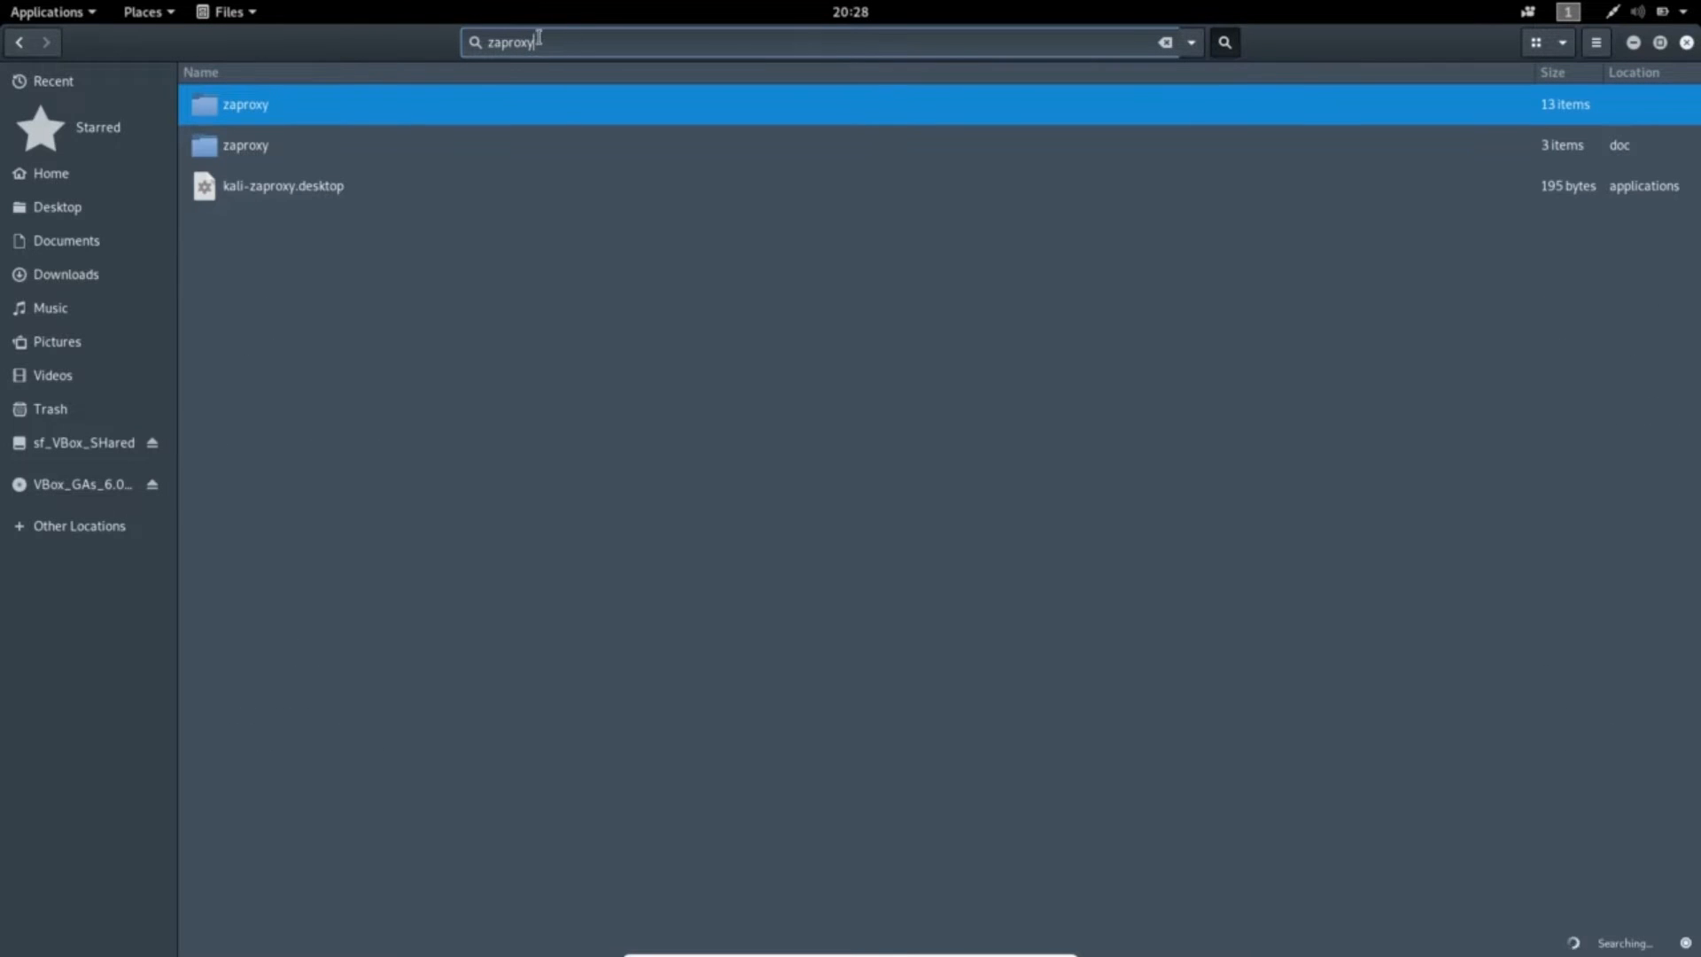
pyautogui.moveTo(535, 40); pyautogui.dragTo(473, 40)
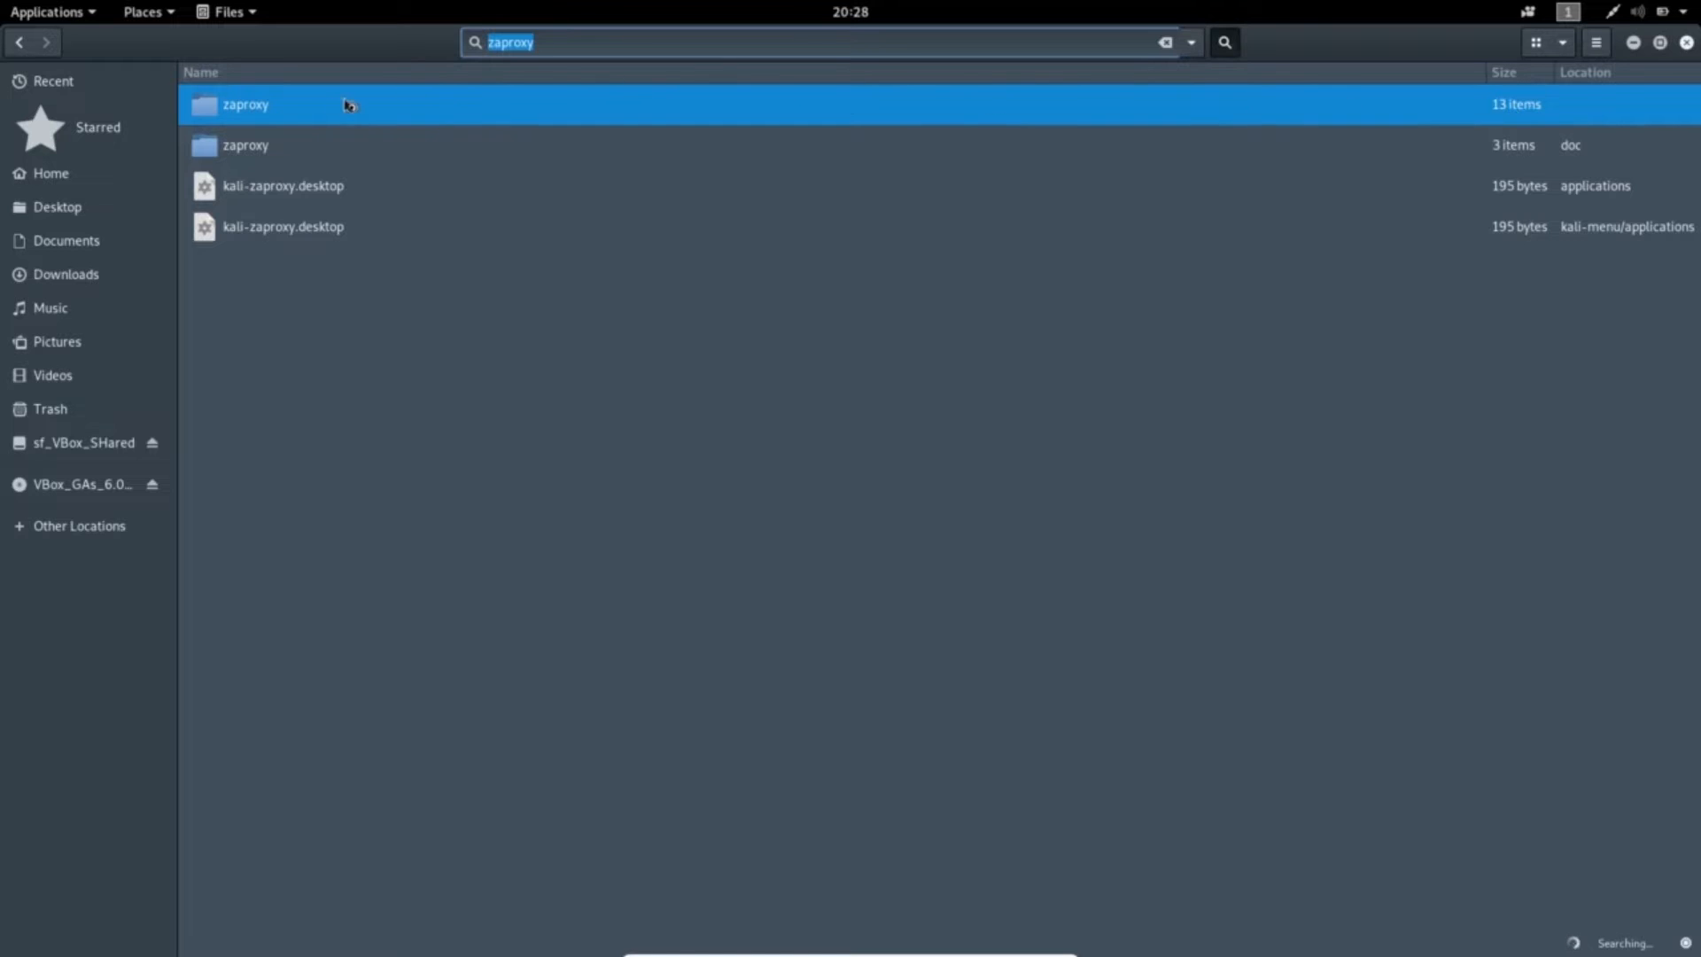
pyautogui.click(285, 117)
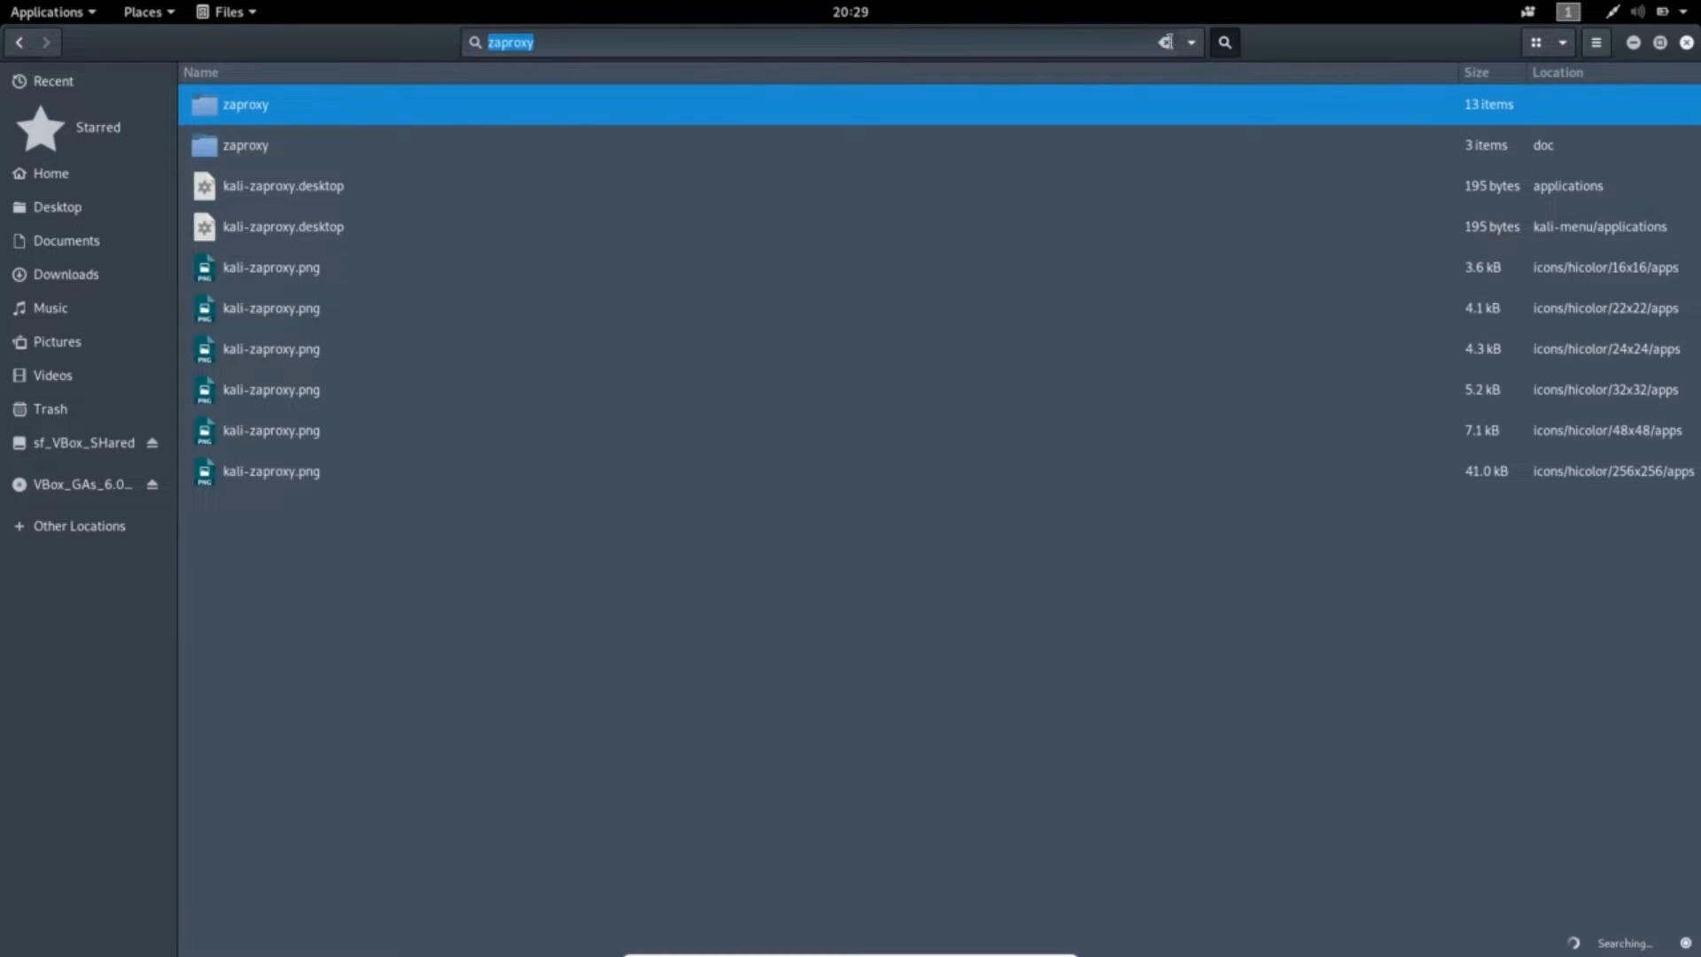
pyautogui.click(1166, 41)
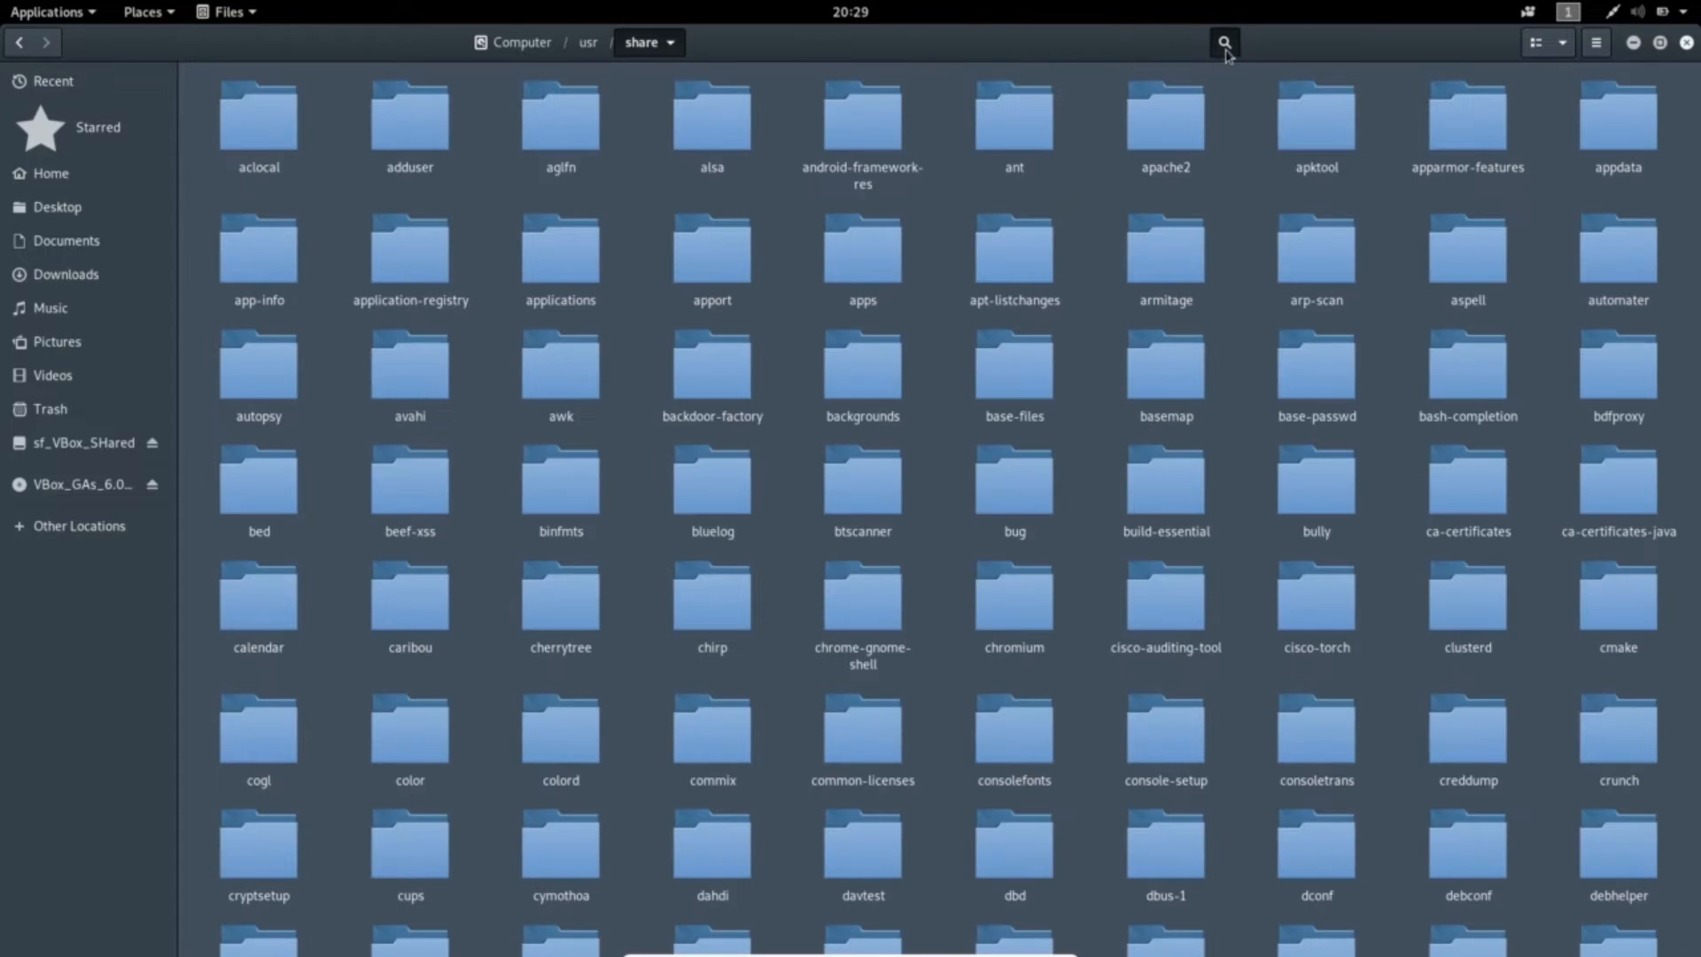
pyautogui.click(1223, 41)
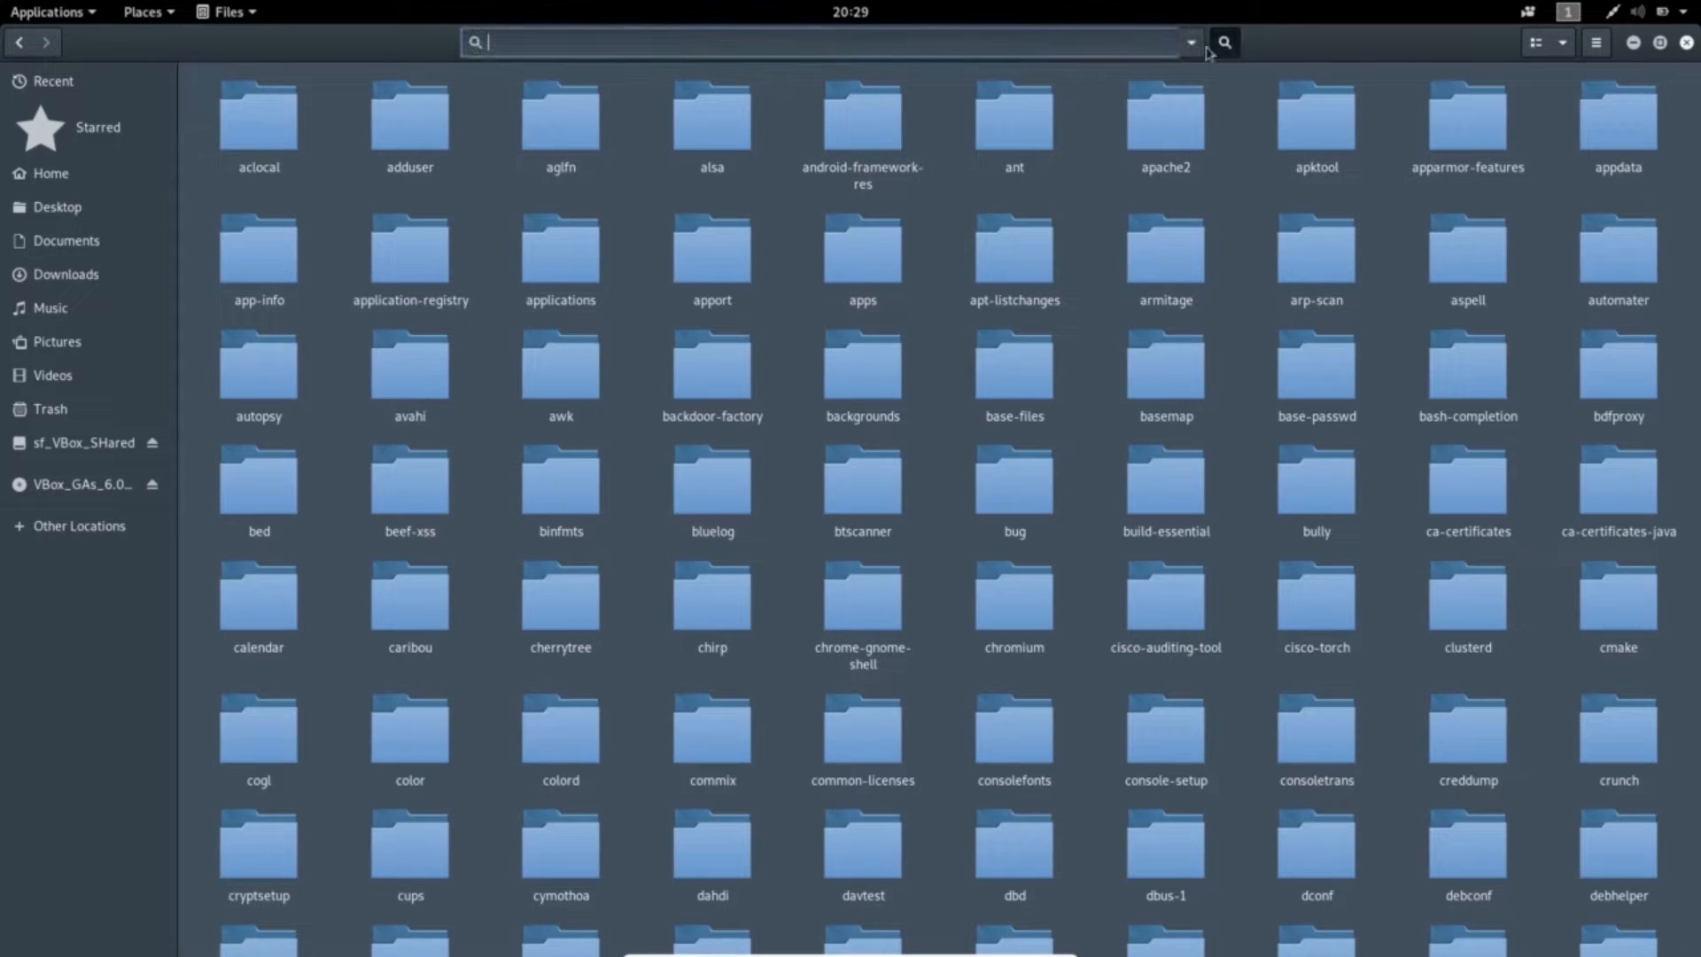
pyautogui.write('zaproxy')
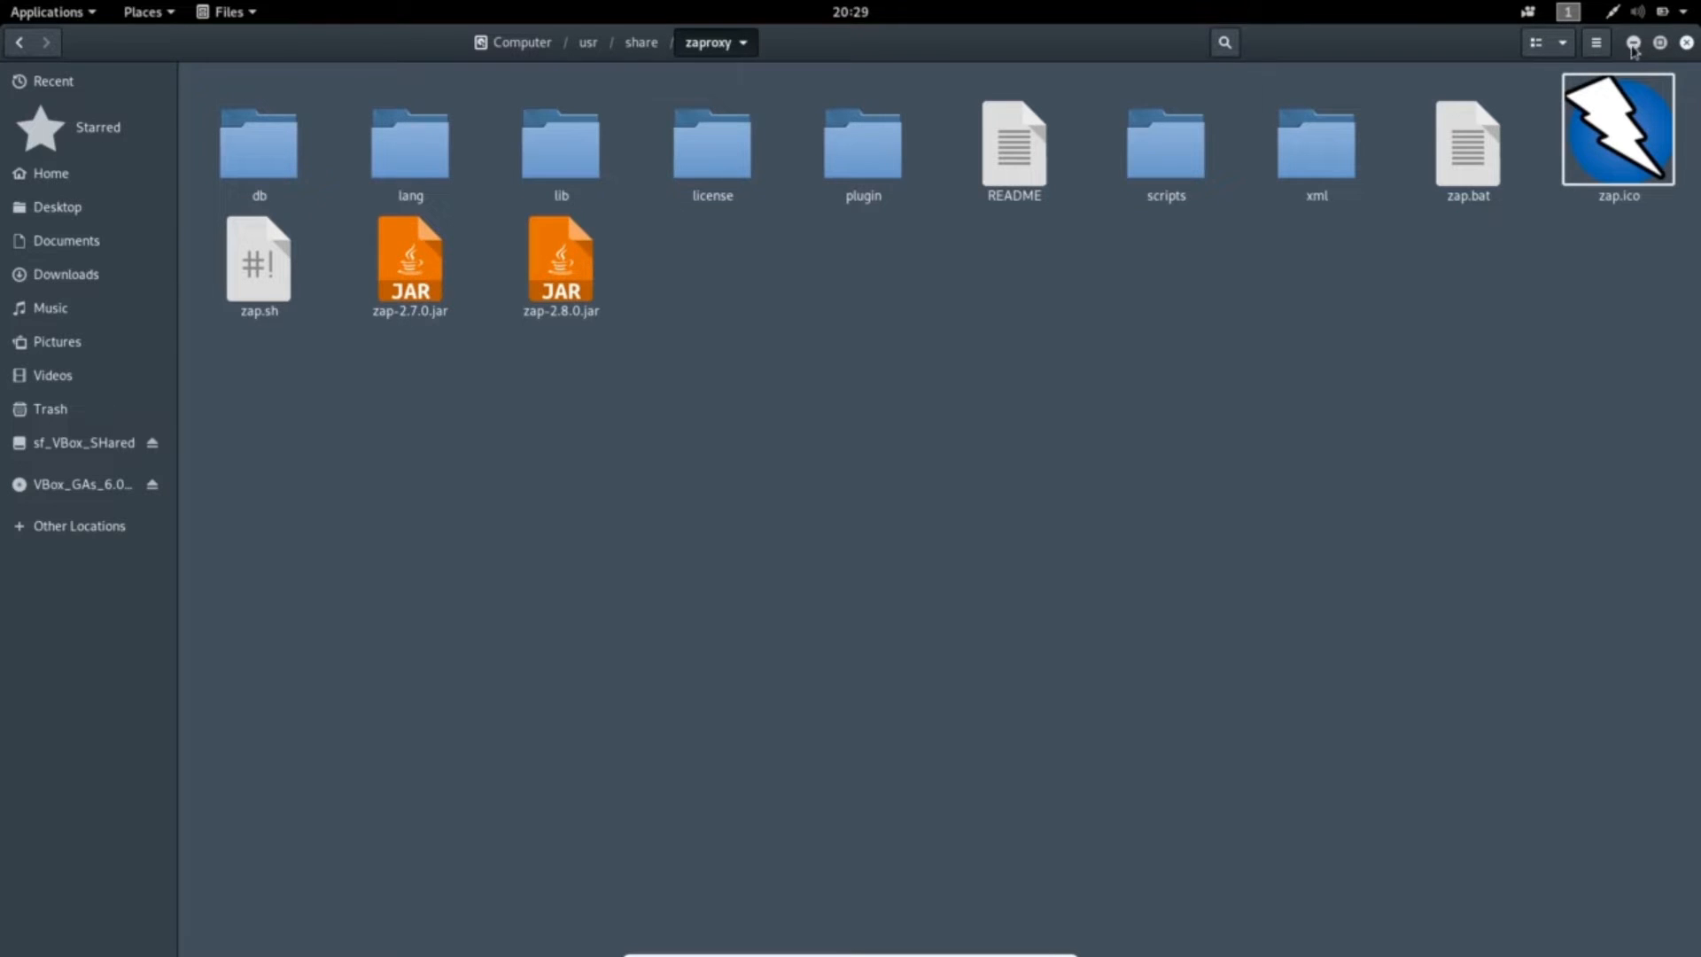
pyautogui.click(1634, 44)
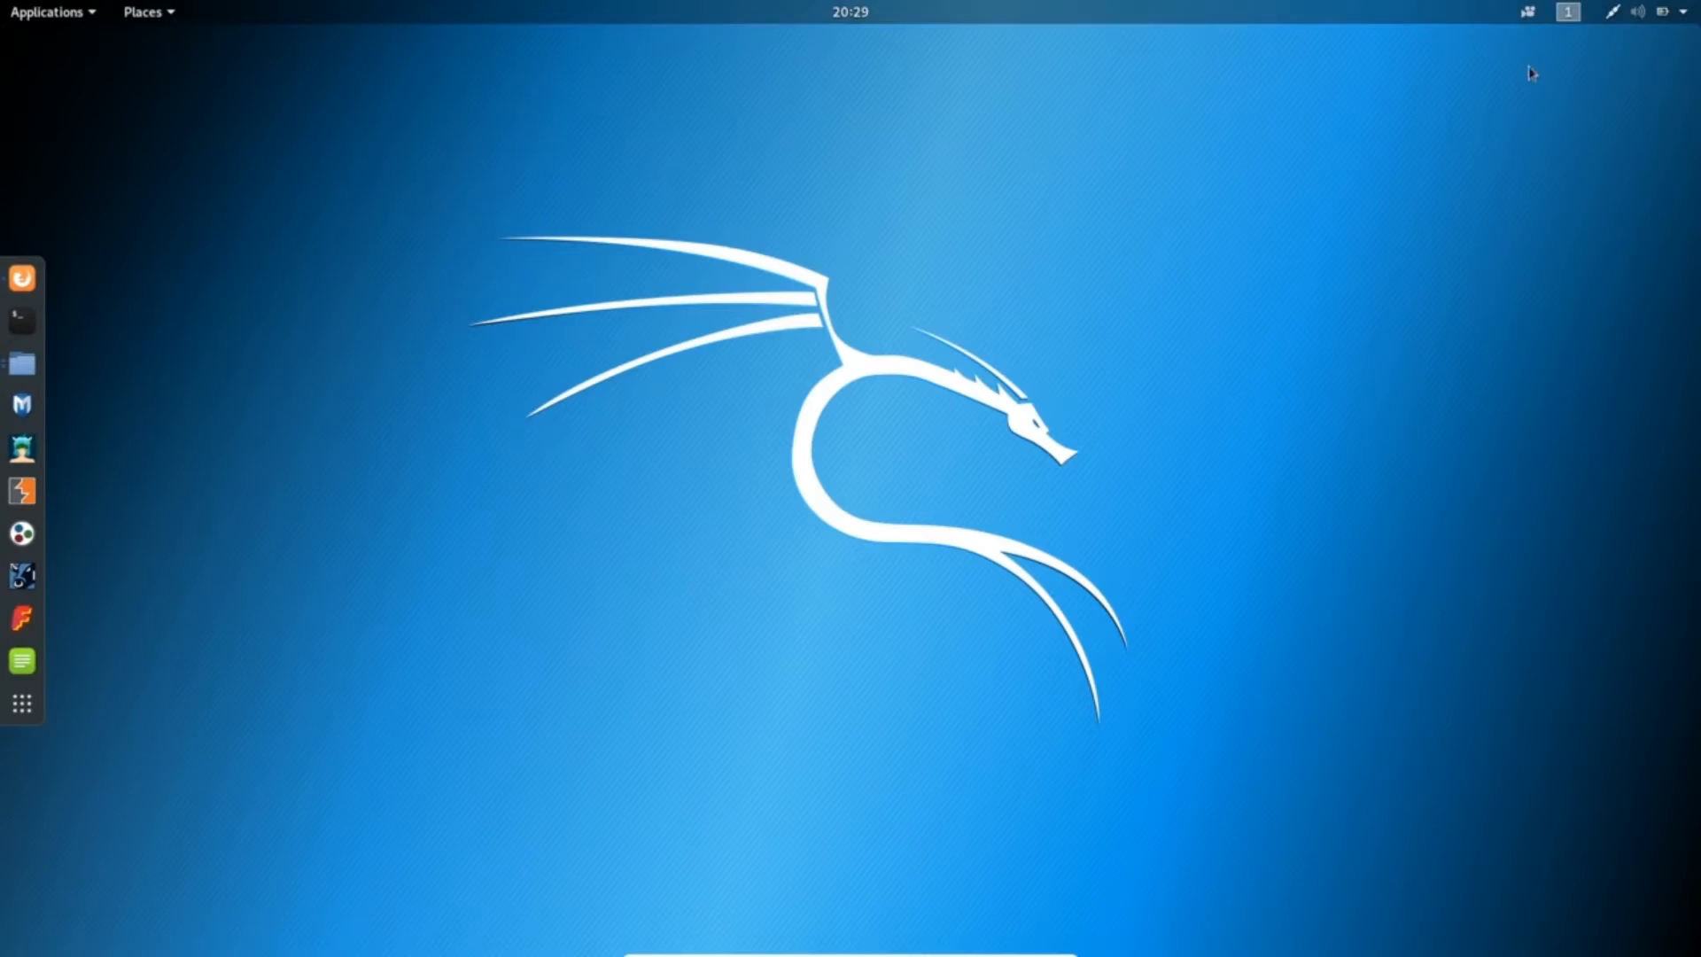
# - Copy the entire contents of the ZAP_2.8.0 folder in Downloads
pyautogui.click(21, 366)
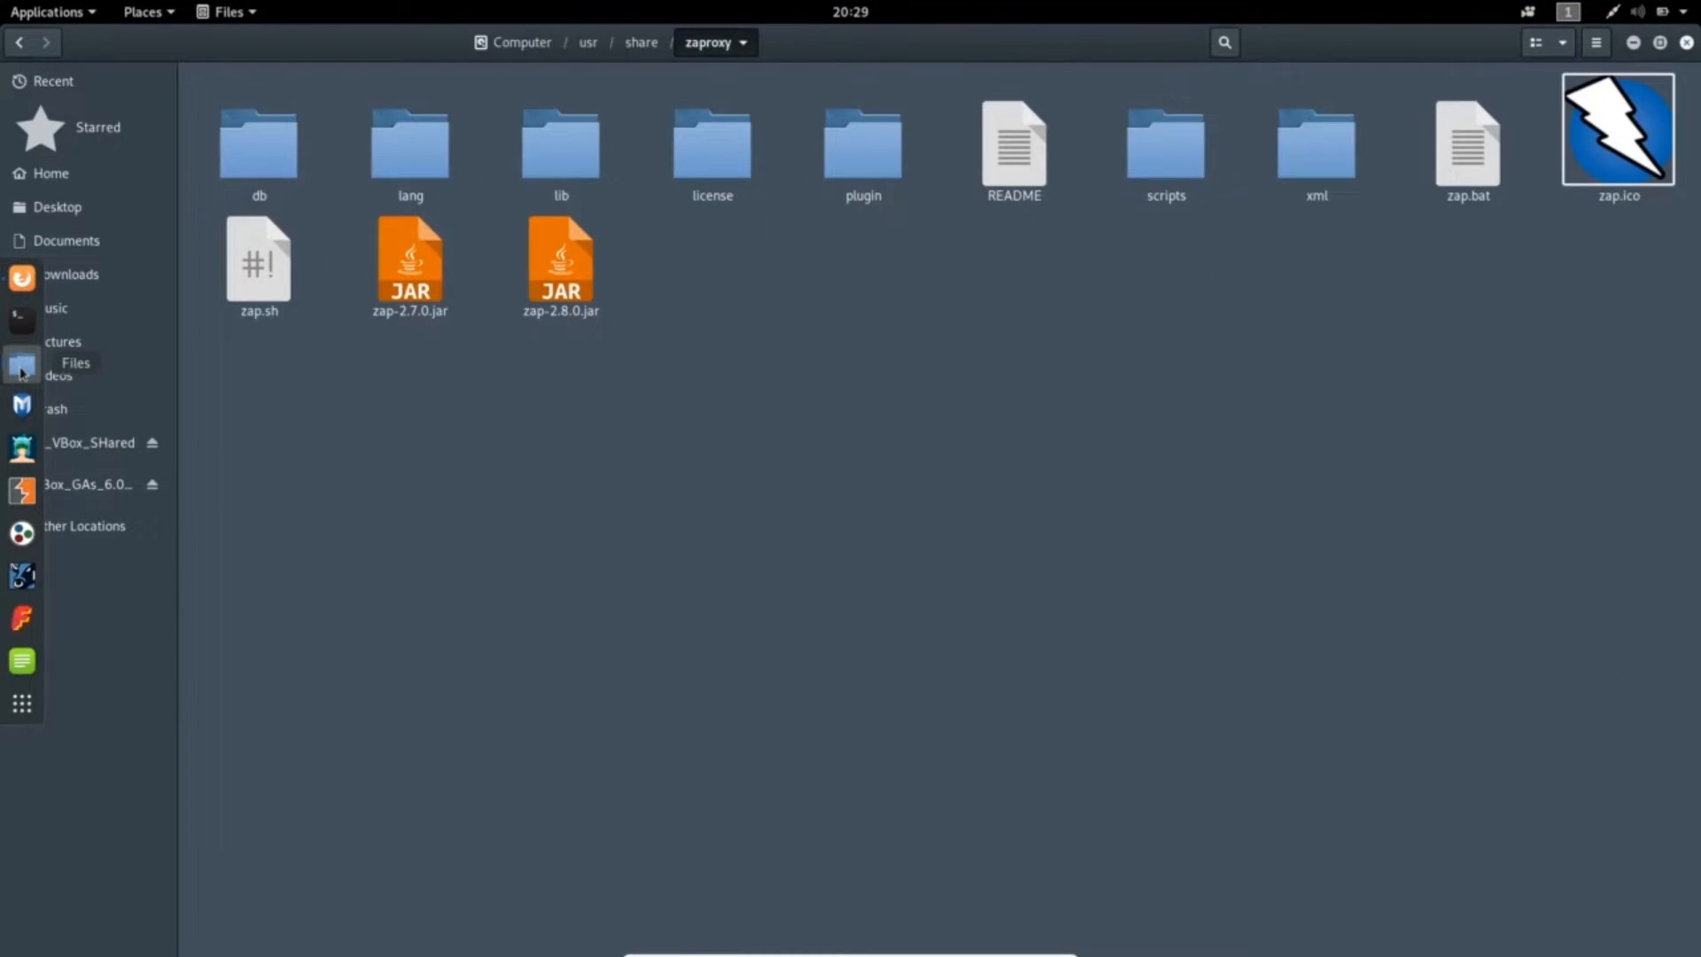
pyautogui.click(20, 366)
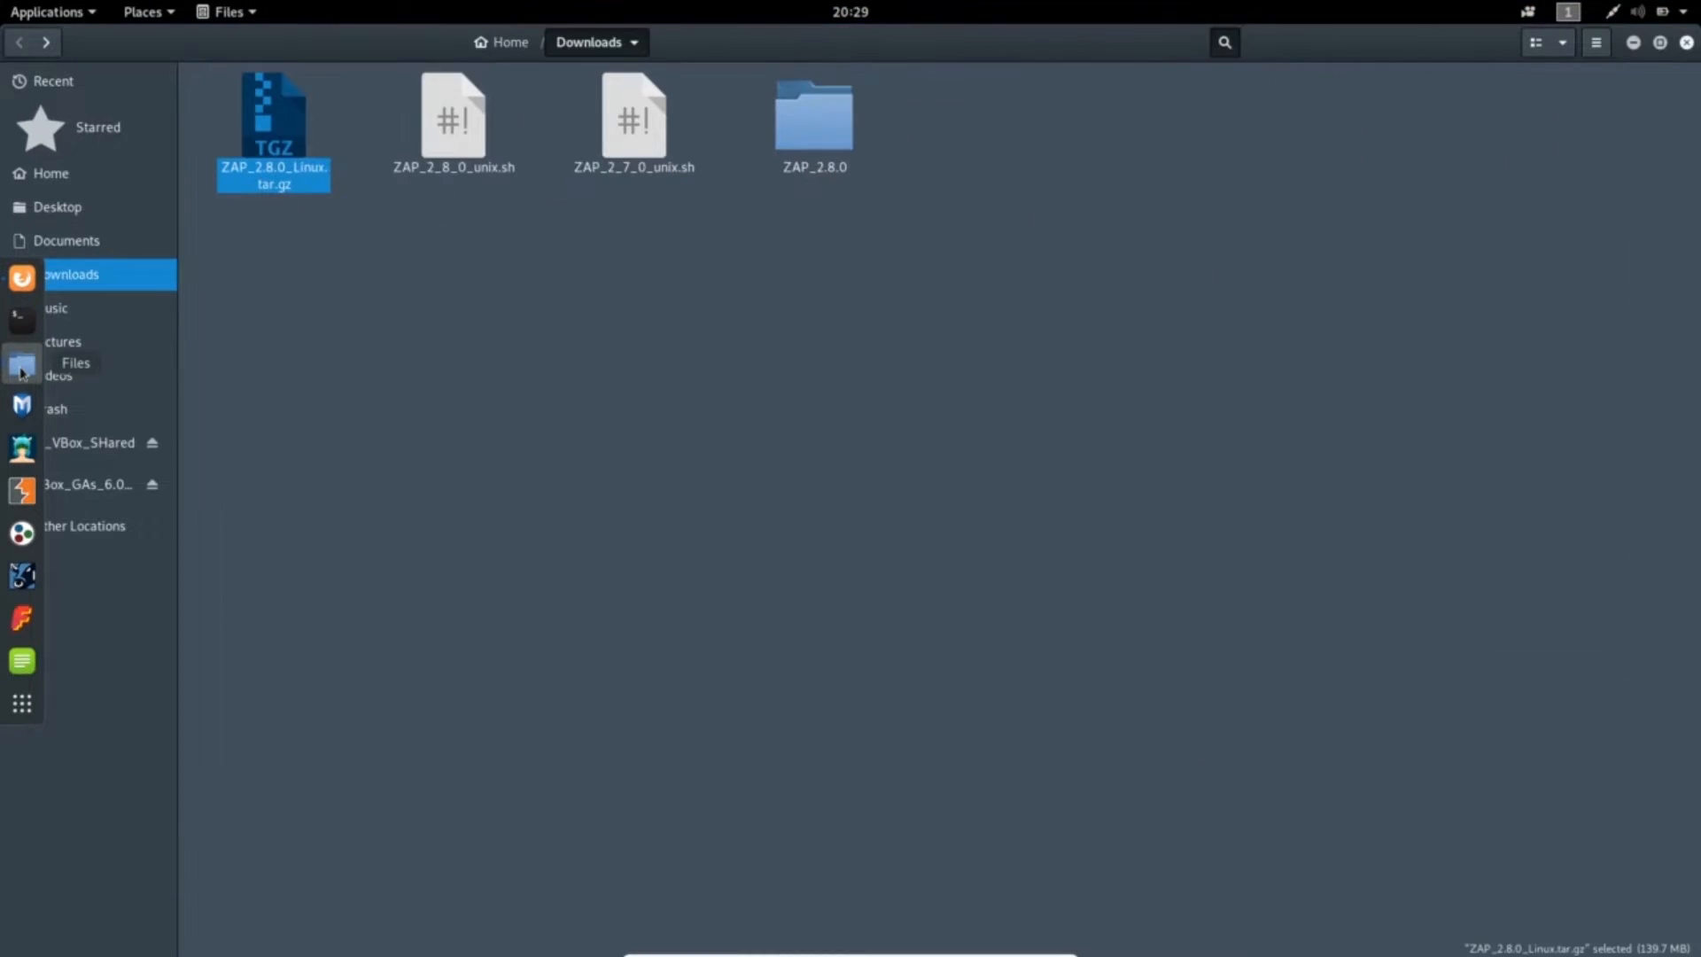
pyautogui.doubleClick(816, 148)
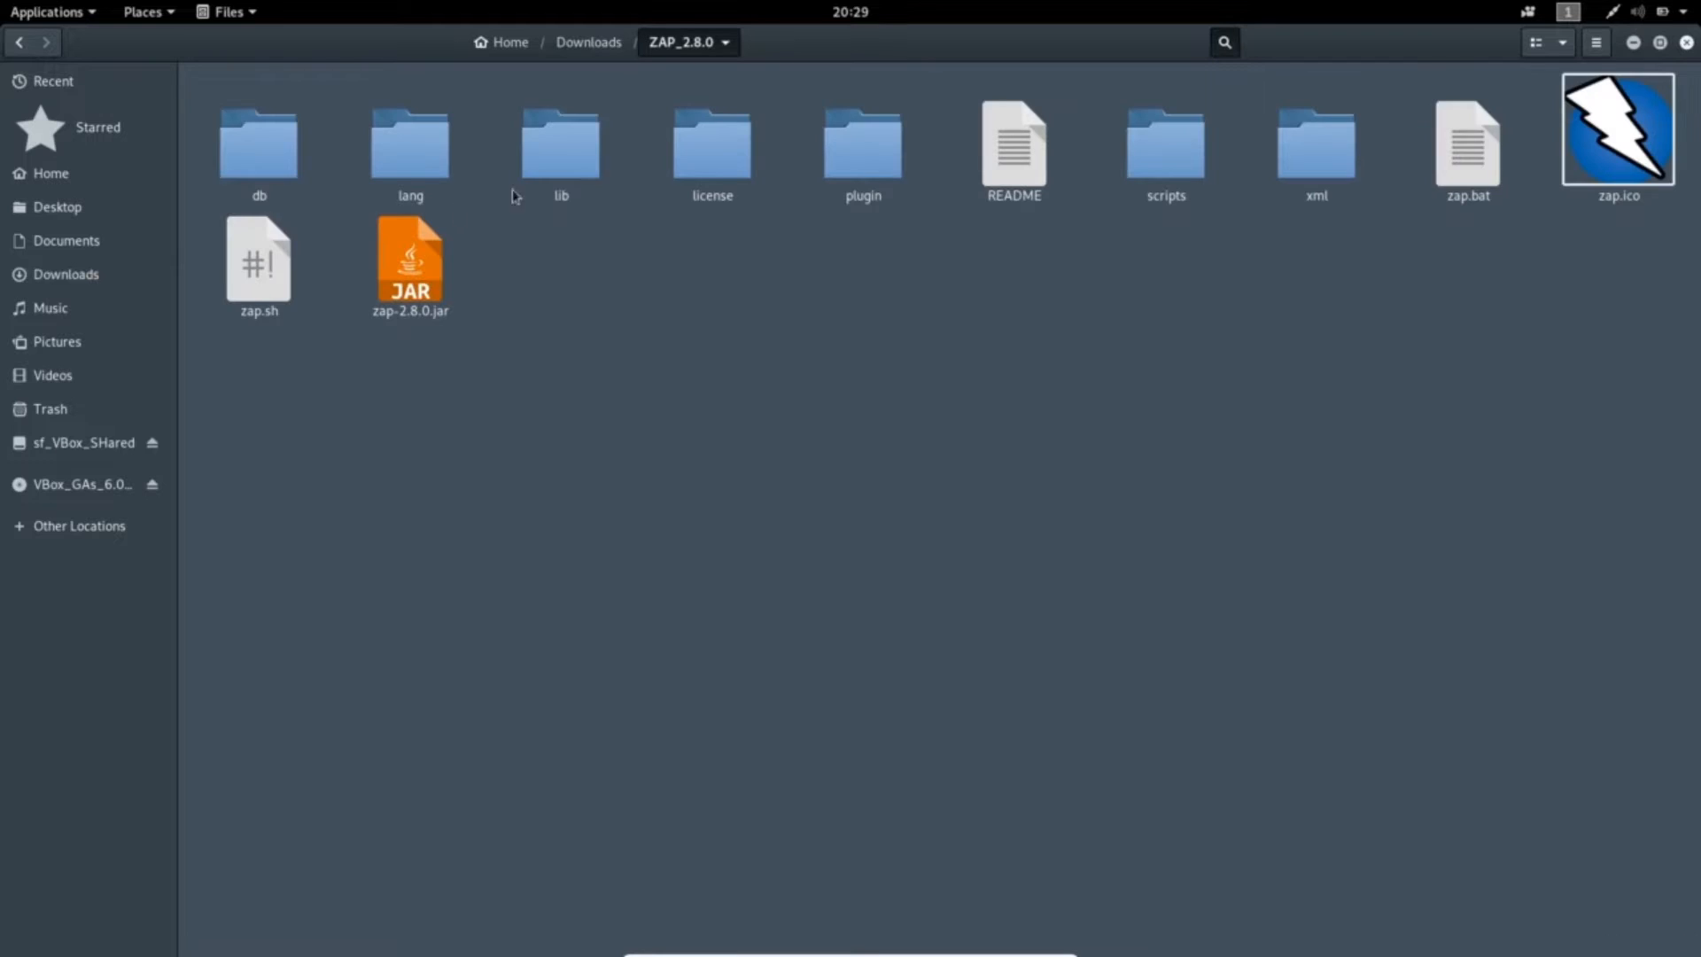
pyautogui.click(32, 47)
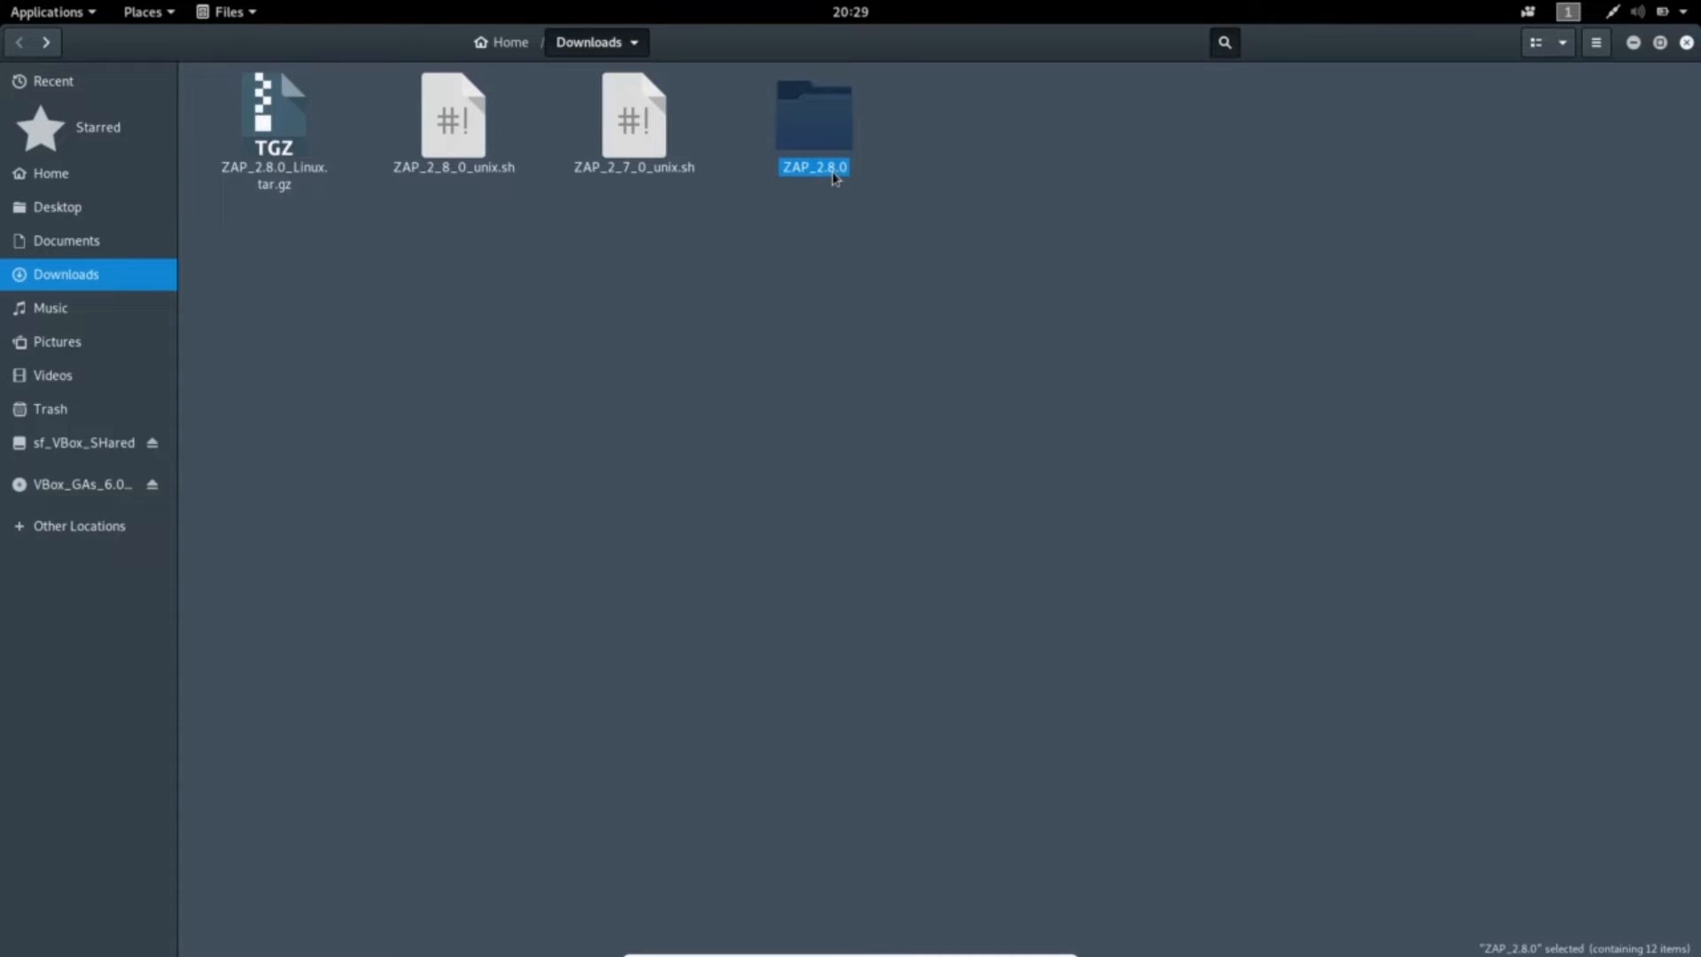
pyautogui.doubleClick(834, 169)
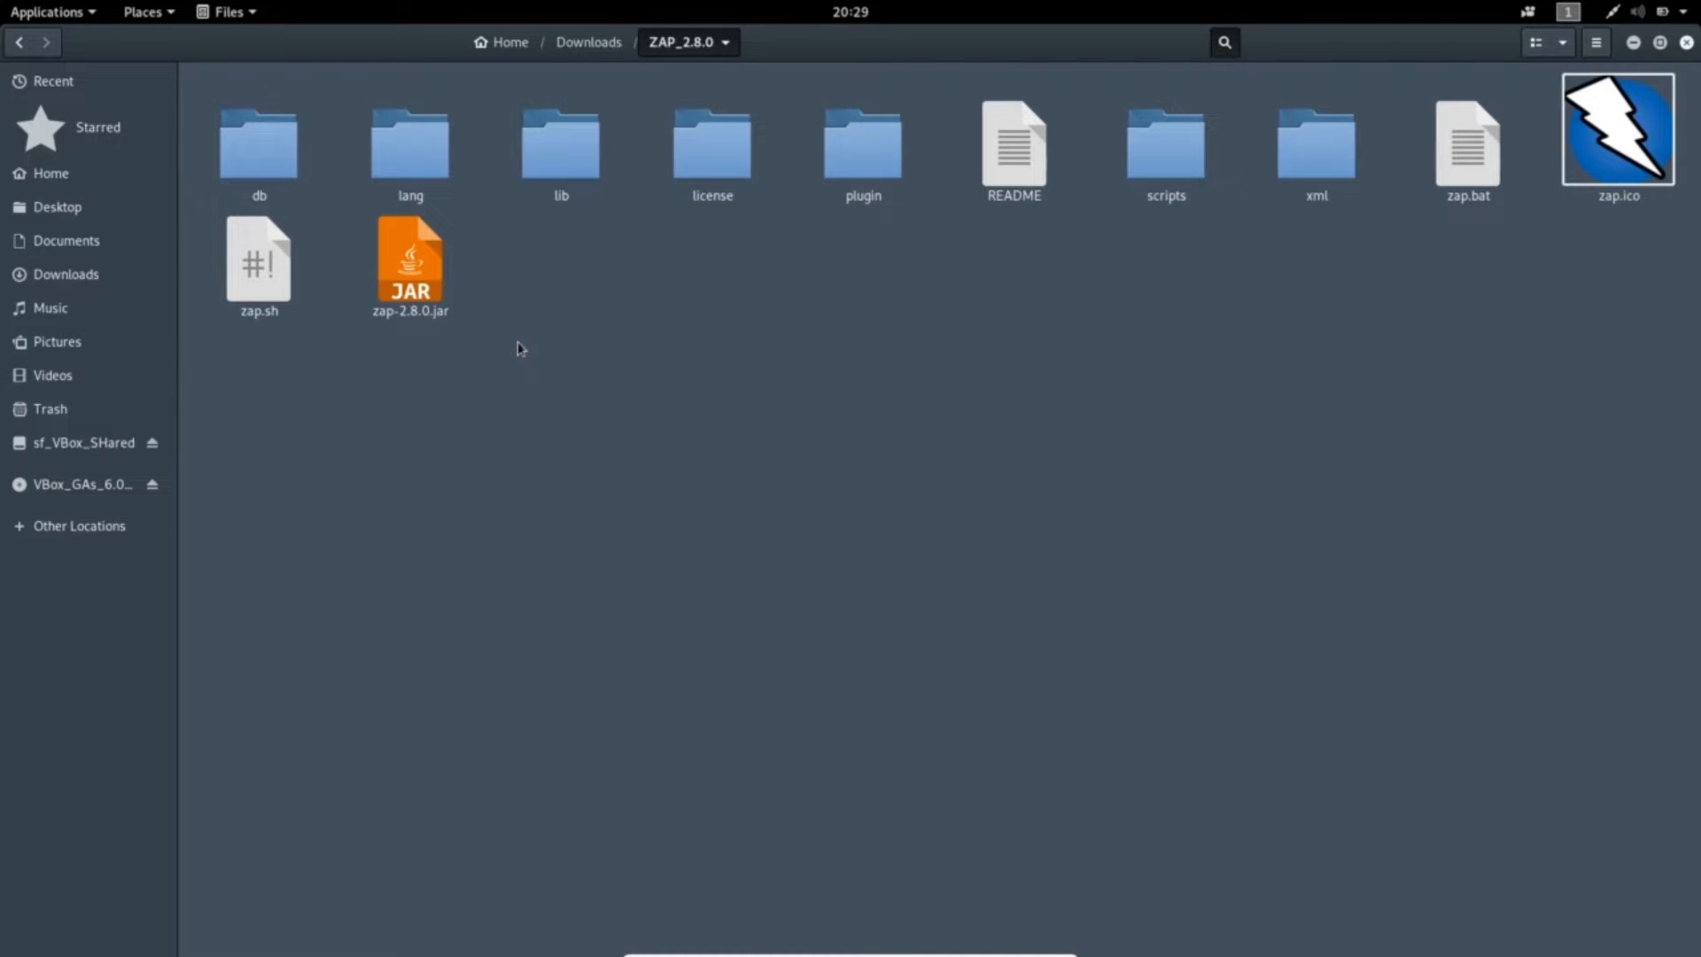
pyautogui.hotkey('ctrl', 'a')
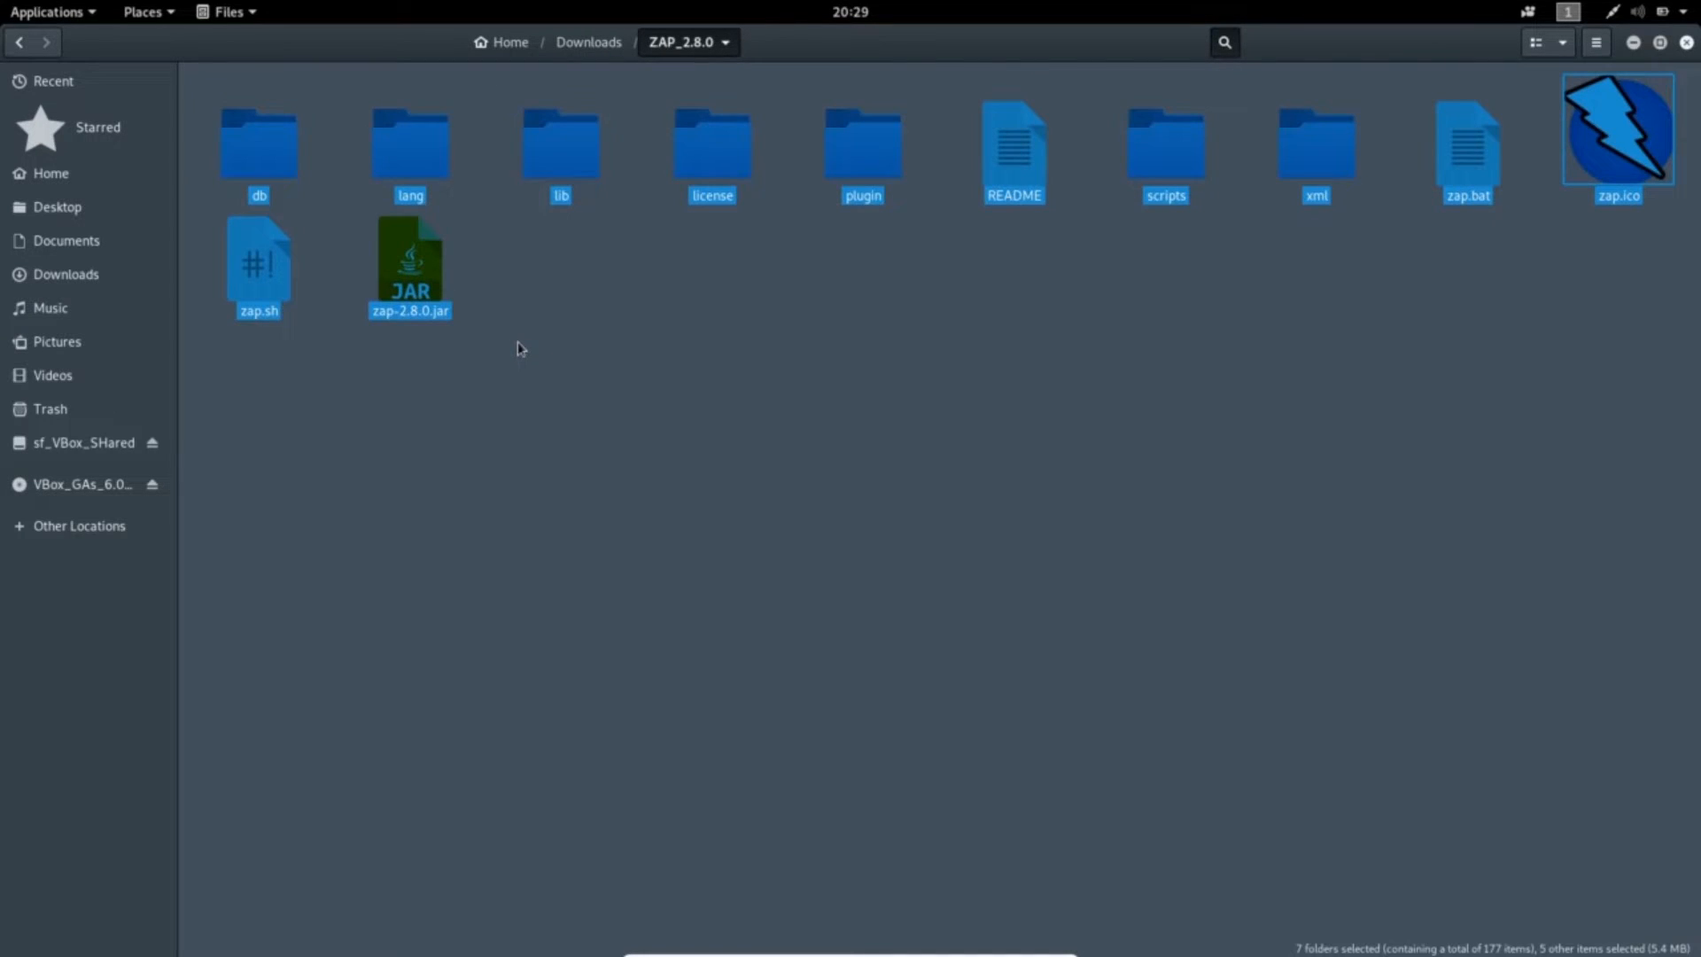
pyautogui.rightClick(434, 272)
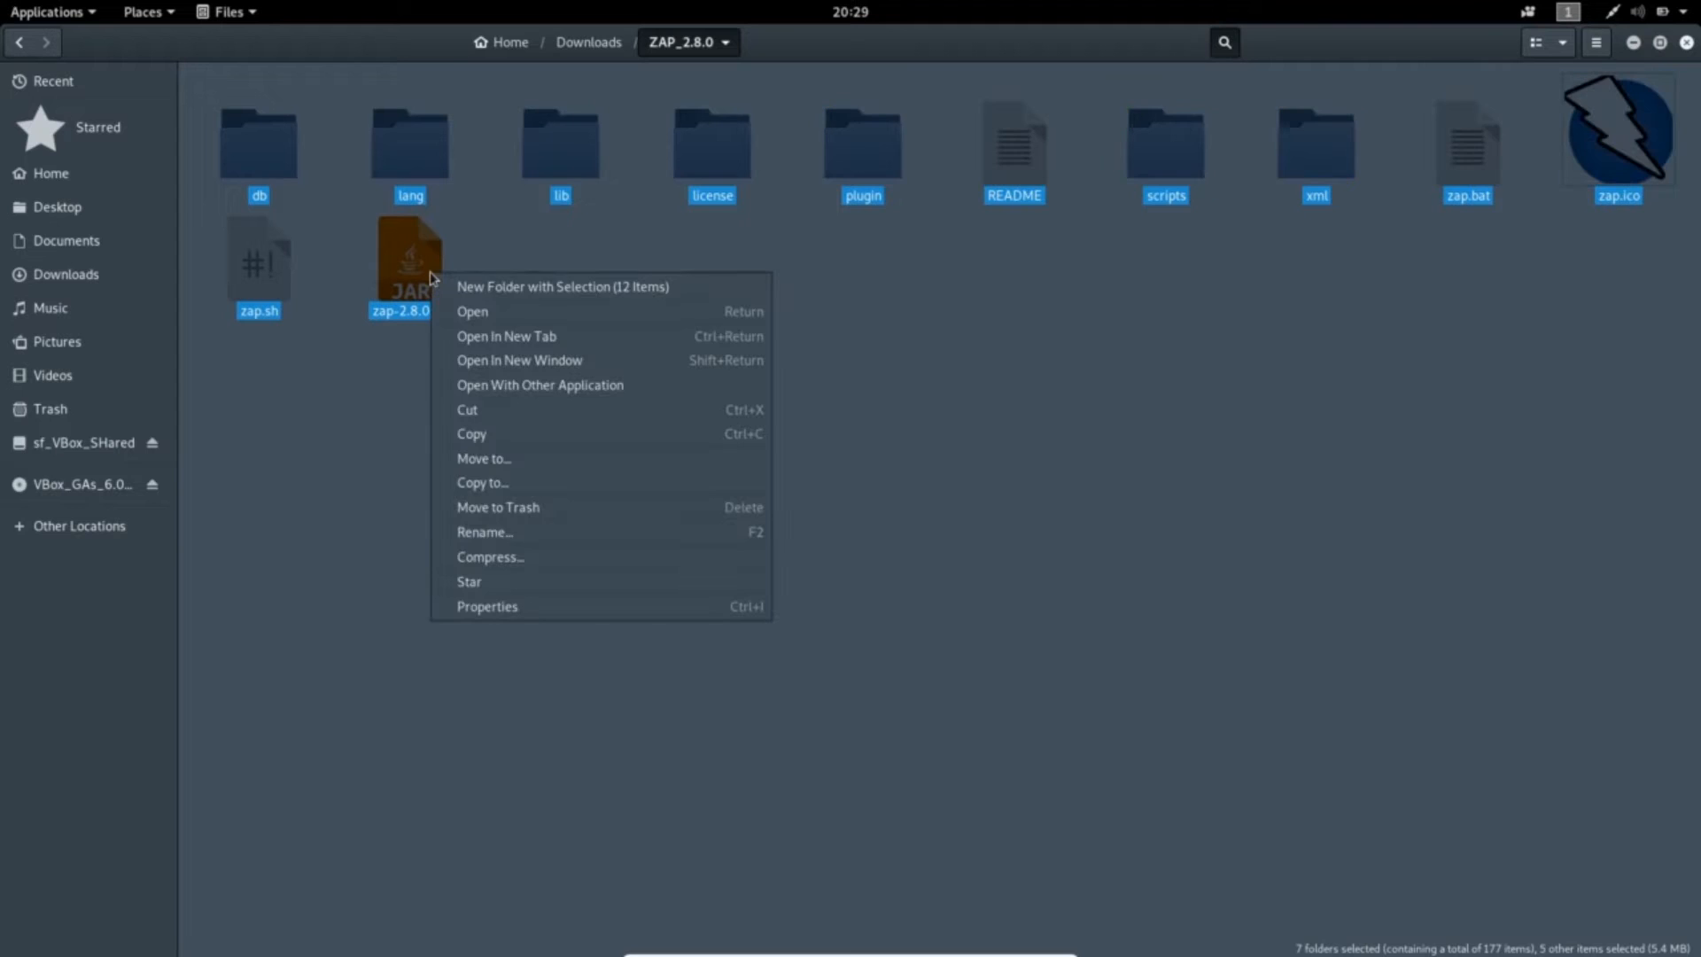
pyautogui.click(474, 427)
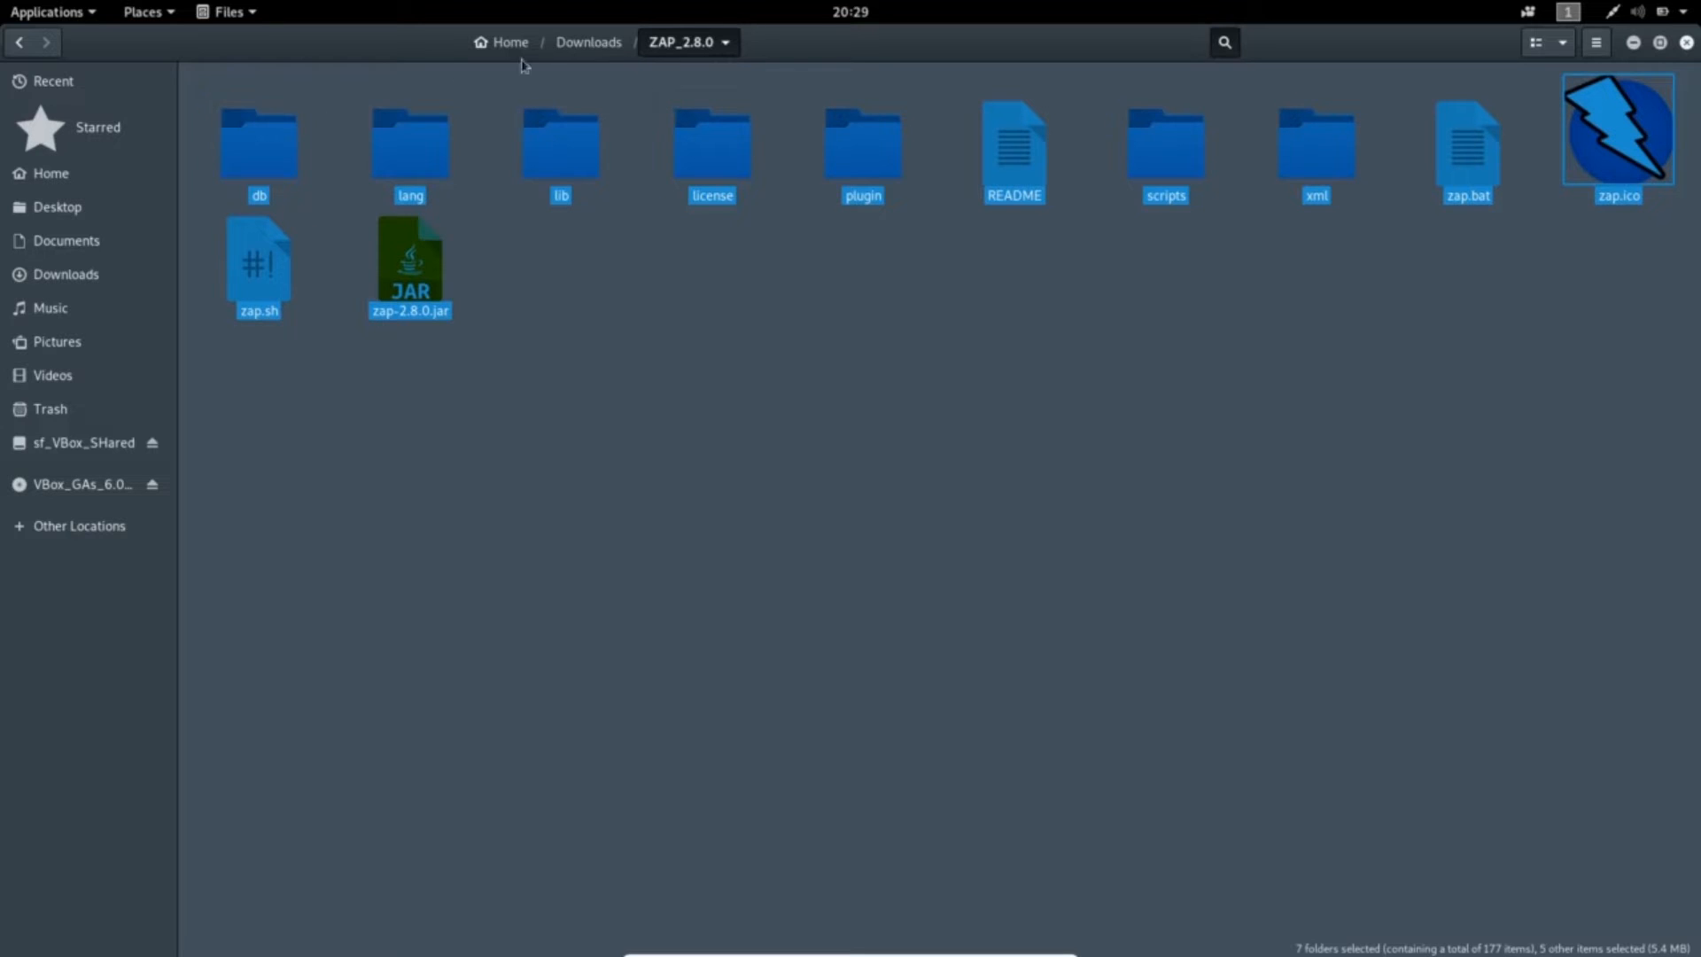
# - Minimize the Downloads window and paste the copied ZAP 2.8.0 files into /usr/share/zaproxy
pyautogui.click(1634, 44)
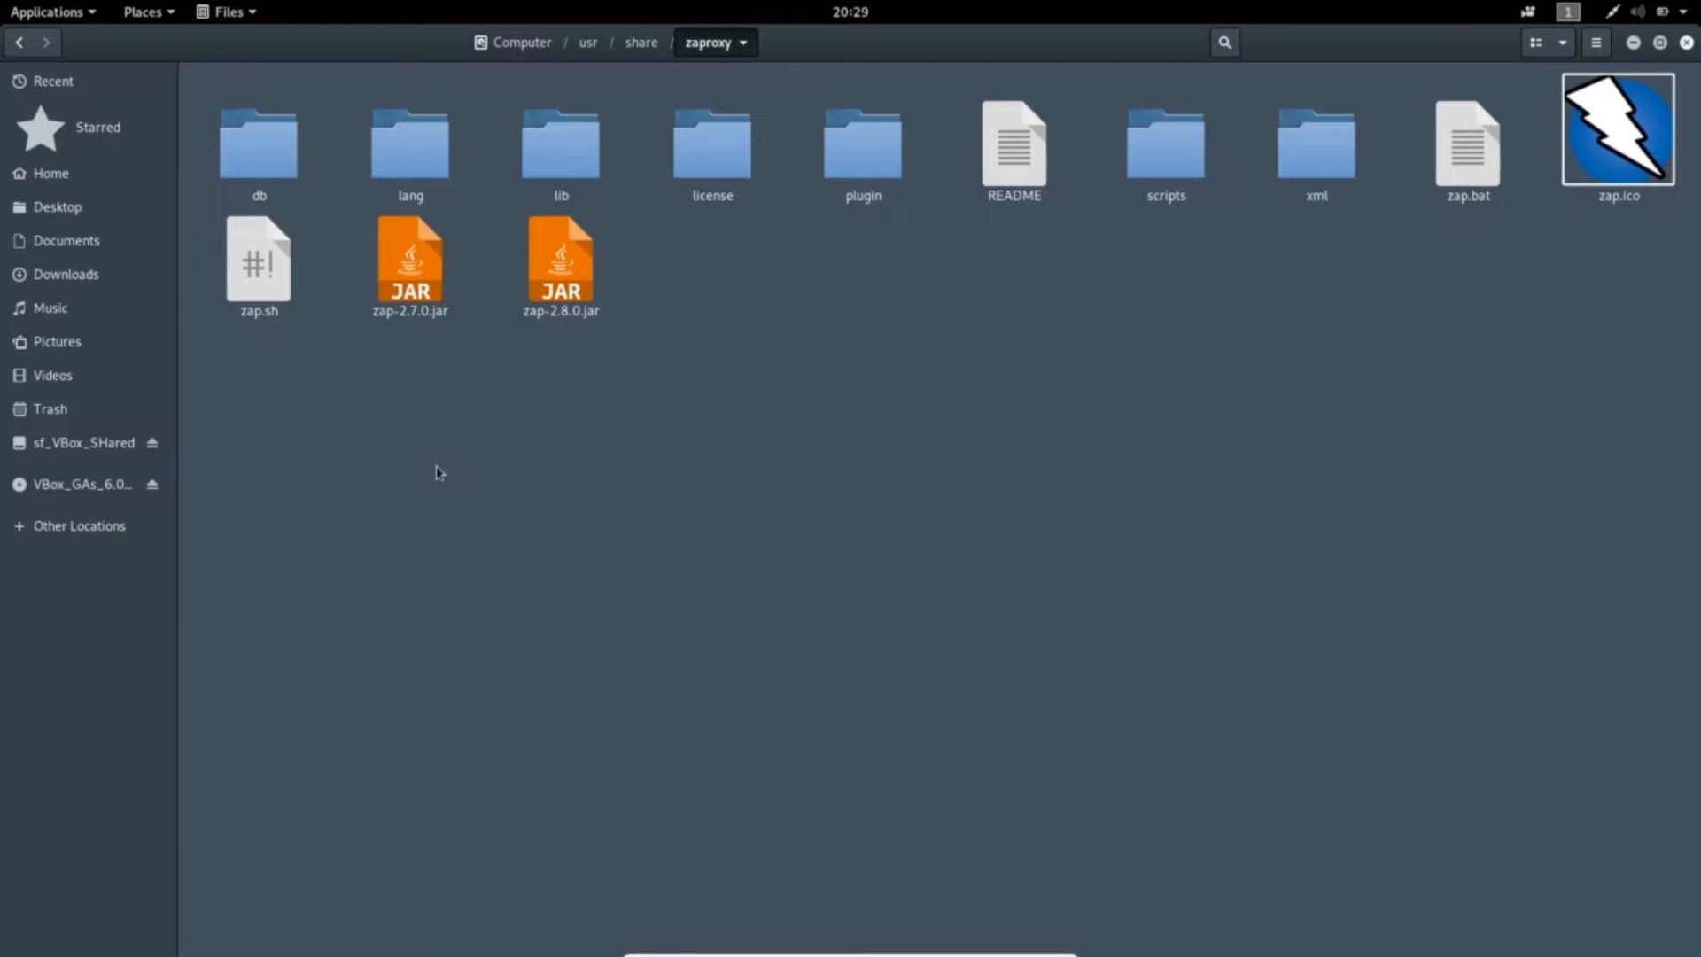
pyautogui.hotkey('ctrl', 'a')
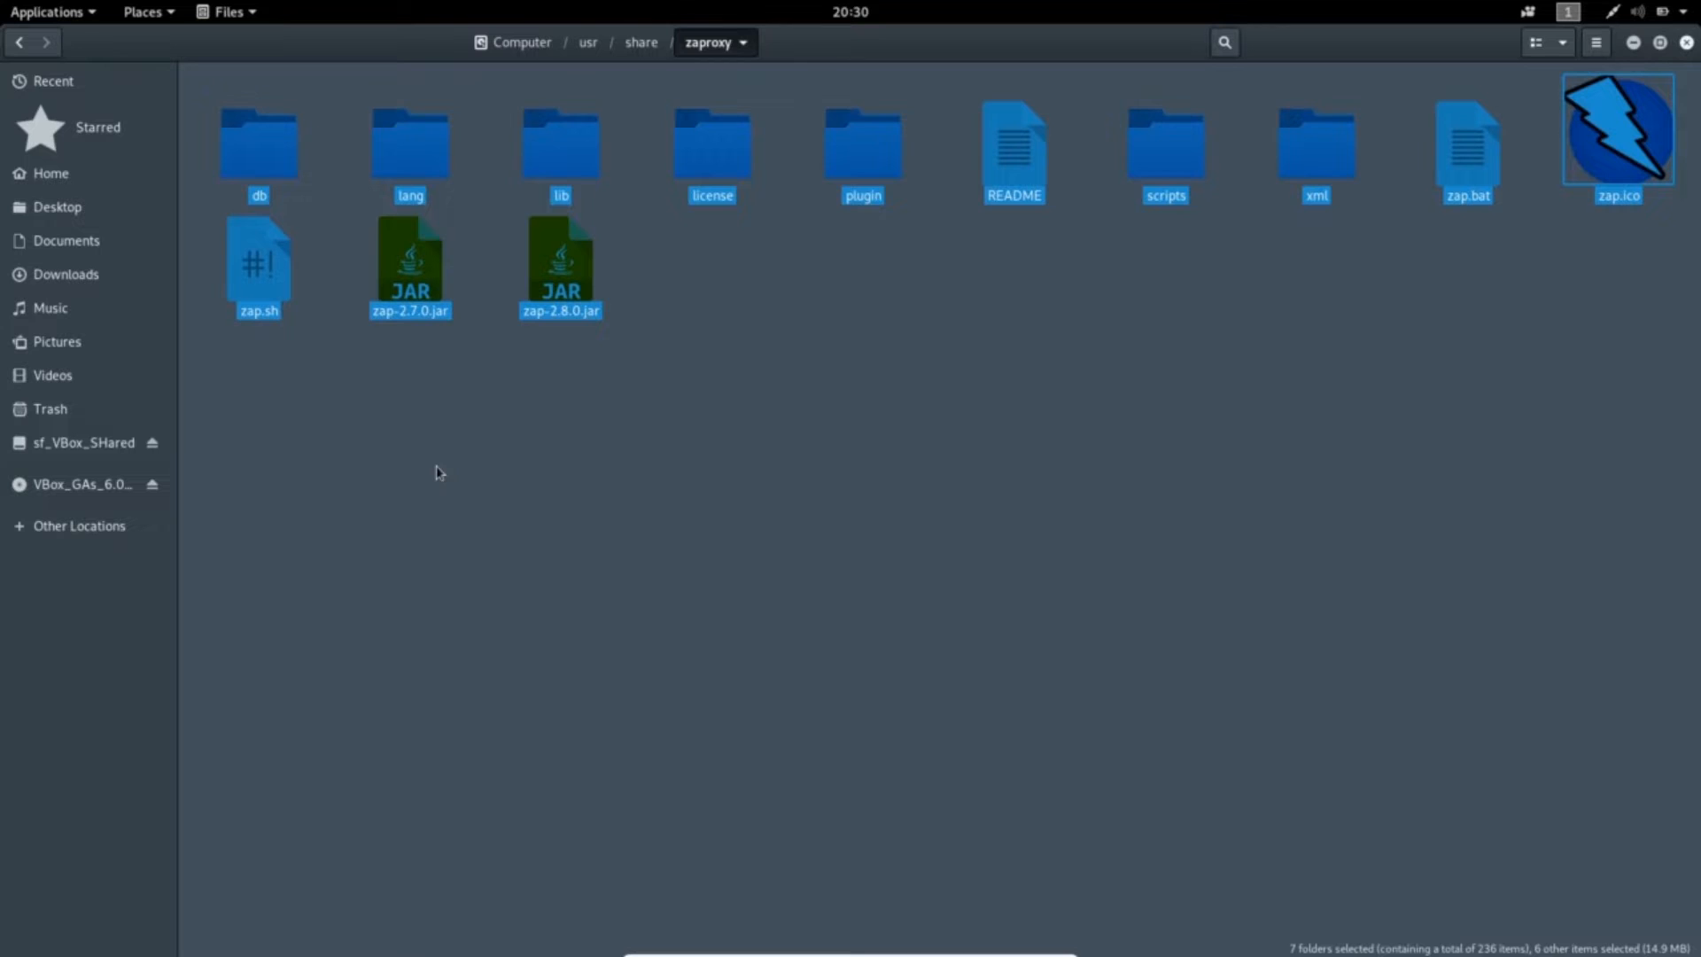
pyautogui.rightClick(437, 471)
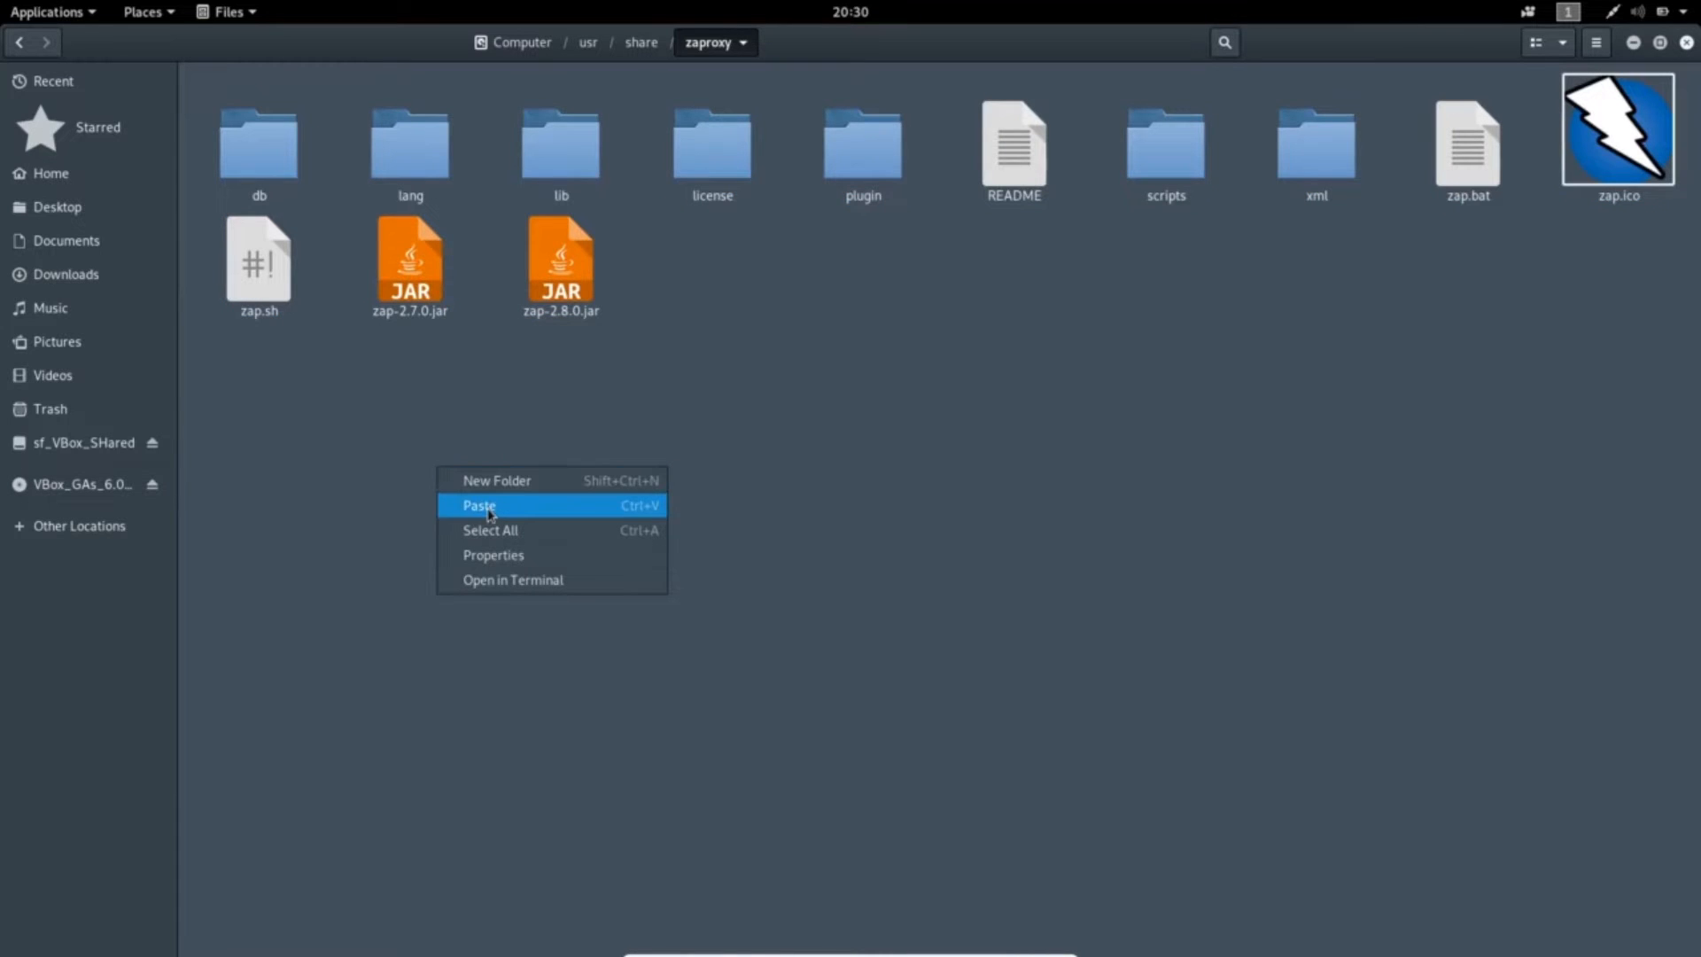
pyautogui.click(700, 387)
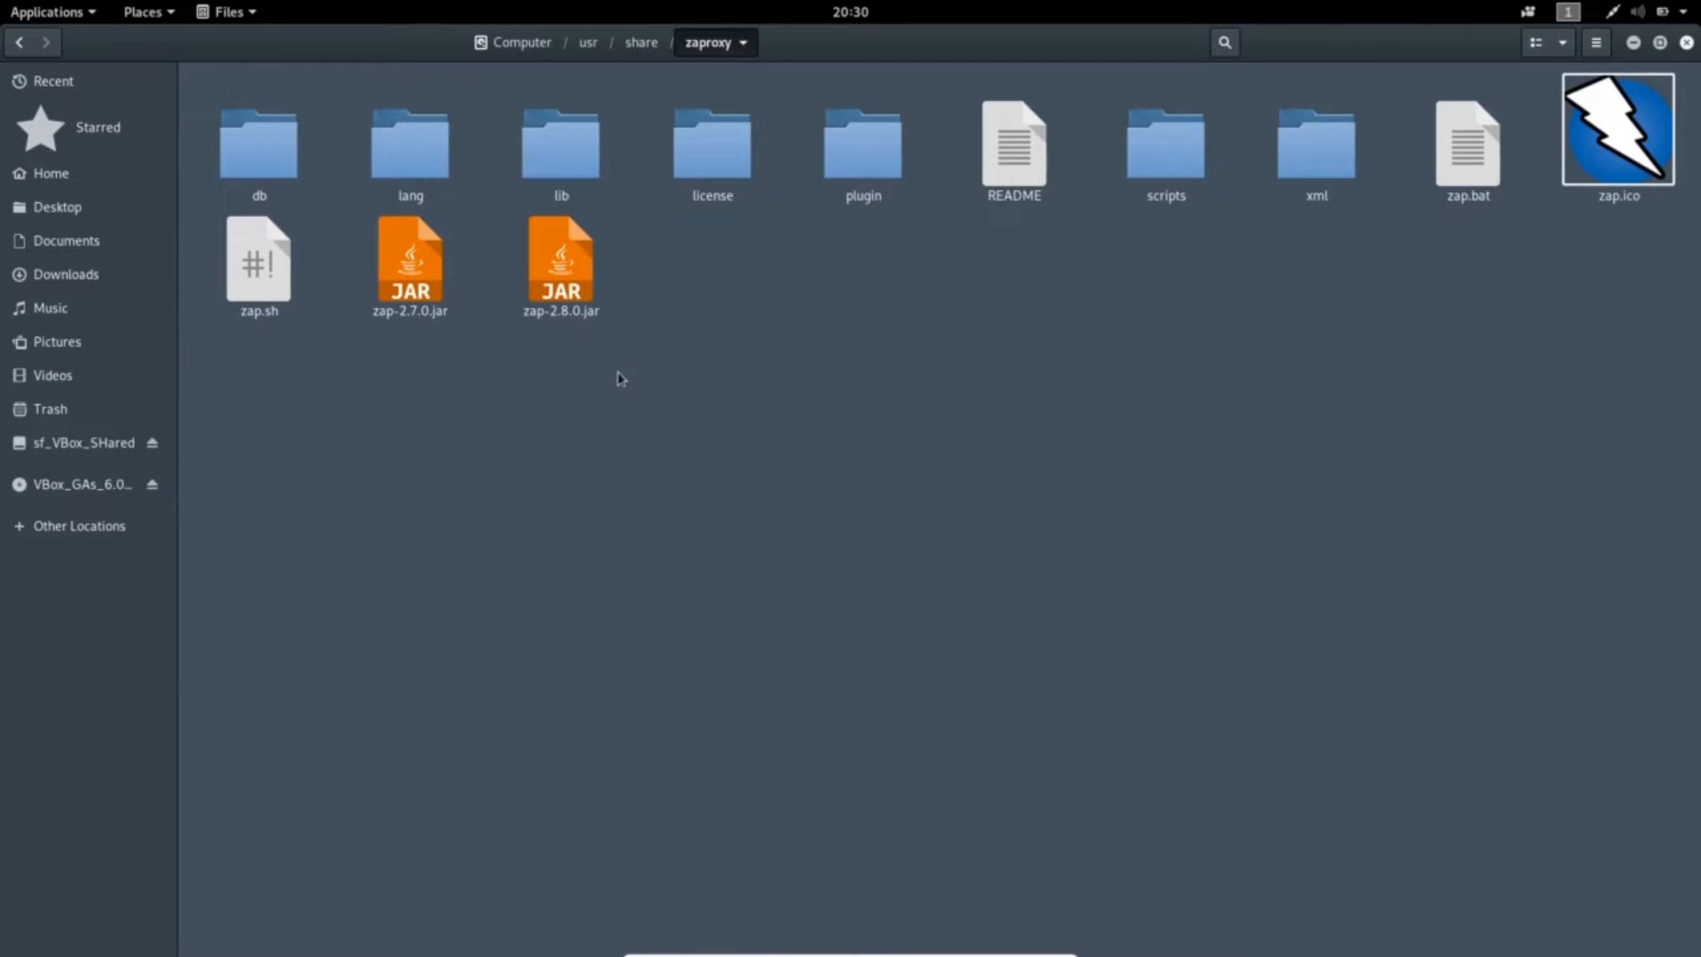
pyautogui.hotkey('ctrl', 'a')
pyautogui.hotkey('ctrl', 'v')
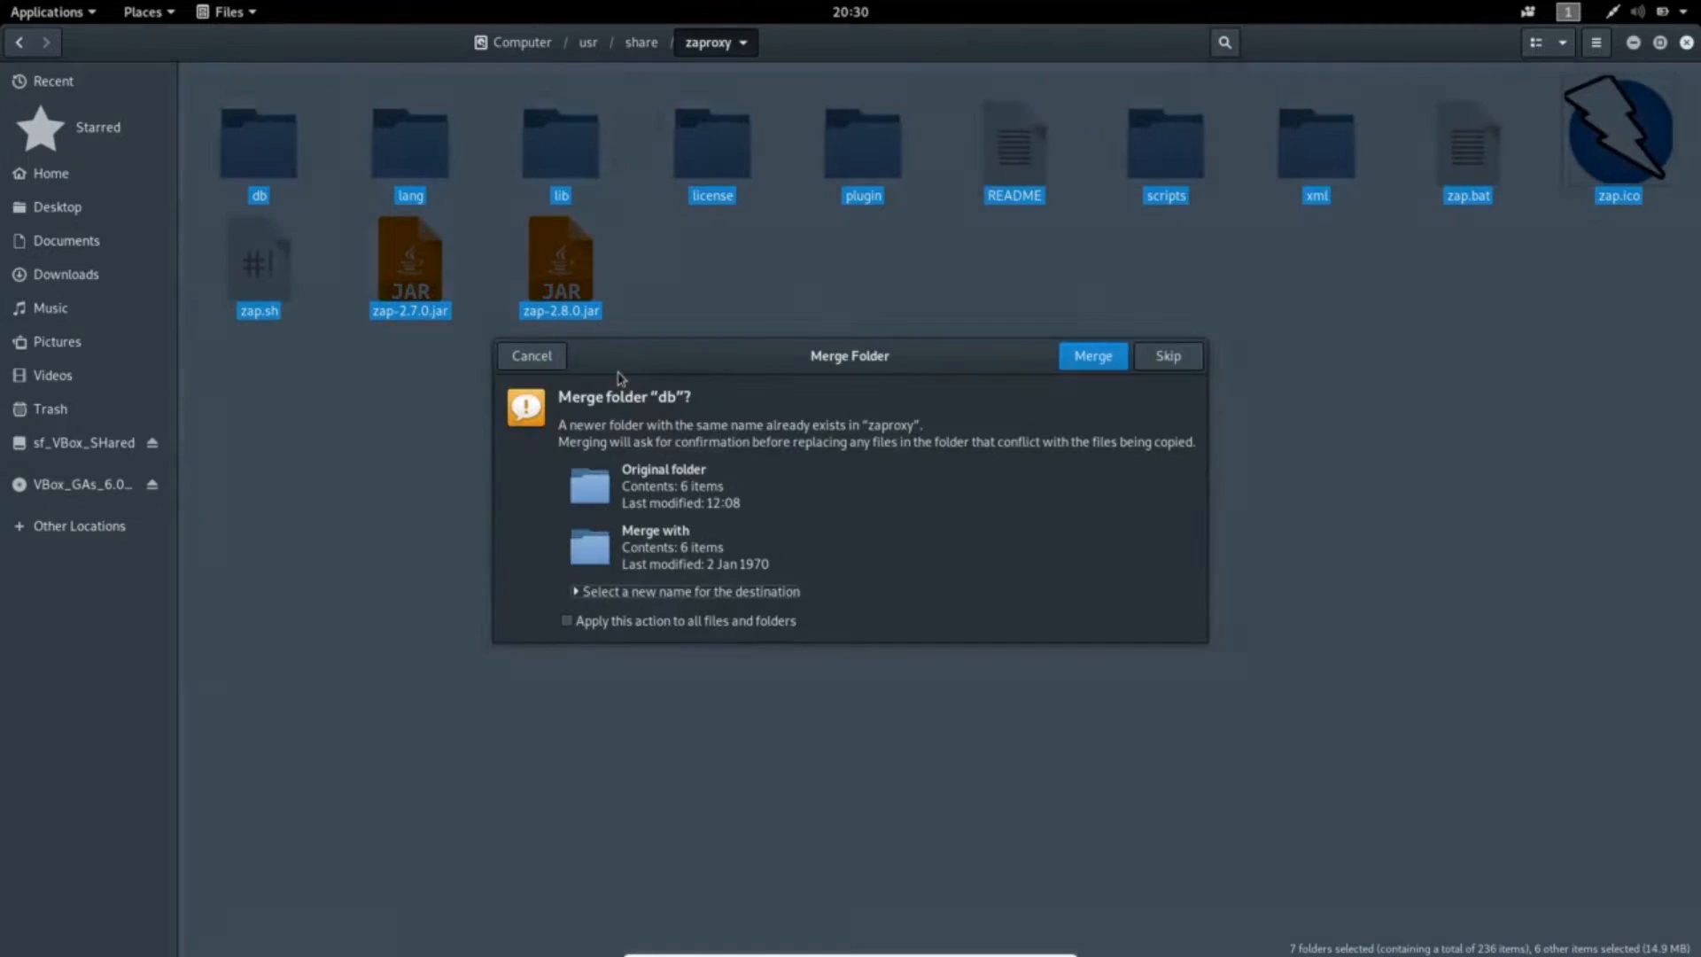
# - Merge all conflicting folders and replace all conflicting files in zaproxy, and minimize the file window once copying ends
pyautogui.click(567, 622)
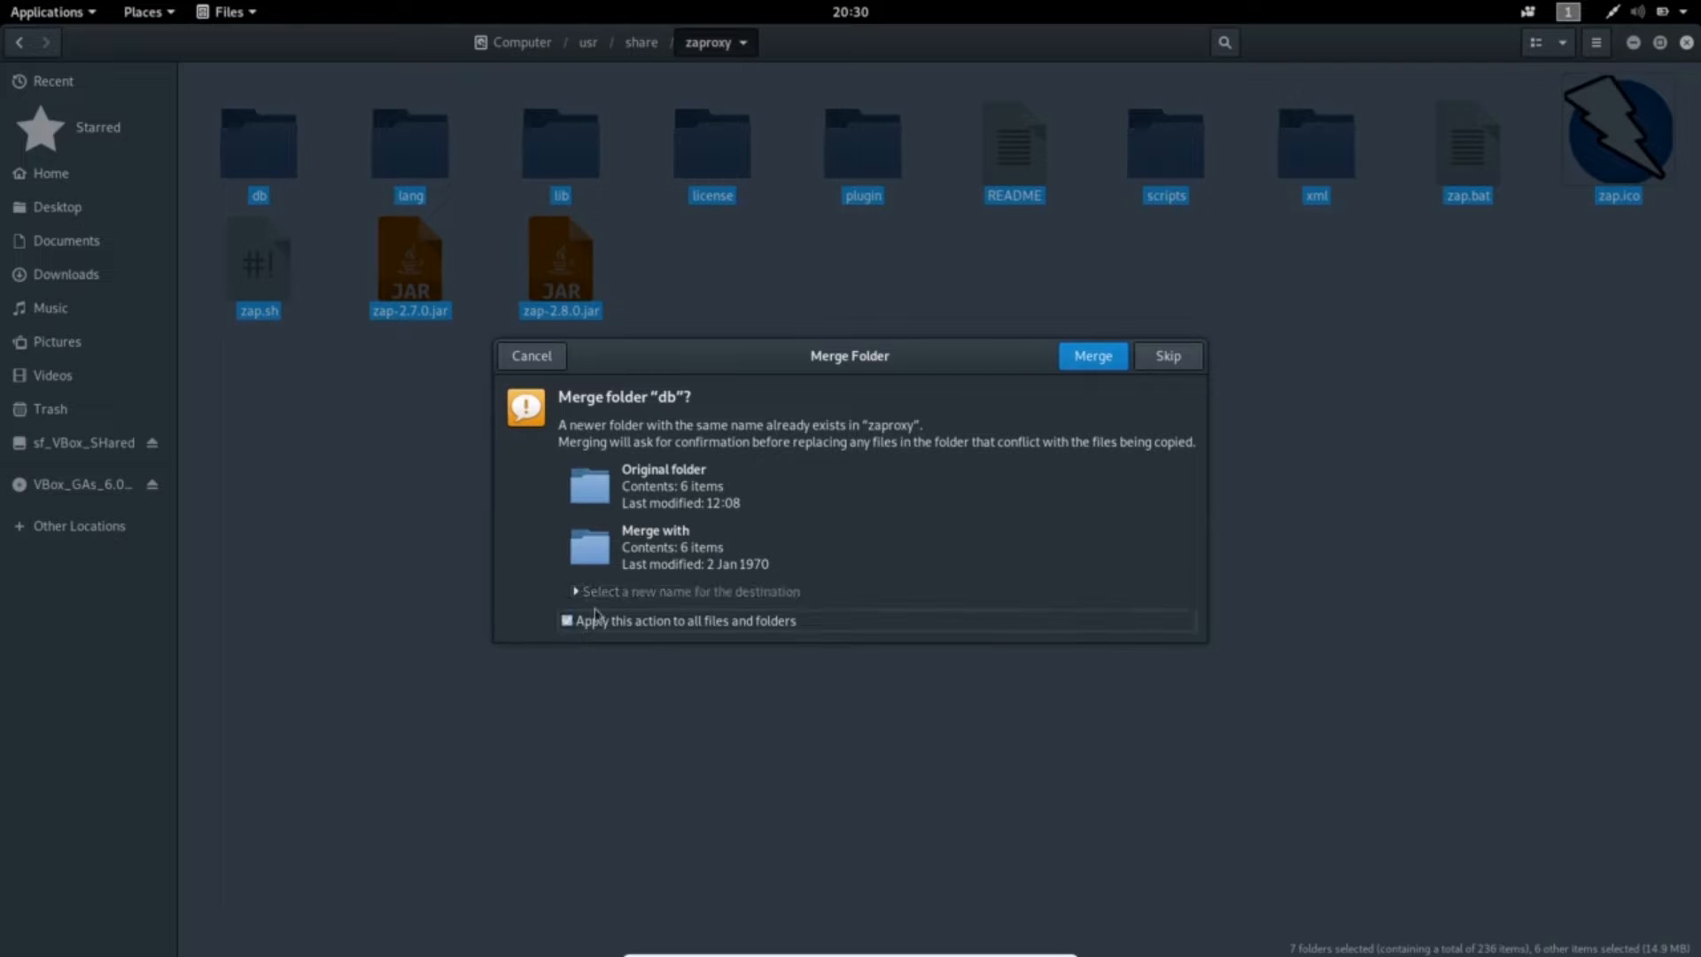
pyautogui.click(1093, 357)
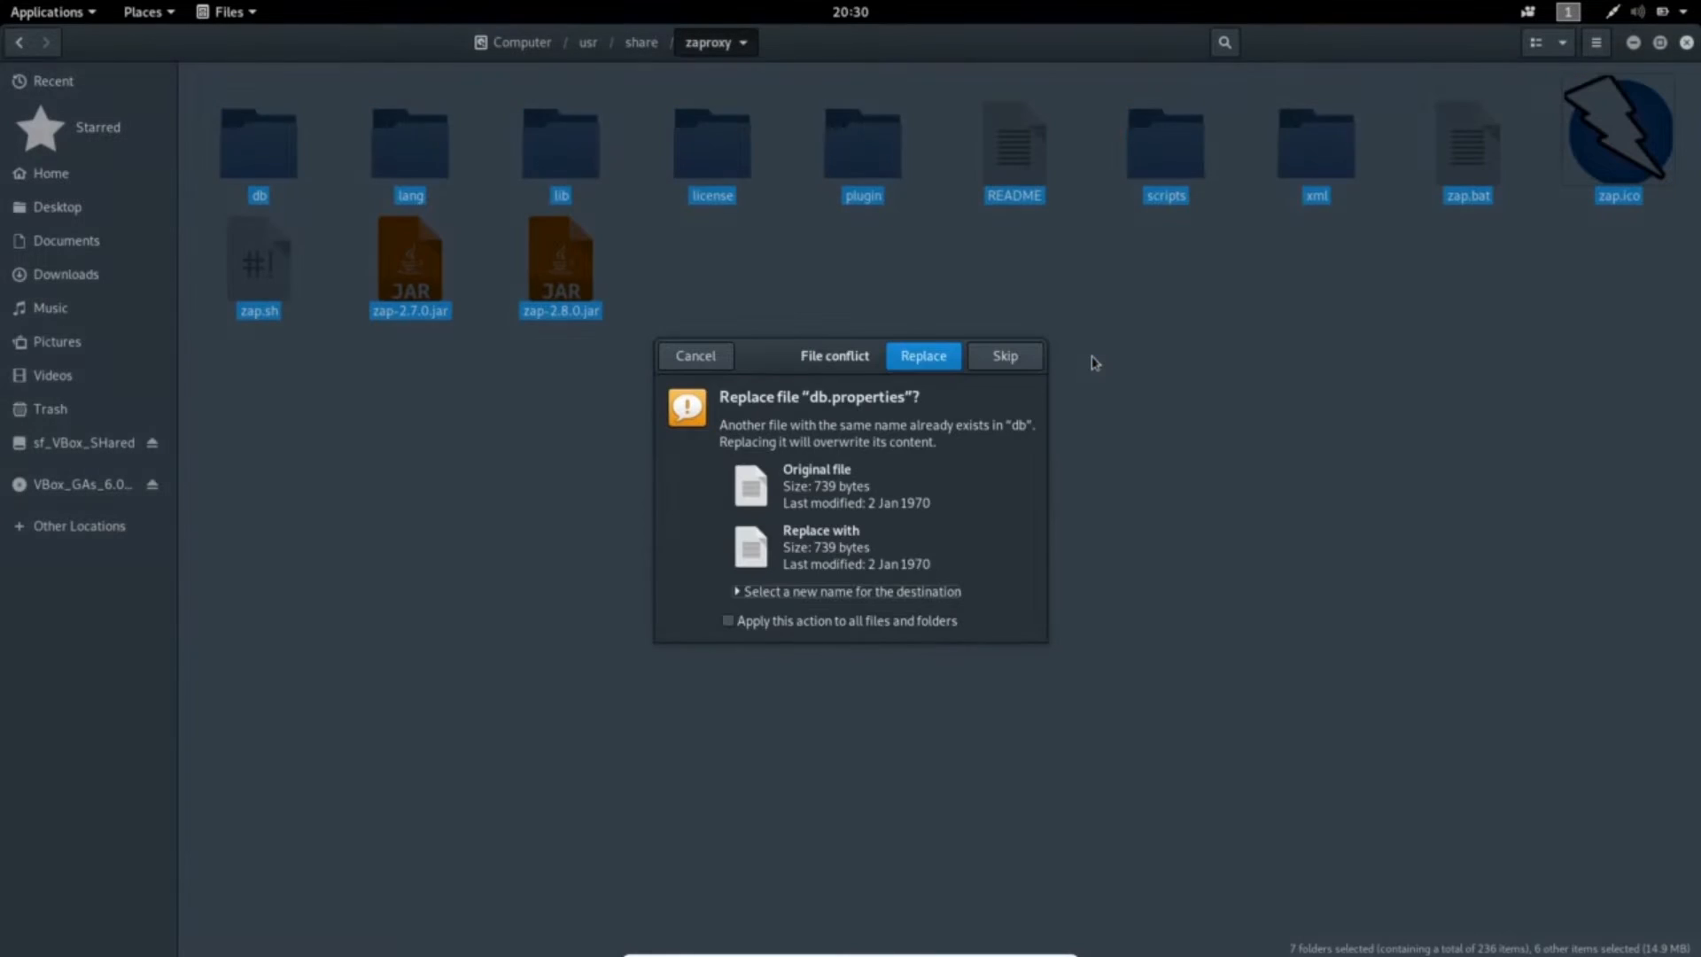
pyautogui.click(729, 624)
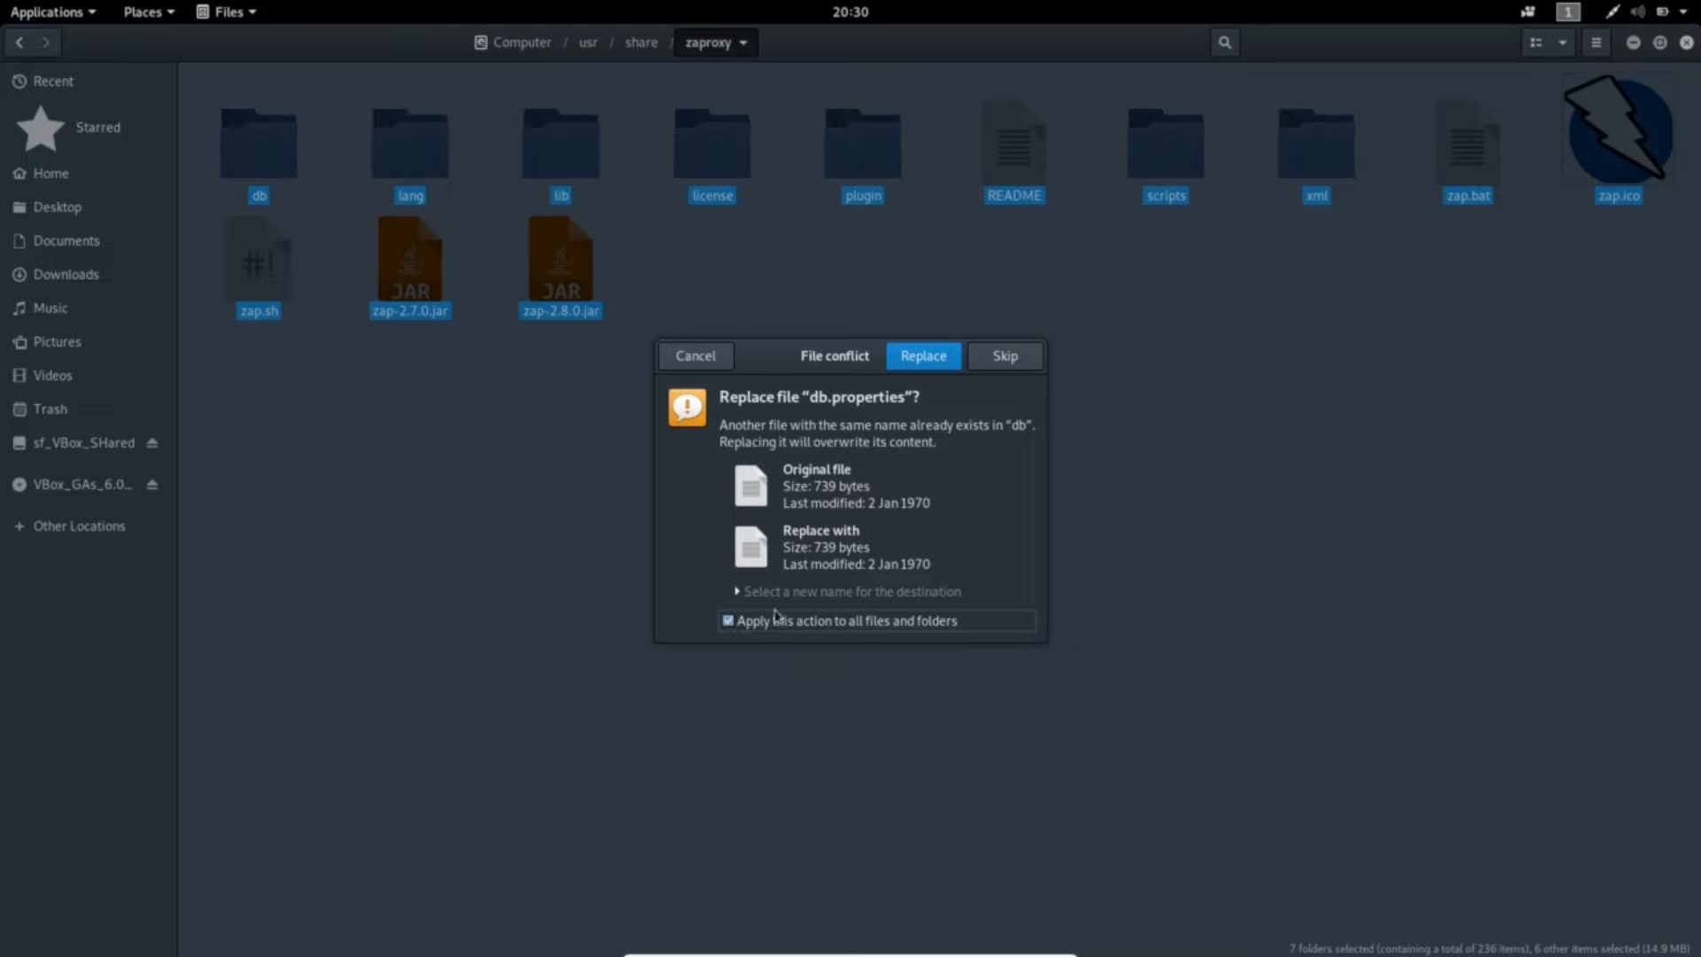
pyautogui.click(922, 359)
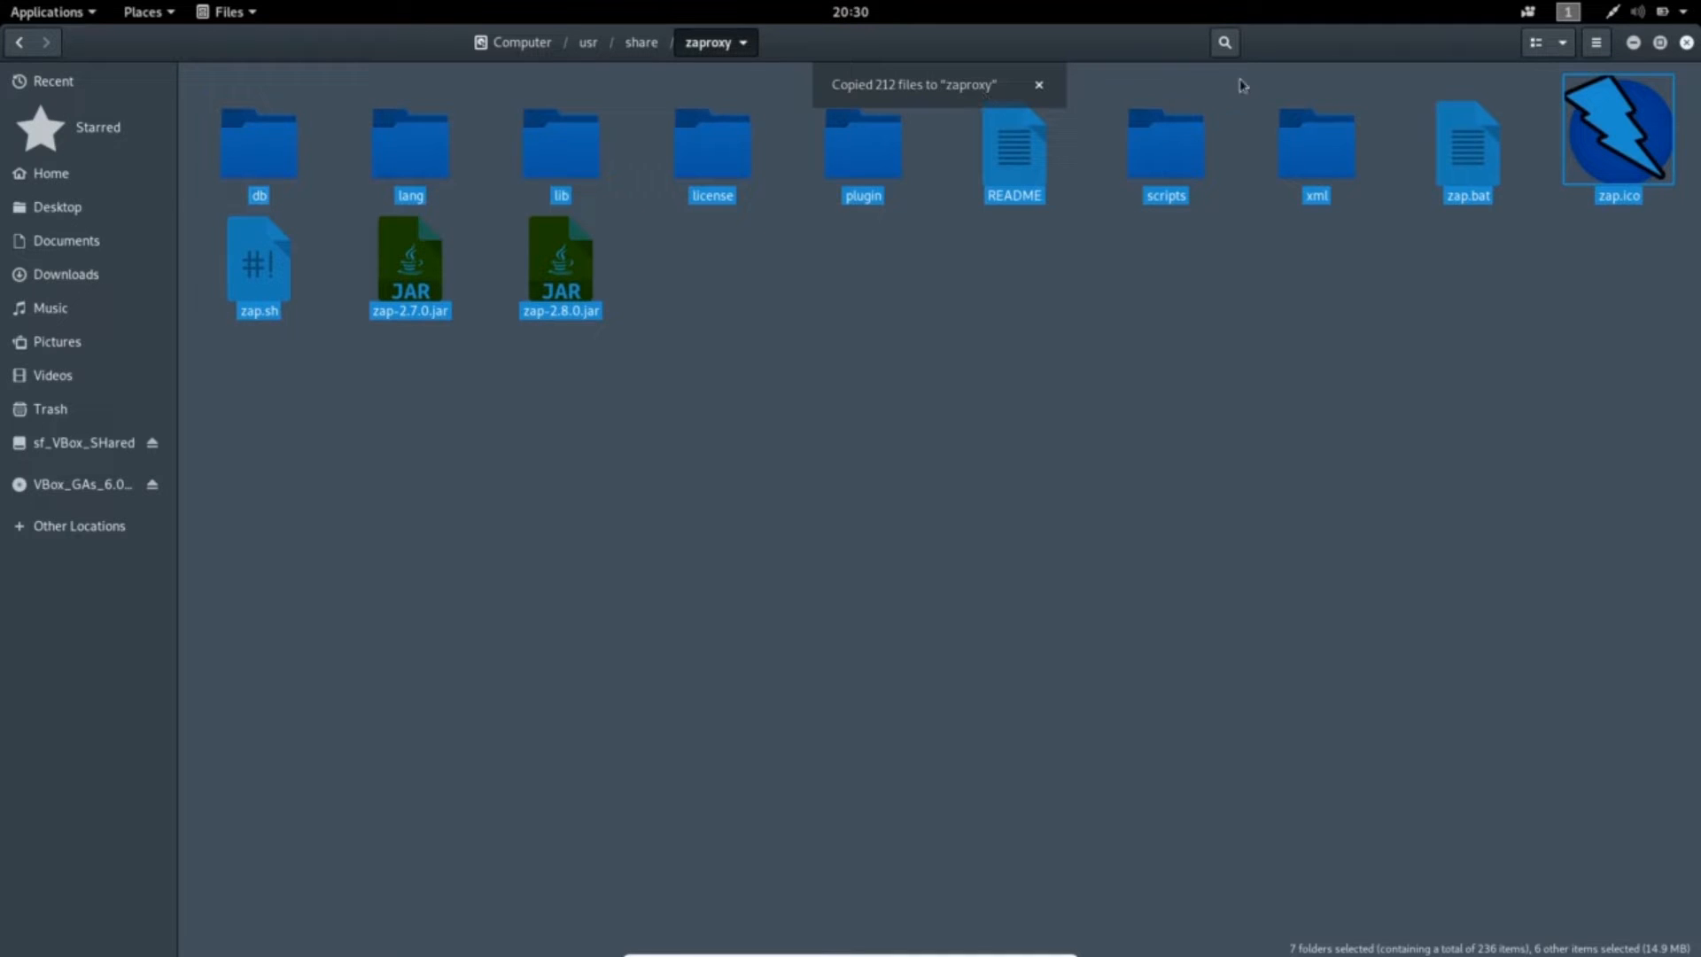
pyautogui.click(1635, 45)
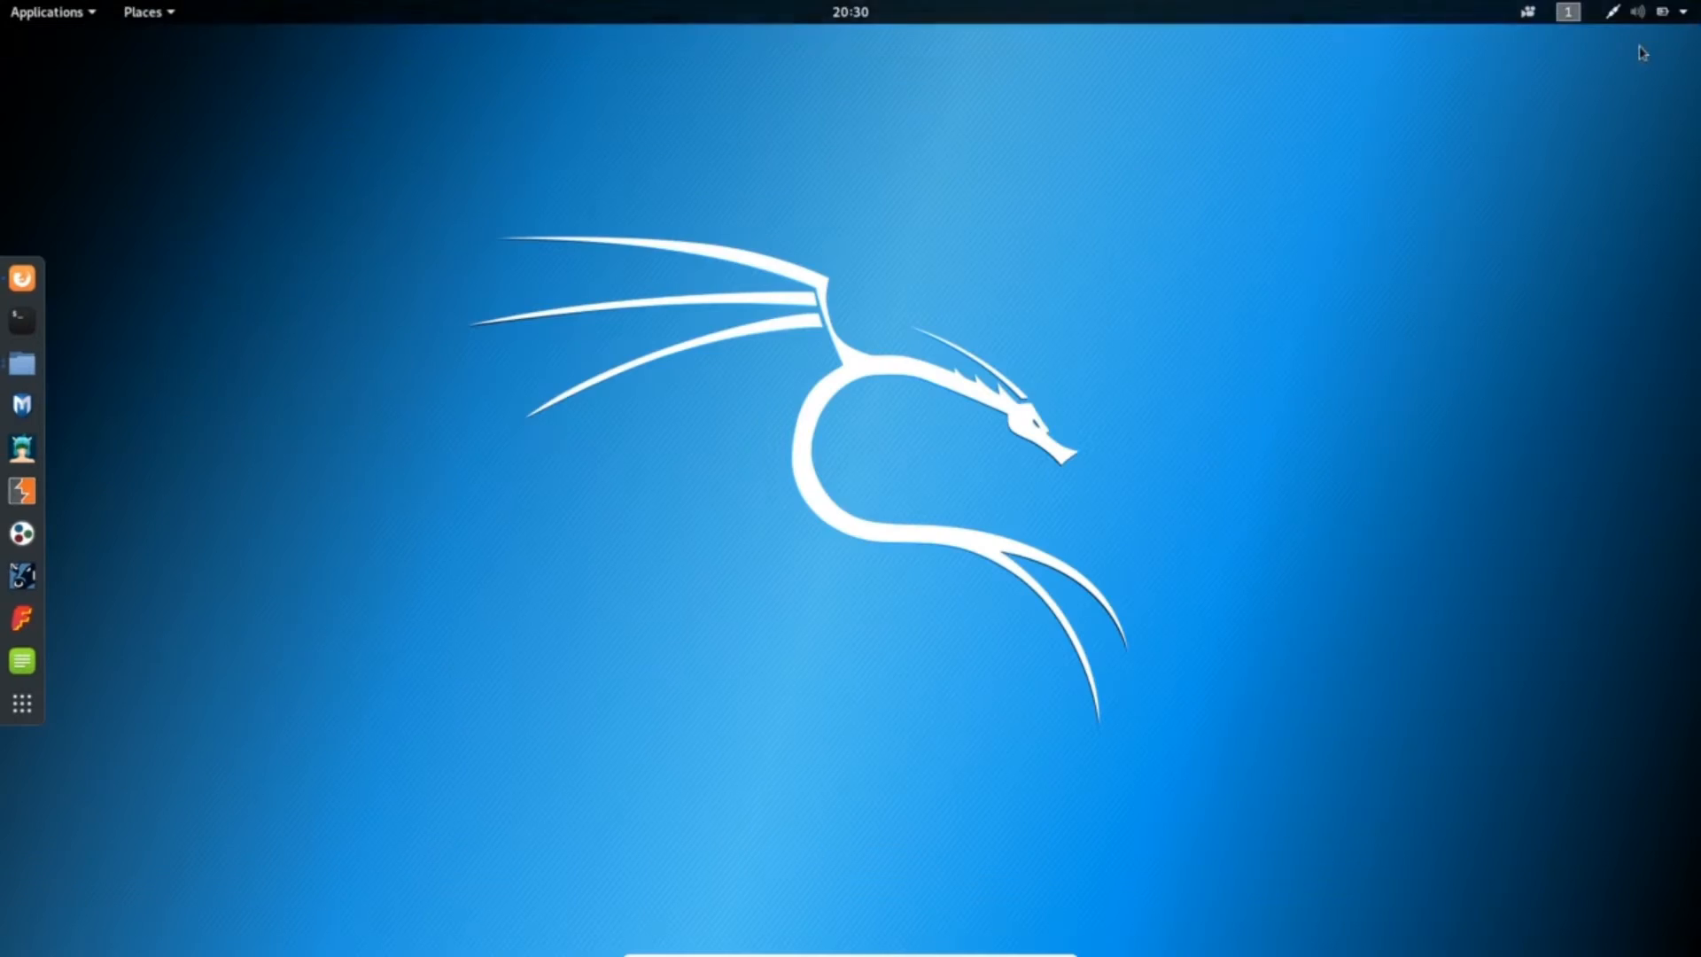
# - Launch owasp-zap from the Web Application Analysis category to check its version, and close it
pyautogui.click(162, 13)
pyautogui.click(80, 18)
pyautogui.click(80, 18)
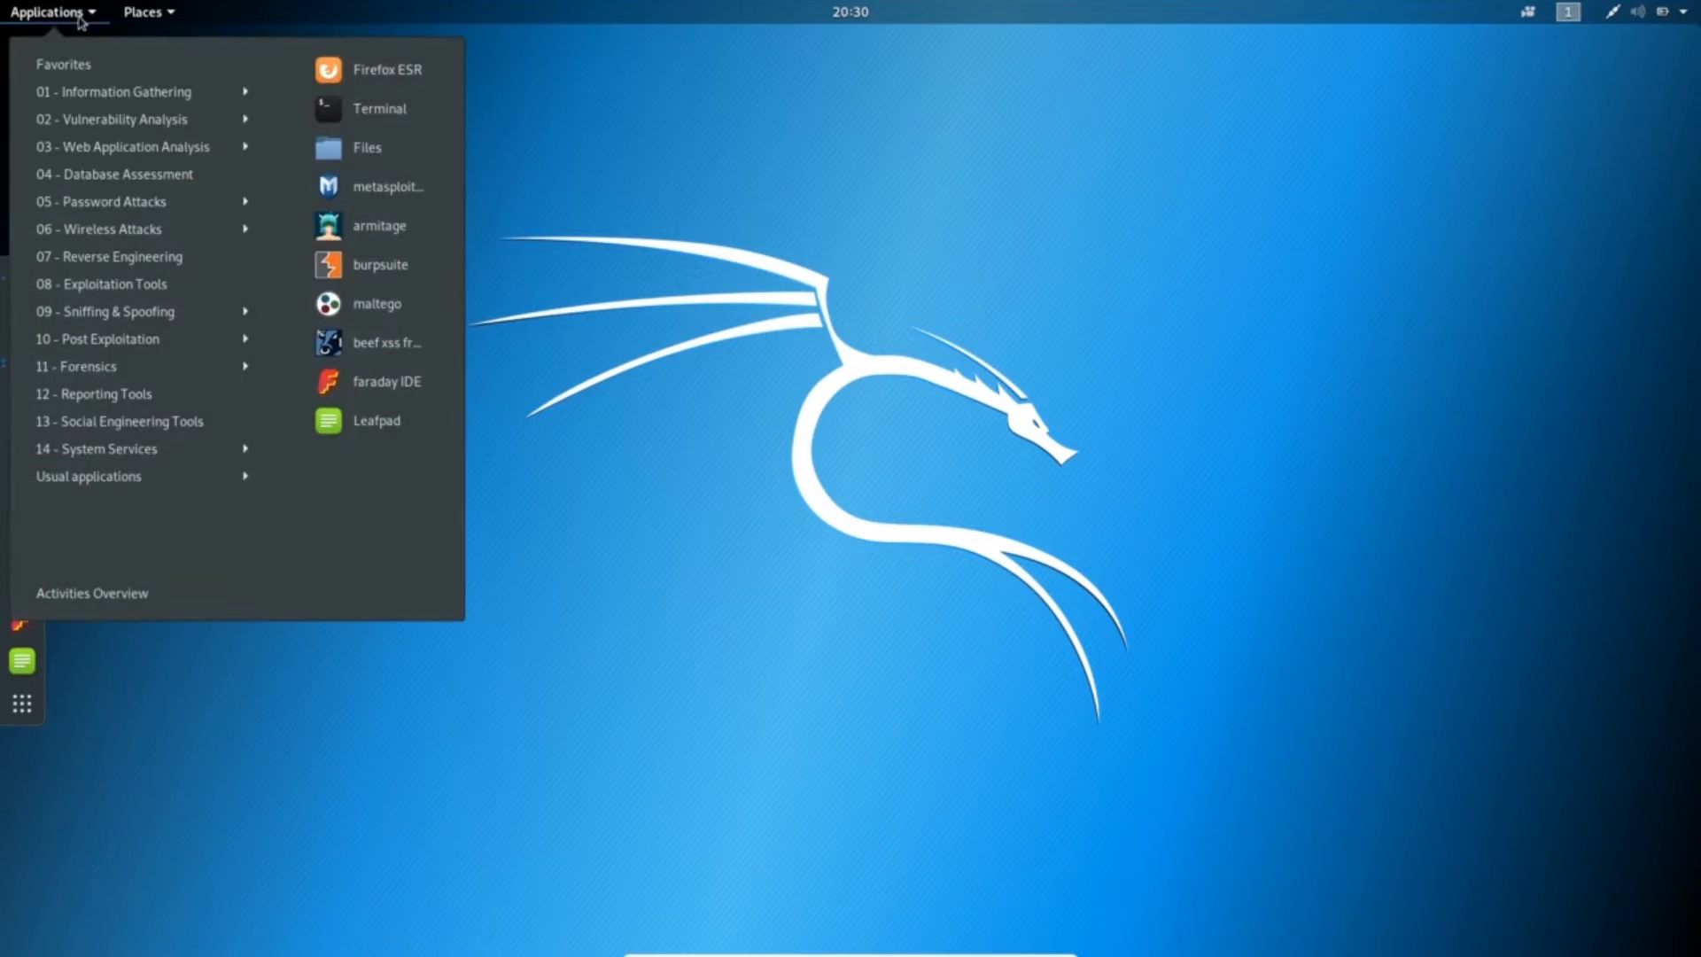
pyautogui.moveTo(89, 147)
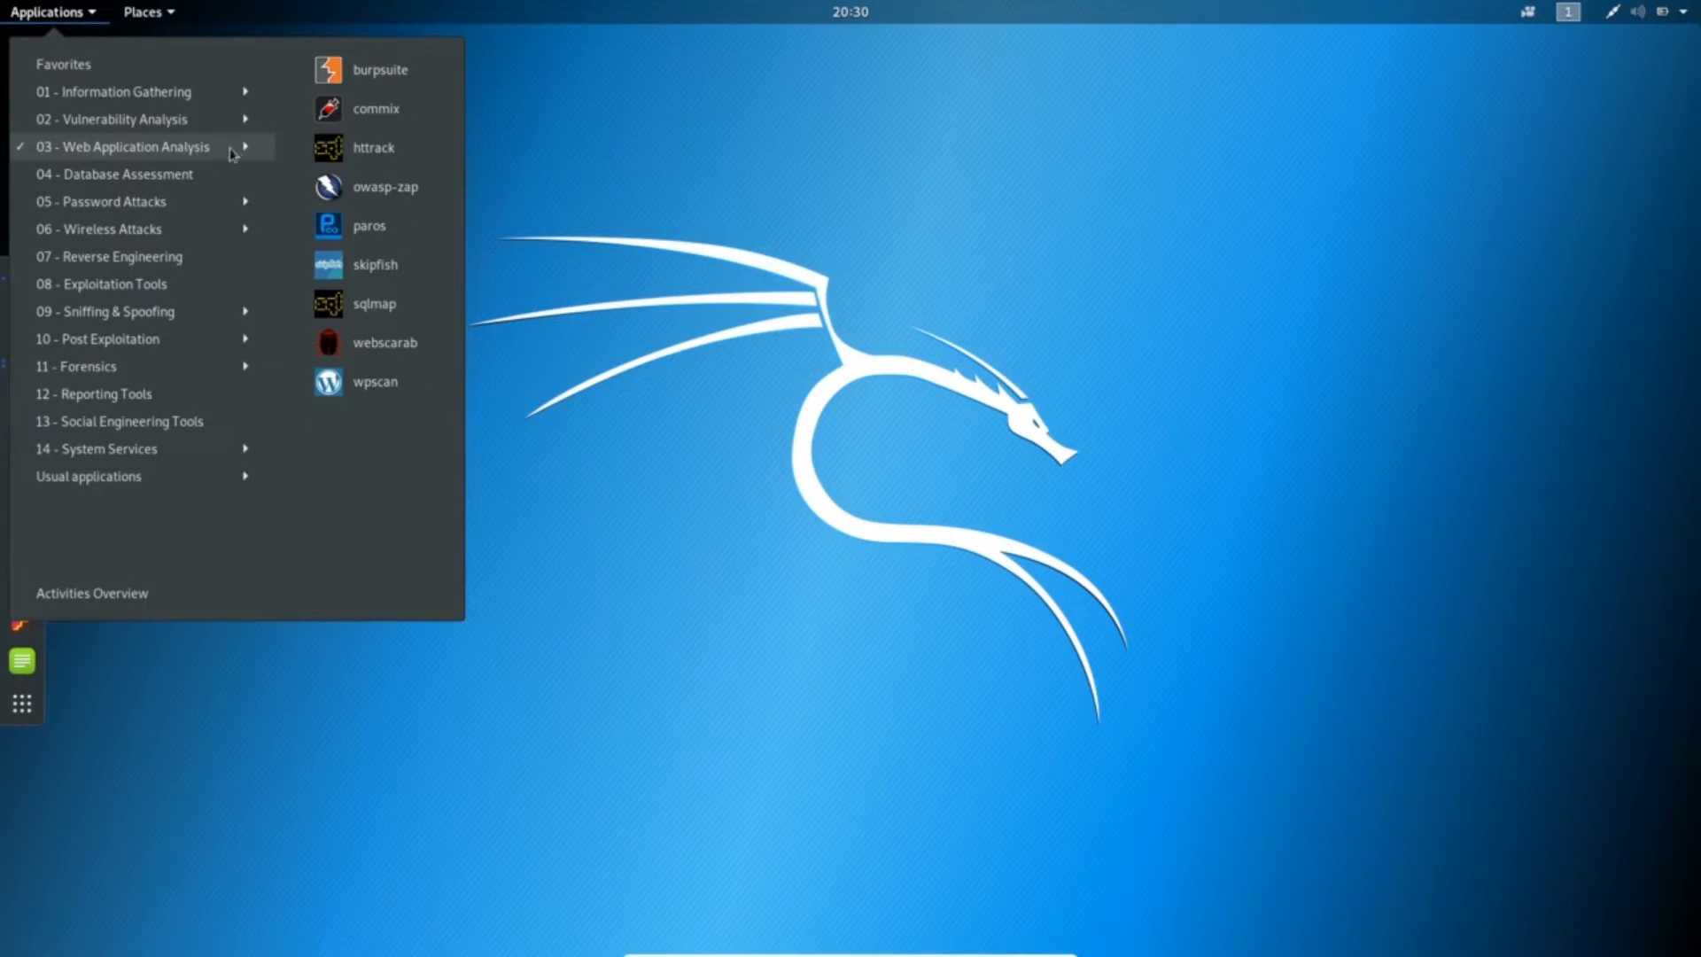
pyautogui.click(410, 190)
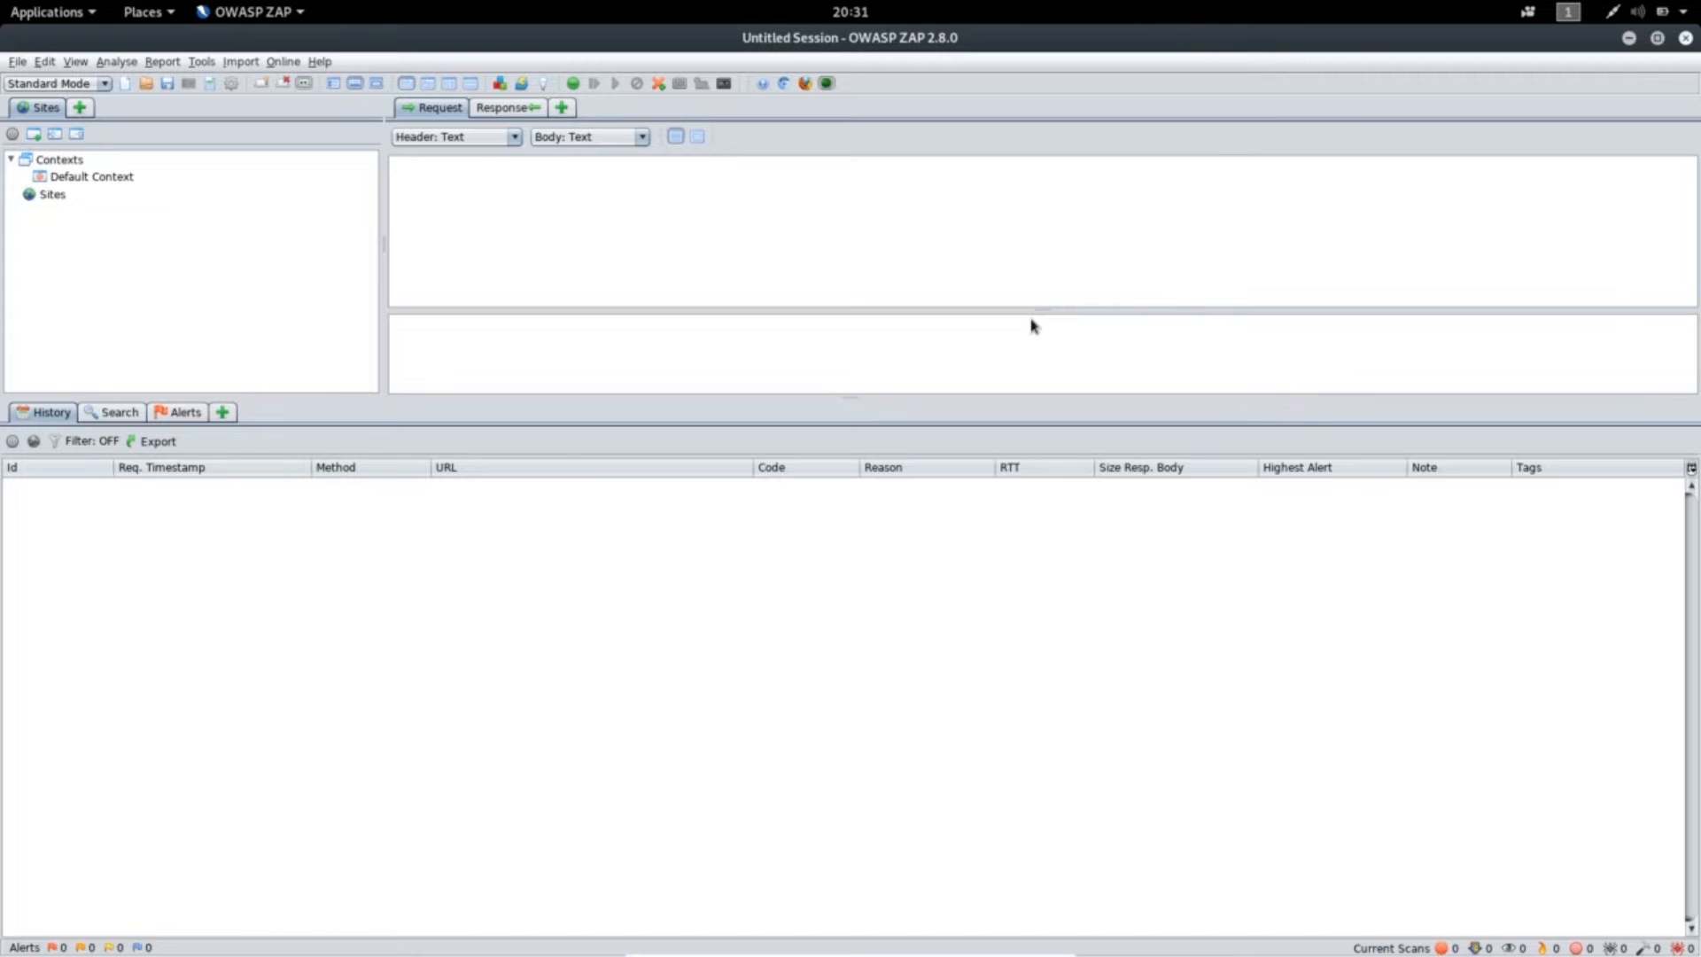
pyautogui.click(1686, 39)
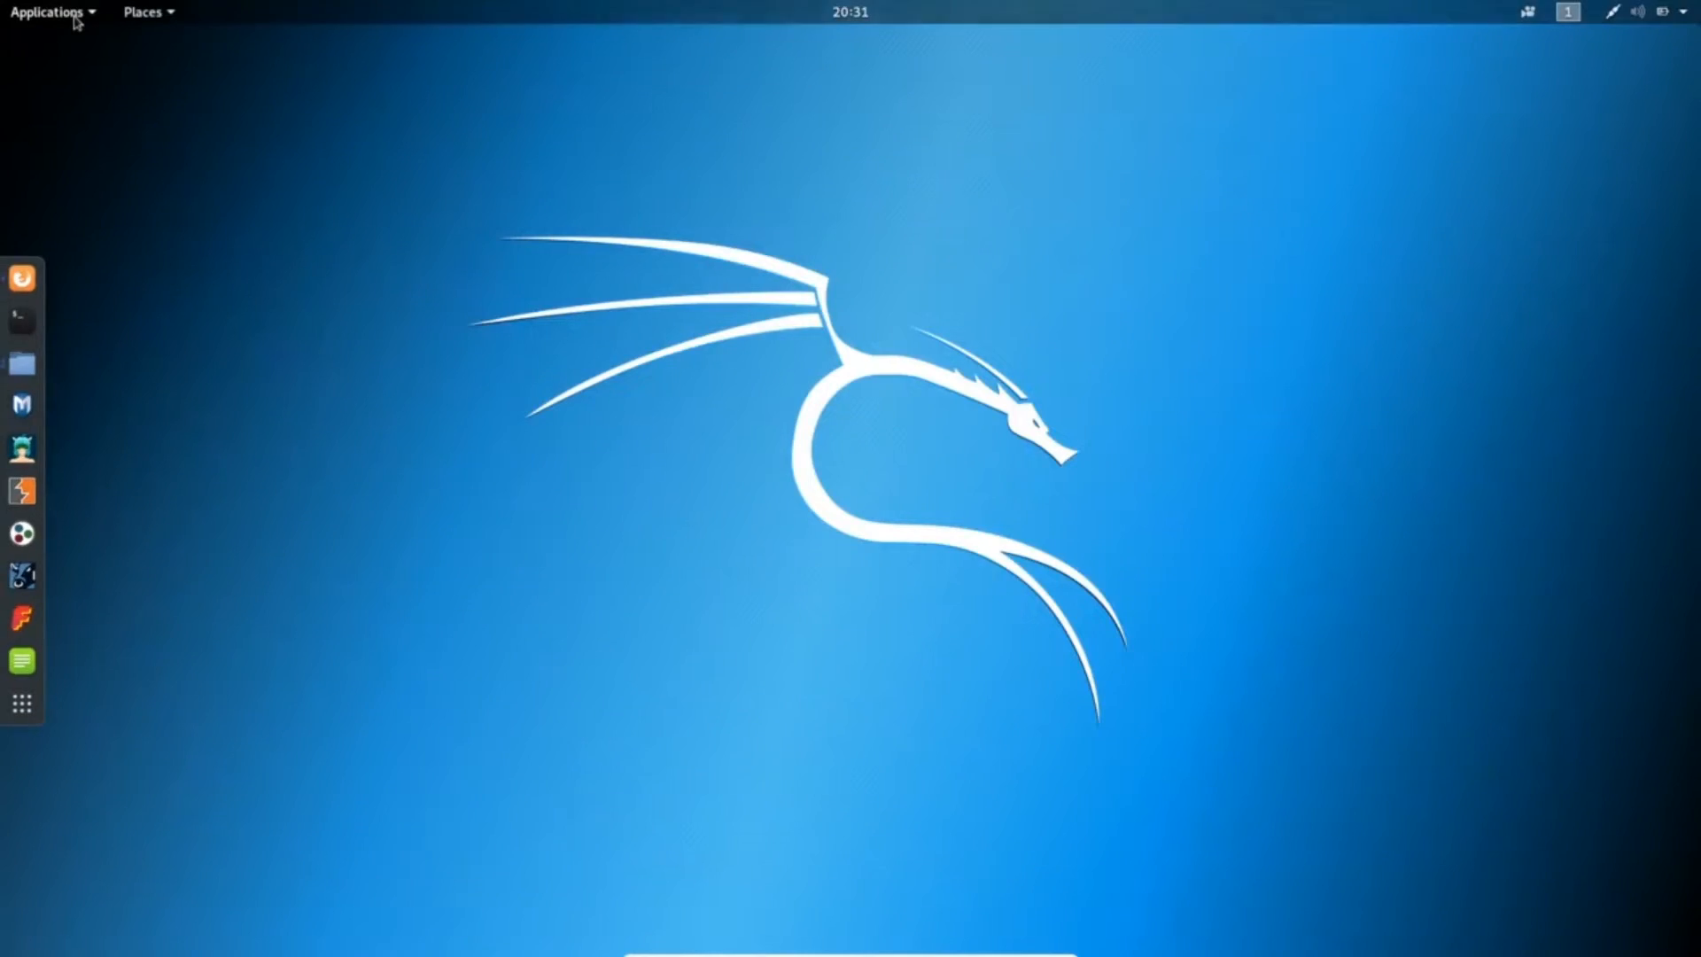
pyautogui.click(75, 16)
pyautogui.moveTo(102, 152)
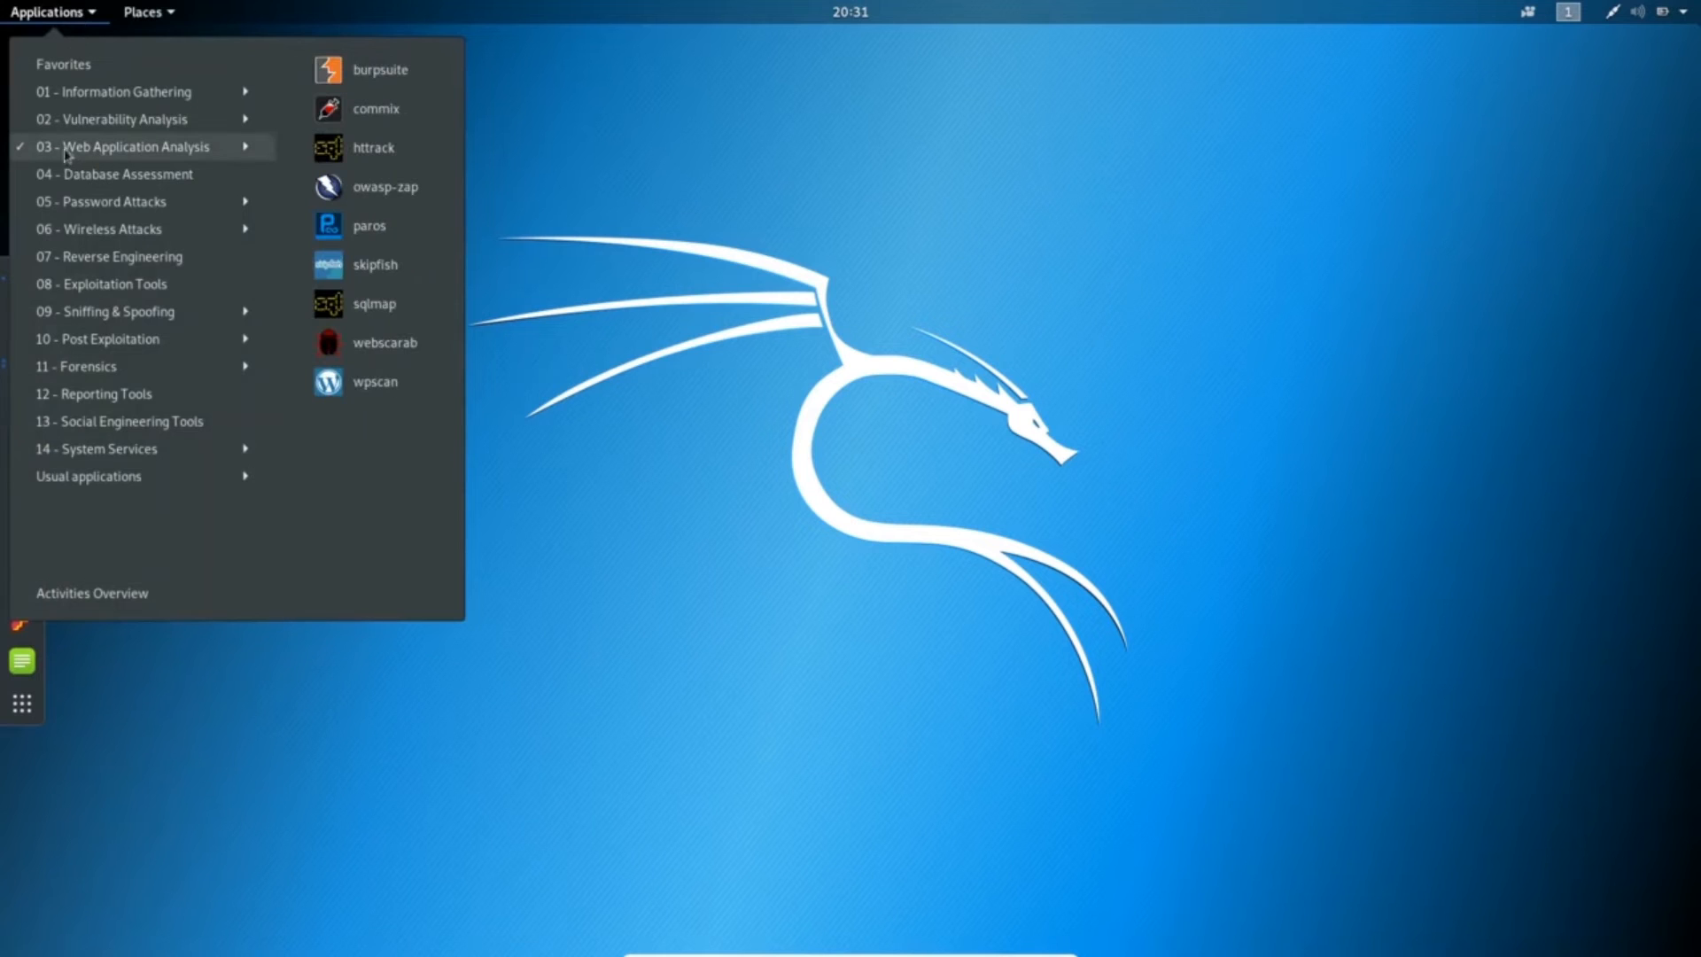
pyautogui.click(726, 172)
# - Launch ZAP from a terminal with the command zaproxy and minimize the terminal window
pyautogui.click(22, 320)
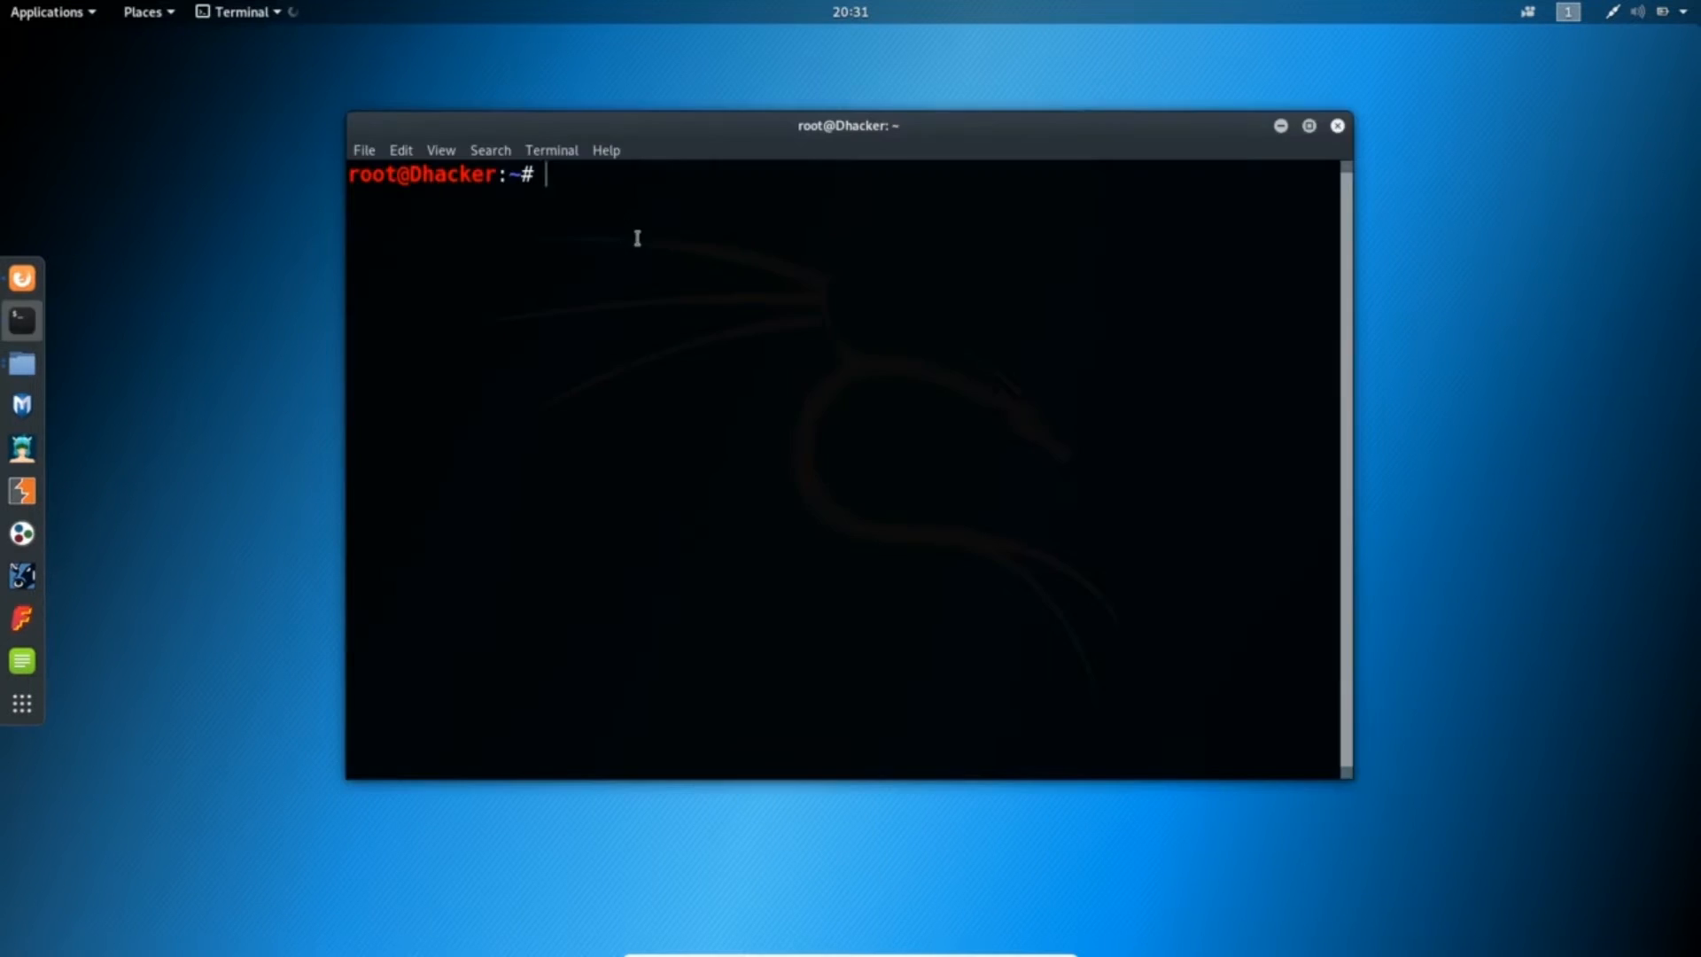
pyautogui.write('zaproxy')
pyautogui.press('Return')
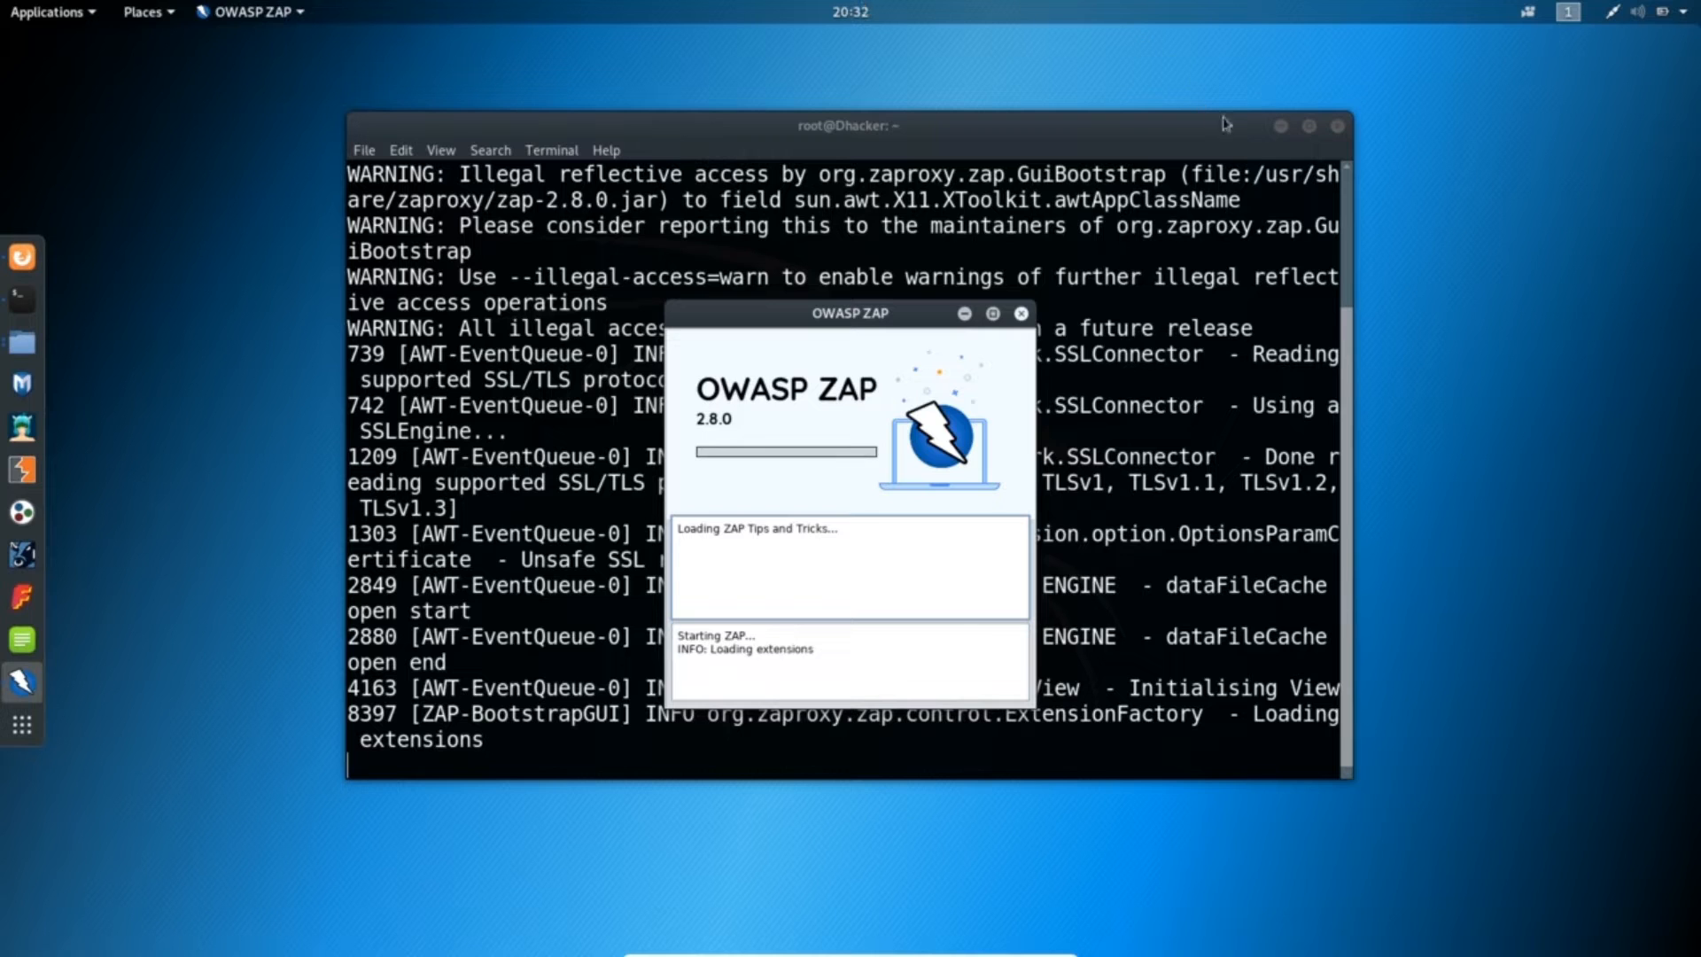
pyautogui.click(1281, 126)
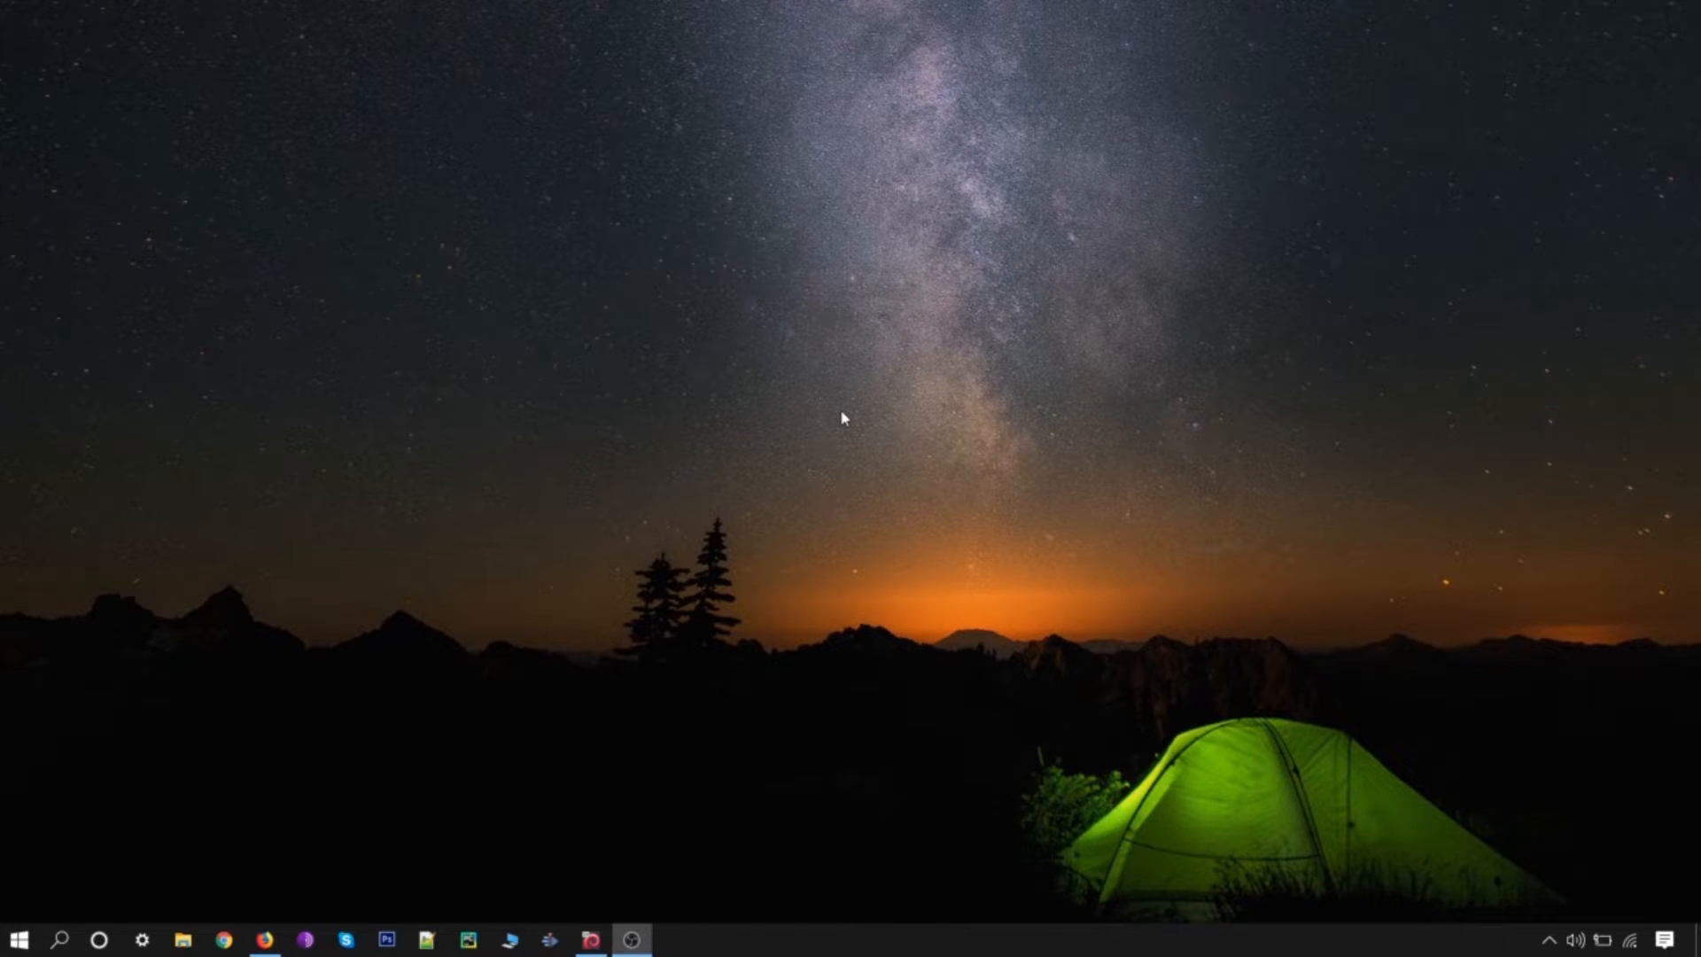
# - In Firefox on Windows, search for "zaproxy org" and go through the ZAP website to its downloads page
pyautogui.click(271, 950)
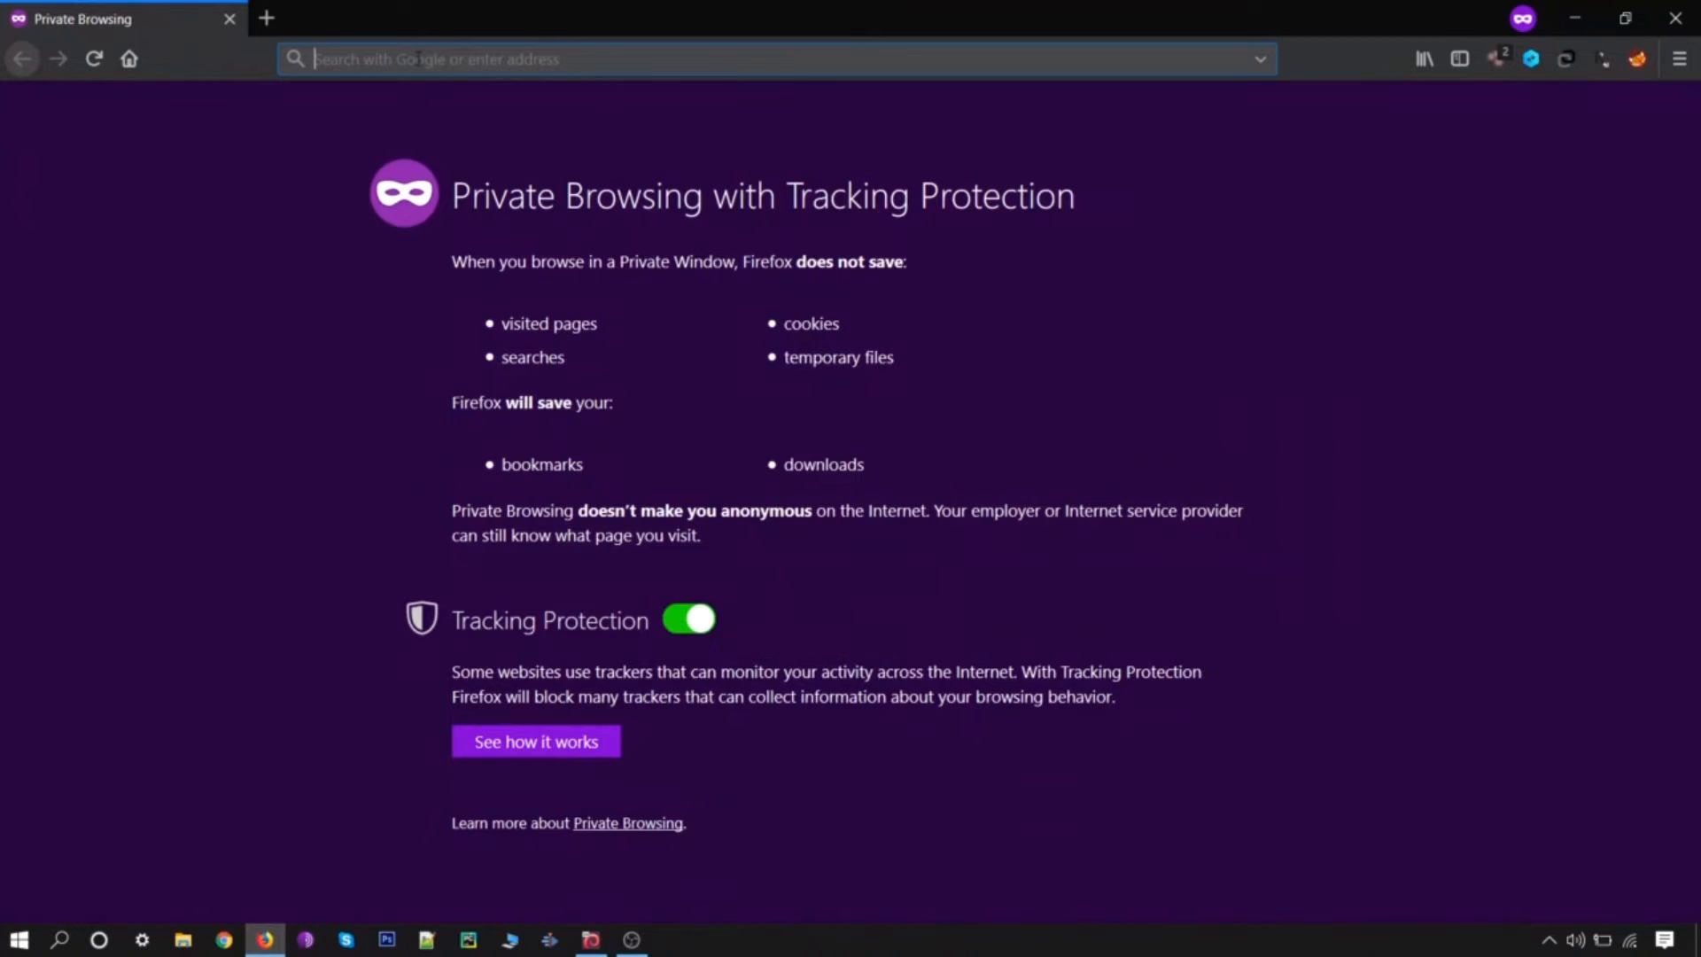
pyautogui.write('zap')
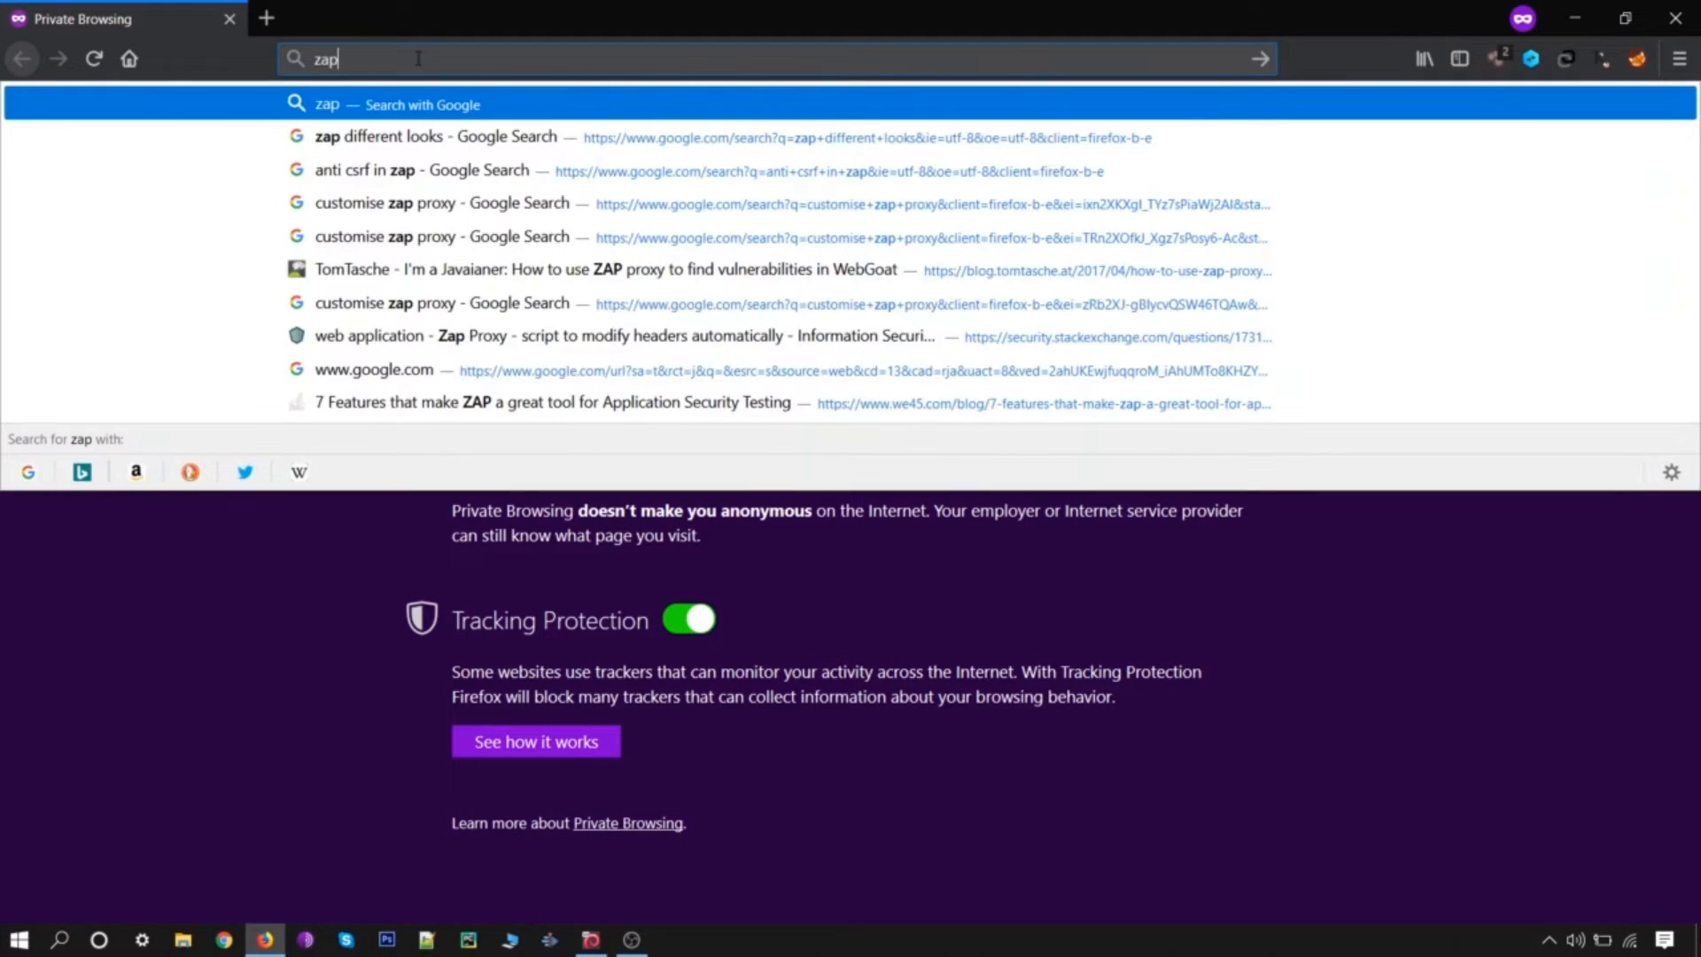
pyautogui.write('roxy')
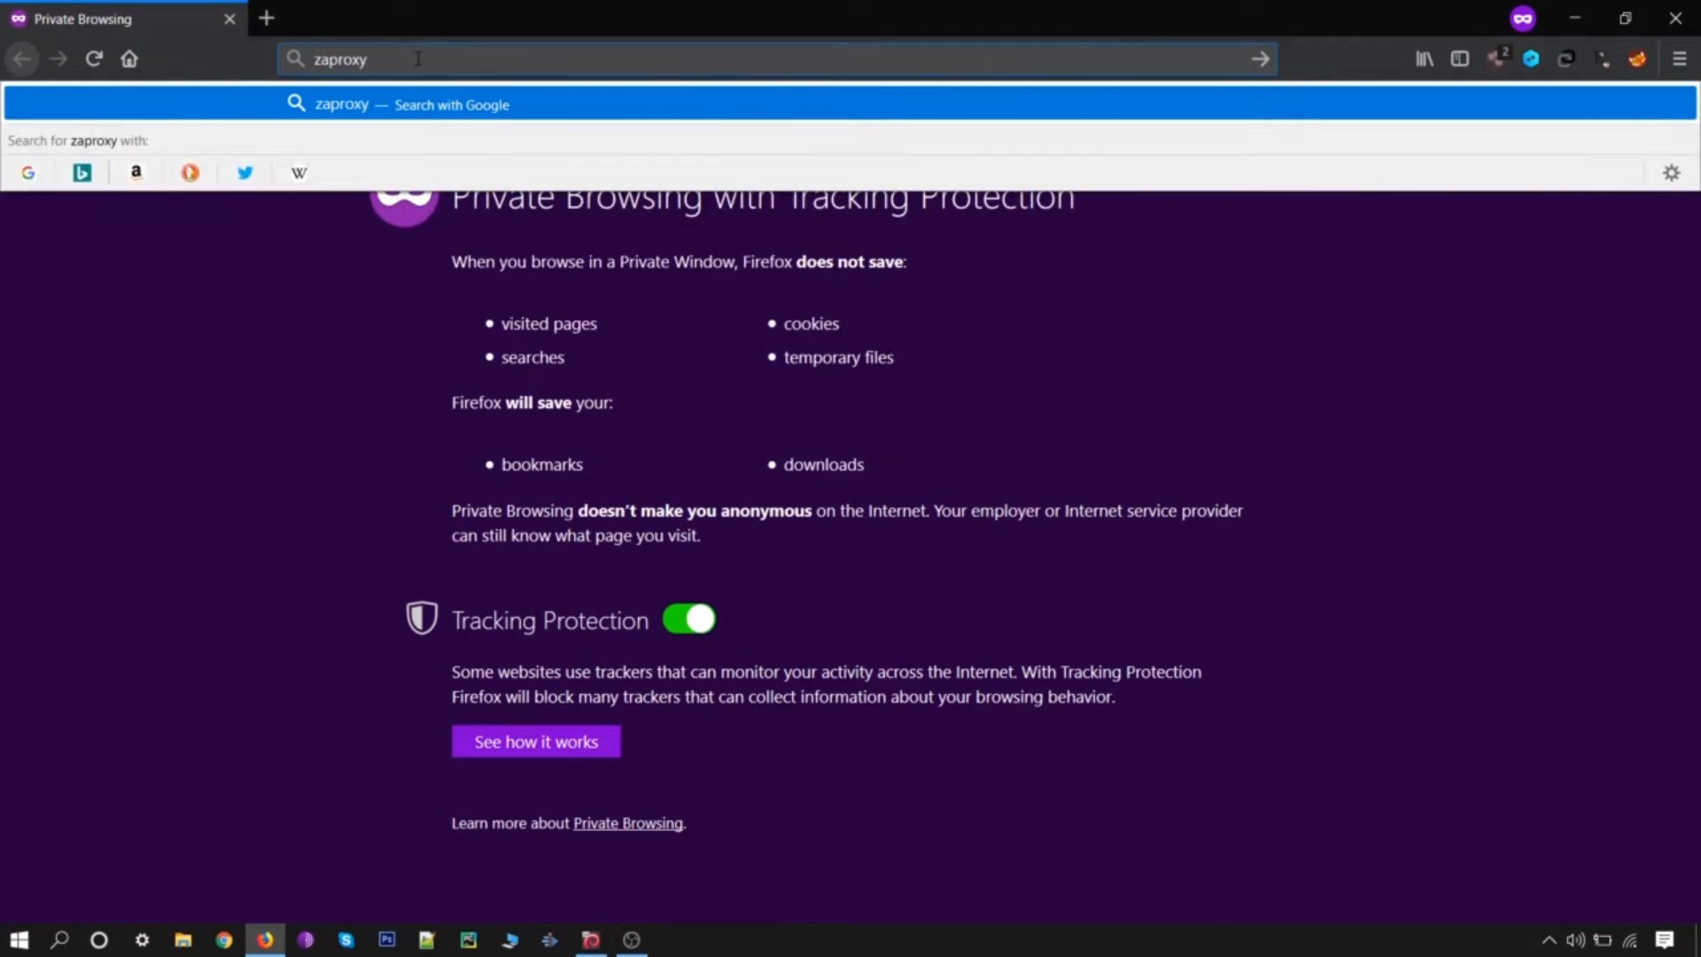
pyautogui.write(' org')
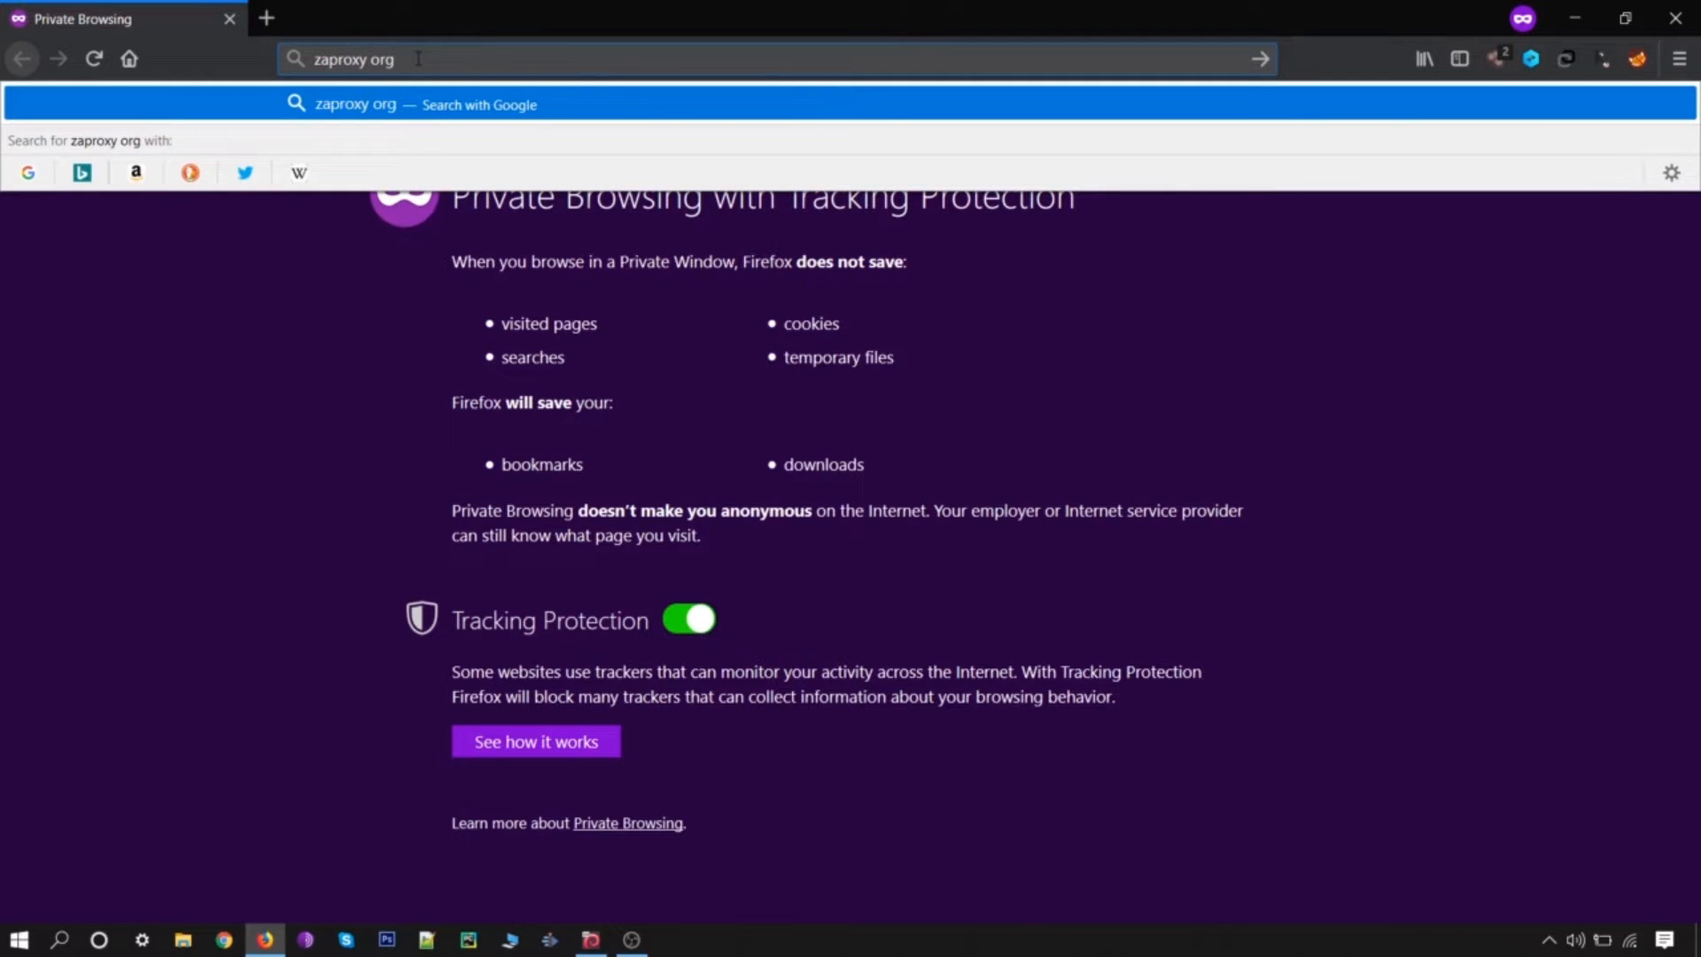
pyautogui.press('Return')
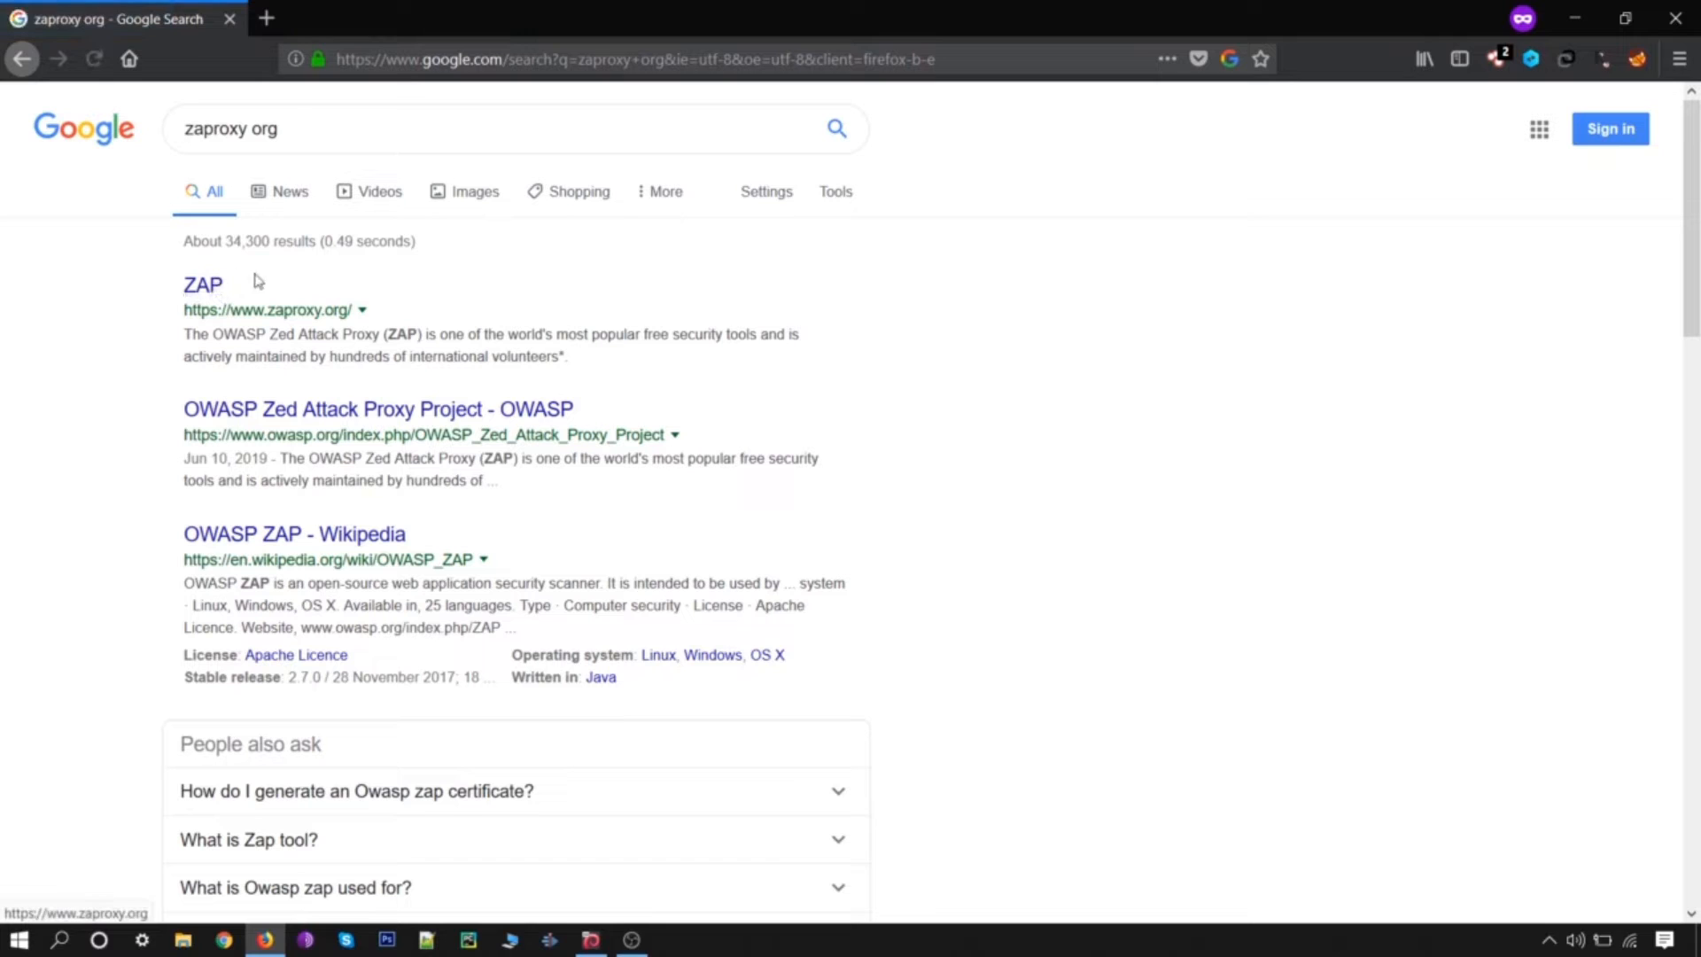
pyautogui.click(198, 292)
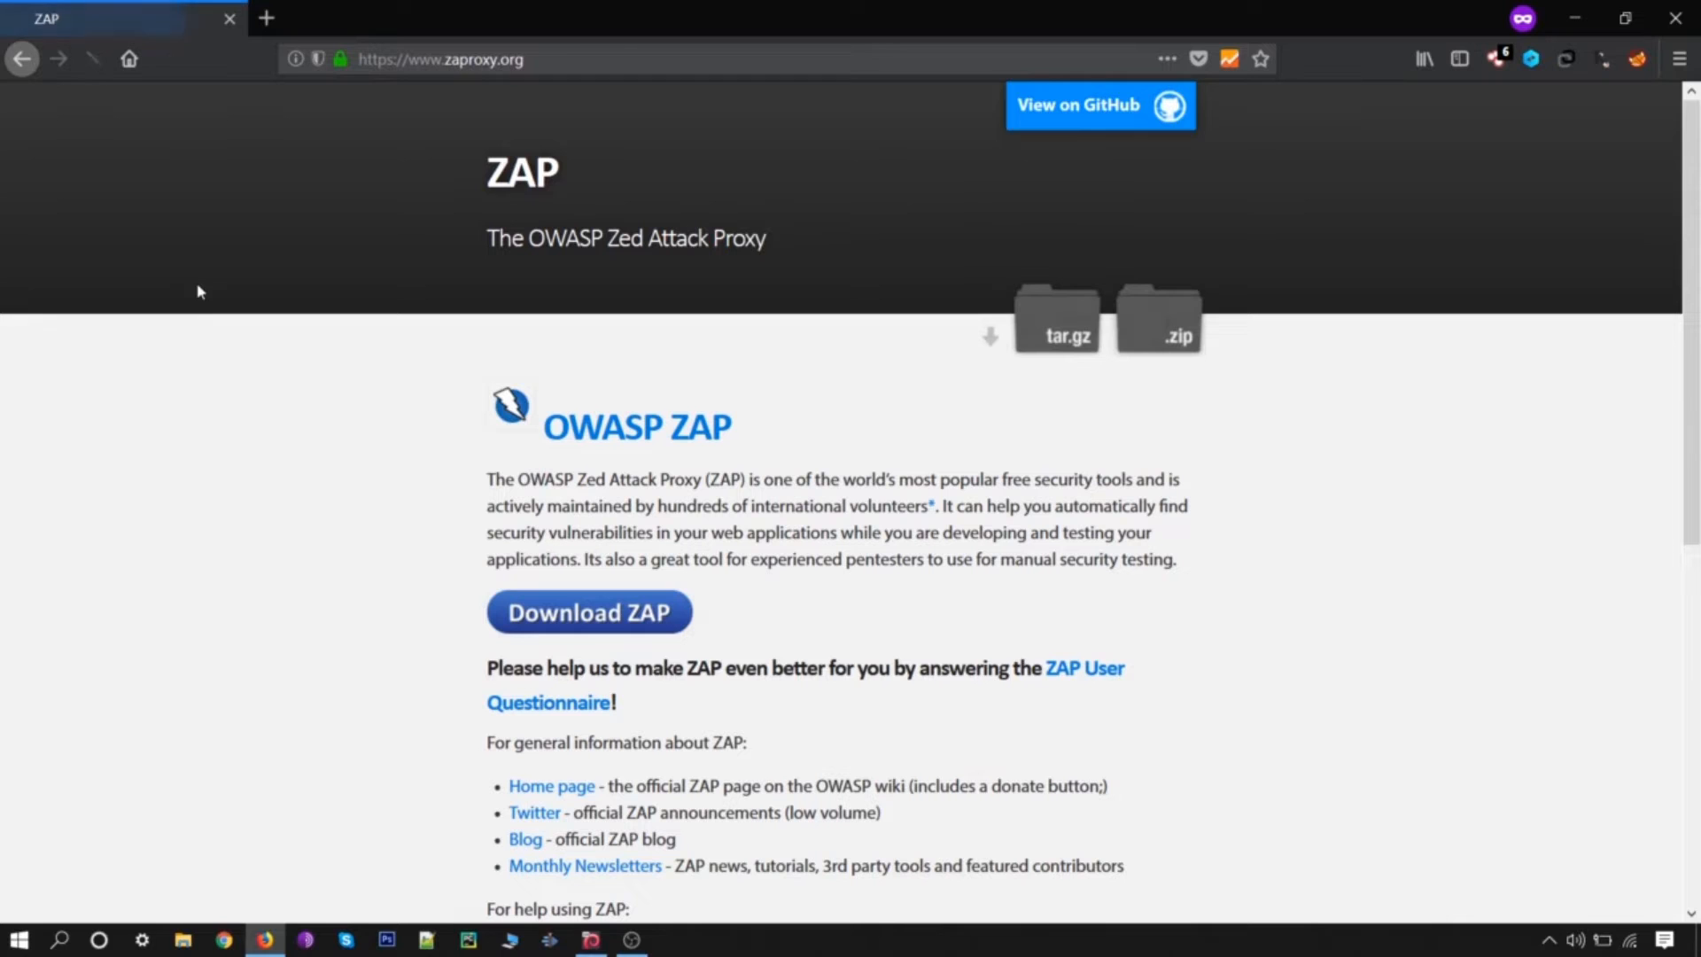
pyautogui.click(580, 613)
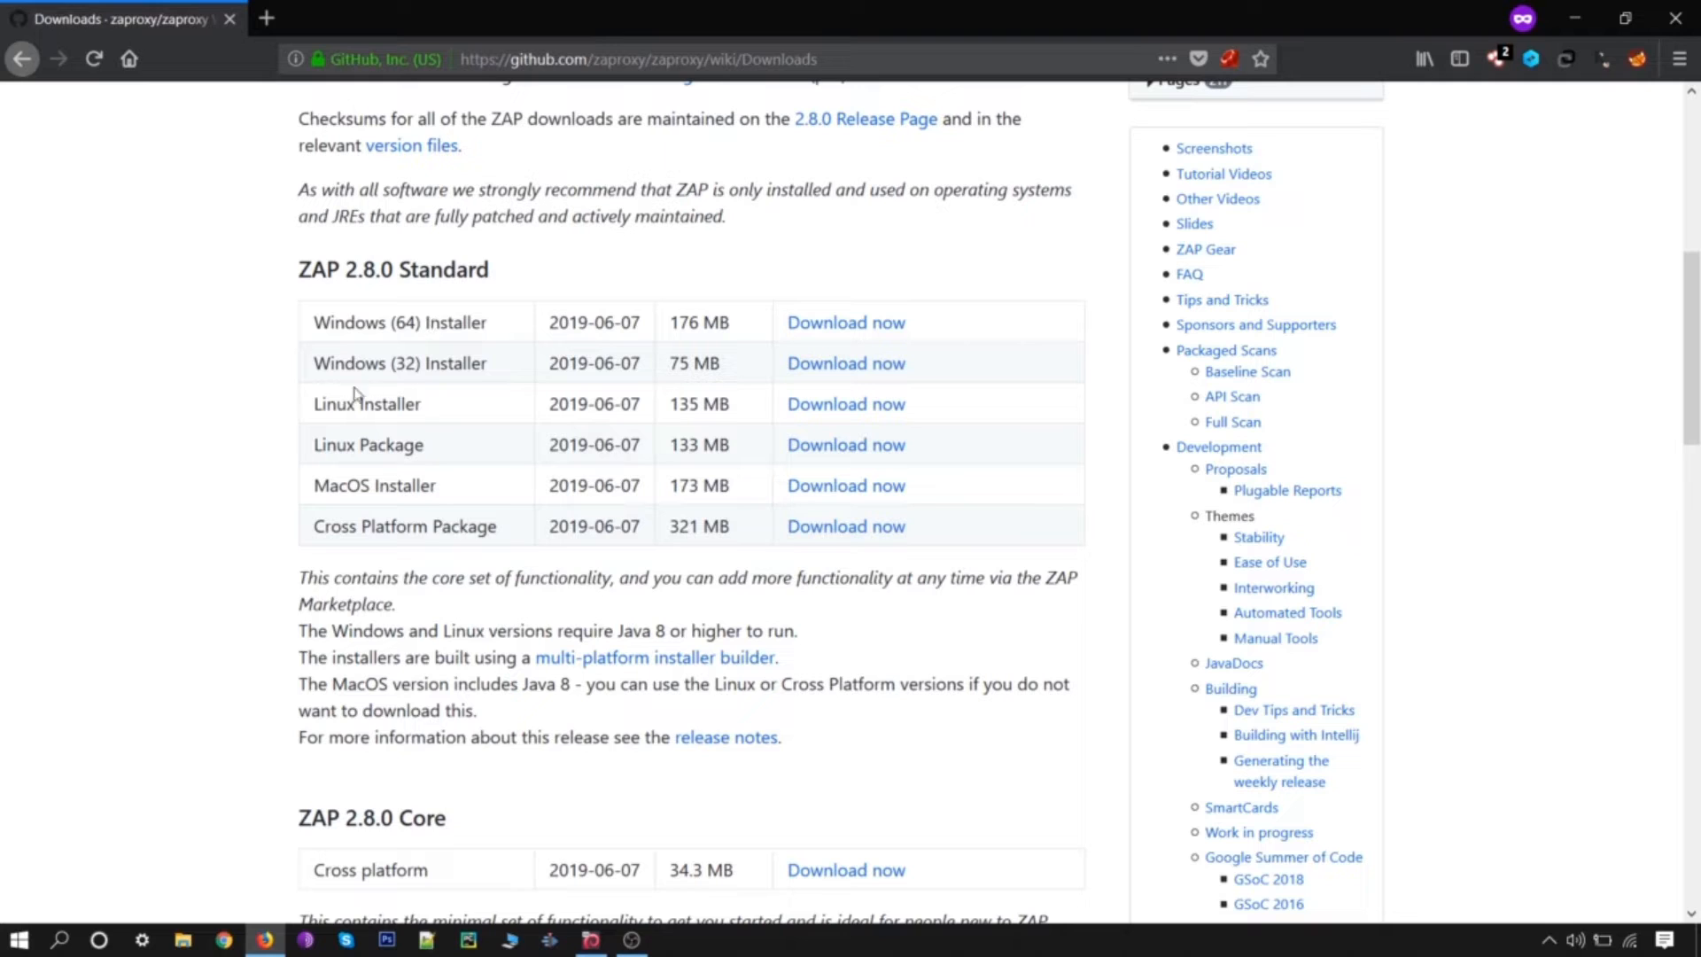
# - Run dxdiag on Windows to check whether the operating system is 32-bit or 64-bit, and close the diagnostic tool
pyautogui.click(62, 939)
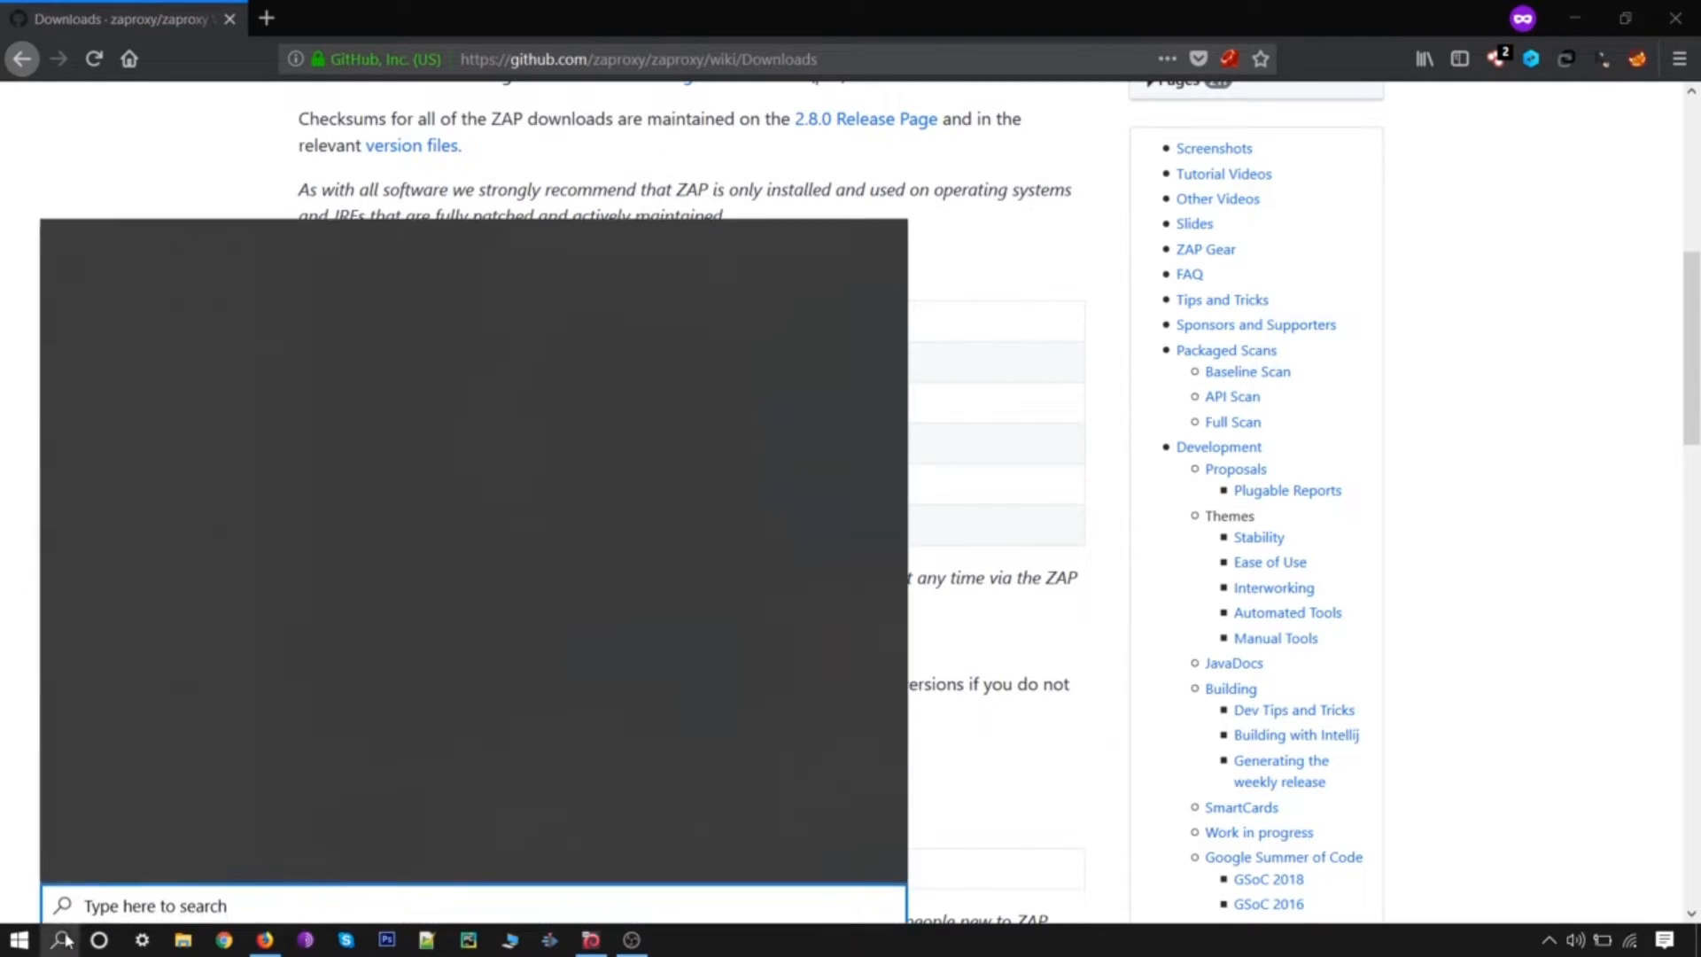
pyautogui.write('run')
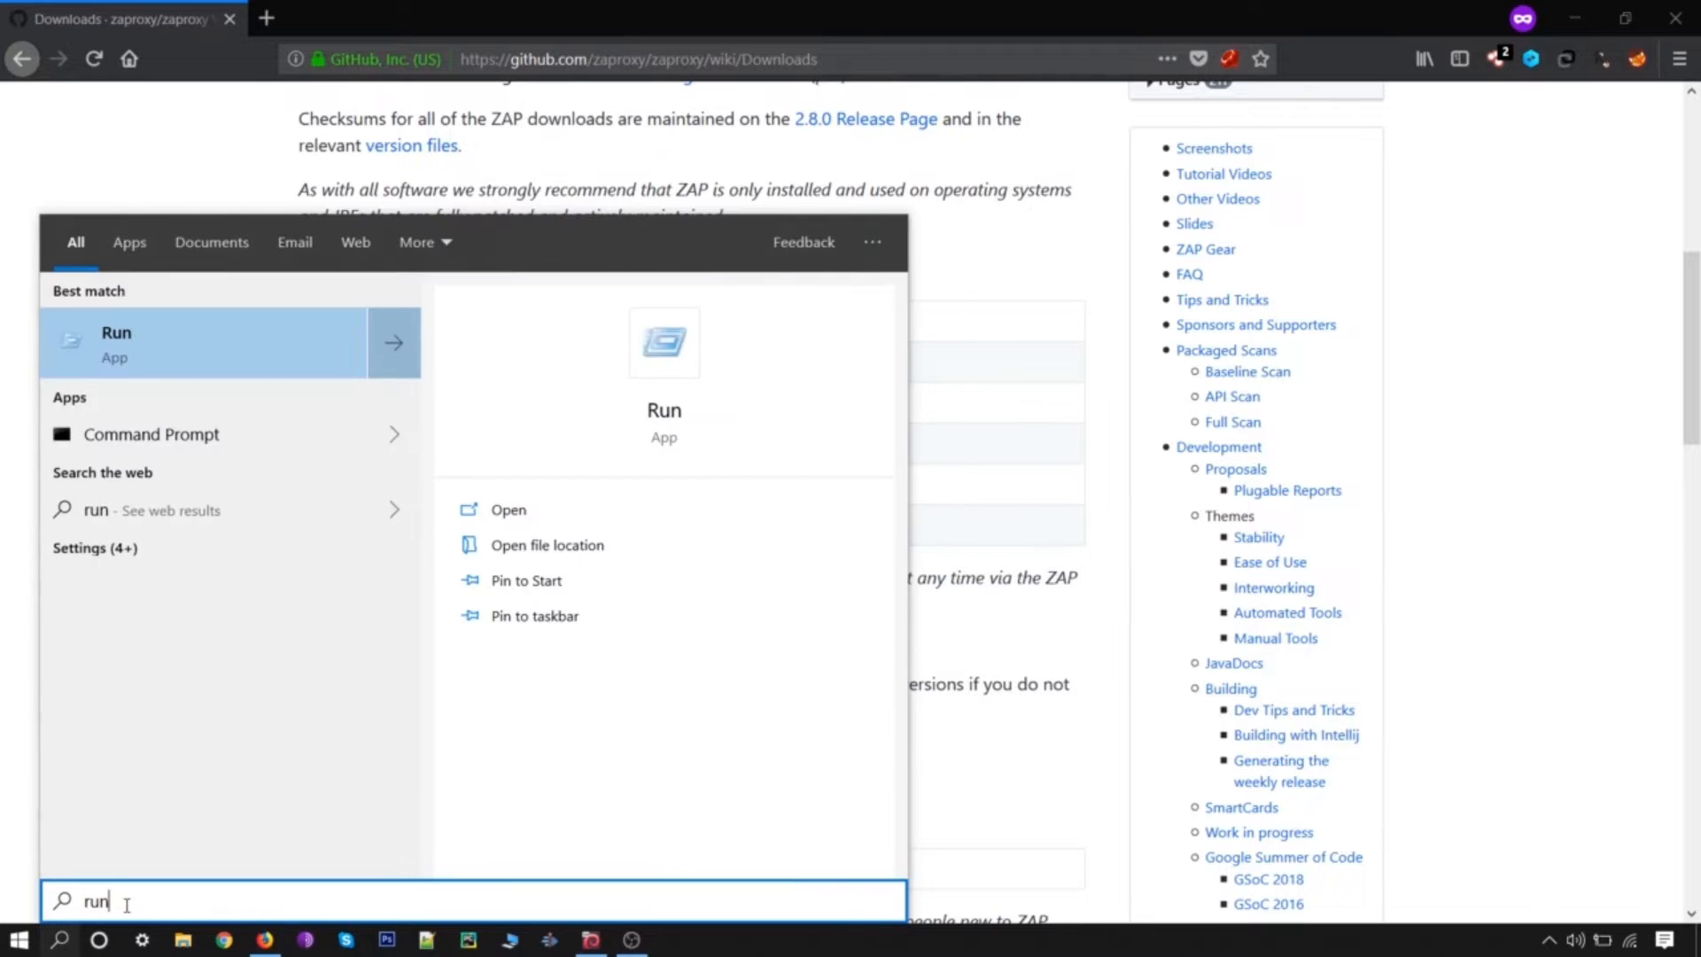
pyautogui.press('Return')
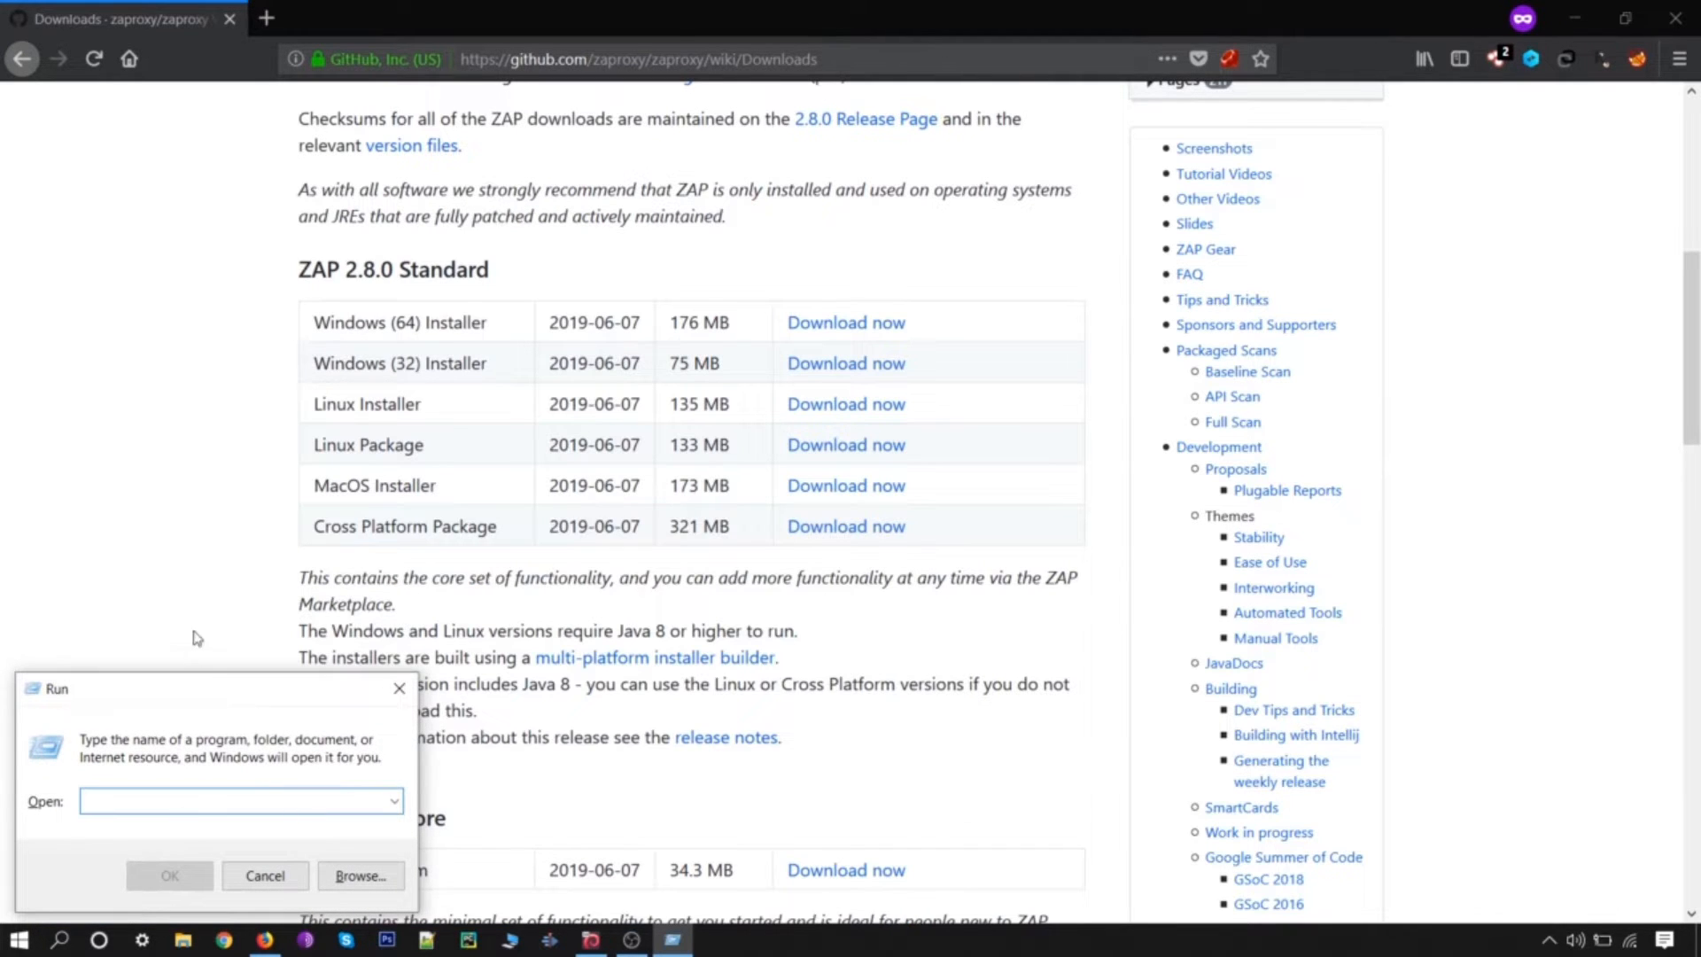
pyautogui.moveTo(191, 694); pyautogui.dragTo(744, 275)
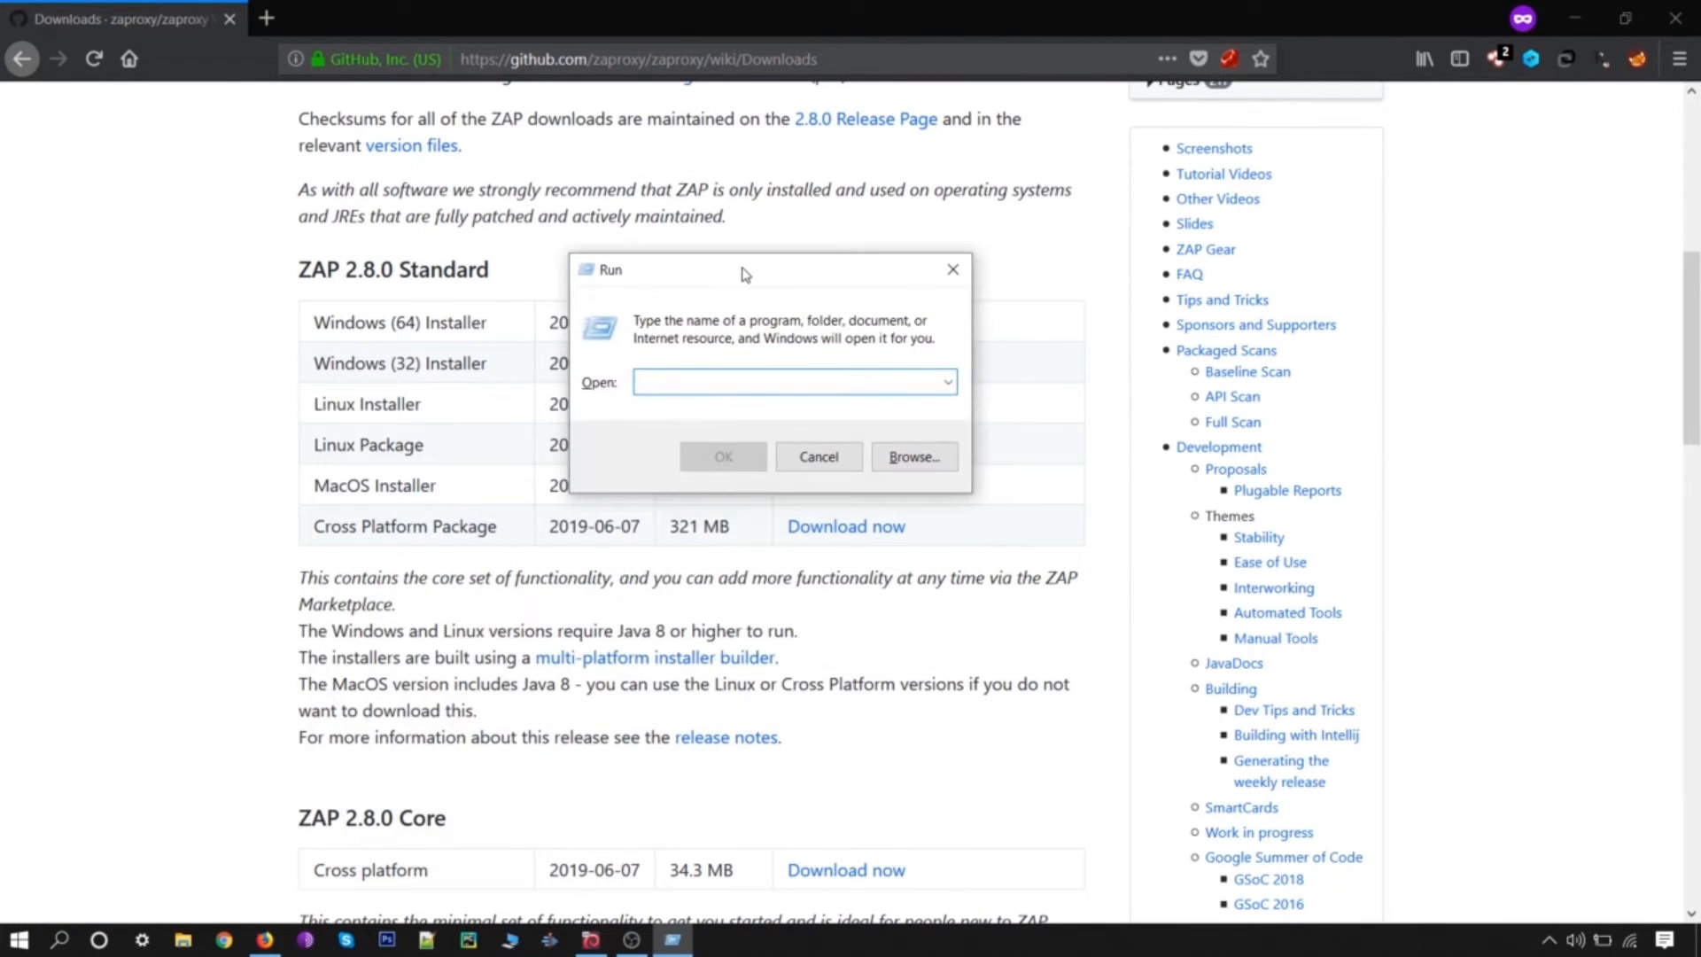
pyautogui.write('dxdiag')
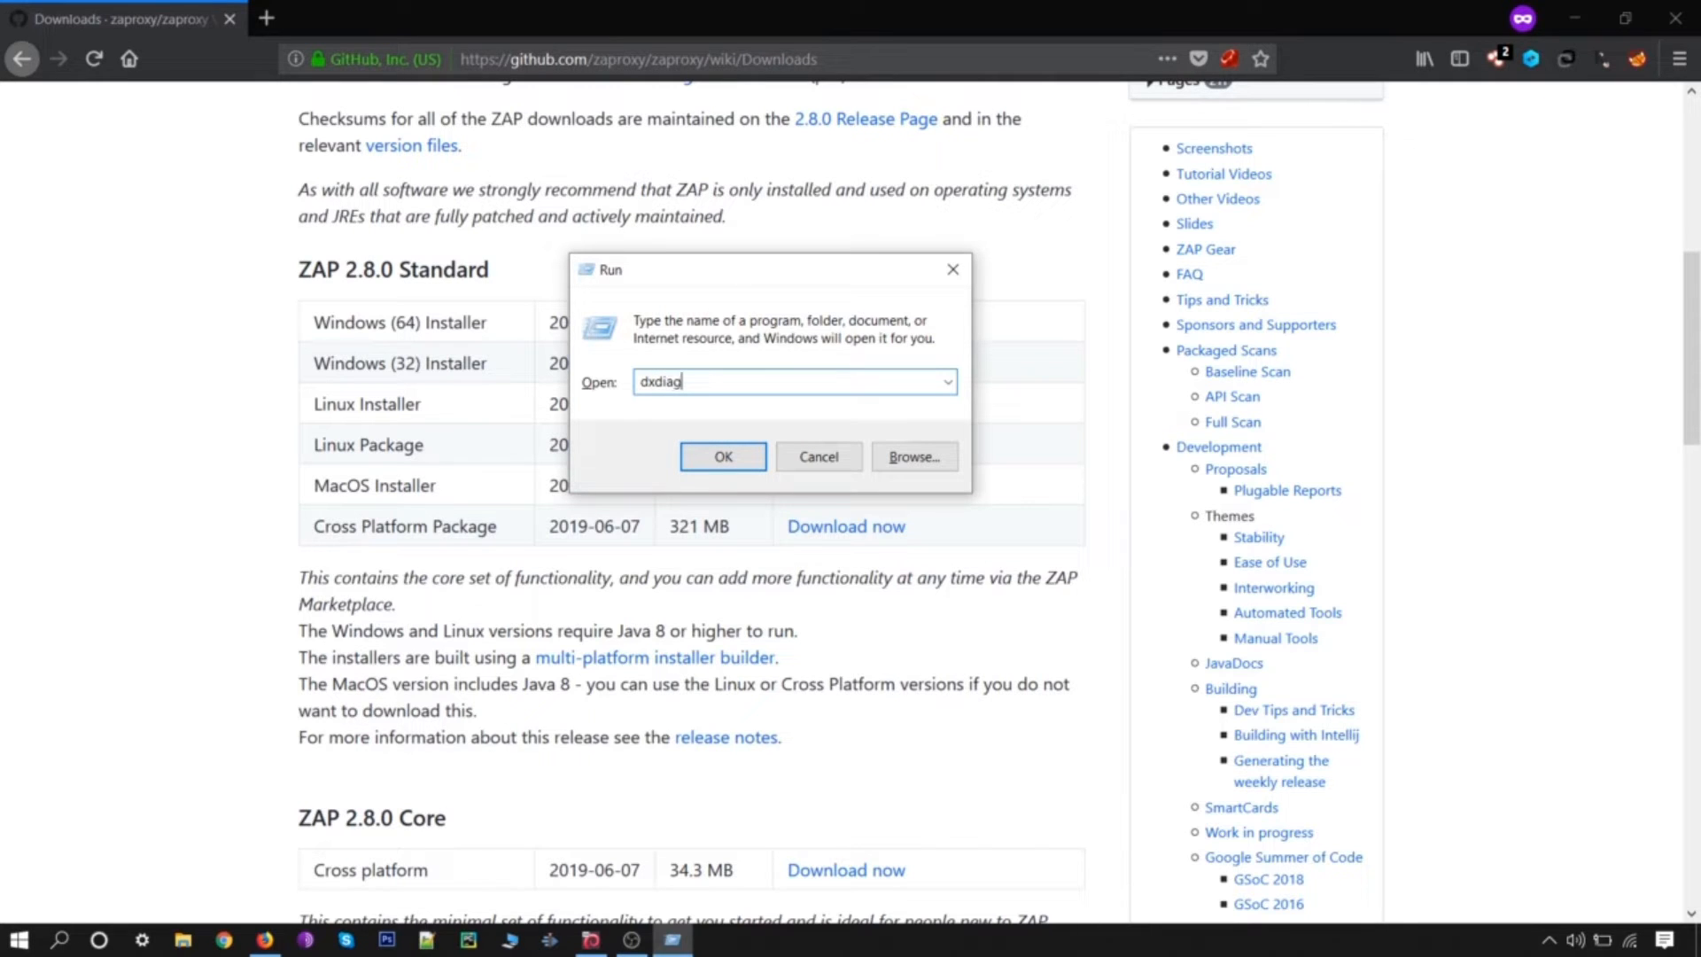
pyautogui.click(722, 456)
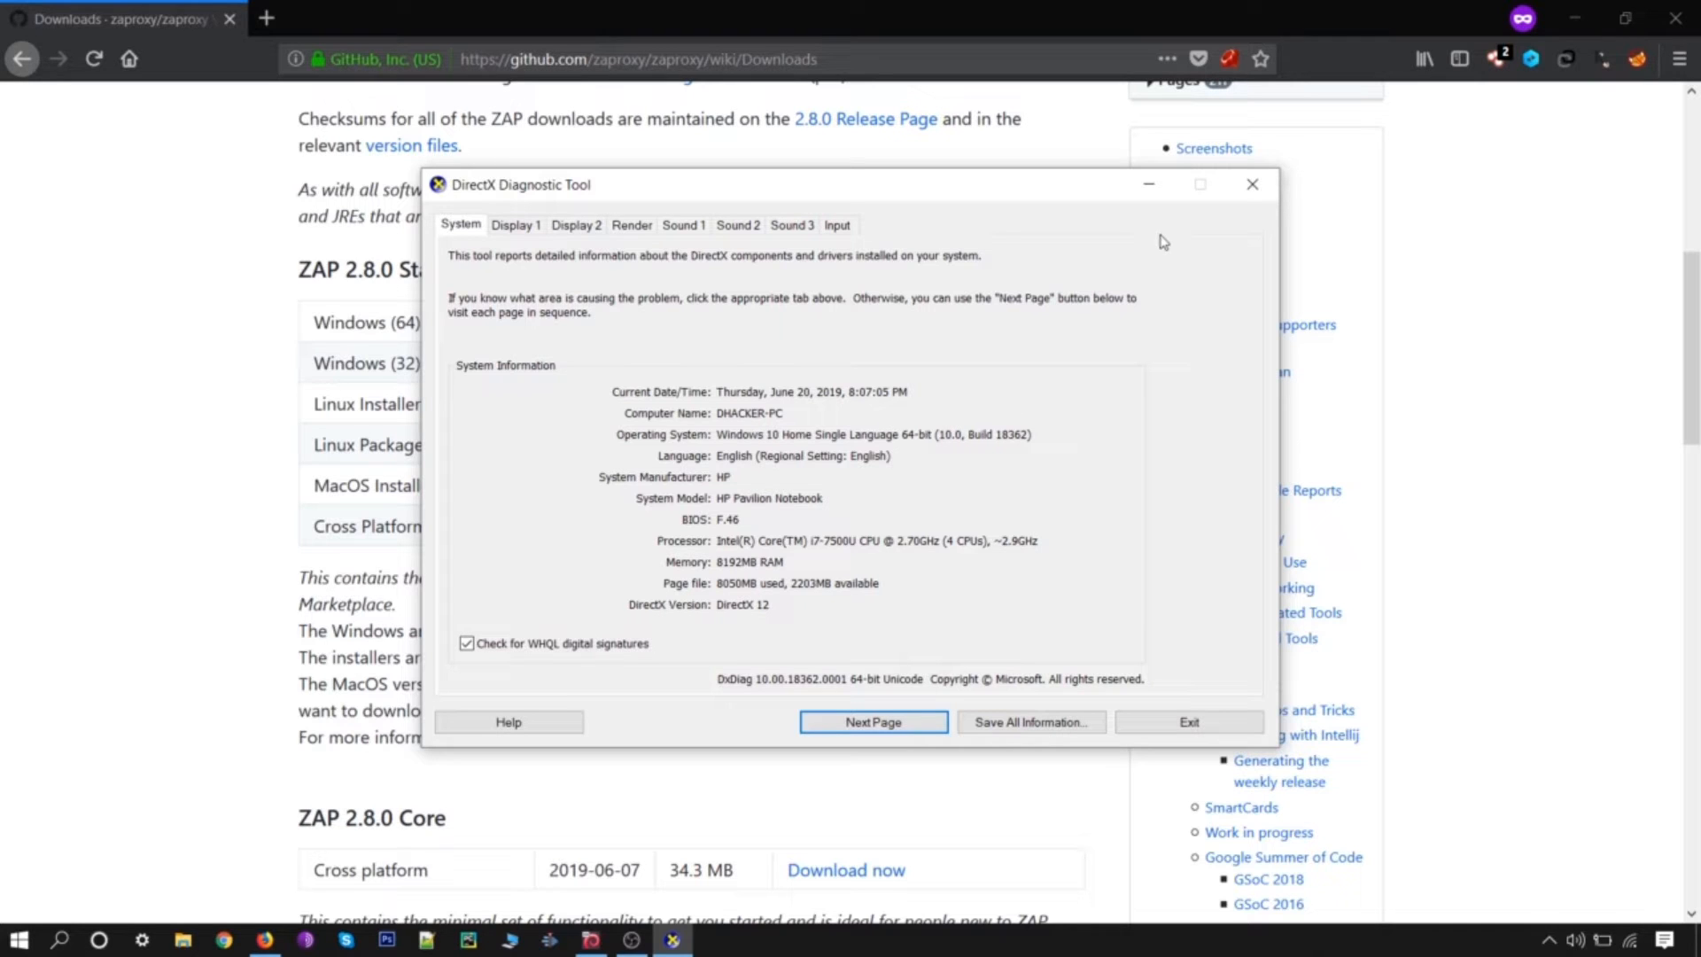
pyautogui.click(1249, 195)
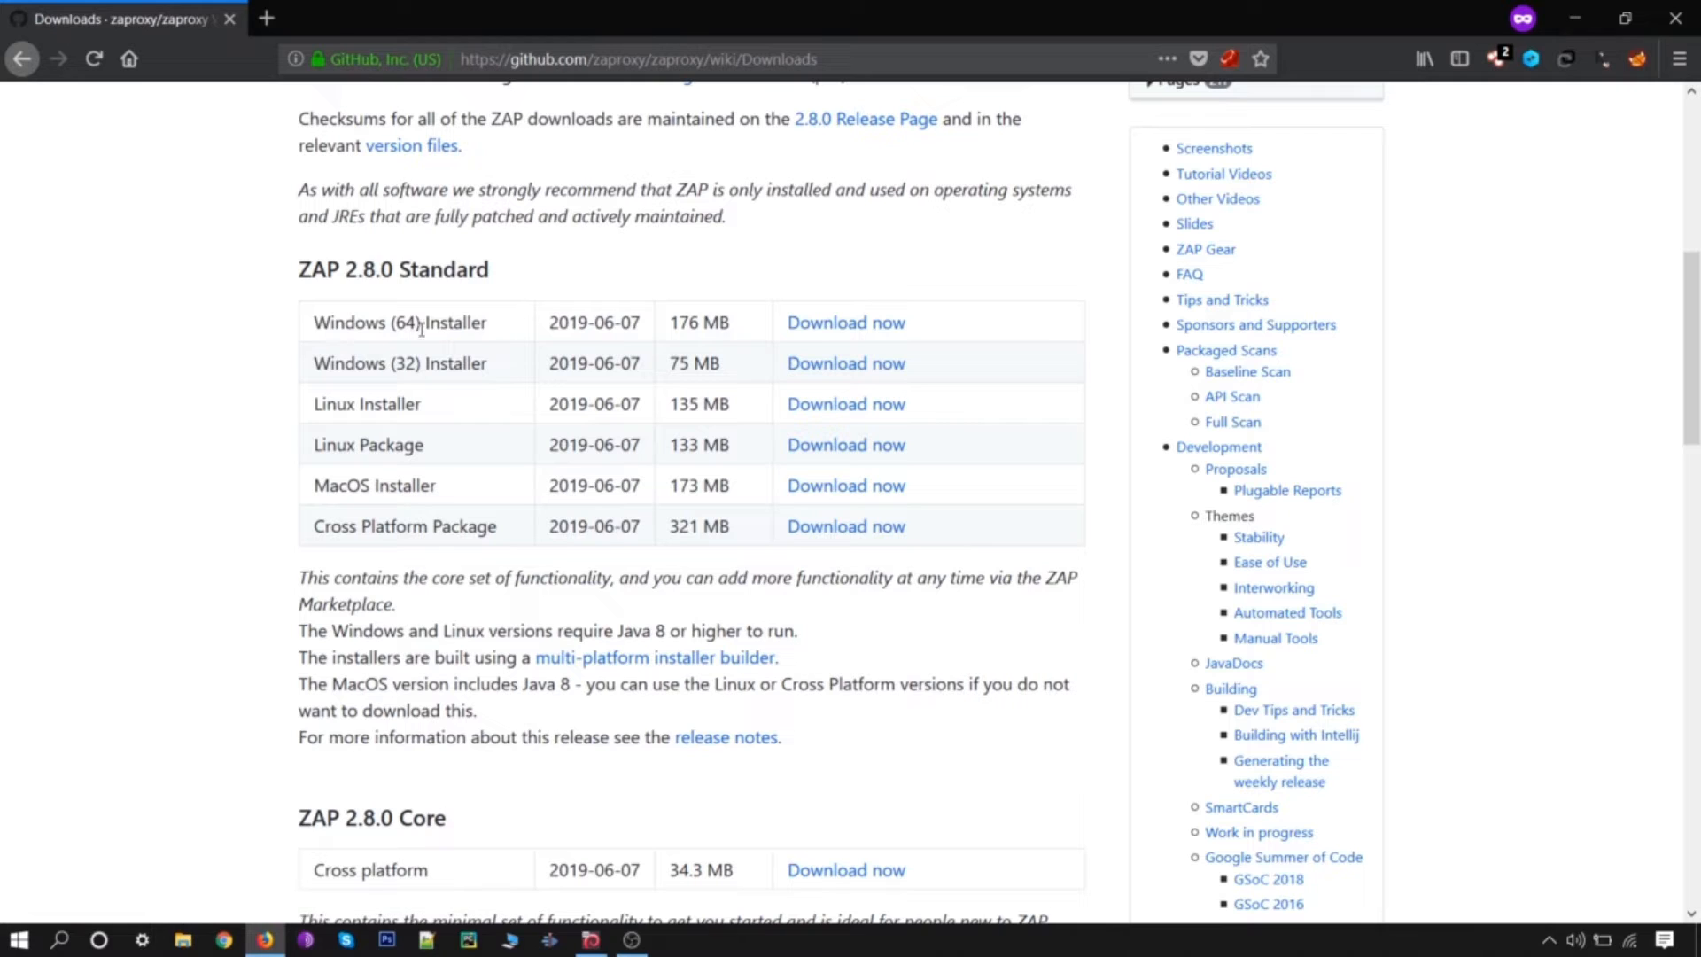
# - Download and save the ZAP 2.8.0 Windows (64) installer, run it, and minimize the browser
pyautogui.click(857, 324)
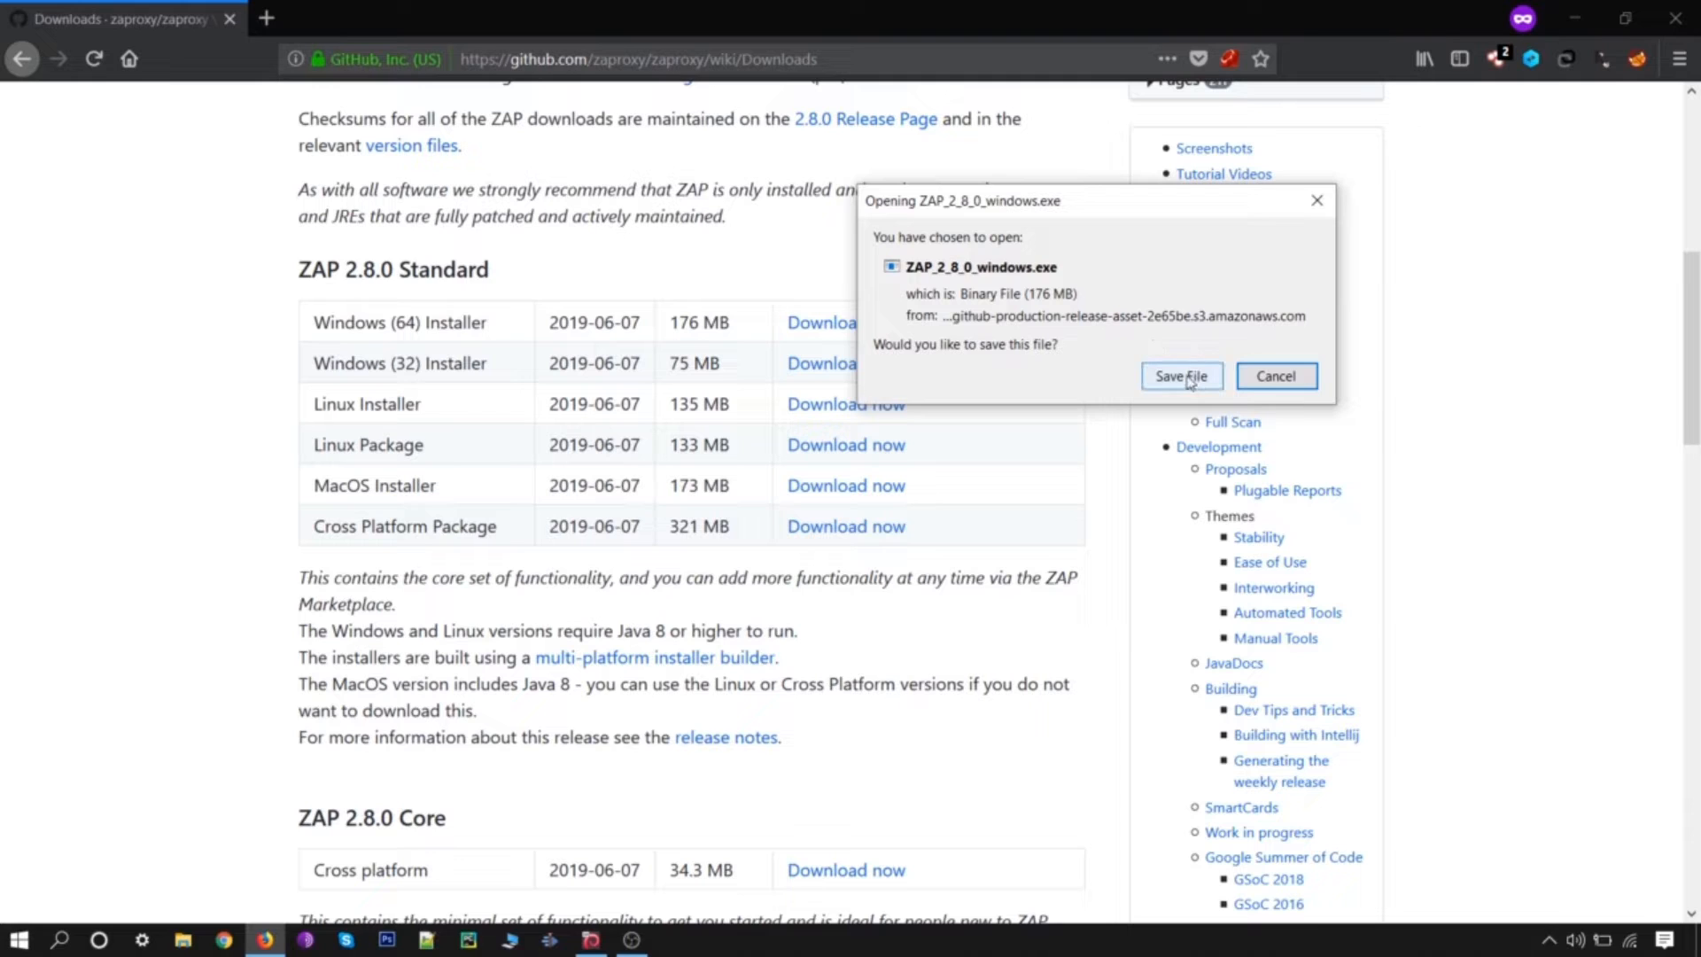
pyautogui.click(1189, 377)
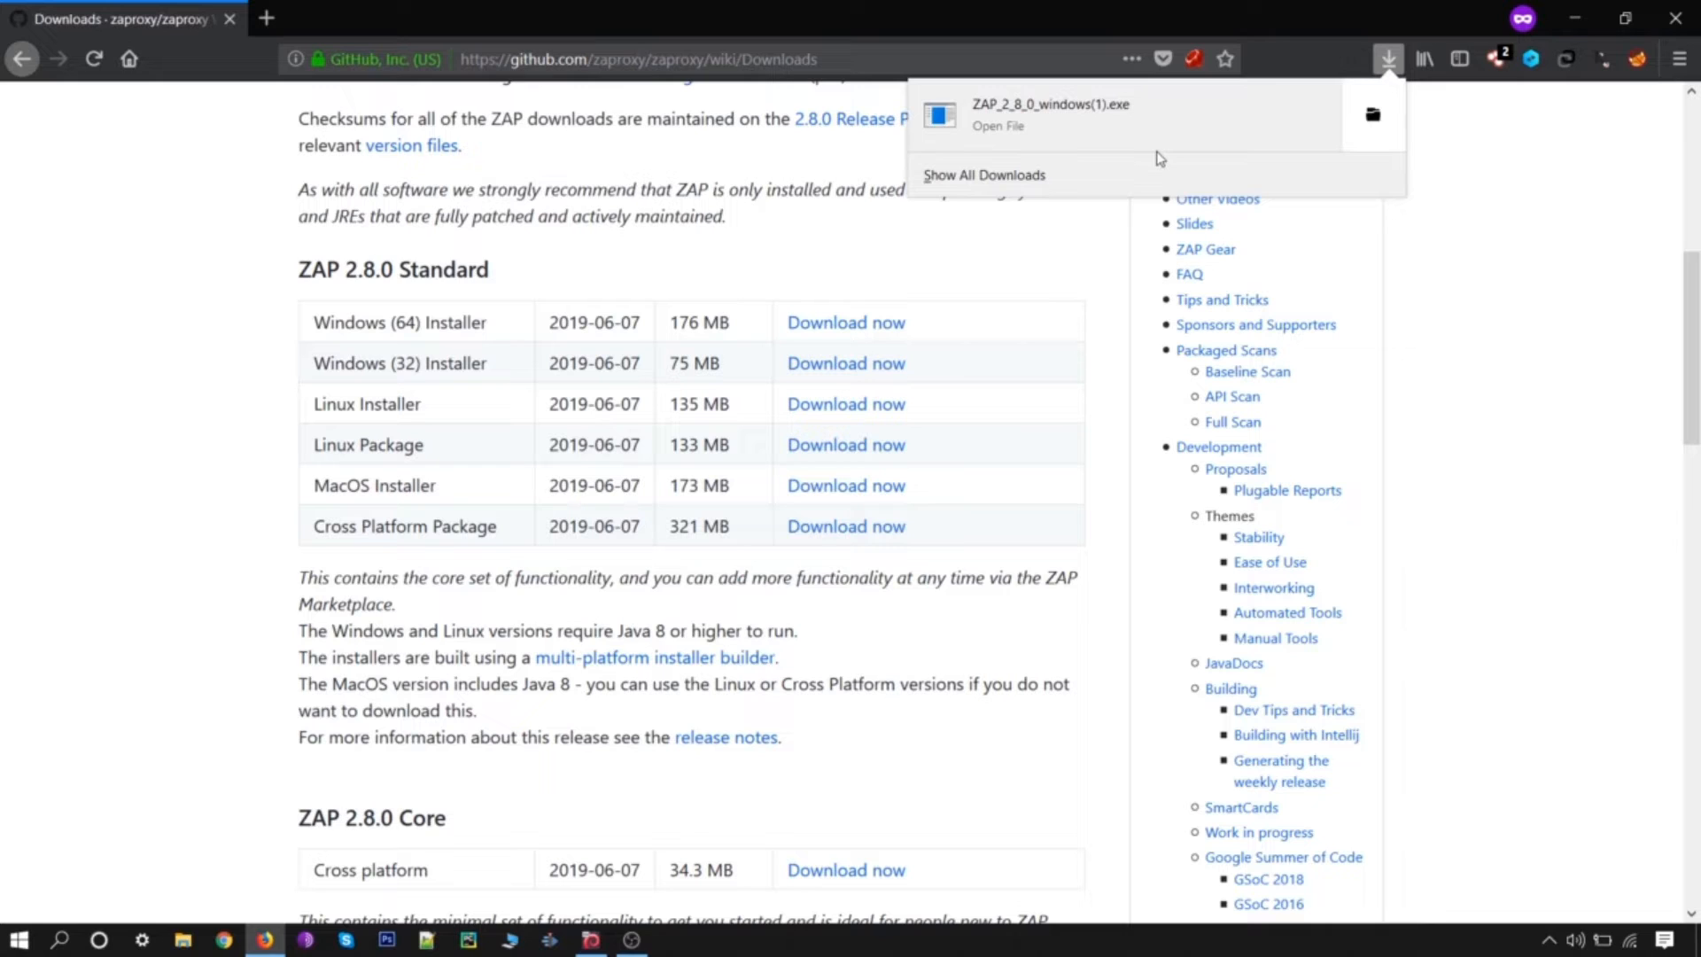
pyautogui.click(1090, 130)
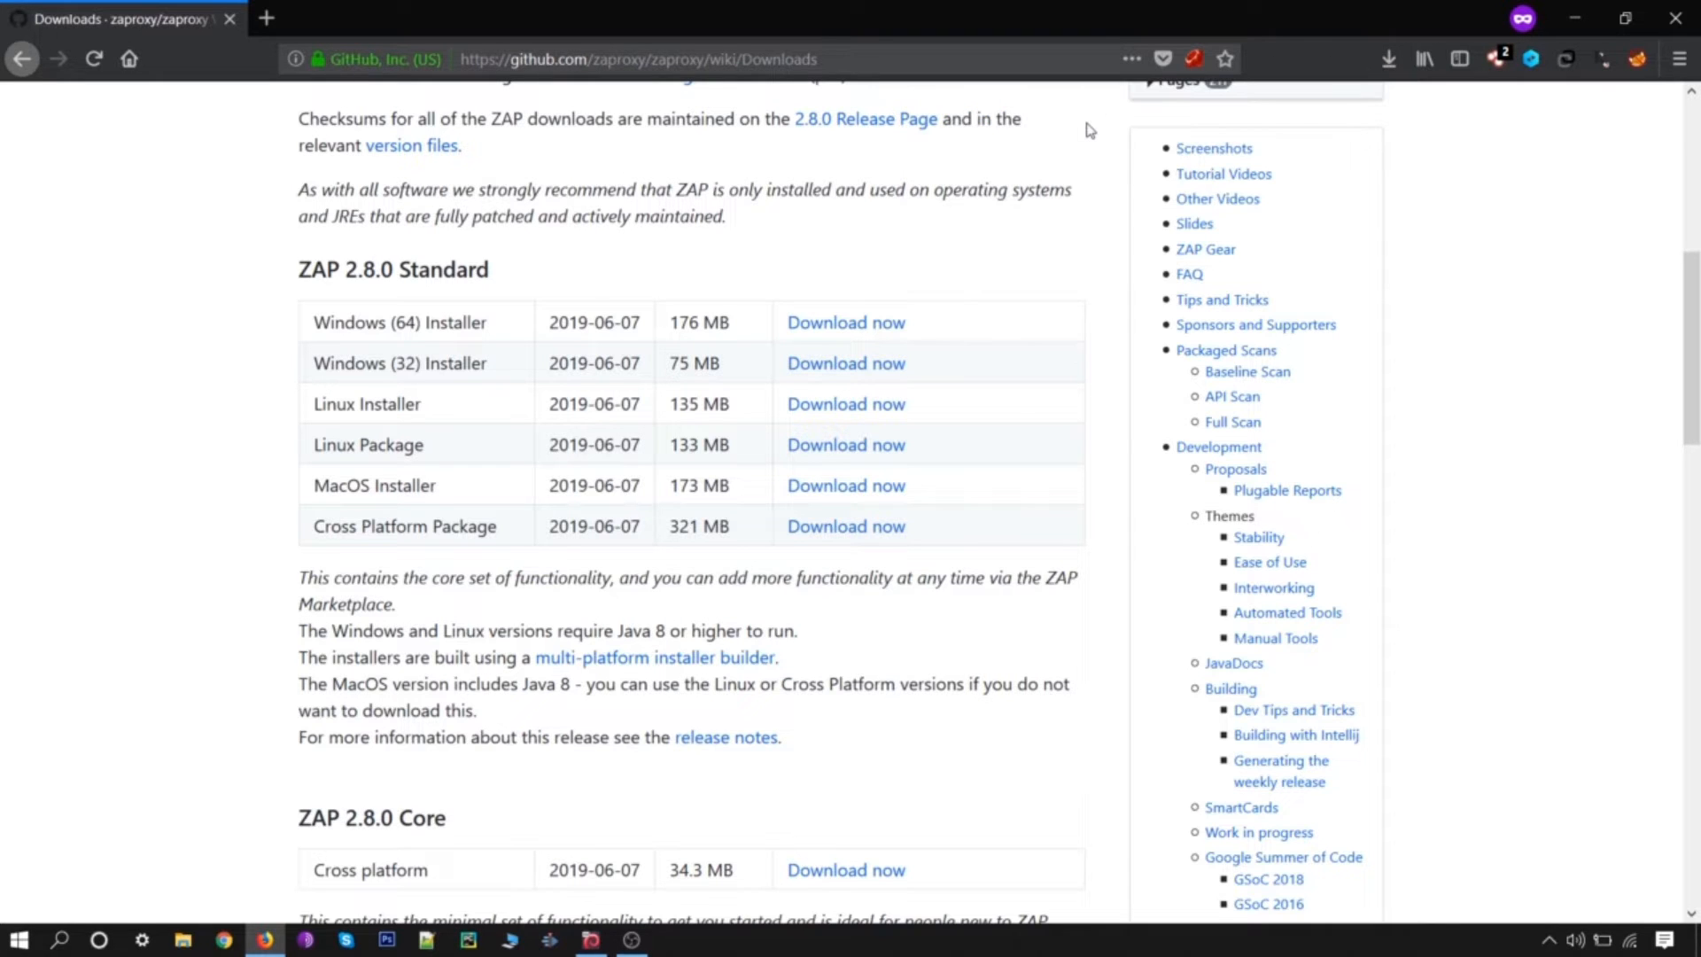
pyautogui.click(1574, 19)
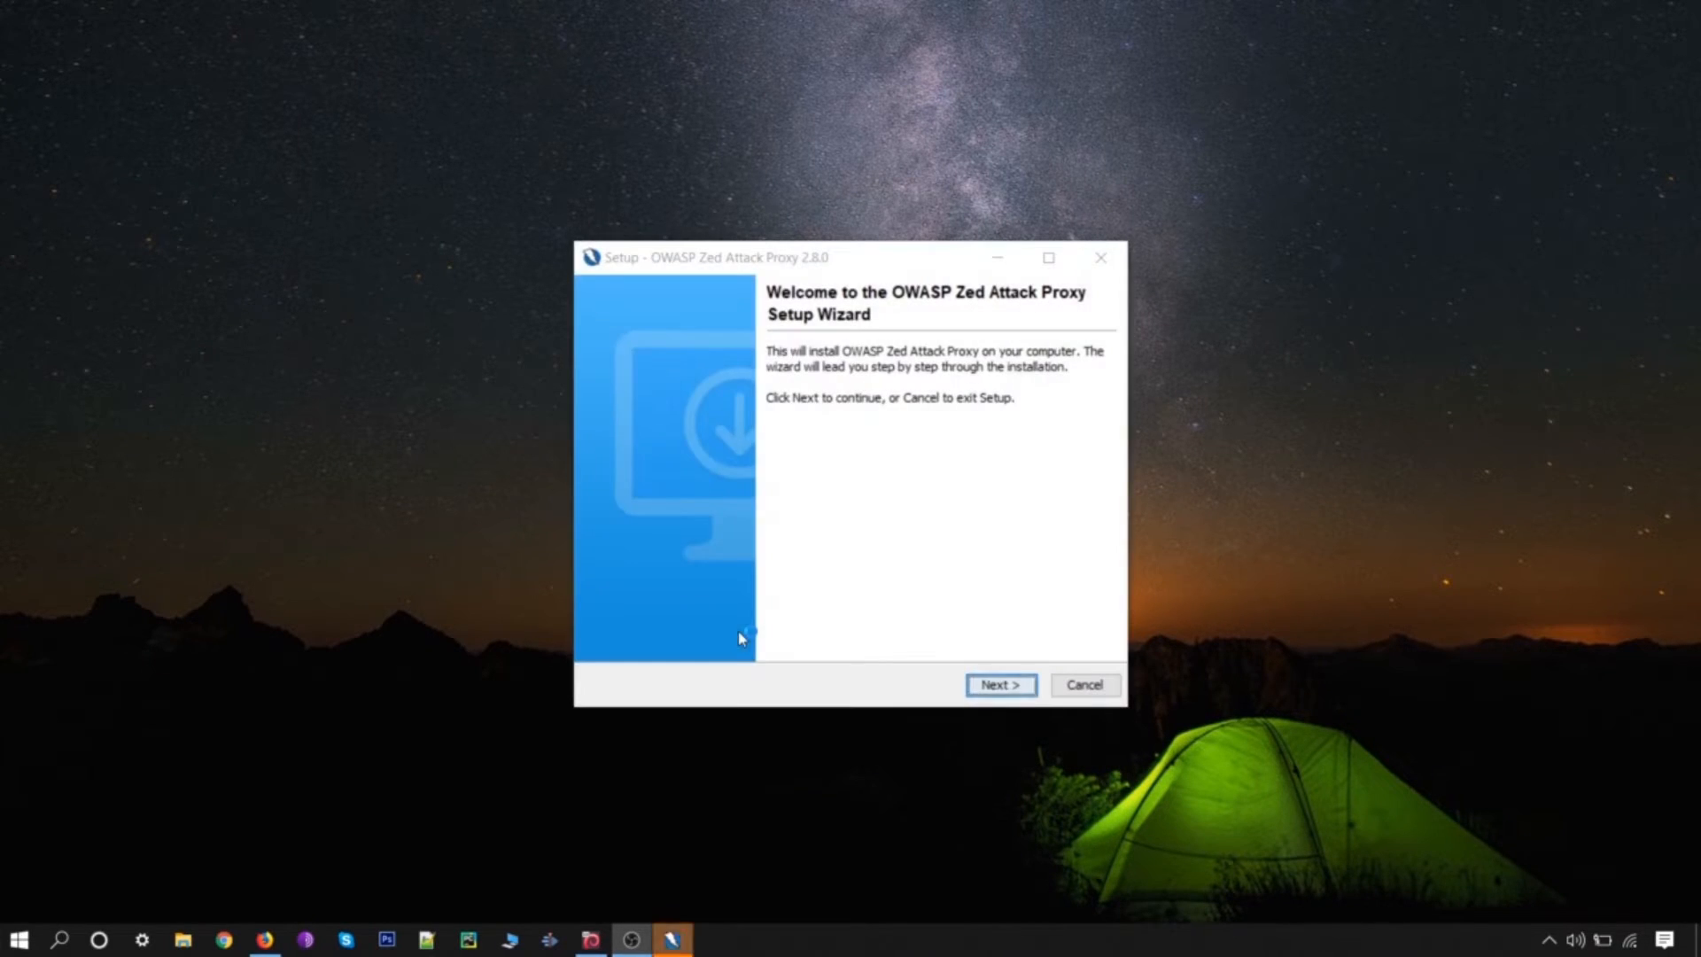
# - Install OWASP Zed Attack Proxy 2.8.0 by accepting the license agreement, keeping the standard installation, and finishing the setup
pyautogui.click(1003, 689)
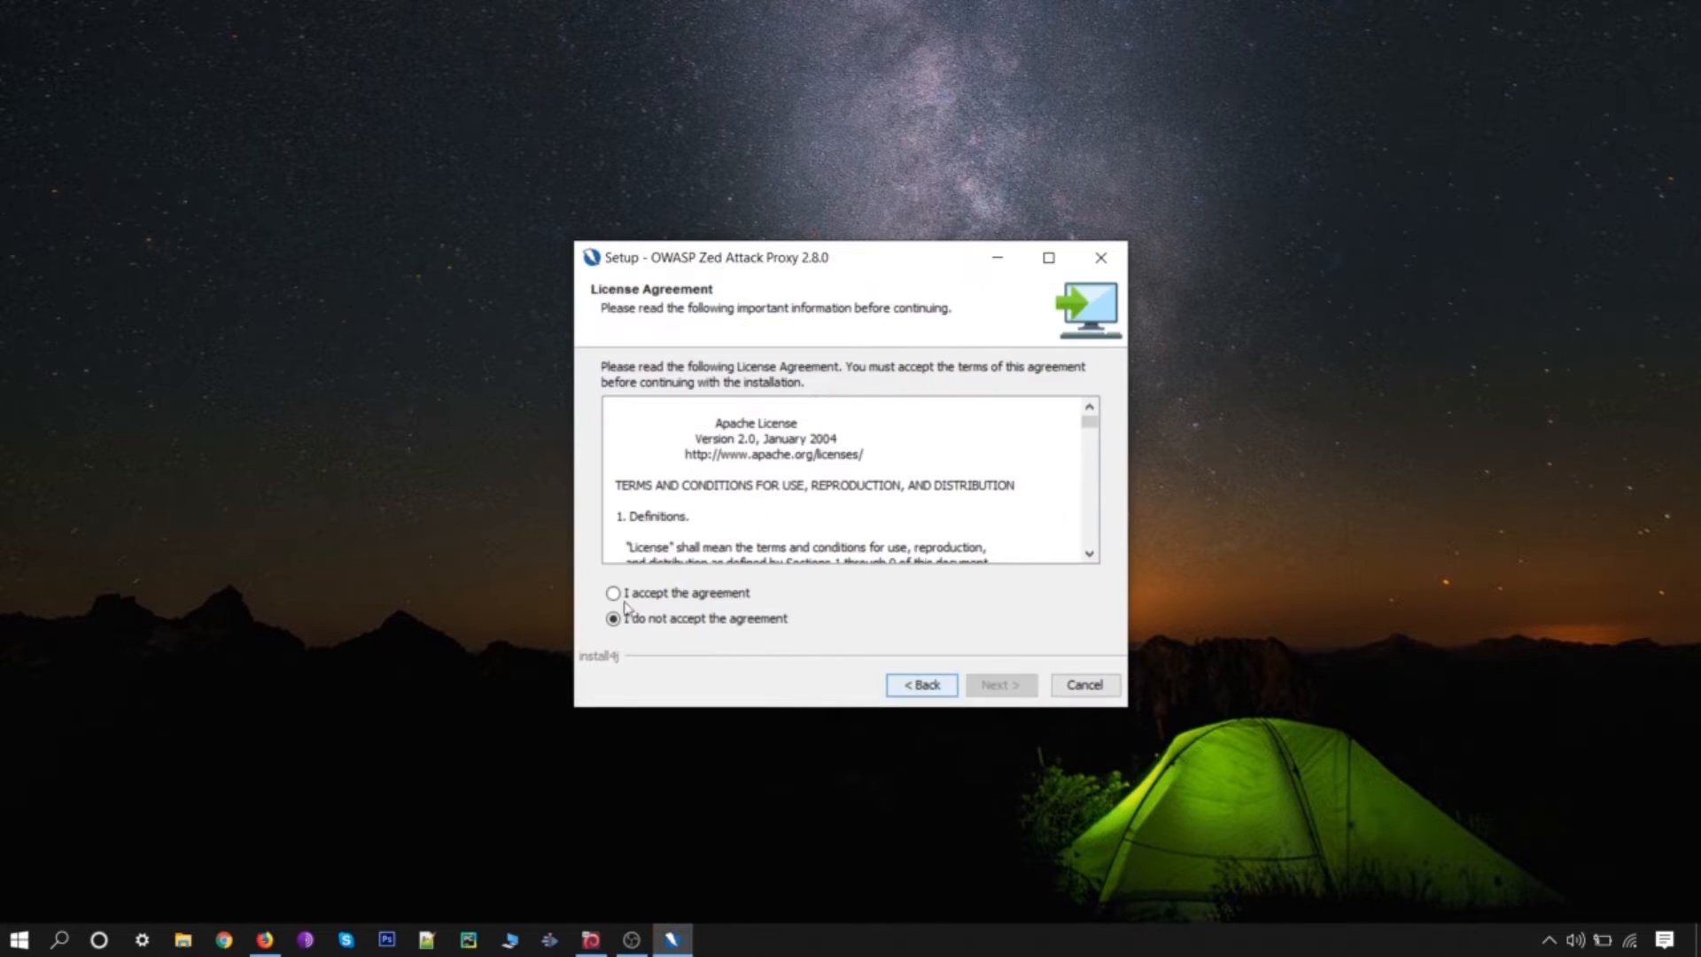
pyautogui.click(614, 594)
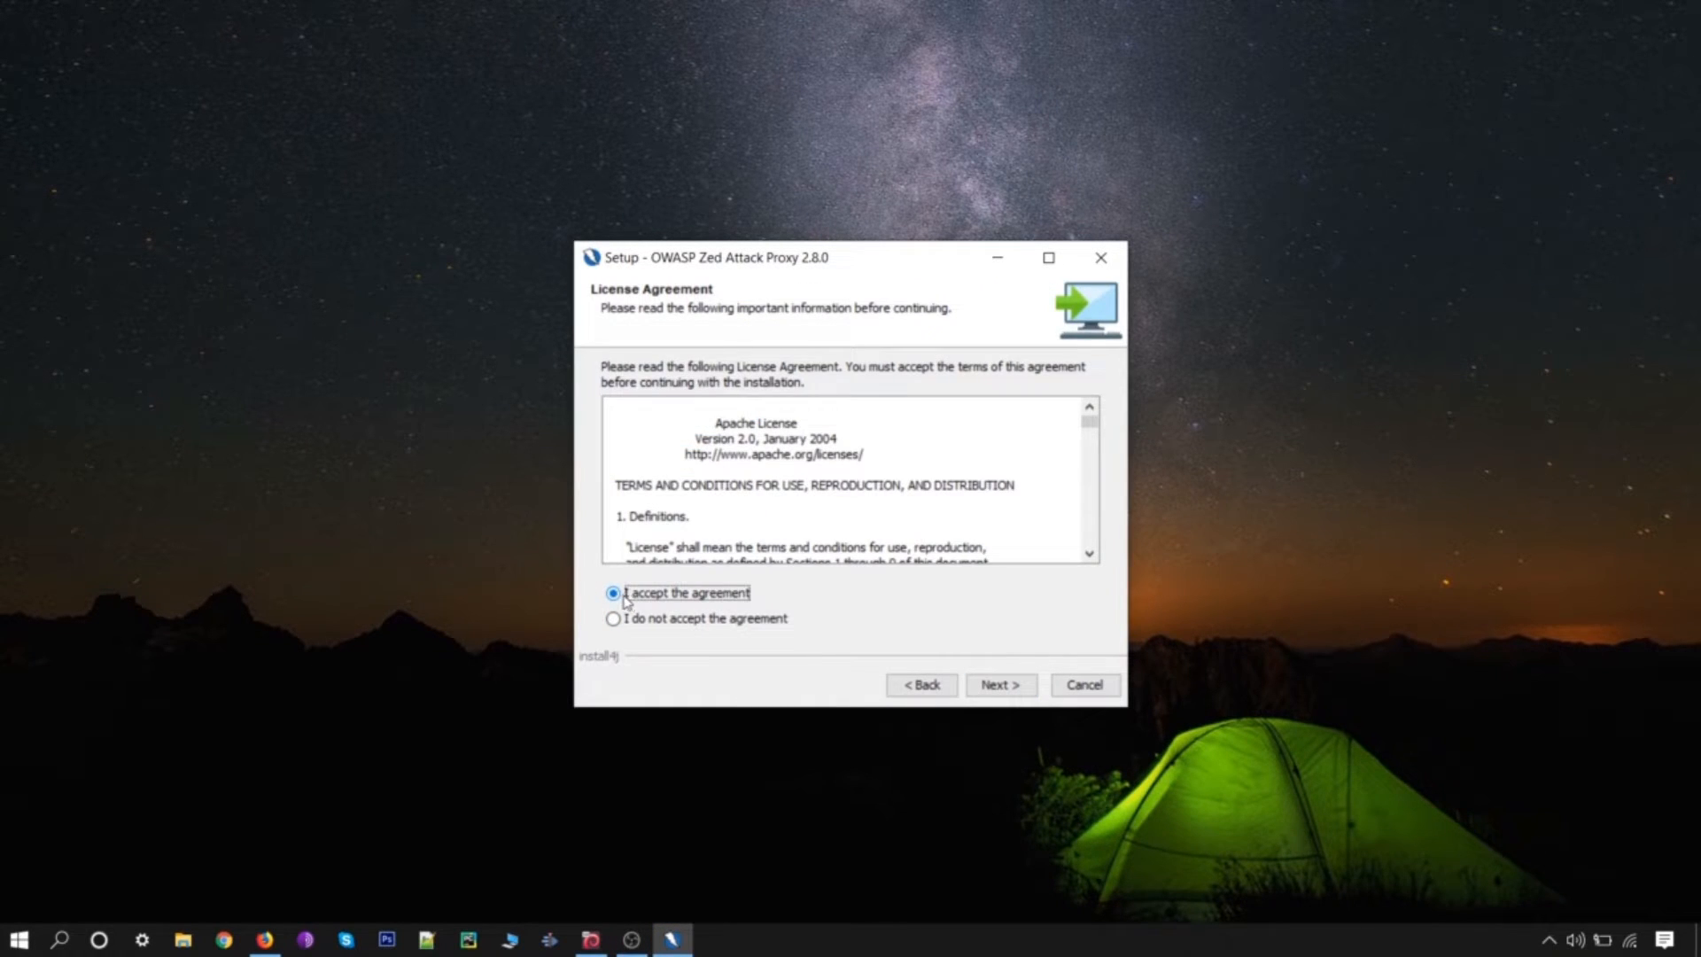
pyautogui.click(1002, 688)
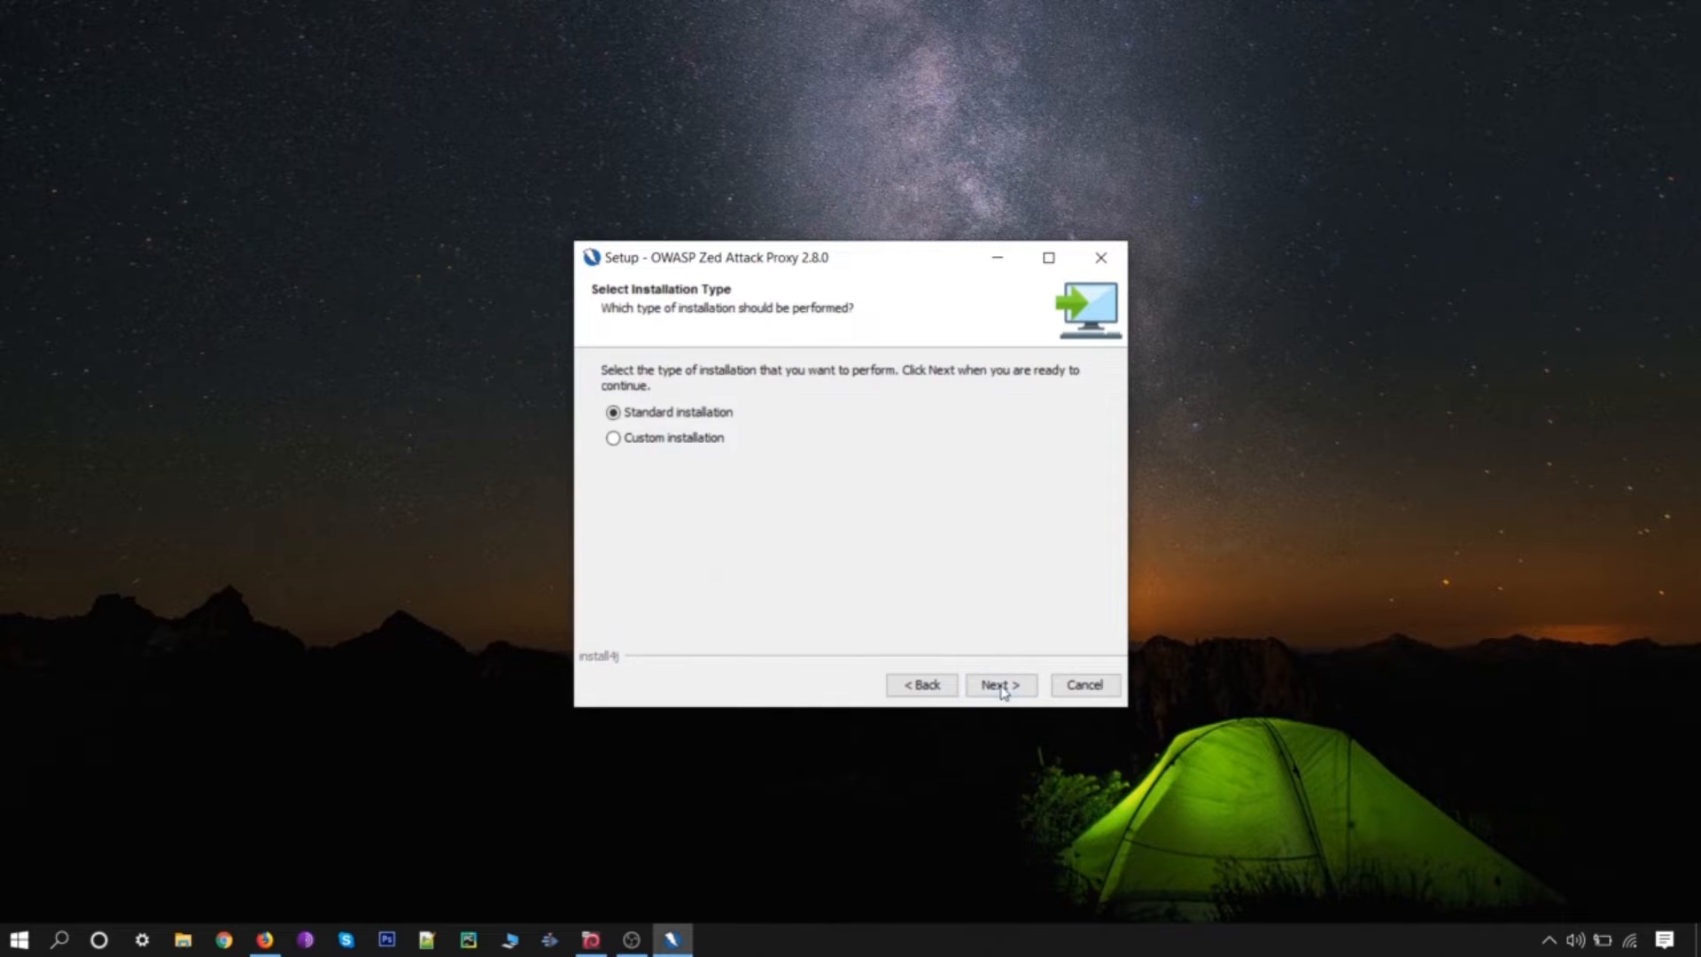
pyautogui.click(1000, 687)
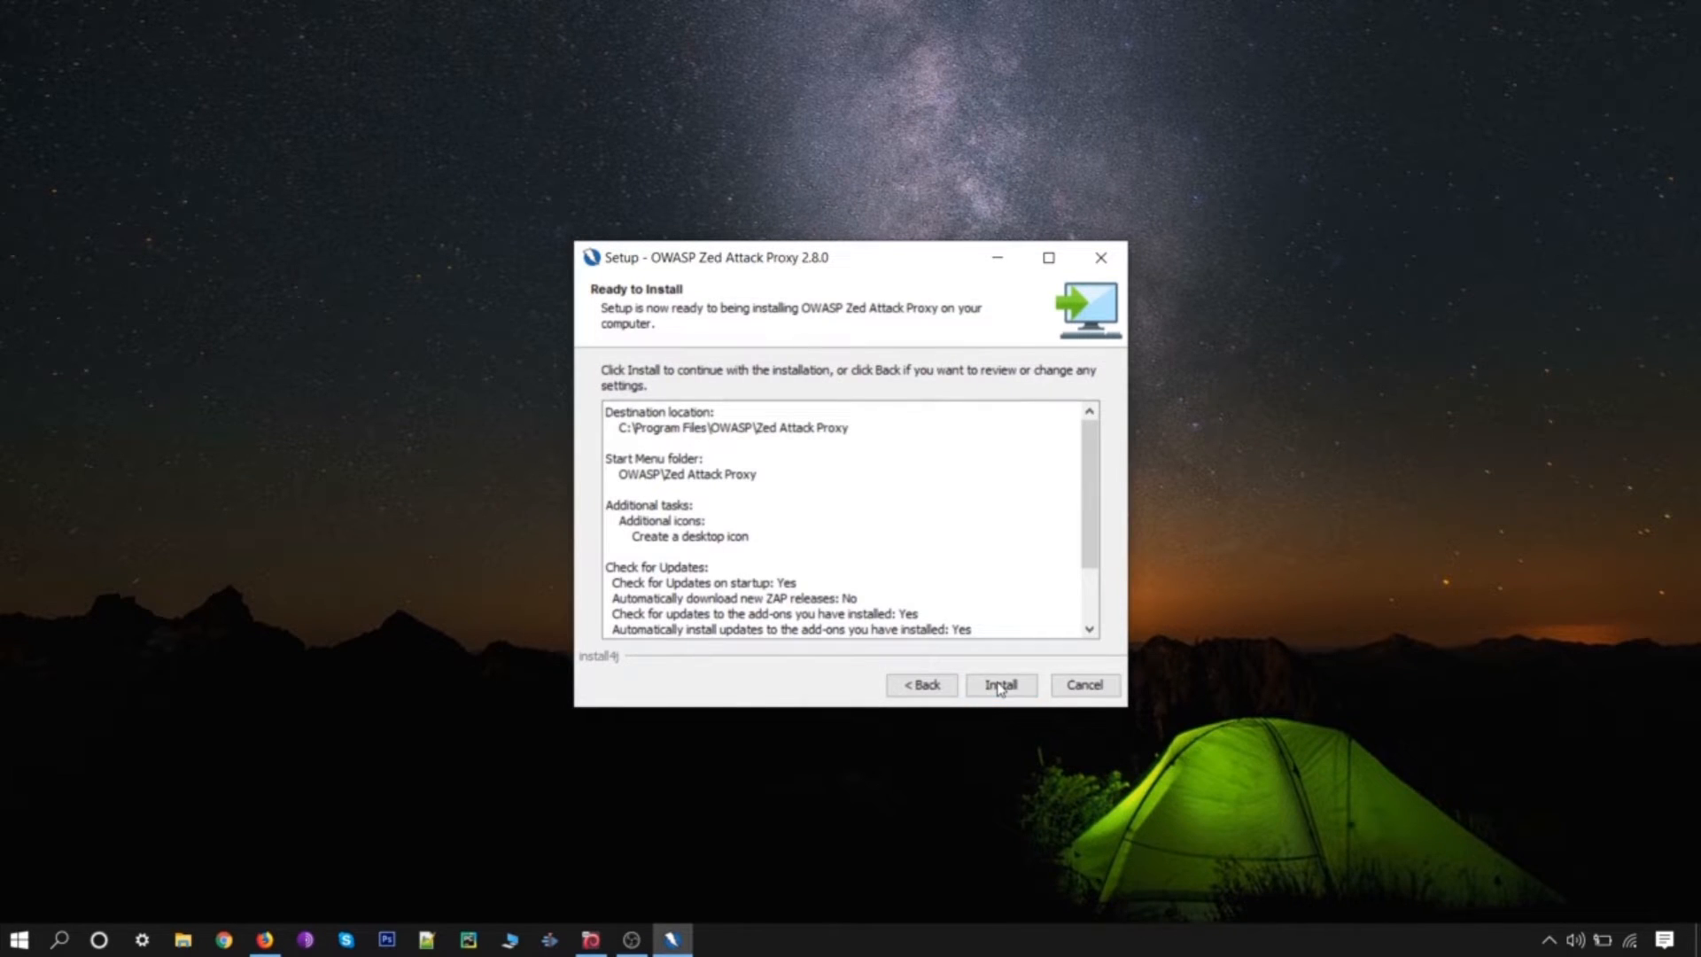
pyautogui.click(1000, 687)
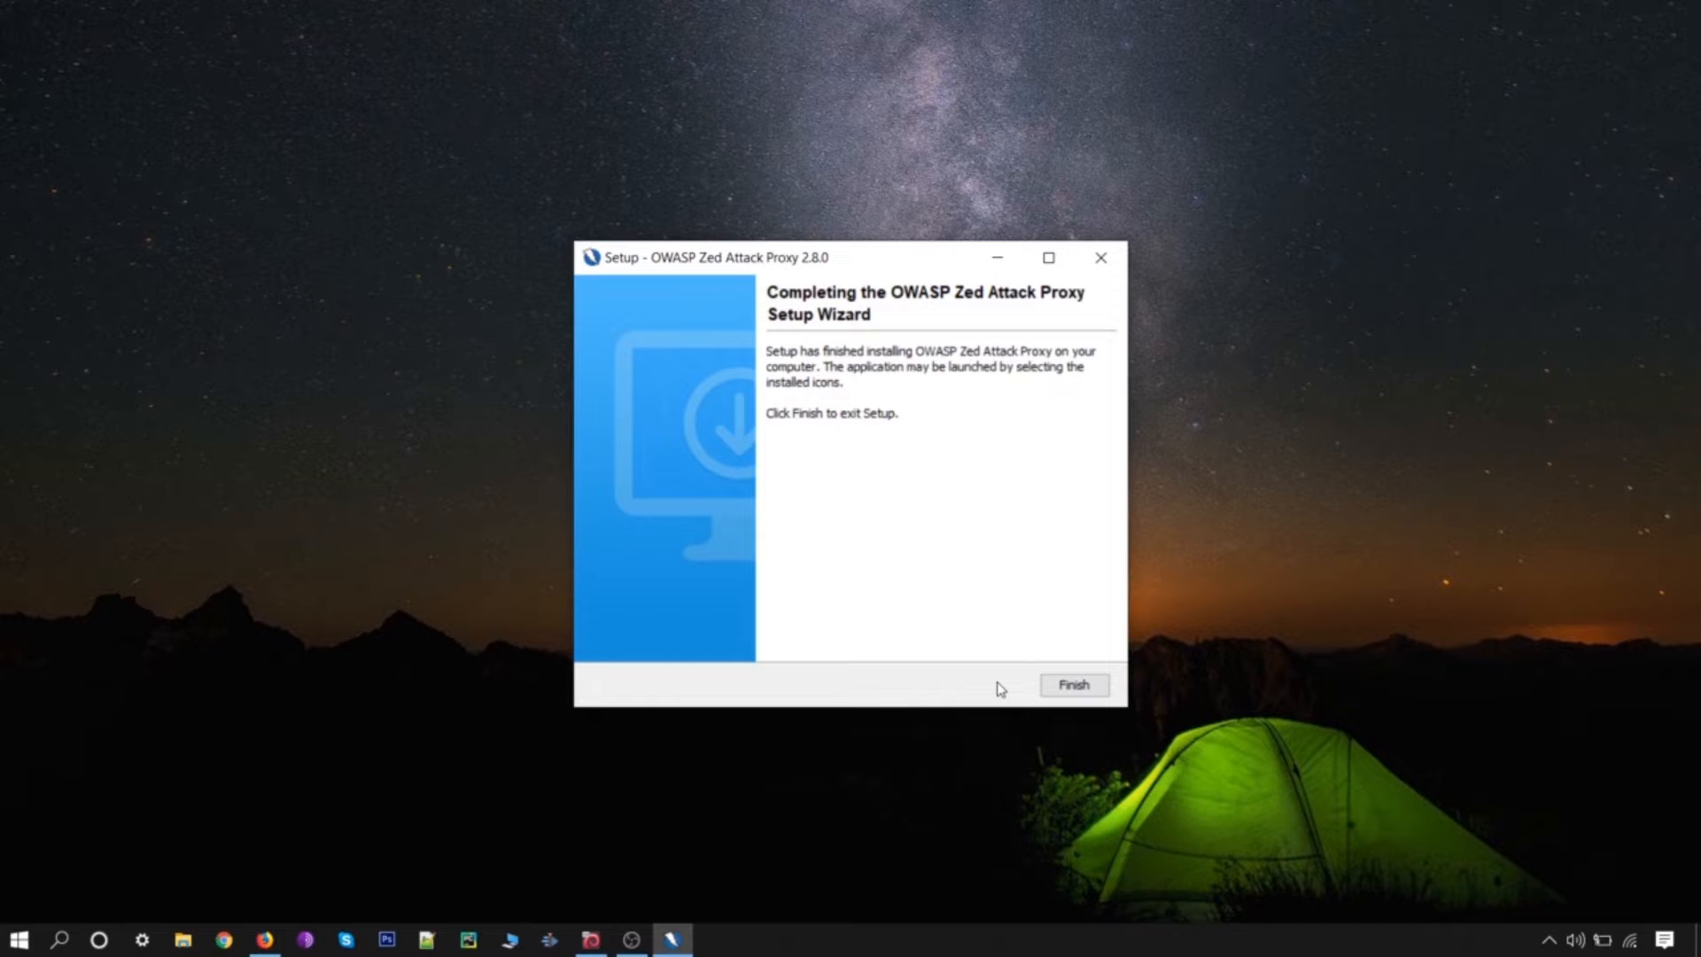
pyautogui.click(1076, 686)
# - Launch ZAP 2.8.0 from the OWASP folder among the installed Windows programs
pyautogui.click(20, 943)
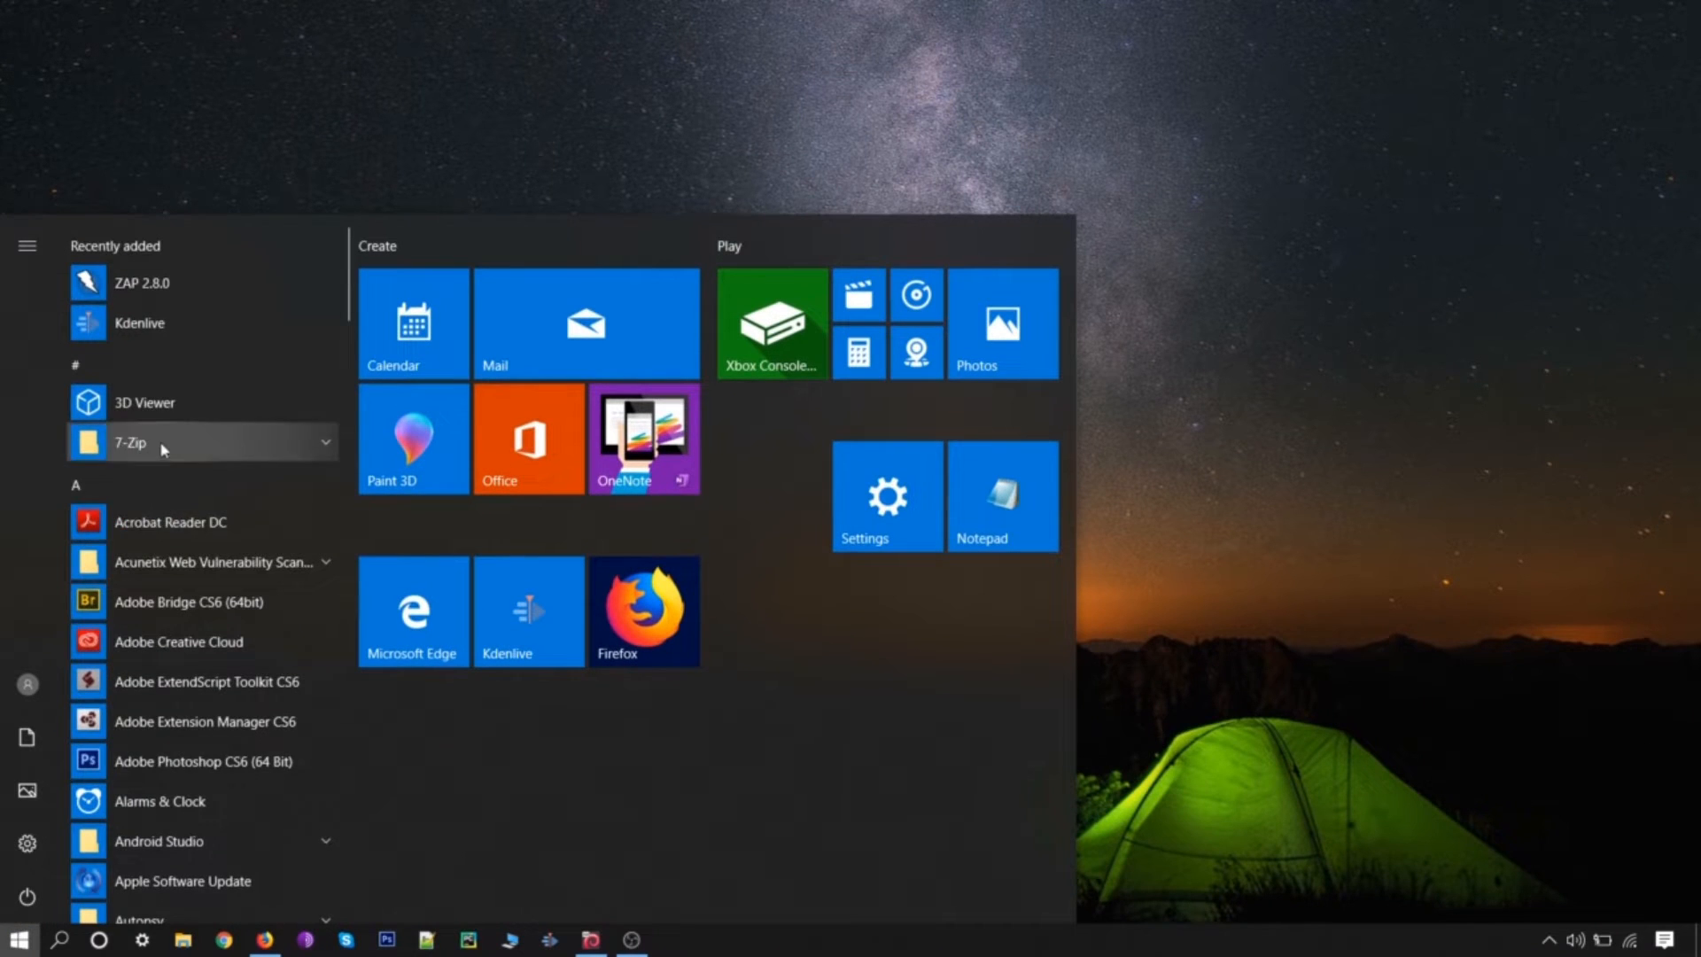
pyautogui.scroll(-5, 173, 450)
pyautogui.scroll(-12, 175, 452)
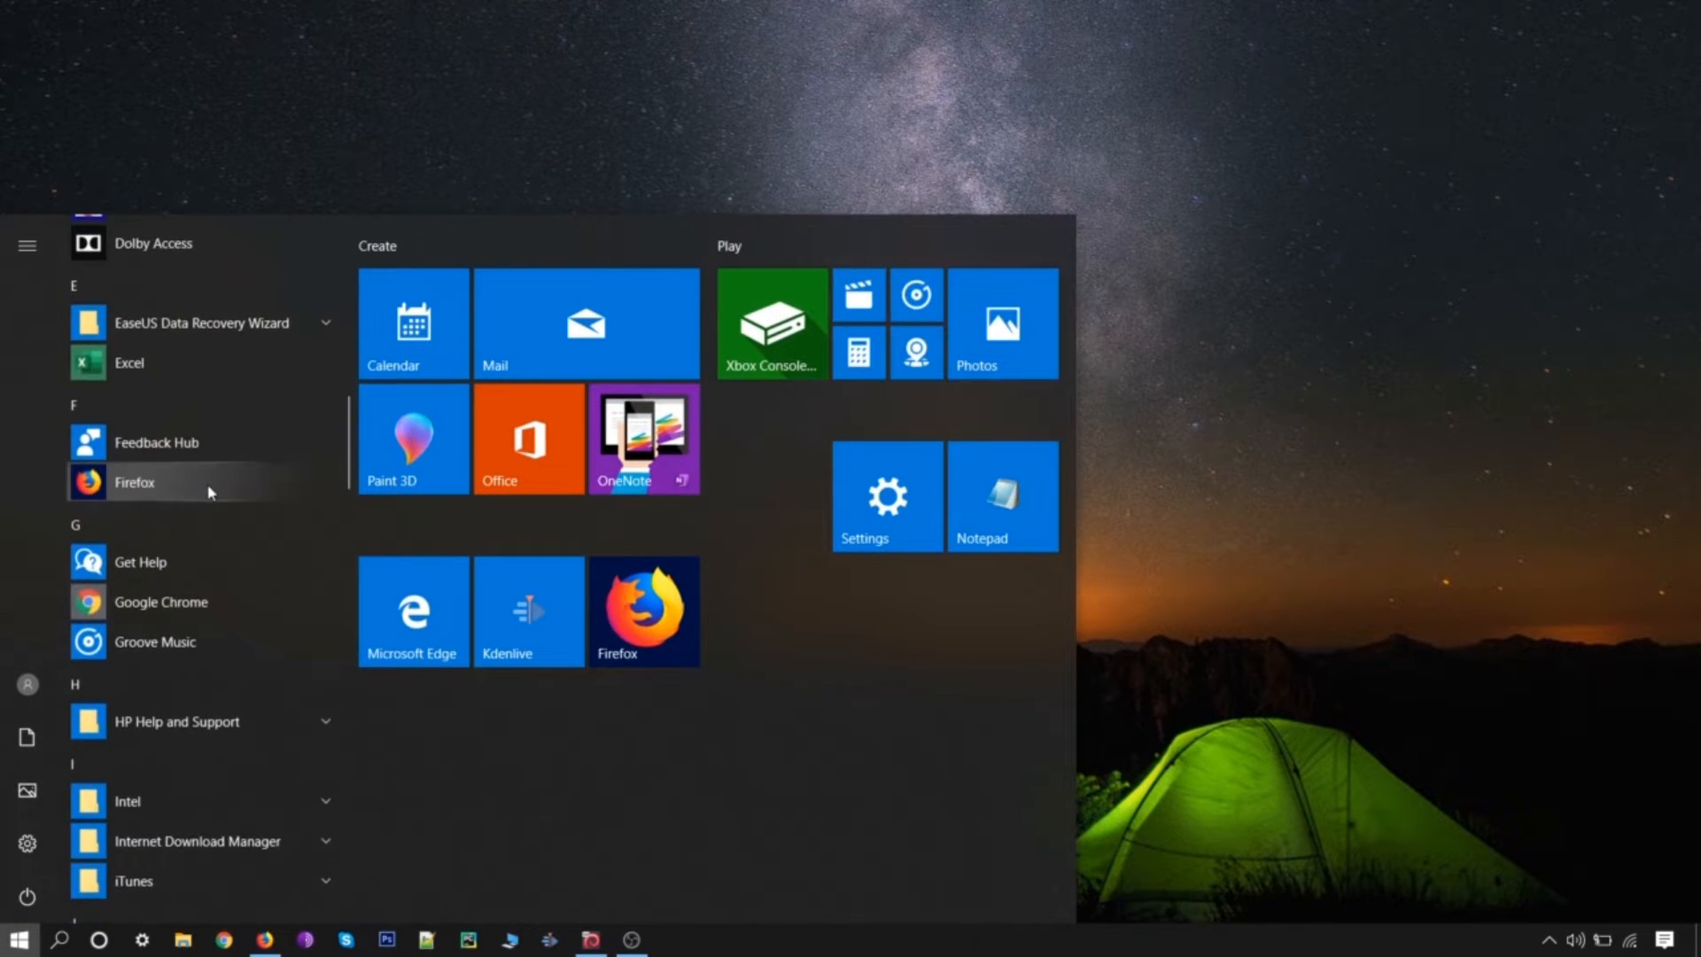
pyautogui.scroll(-6, 198, 501)
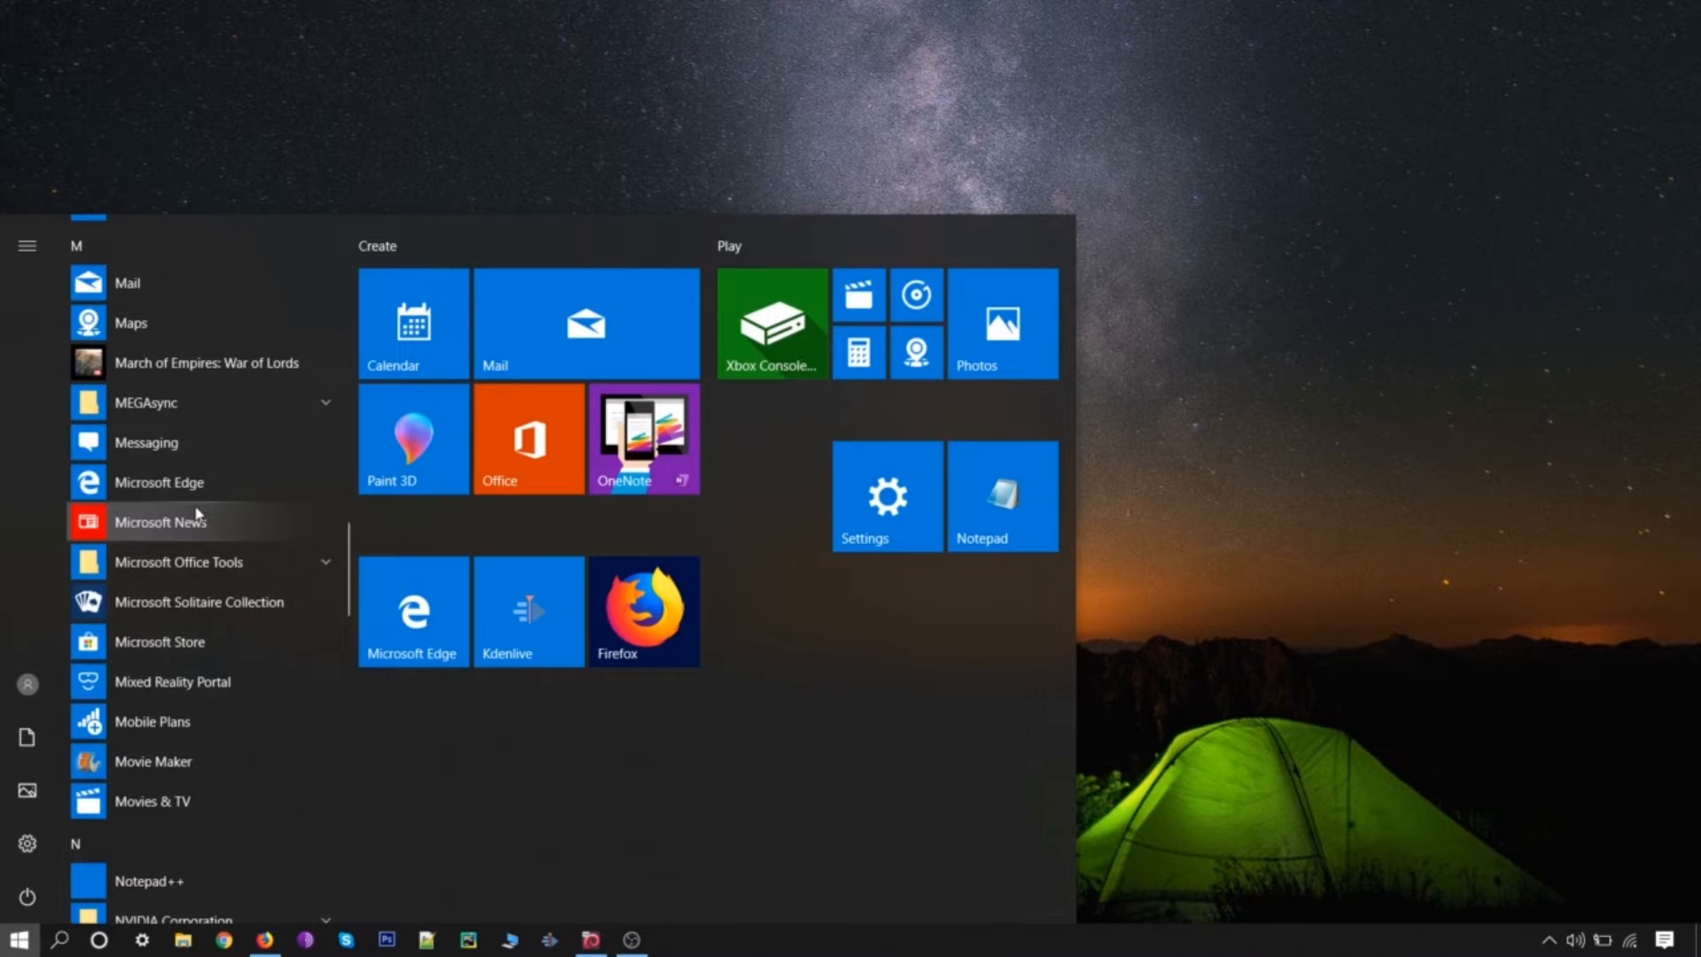
pyautogui.scroll(-6, 151, 443)
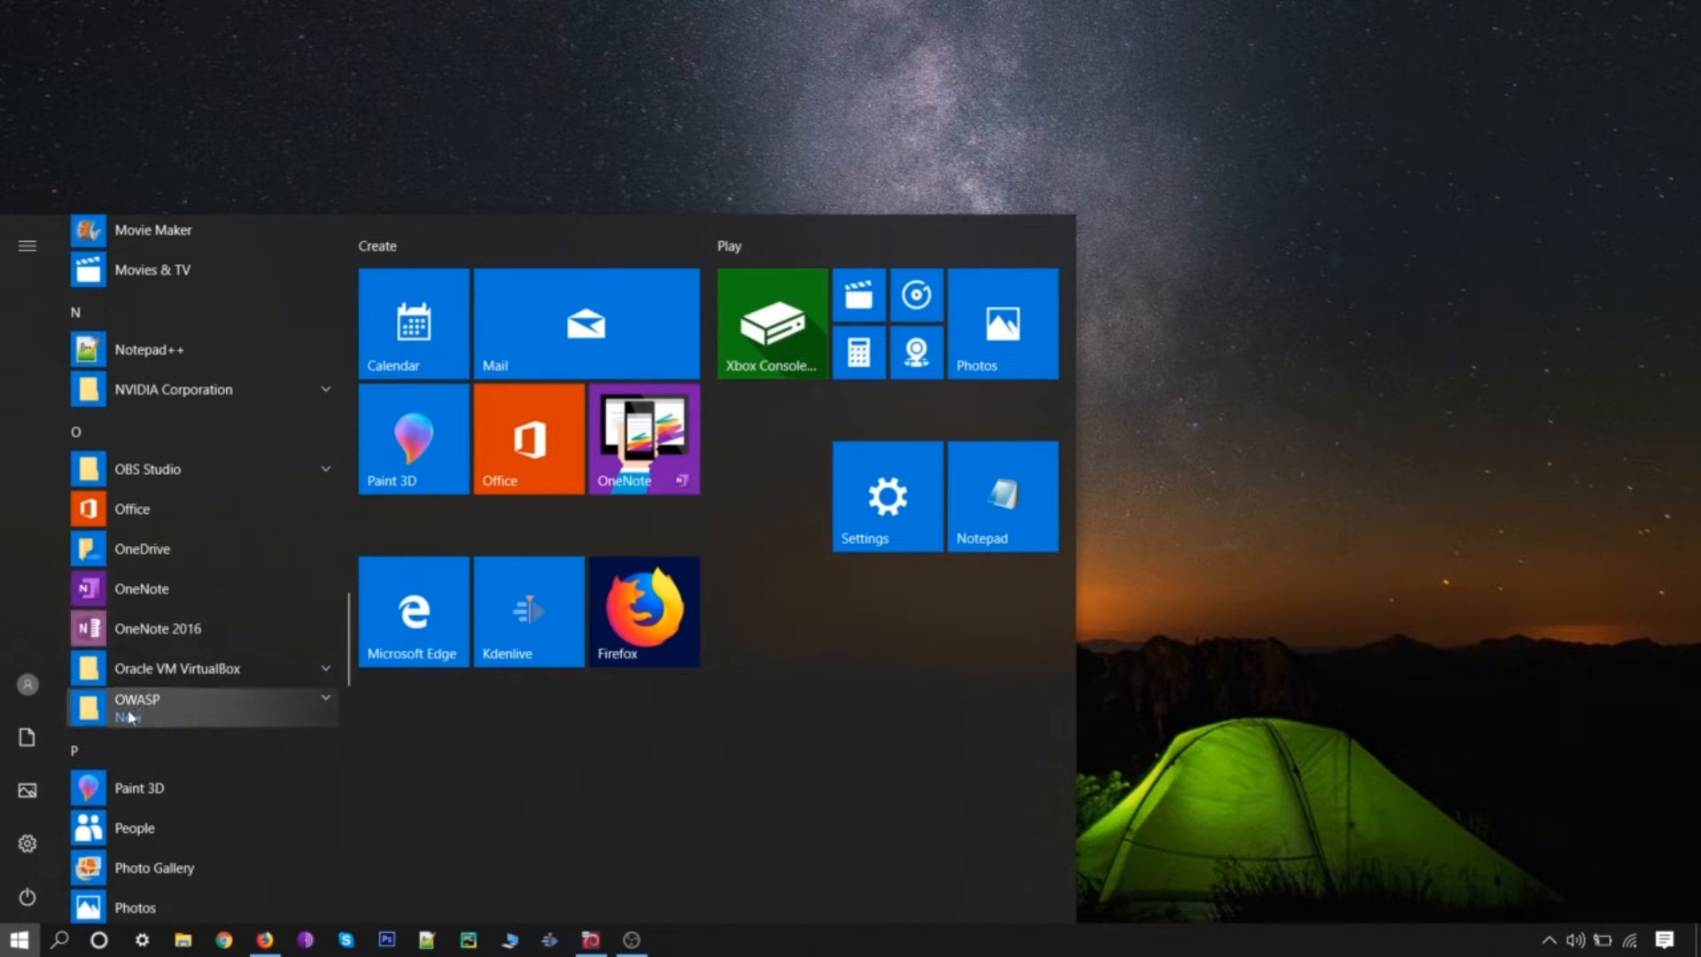
pyautogui.click(303, 713)
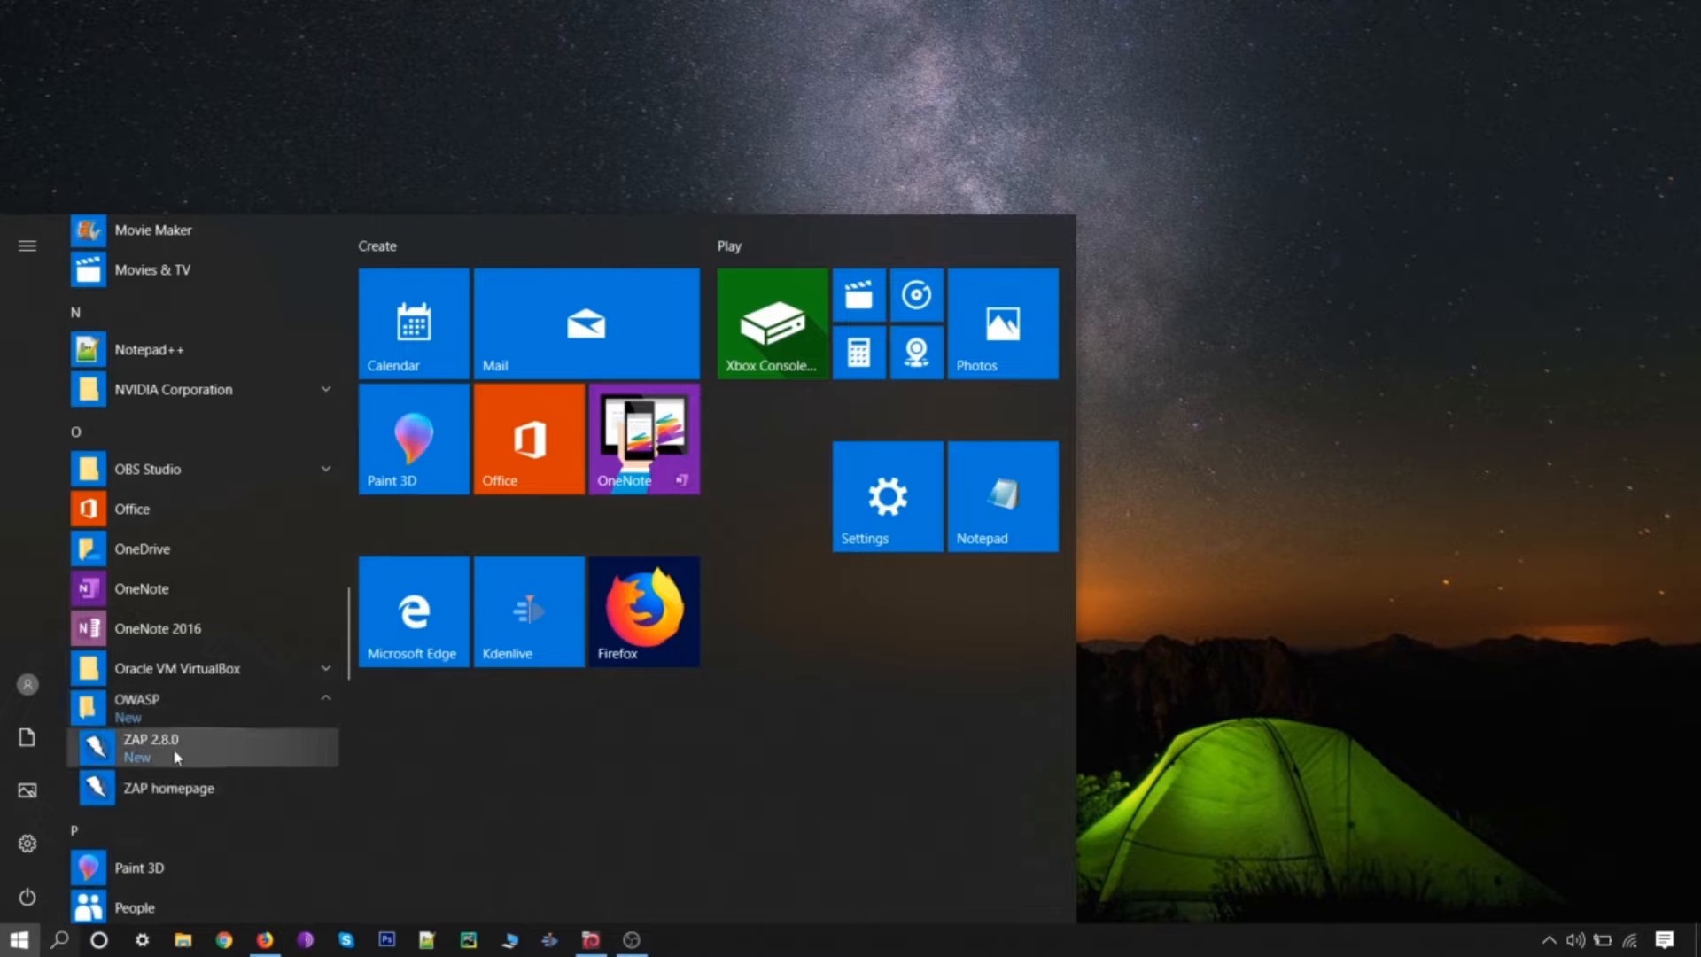
pyautogui.click(163, 750)
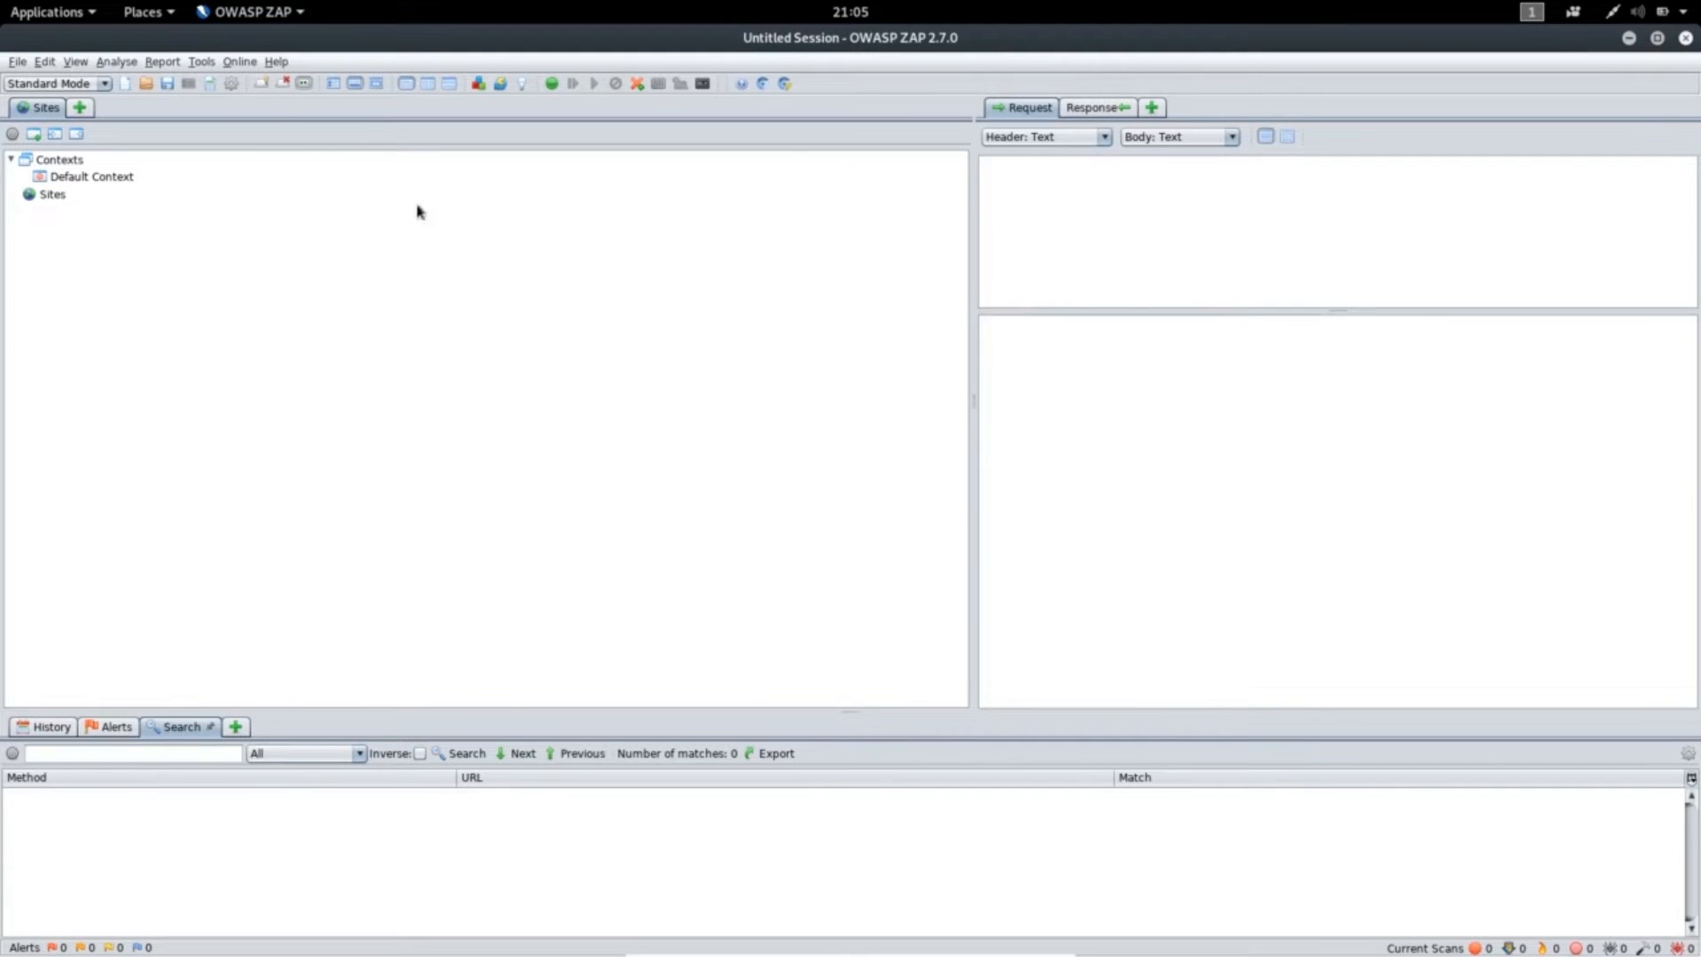
# - In OWASP ZAP on Kali Linux, show the Fuzzer tab, and reveal all the other hidden tabs
pyautogui.click(15, 63)
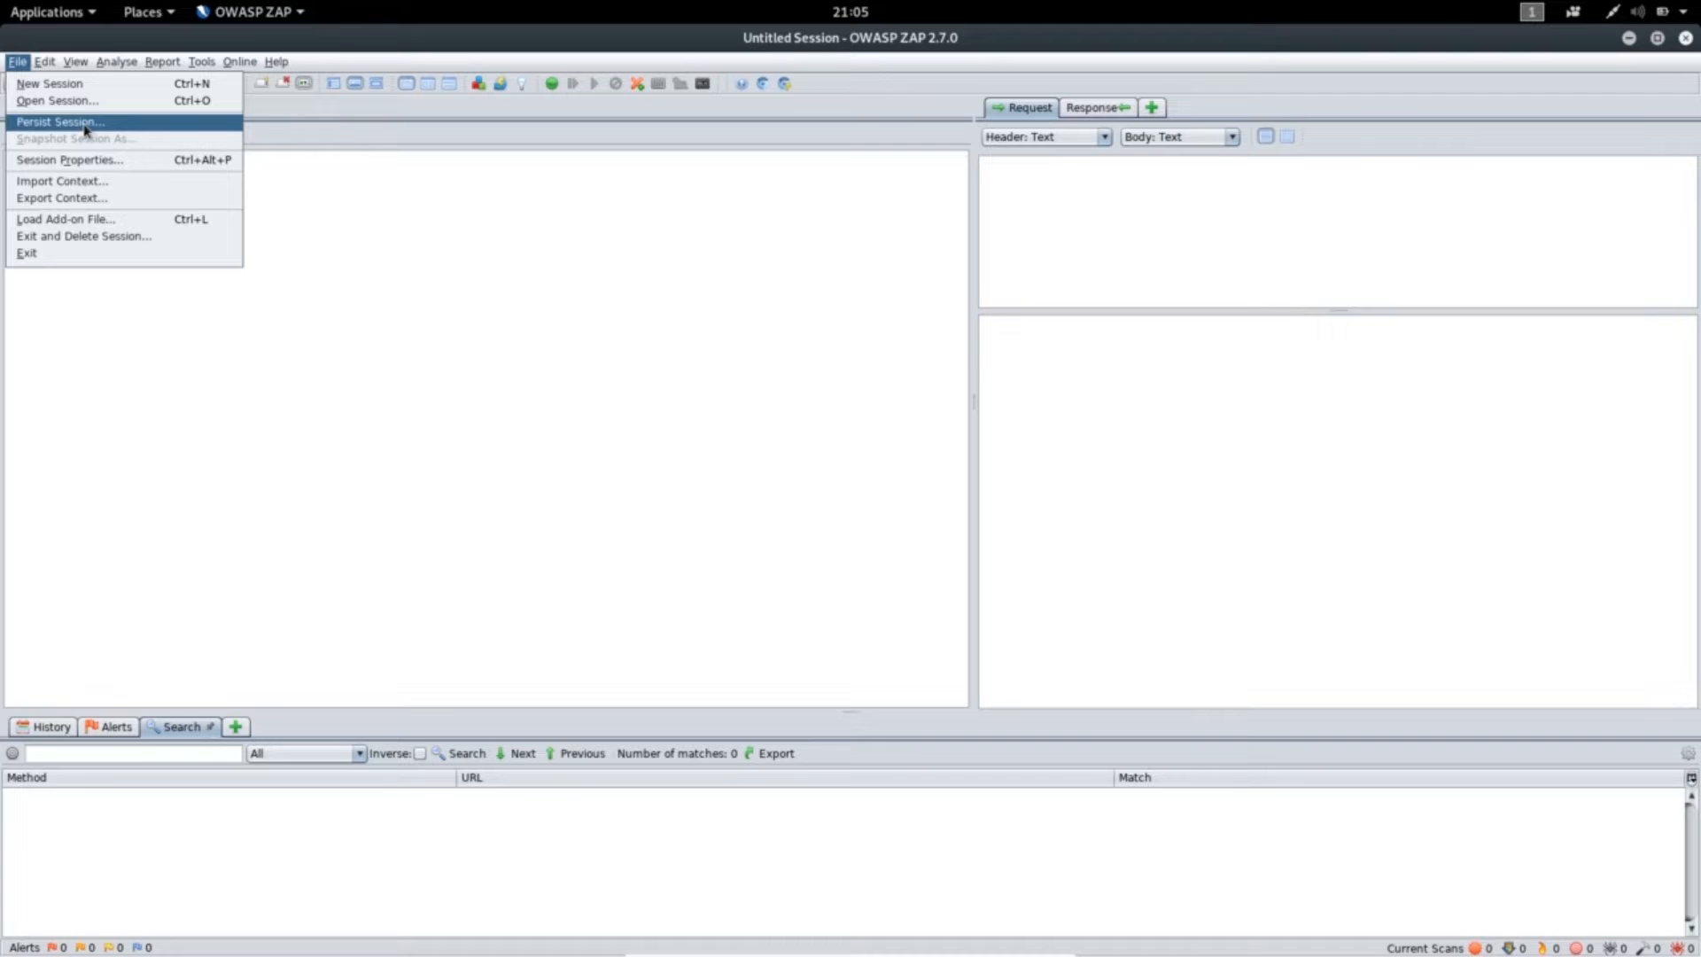
pyautogui.moveTo(44, 71)
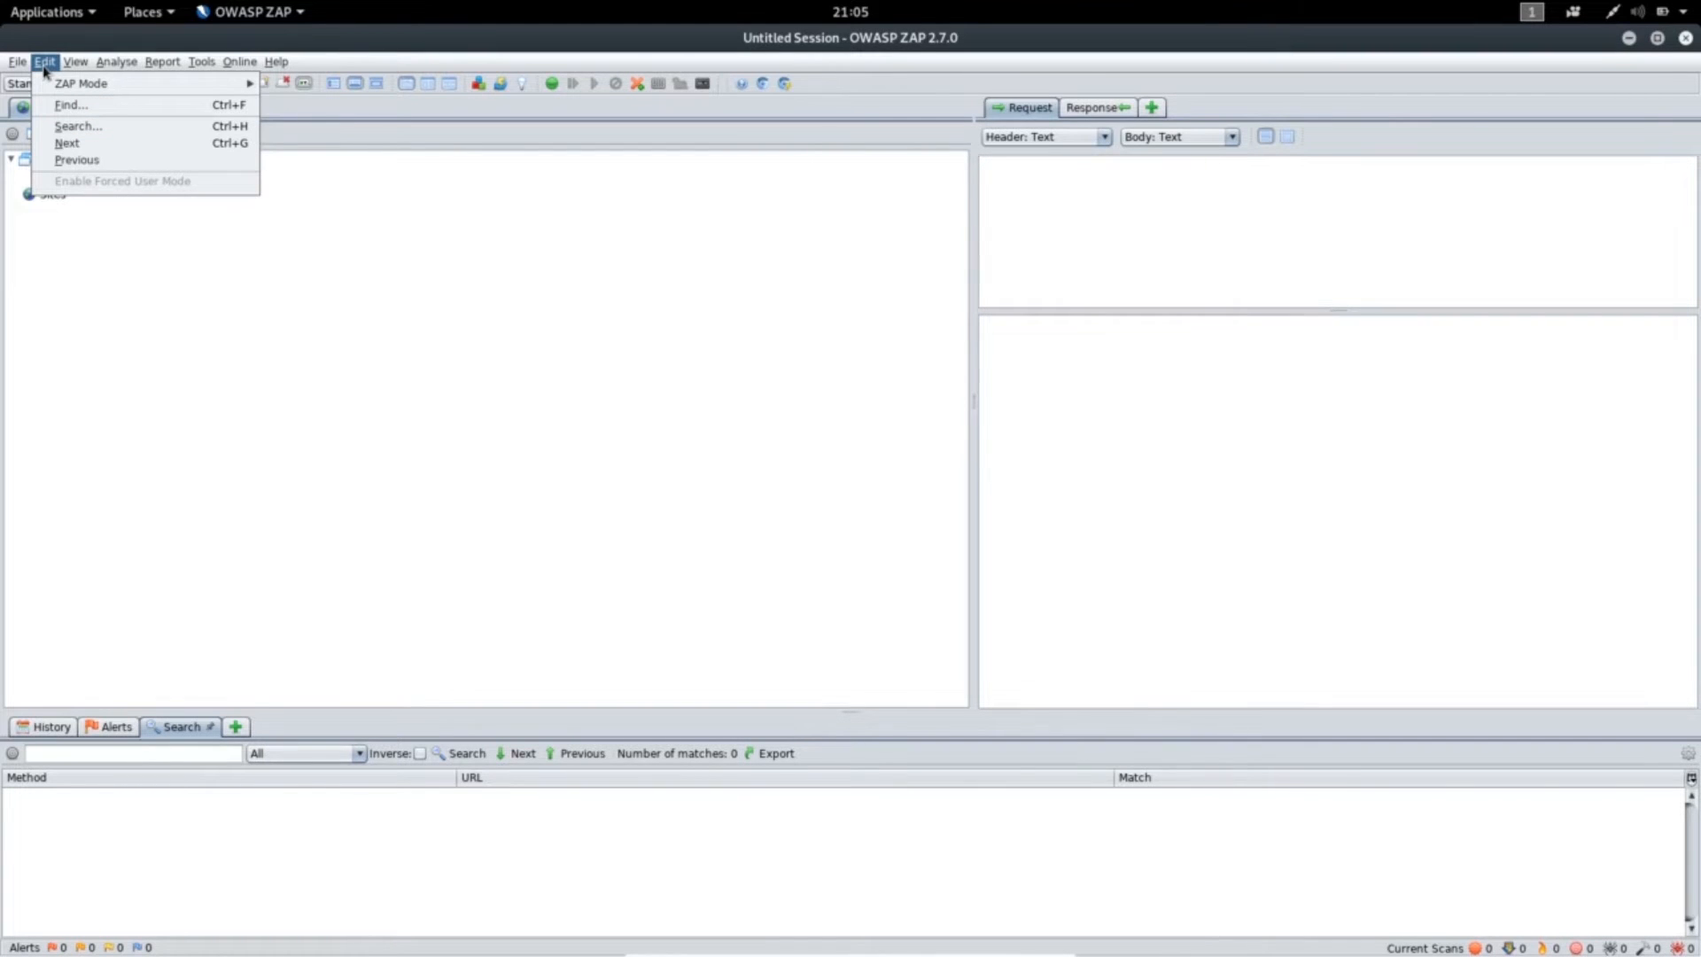
pyautogui.moveTo(49, 85)
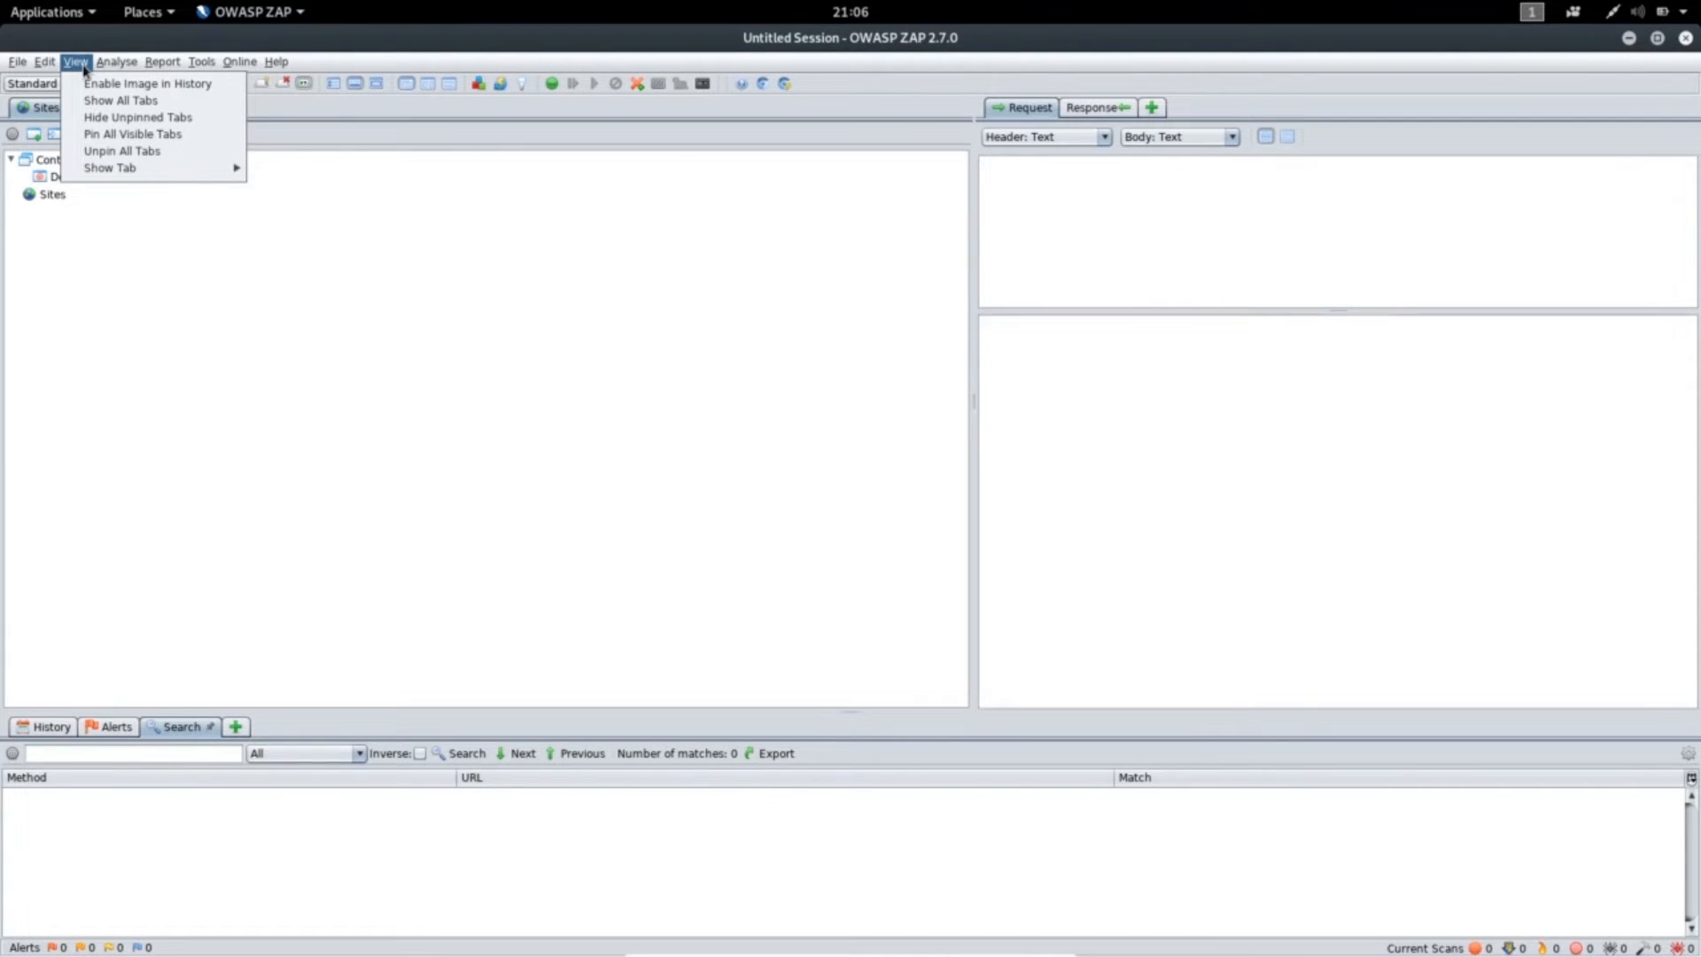
pyautogui.moveTo(113, 172)
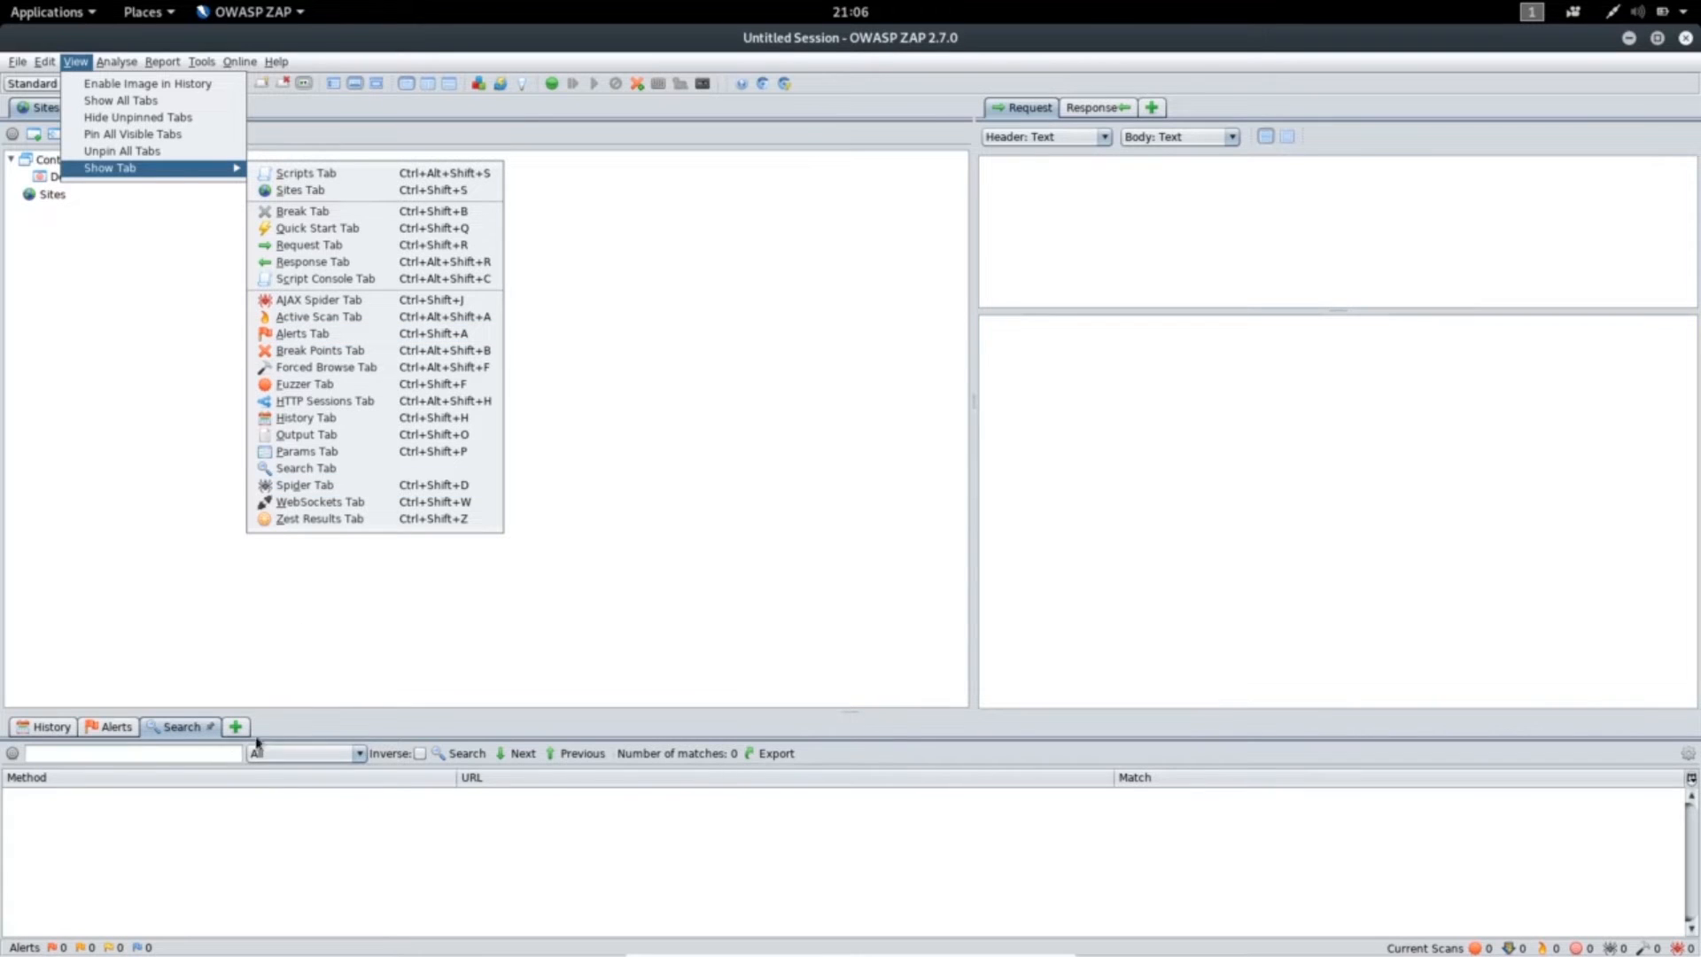
pyautogui.click(304, 385)
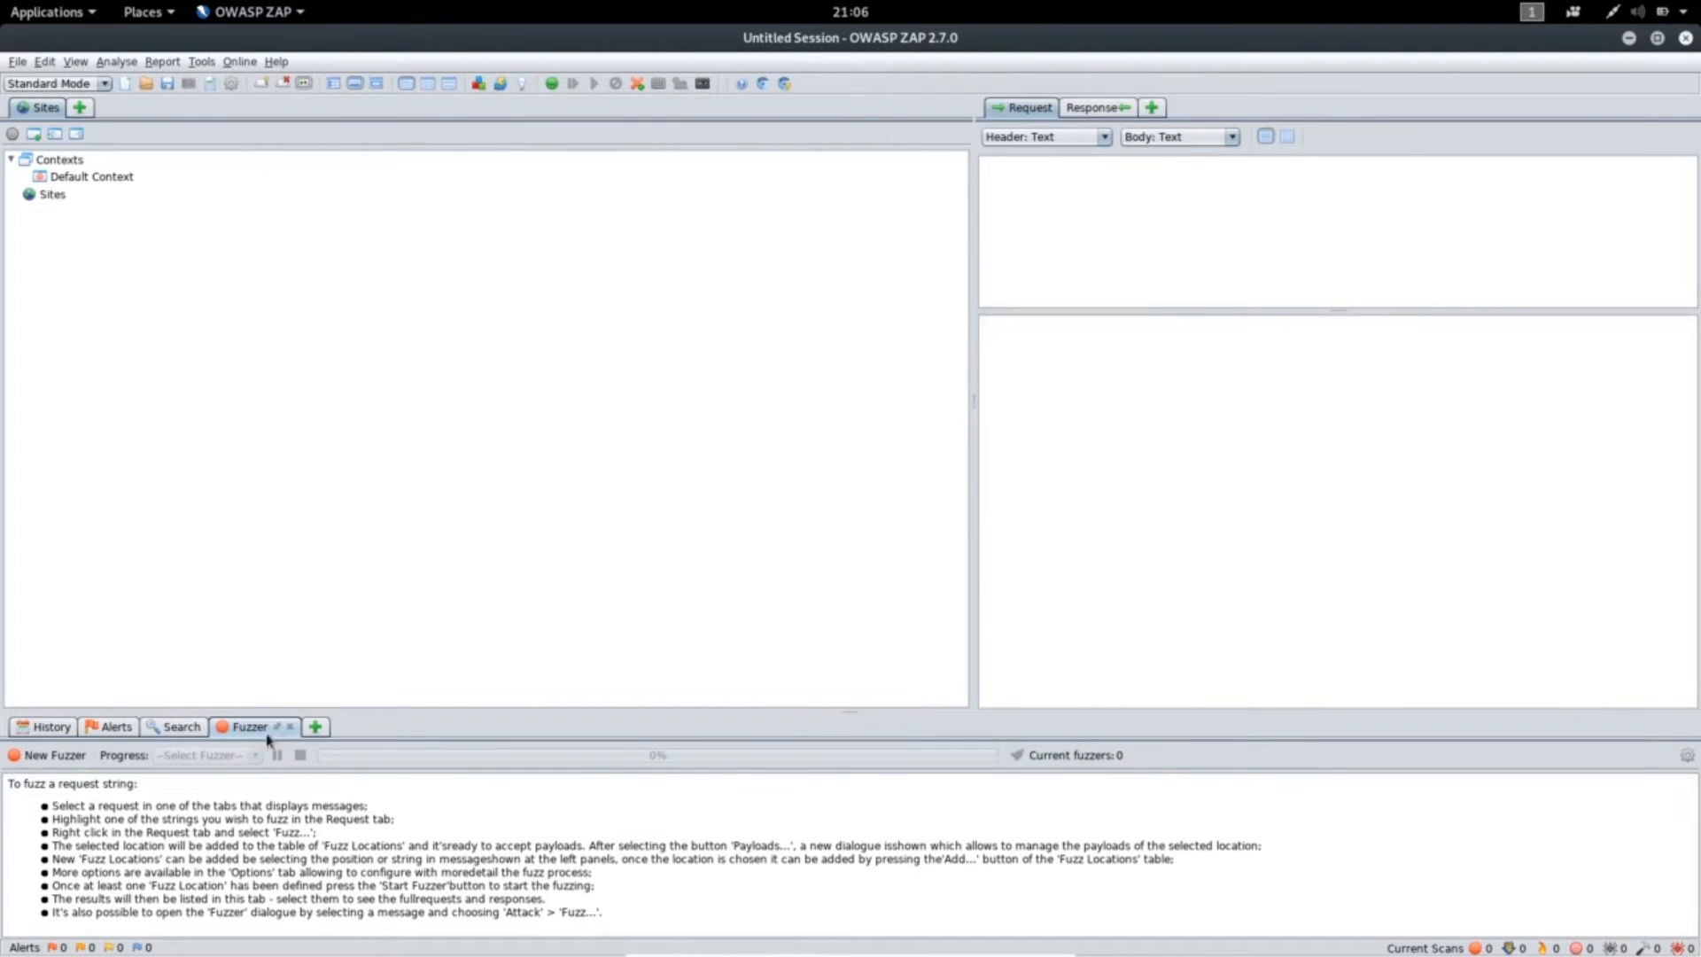
pyautogui.click(75, 67)
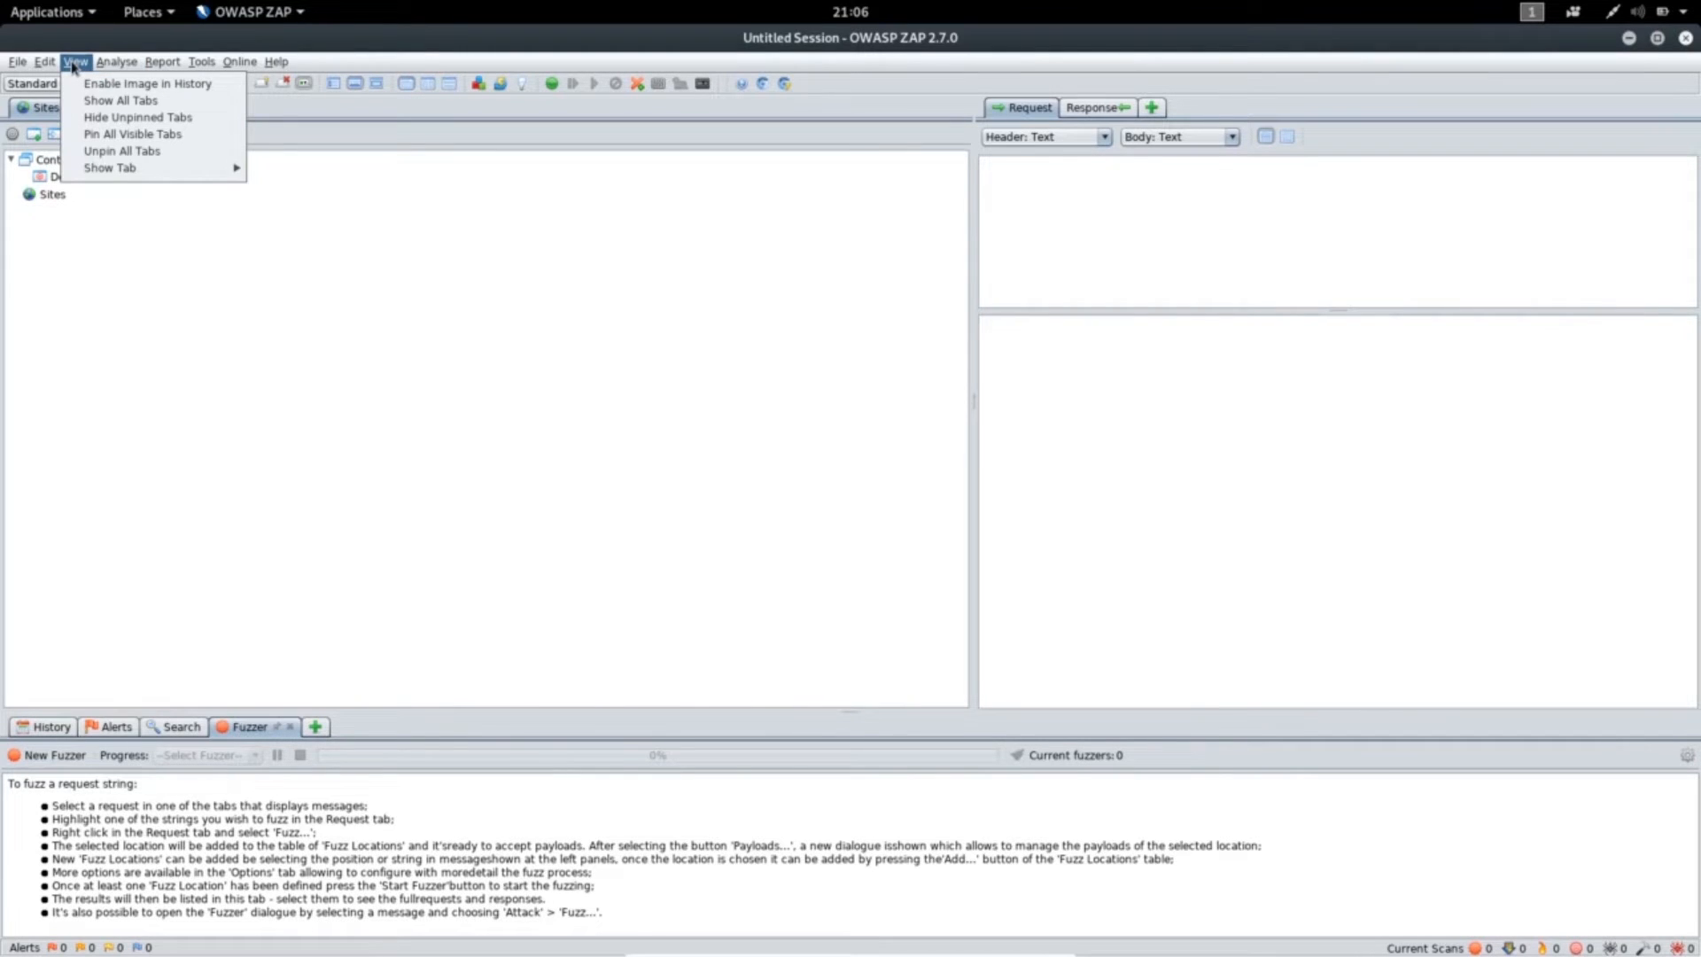
pyautogui.click(112, 101)
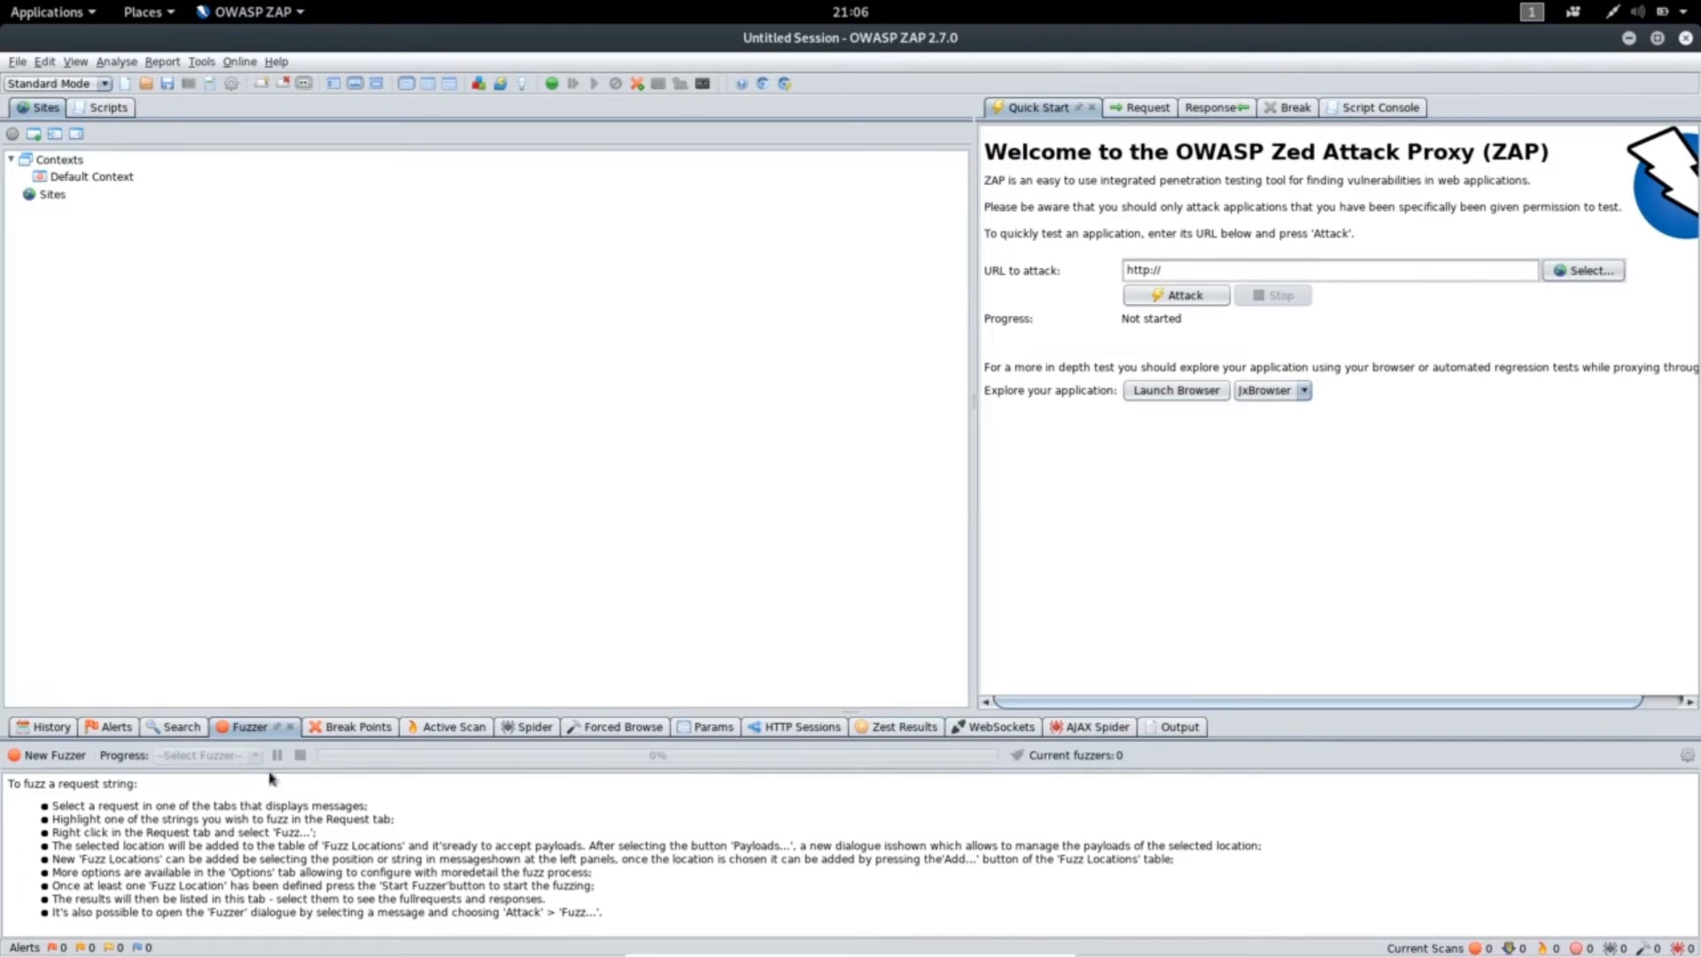
# - View the AJAX Spider, Spider and Active Scan tabs one after another
pyautogui.click(1102, 734)
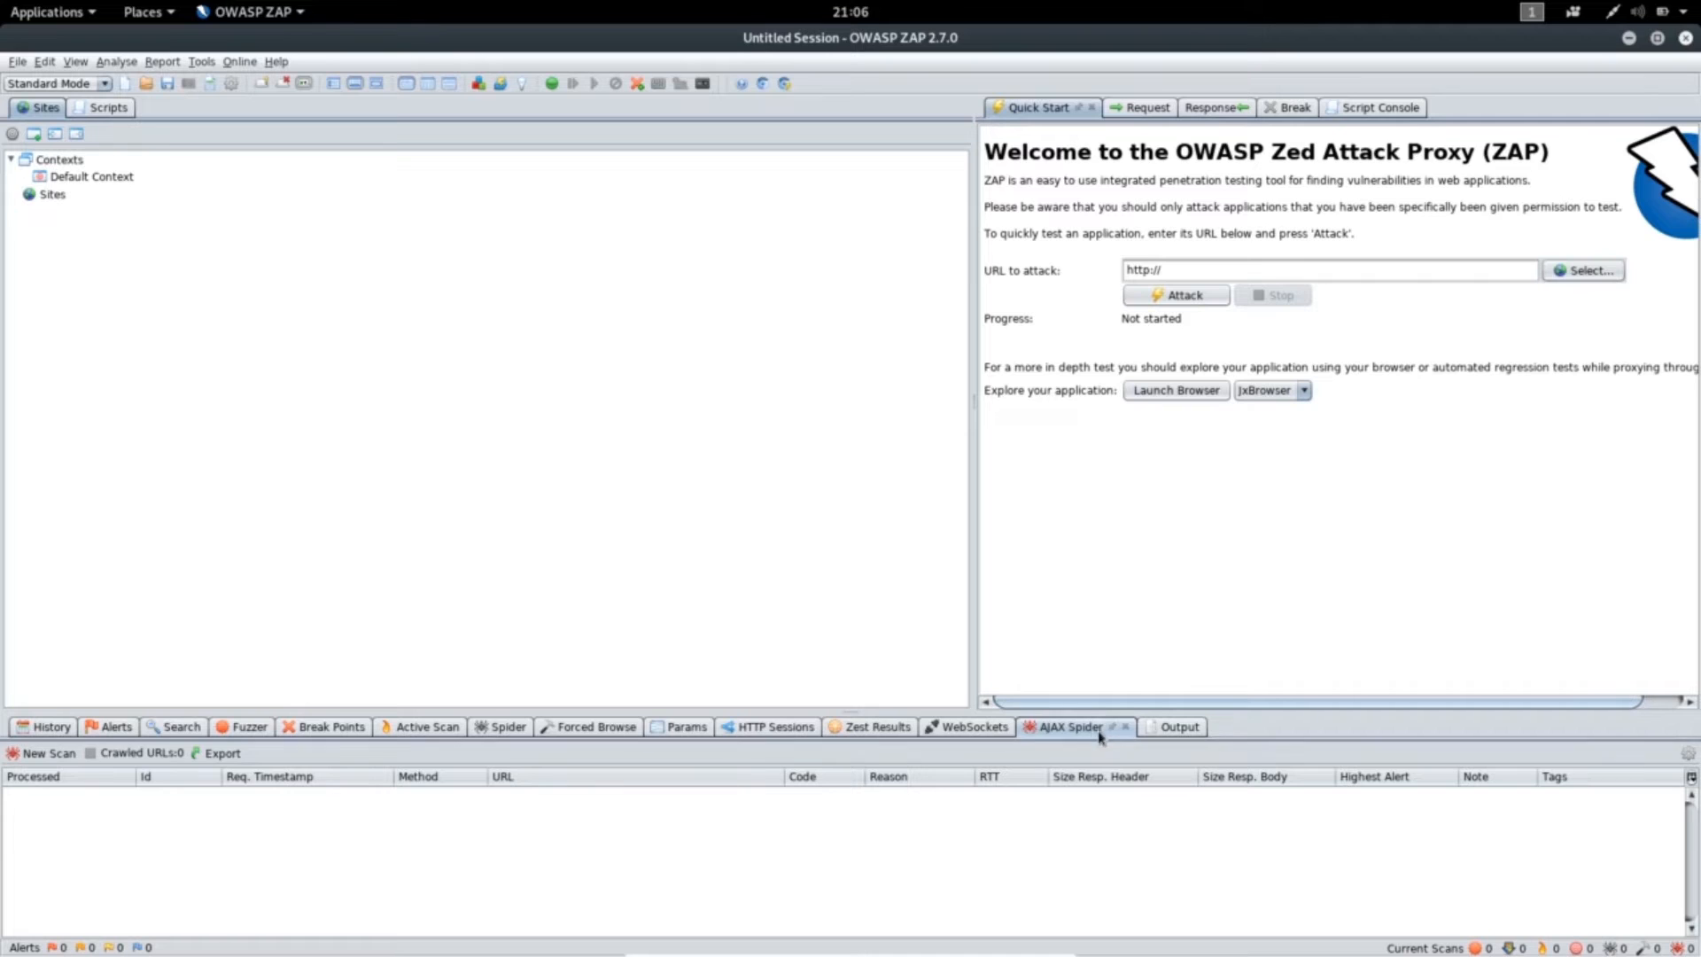
pyautogui.click(496, 727)
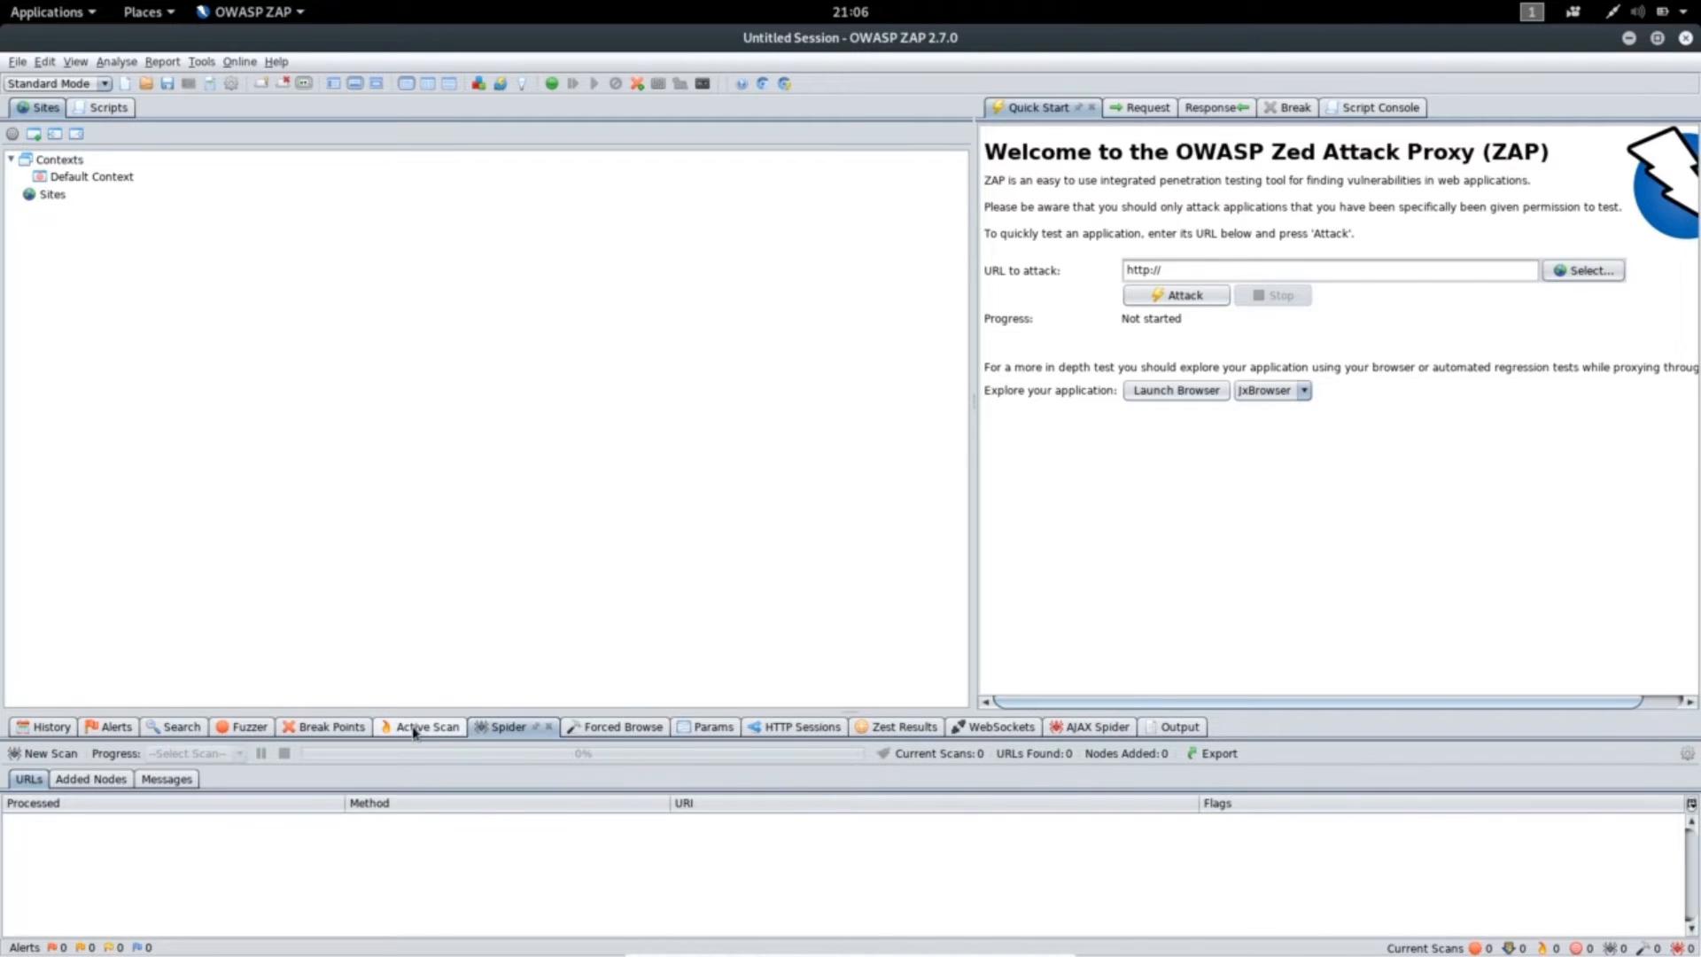
pyautogui.click(414, 730)
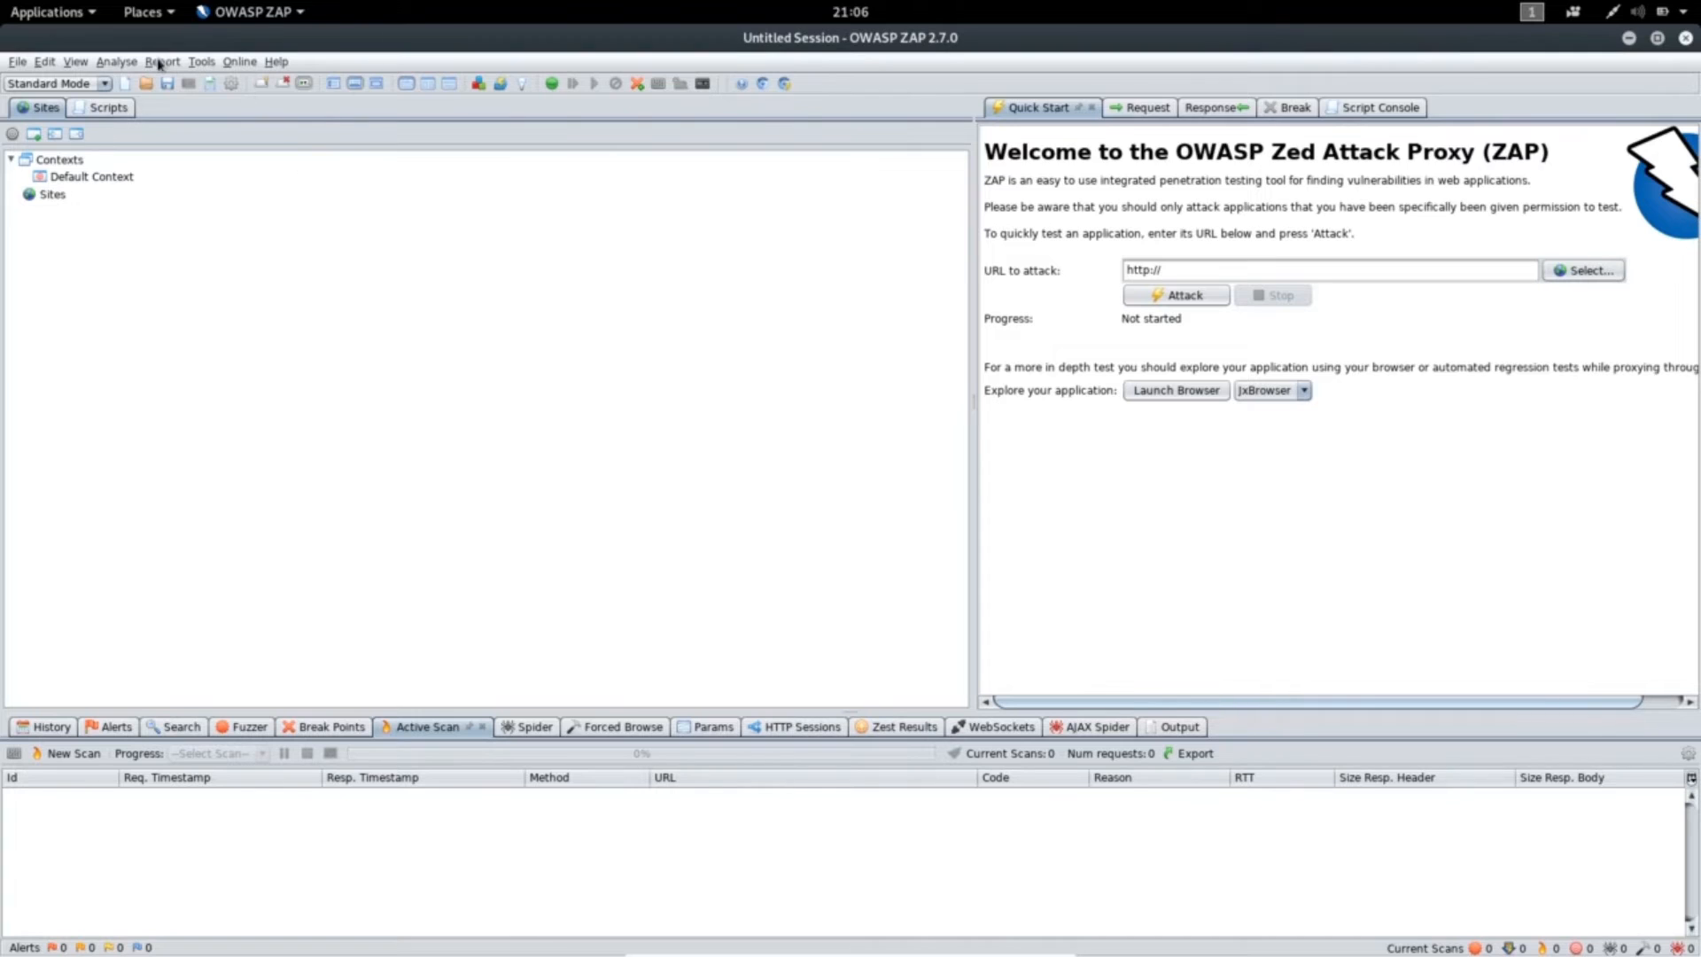
# - Start adding a policy in the Scan Policy Manager and view its Information Gathering and Injection tests
pyautogui.click(122, 64)
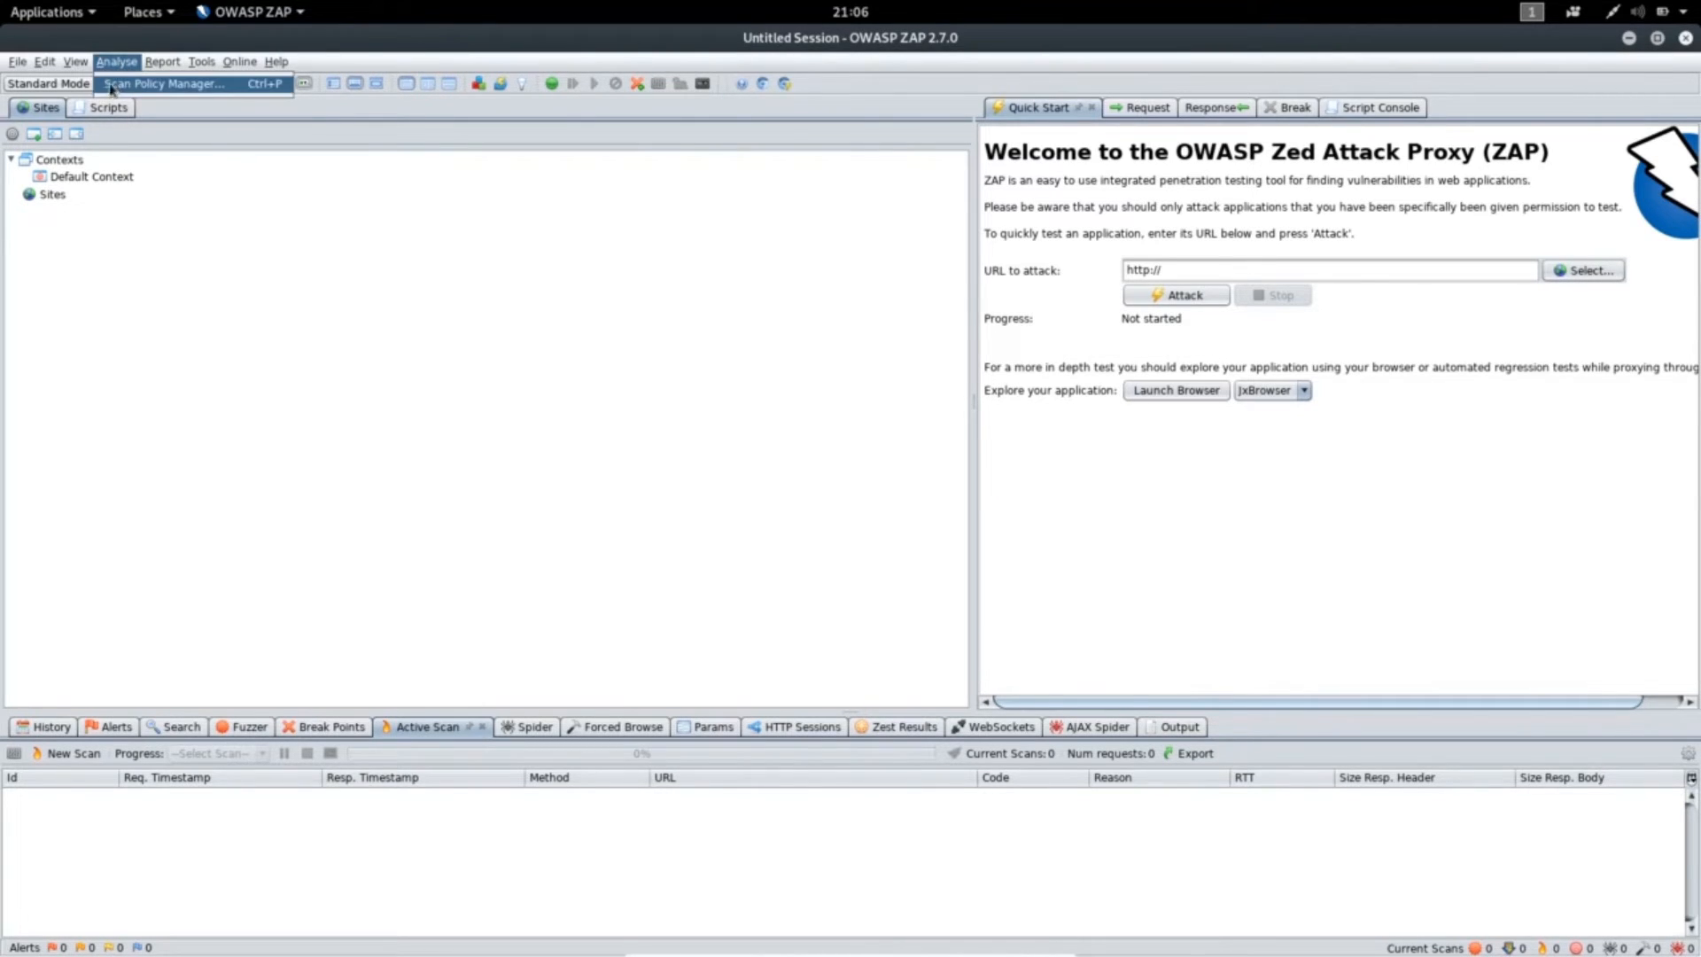
pyautogui.click(186, 85)
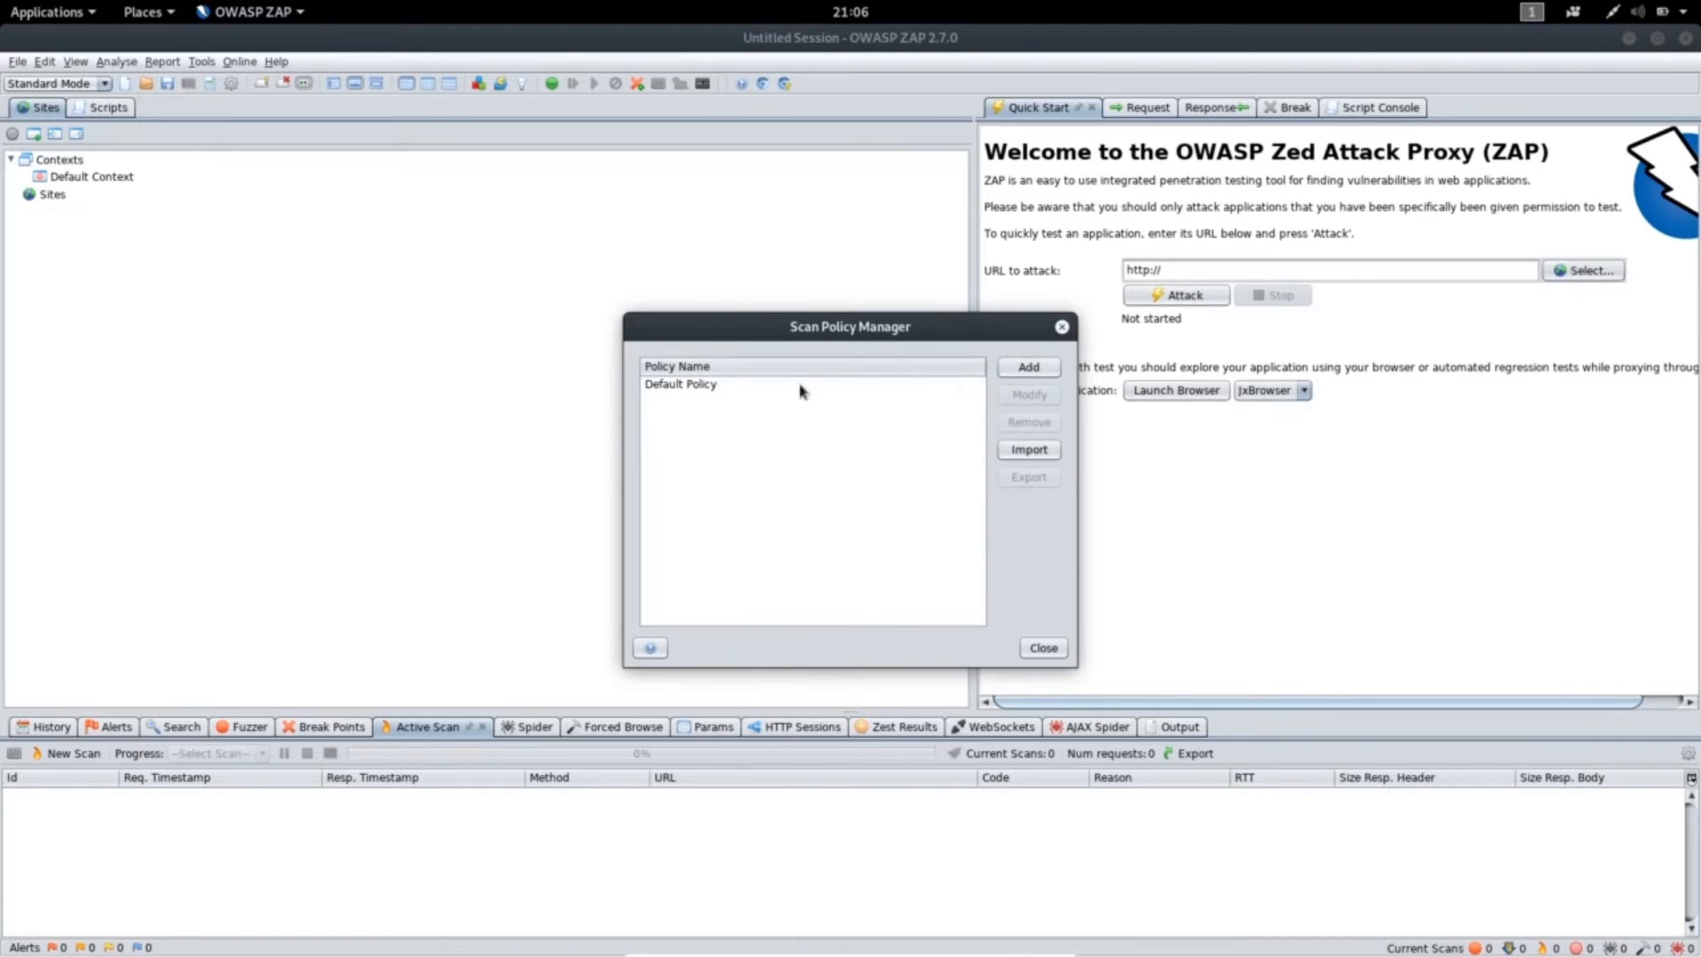
pyautogui.click(1028, 370)
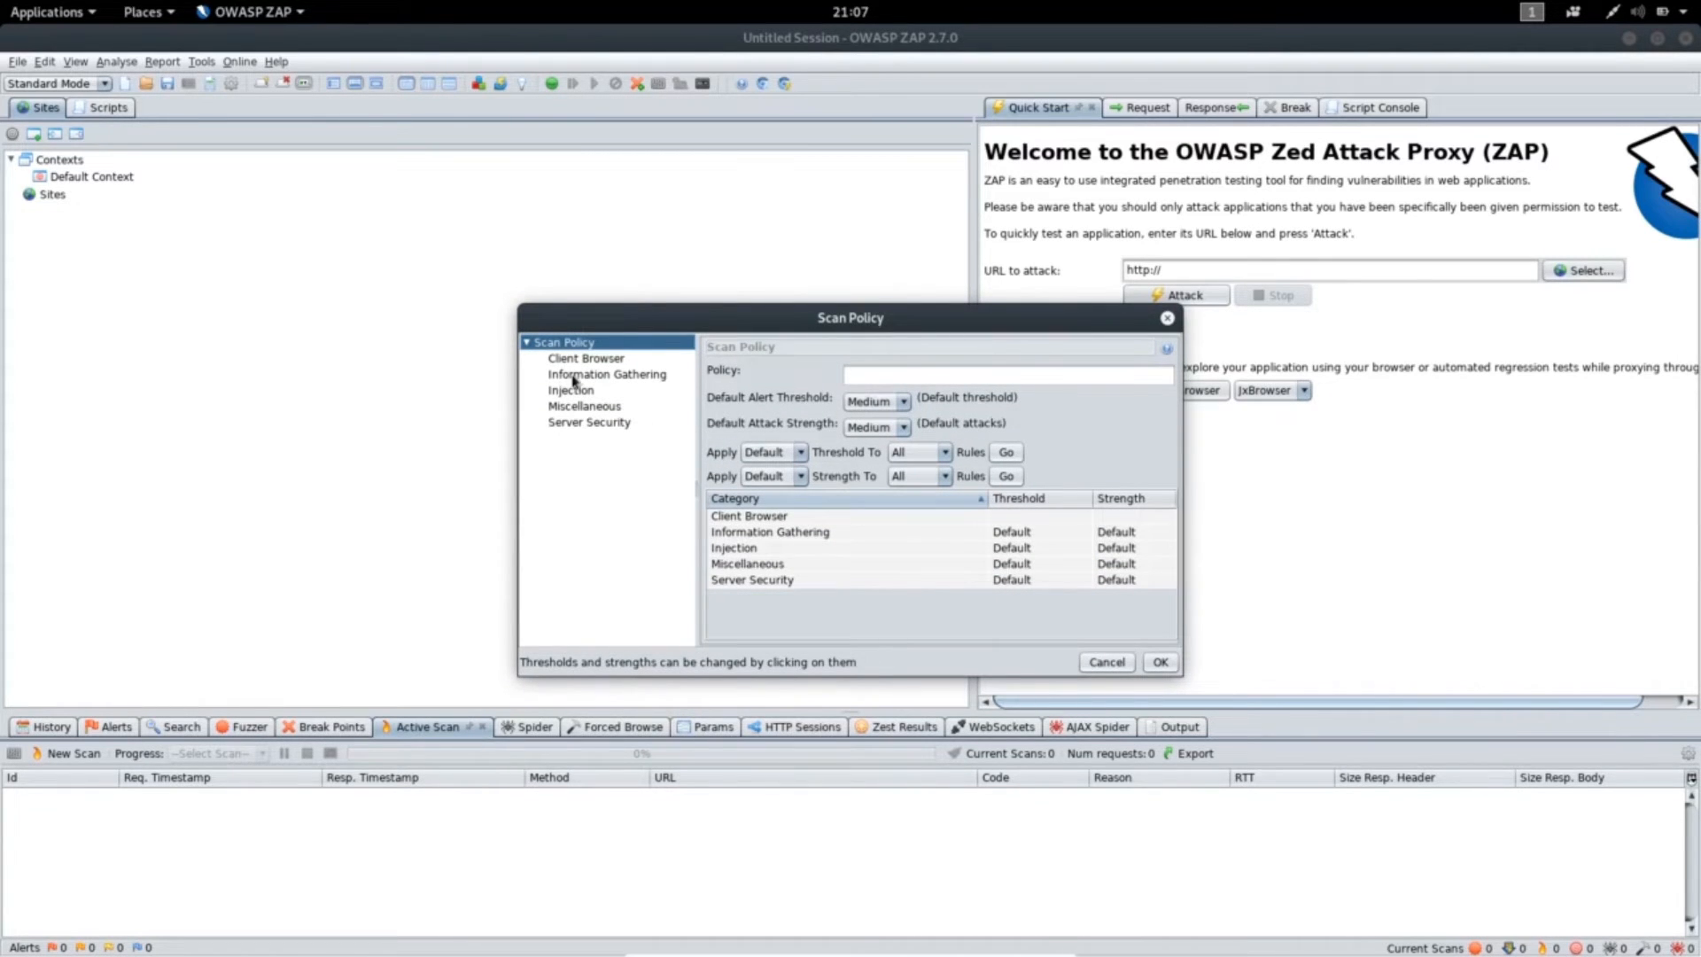
pyautogui.click(573, 376)
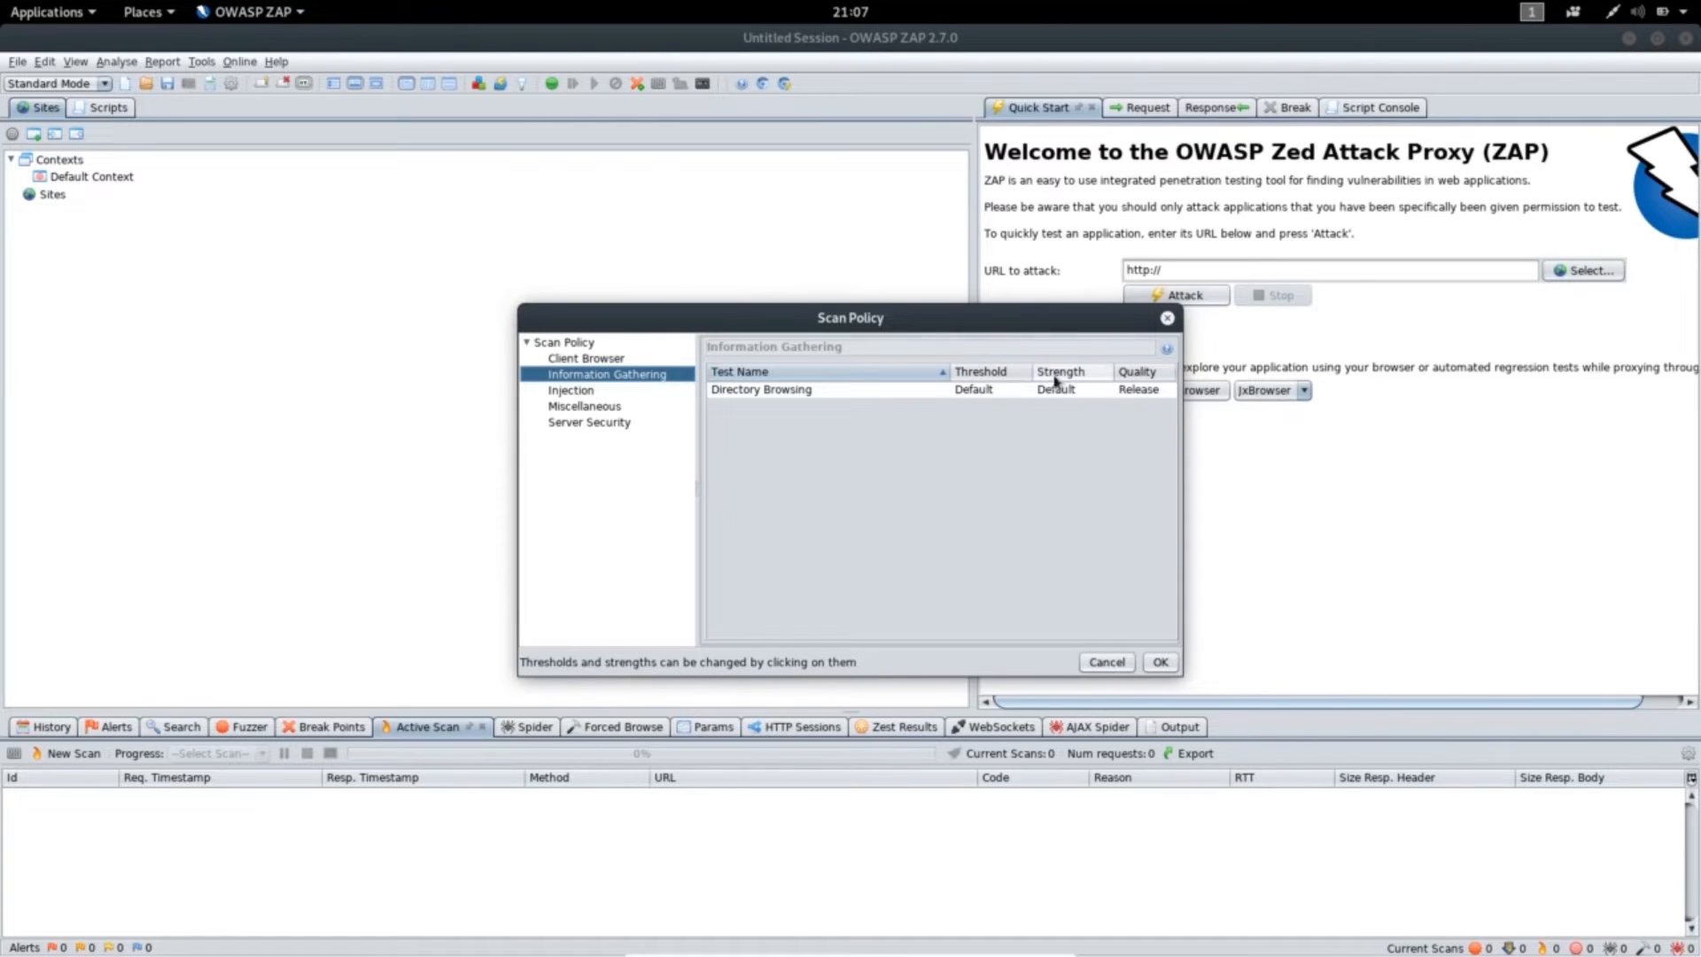
pyautogui.click(563, 395)
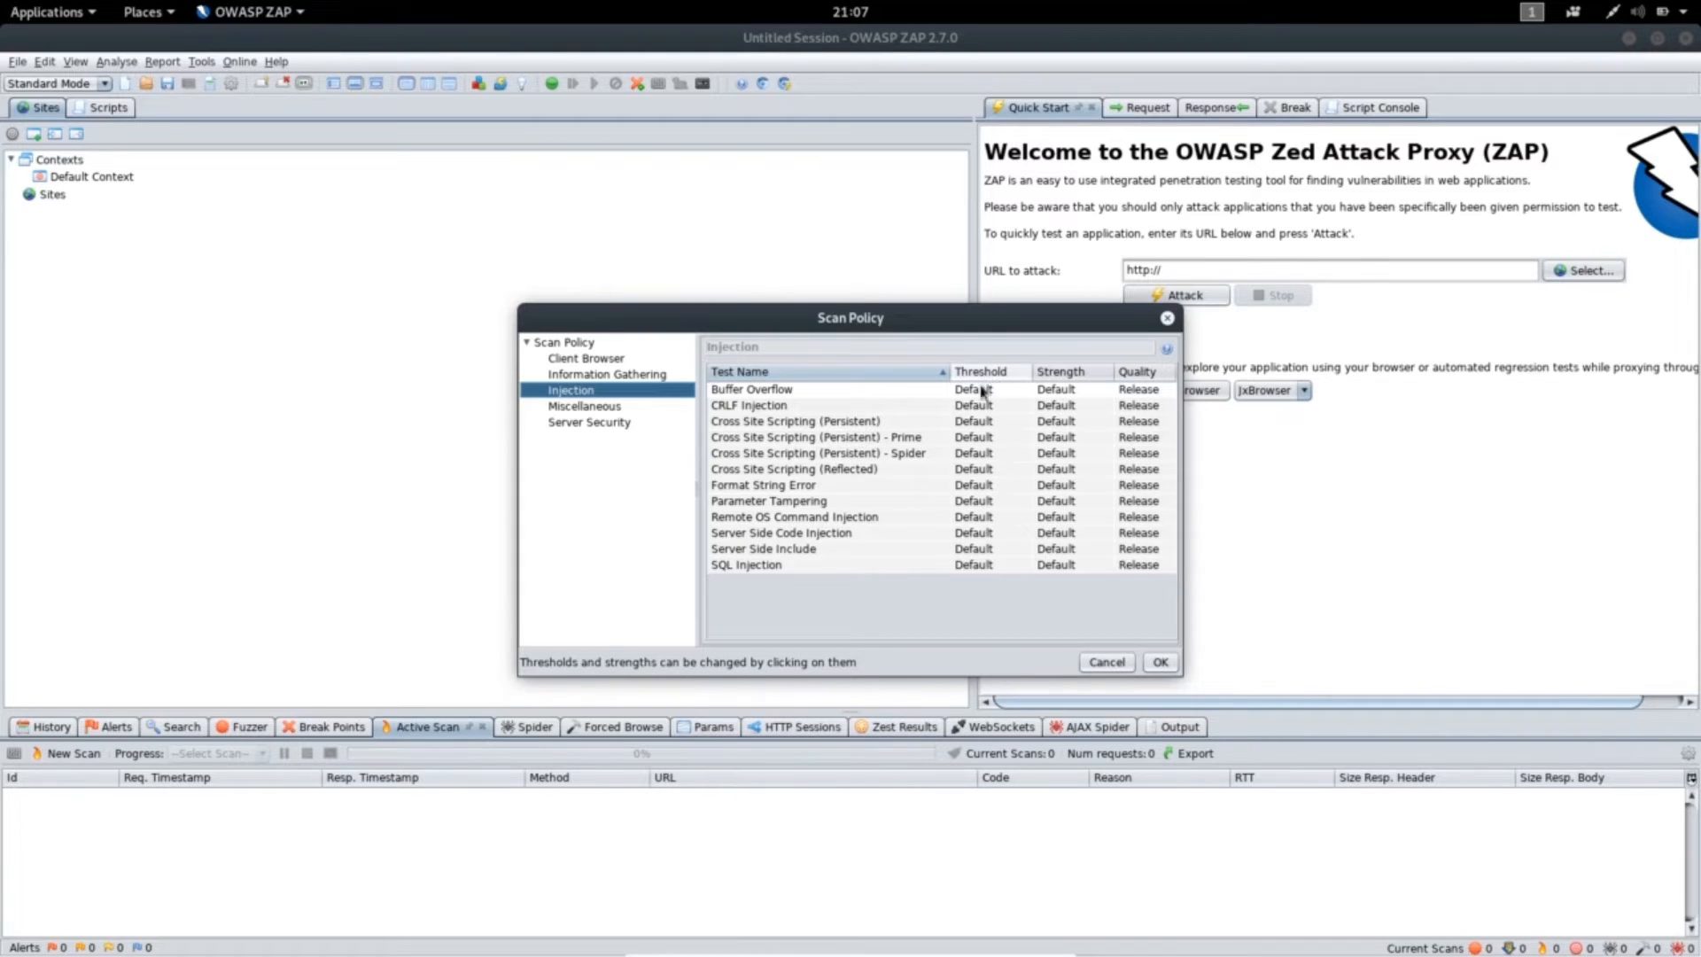
# - Inspect the threshold choices for Cross Site Scripting (Reflected) and strength choices for Cross Site Scripting (Persistent) - Spider, cancelling the policy and closing the manager
pyautogui.click(981, 470)
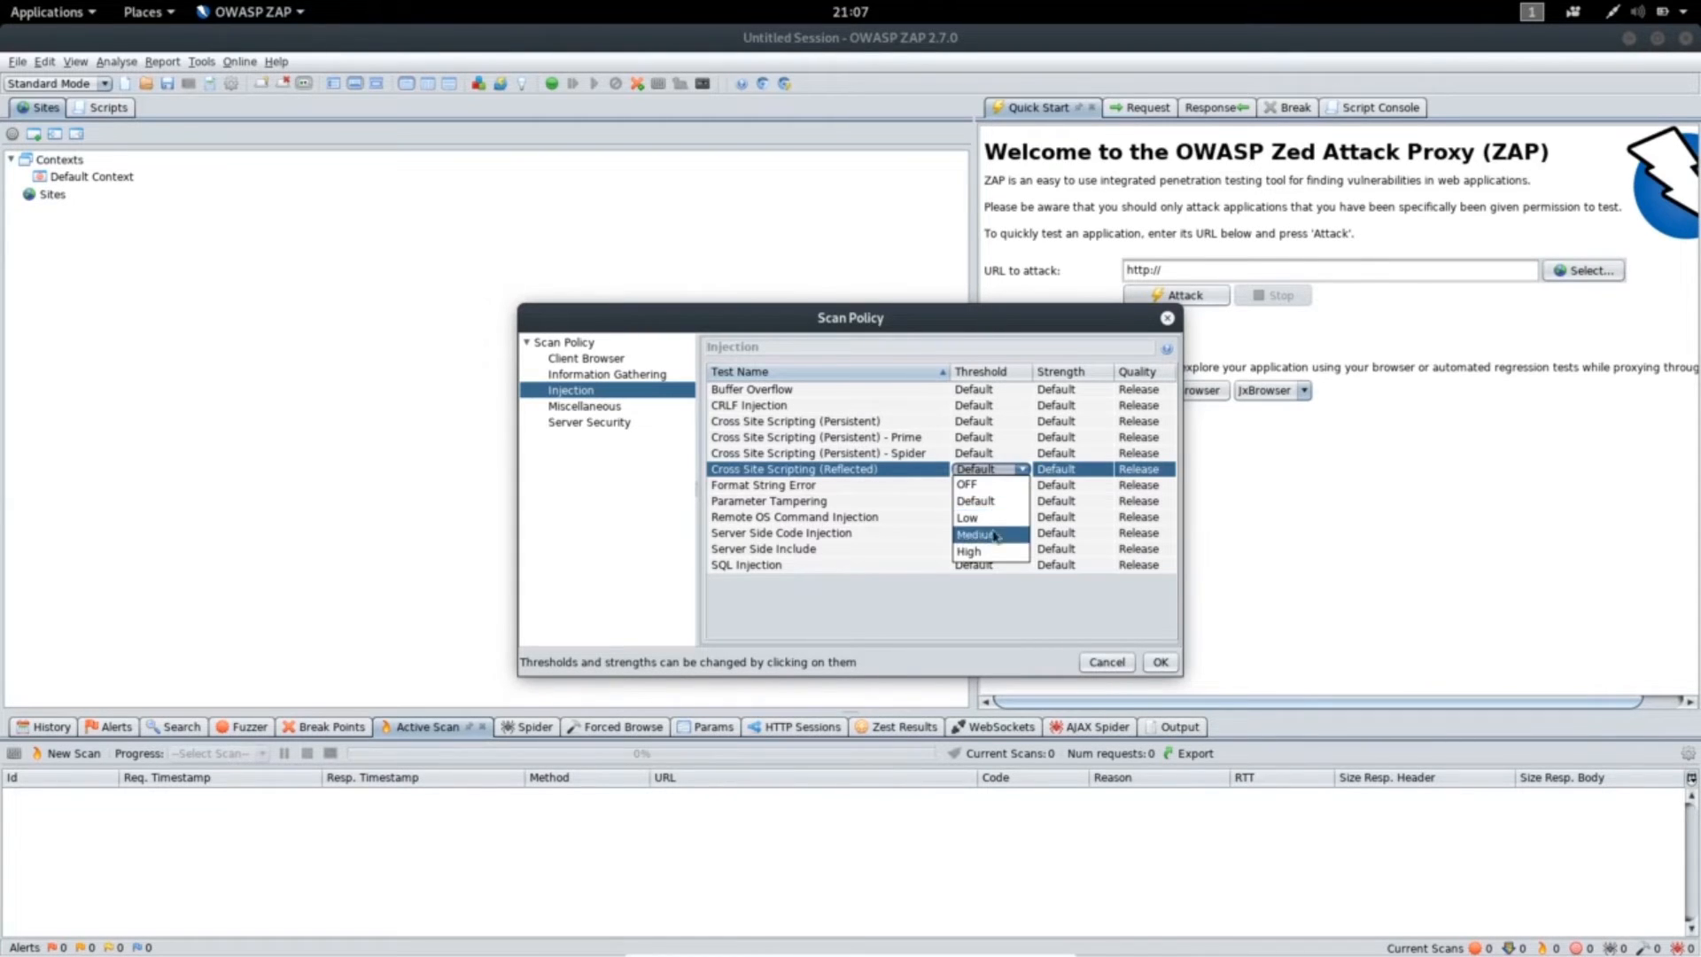
pyautogui.click(1054, 463)
pyautogui.click(1054, 456)
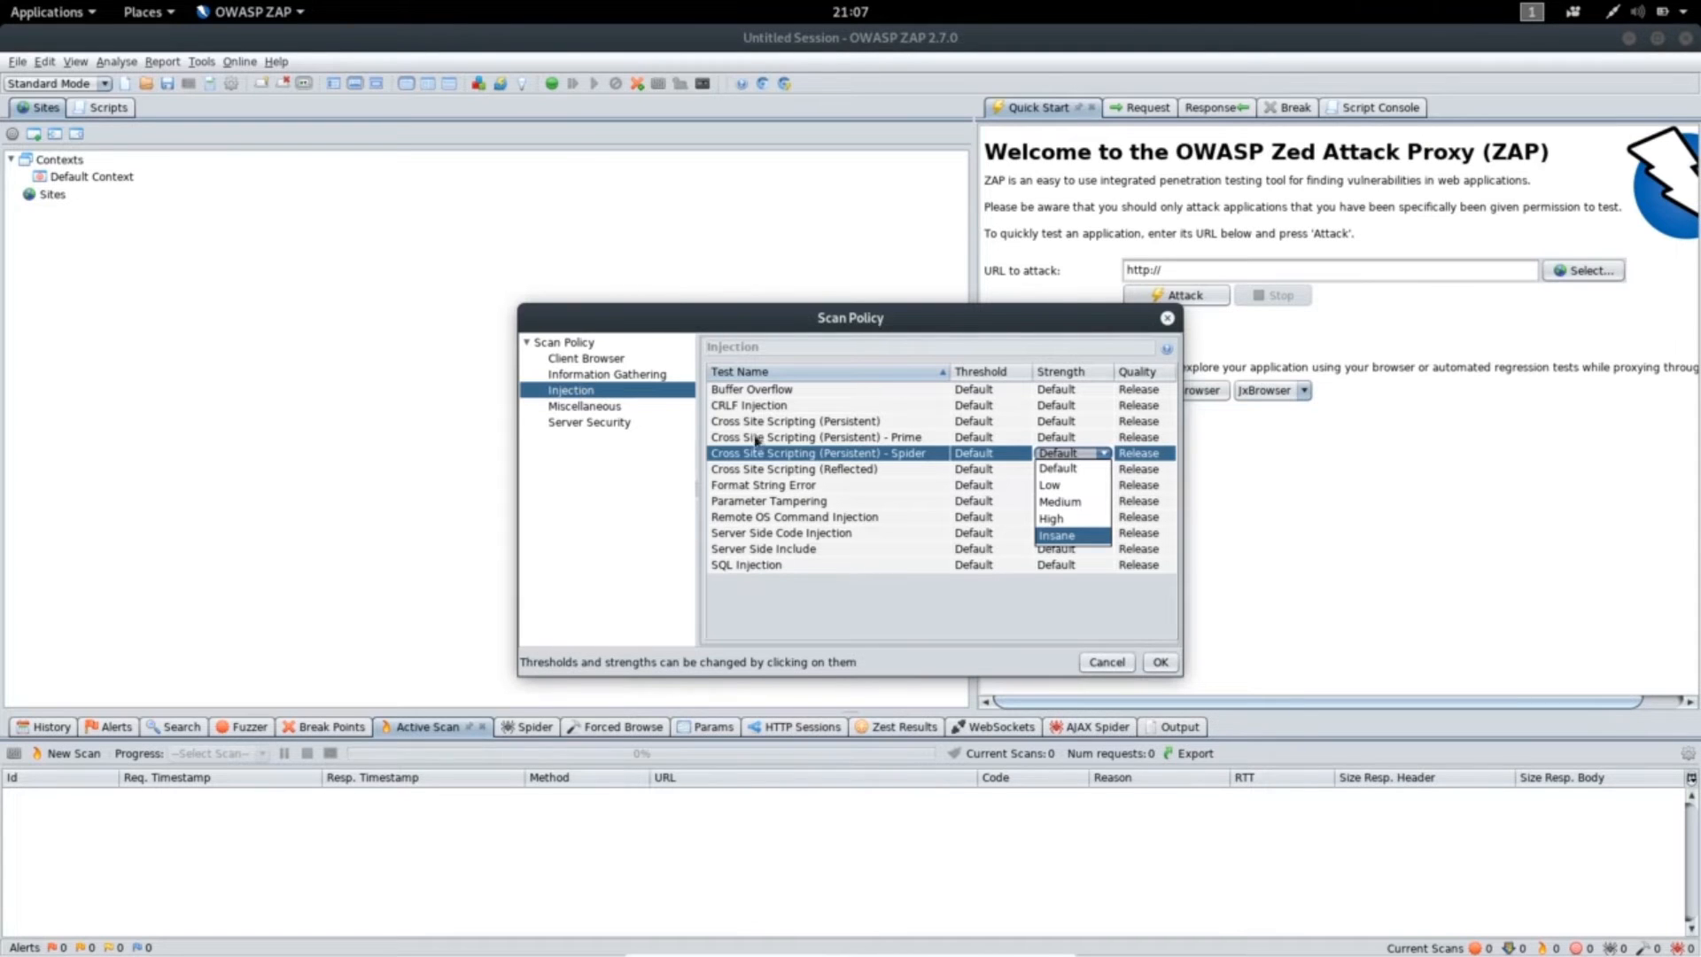
pyautogui.click(1103, 664)
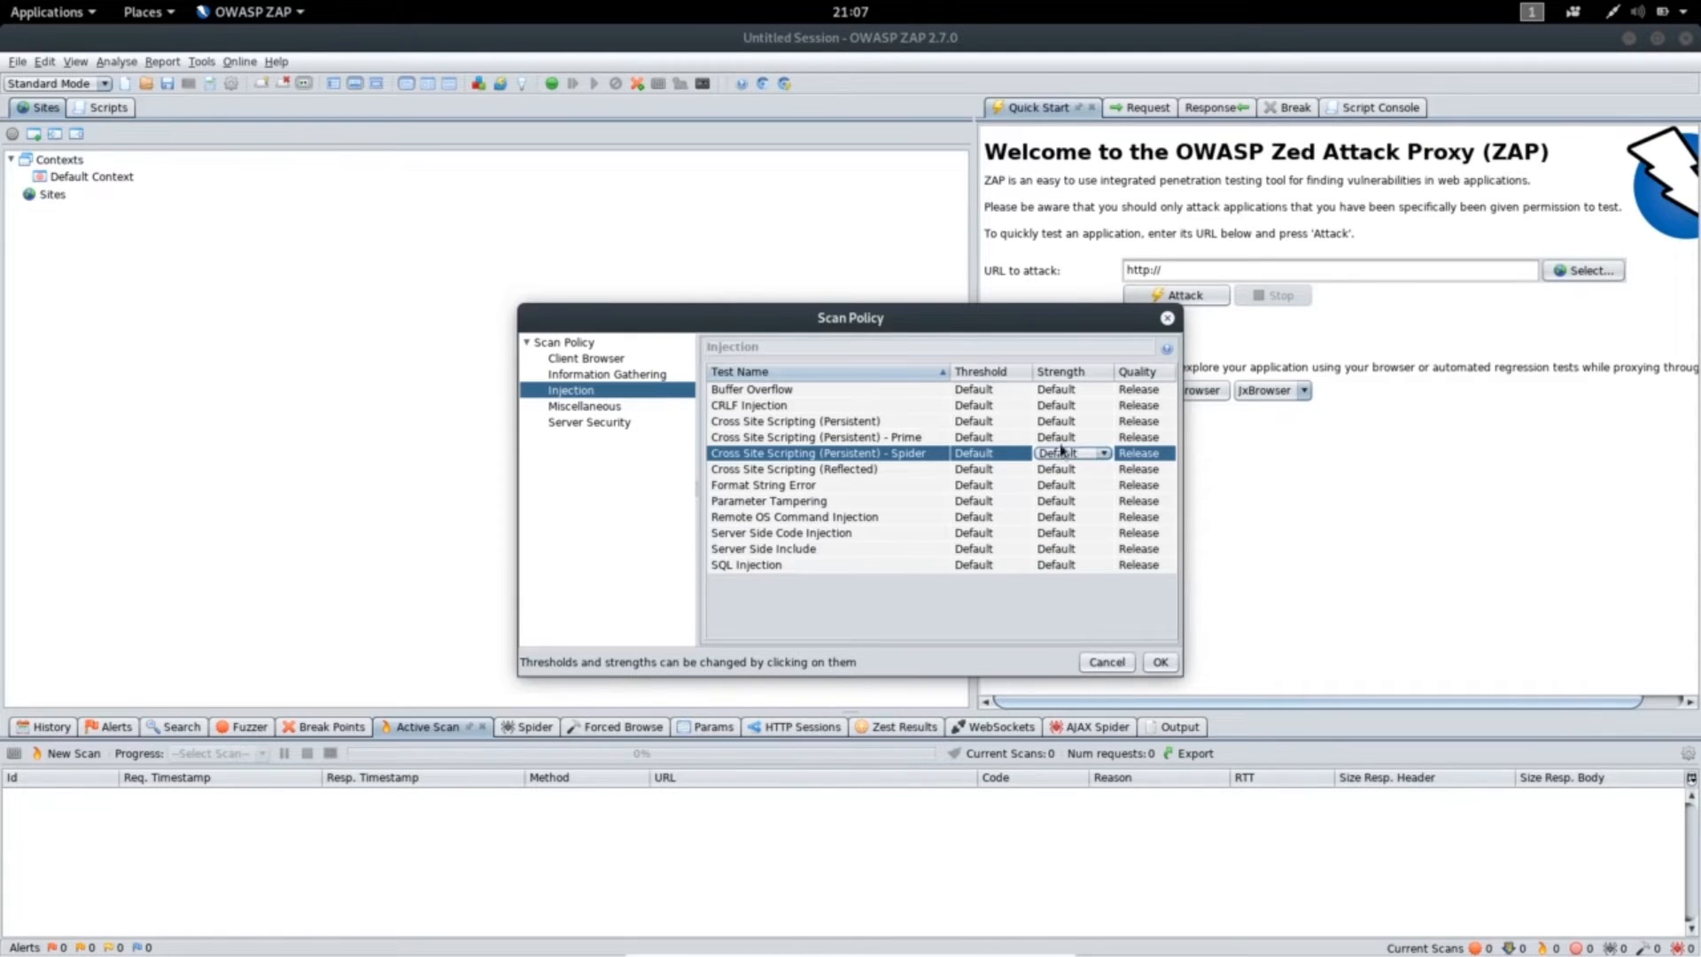
pyautogui.click(1103, 663)
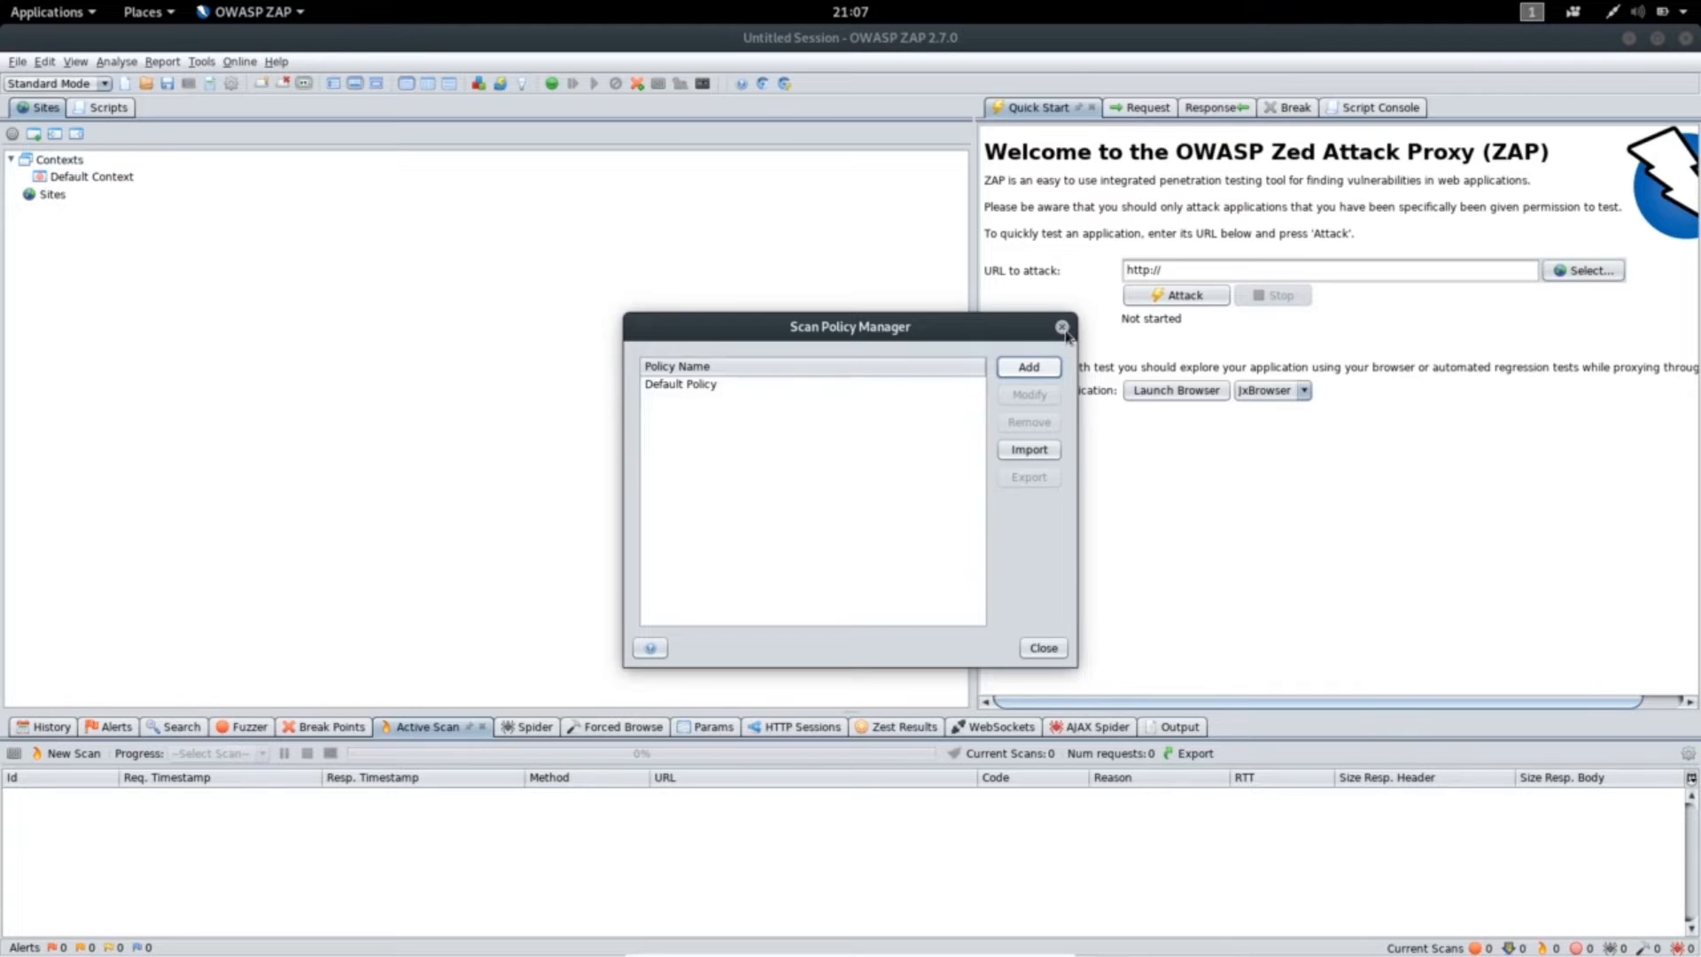
pyautogui.click(1061, 327)
pyautogui.click(163, 62)
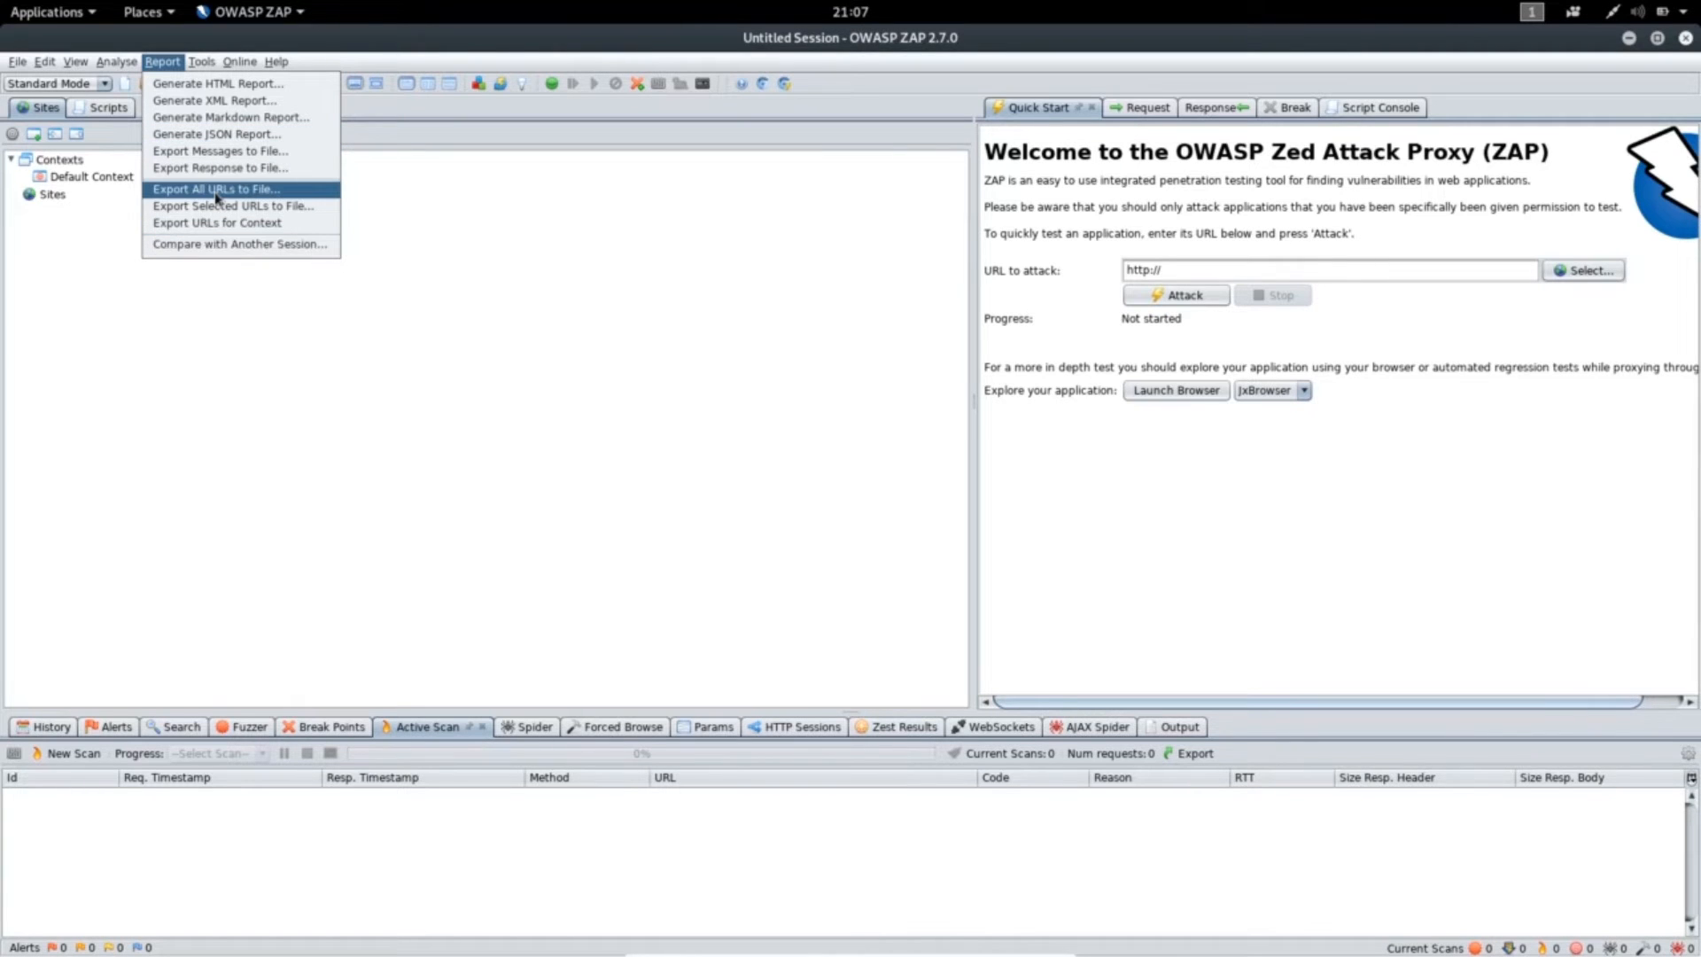
pyautogui.moveTo(207, 64)
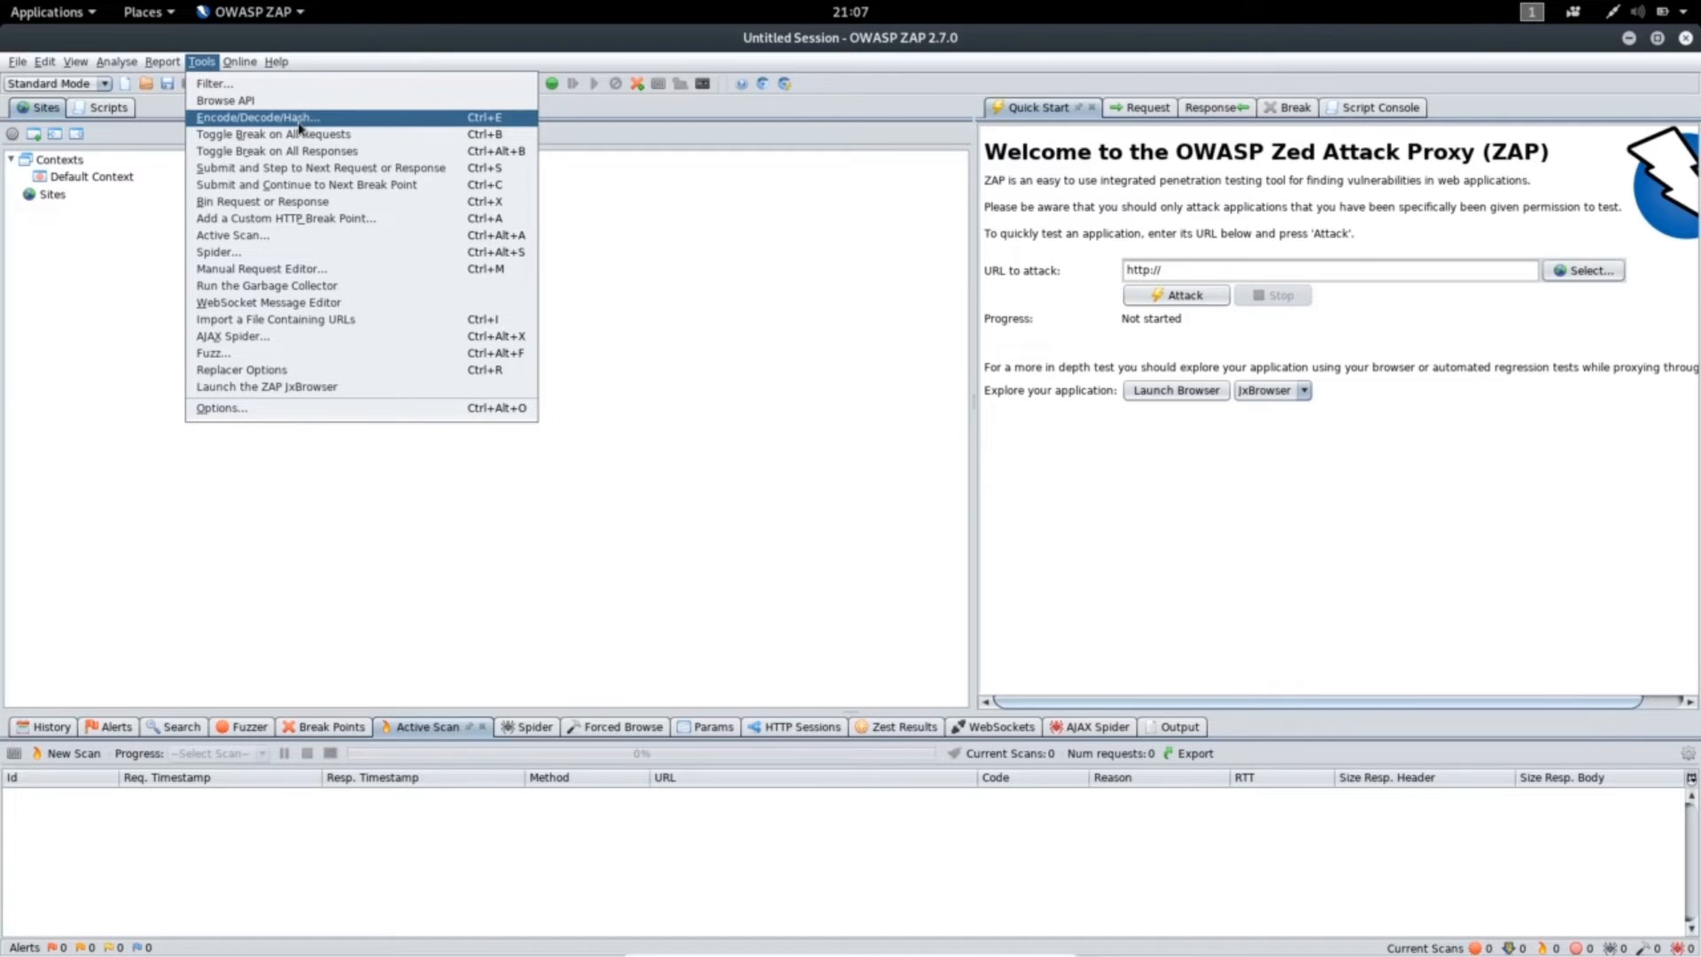
pyautogui.click(74, 317)
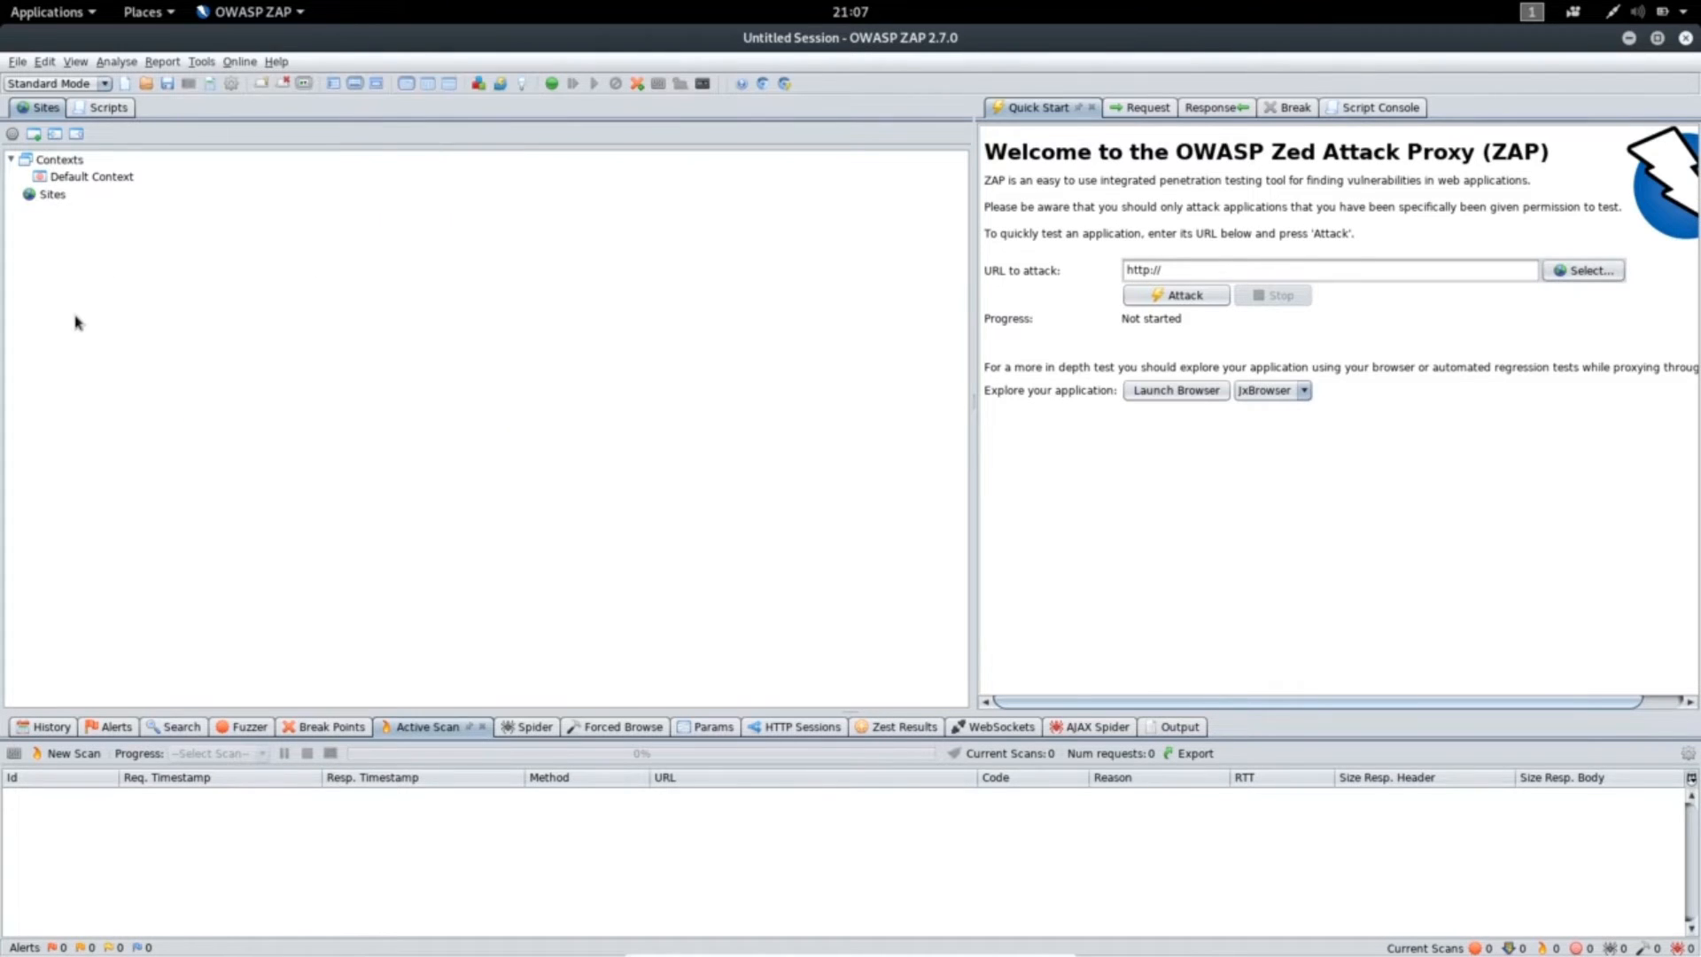
# - Try the expanded Sites layout and the full-window tab layout, returning to the layout with the expanded information pane
pyautogui.click(332, 87)
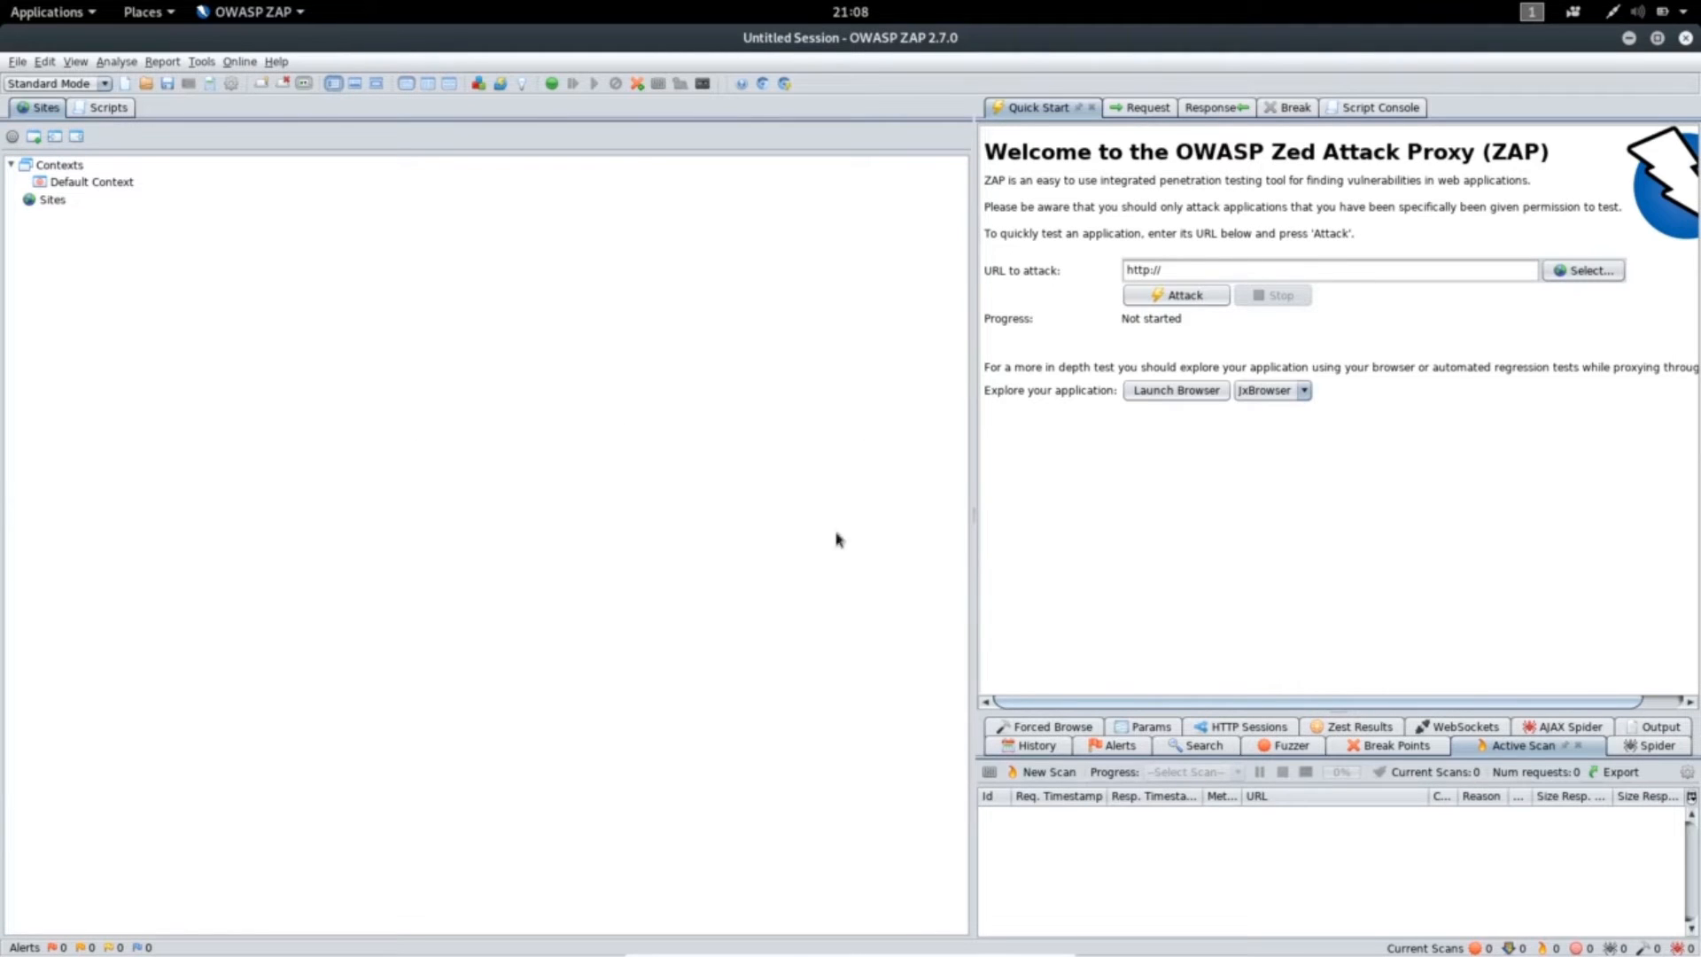
pyautogui.click(356, 87)
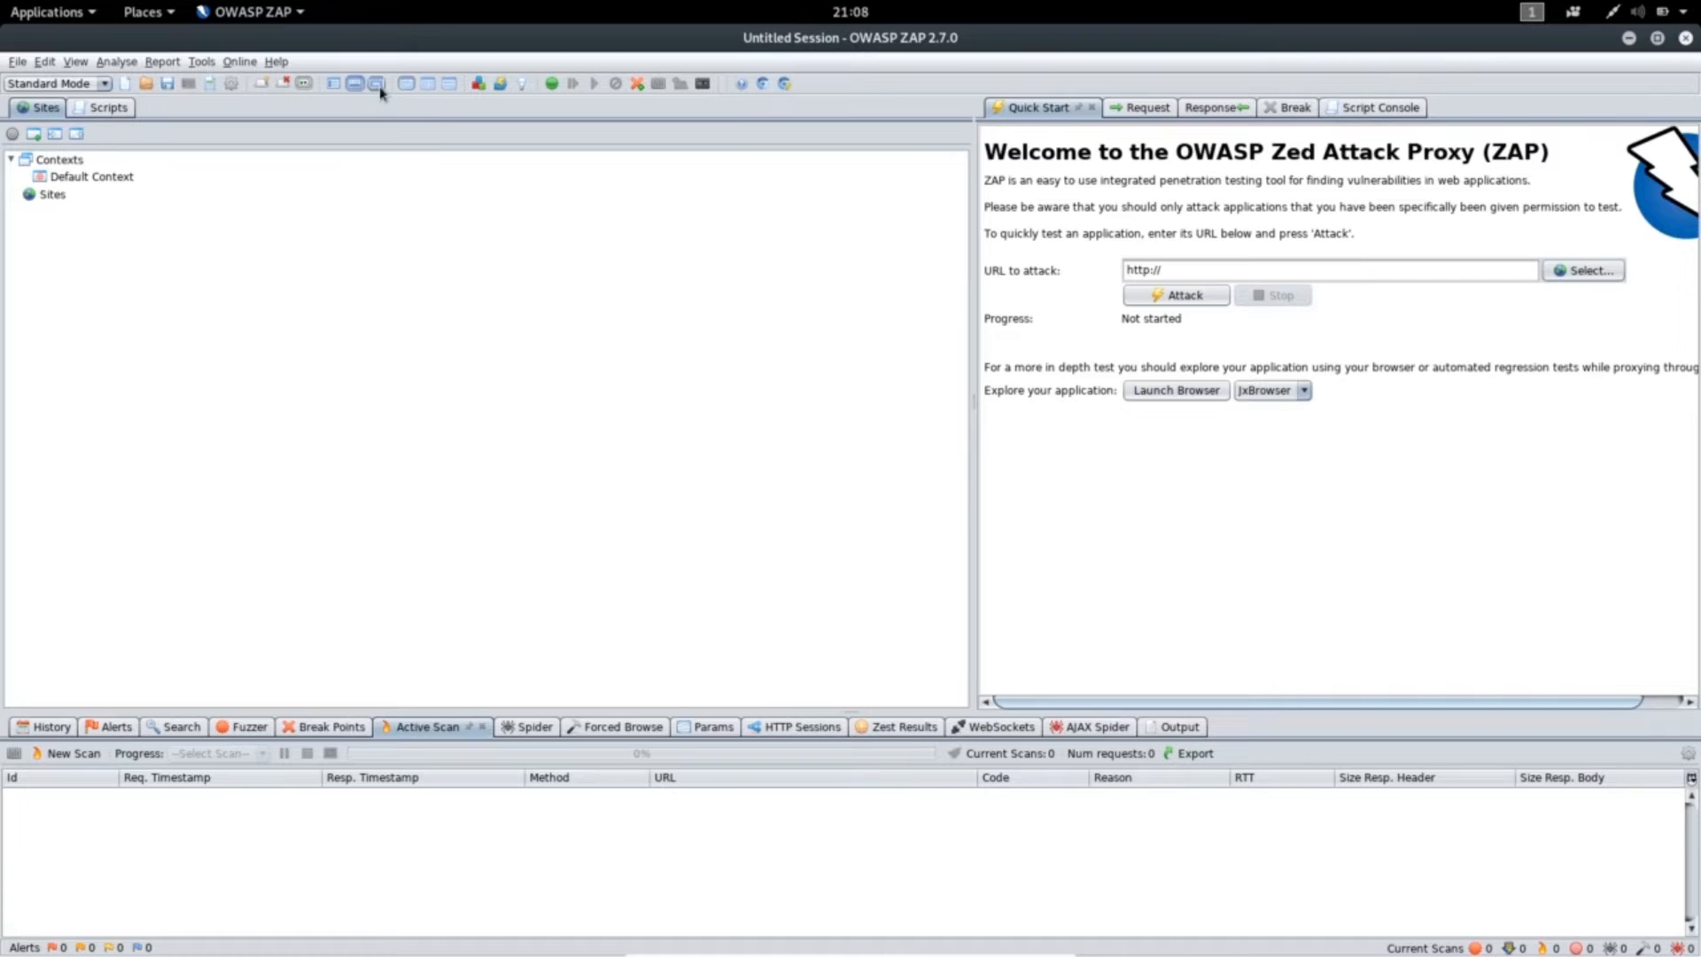
pyautogui.click(377, 85)
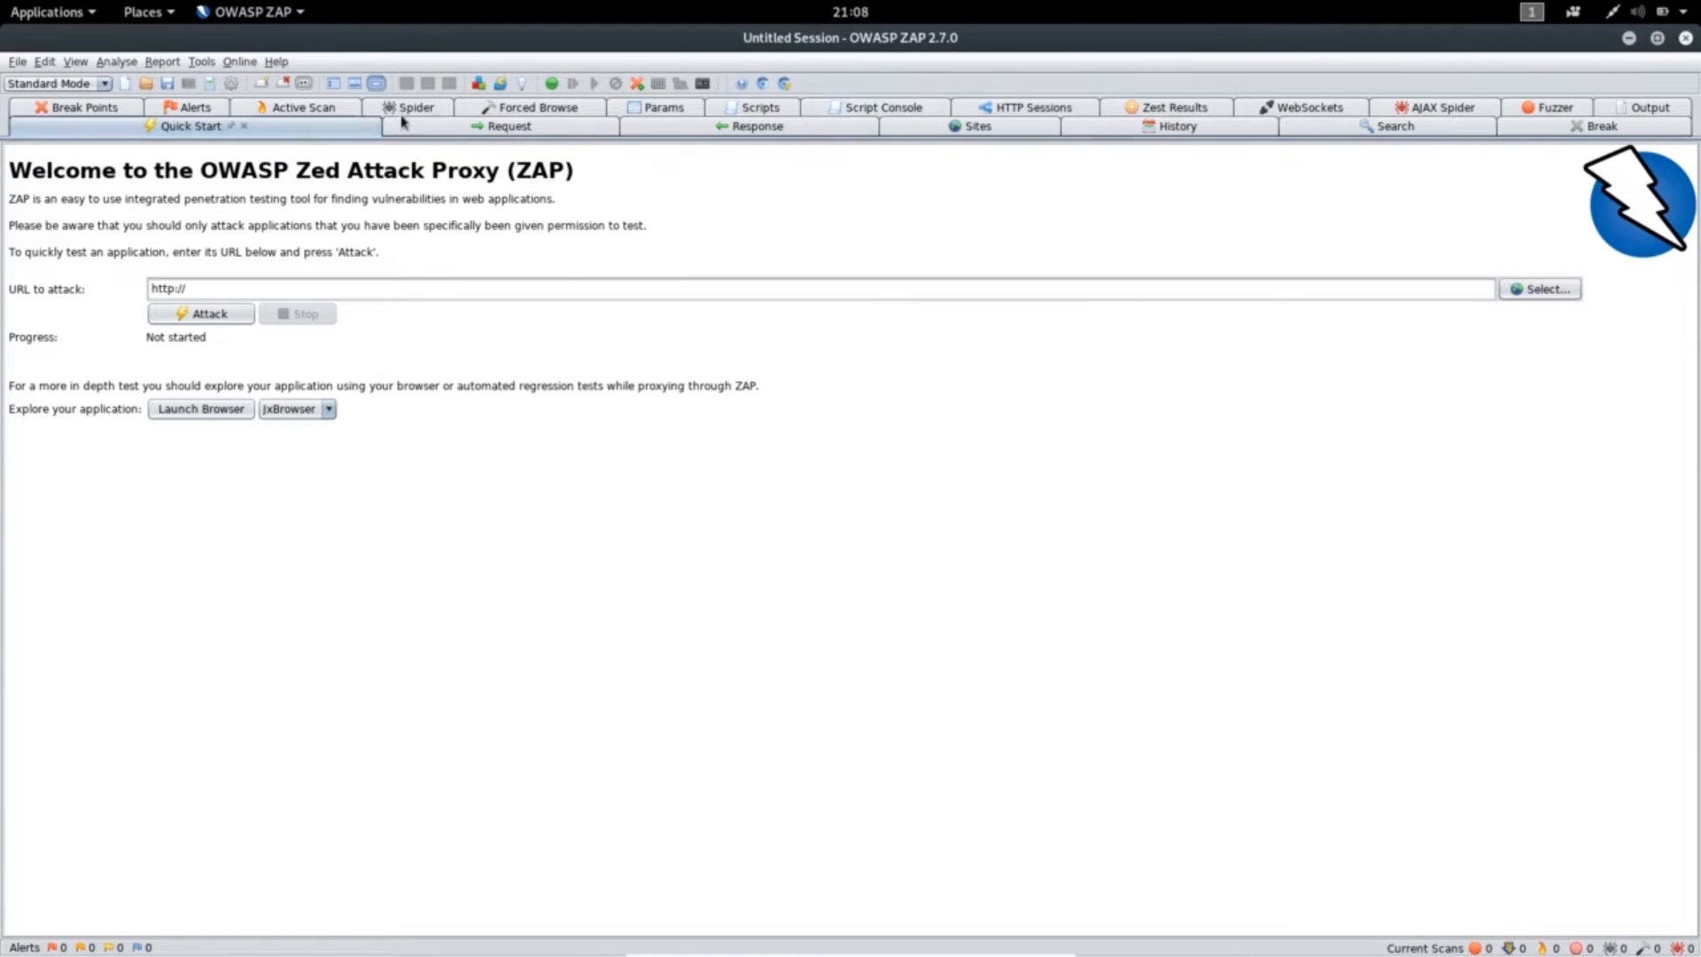
pyautogui.click(354, 86)
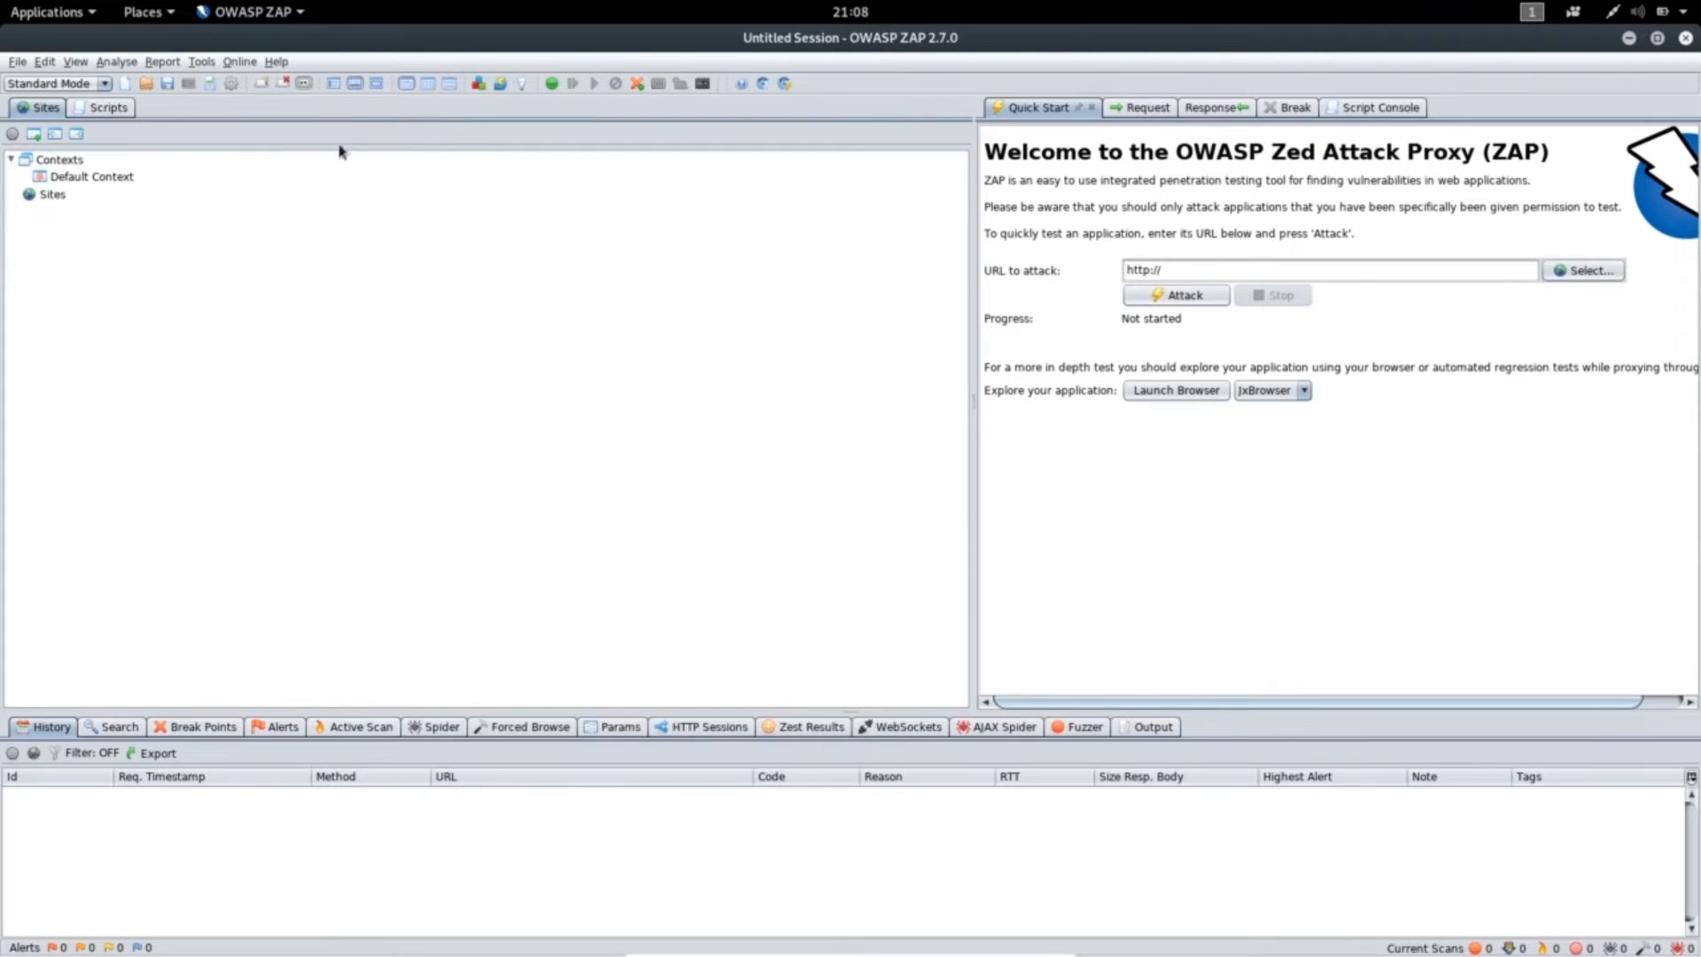
# - Open Manage Add-ons and review the list of installed add-ons
pyautogui.click(477, 84)
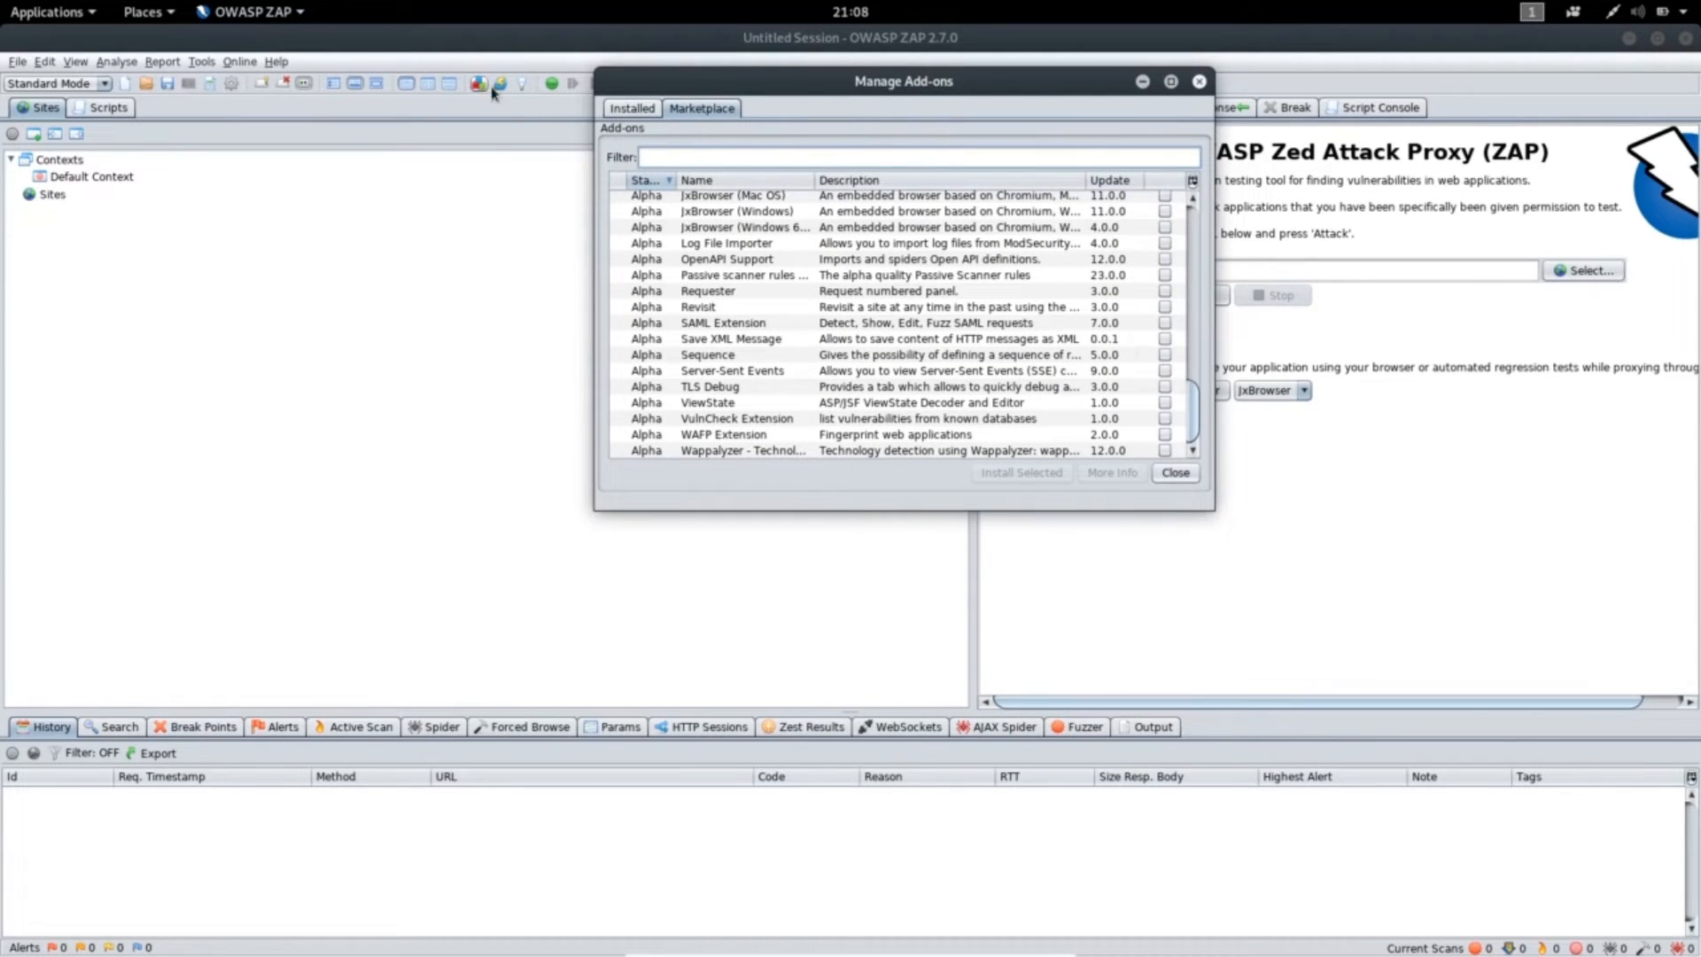
pyautogui.click(1199, 81)
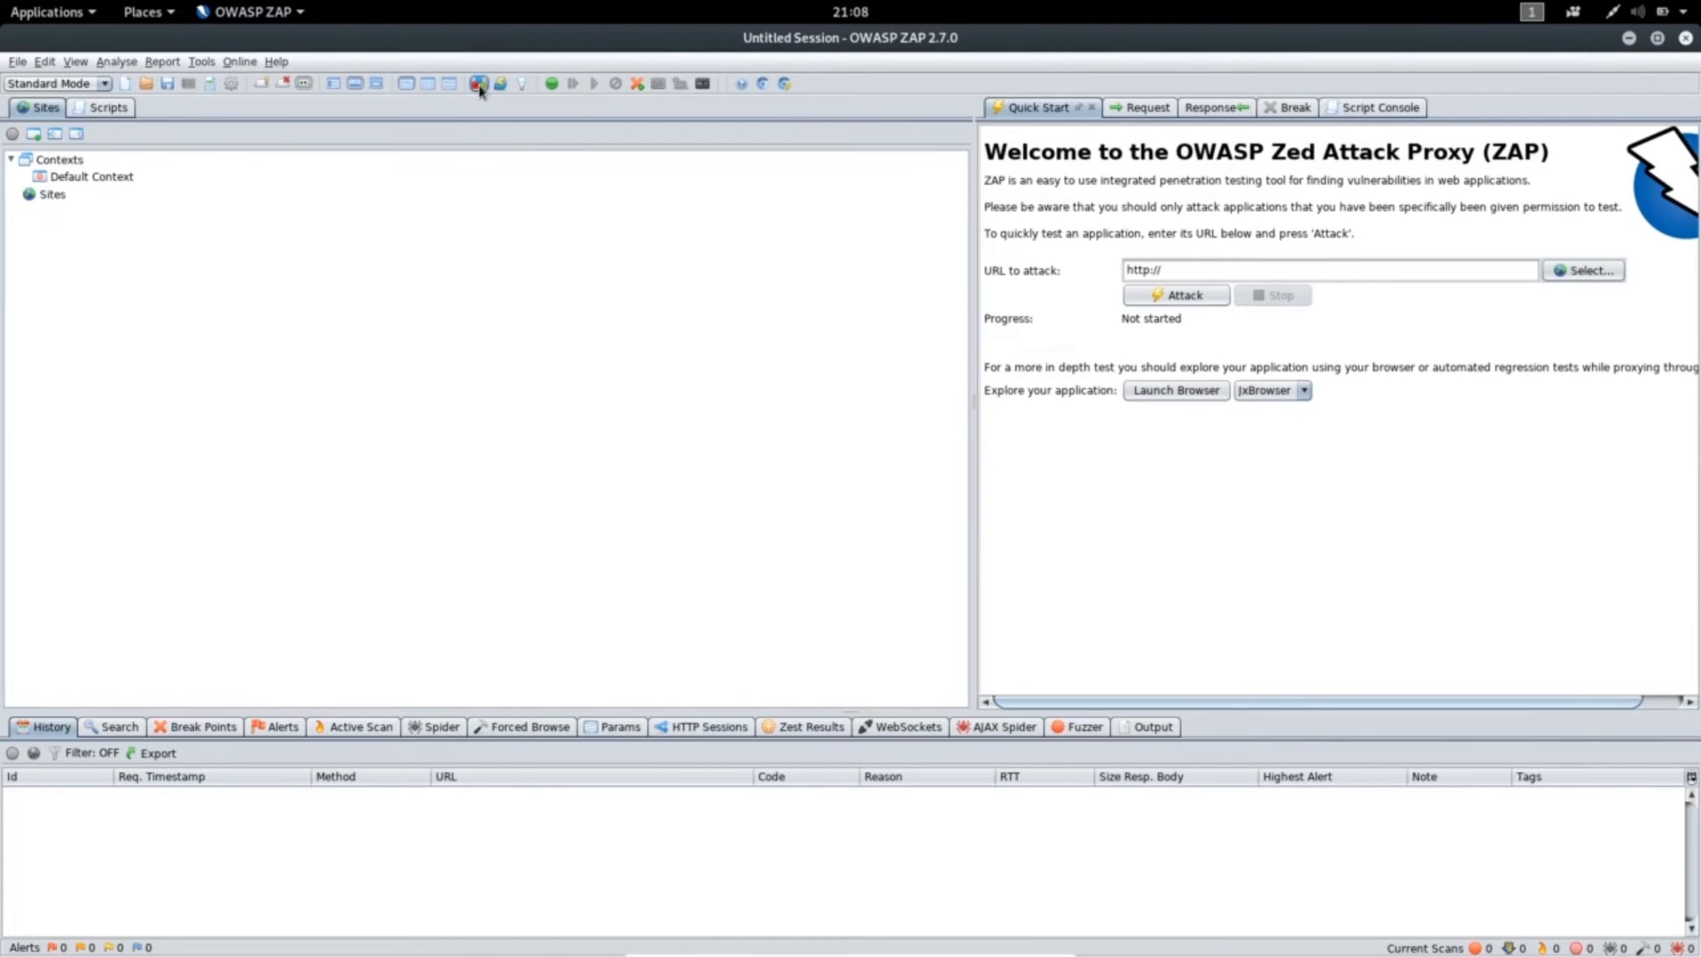
pyautogui.click(478, 85)
pyautogui.moveTo(735, 82); pyautogui.dragTo(576, 184)
pyautogui.click(467, 198)
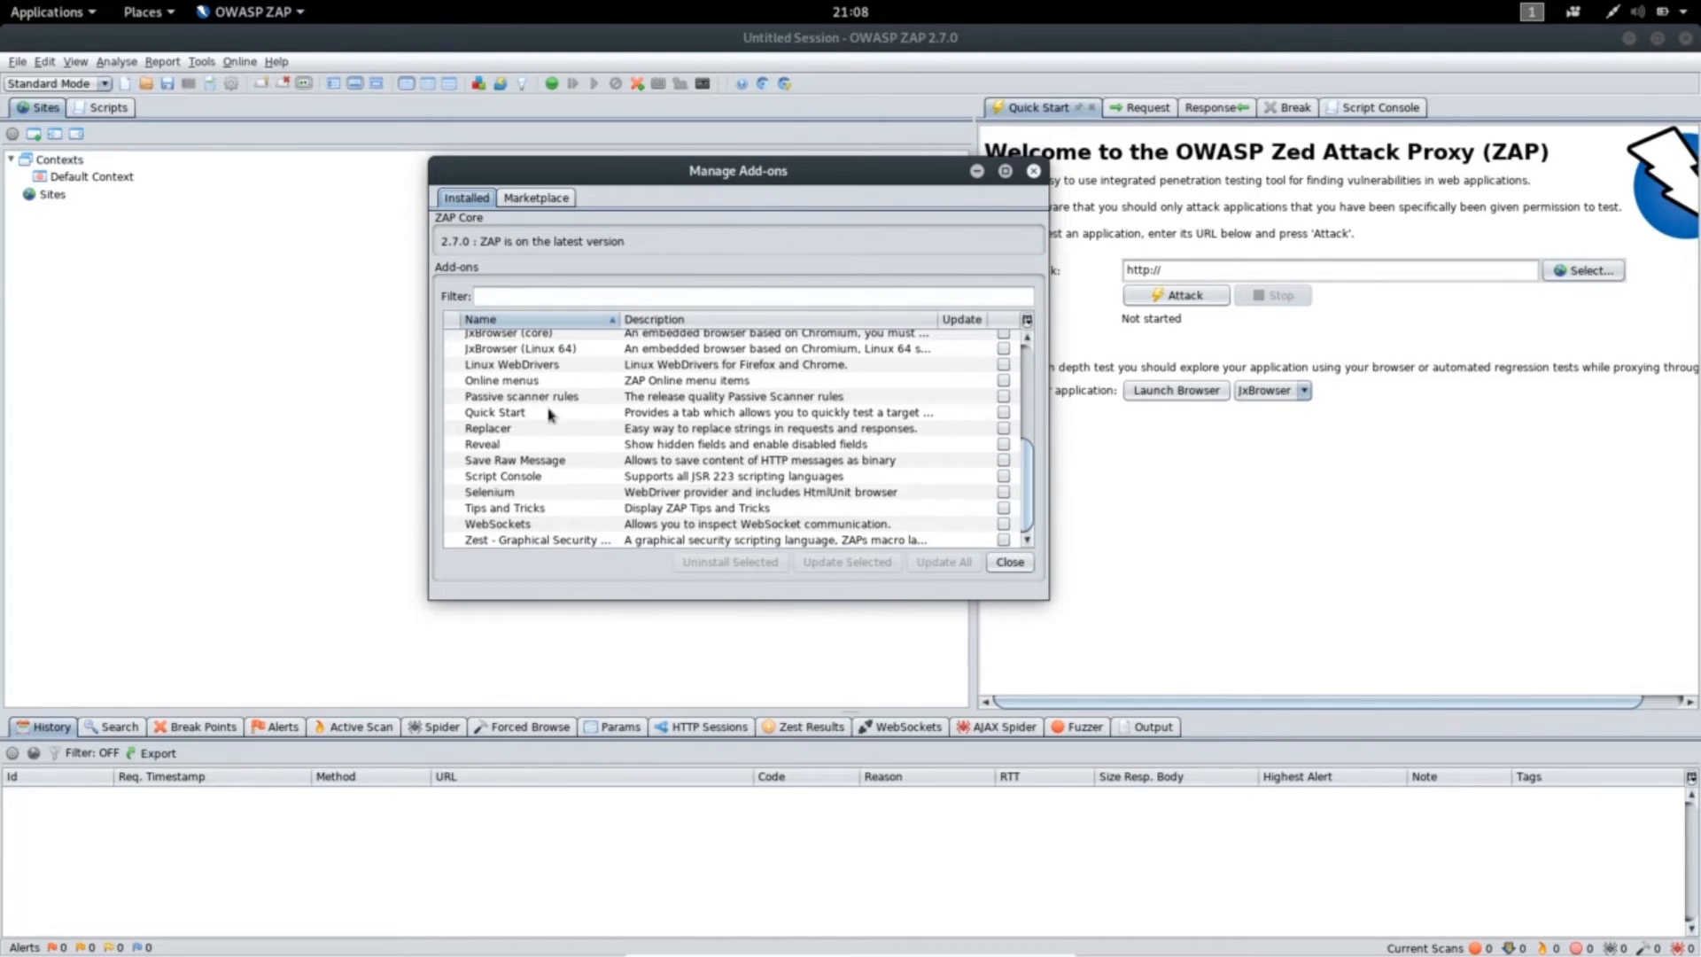
pyautogui.scroll(5, 542, 410)
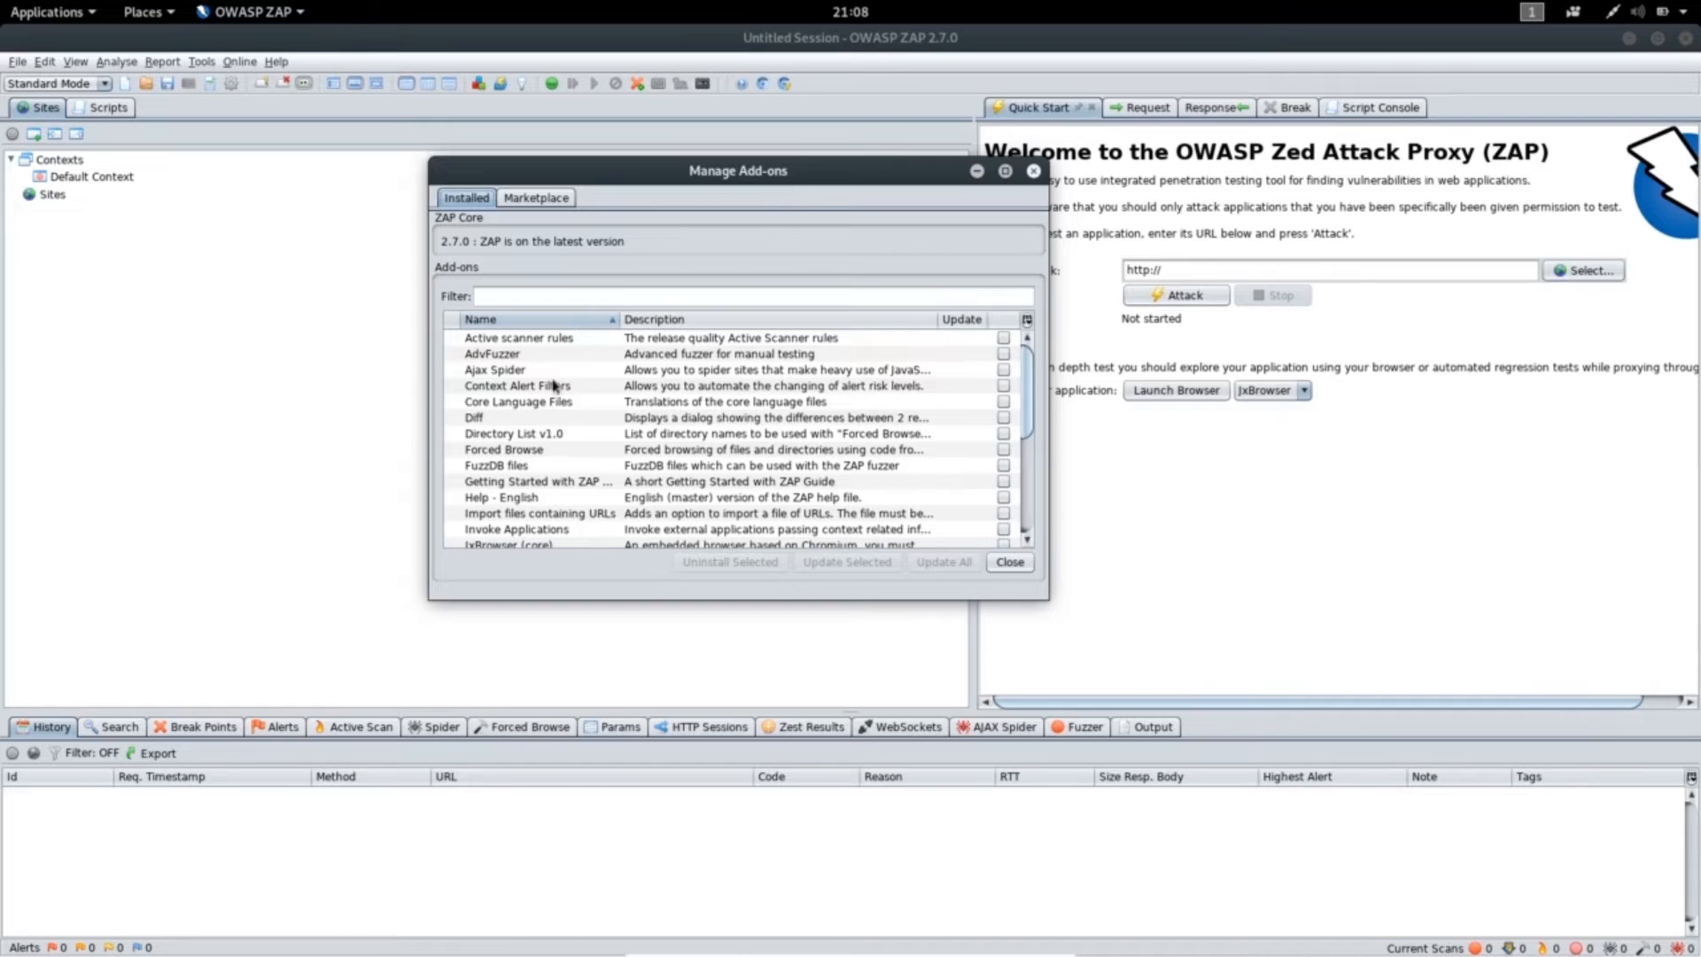
# - Browse the add-on Marketplace and install the Wappalyzer - Technology Detection add-on
pyautogui.click(536, 198)
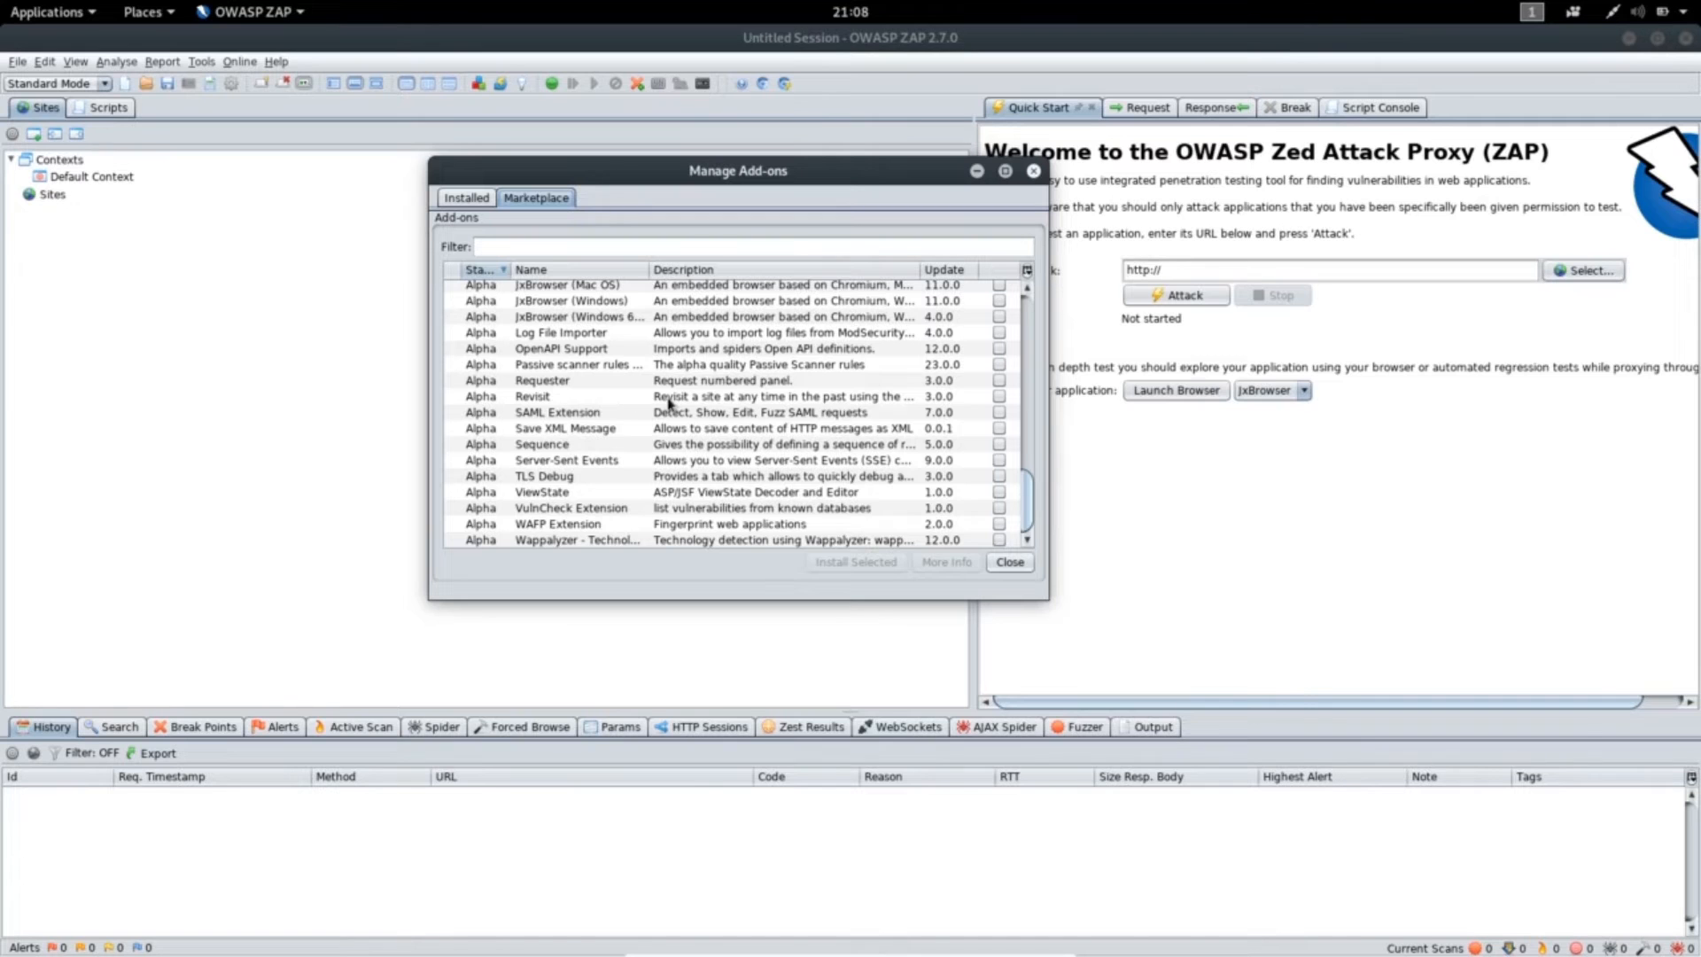
pyautogui.scroll(10, 638, 401)
pyautogui.scroll(1, 670, 403)
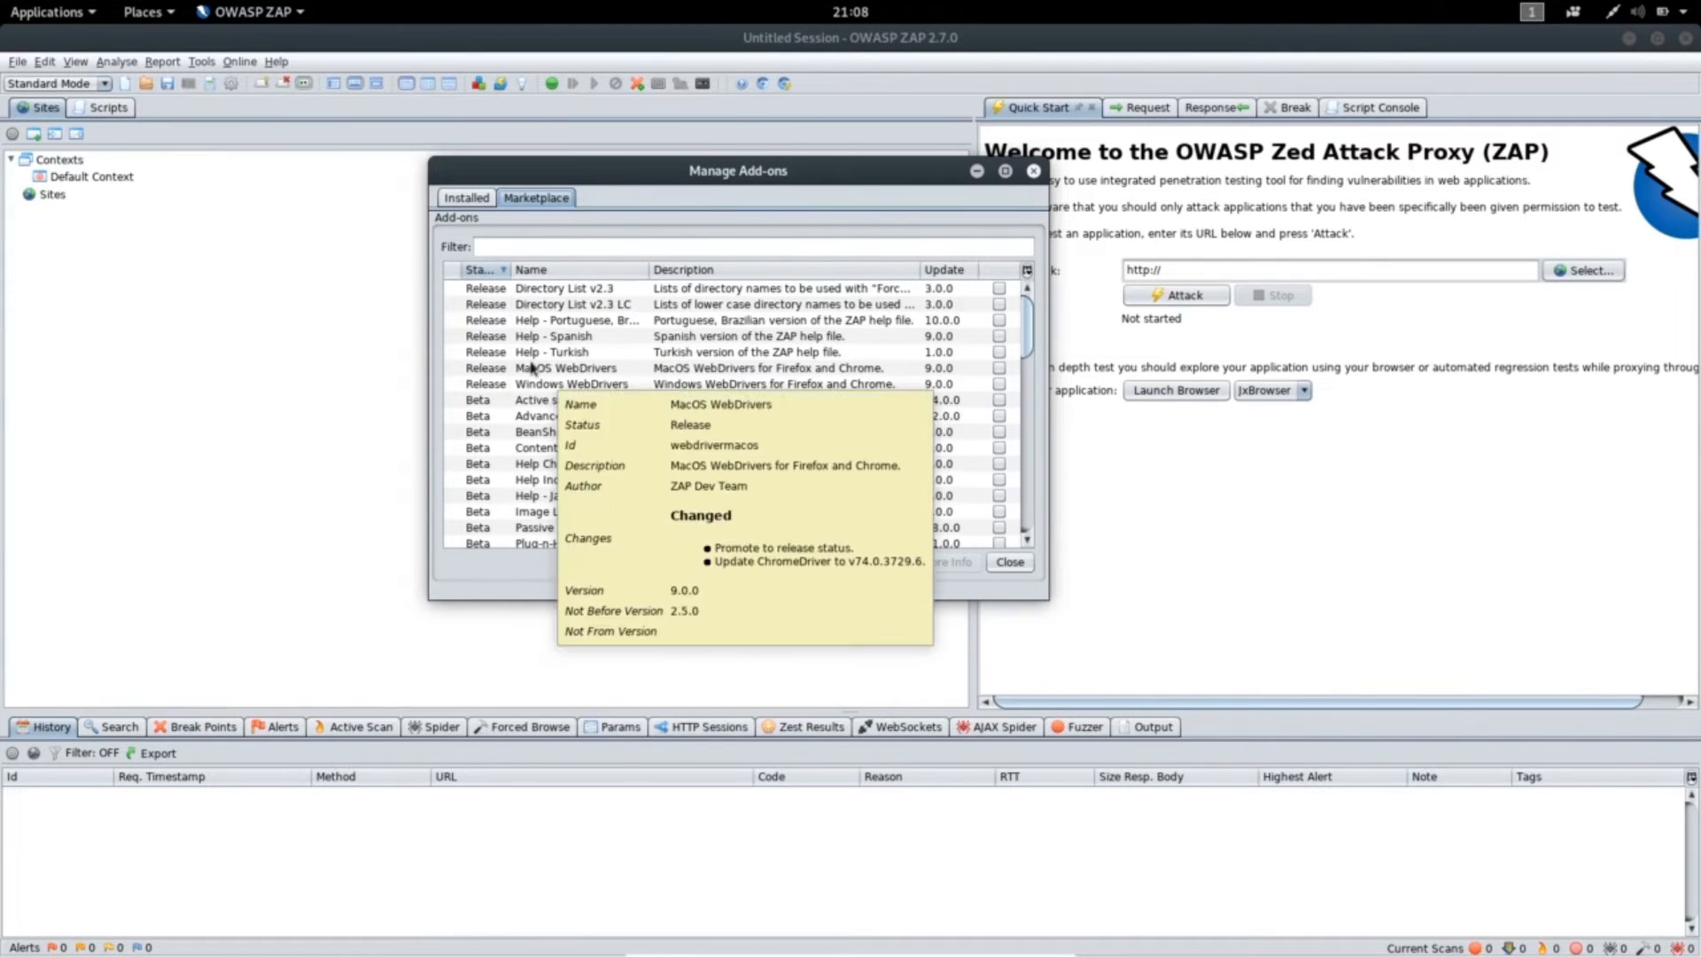
pyautogui.scroll(-12, 536, 380)
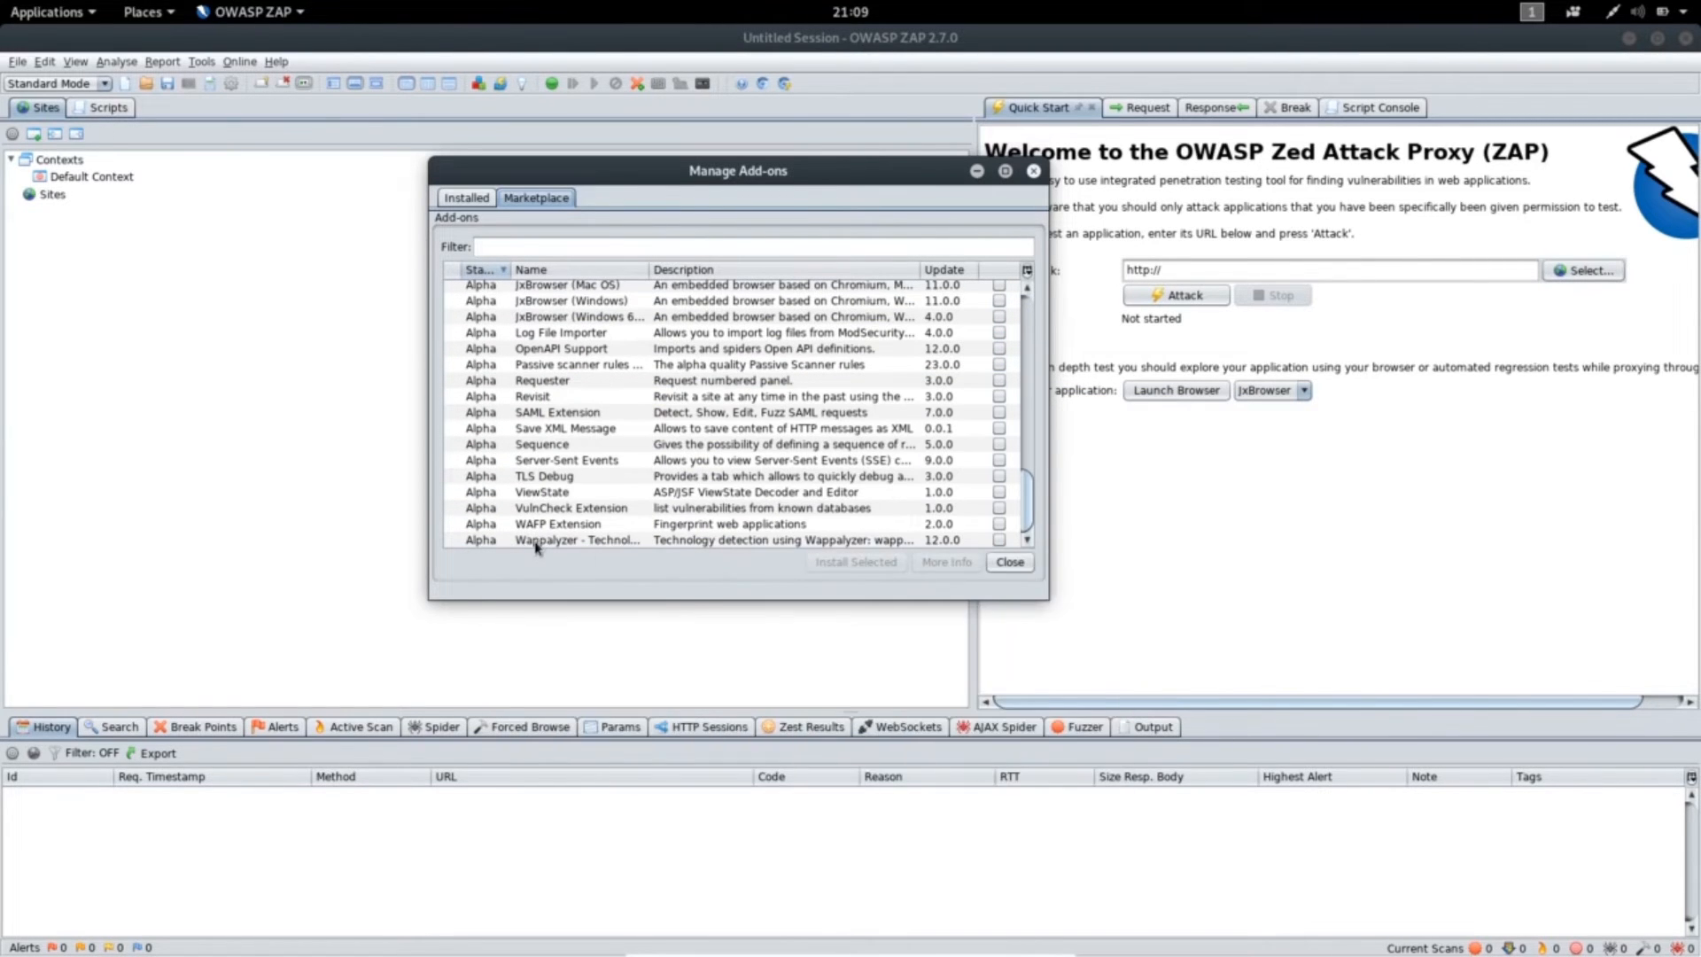
pyautogui.moveTo(540, 542)
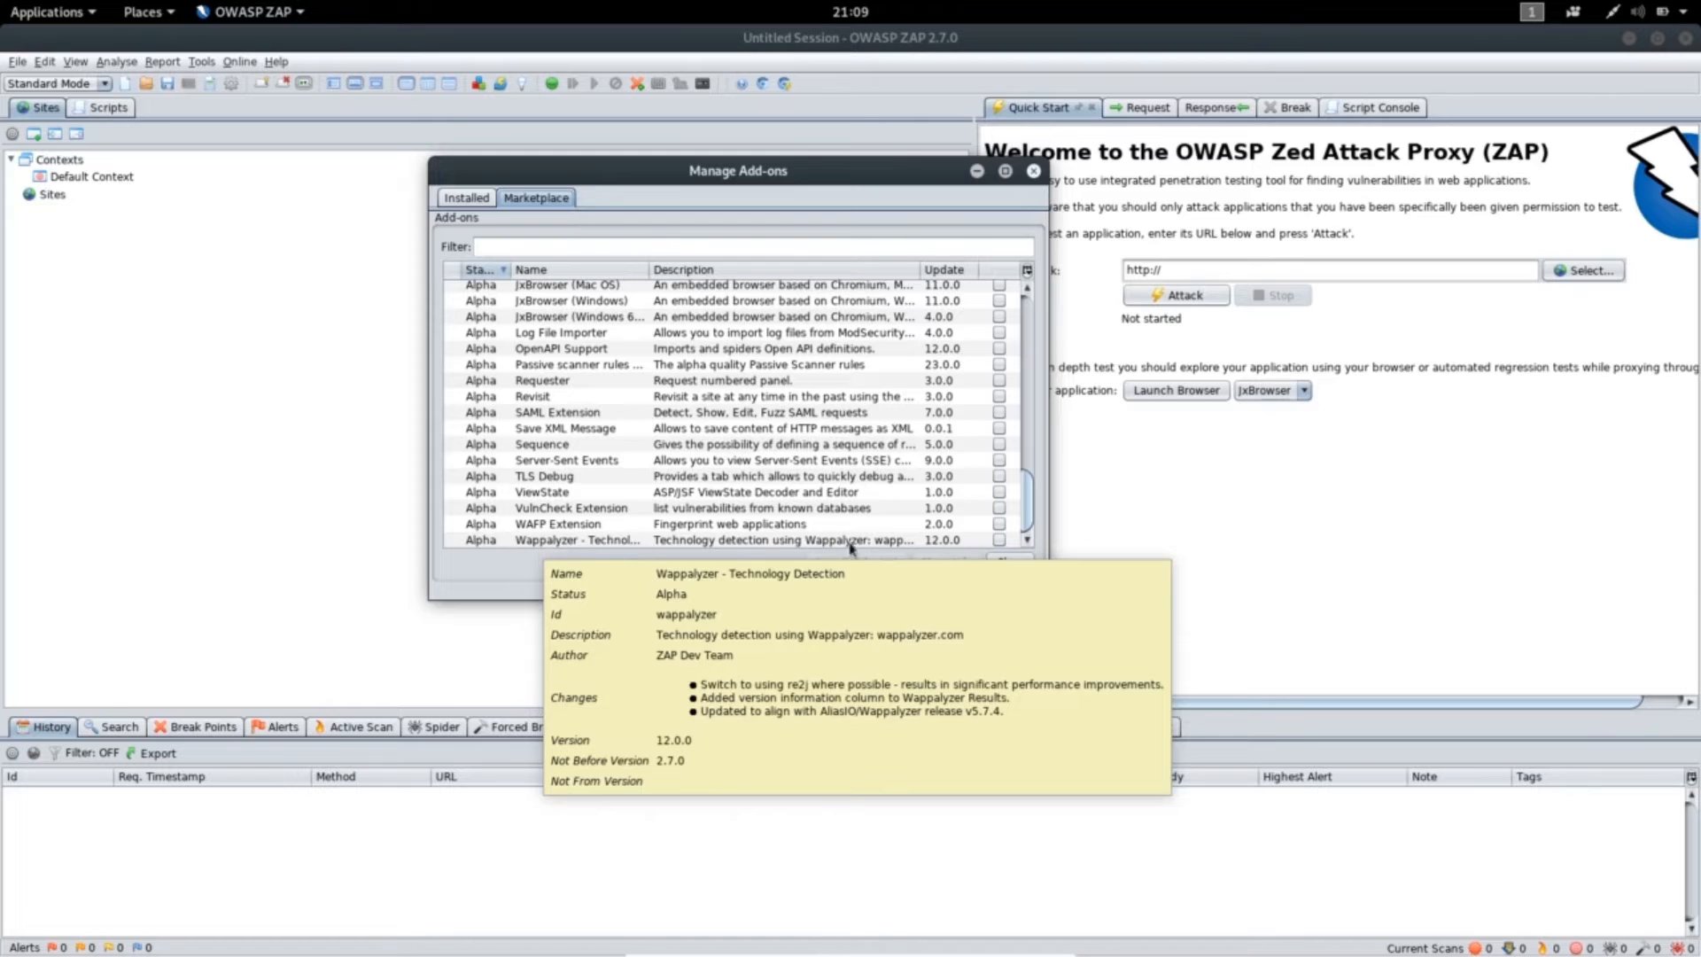
pyautogui.click(1000, 541)
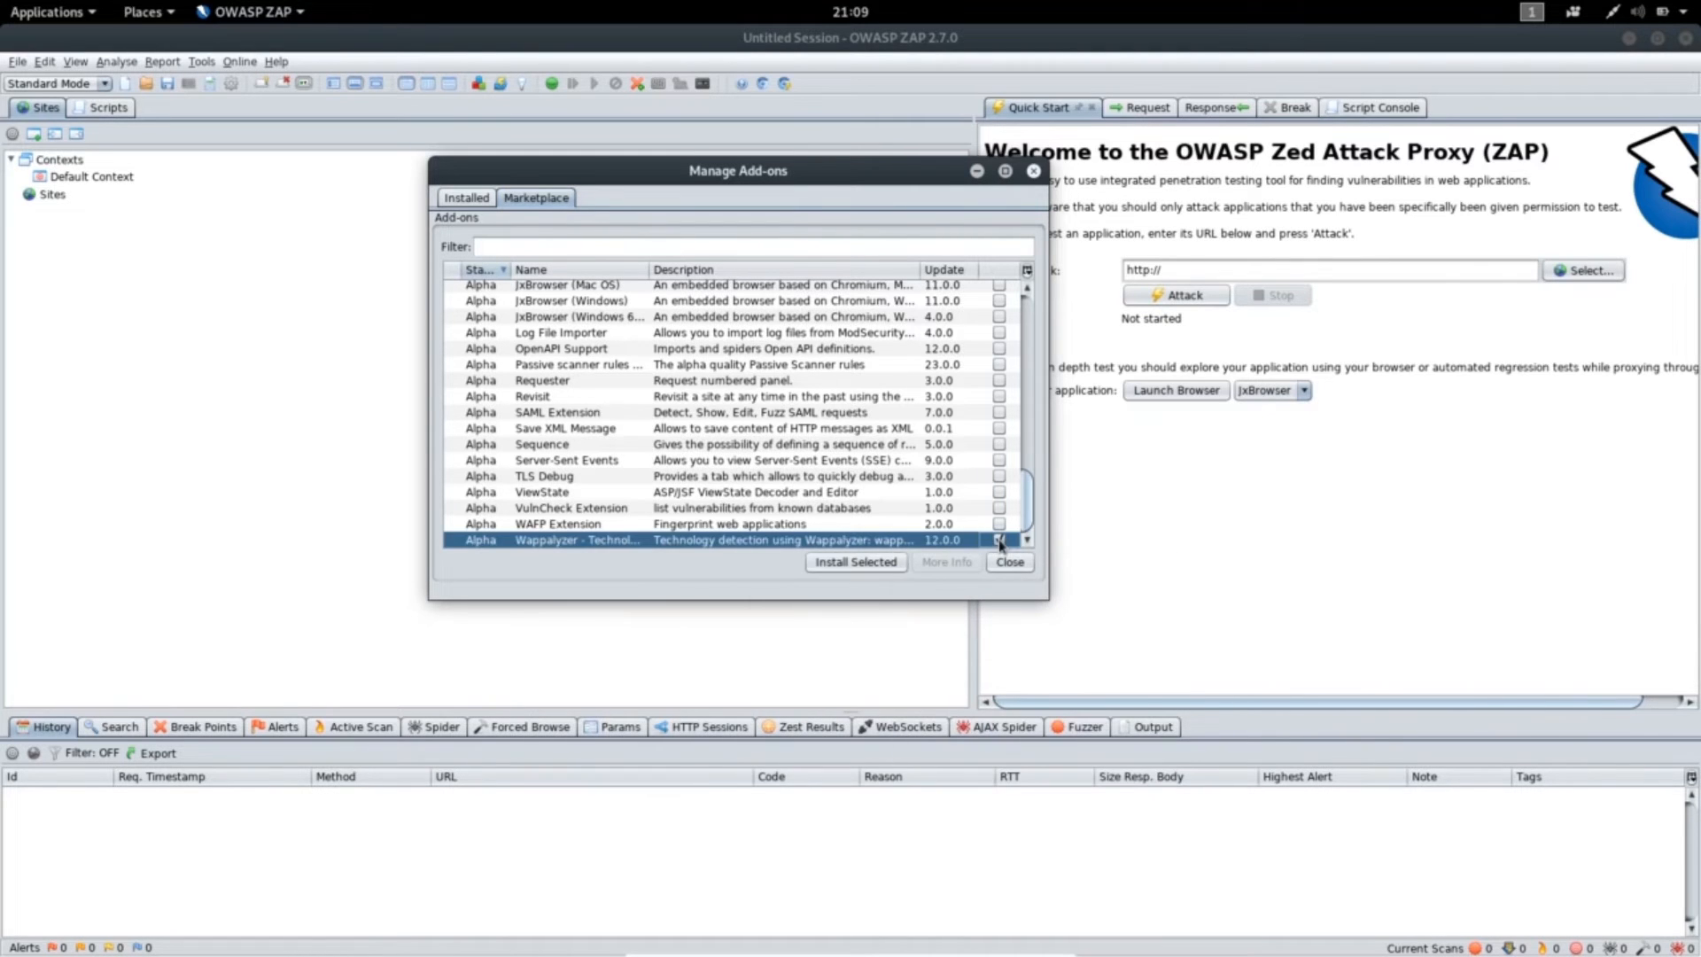
pyautogui.click(844, 567)
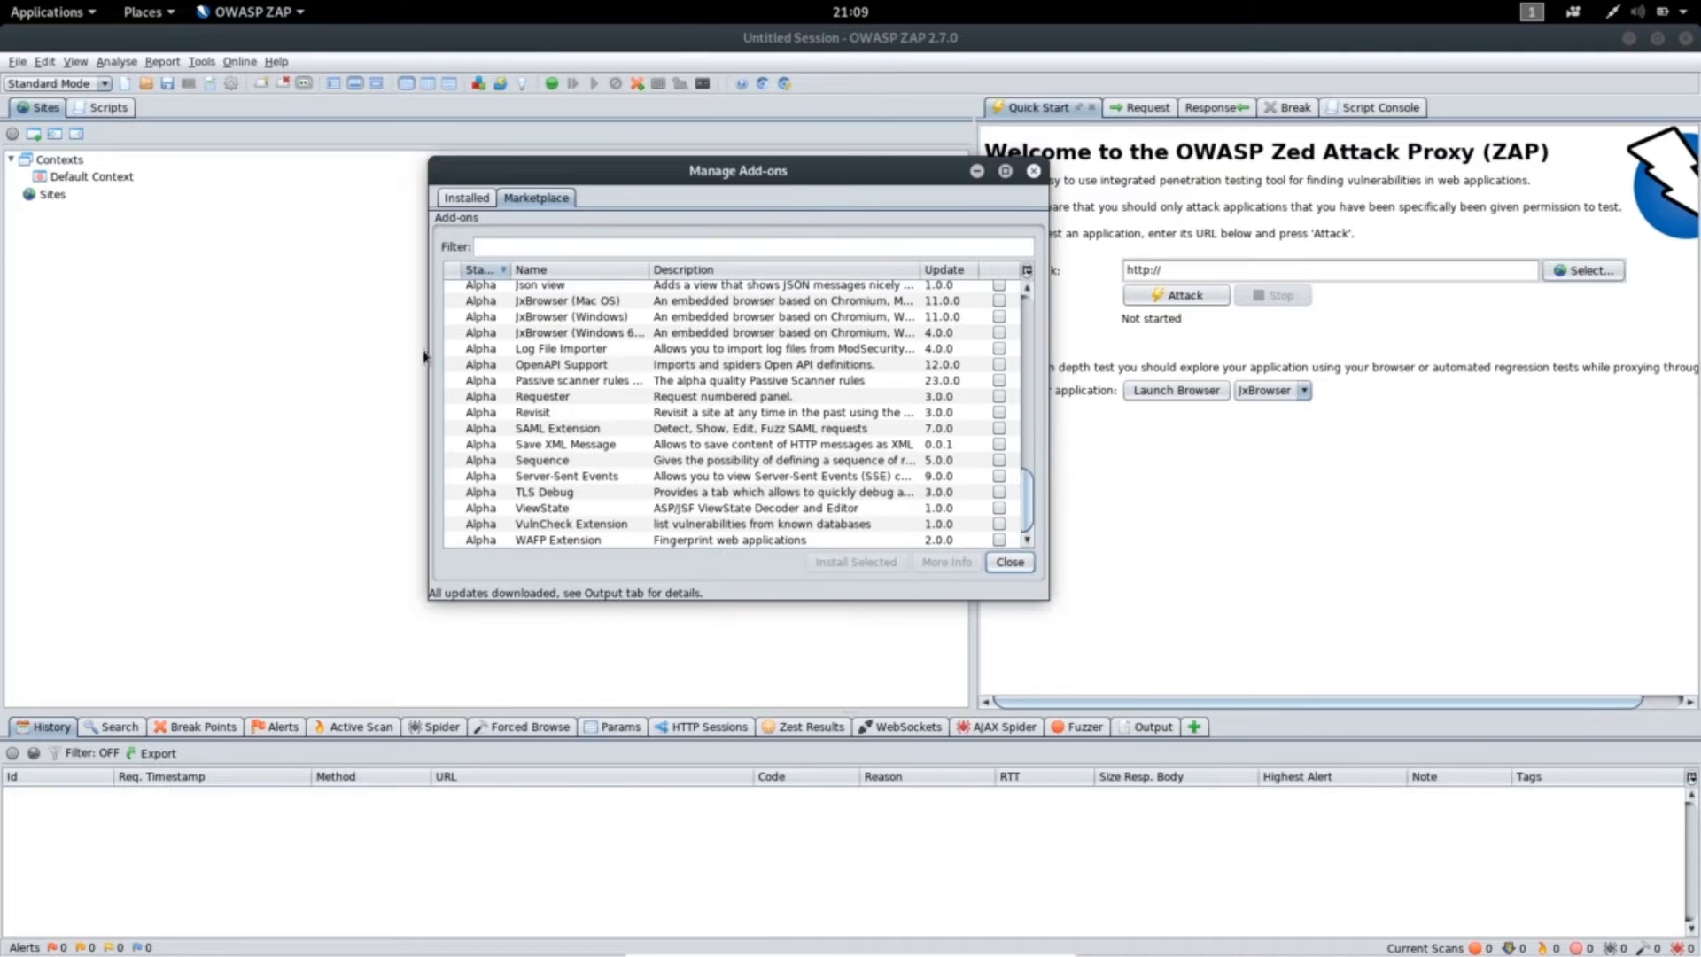
# - Check for Wappalyzer among the installed add-ons and close Manage Add-ons
pyautogui.click(470, 199)
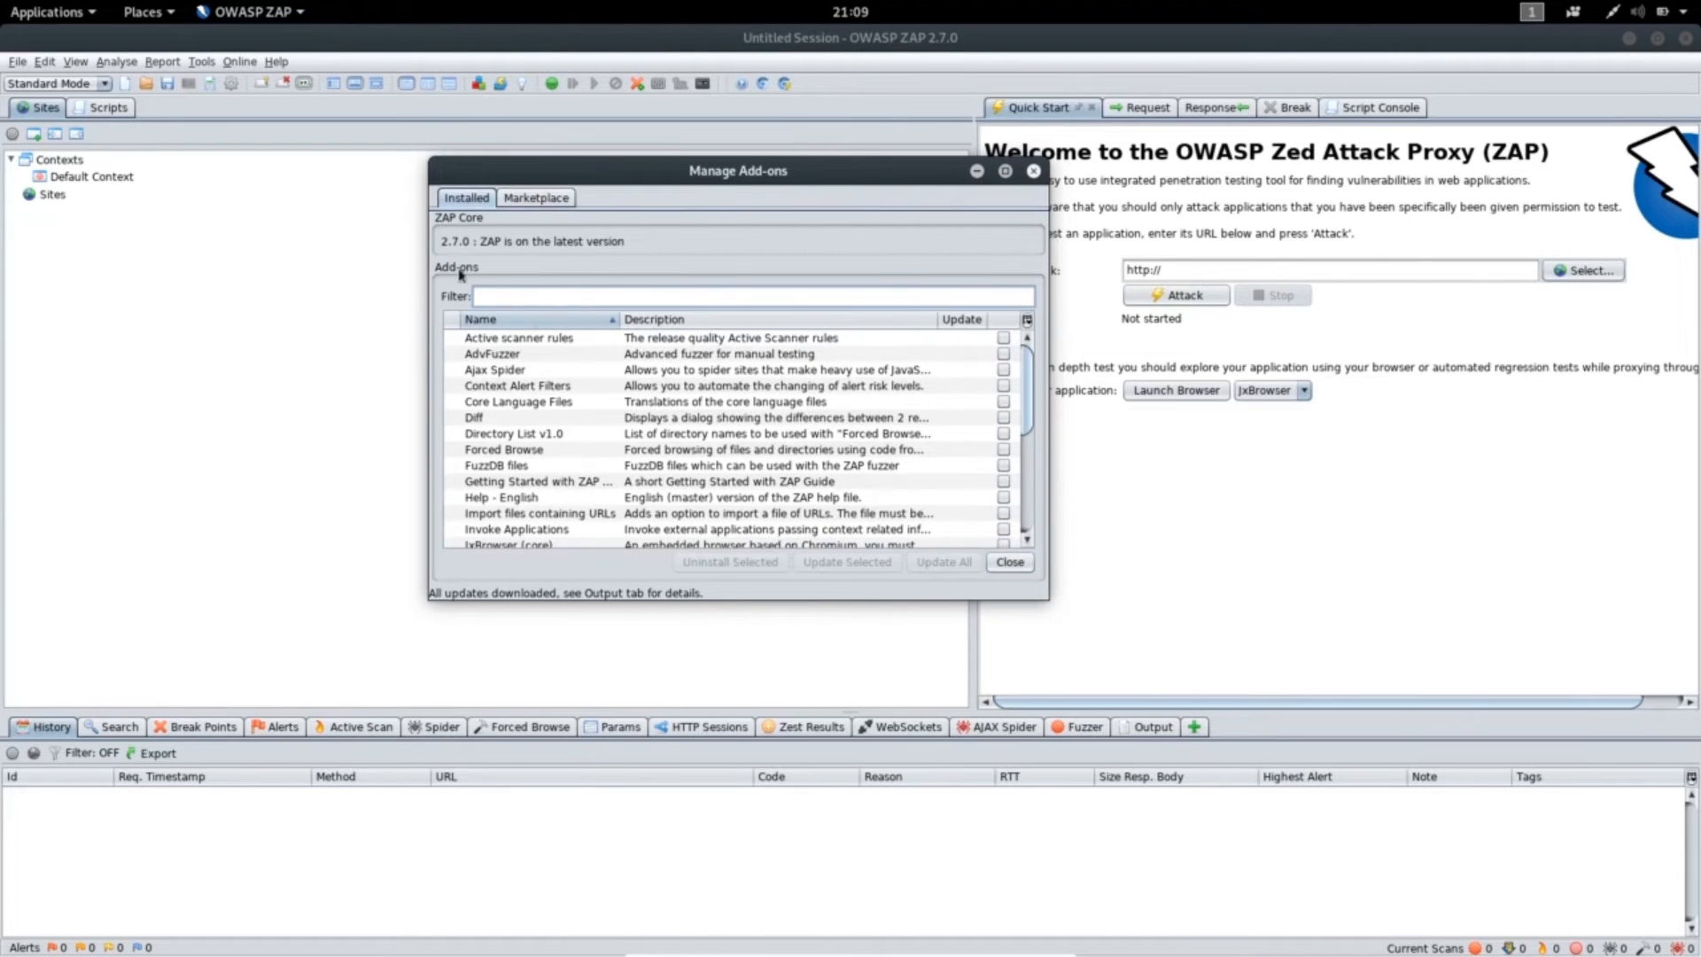
pyautogui.scroll(-5, 509, 503)
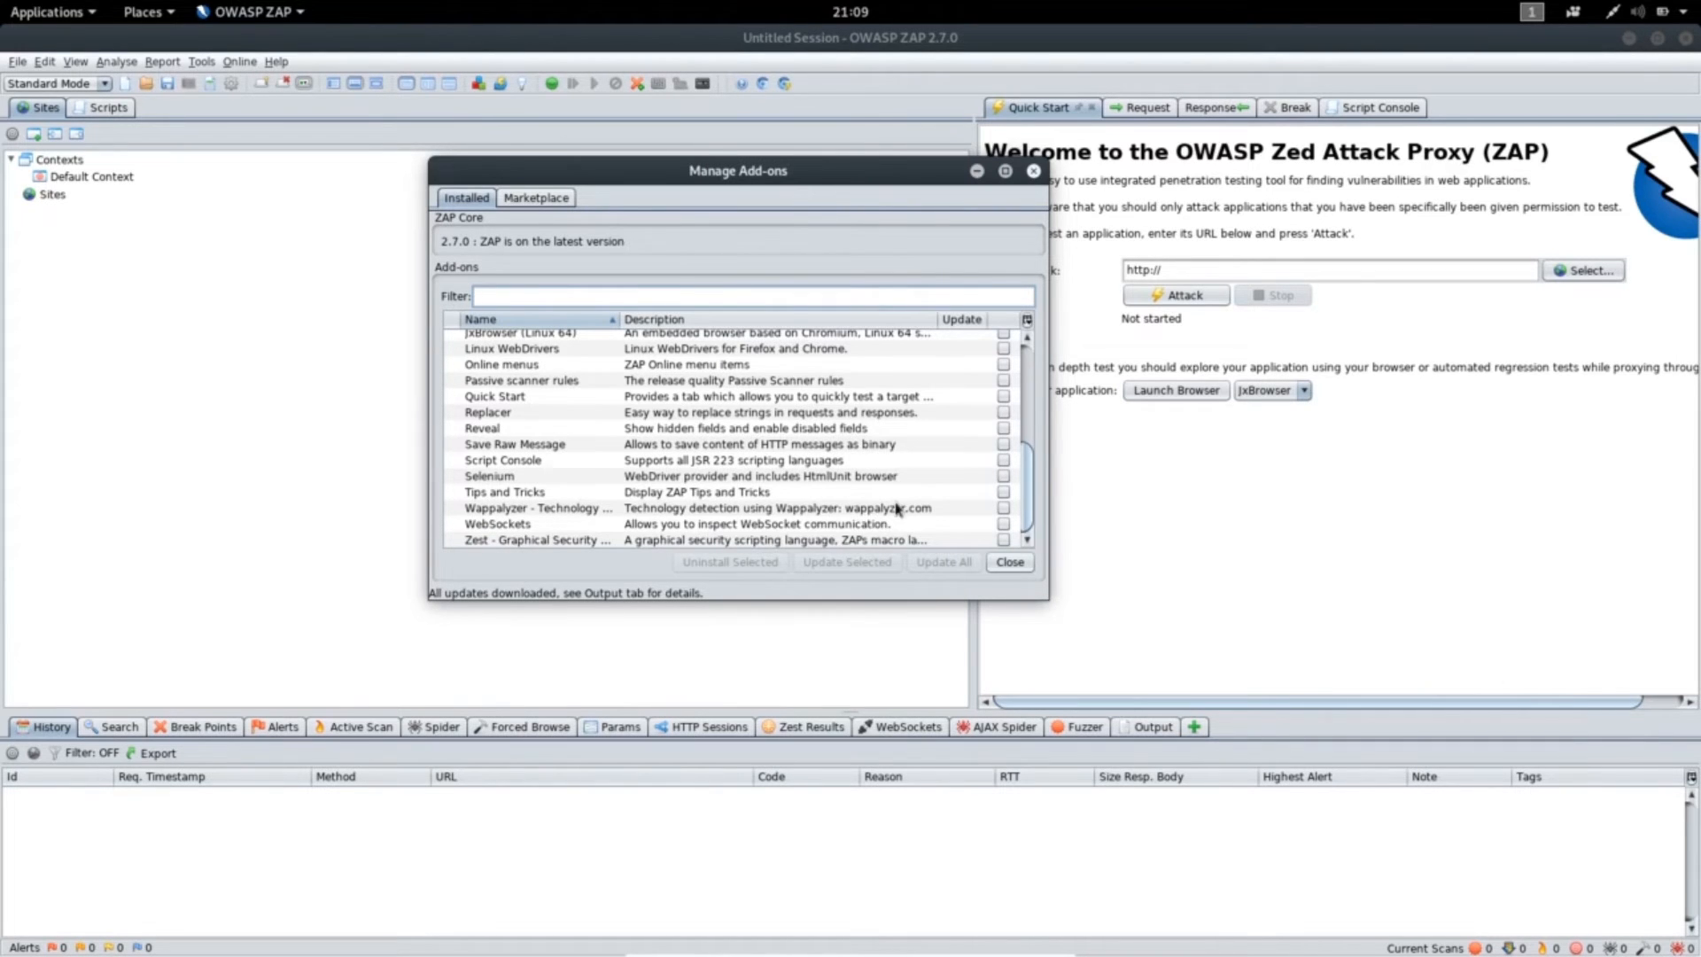
pyautogui.click(1009, 563)
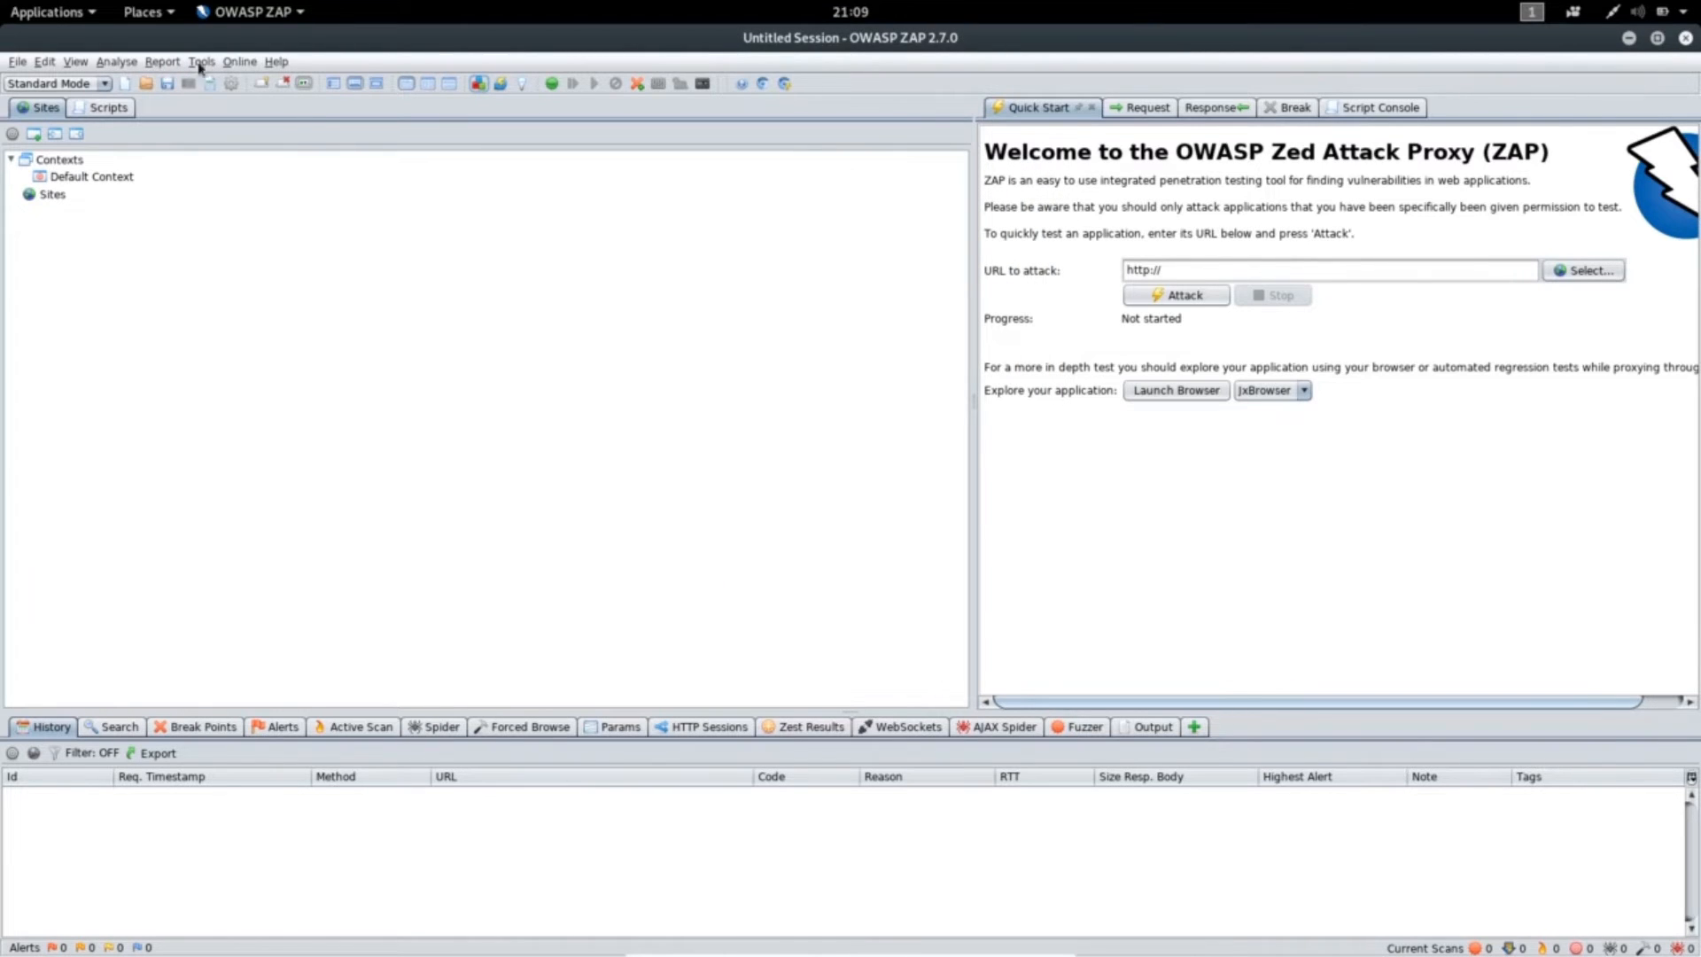
# - Show the Technology tab
pyautogui.click(78, 64)
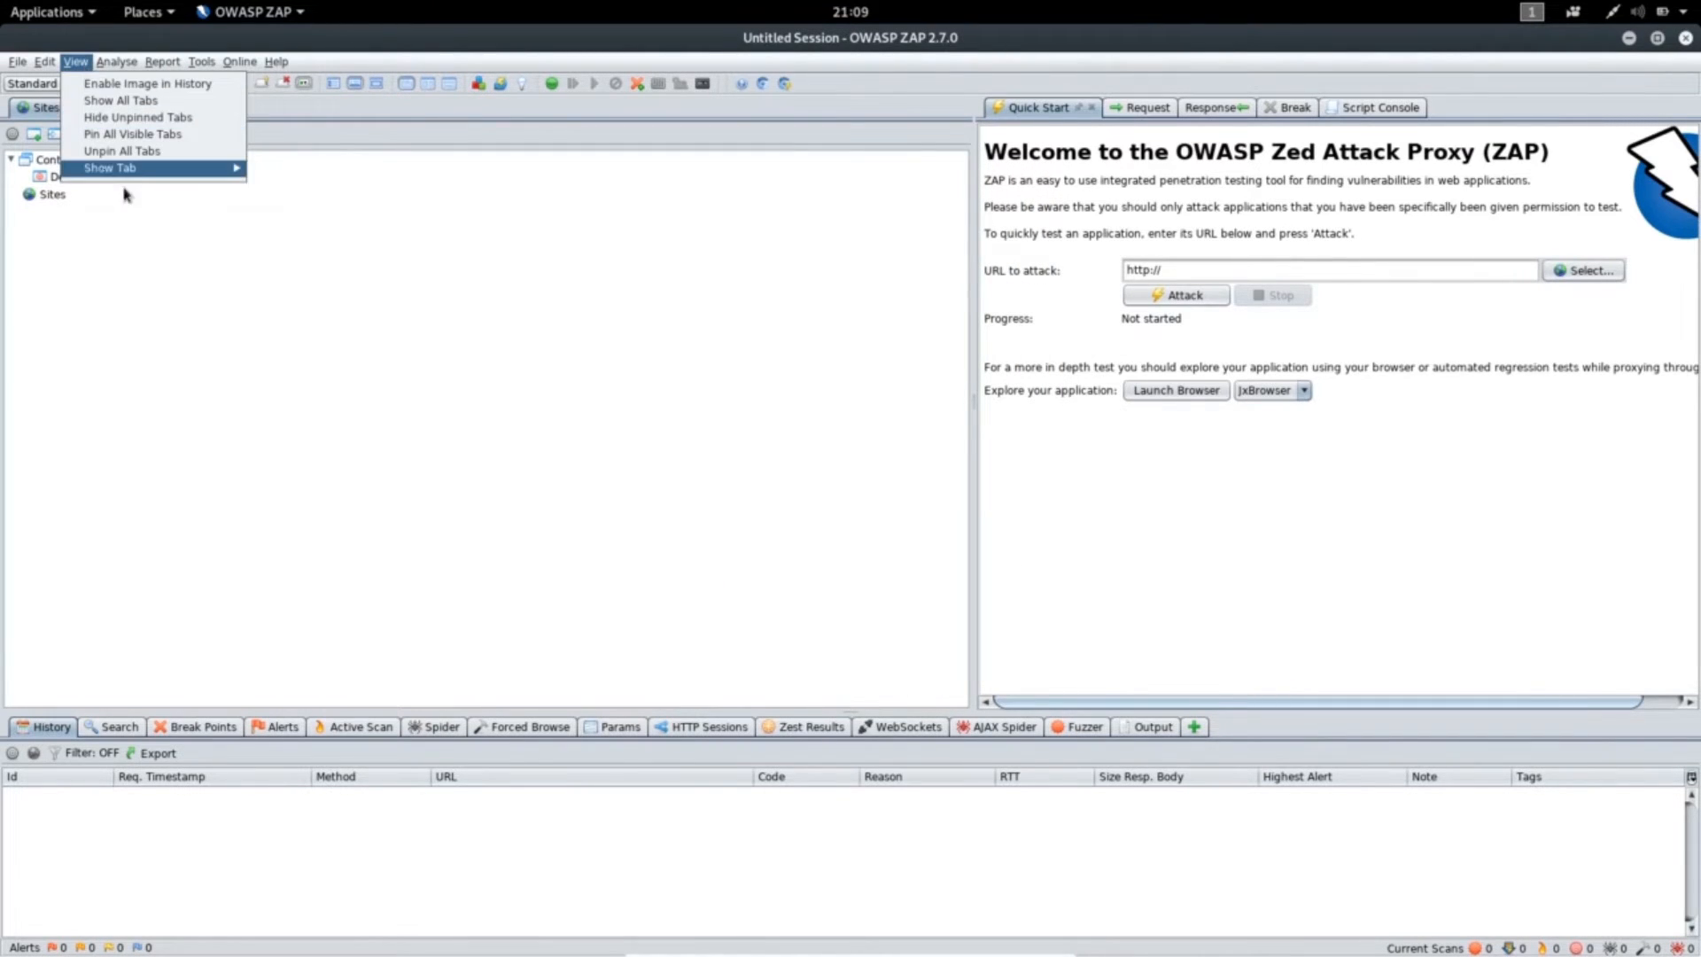
pyautogui.moveTo(129, 170)
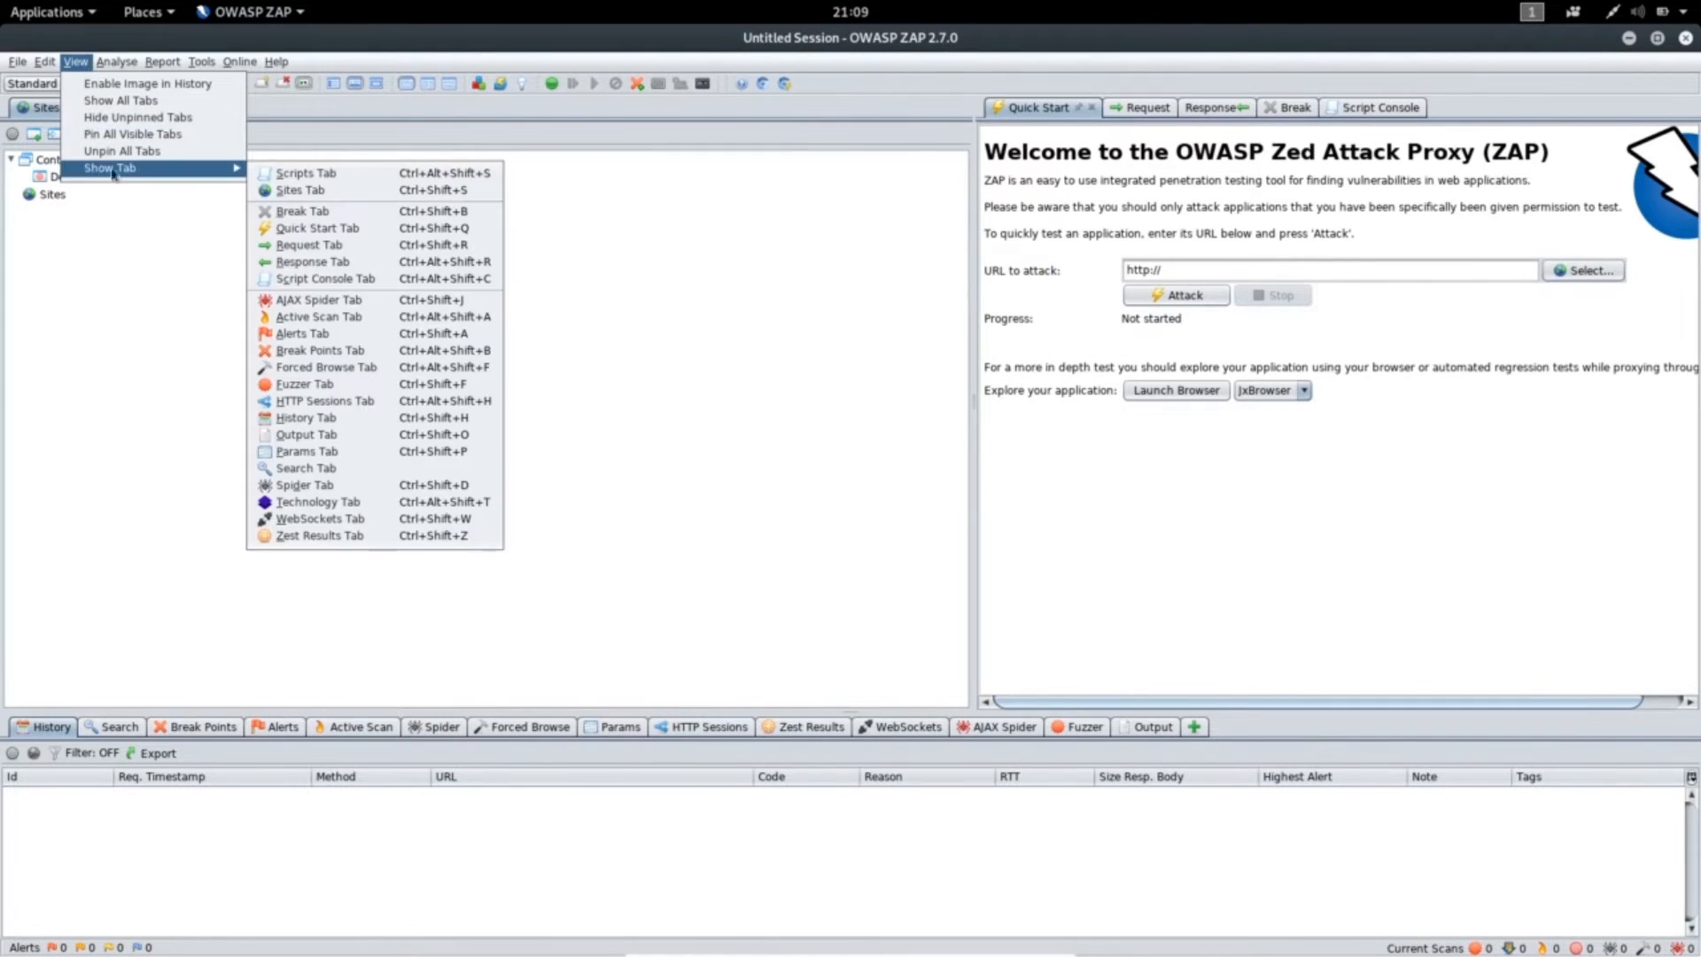
pyautogui.click(312, 505)
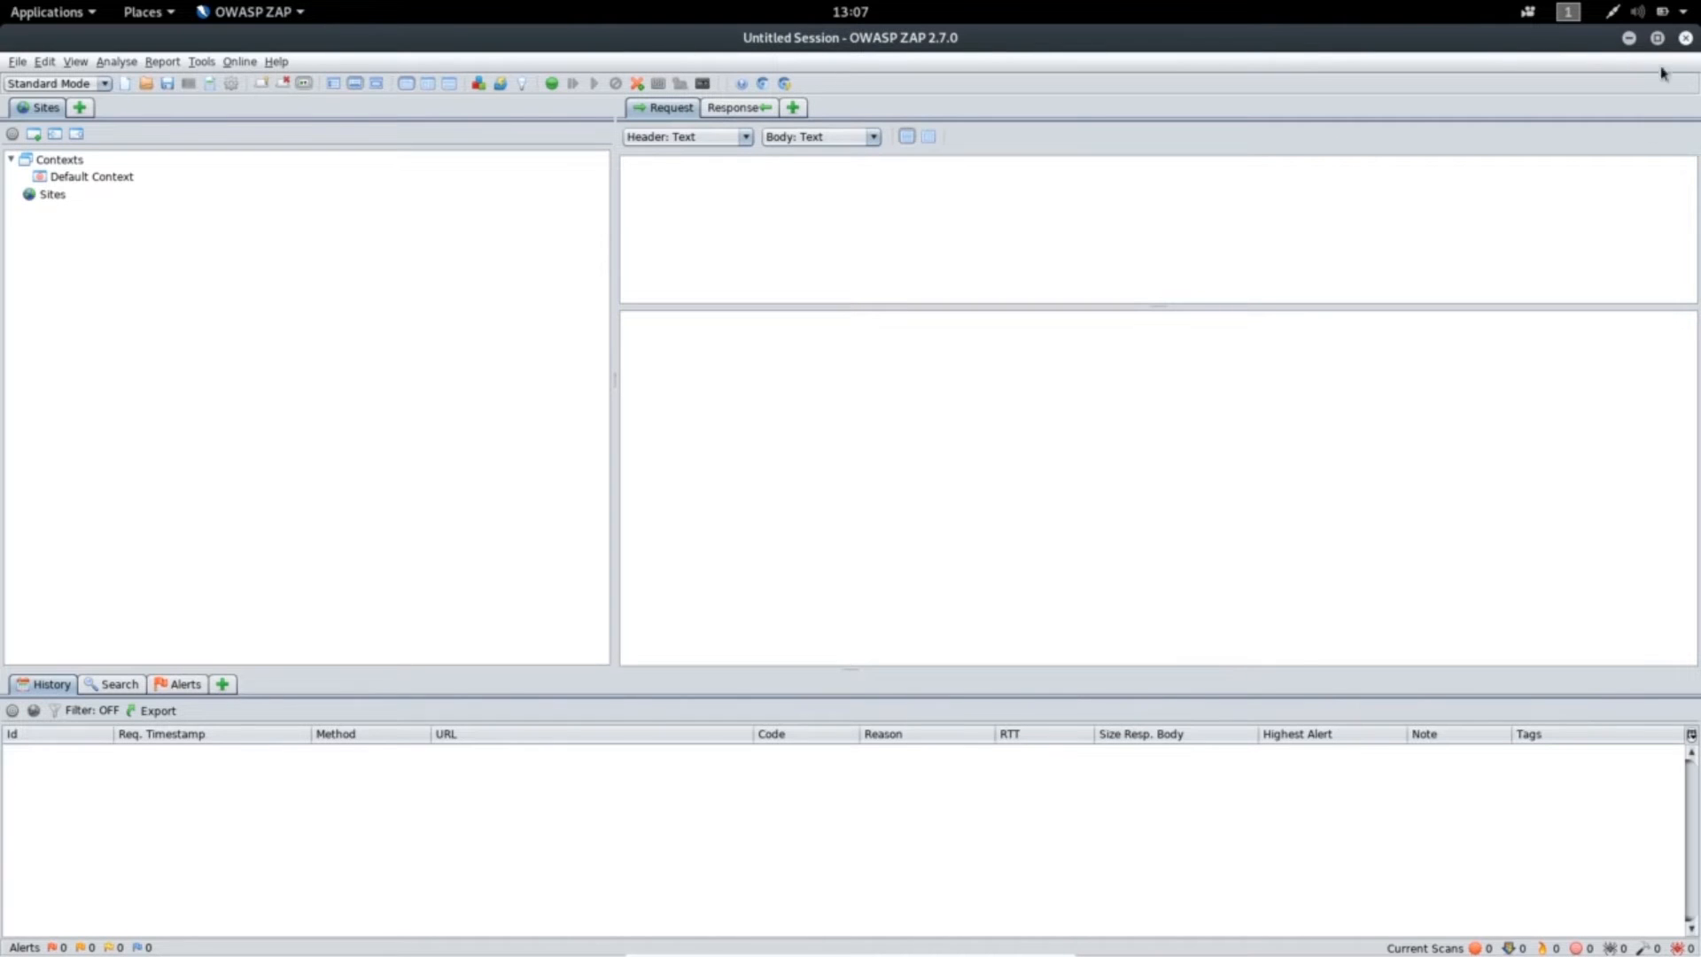
# - Restore the ZAP window to a smaller size, switch to Firefox and open the Network Proxy connection settings in its Preferences
pyautogui.click(1653, 41)
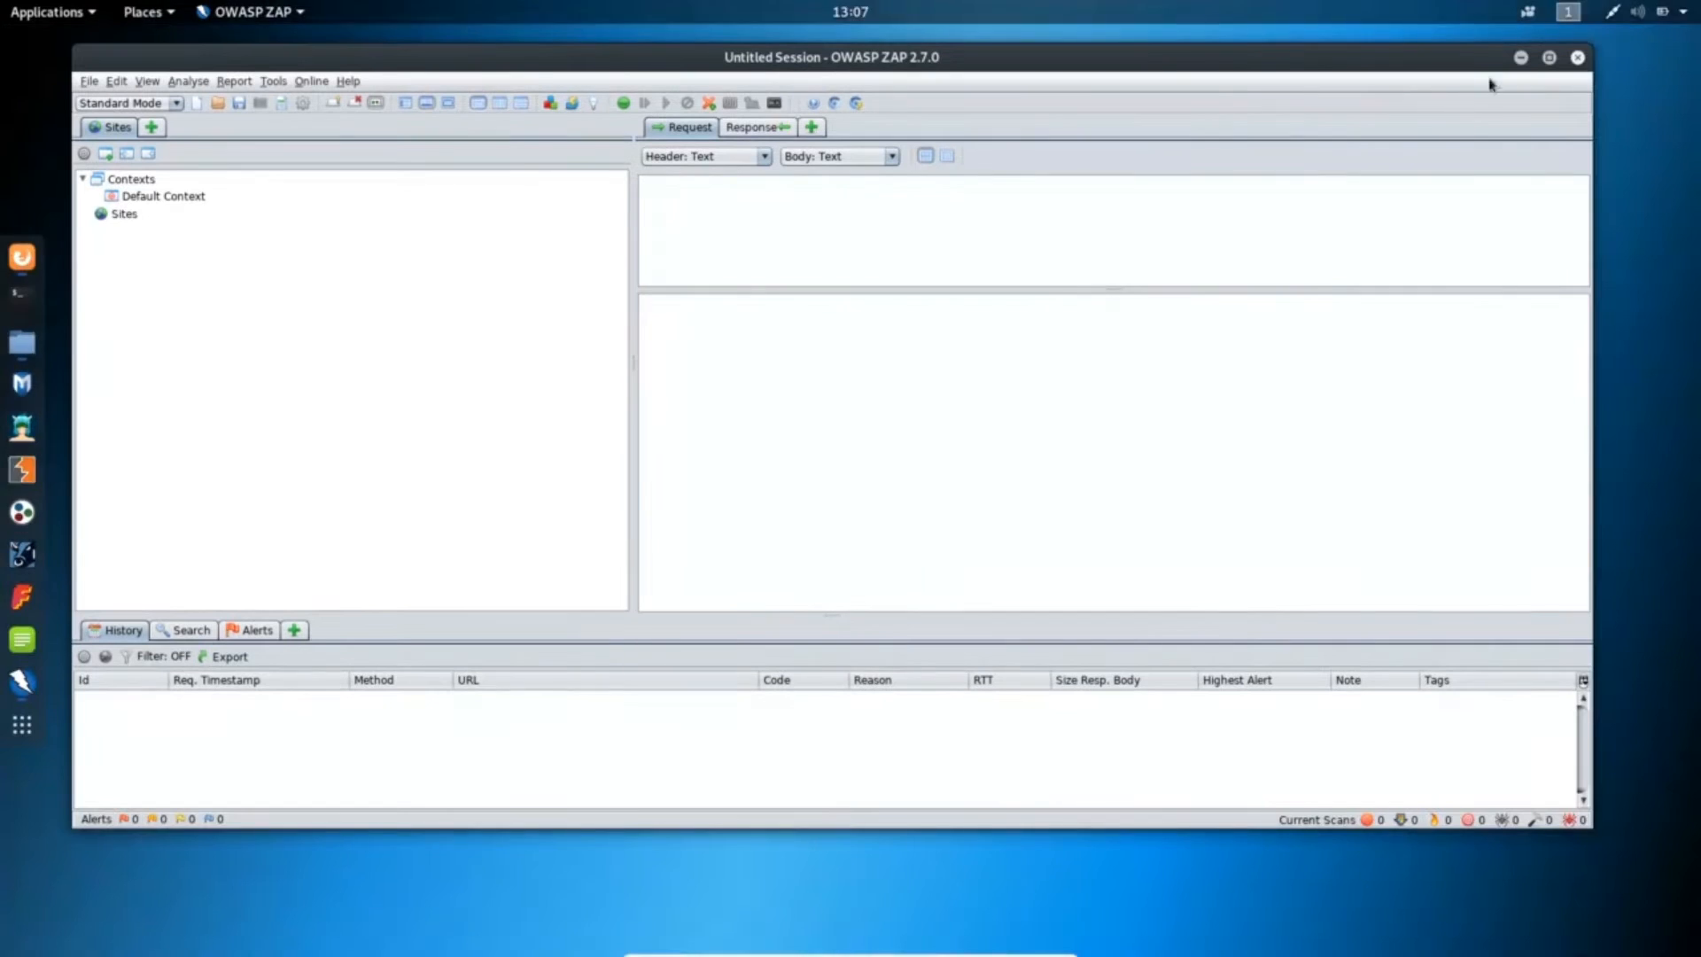
pyautogui.click(19, 259)
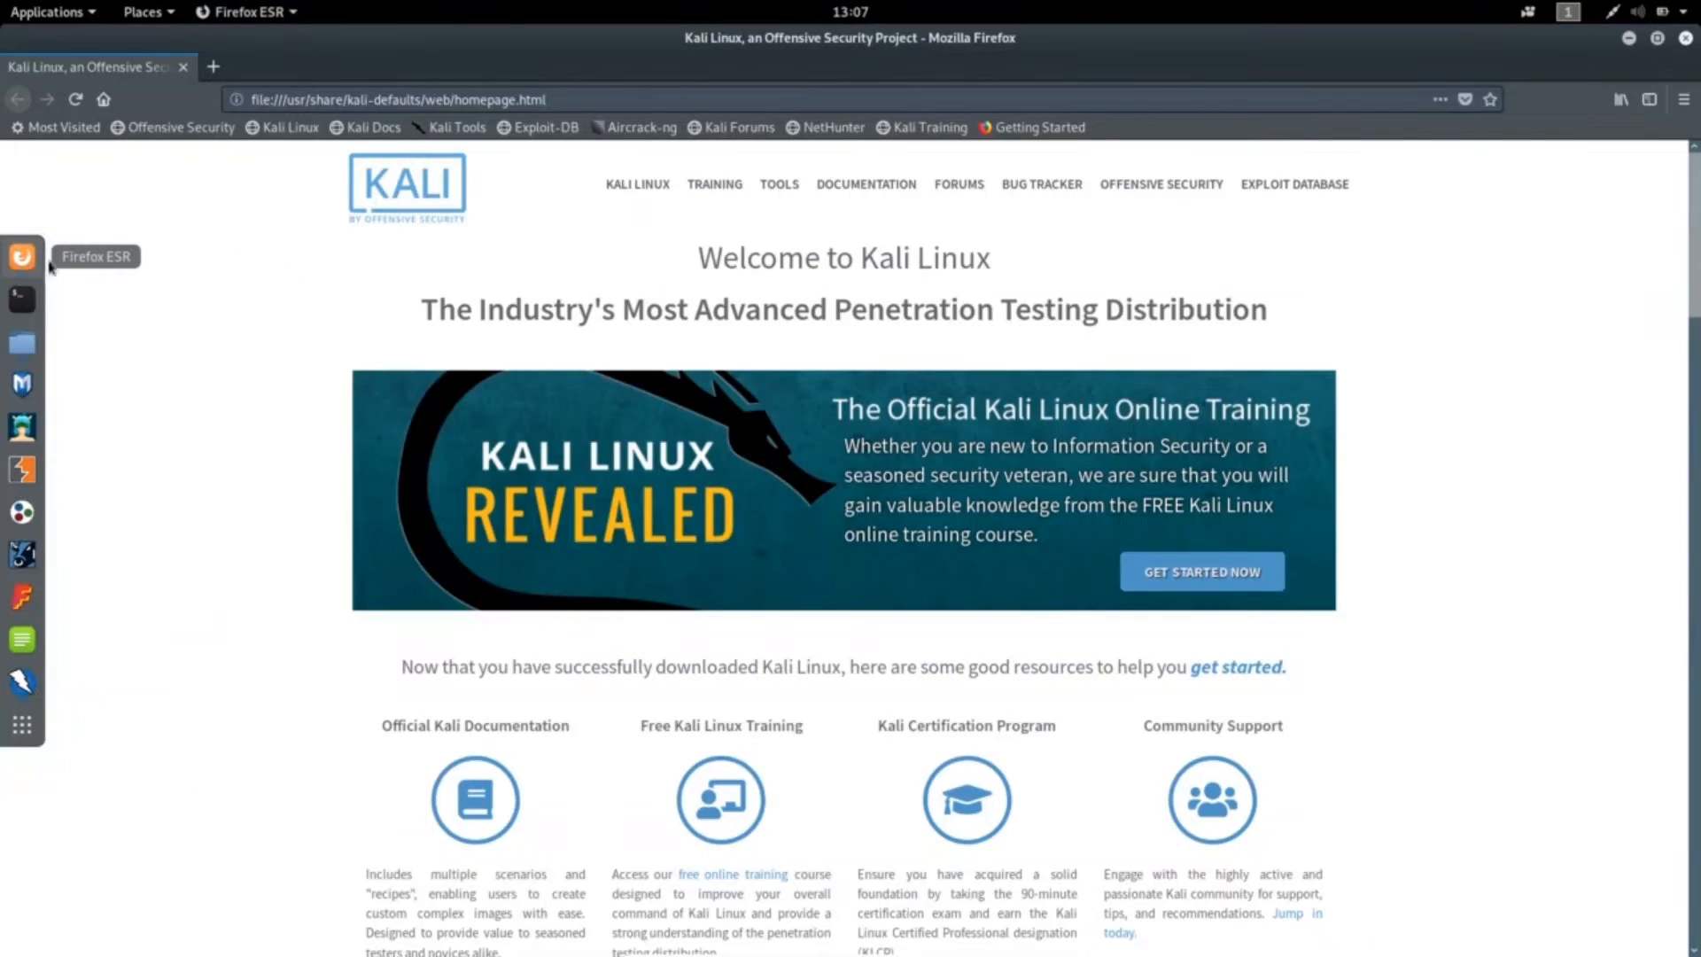
pyautogui.click(1683, 100)
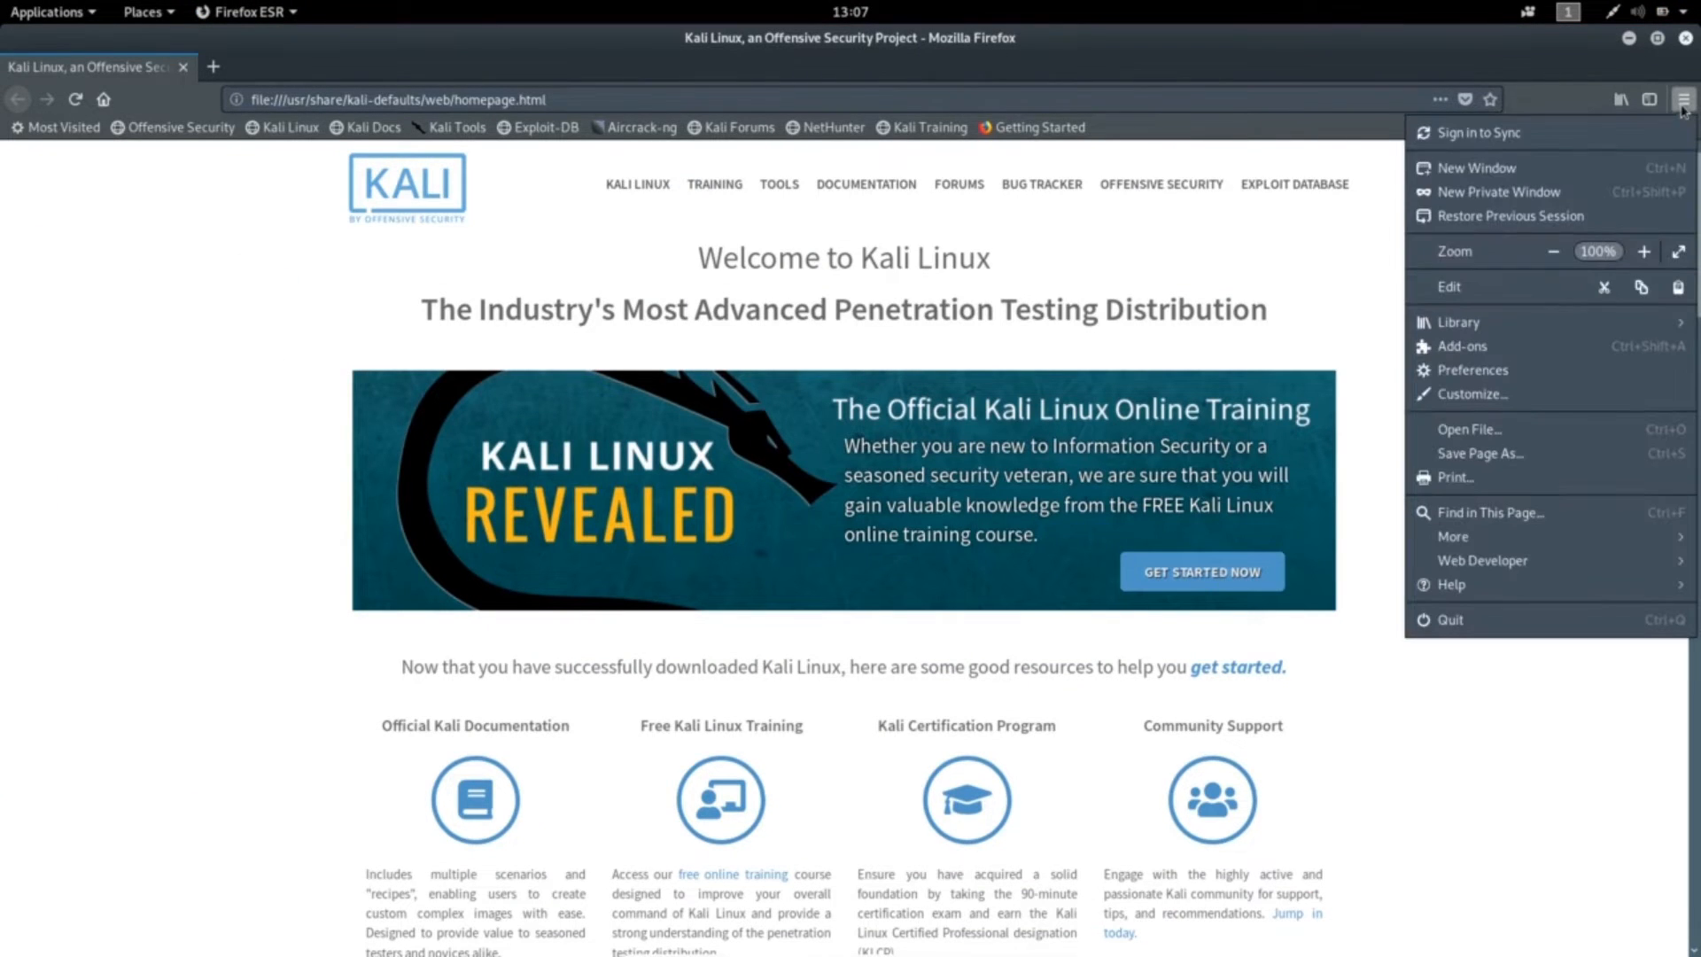
pyautogui.click(1455, 373)
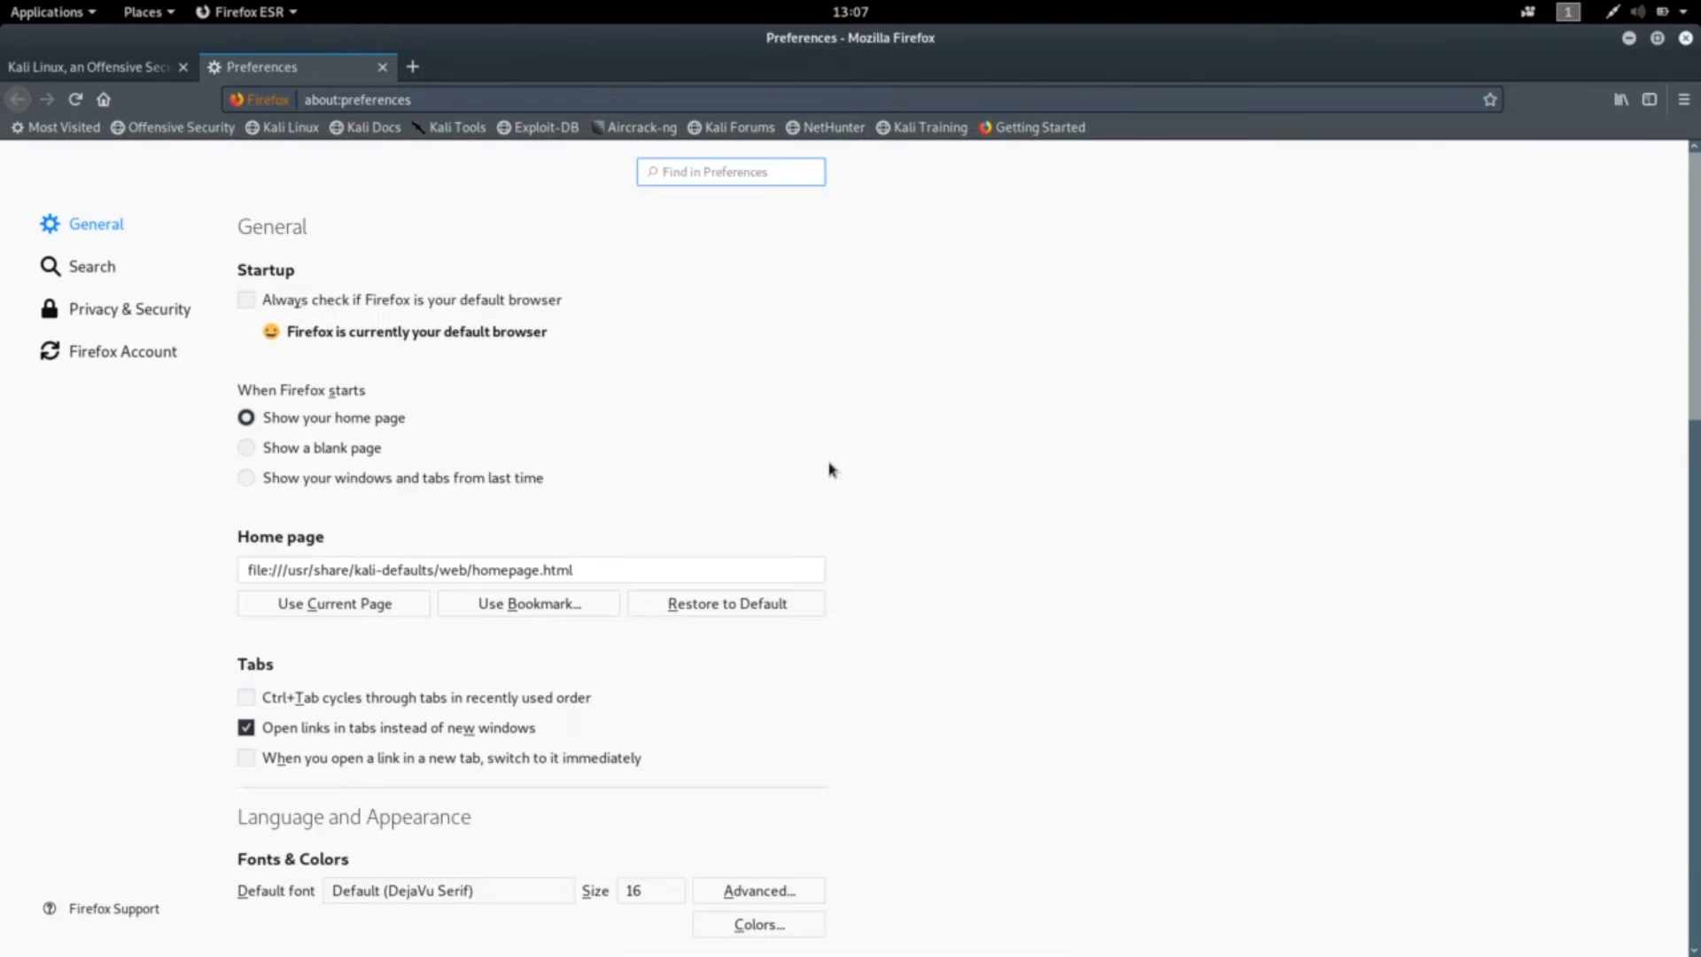
pyautogui.scroll(-10, 921, 584)
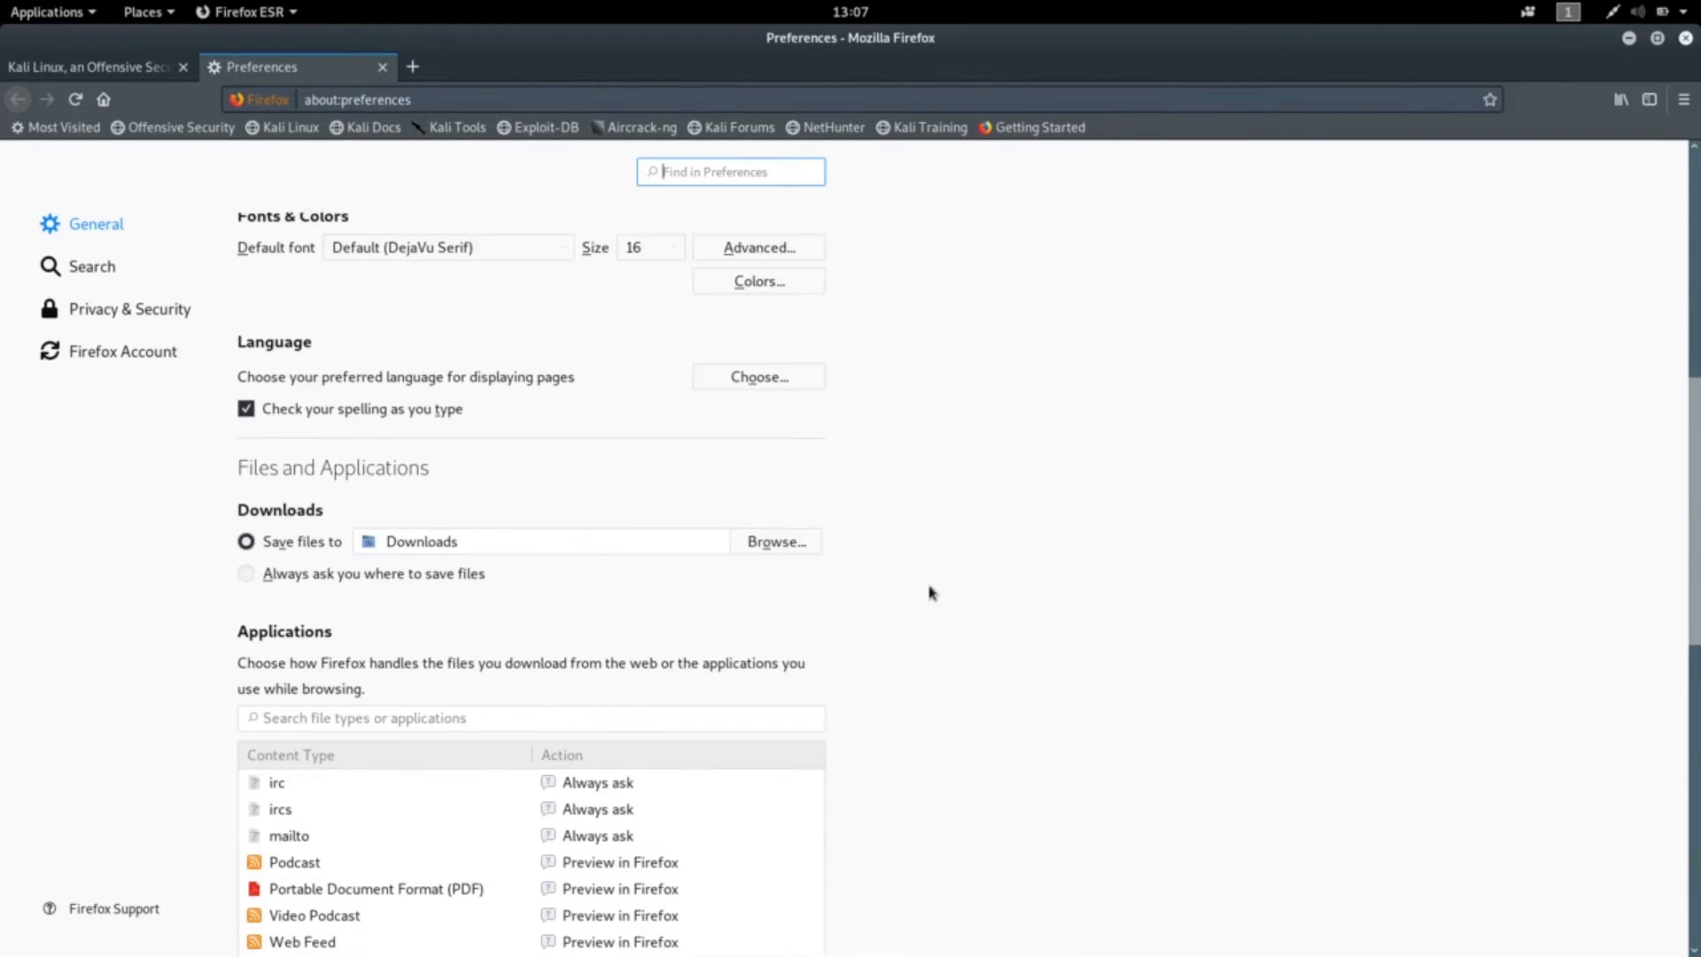
pyautogui.scroll(-10, 930, 592)
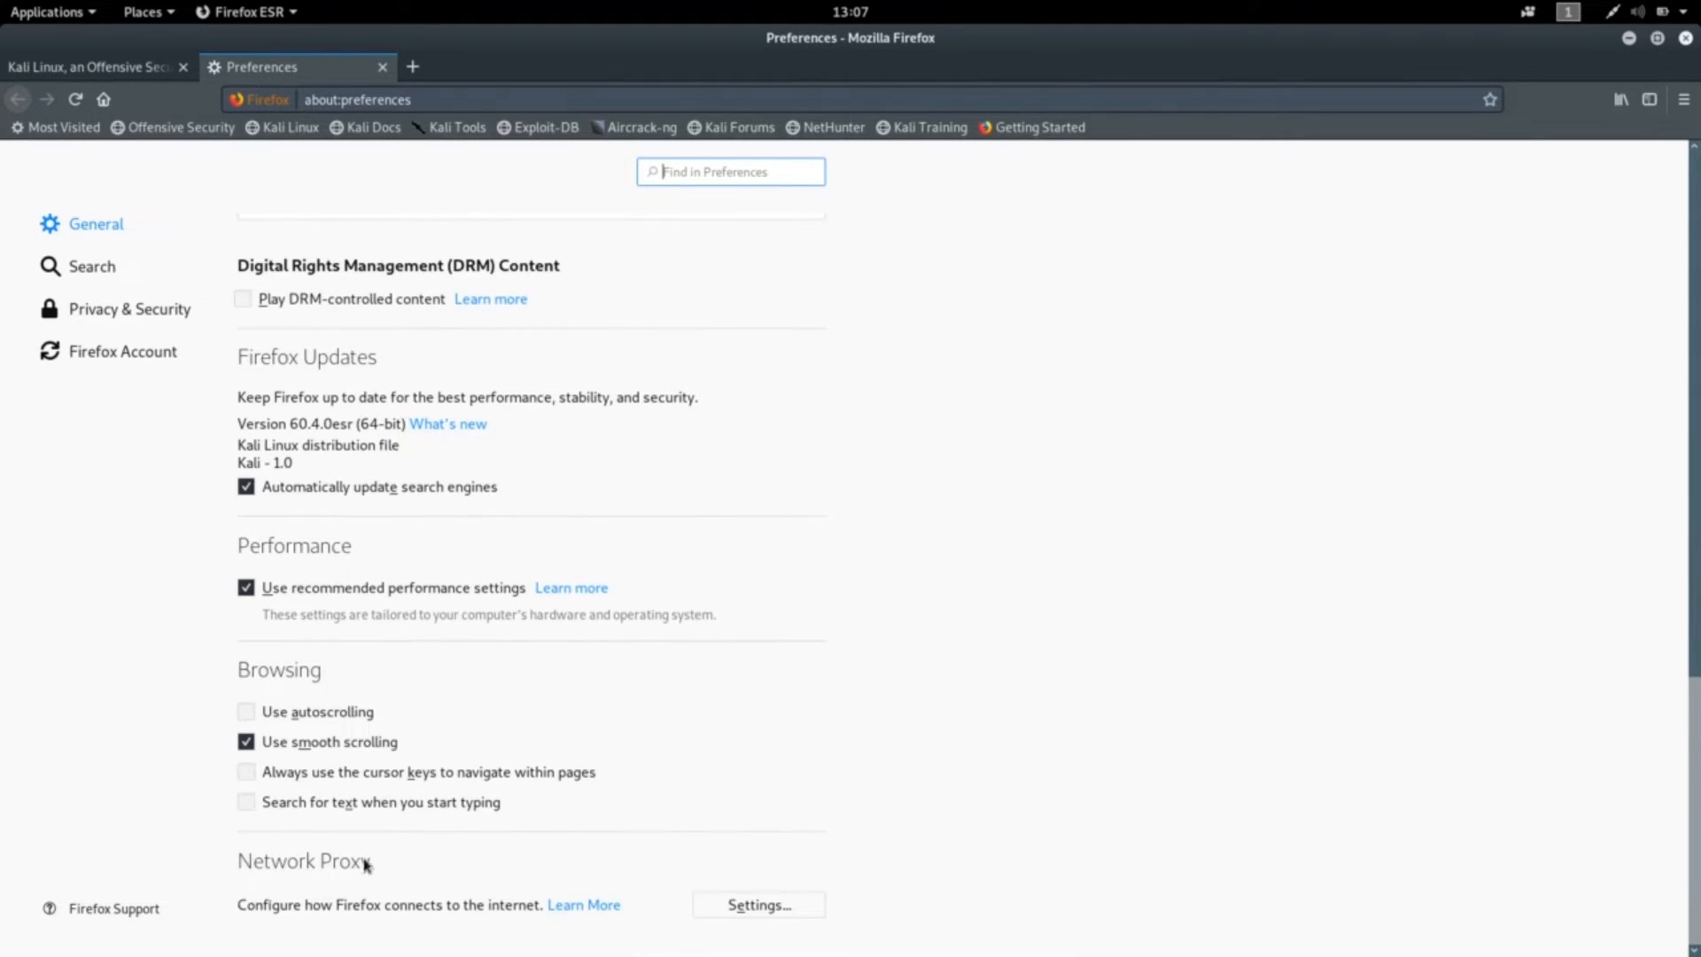
pyautogui.click(758, 904)
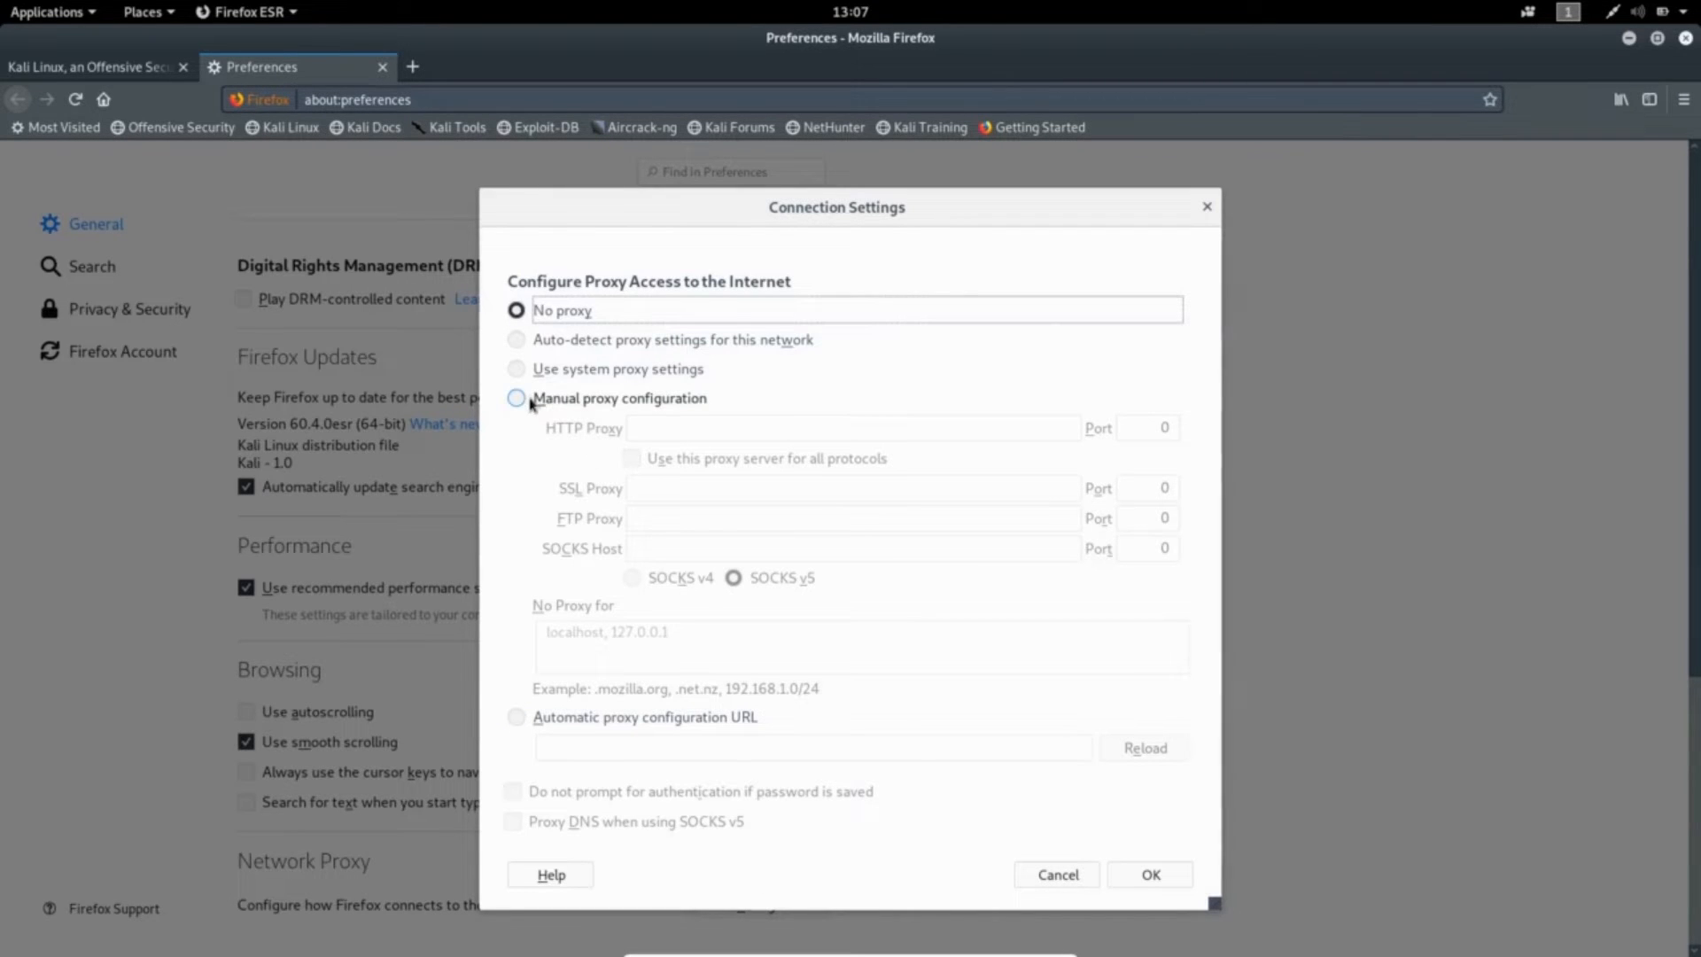
# - Configure a manual HTTP proxy of 127.0.0.1 on port 8080 and save the connection settings
pyautogui.click(519, 401)
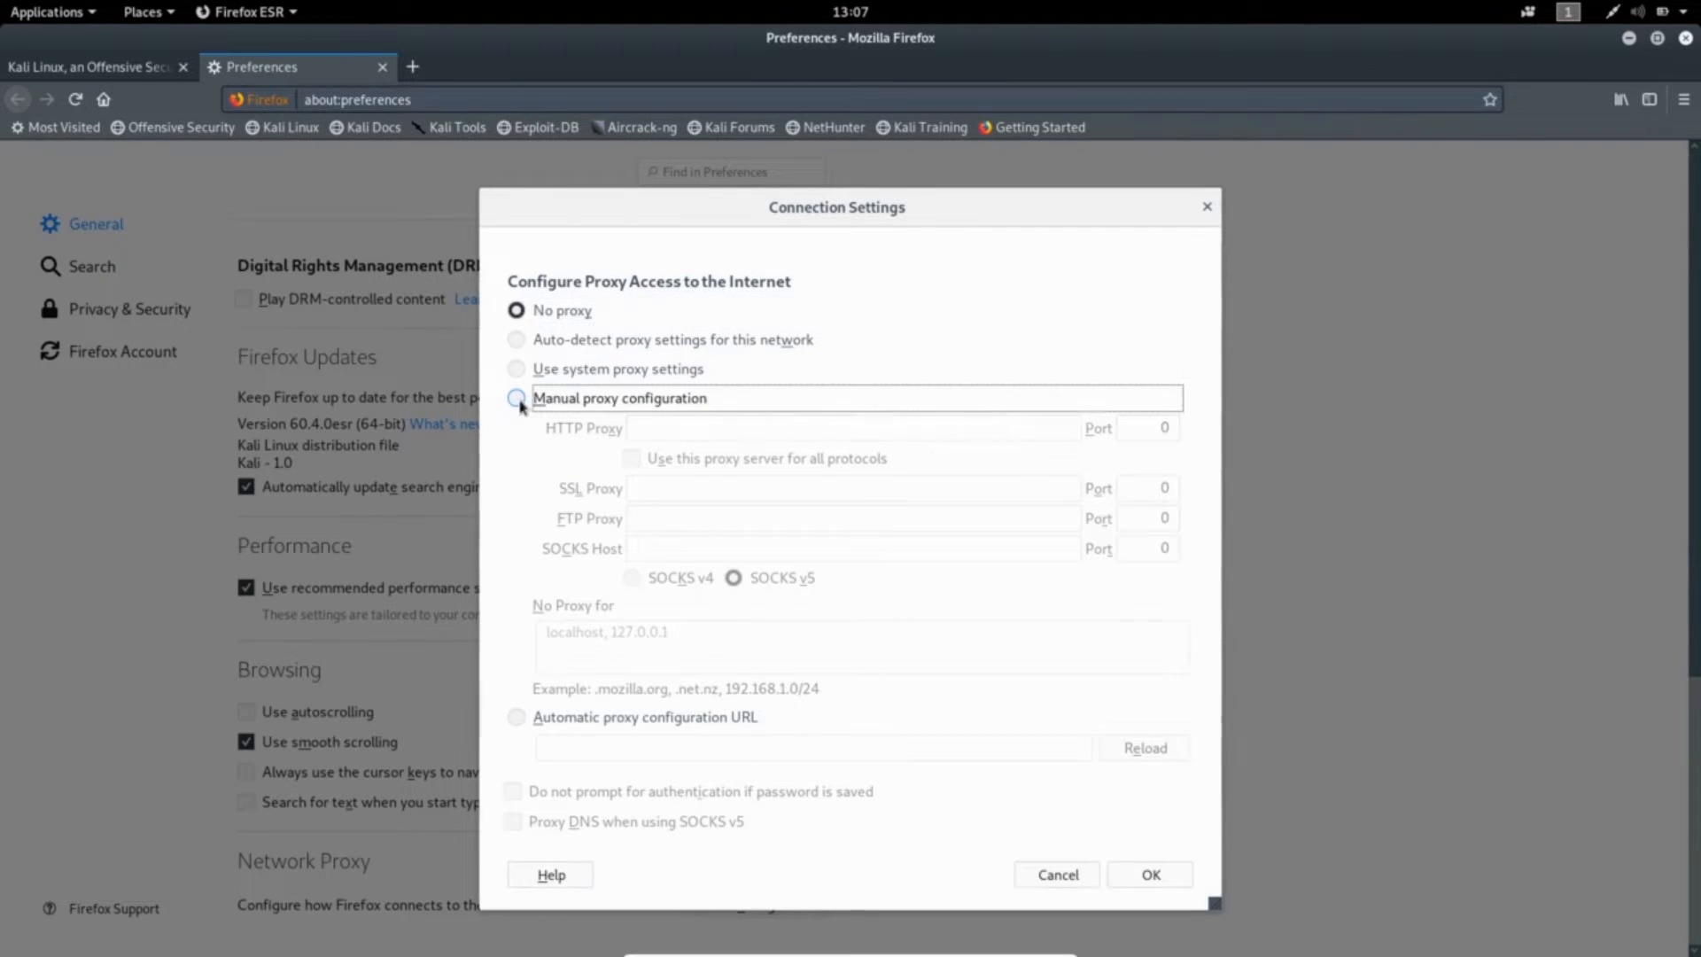
pyautogui.click(647, 424)
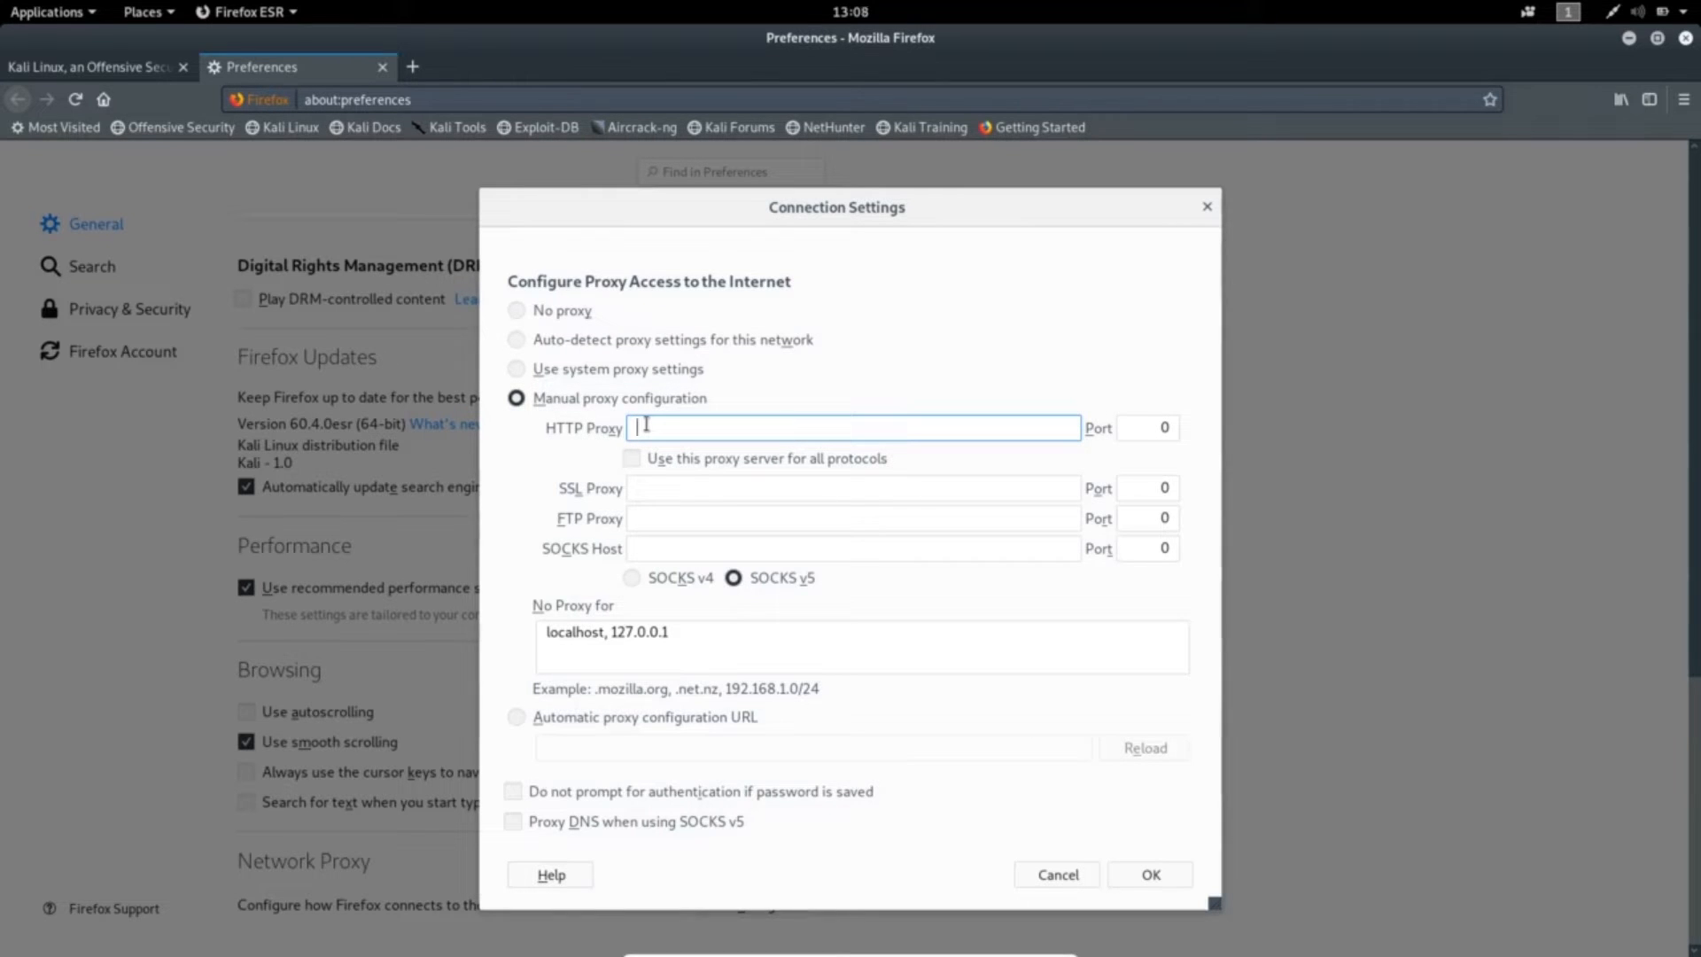
pyautogui.write('127.0.0.1')
pyautogui.click(1164, 427)
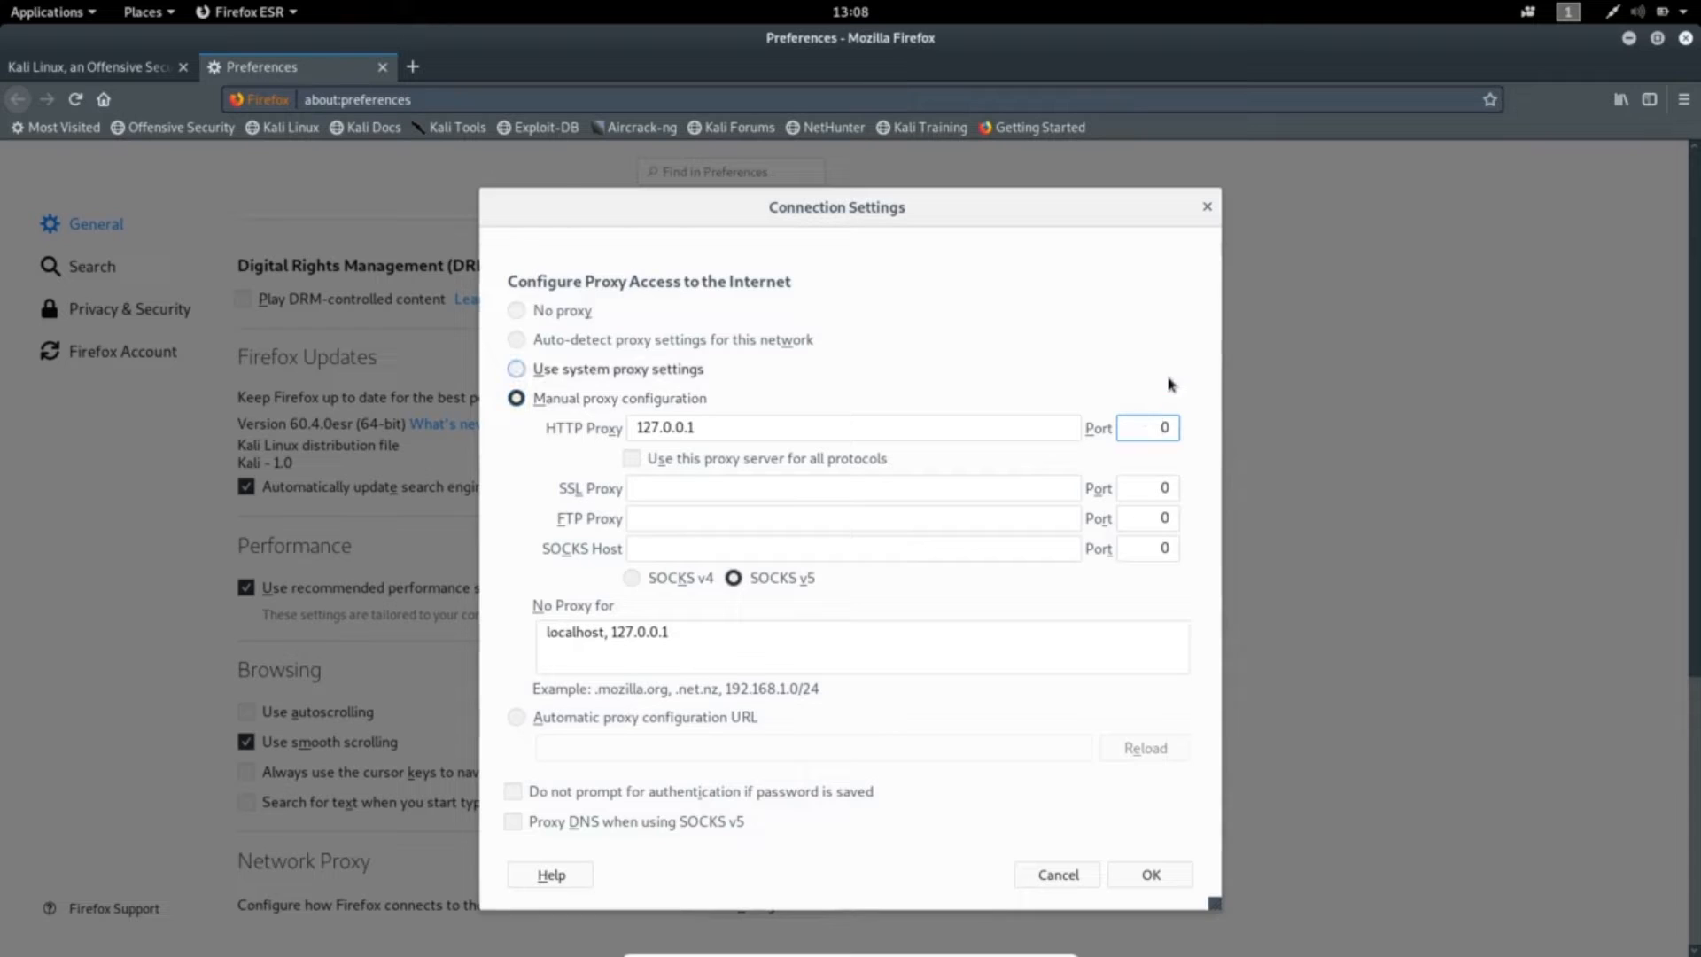
pyautogui.write('8080')
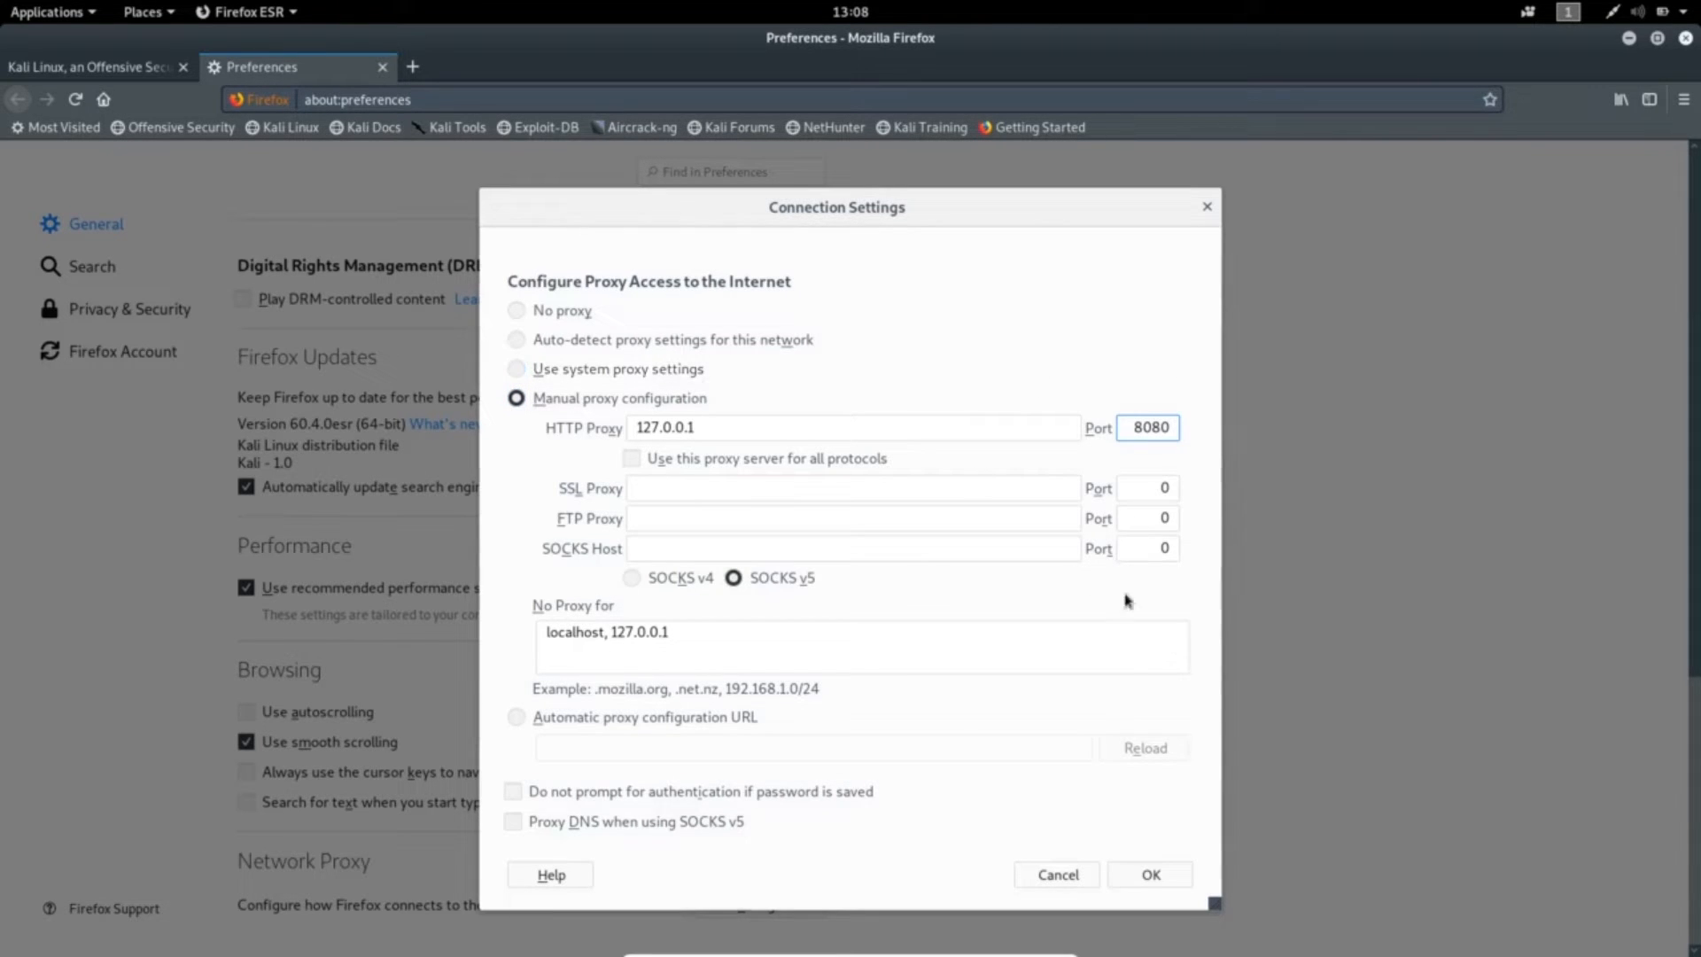
pyautogui.click(1162, 879)
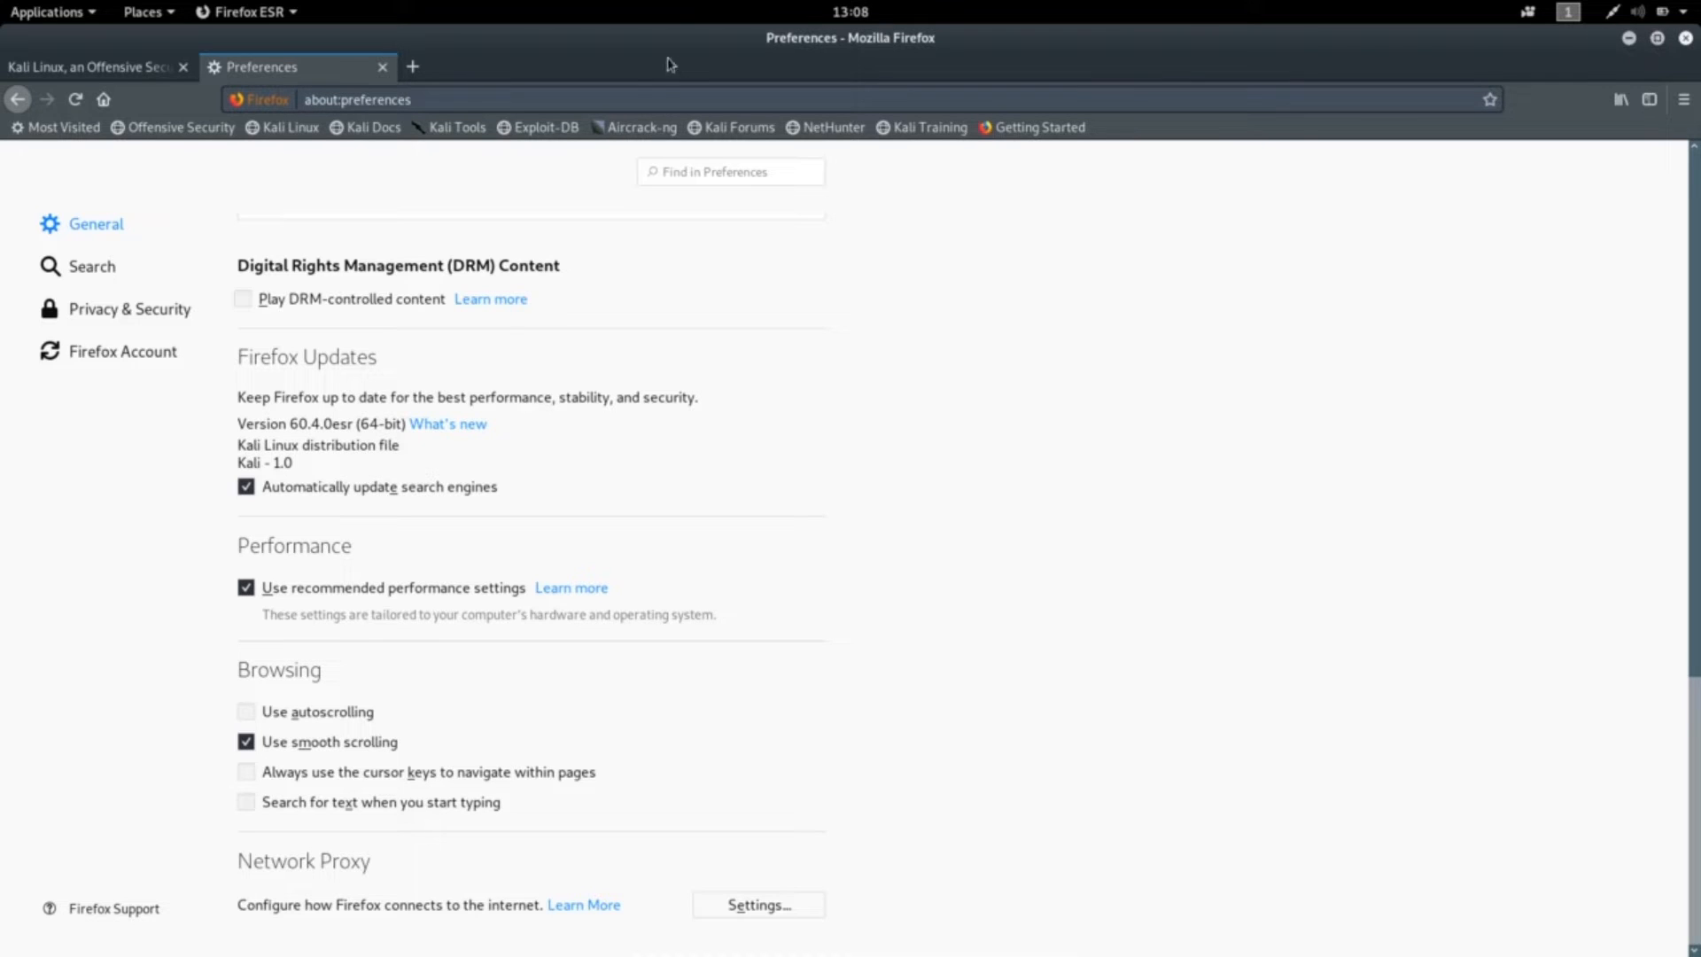
# - Load testphp.vulnerable.com/ in a new Firefox tab and check in OWASP ZAP's Sites tree and History whether the traffic is captured
pyautogui.click(413, 66)
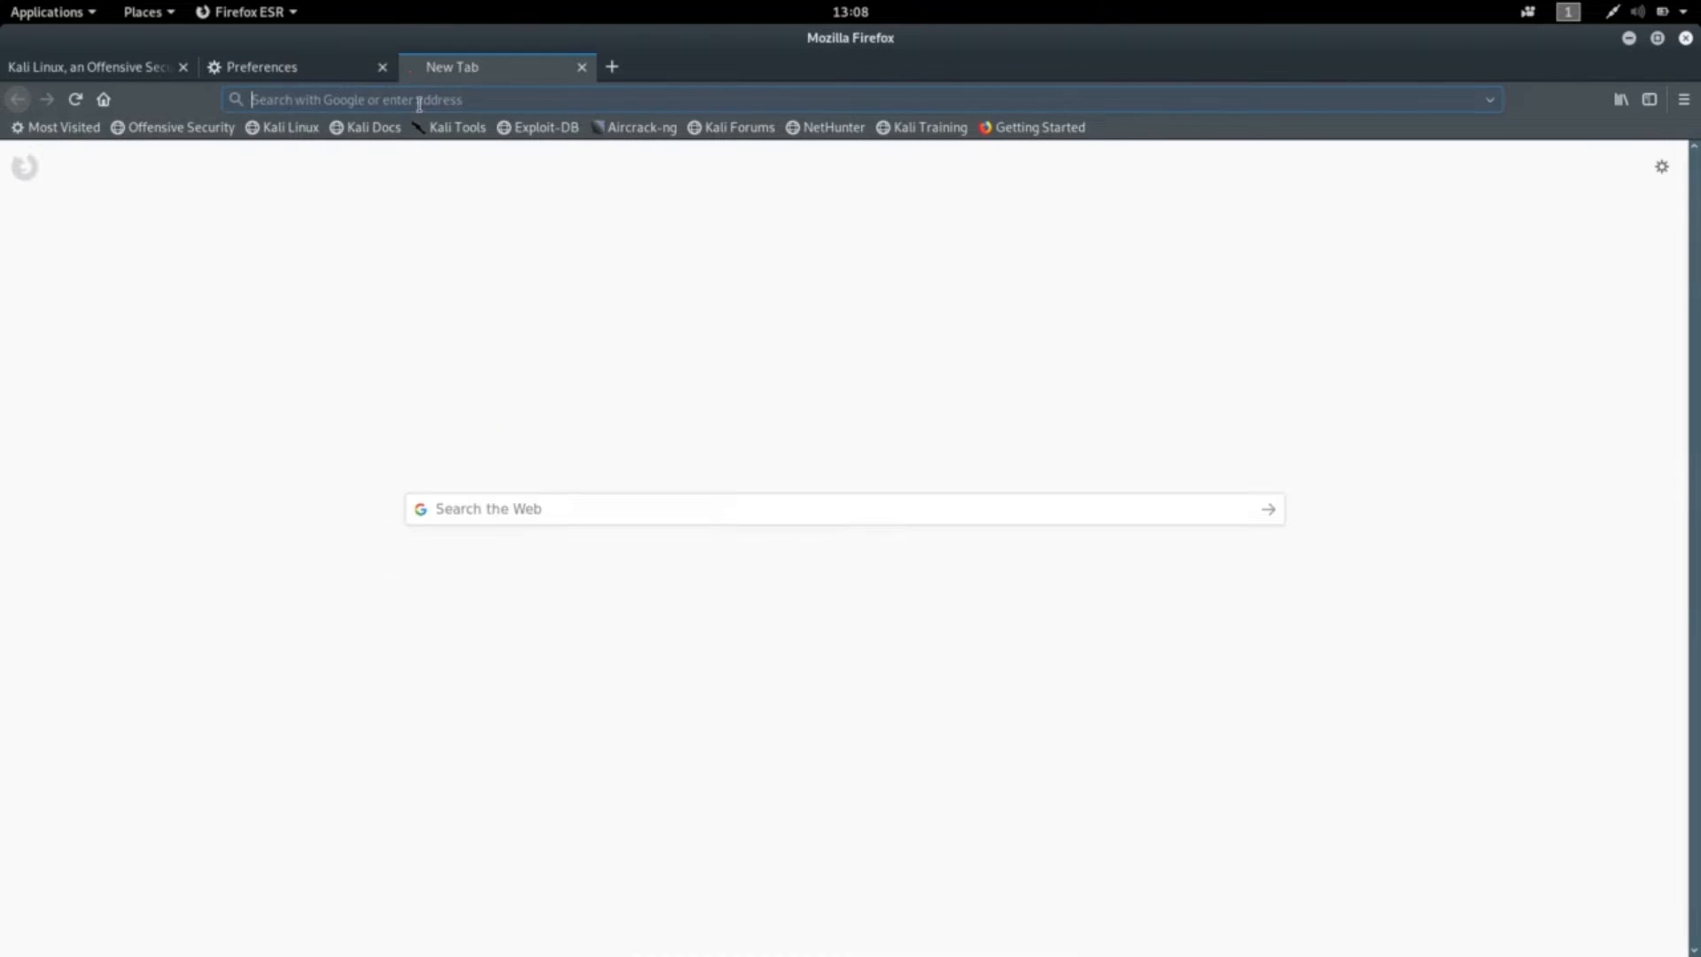
pyautogui.write('testphp.vulnerable.com/')
pyautogui.press('Return')
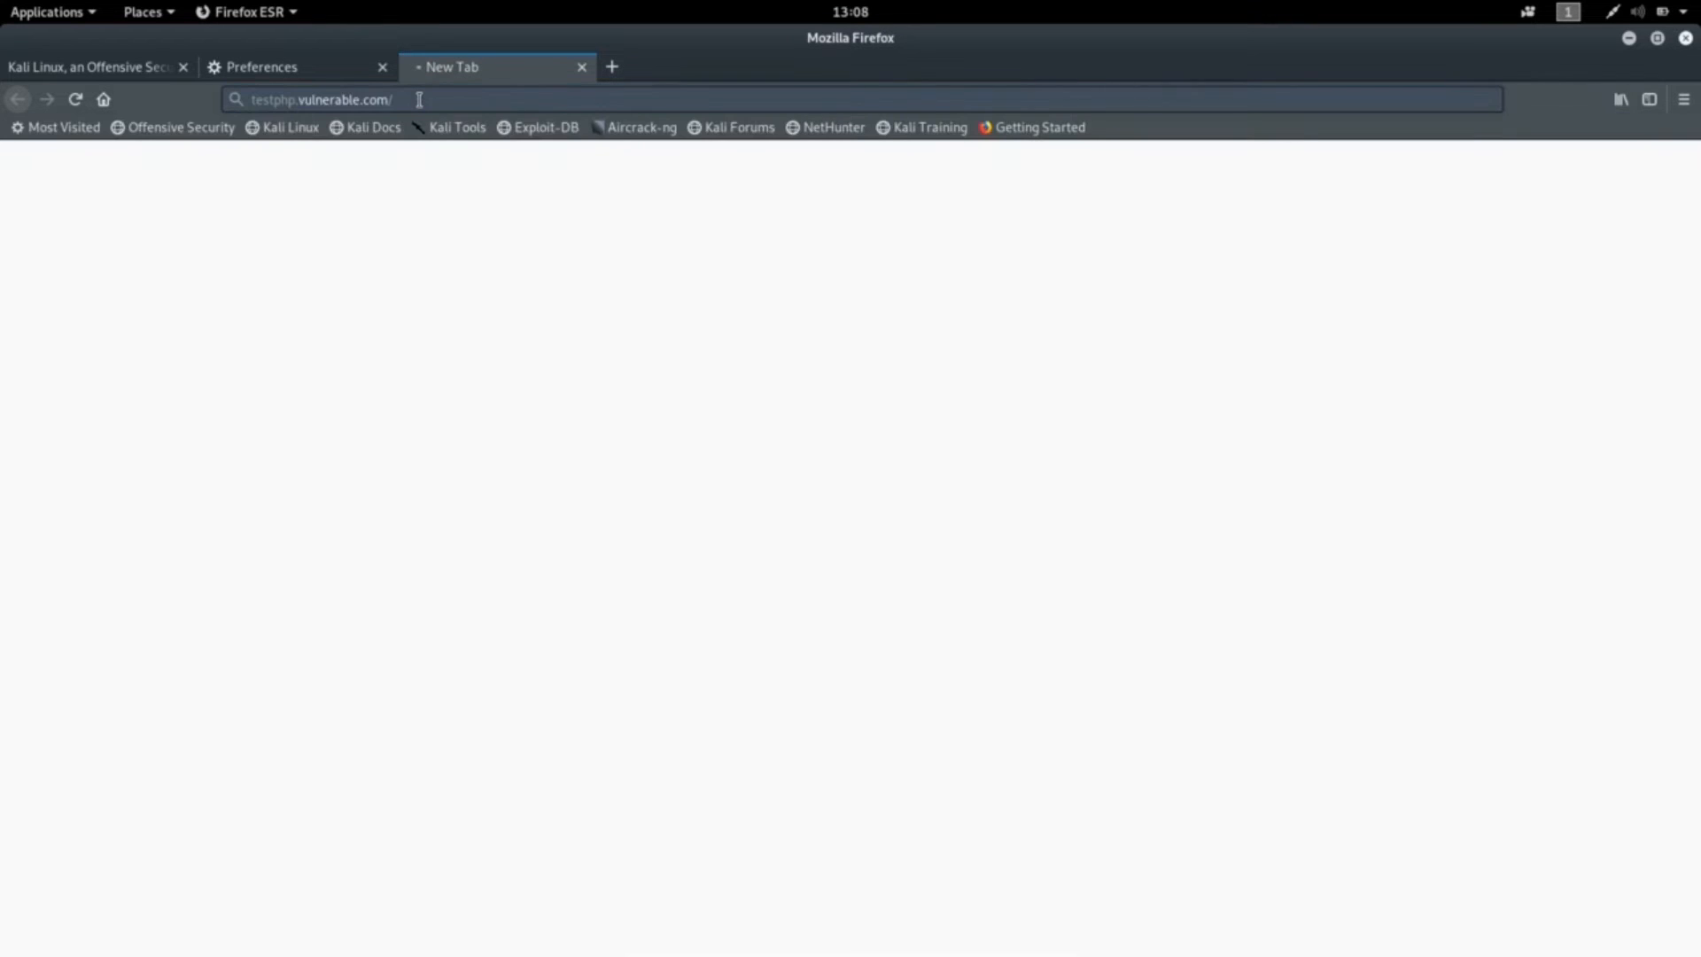
pyautogui.click(1627, 40)
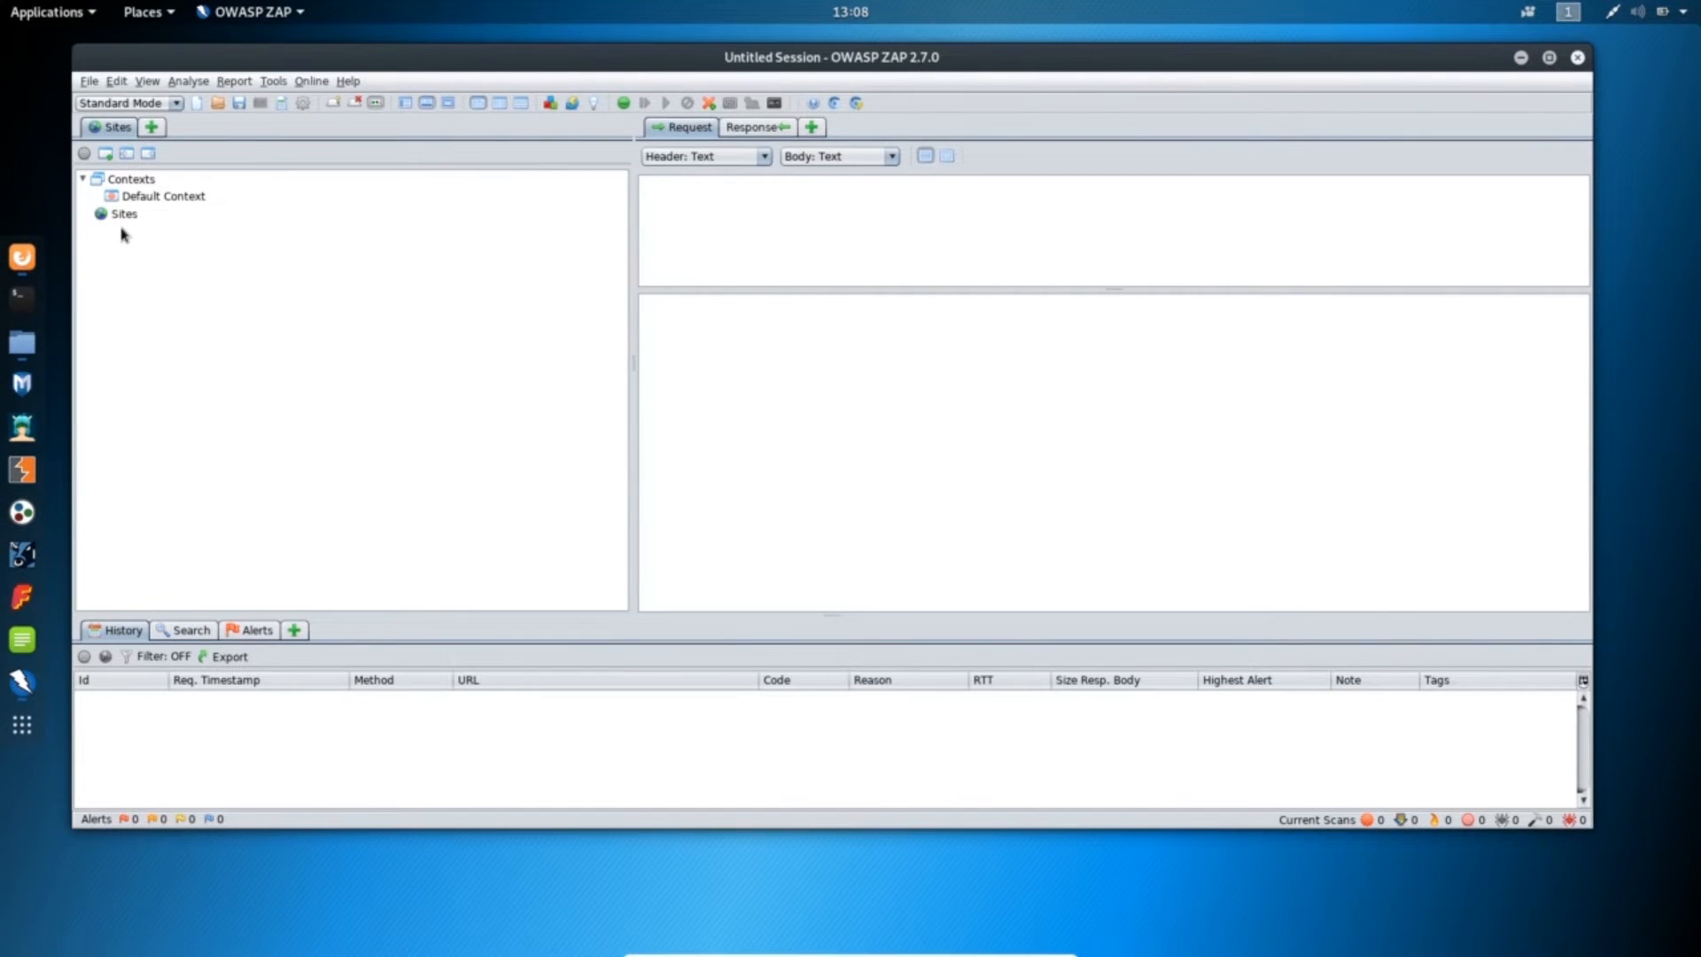
pyautogui.click(22, 257)
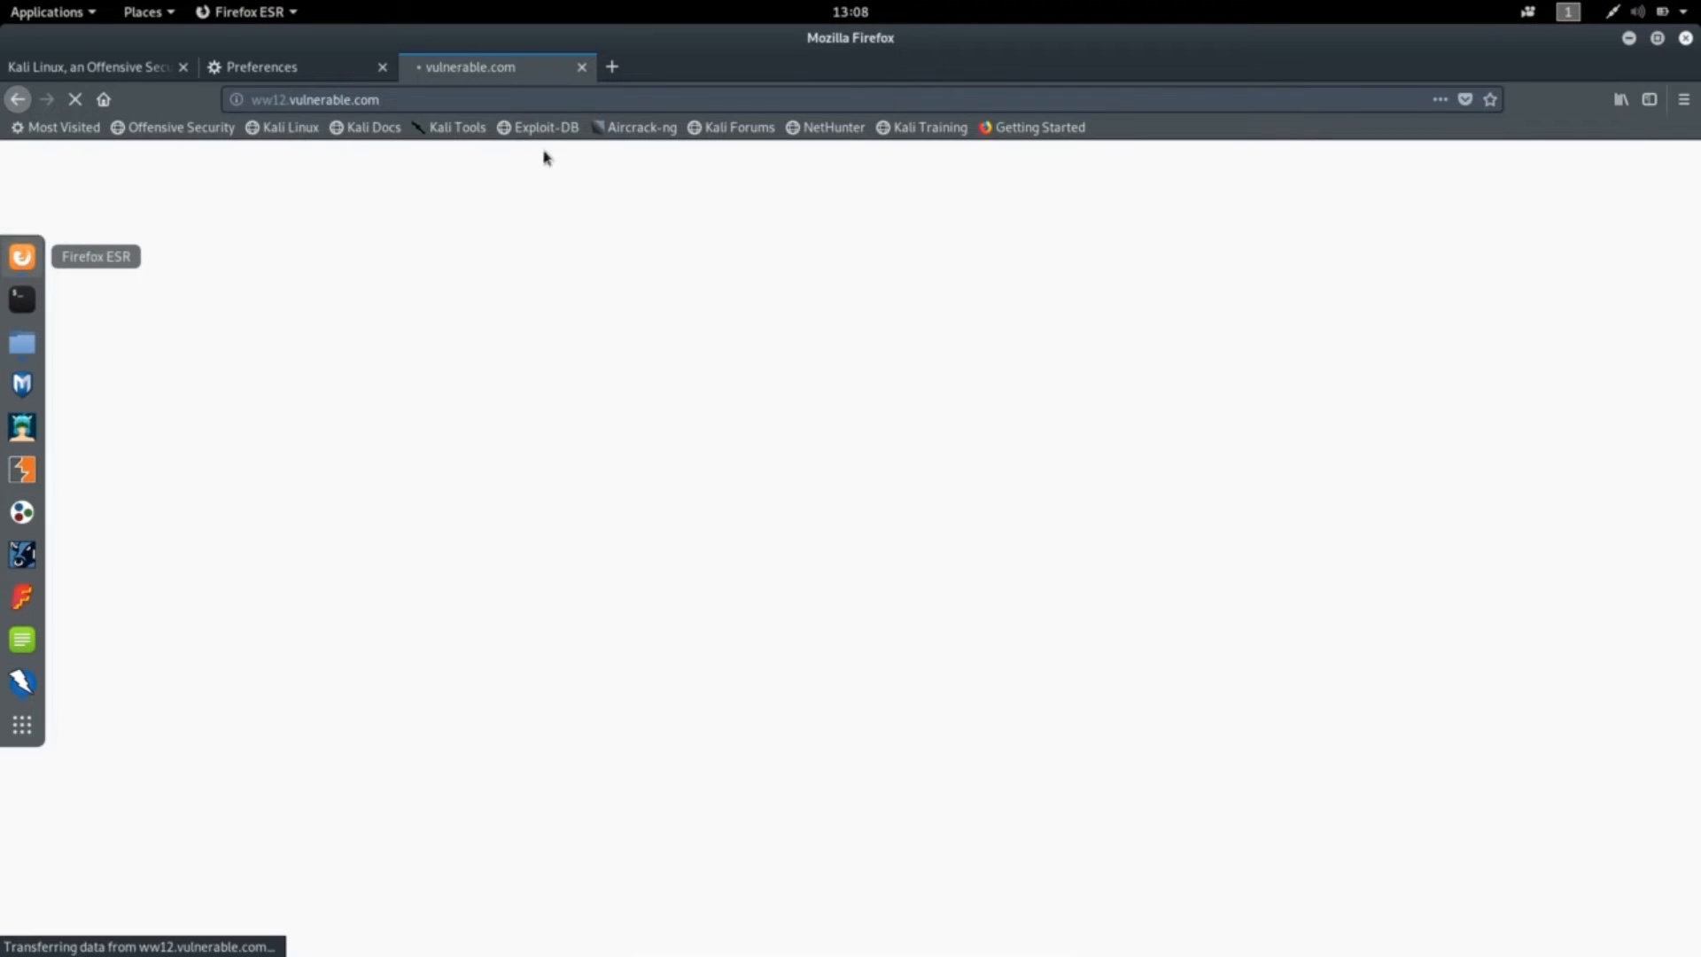
pyautogui.click(1629, 38)
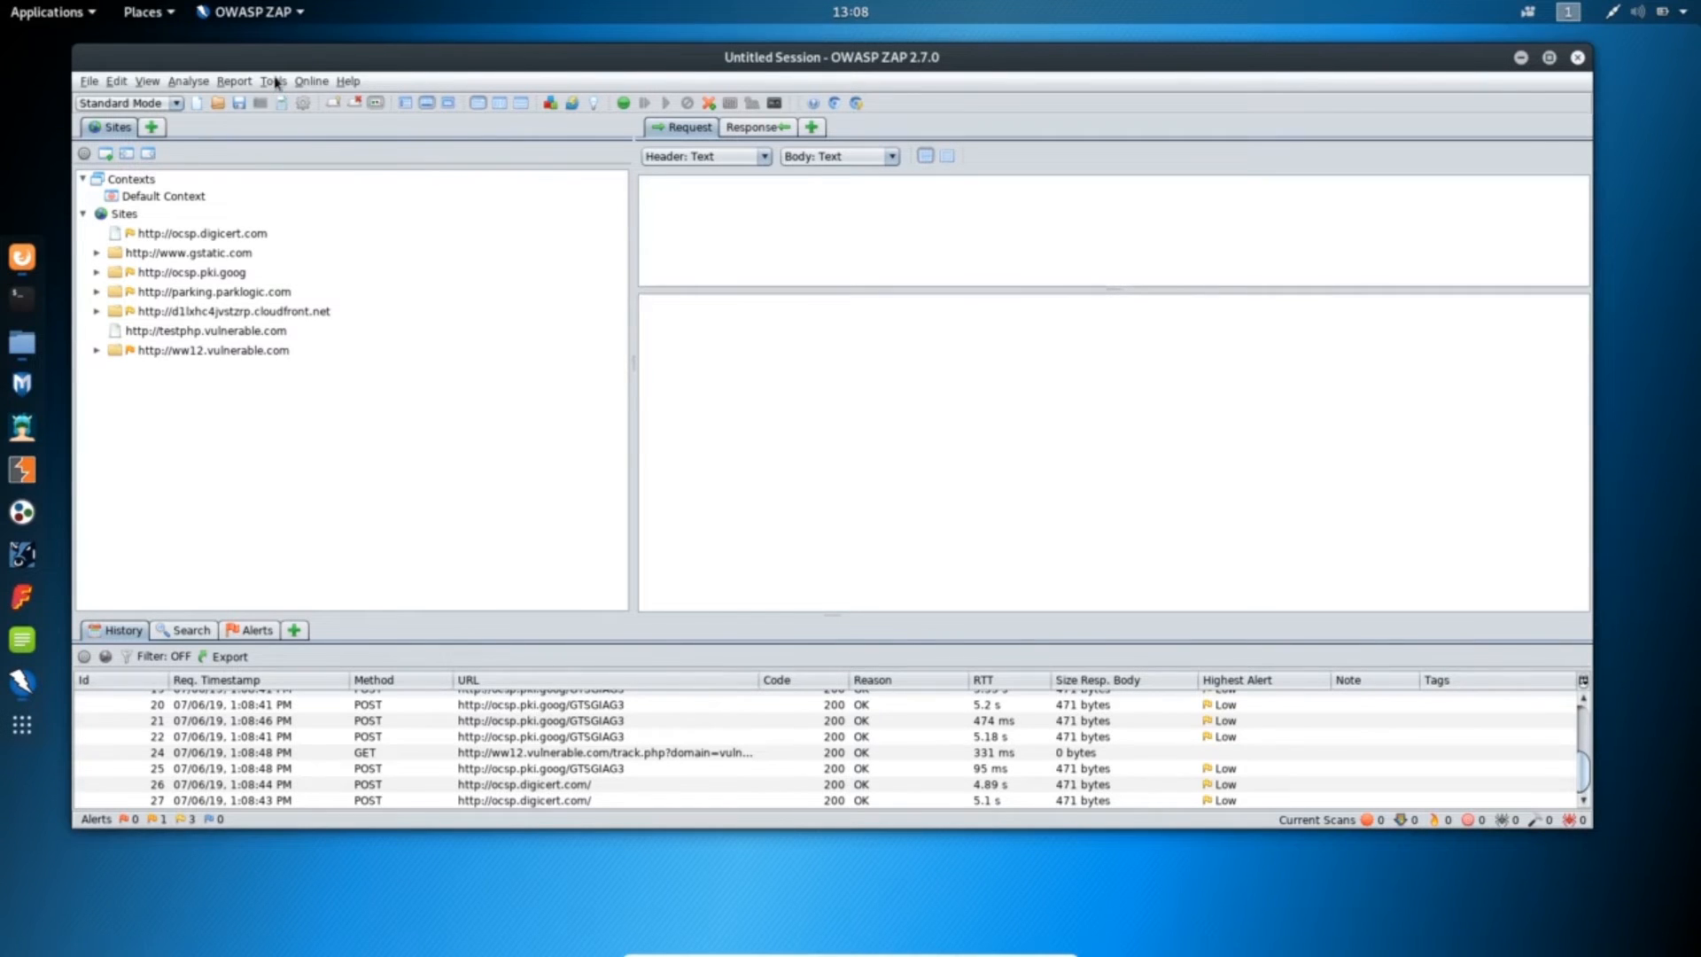
# - Open ZAP's Options and review the Local Proxies settings
pyautogui.click(274, 82)
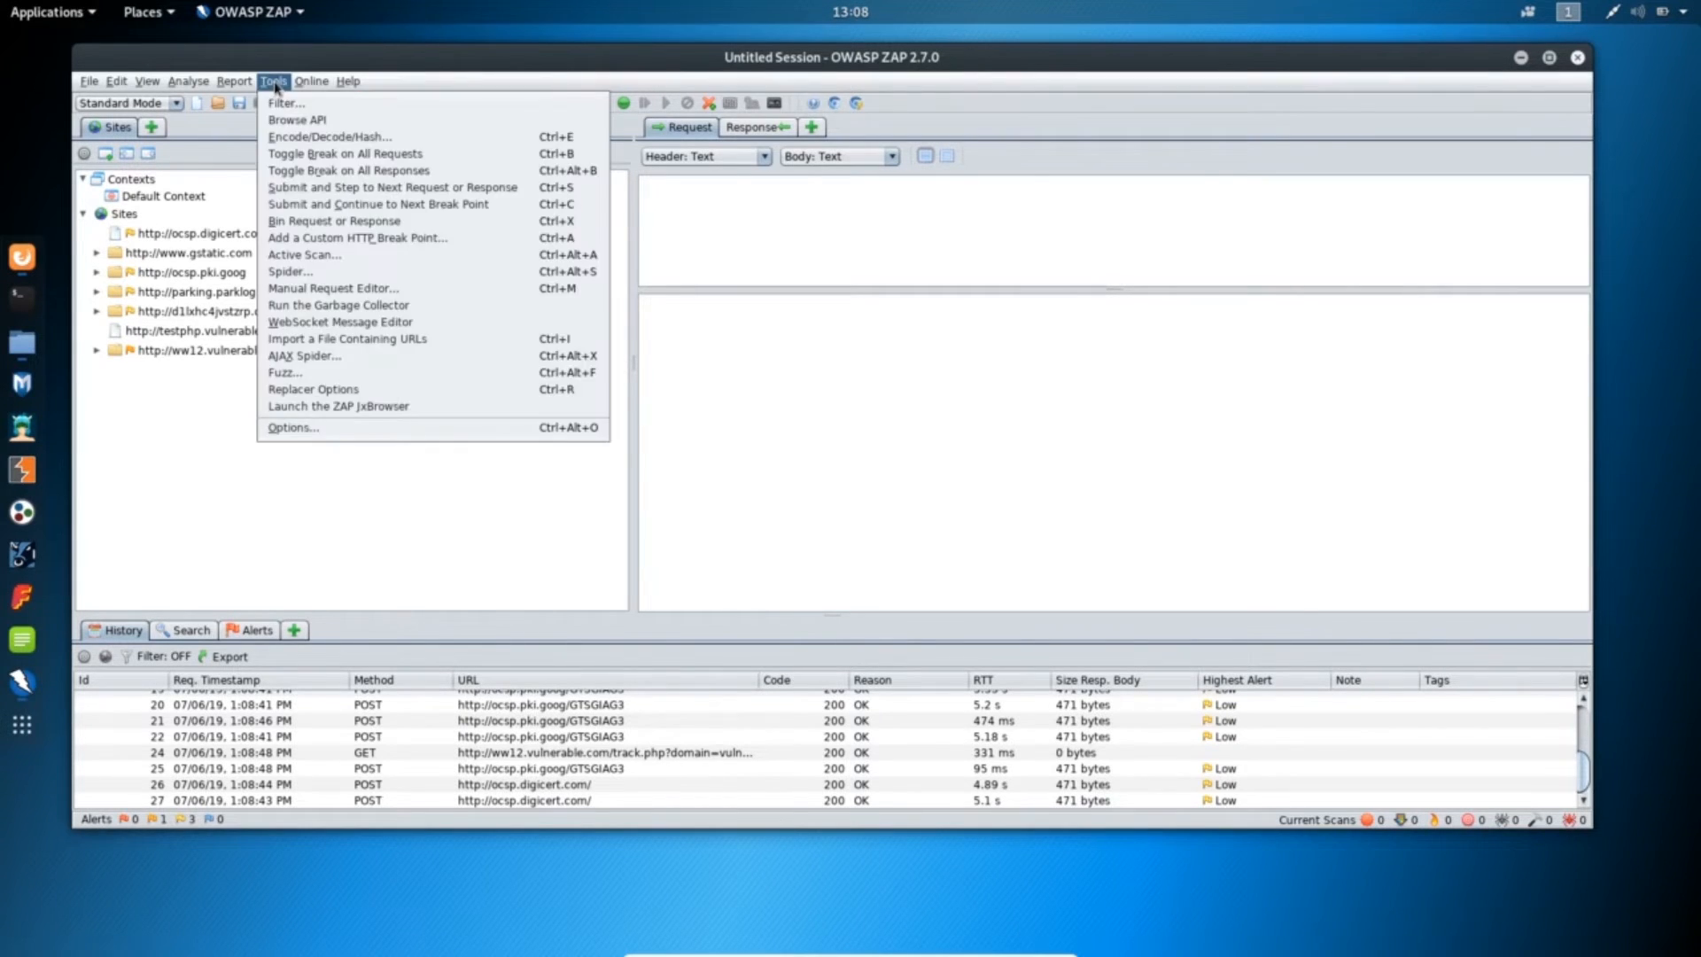
pyautogui.click(311, 430)
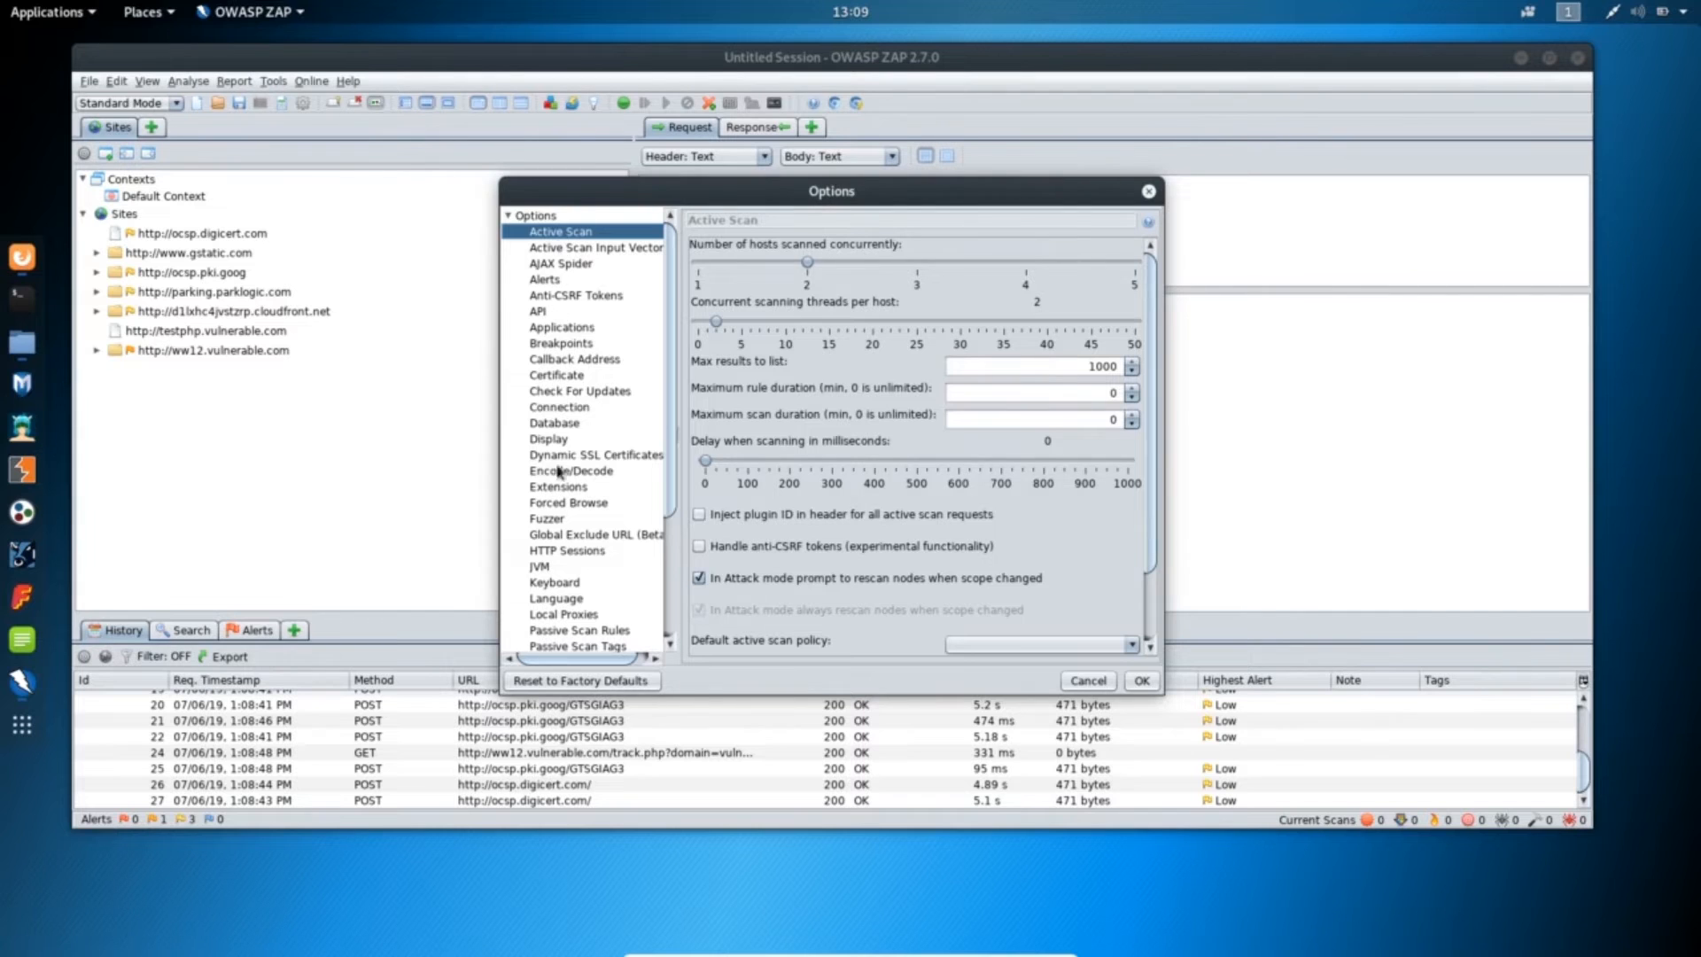
pyautogui.scroll(-2, 554, 410)
pyautogui.scroll(-1, 551, 407)
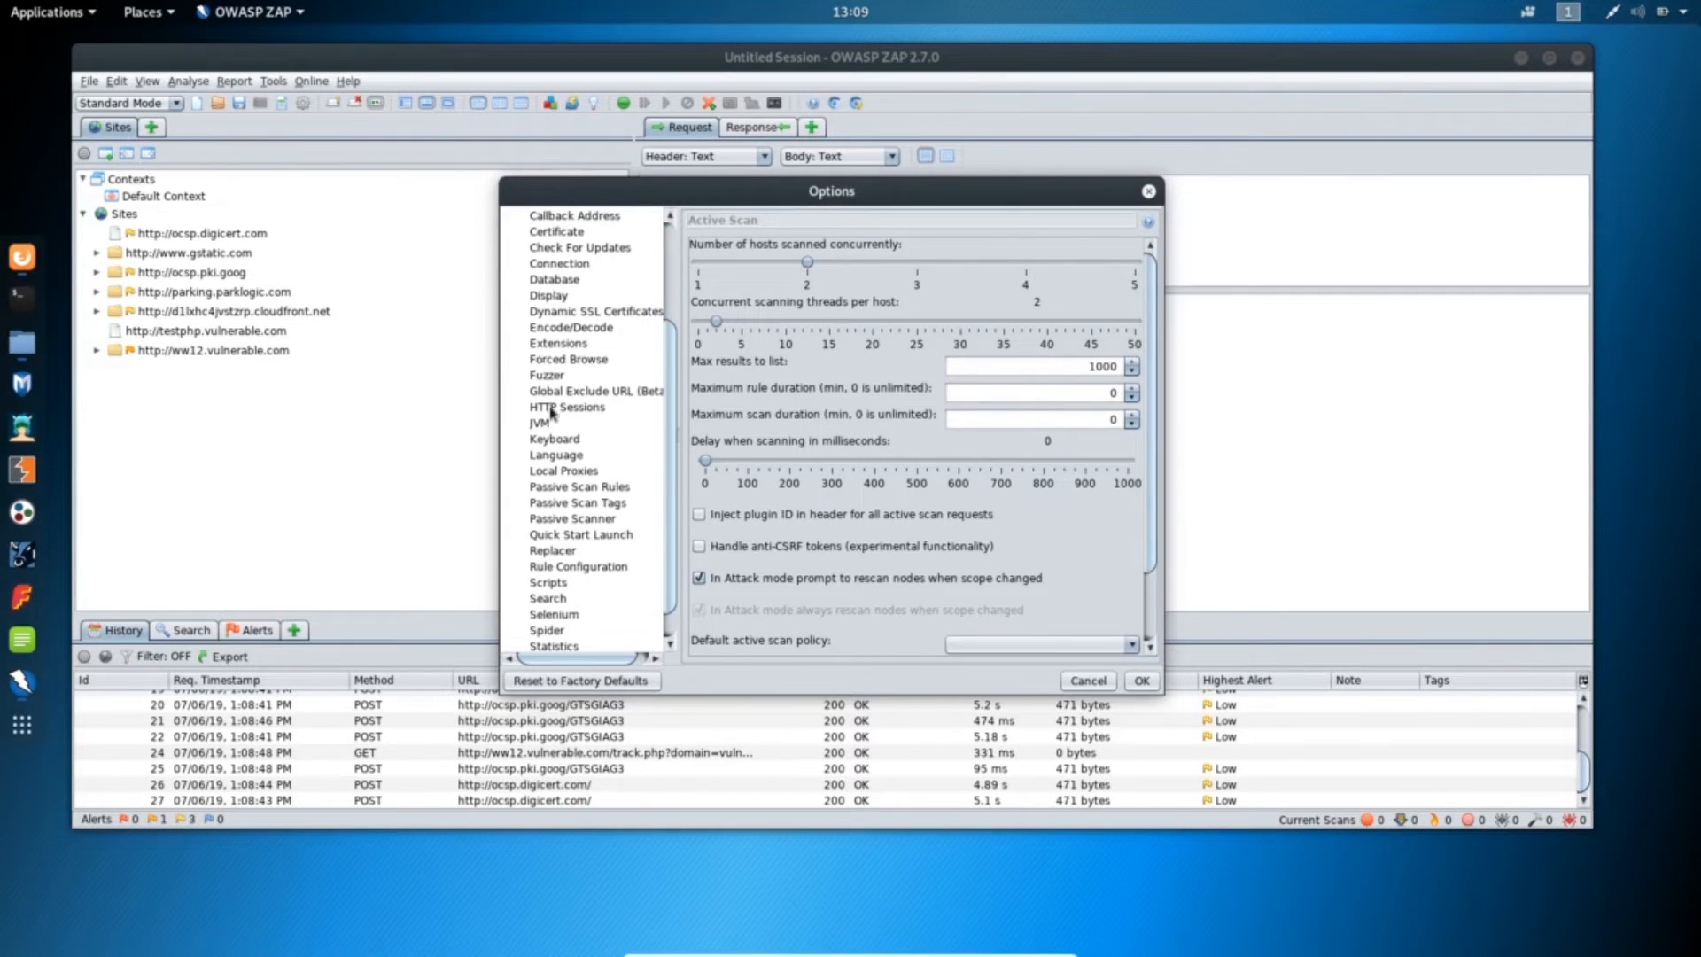
pyautogui.click(572, 472)
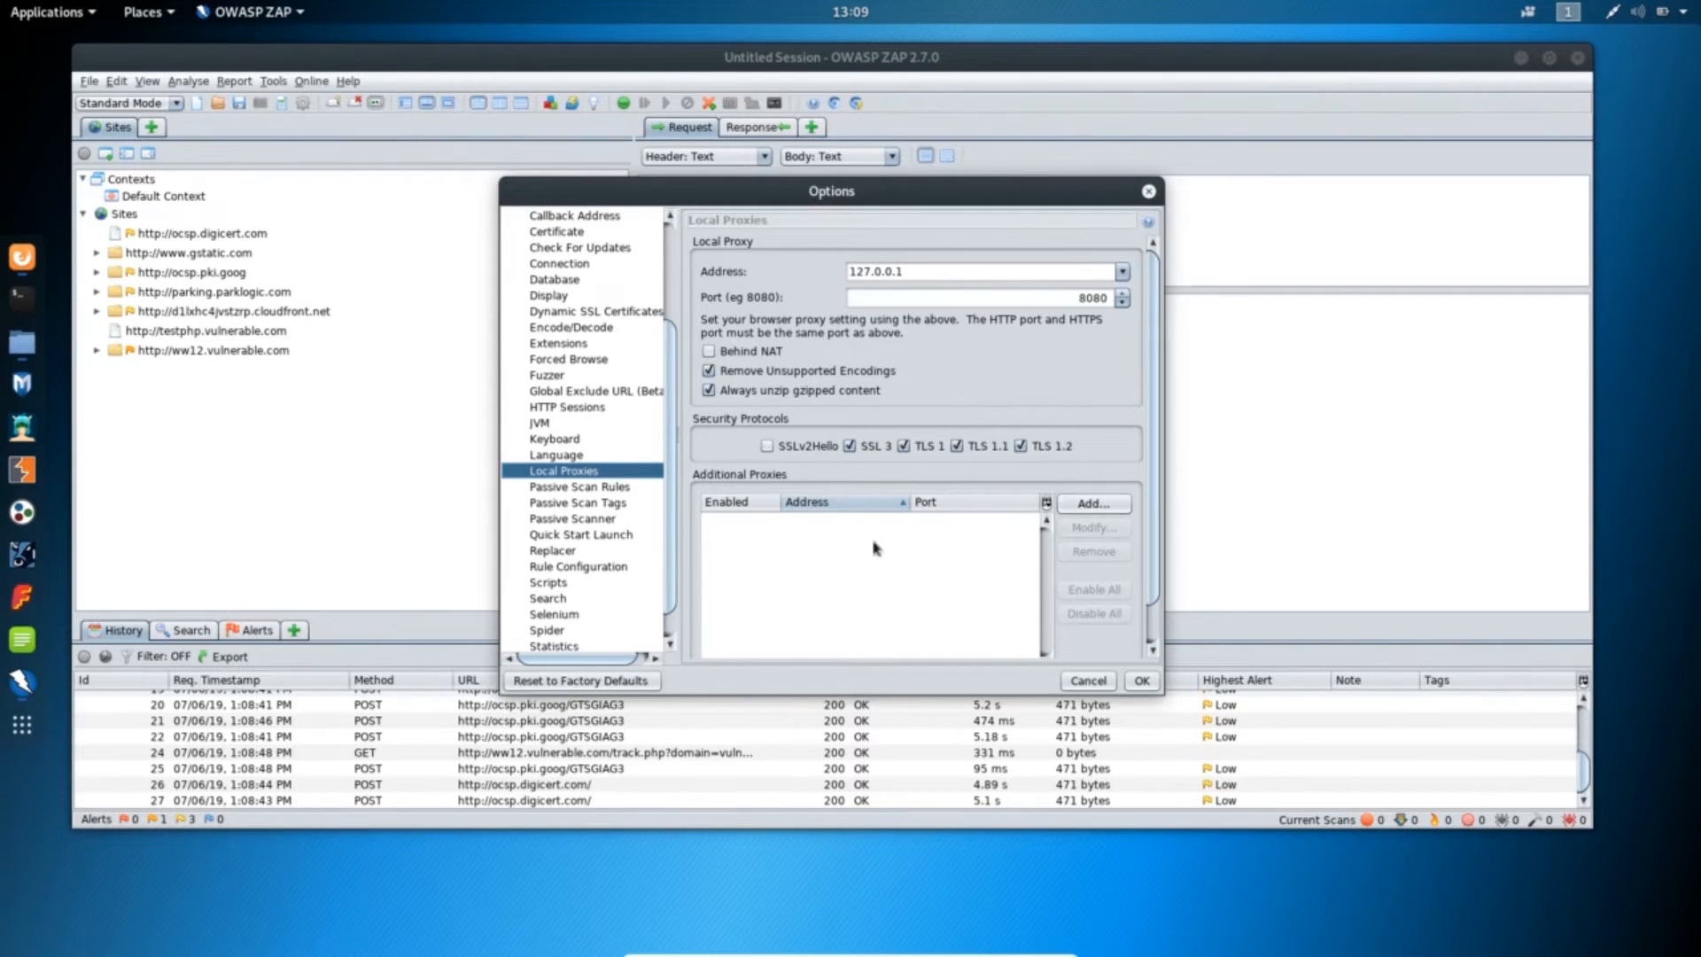
# - Add an additional local proxy with address 192.168.0.109 and port 8080
pyautogui.click(1083, 505)
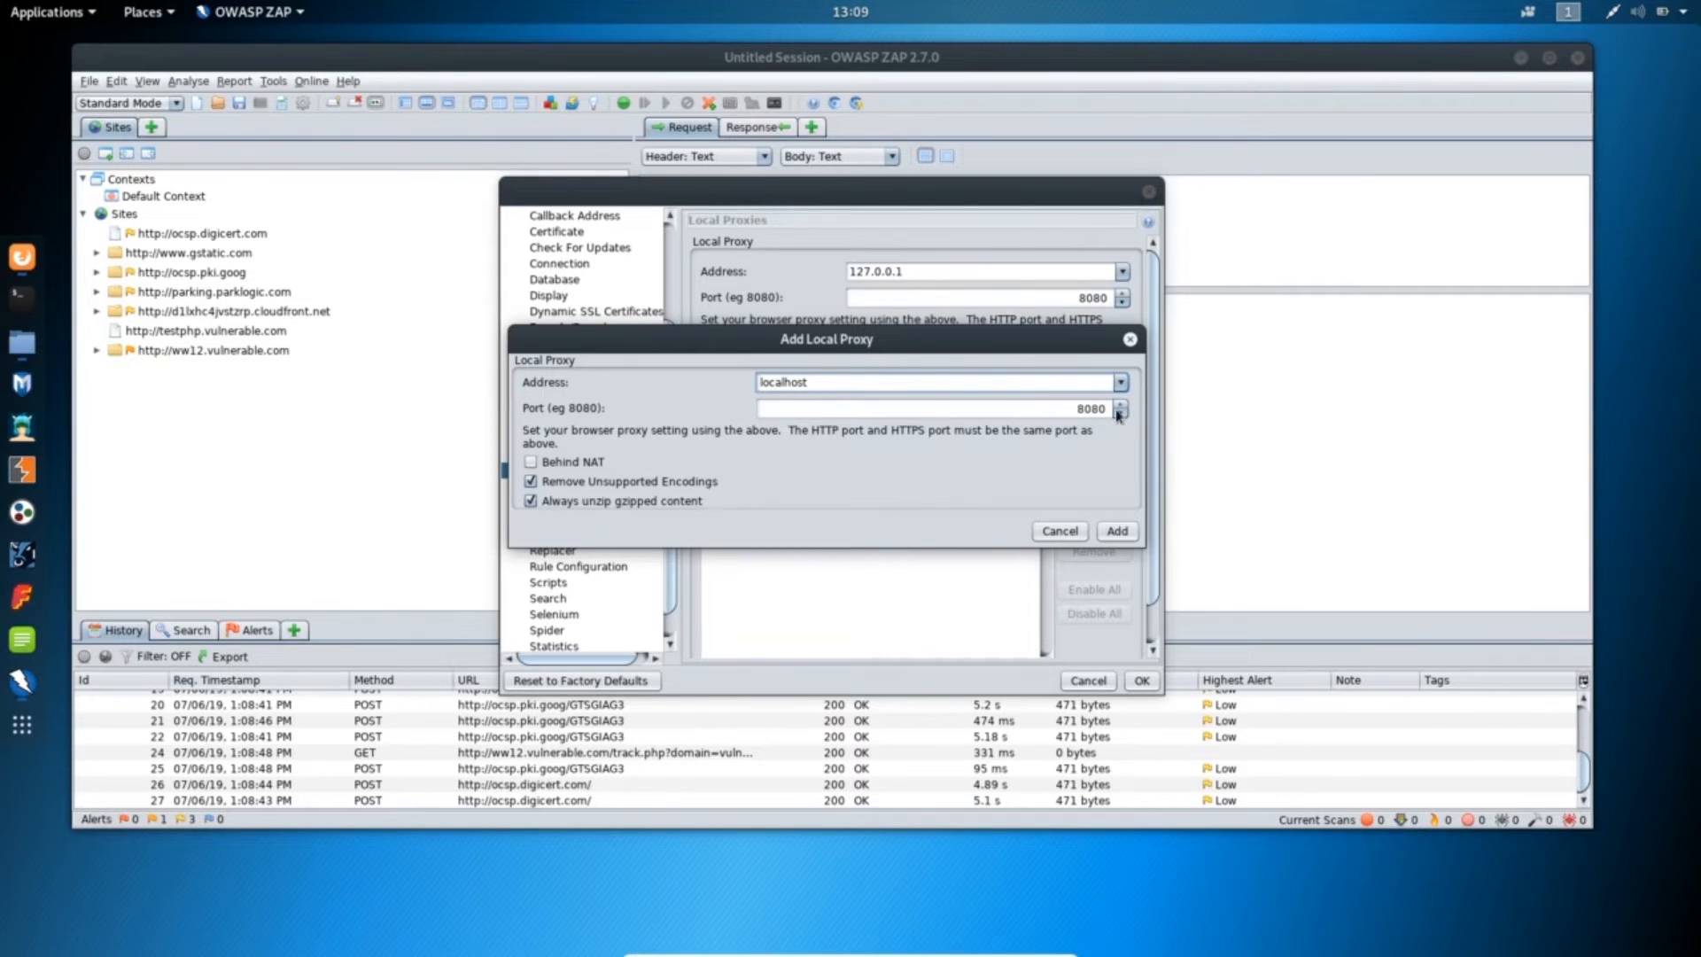
pyautogui.click(1121, 383)
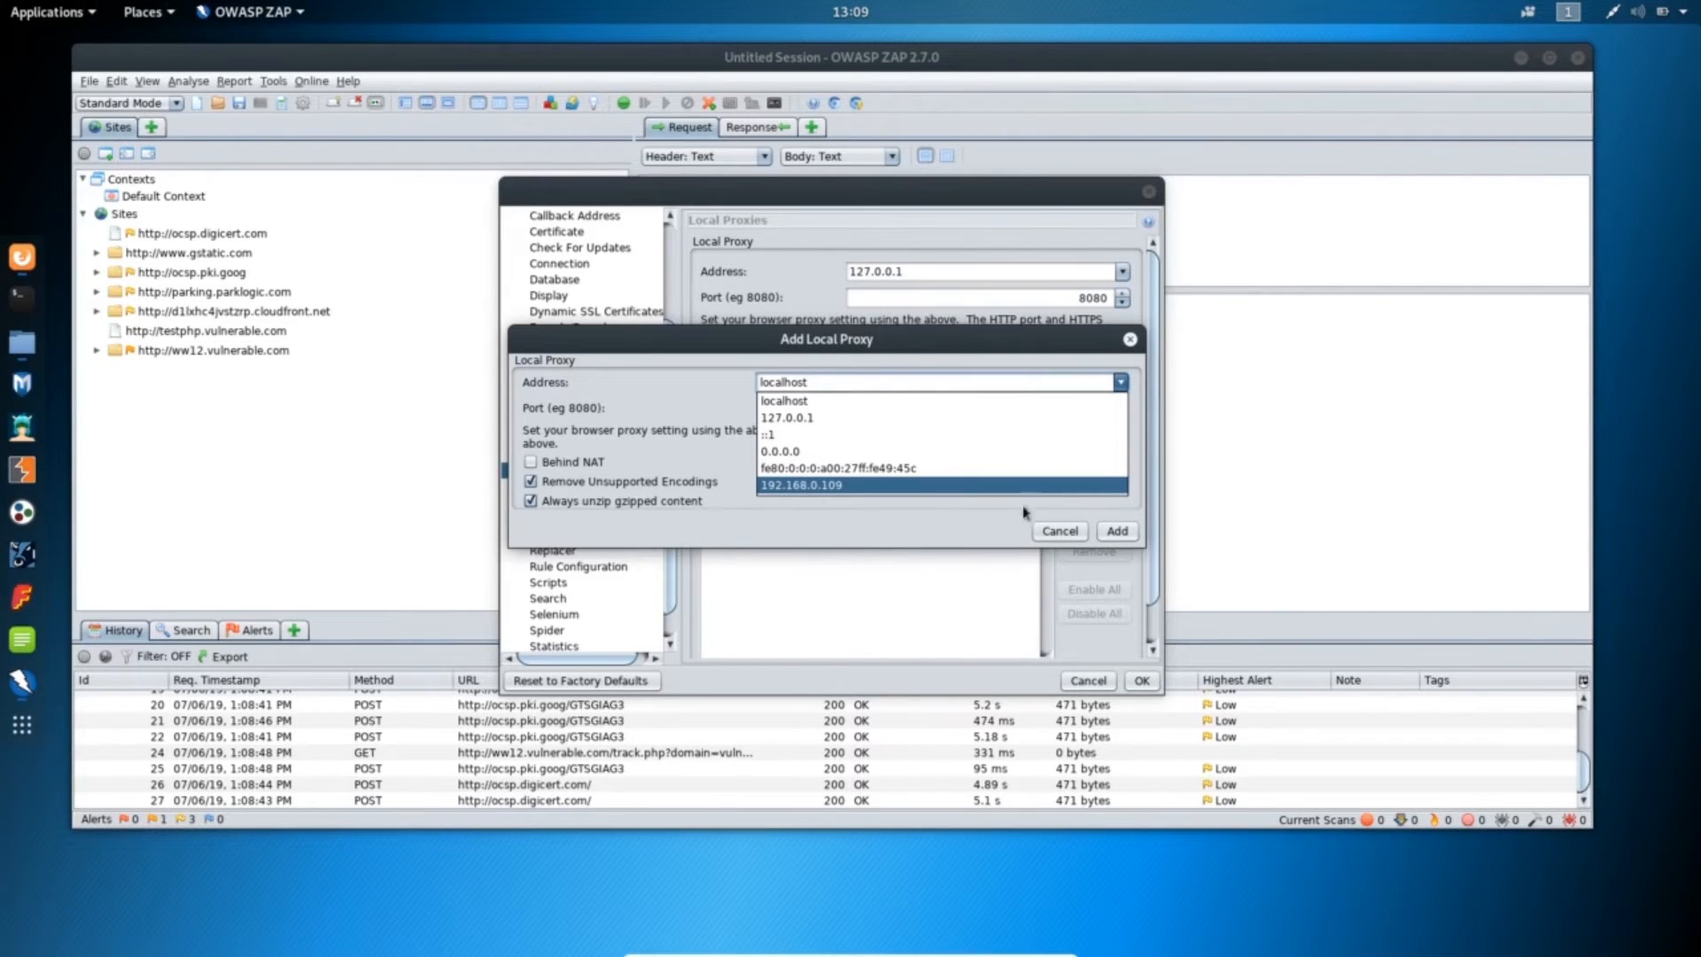
pyautogui.click(833, 487)
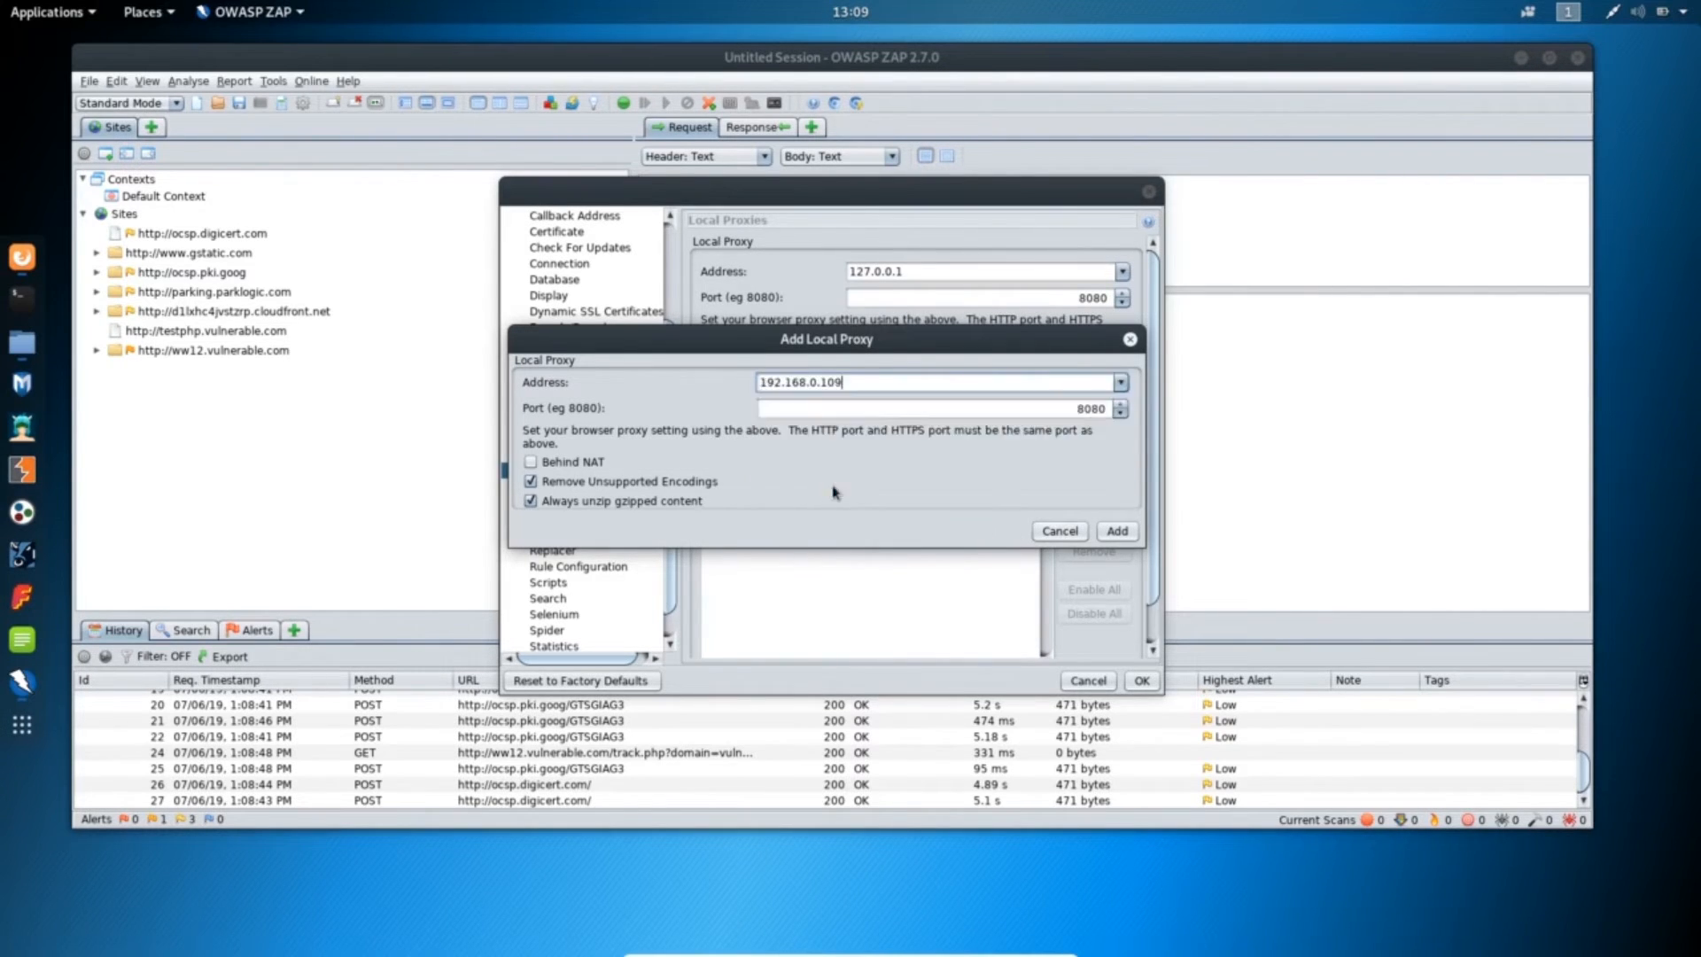
pyautogui.click(1119, 531)
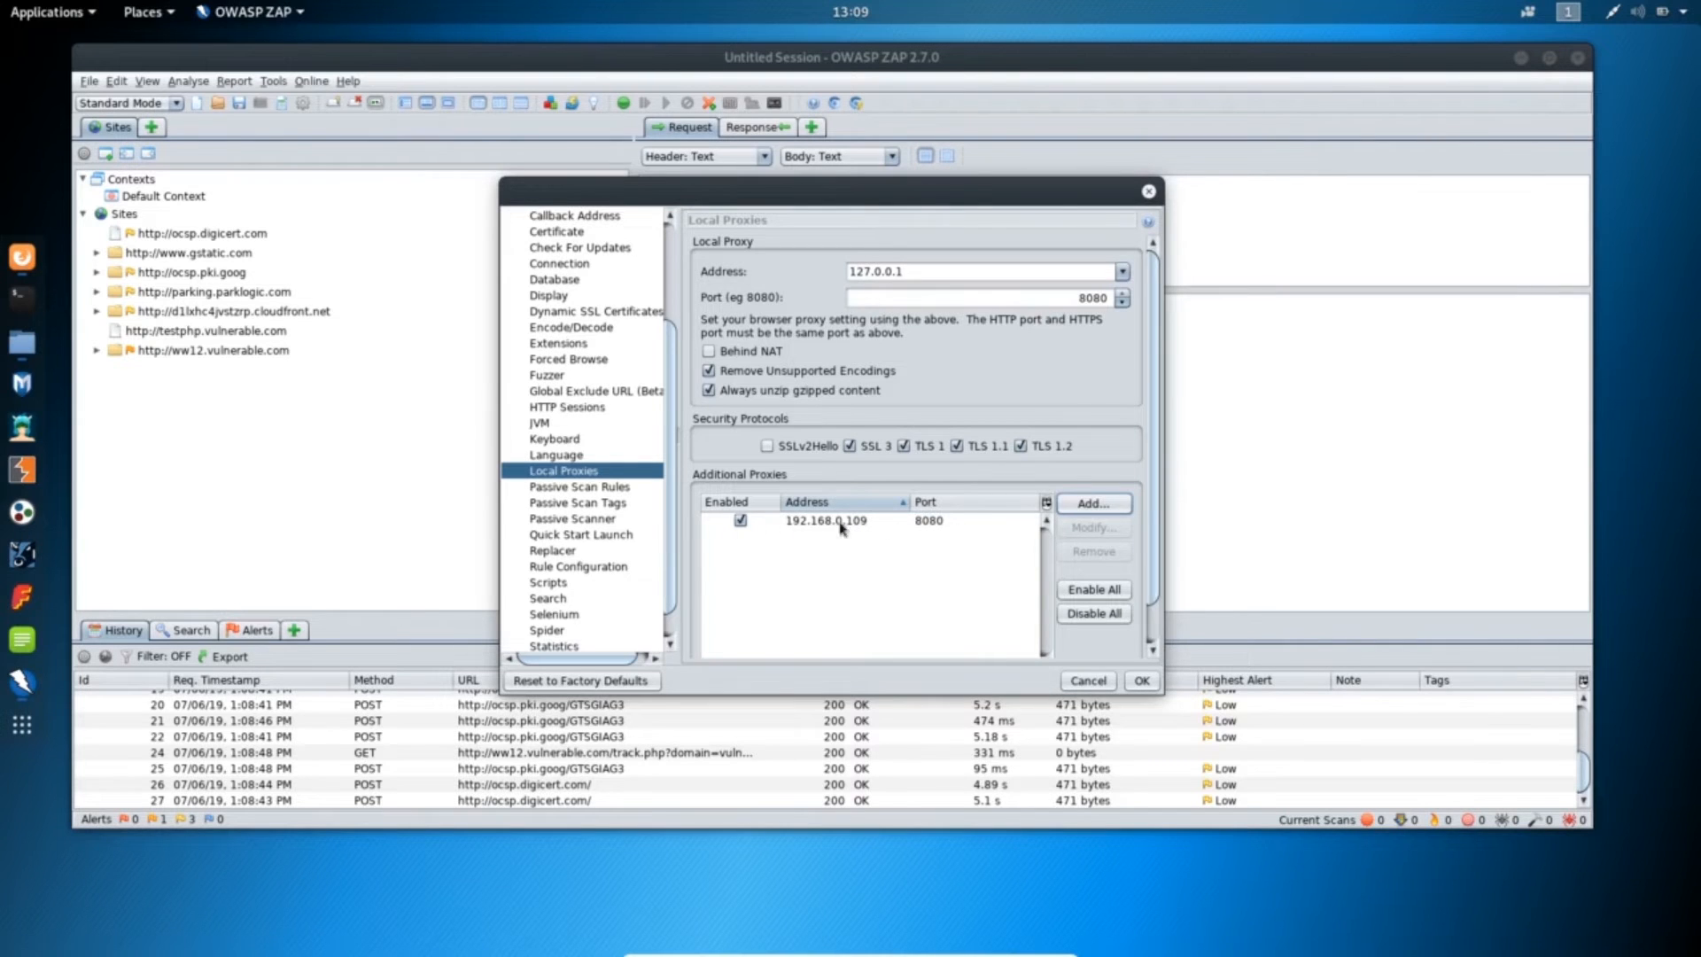
# - Remove the additional local proxy 192.168.0.109 and accept the Options dialog
pyautogui.click(746, 527)
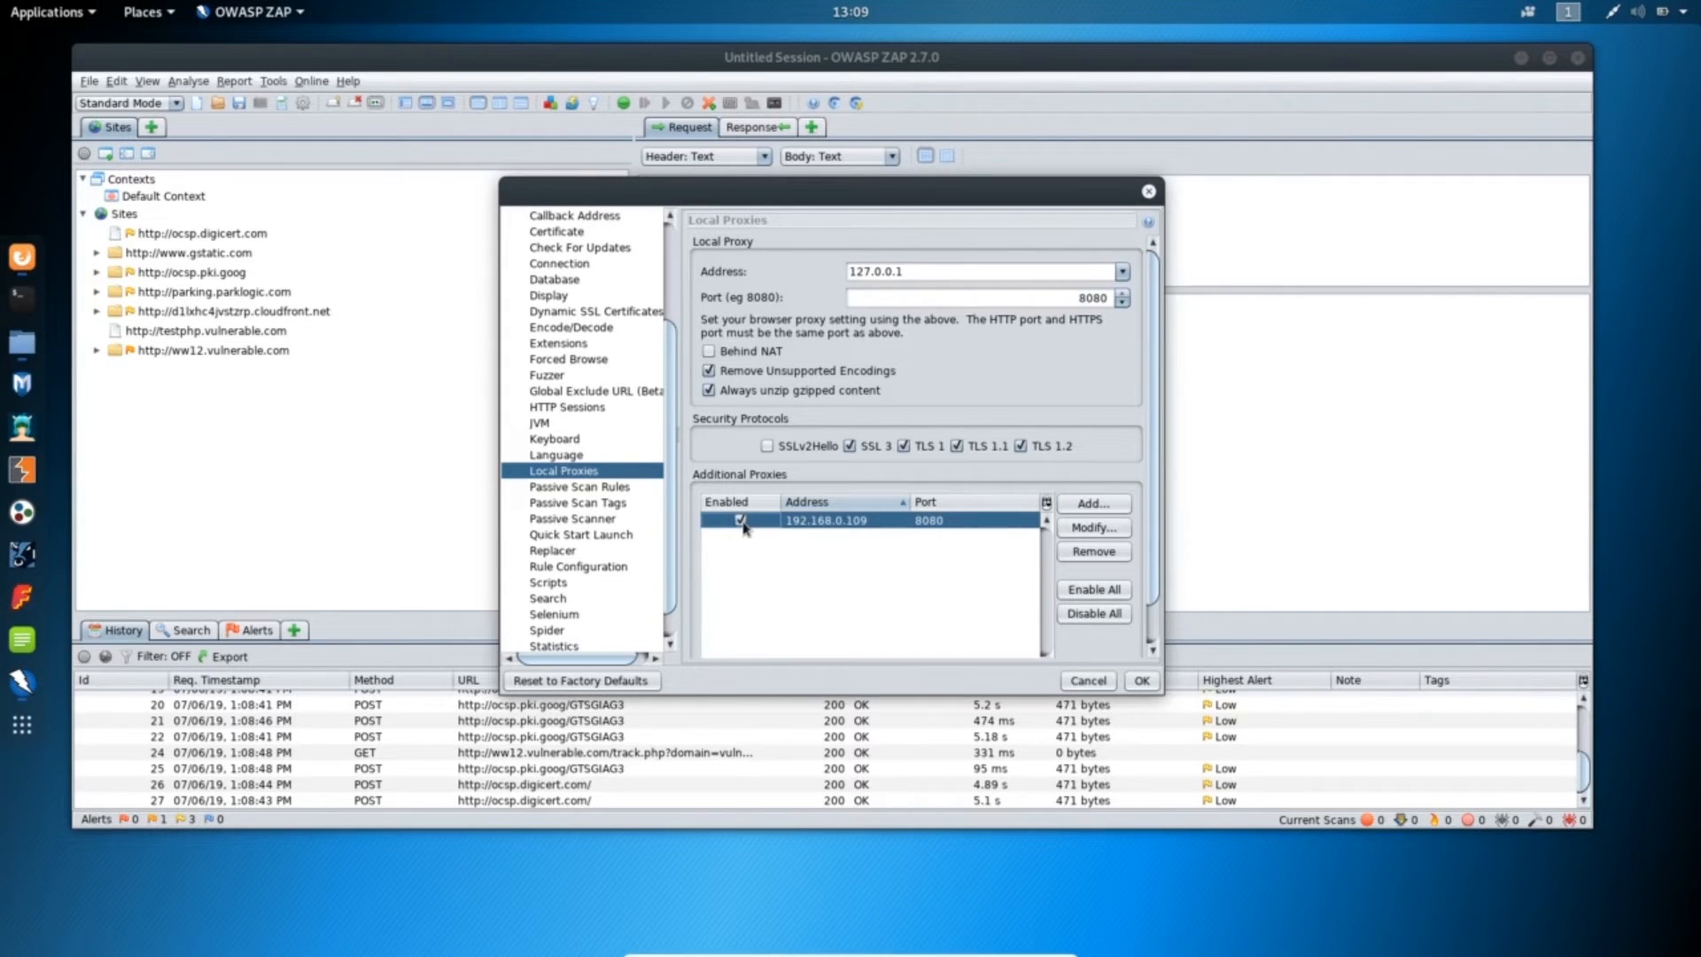
pyautogui.click(1086, 553)
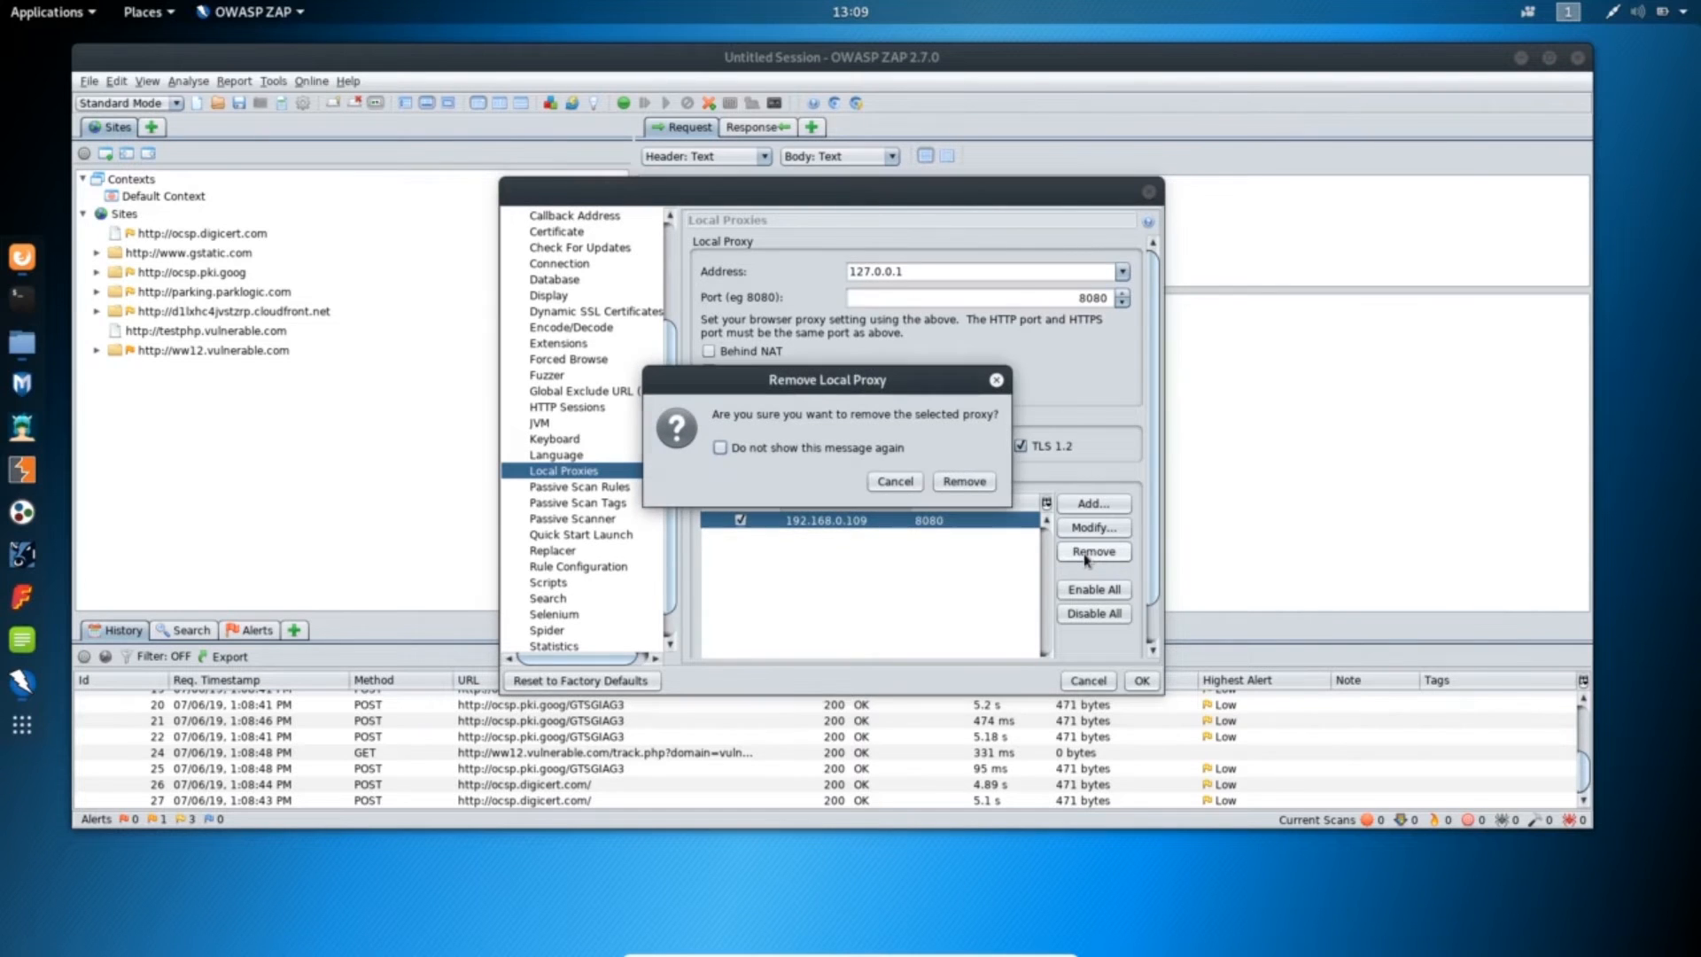
pyautogui.click(964, 481)
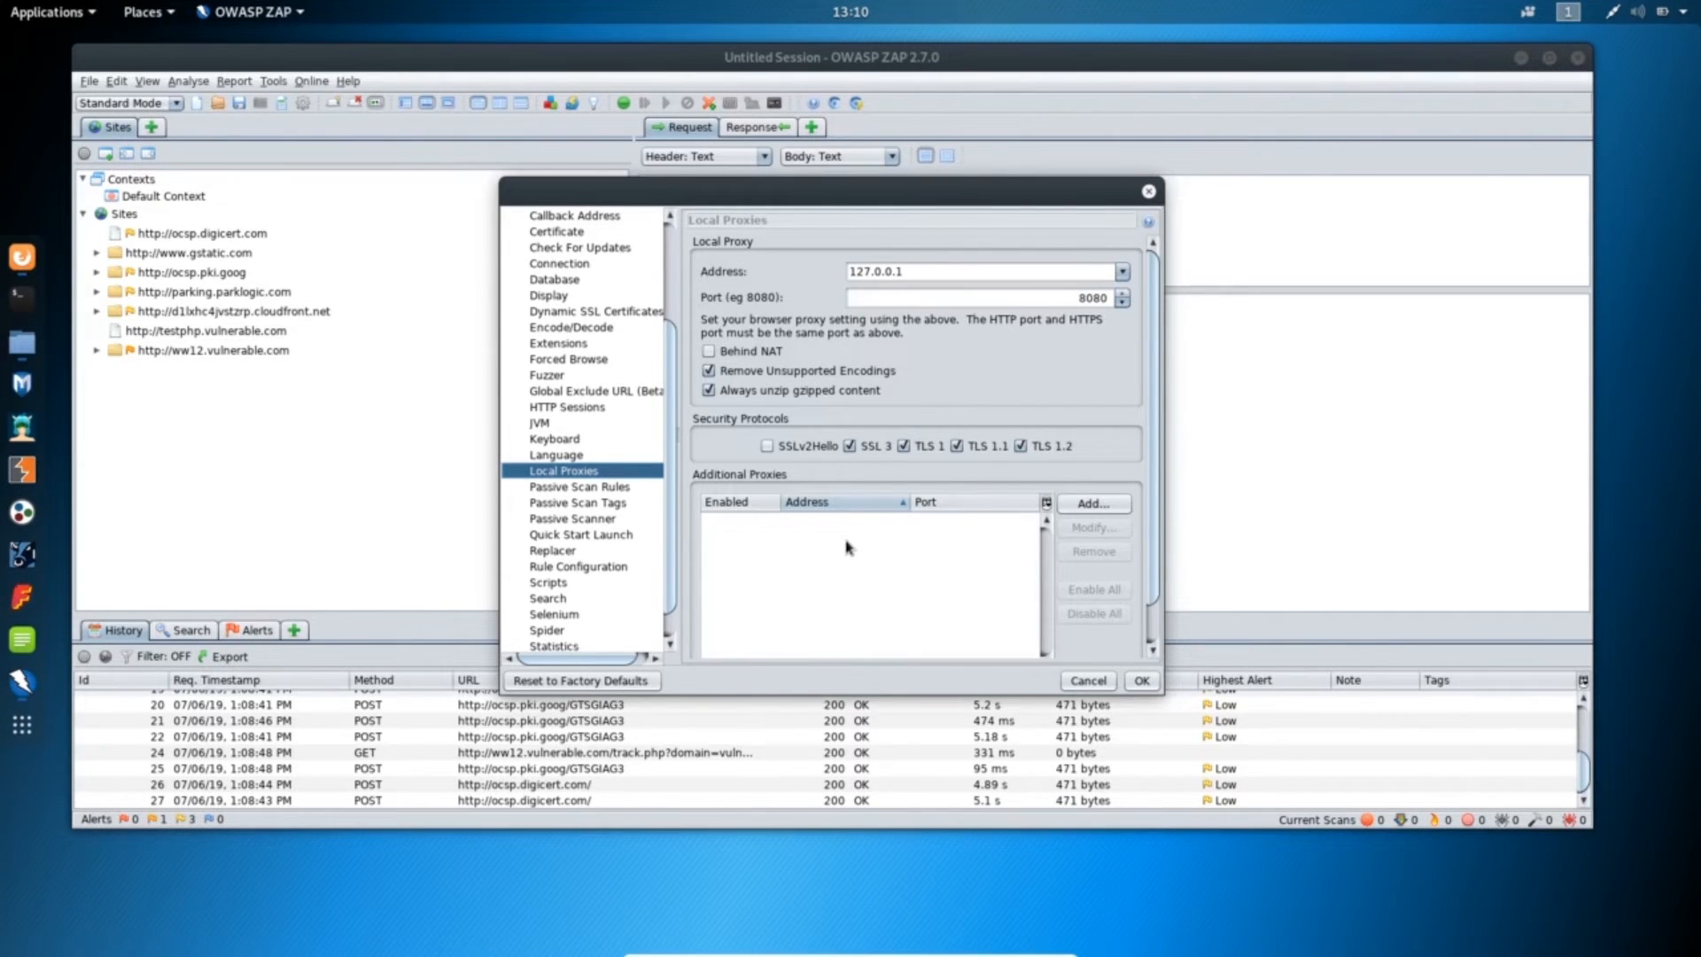
pyautogui.click(1142, 681)
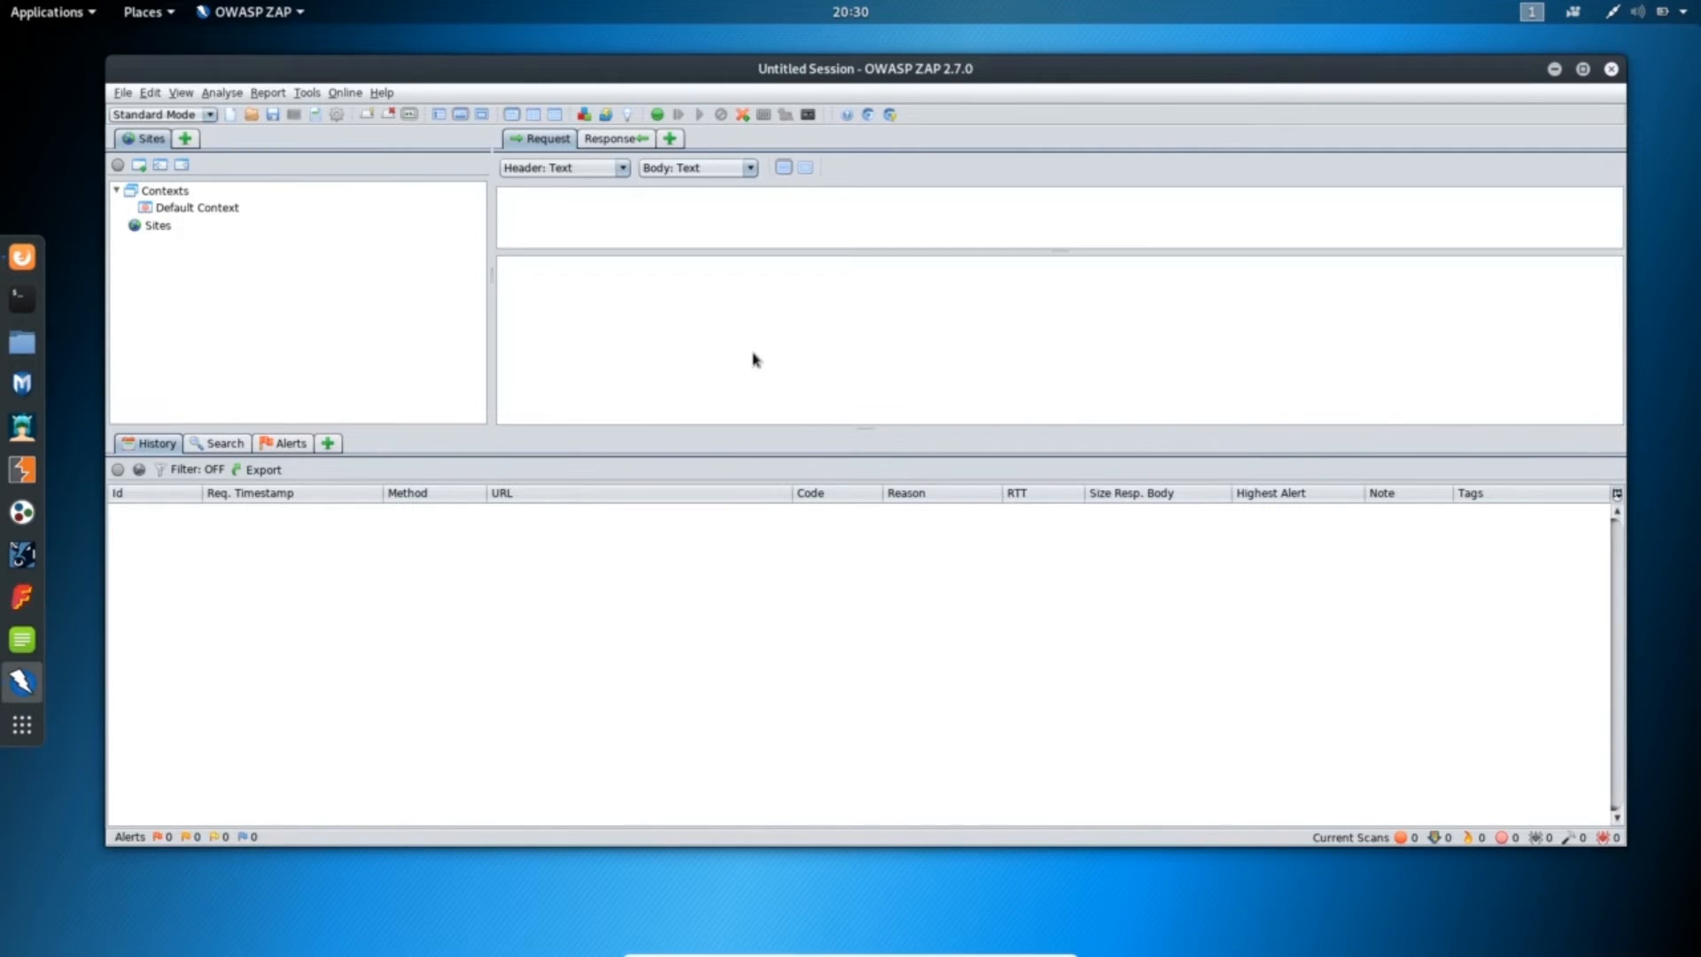
# - Generate a new root CA certificate in the Dynamic SSL Certificates options, replacing the existing one
pyautogui.click(315, 92)
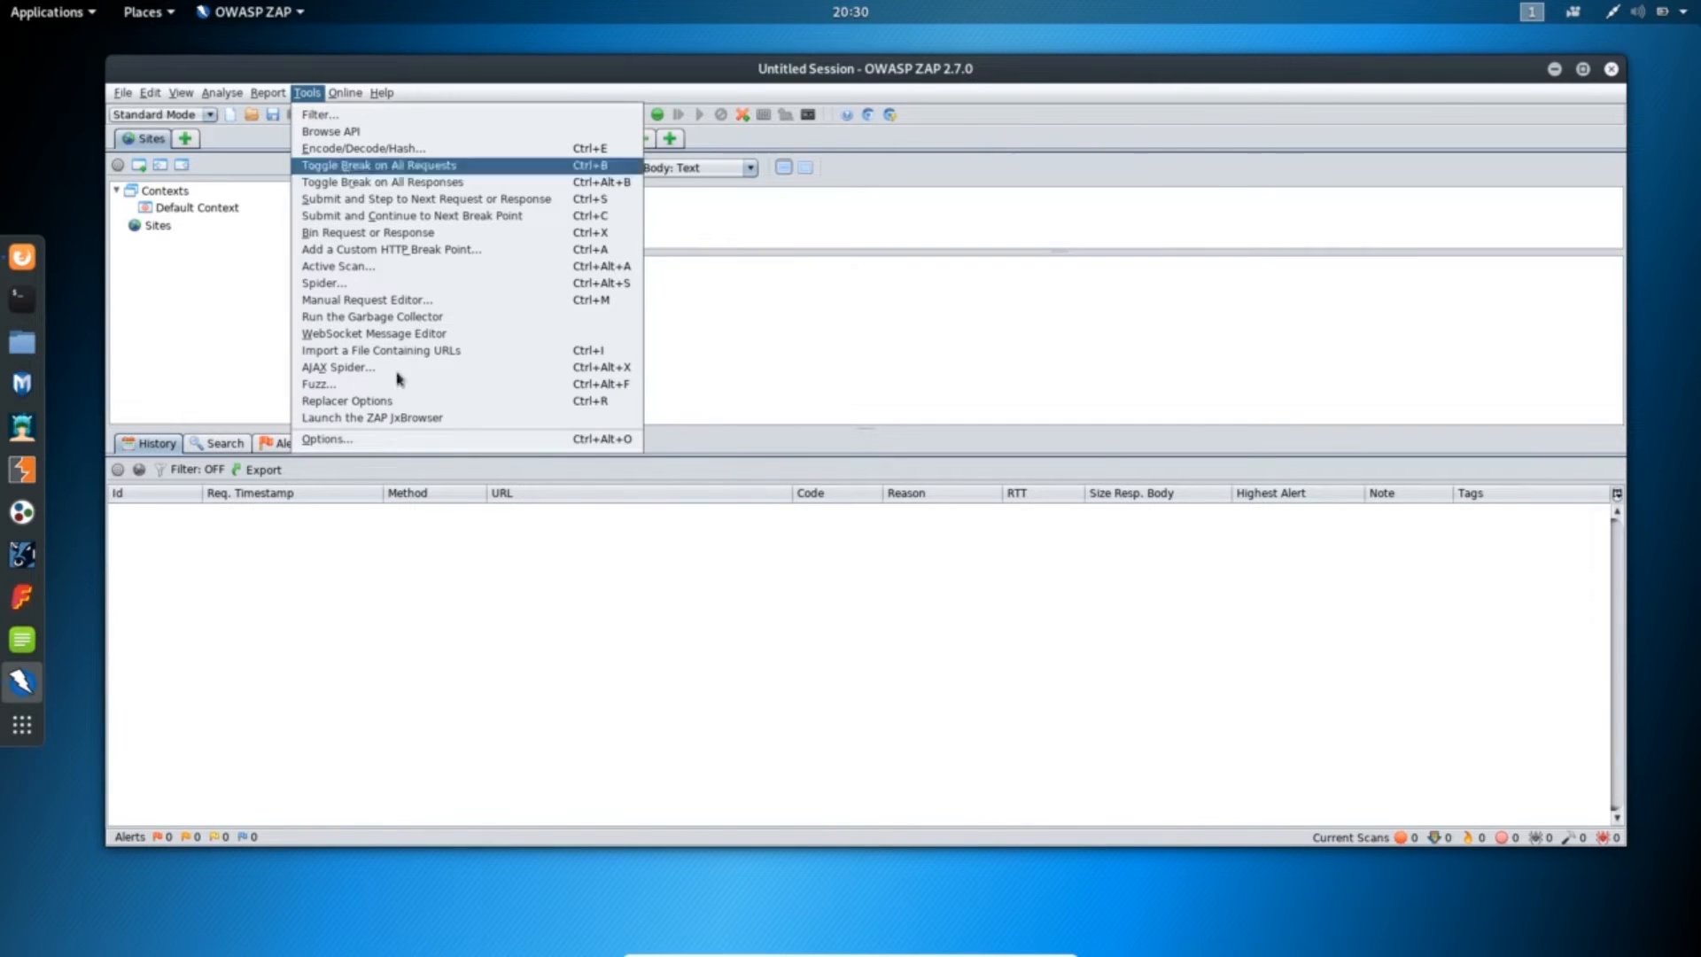
pyautogui.click(344, 440)
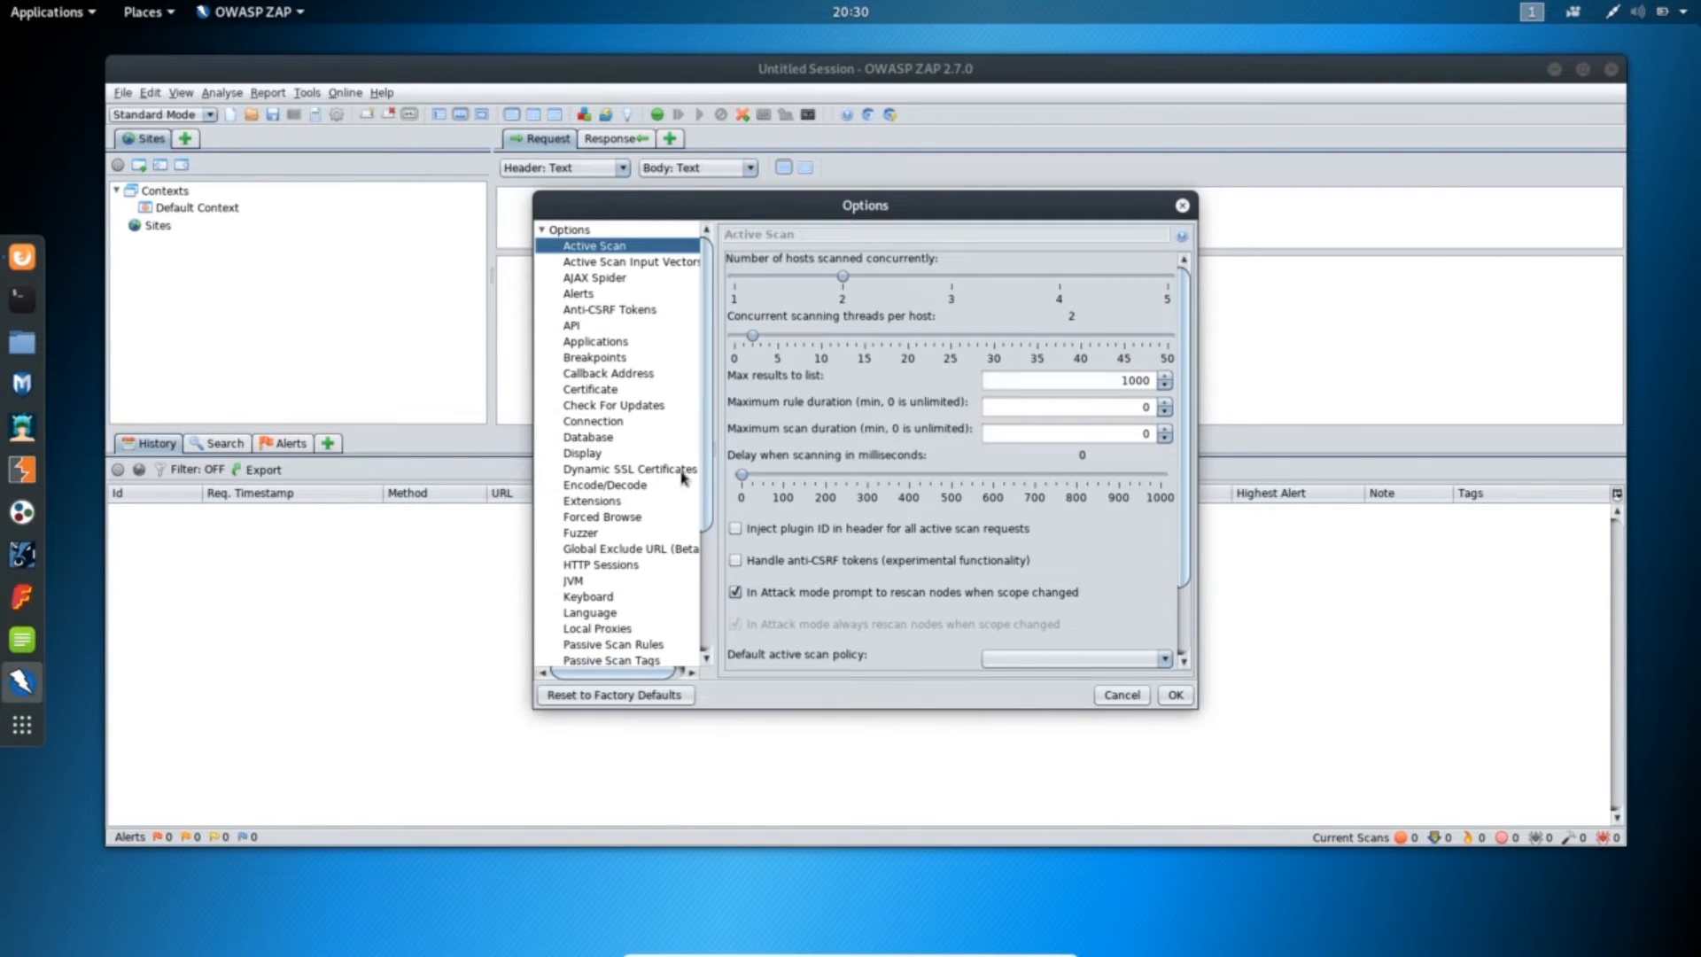
pyautogui.click(623, 470)
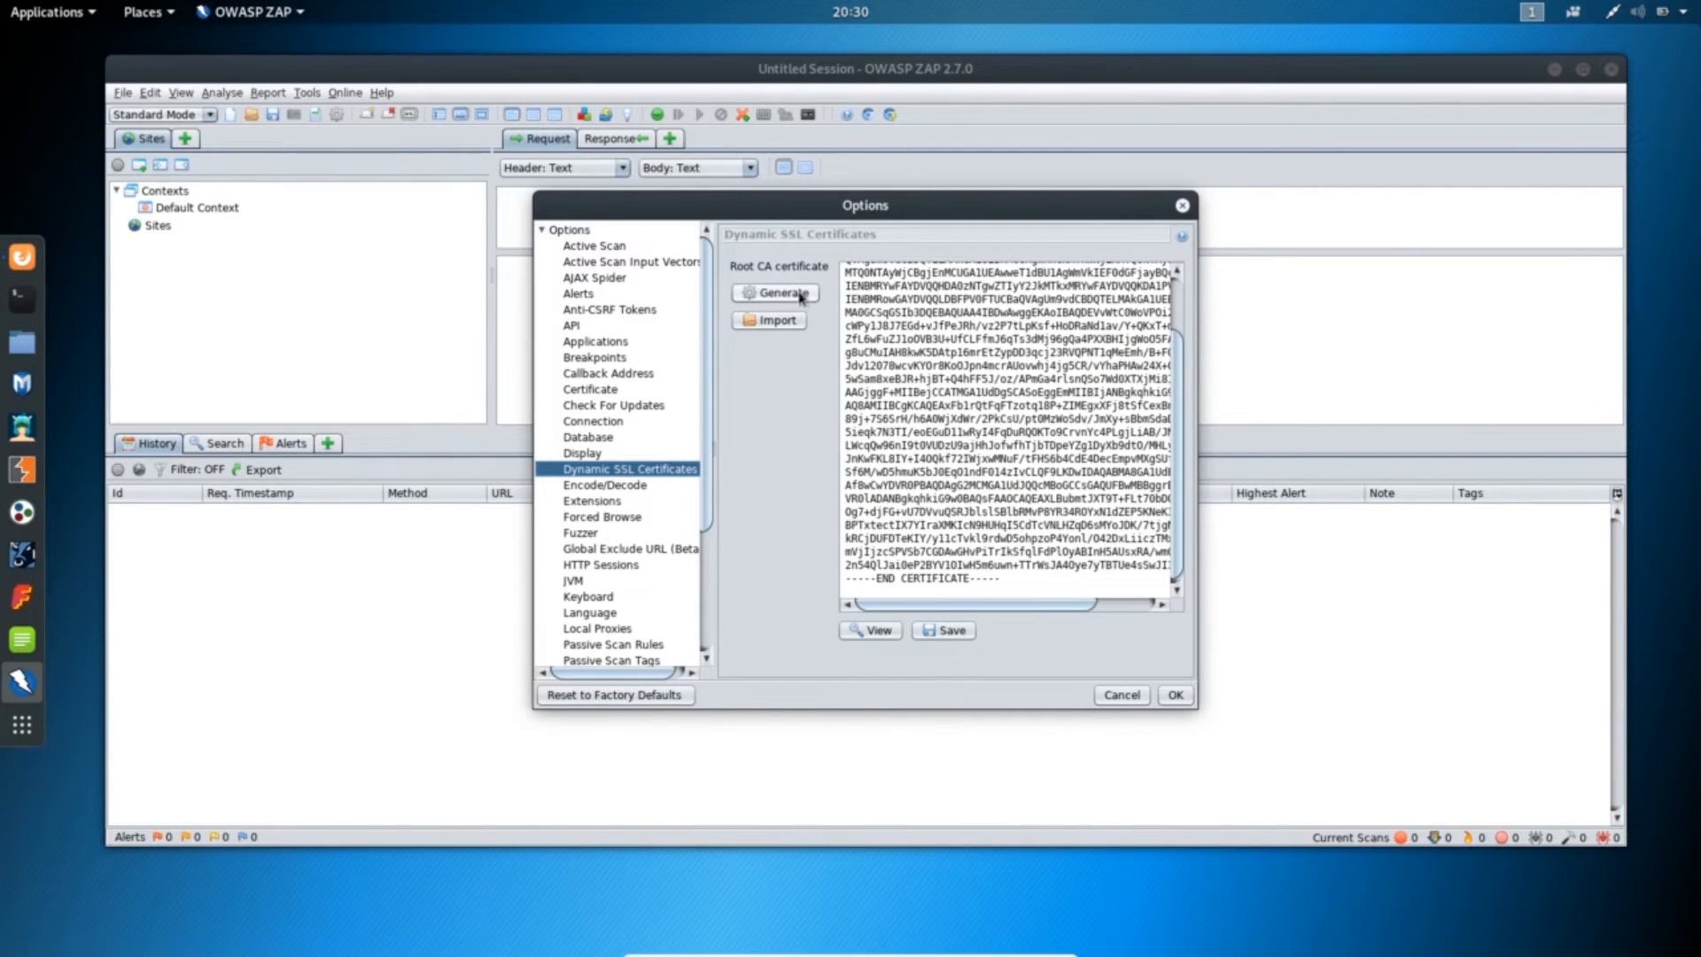
pyautogui.click(771, 294)
pyautogui.click(1109, 515)
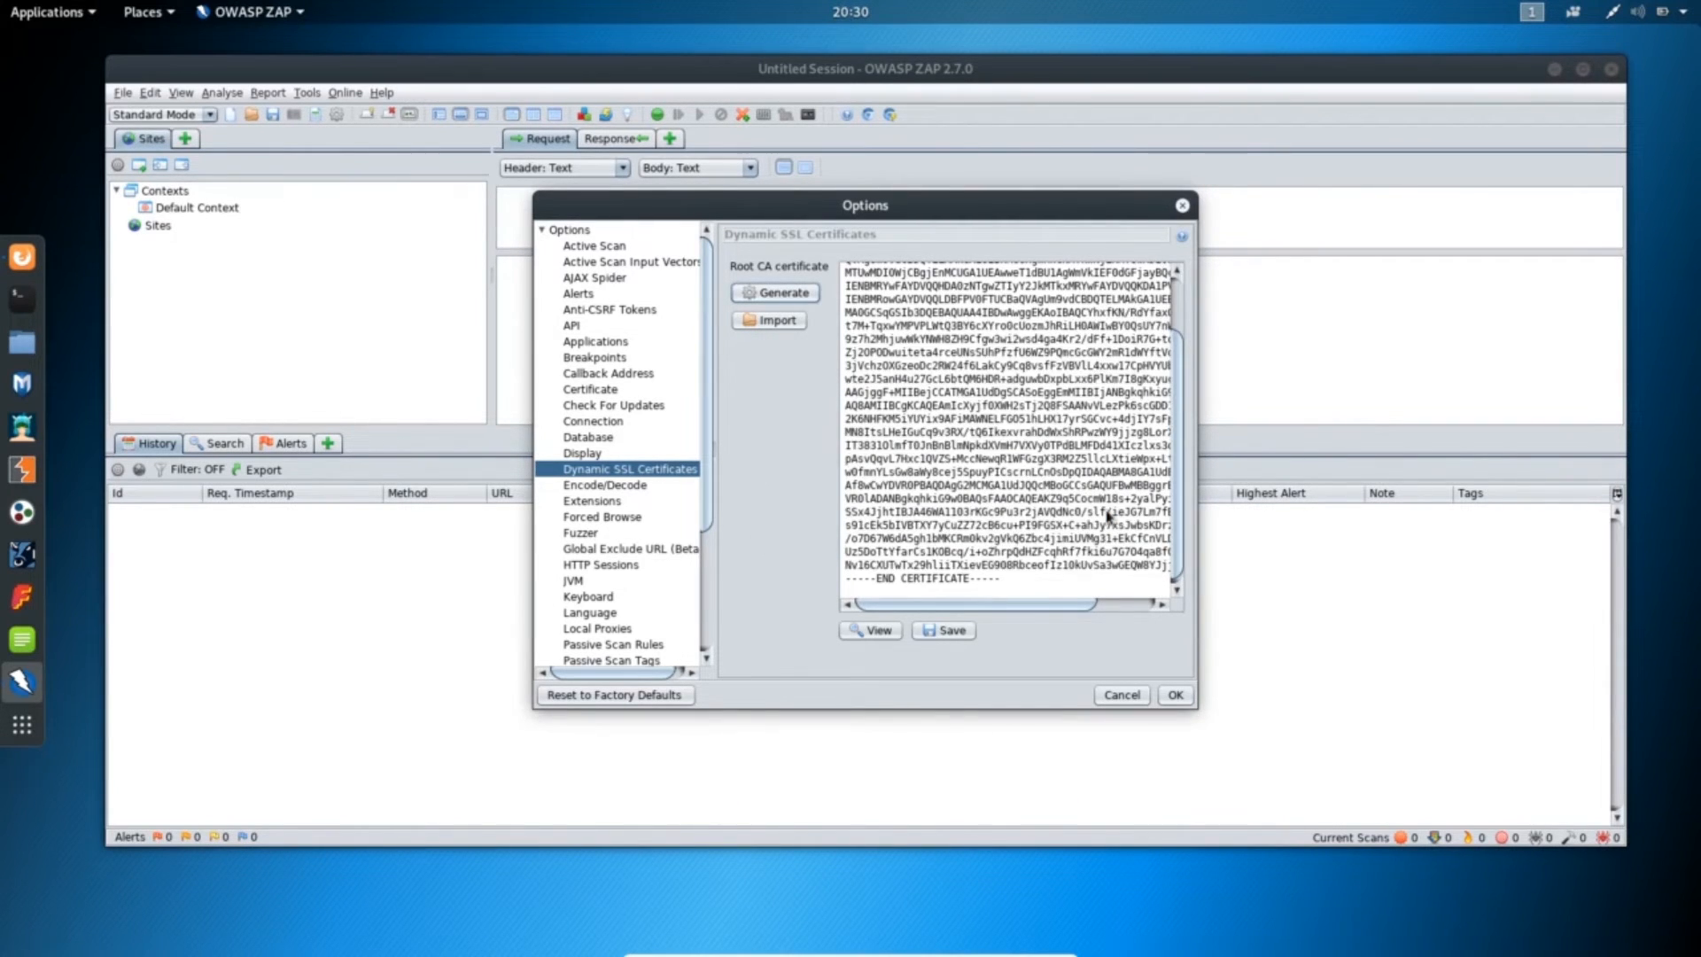
# - Save the root CA certificate to the Desktop as owasp_zap_root_ca.cer and accept the Options dialog
pyautogui.click(948, 630)
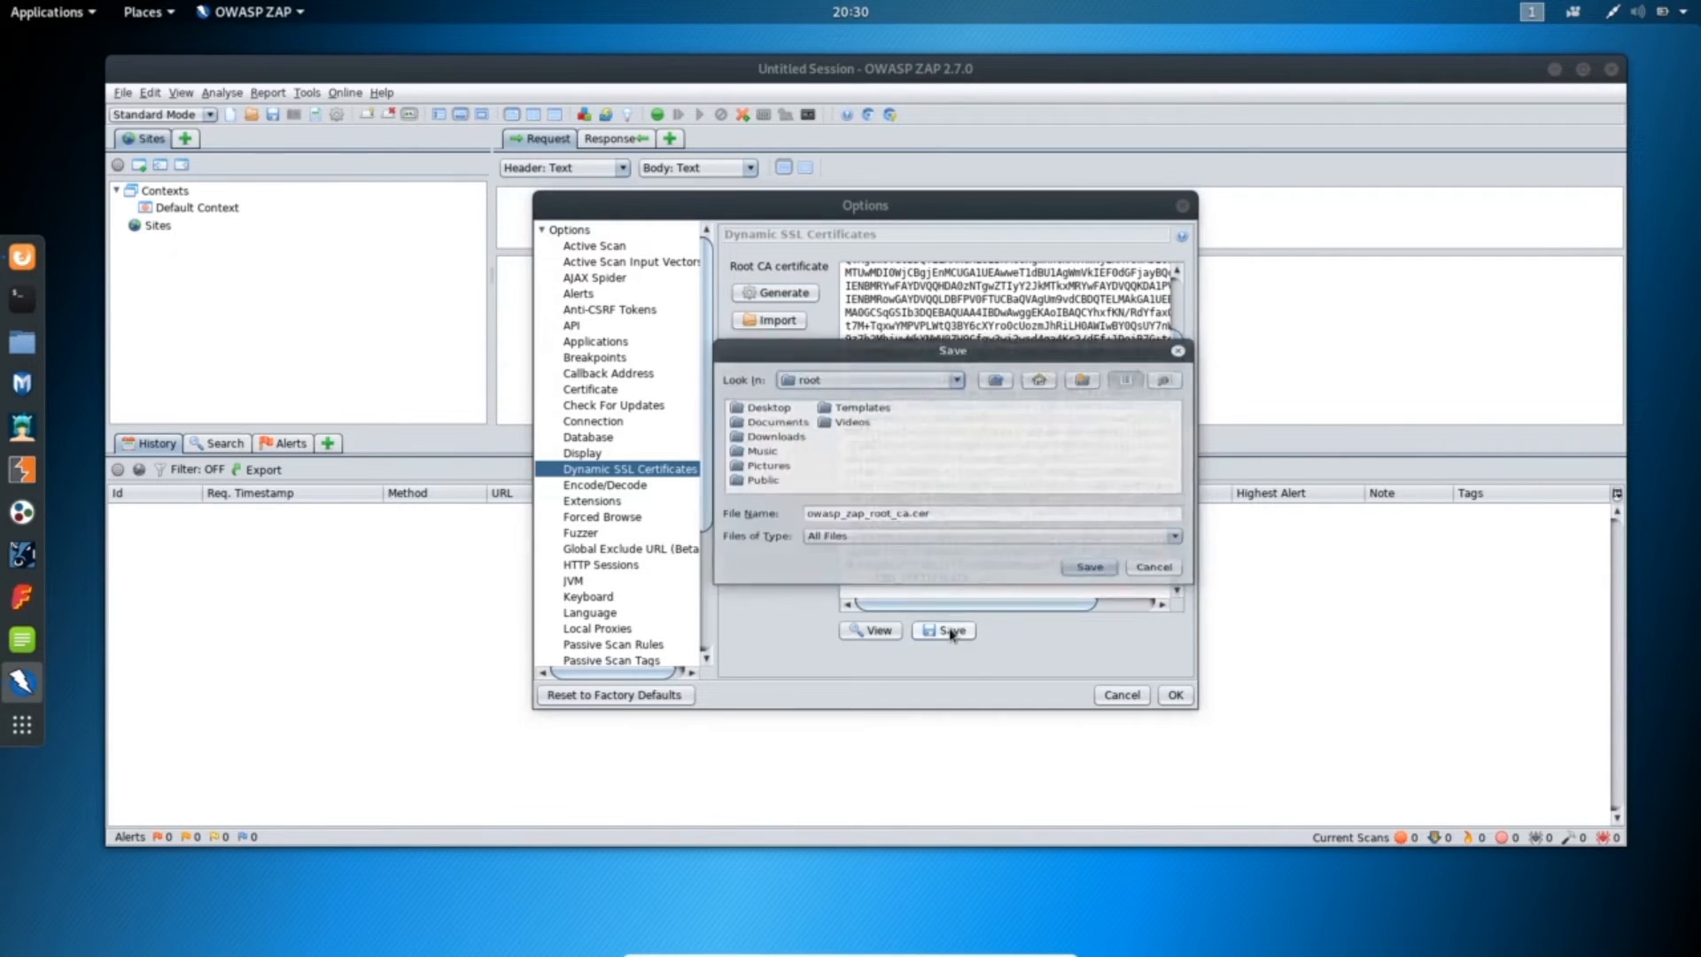
pyautogui.click(785, 399)
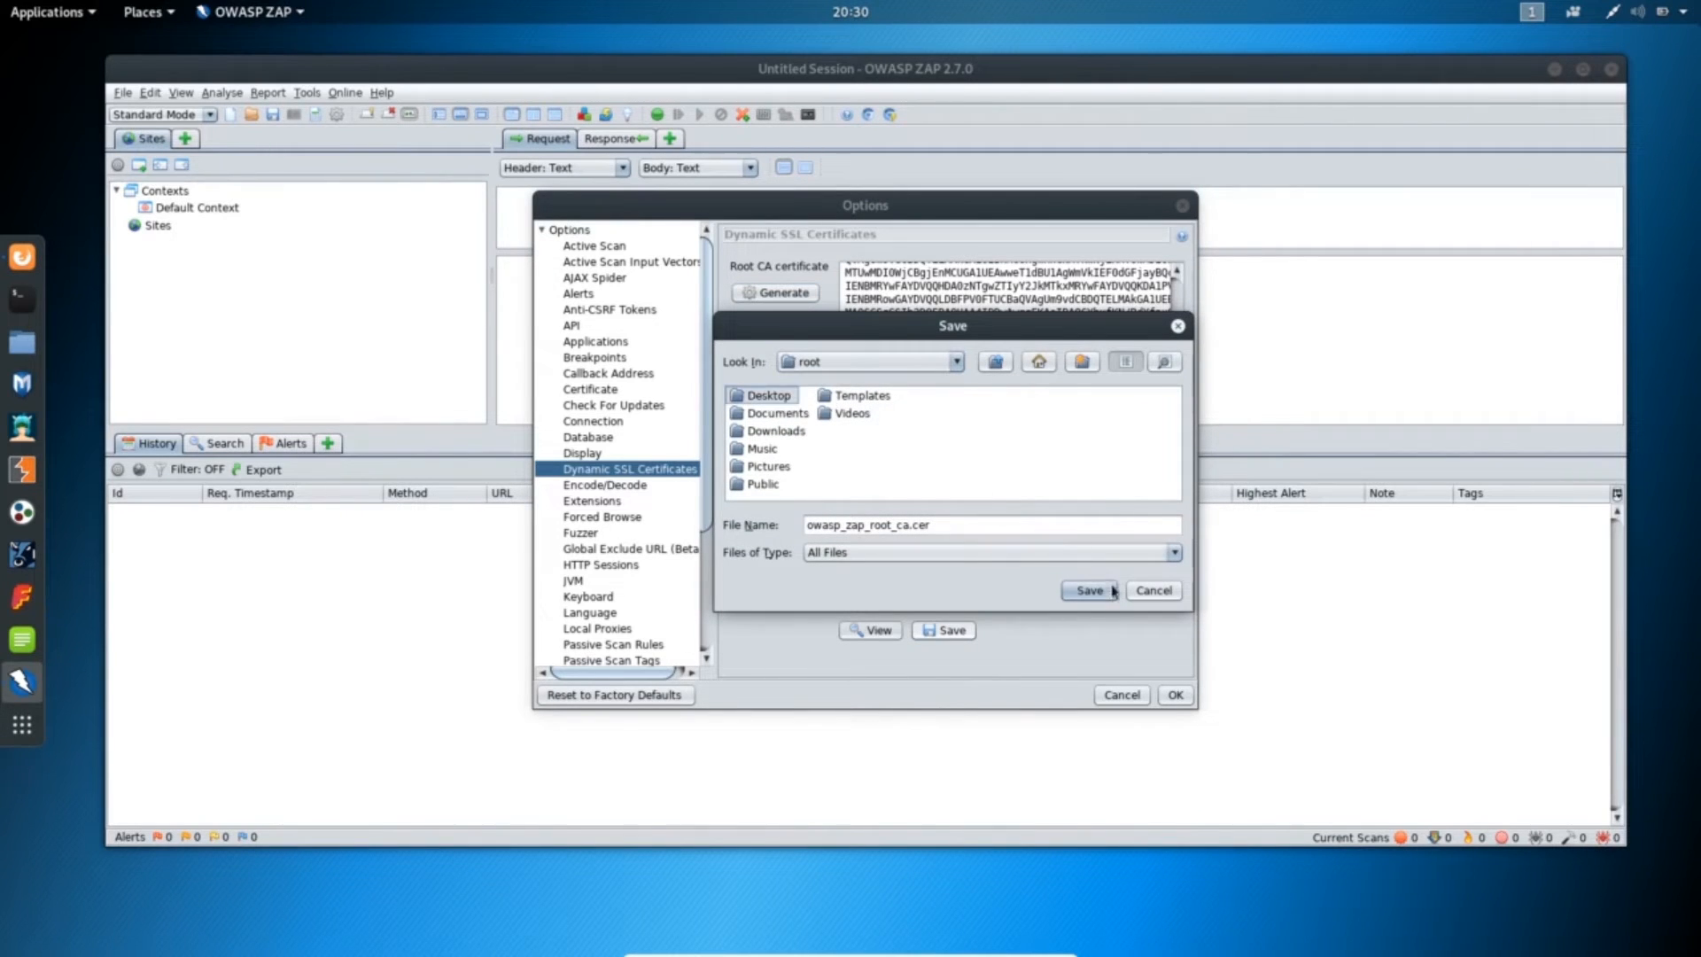
pyautogui.click(1089, 591)
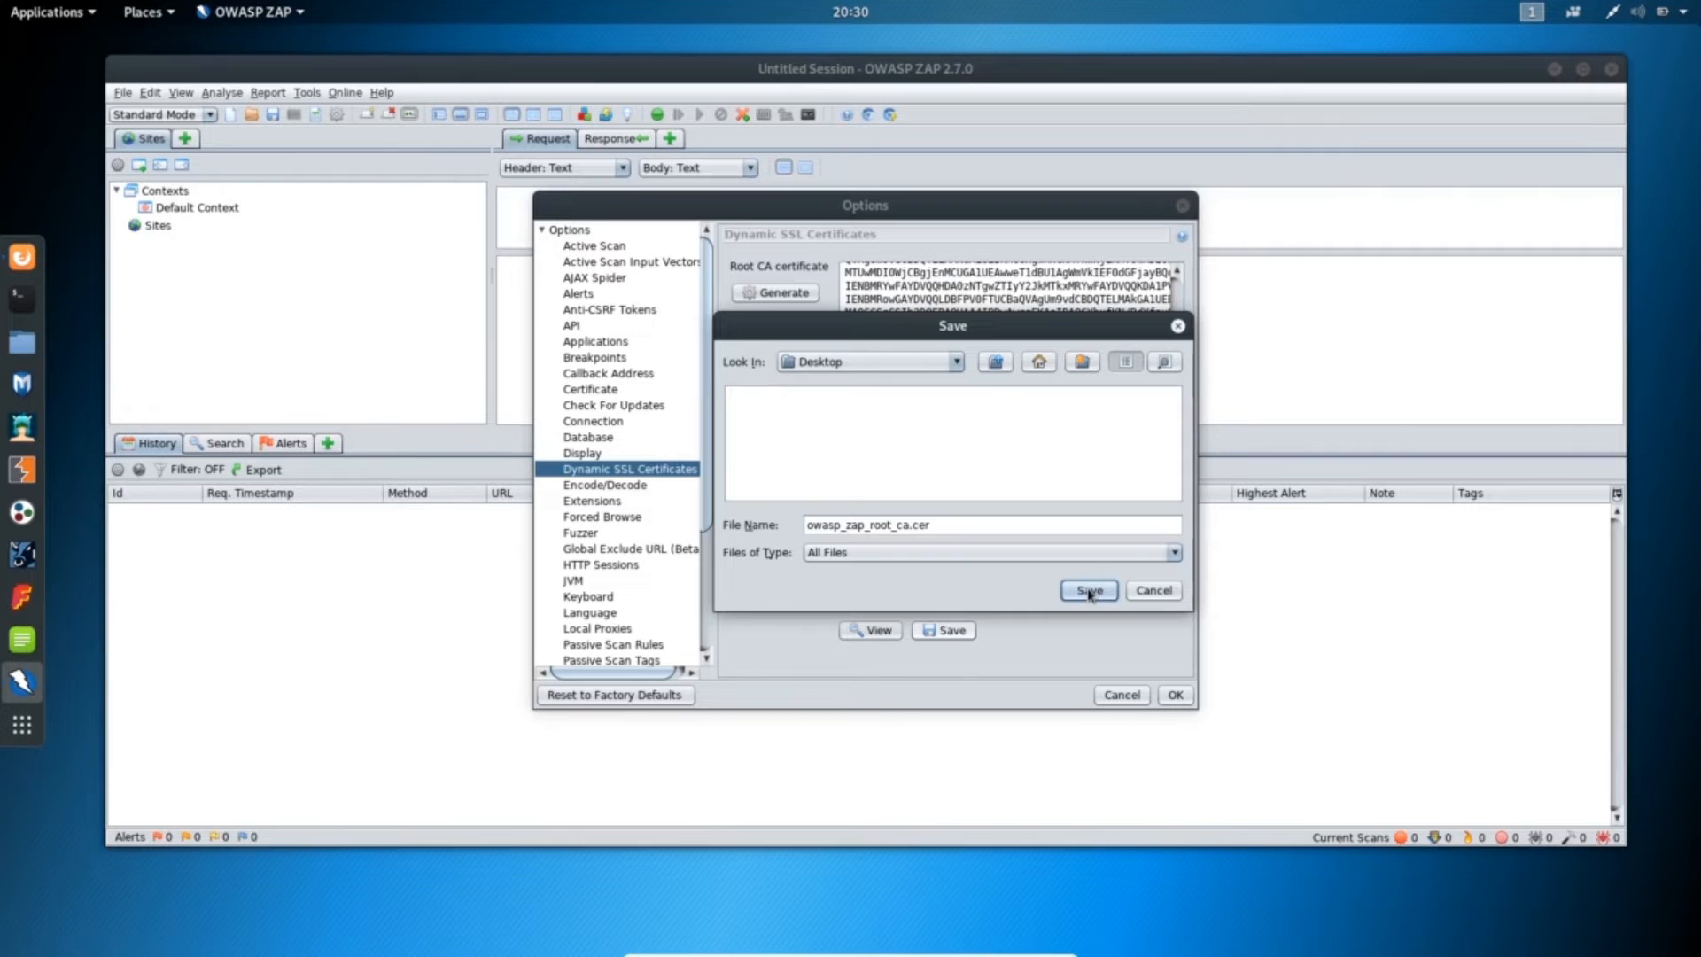
pyautogui.click(1090, 592)
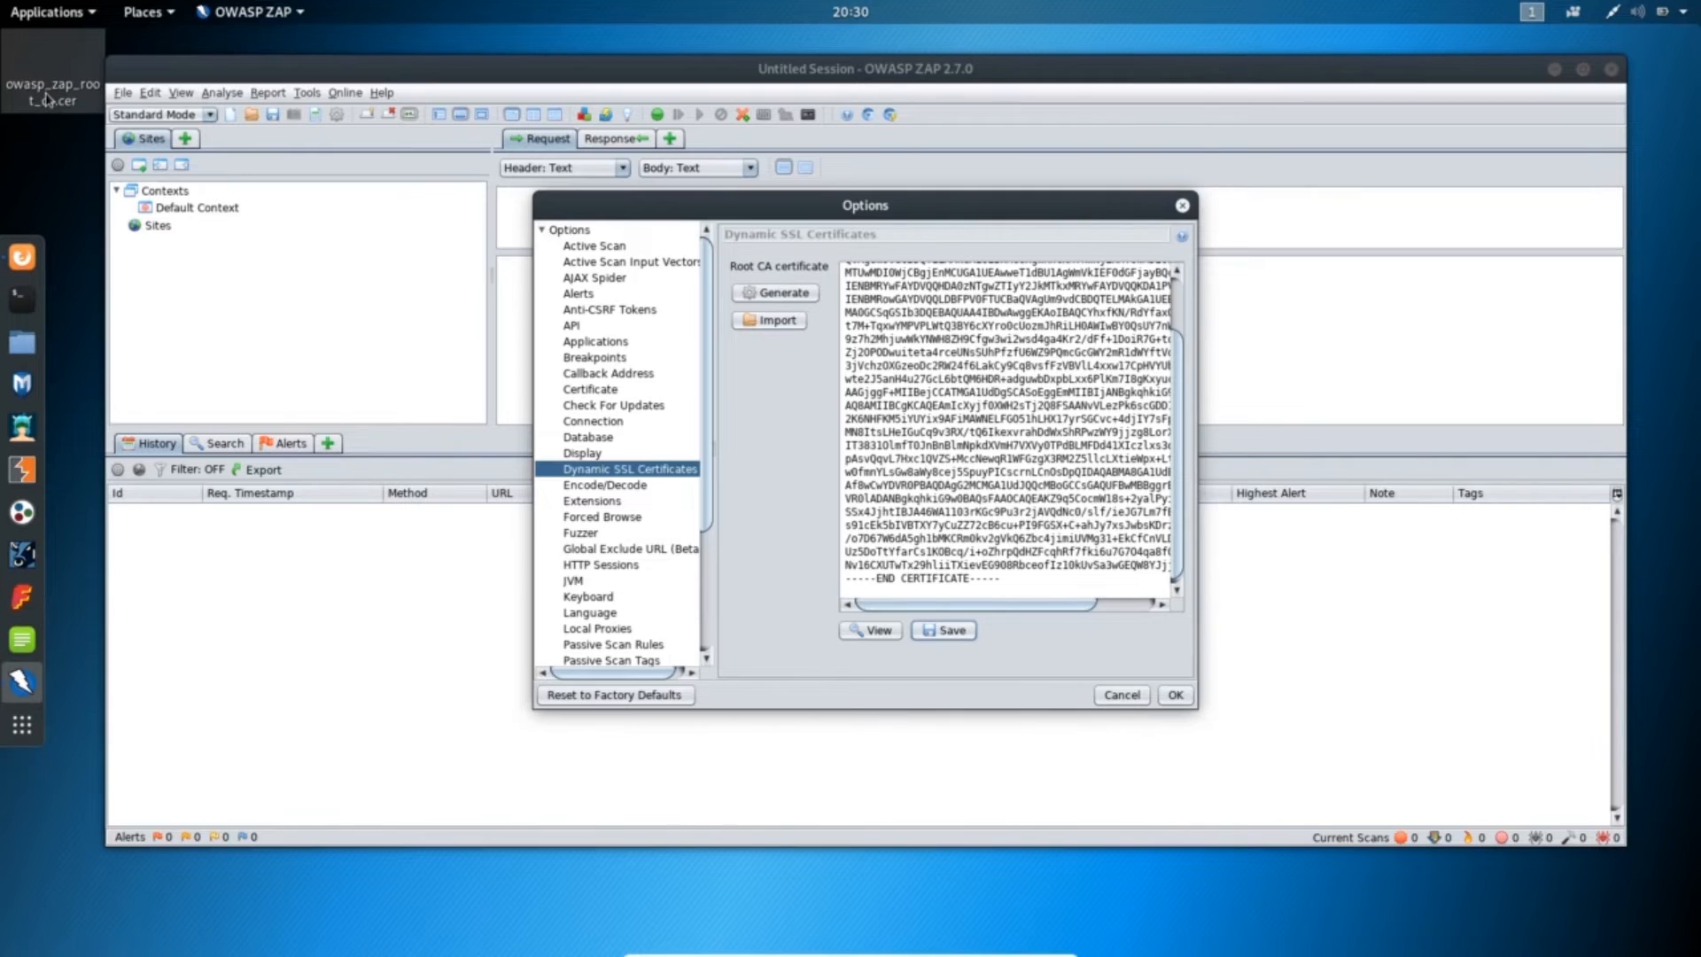
pyautogui.click(1173, 693)
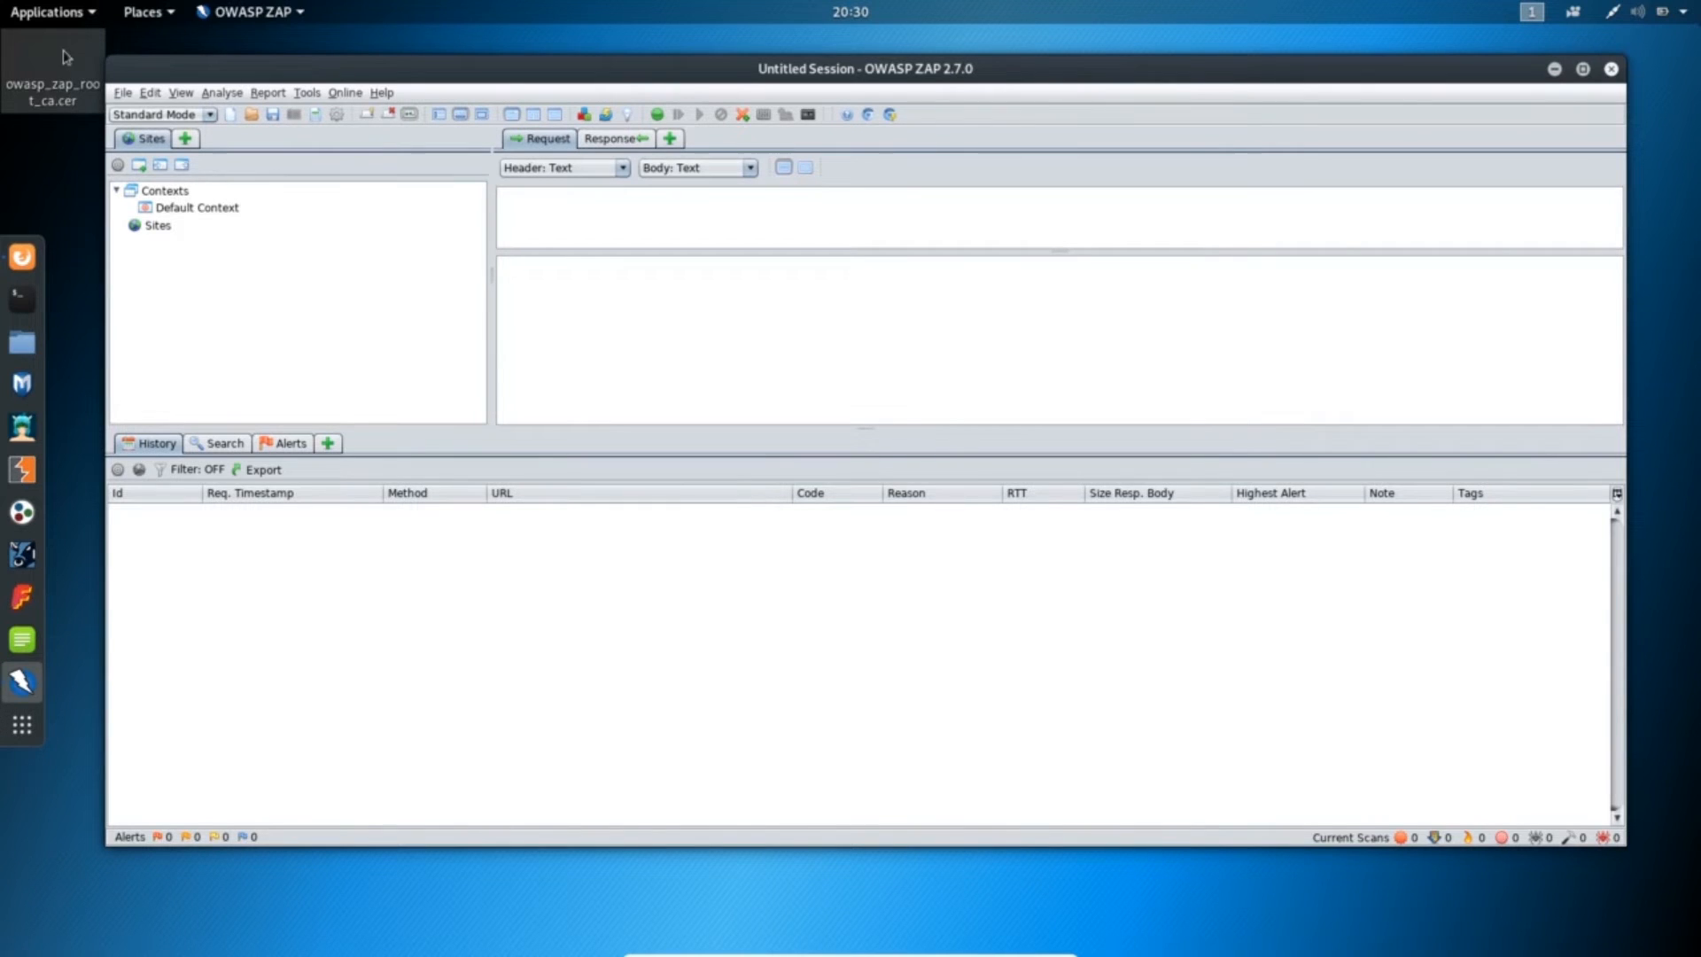
# - Switch to Firefox and open the Certificate Manager from the Privacy & Security preferences
pyautogui.click(23, 258)
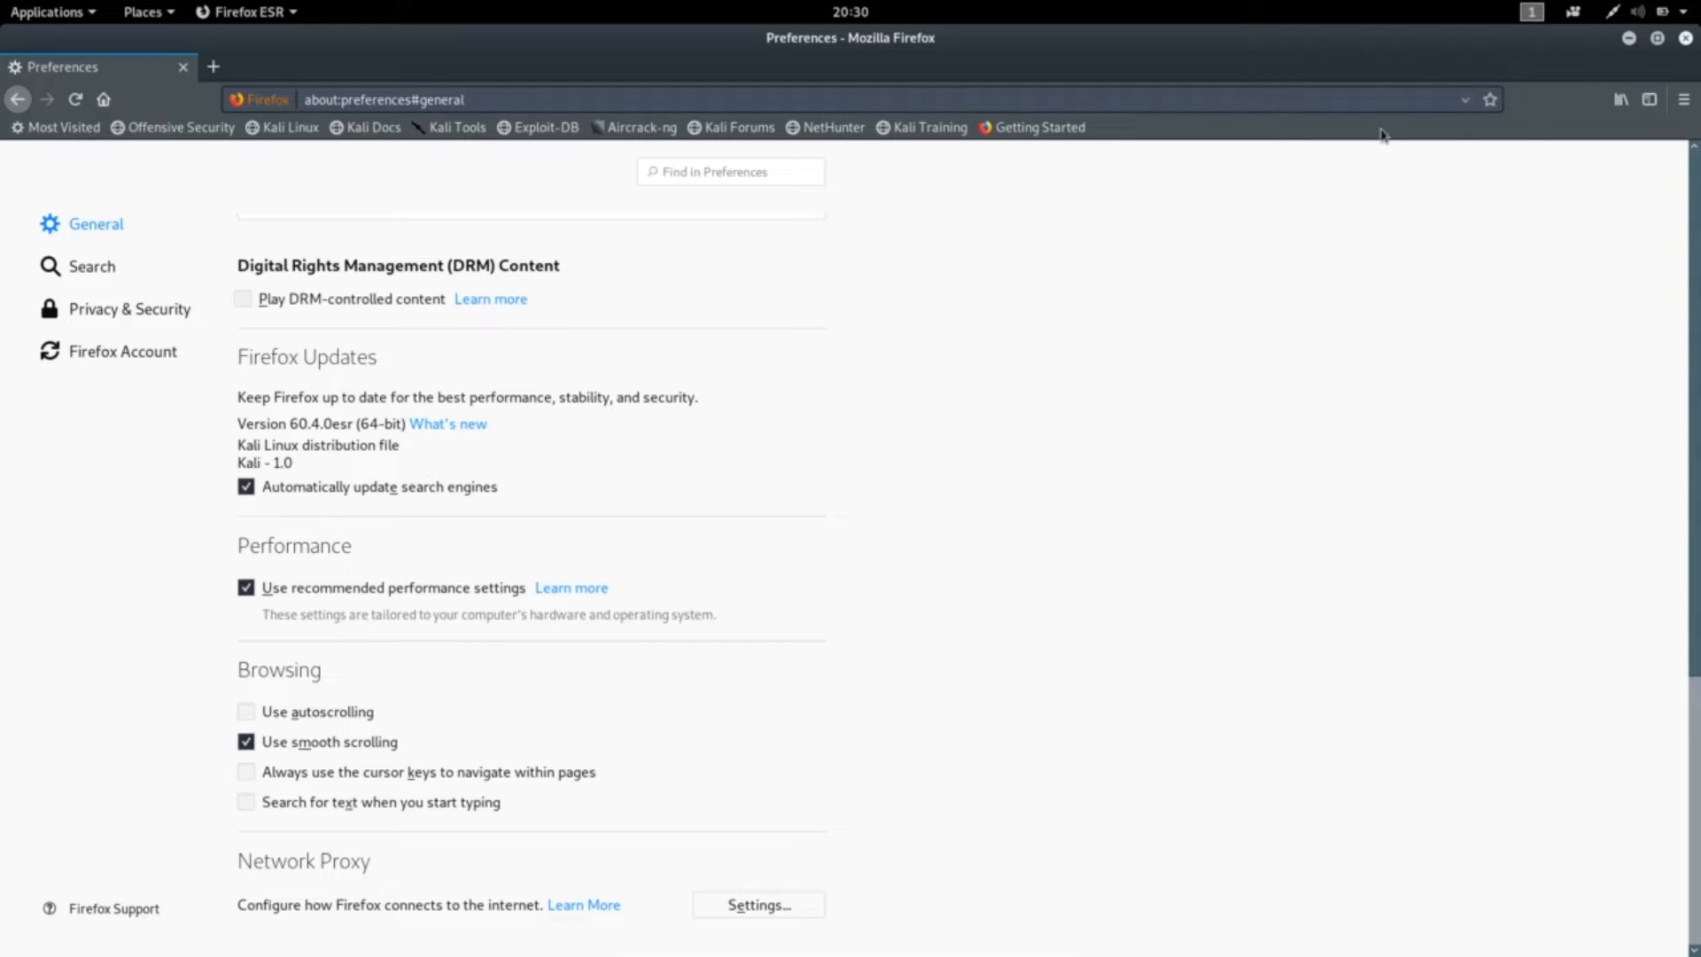
pyautogui.click(1683, 100)
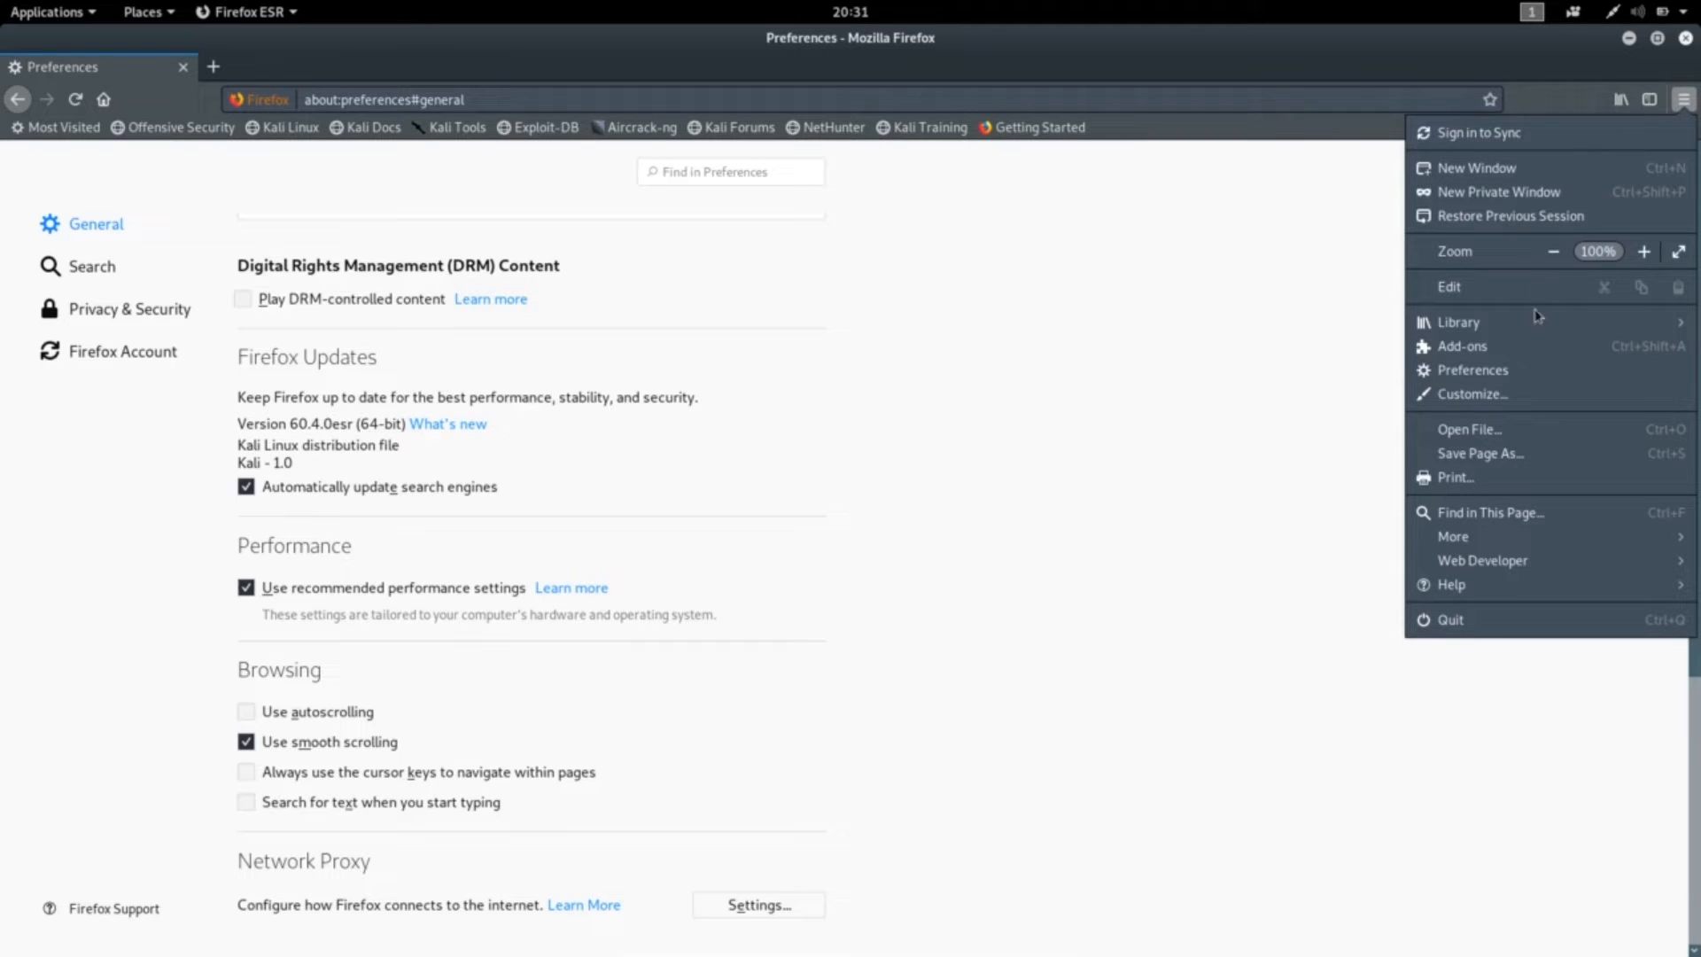
pyautogui.click(1028, 335)
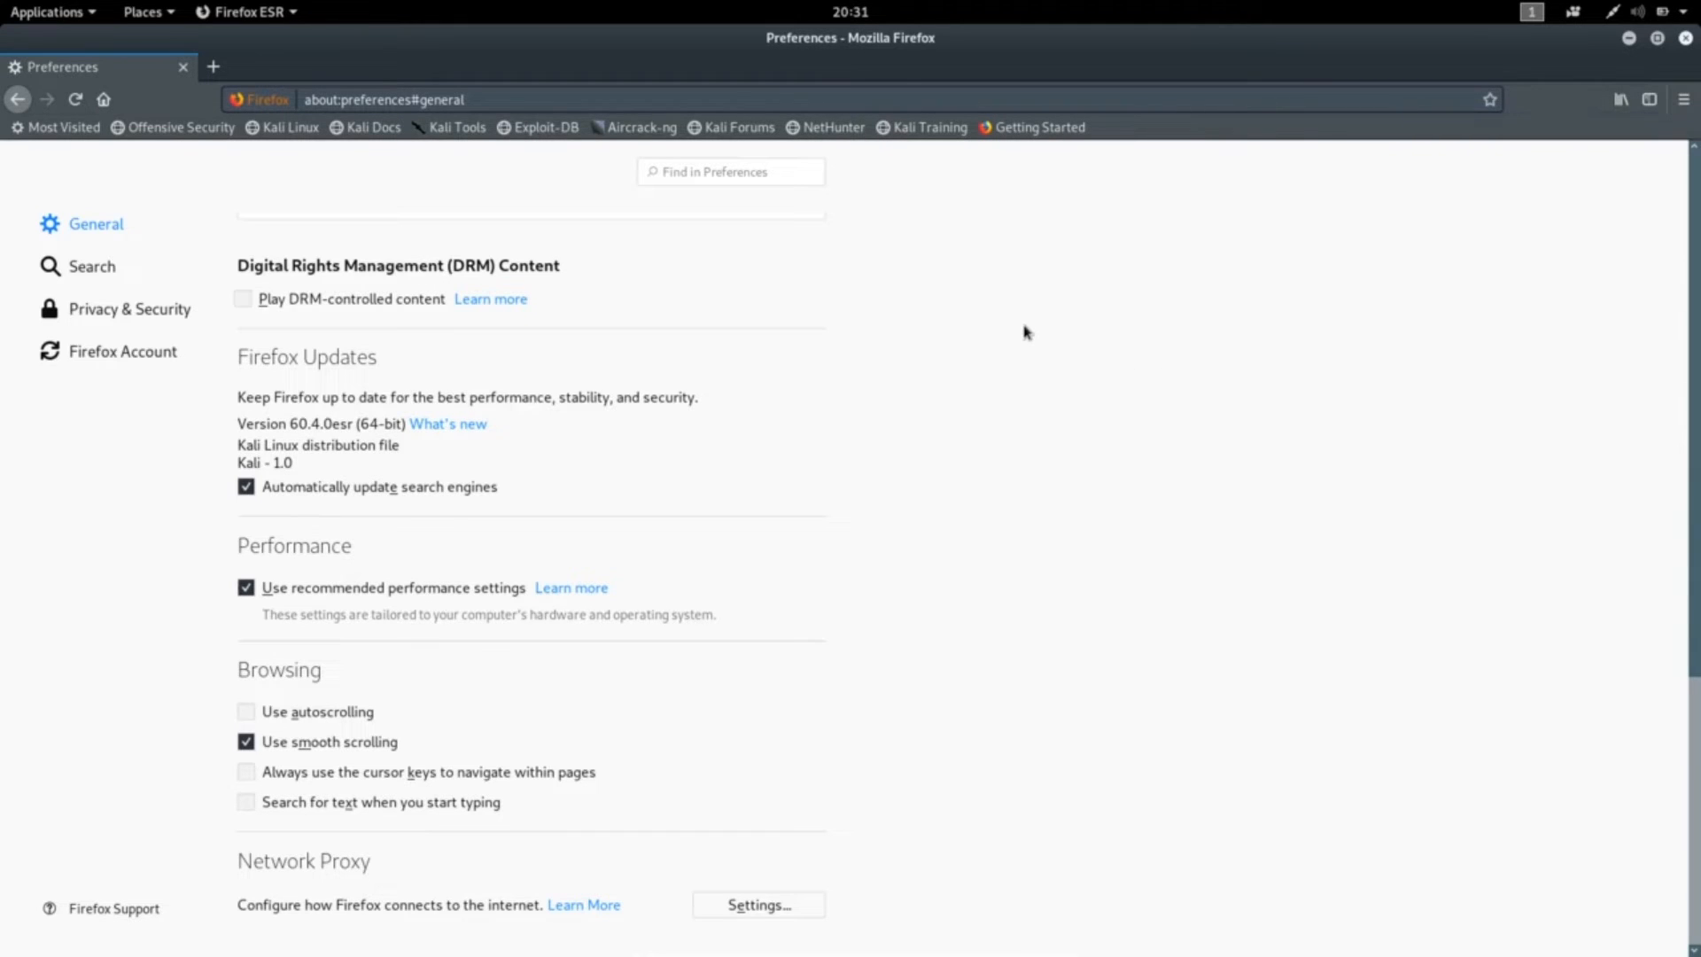
pyautogui.scroll(2, 452, 516)
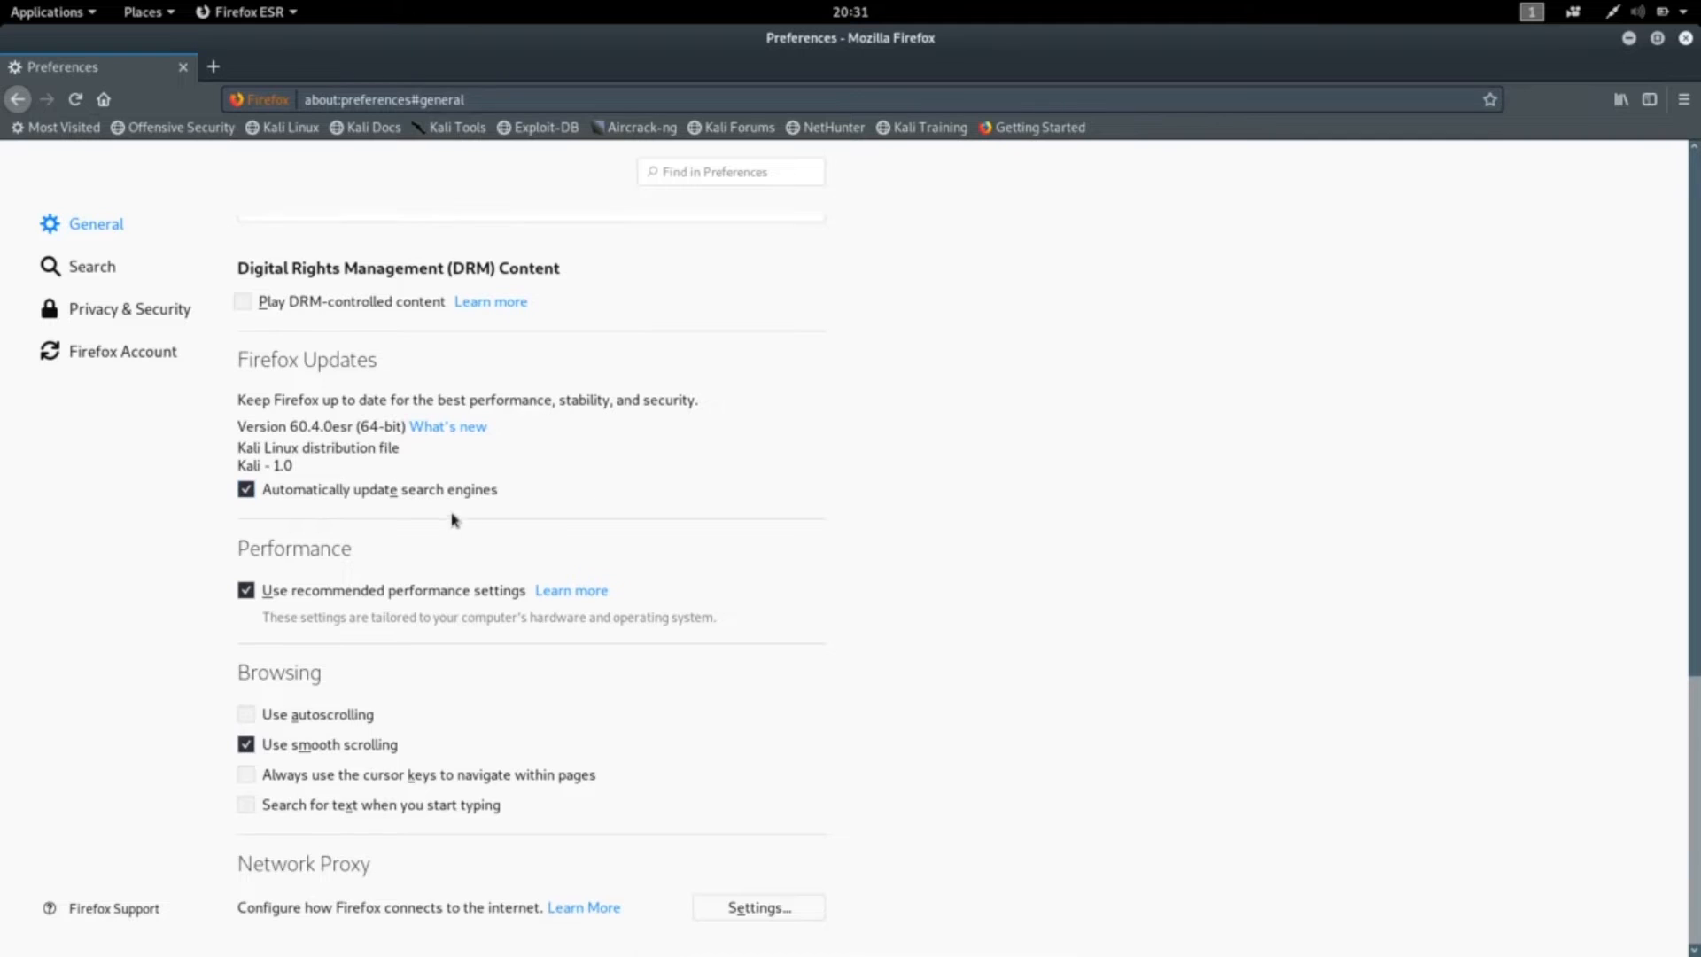
pyautogui.click(135, 319)
pyautogui.scroll(-12, 649, 520)
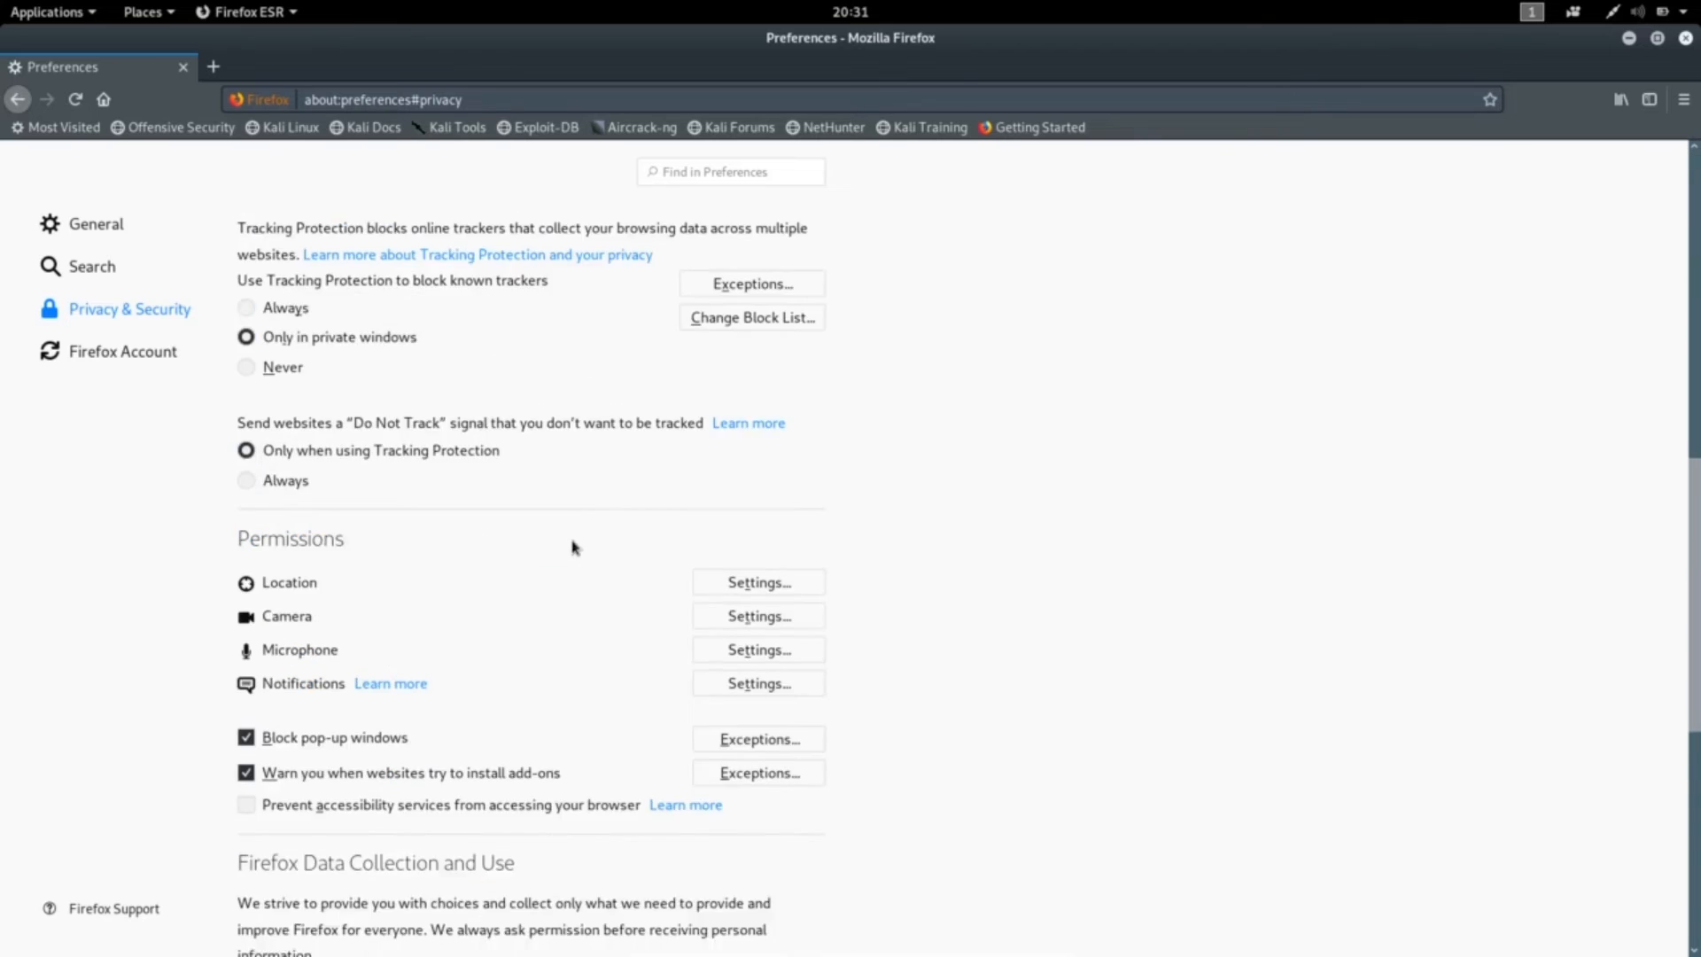
pyautogui.scroll(-8, 564, 549)
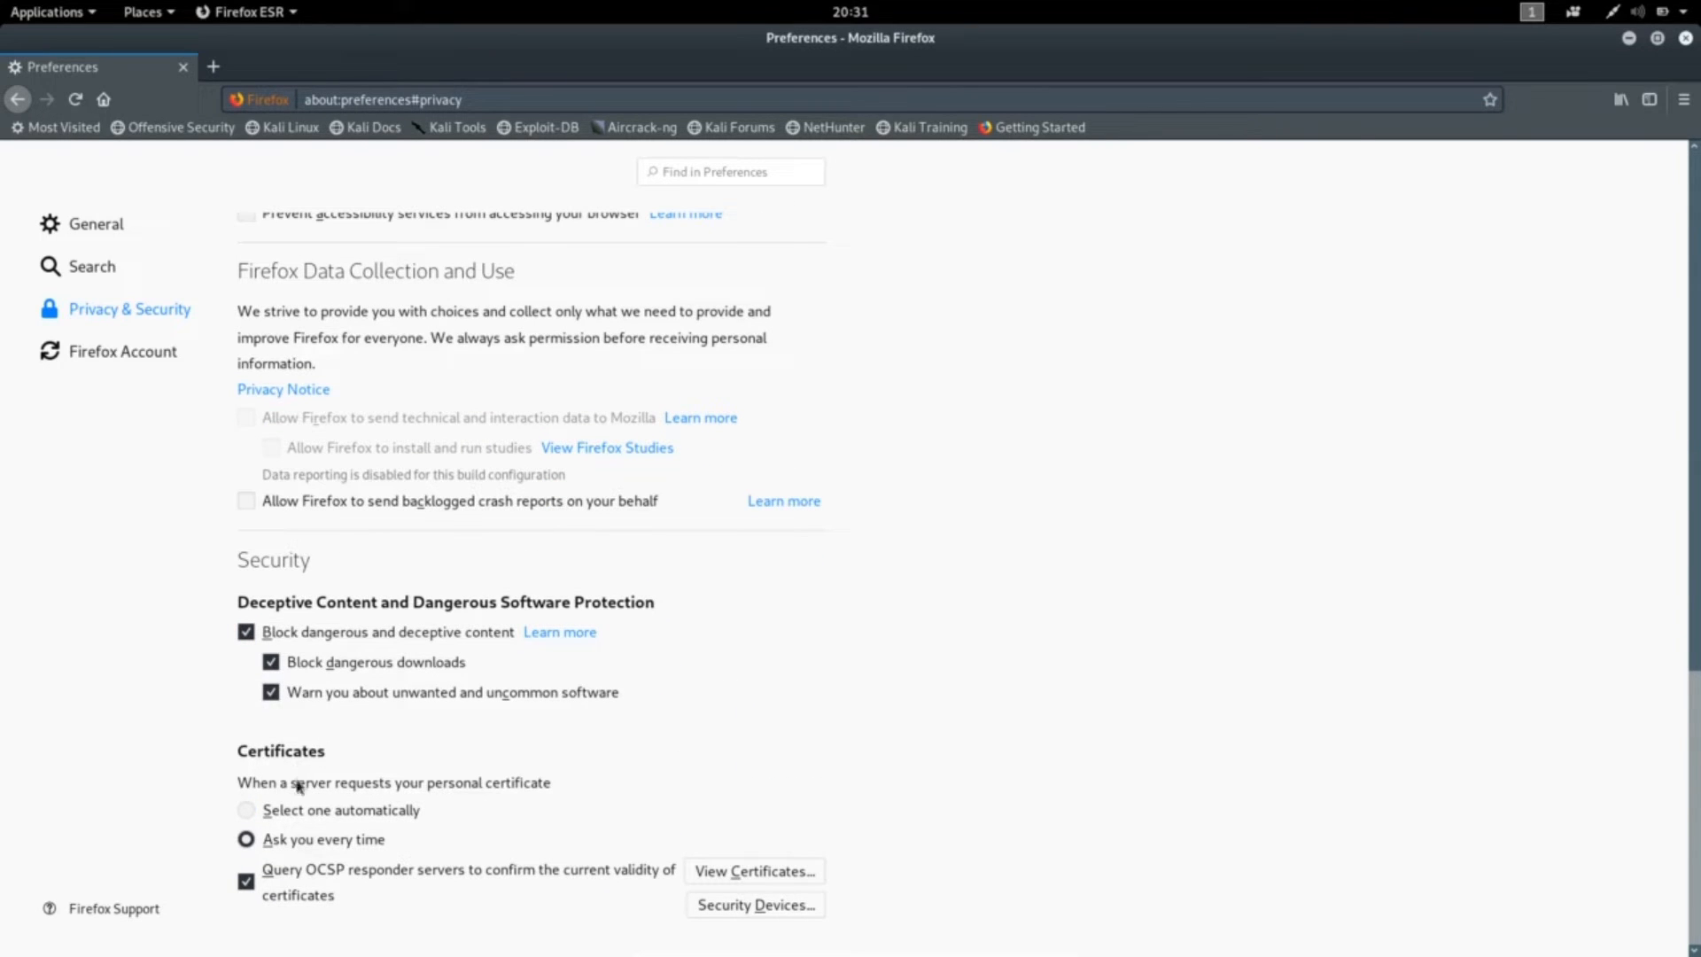
pyautogui.click(763, 874)
# - Import owasp_zap_root_ca.cer from the Desktop as a certificate authority, trusting it to identify websites and email users
pyautogui.click(649, 617)
pyautogui.click(649, 749)
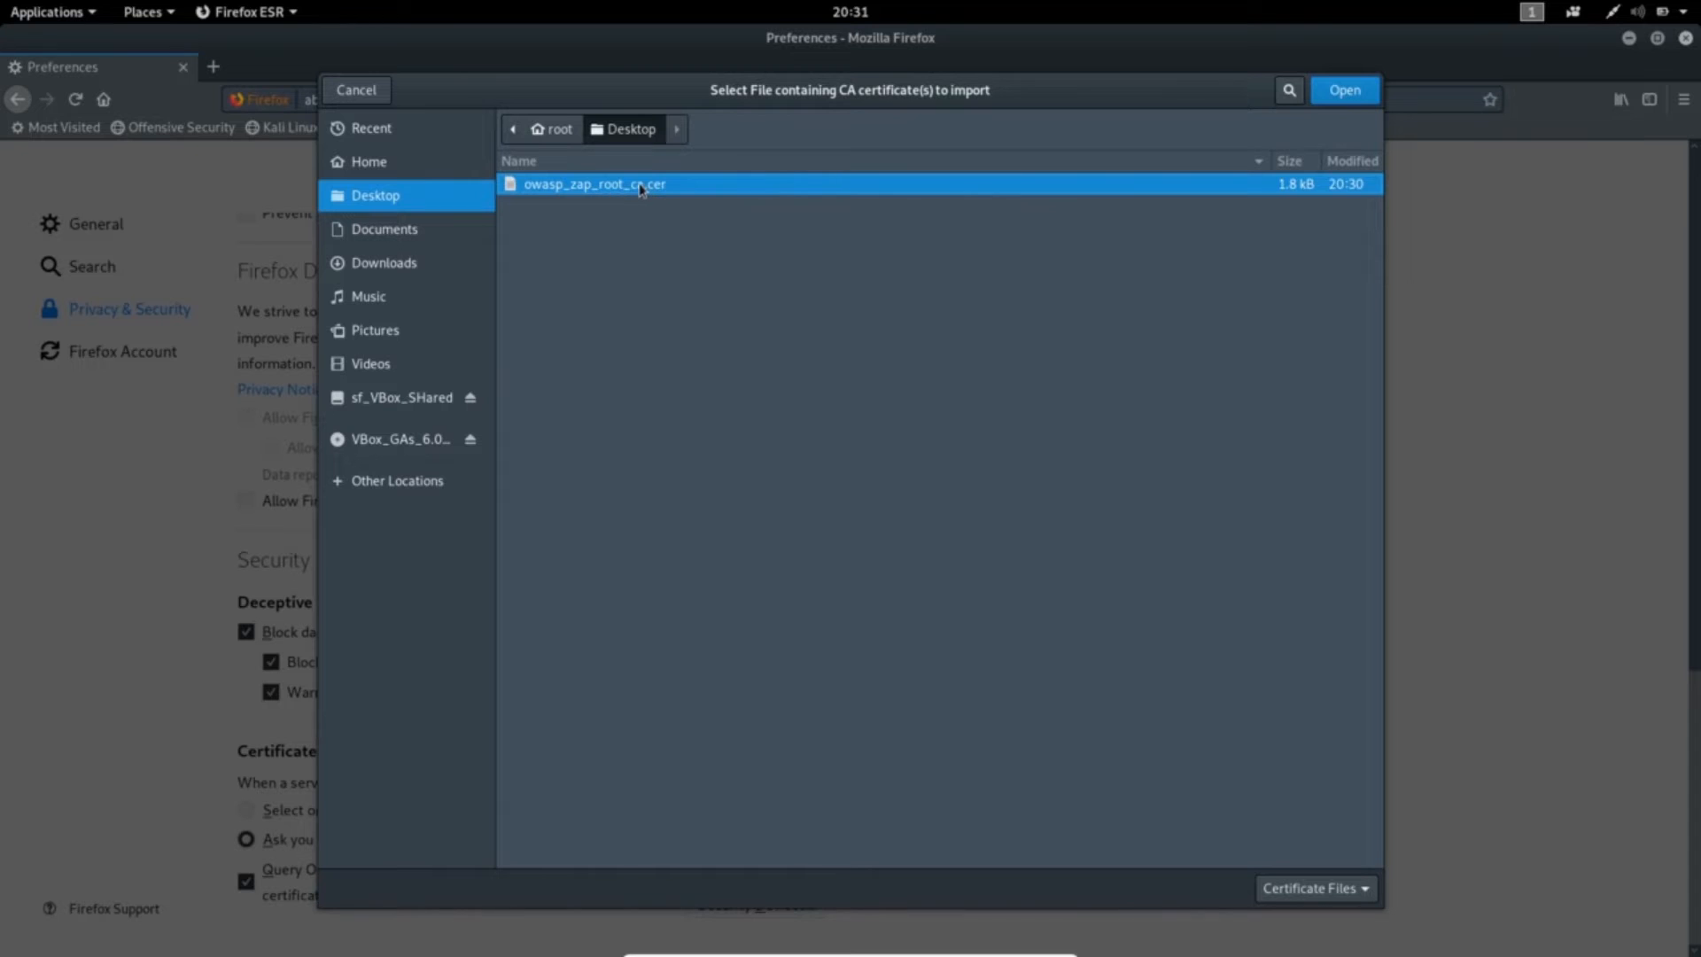
pyautogui.doubleClick(607, 186)
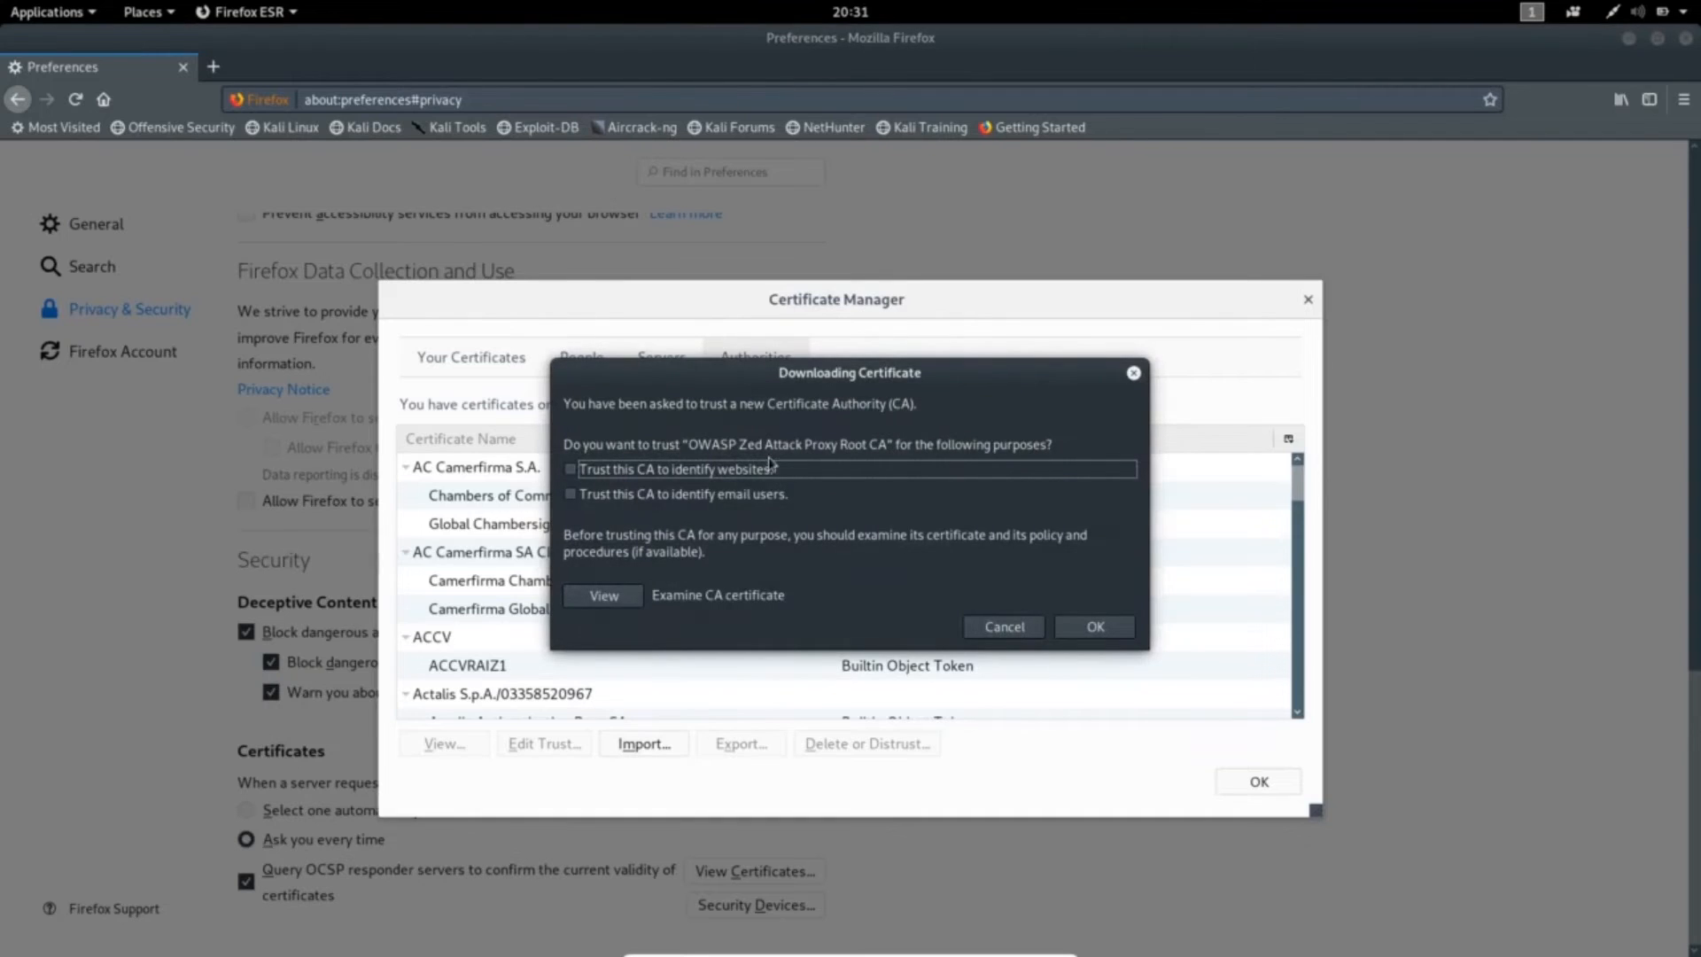
pyautogui.click(570, 470)
pyautogui.click(571, 494)
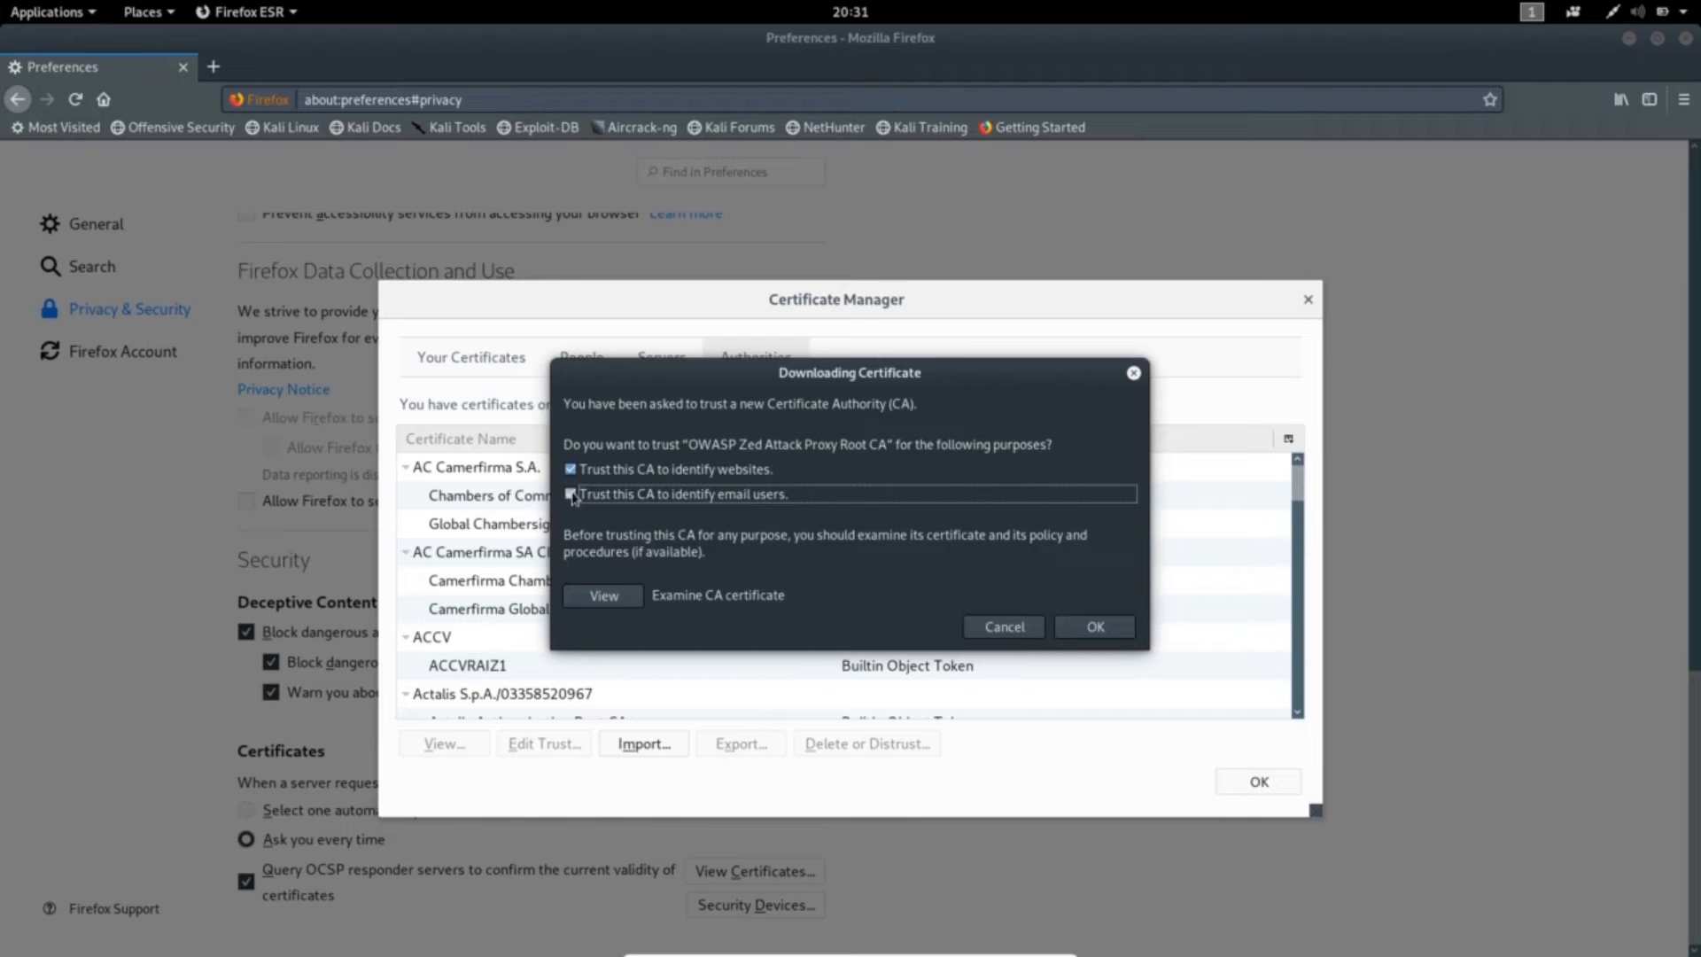
pyautogui.click(1095, 627)
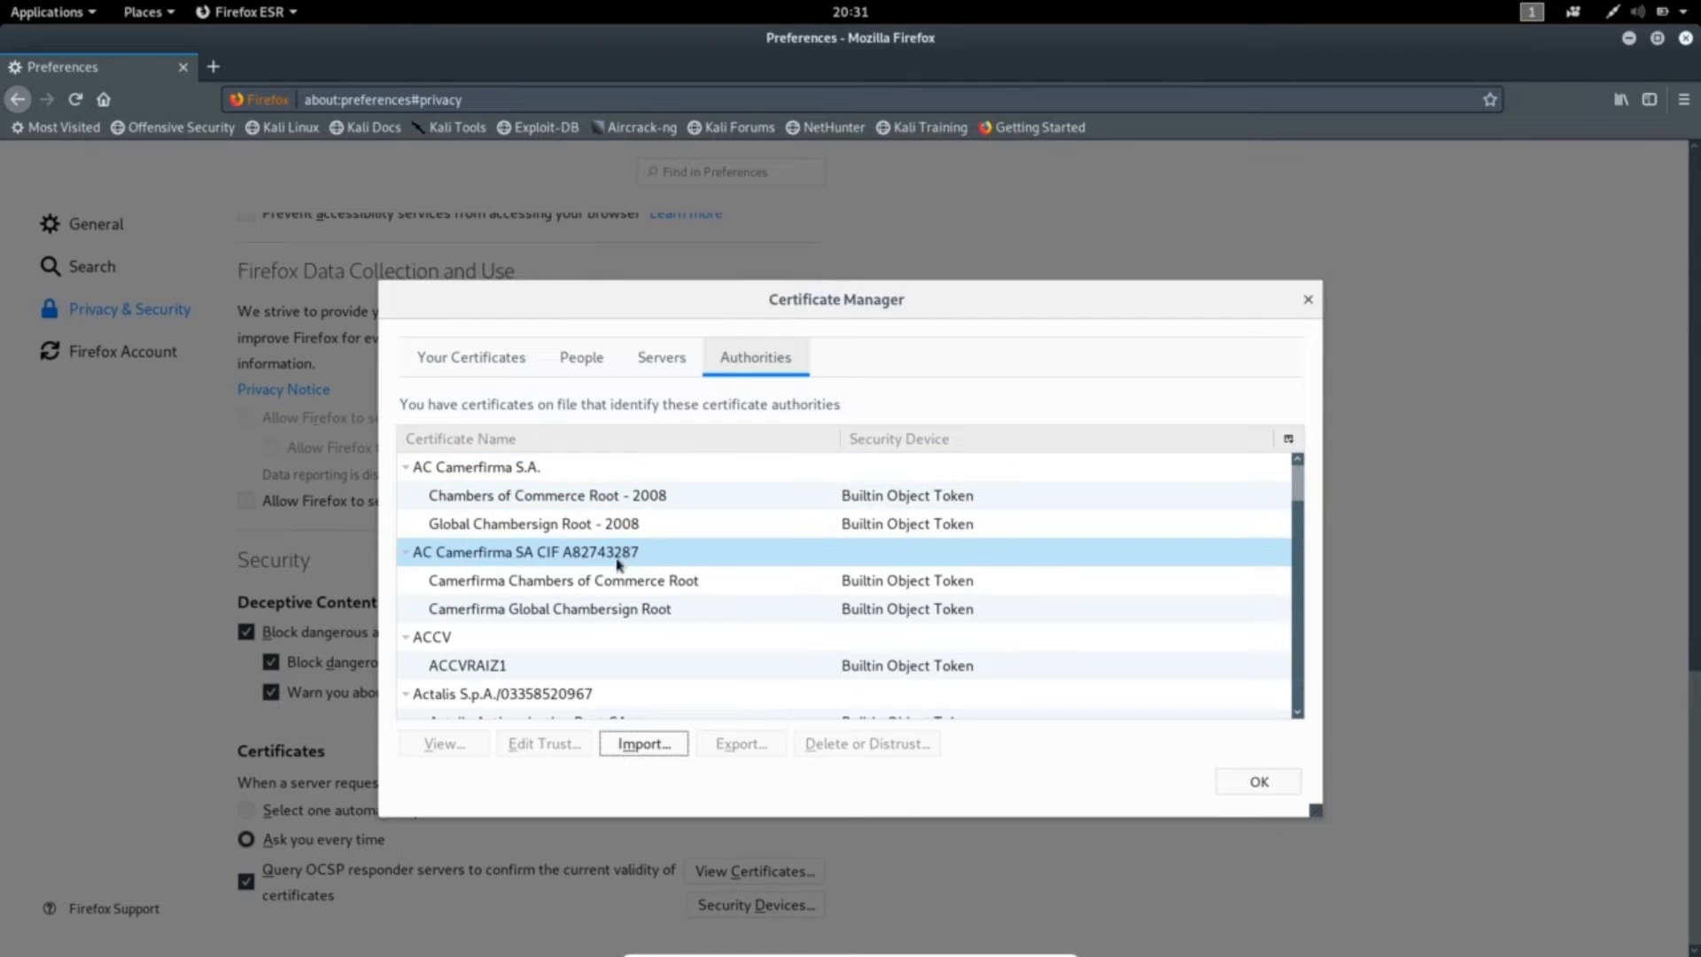
# - Look through the certificate authorities for the OWASP Zed Attack Proxy Root CA entry and close the Certificate Manager
pyautogui.scroll(-15, 584, 579)
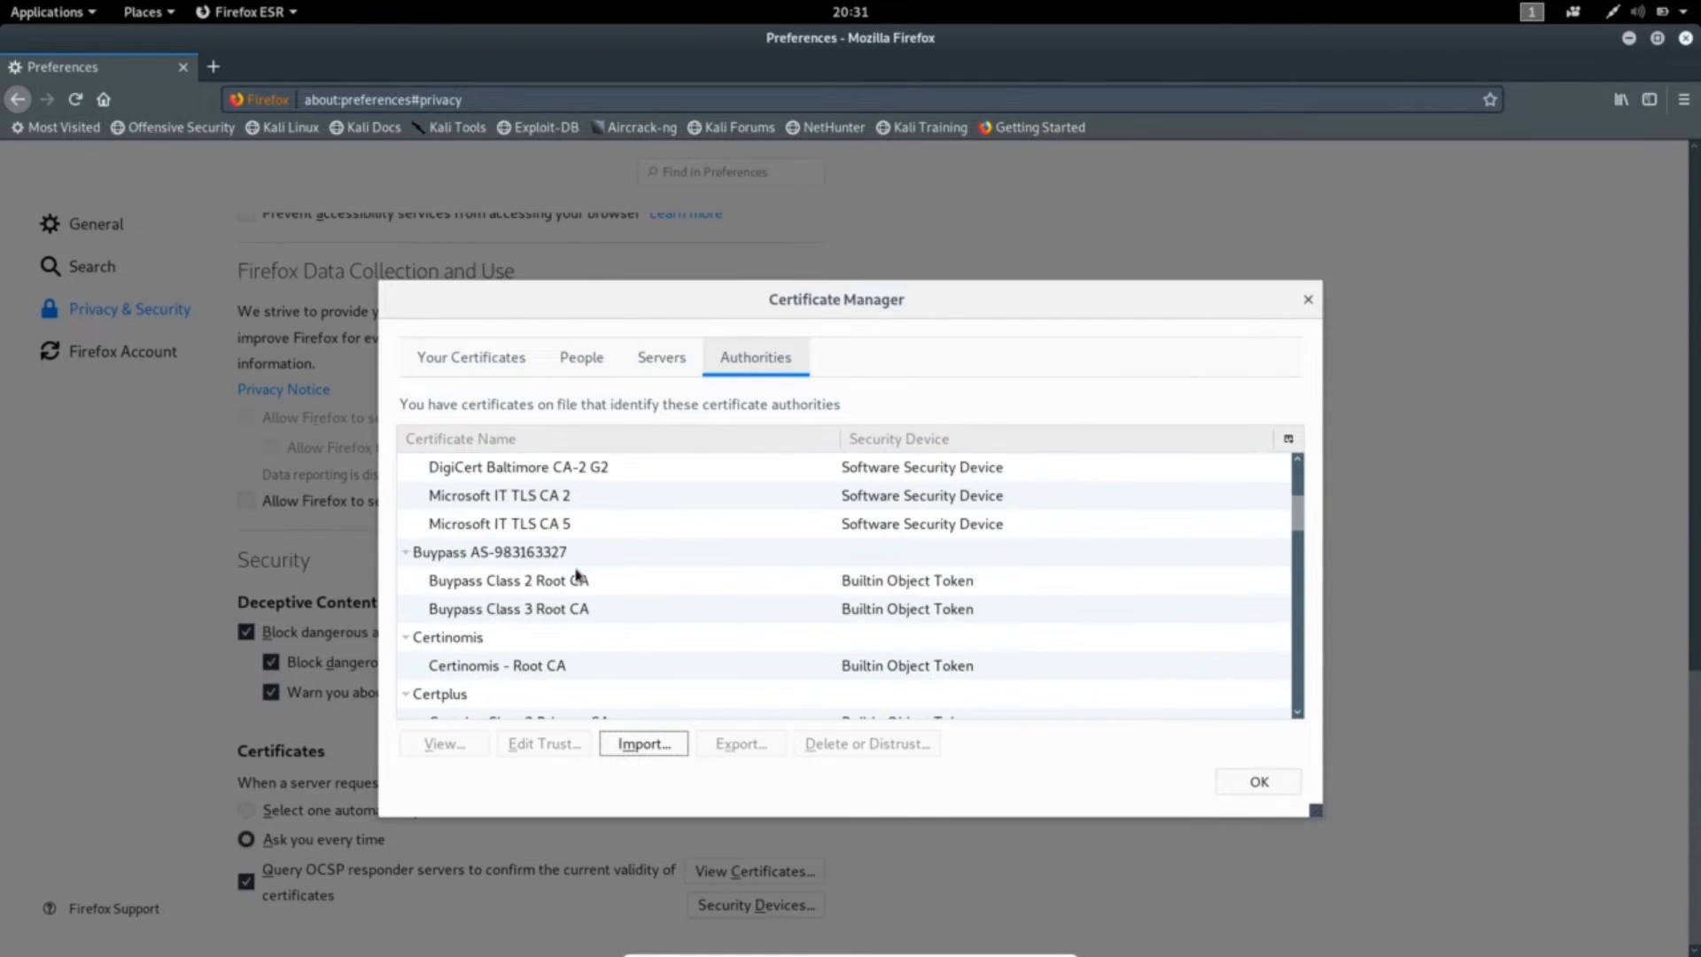
pyautogui.scroll(-12, 545, 570)
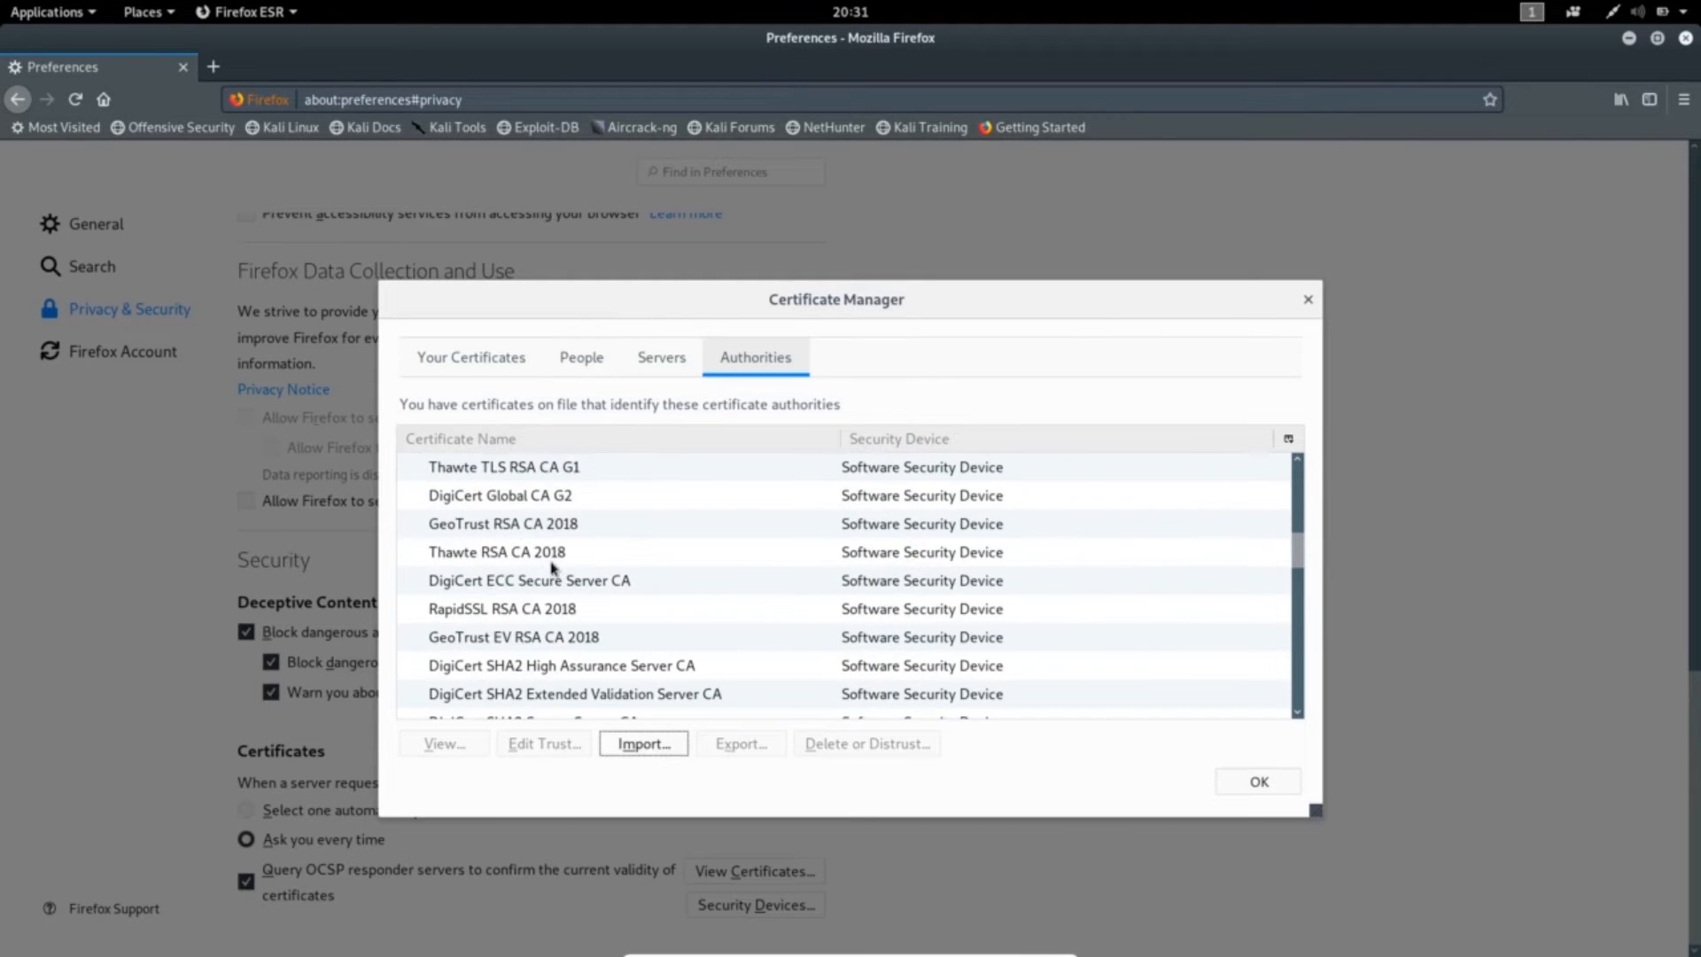
pyautogui.scroll(-15, 492, 560)
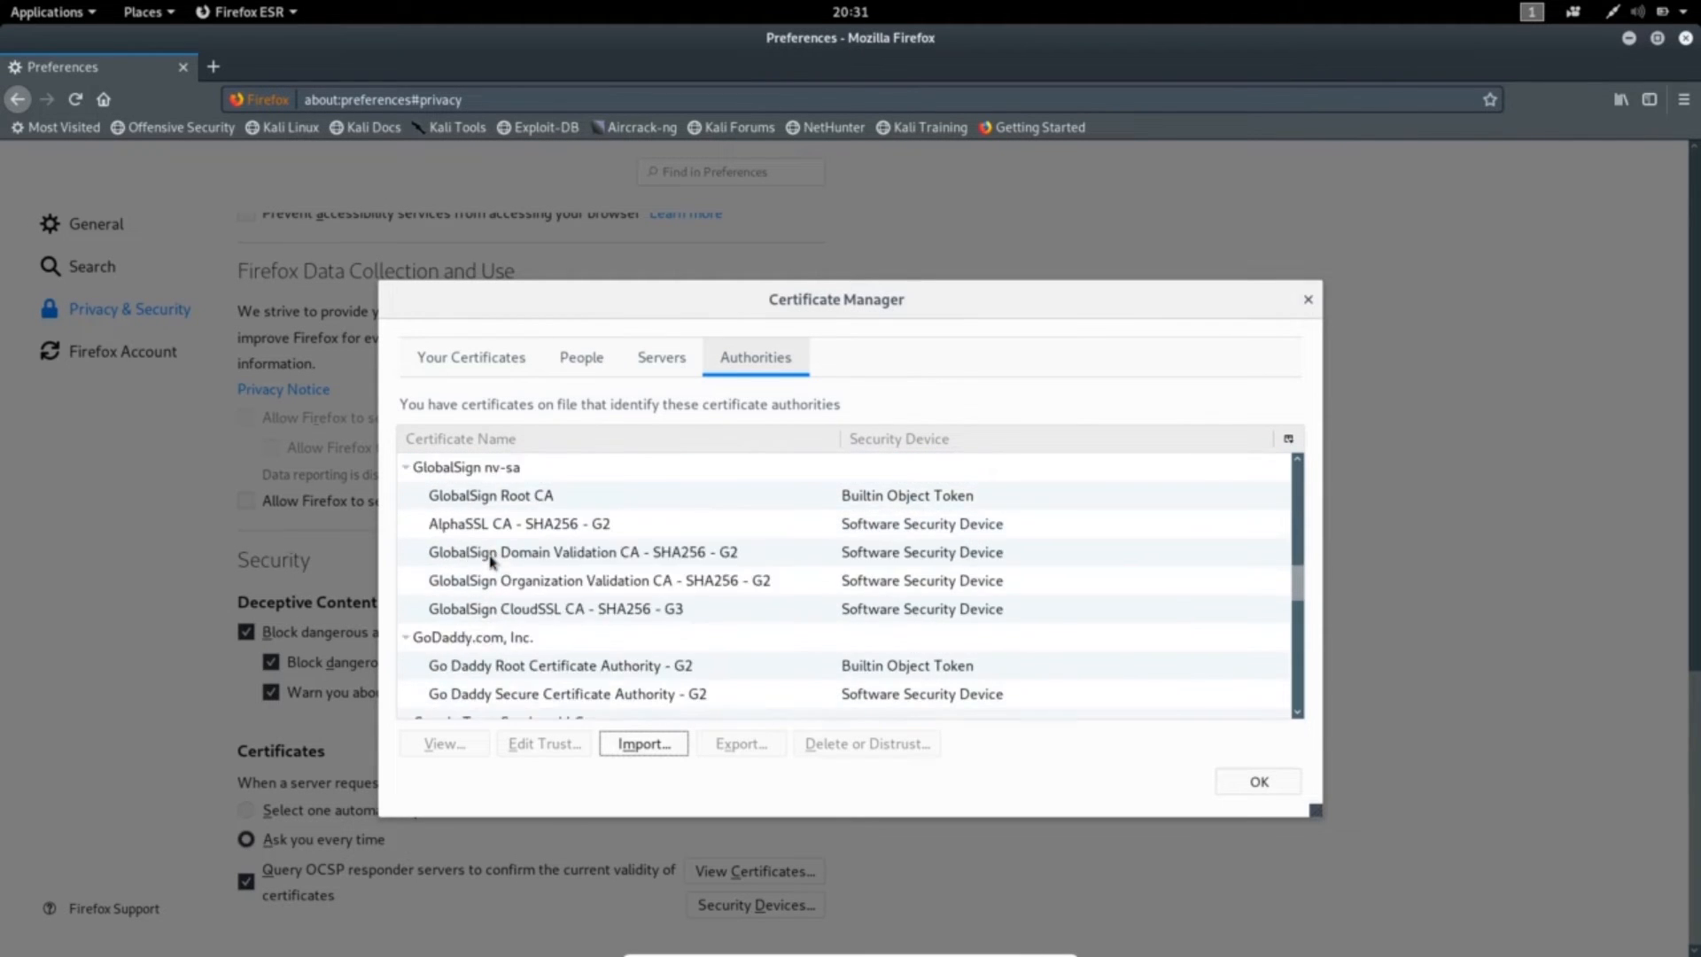
pyautogui.scroll(-12, 491, 560)
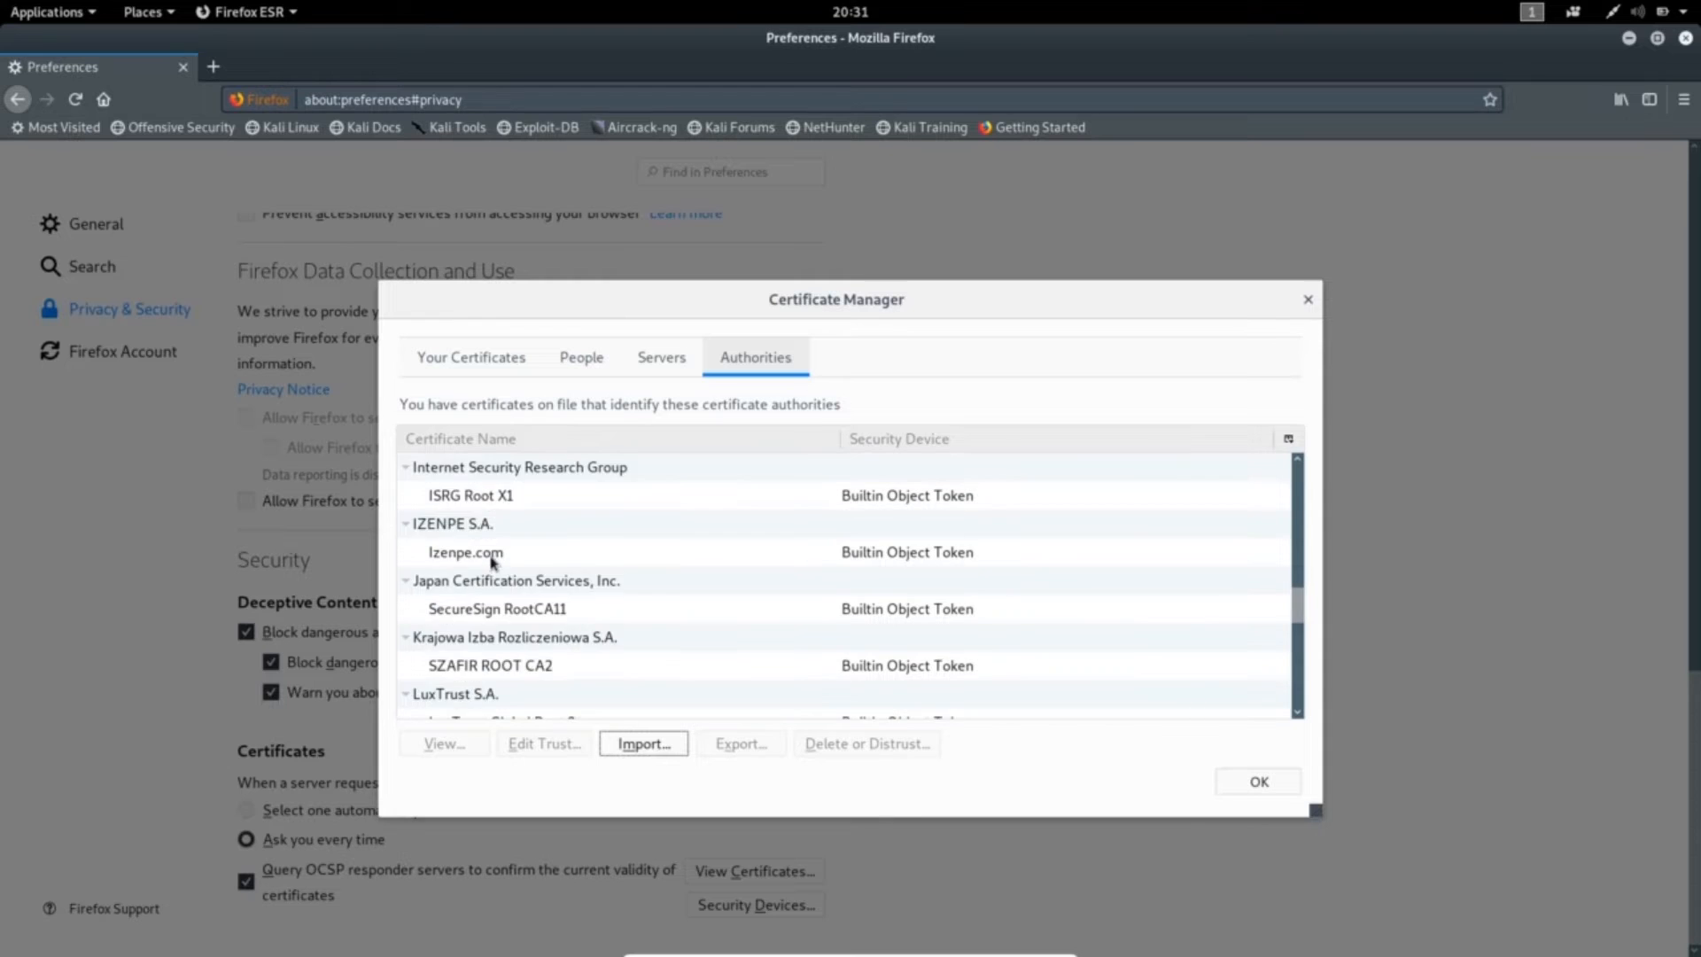
pyautogui.click(443, 552)
pyautogui.click(425, 501)
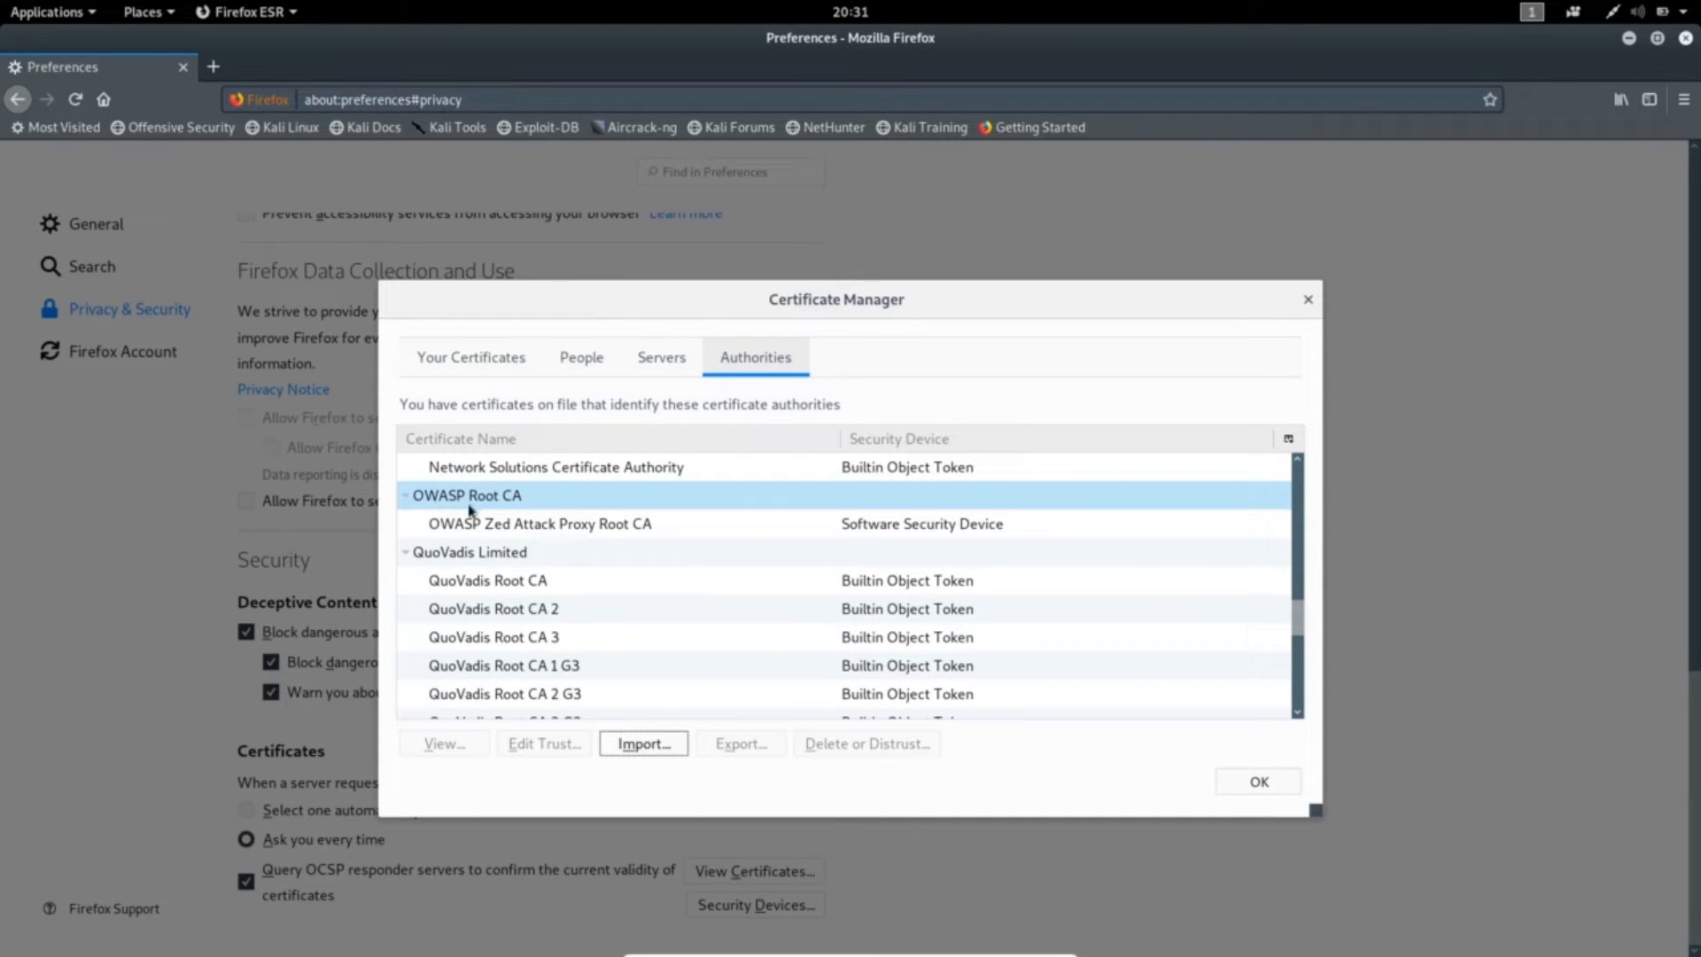
pyautogui.click(457, 525)
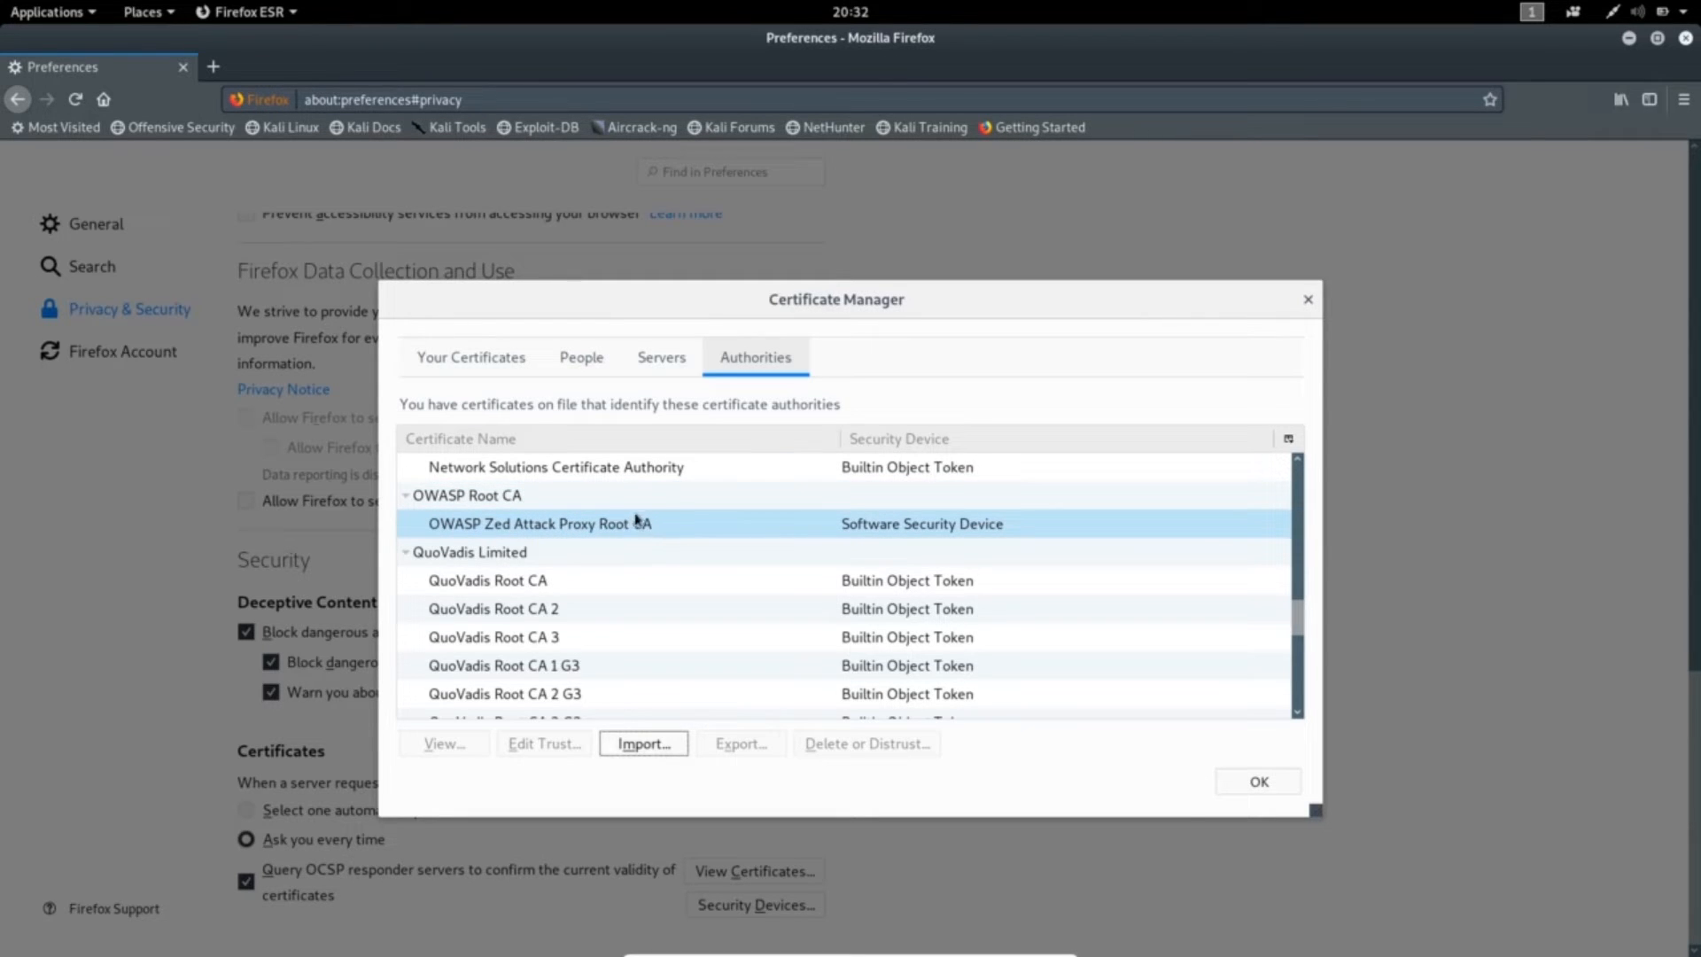
pyautogui.click(1258, 782)
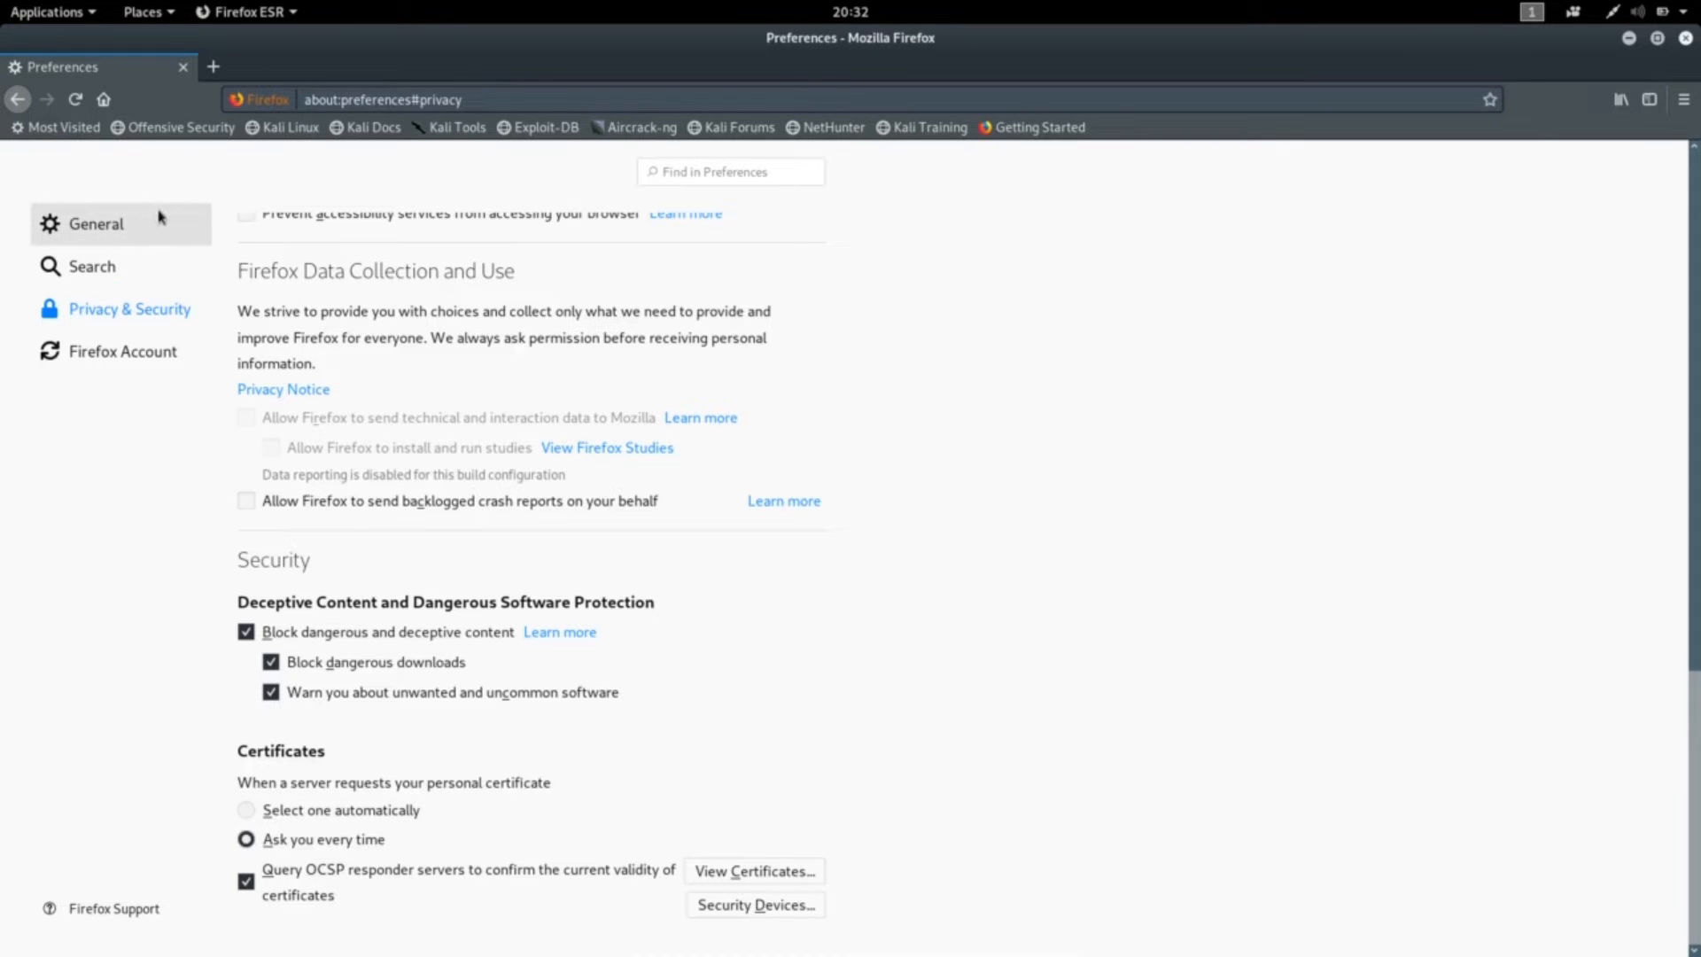
# - Set Firefox's network proxy to manual configuration, using HTTP proxy 127.0.0.1 on port 8080 for all protocols, and recheck the settings
pyautogui.click(98, 228)
pyautogui.scroll(-5, 634, 602)
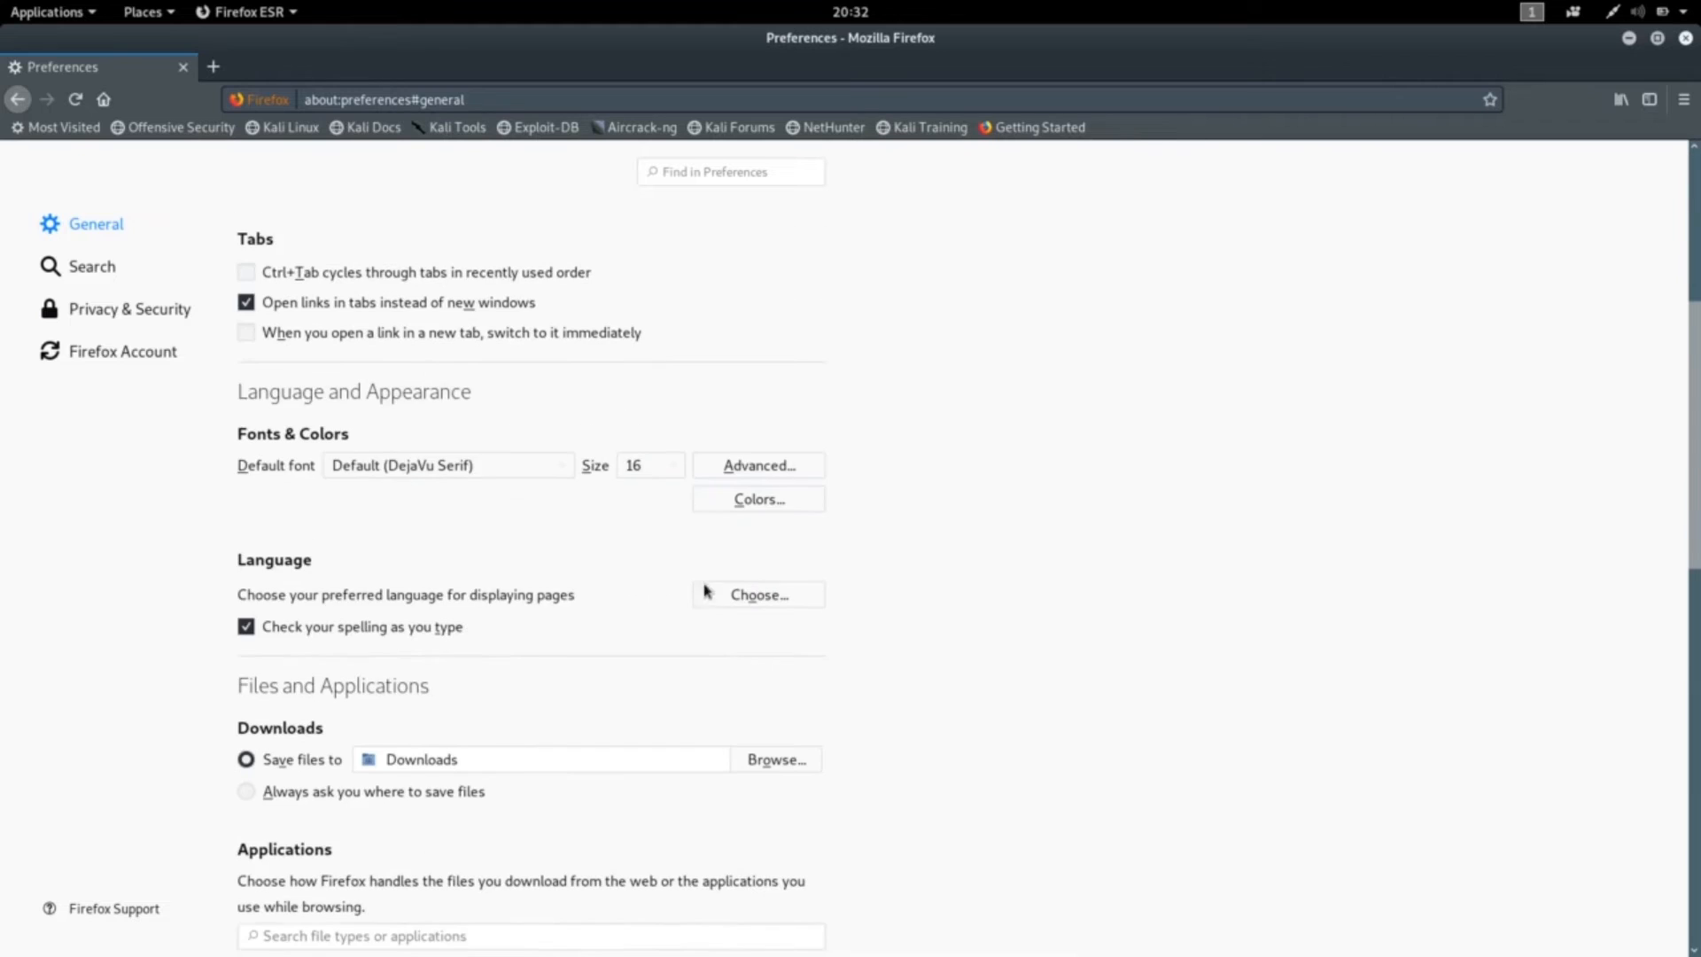
pyautogui.scroll(-10, 706, 591)
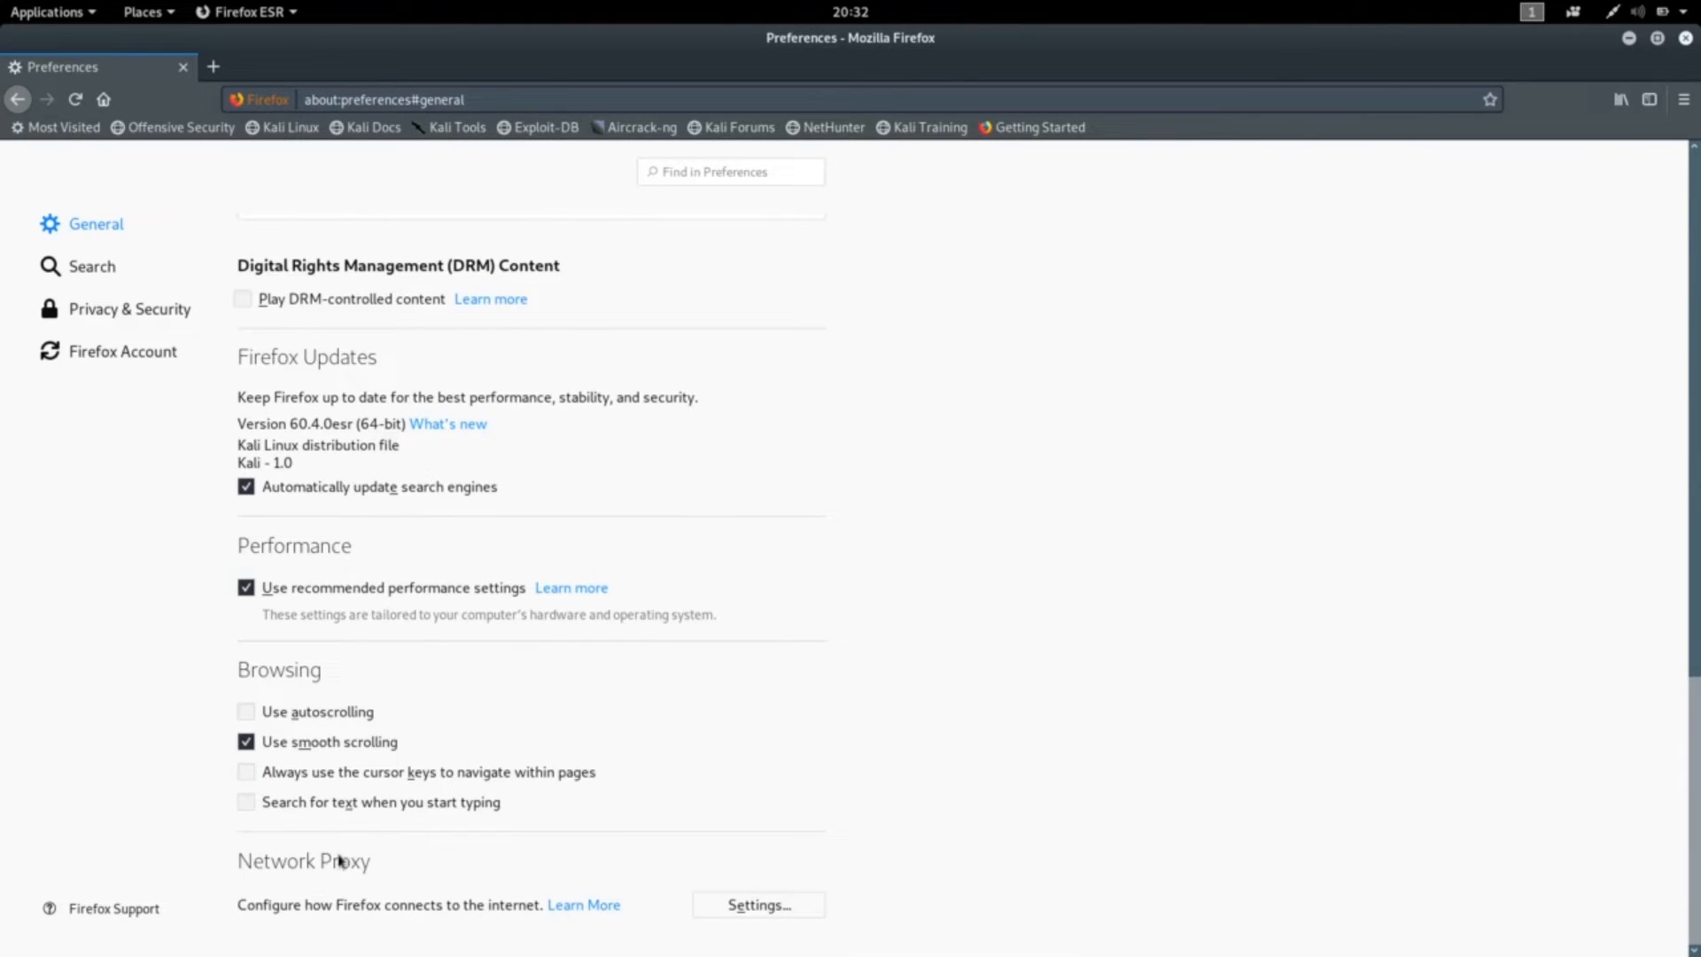
pyautogui.click(753, 909)
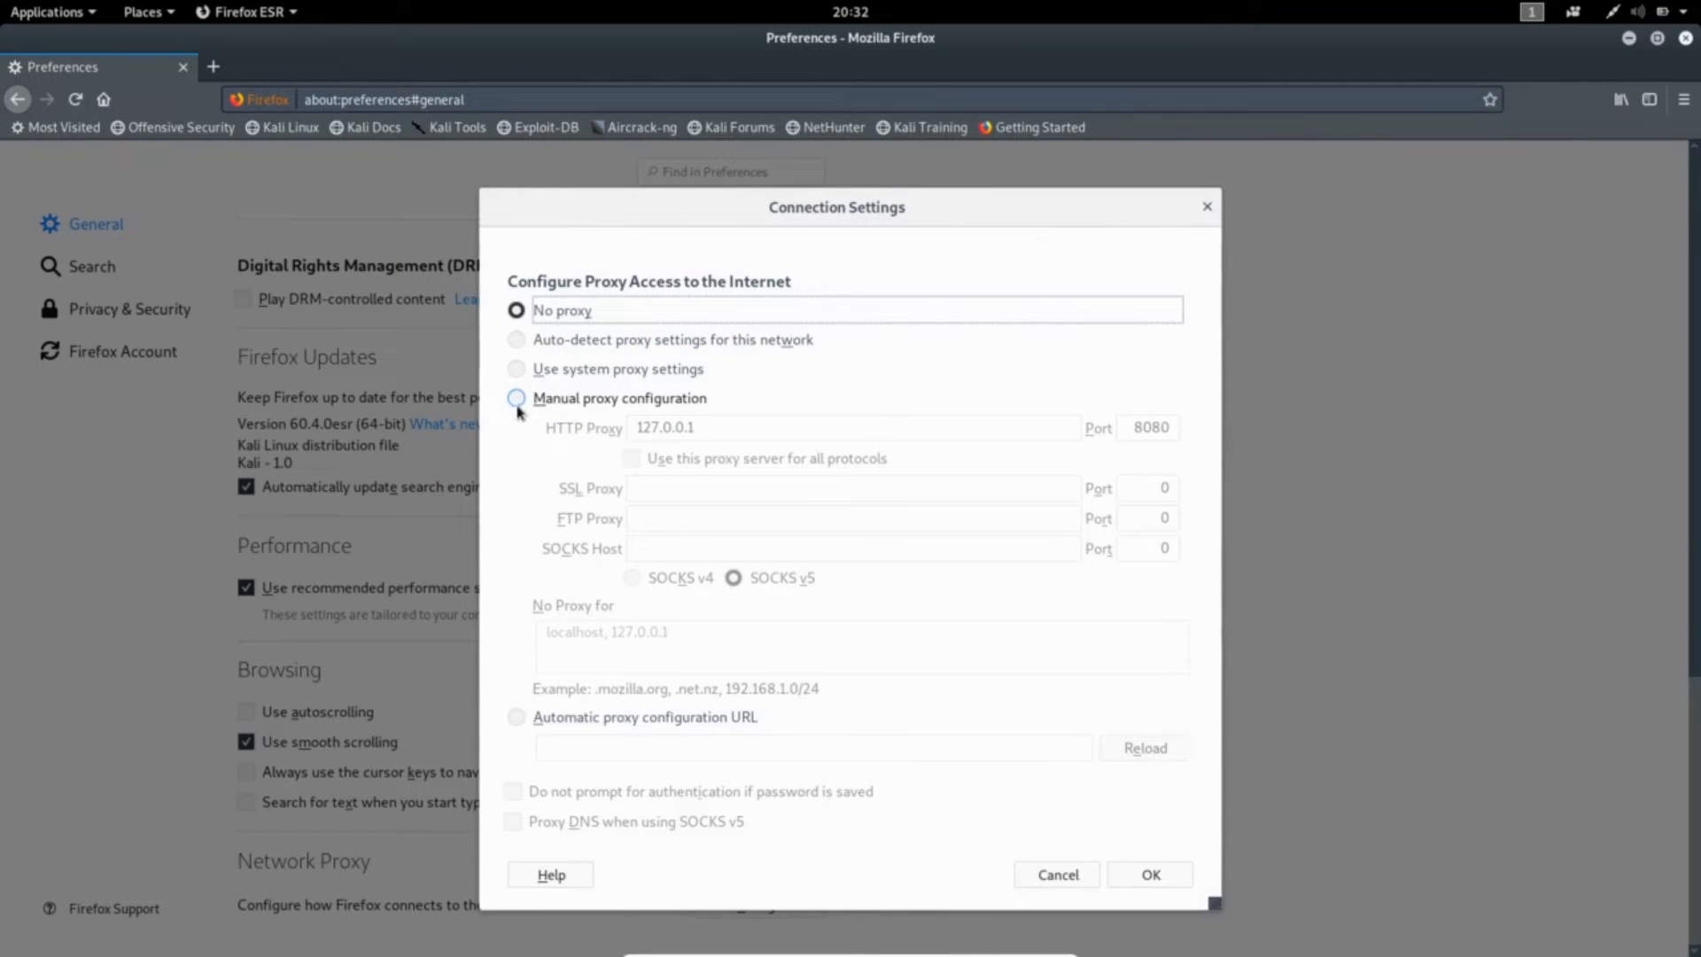
pyautogui.click(518, 401)
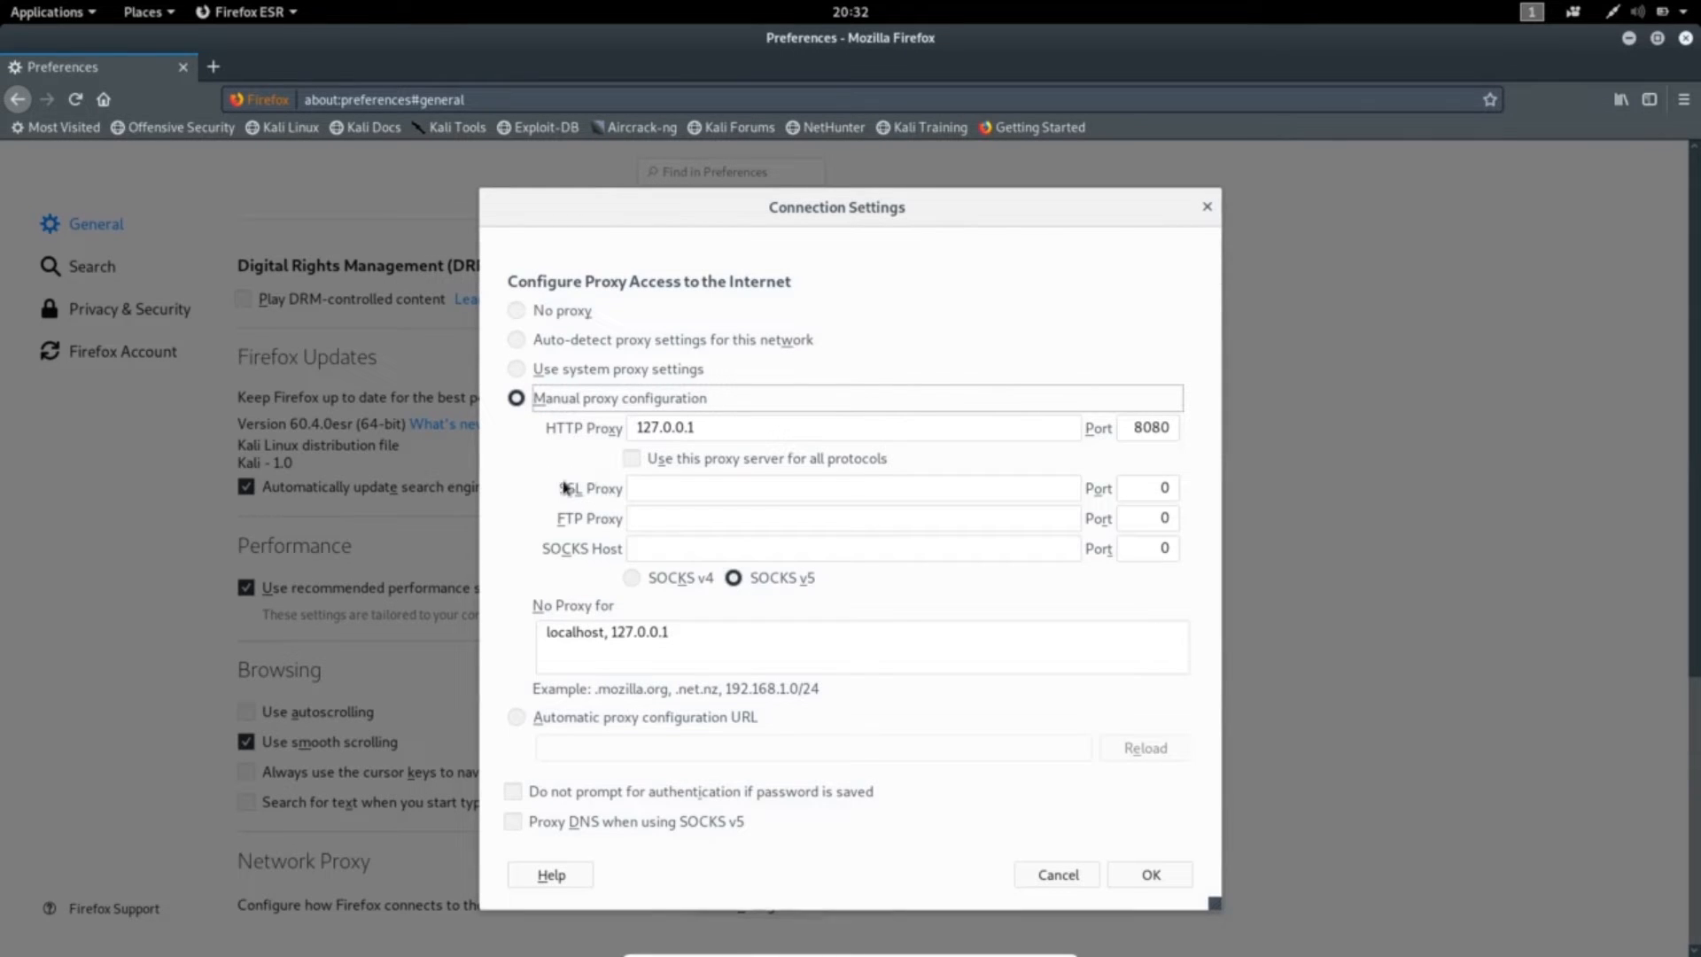
pyautogui.click(632, 459)
pyautogui.click(1144, 875)
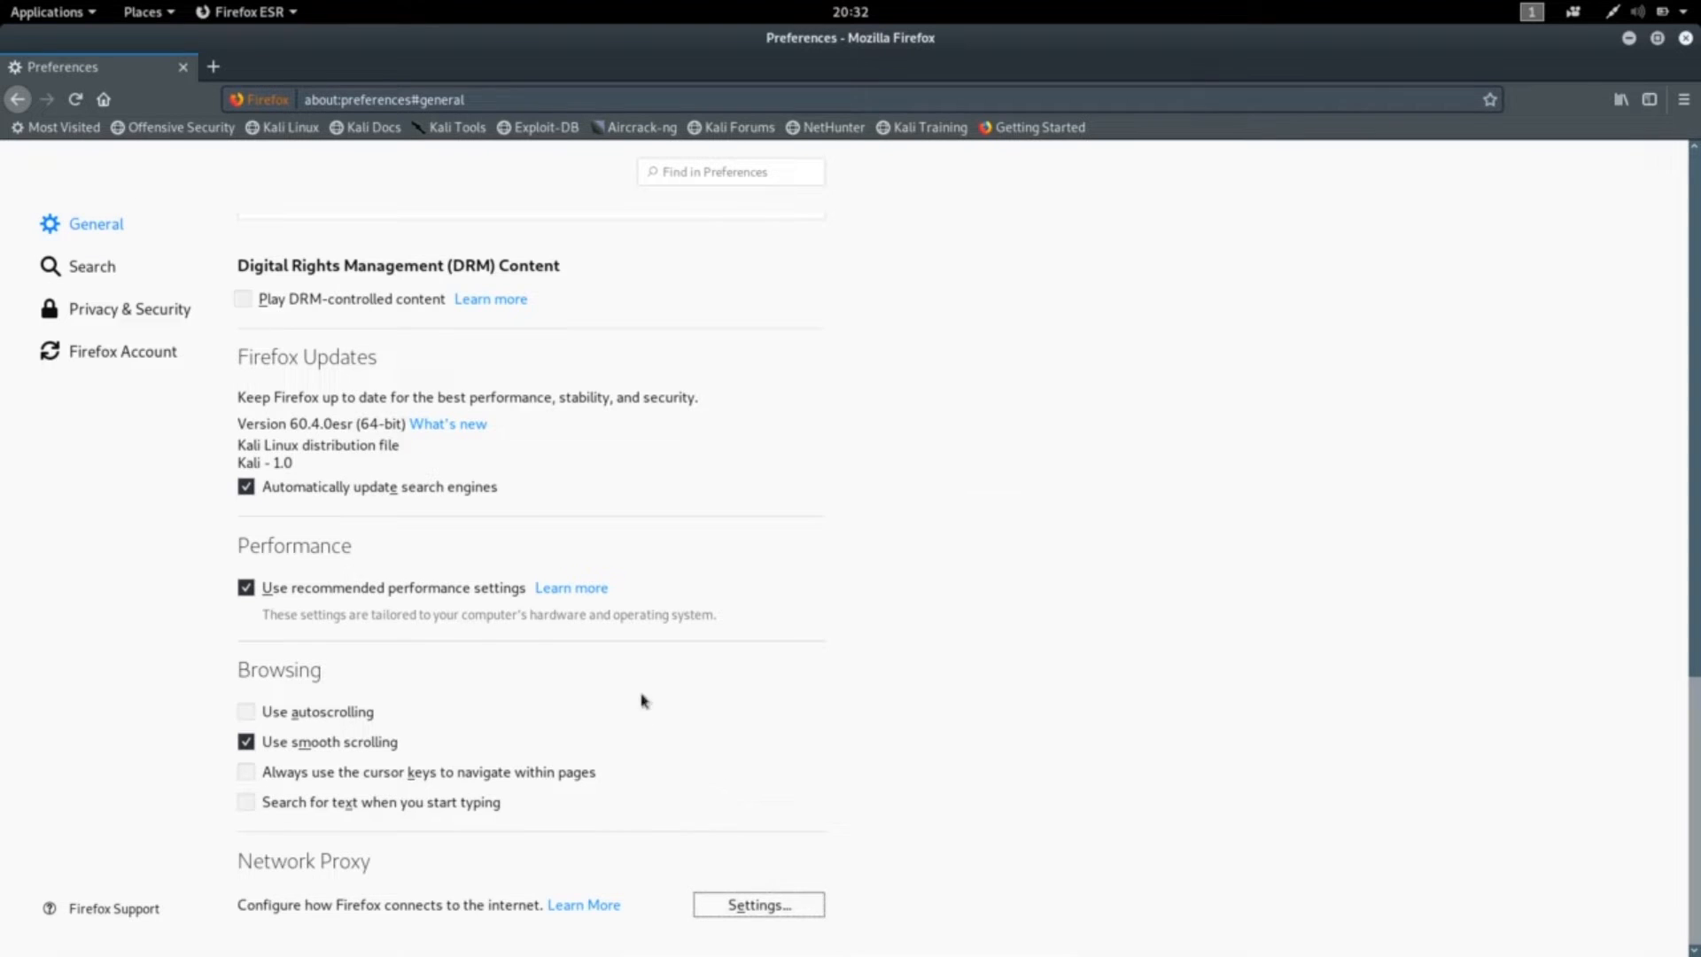
pyautogui.click(761, 904)
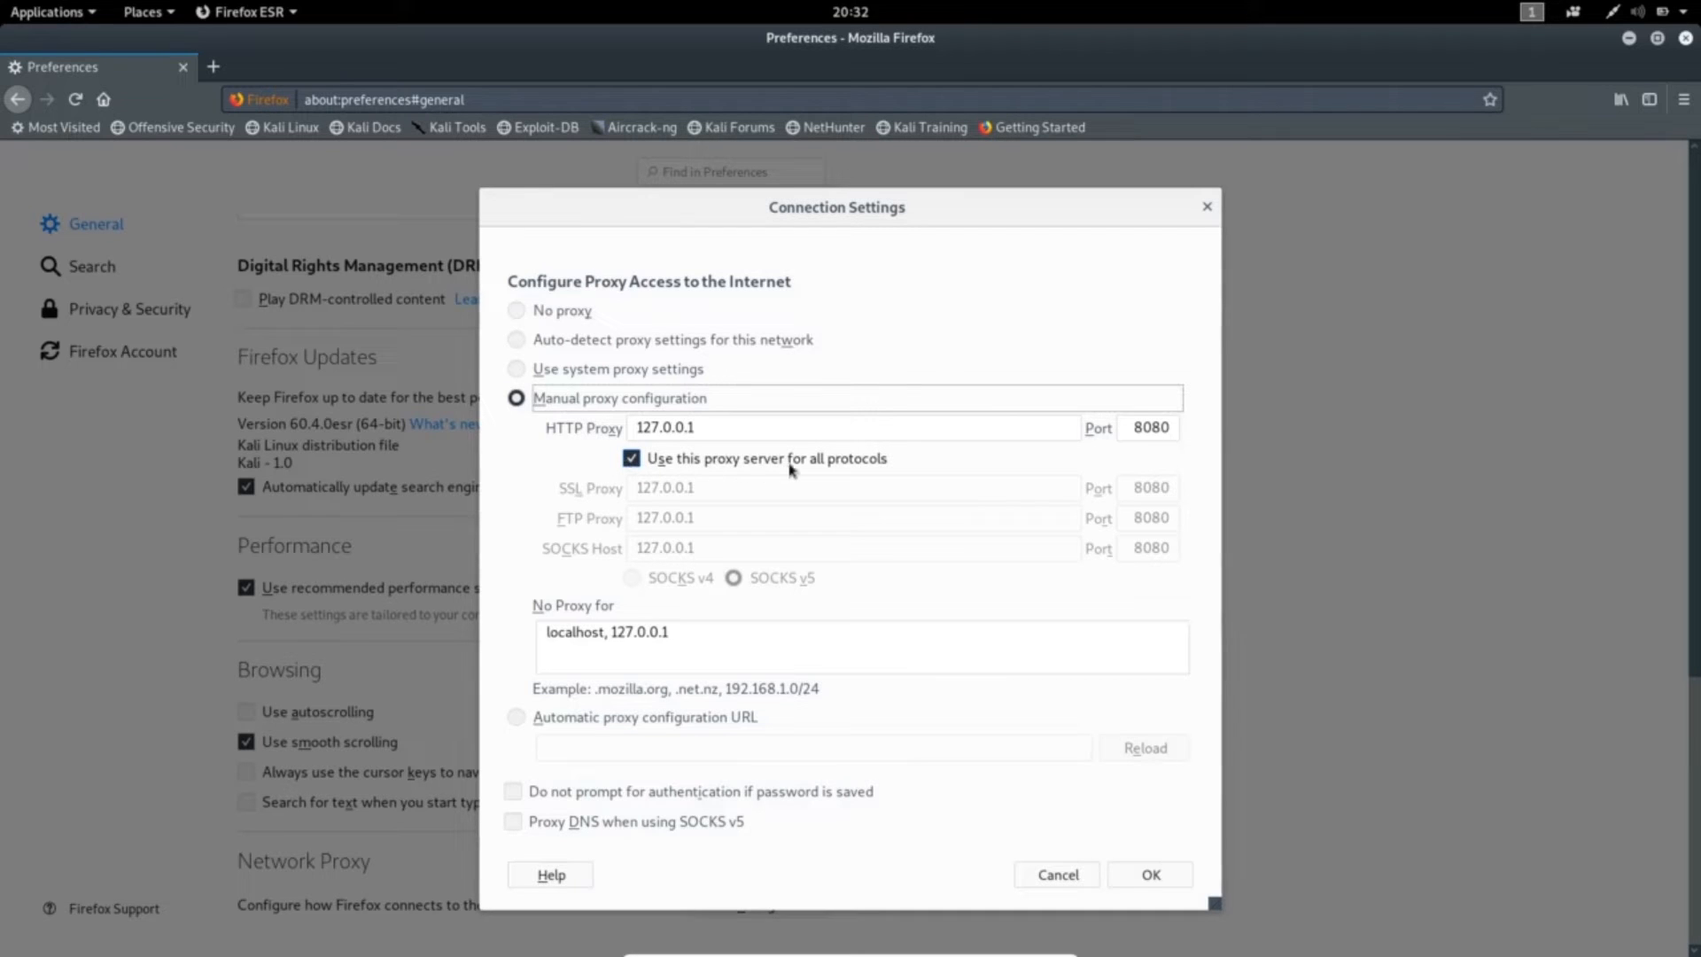
pyautogui.click(1152, 876)
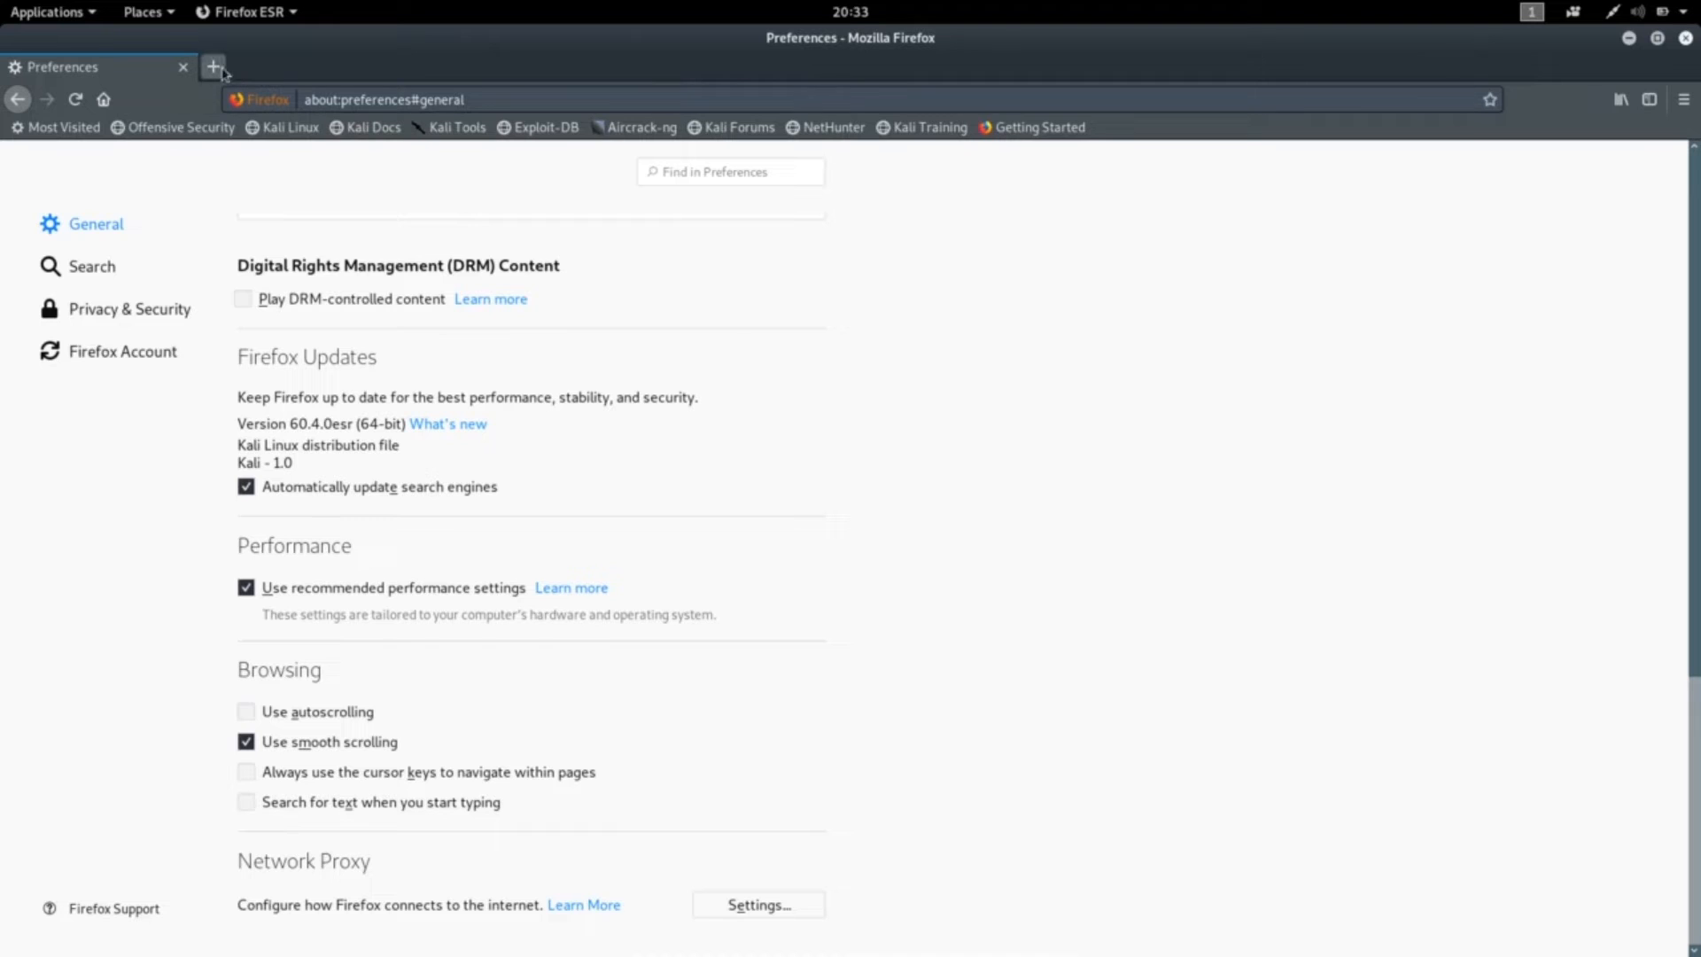
pyautogui.click(1628, 39)
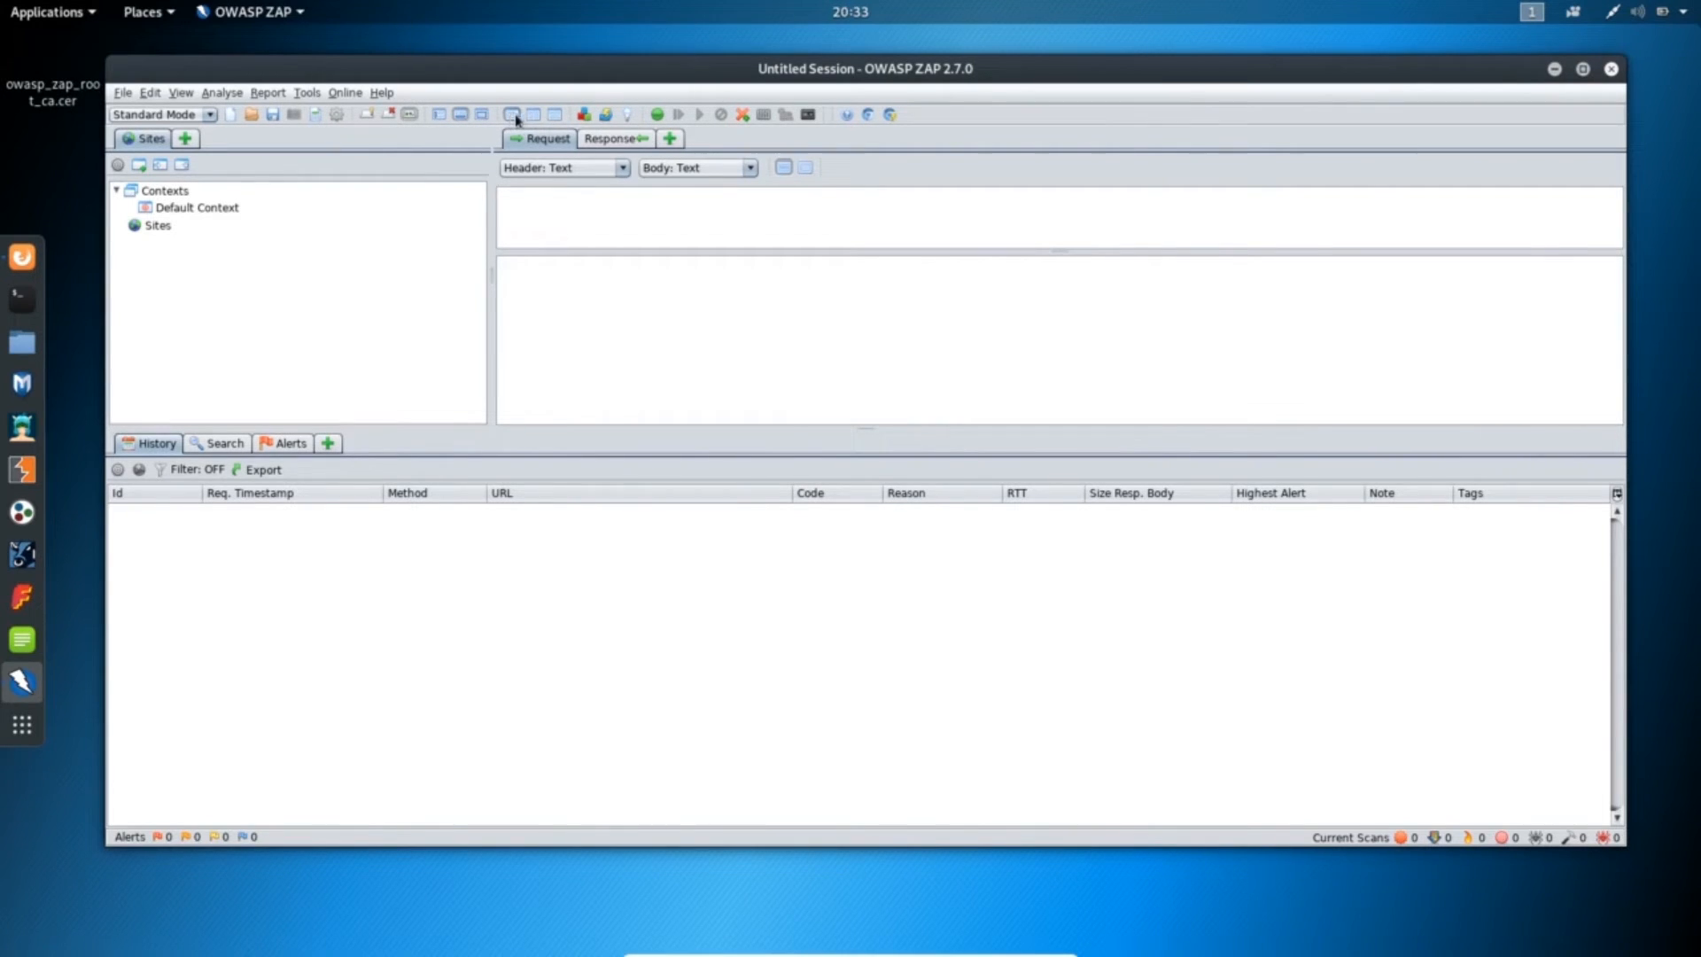
pyautogui.click(657, 114)
pyautogui.click(659, 119)
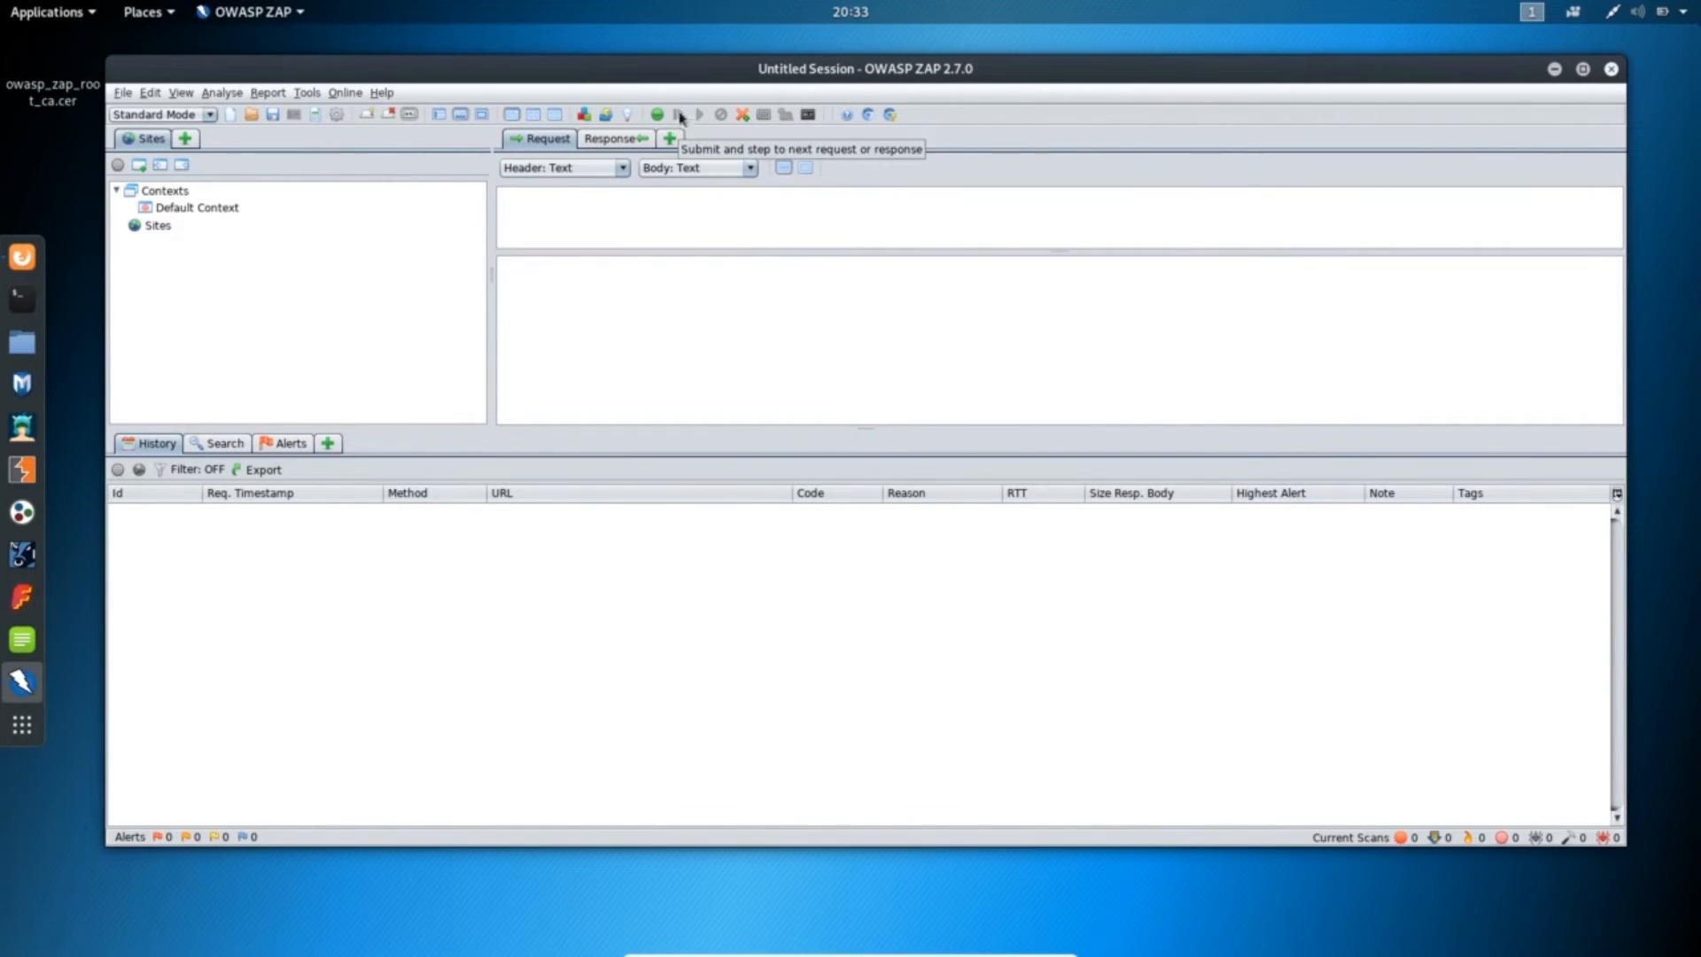
pyautogui.click(660, 118)
pyautogui.click(658, 120)
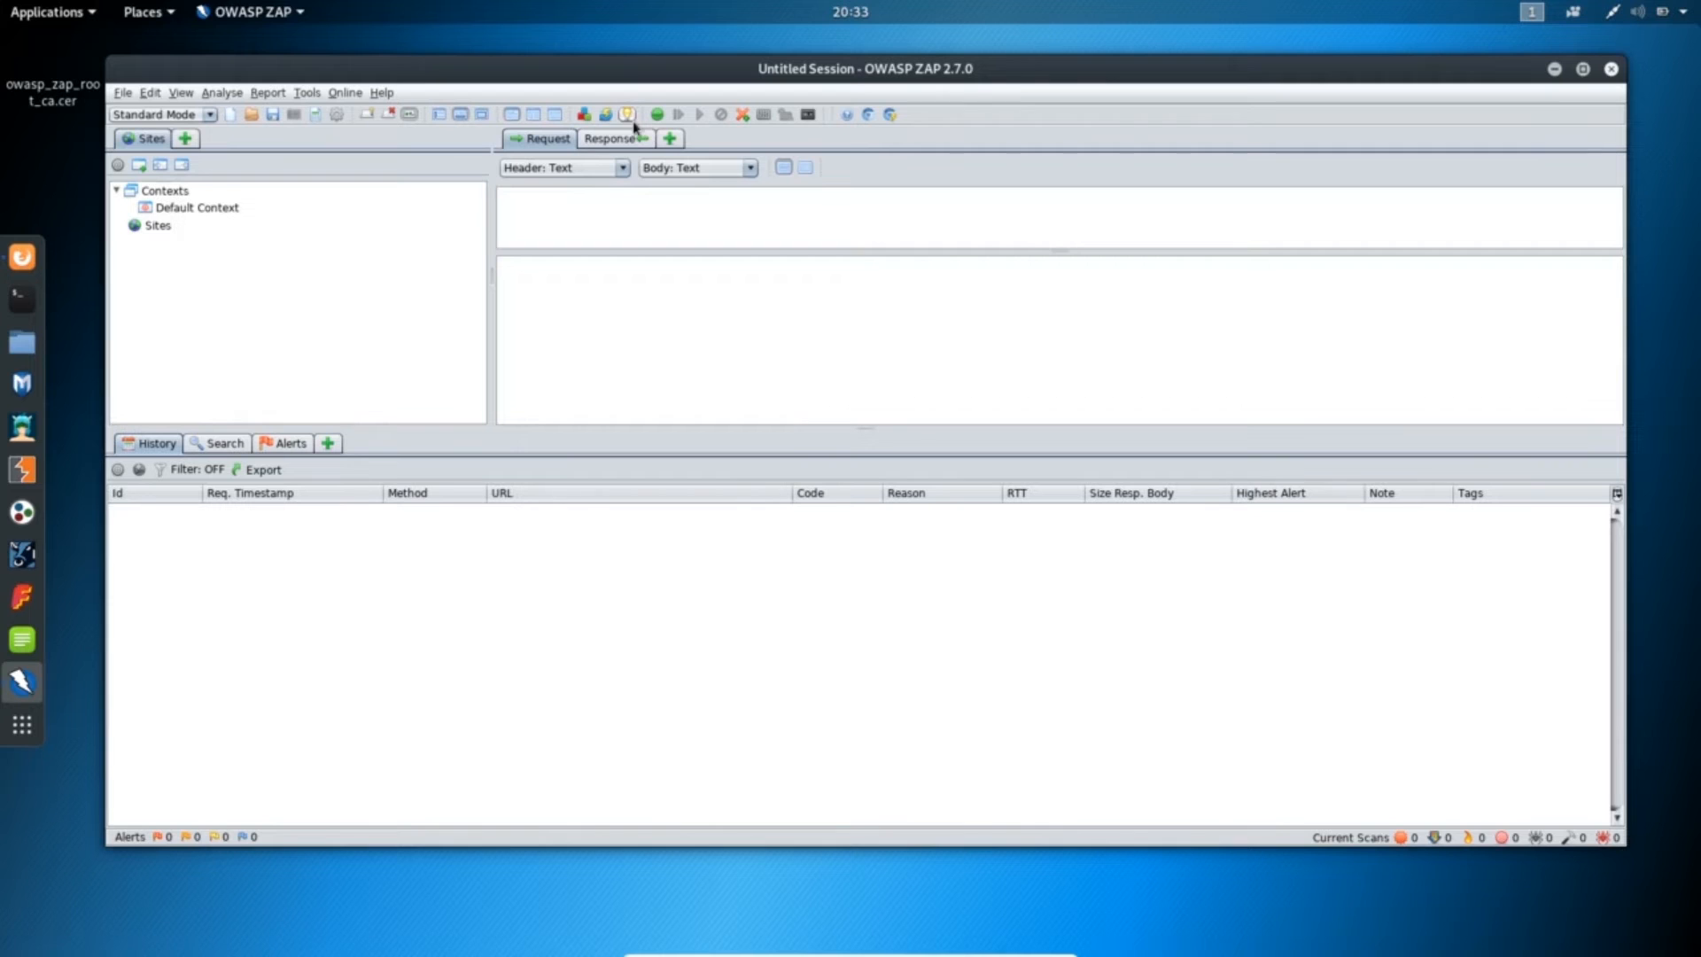
pyautogui.click(663, 120)
# - Switch to Firefox and open testphp.vulnweb.com in a new tab
pyautogui.click(23, 257)
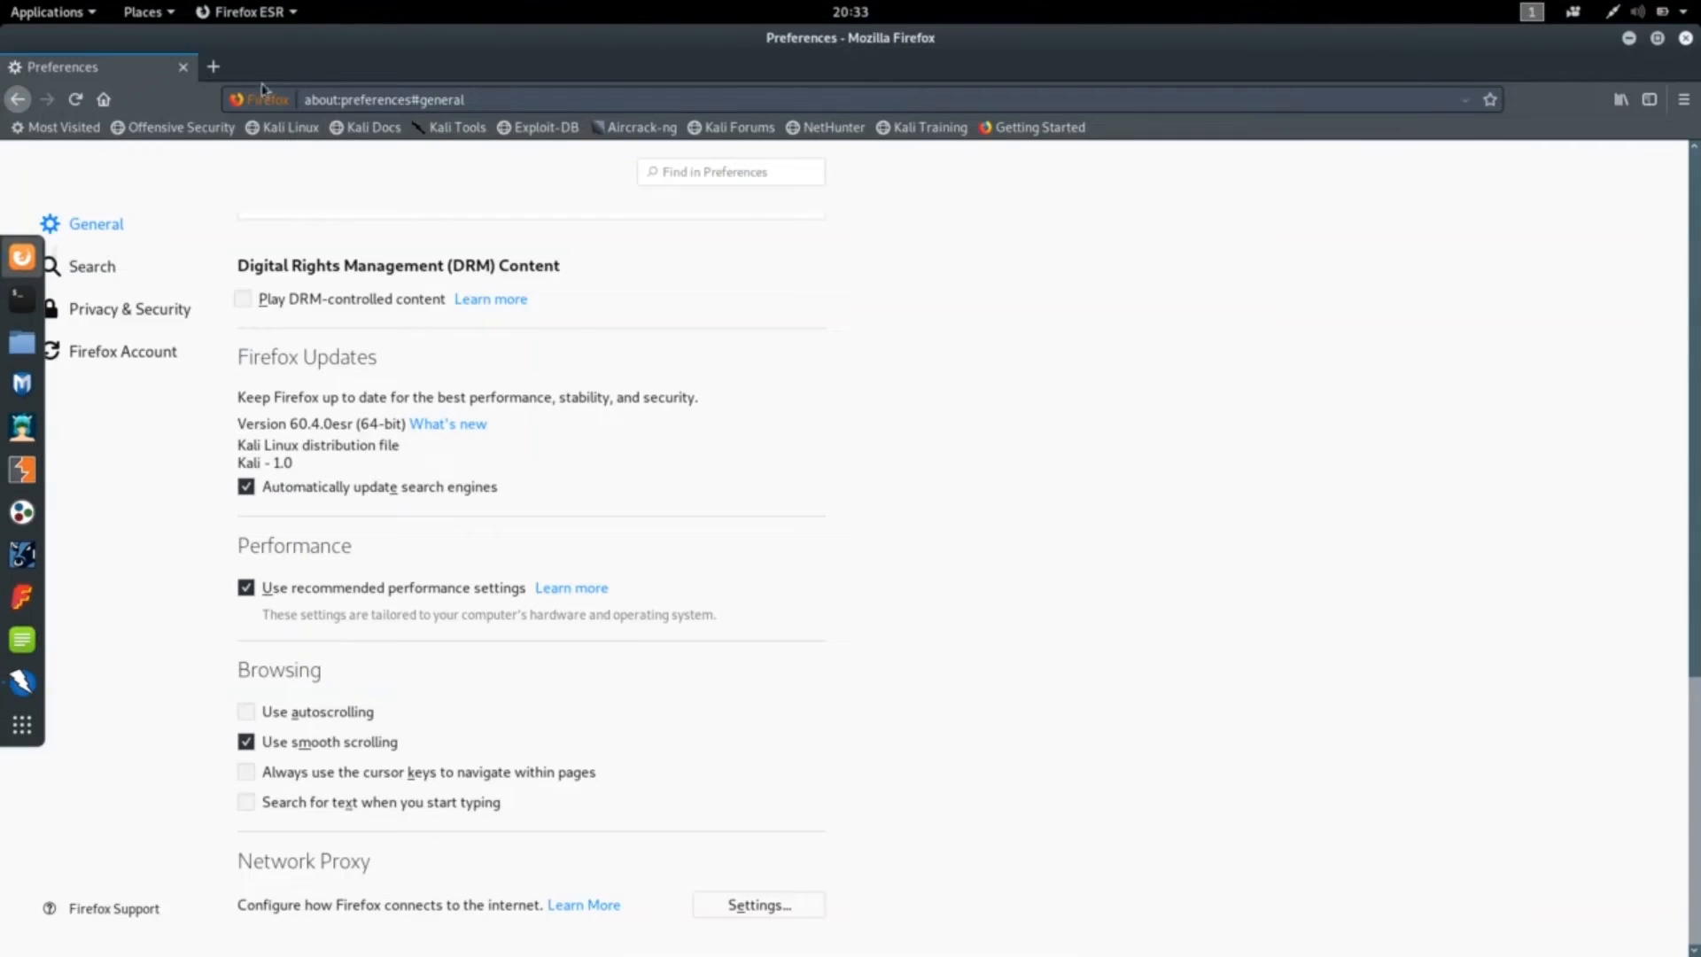
pyautogui.click(213, 66)
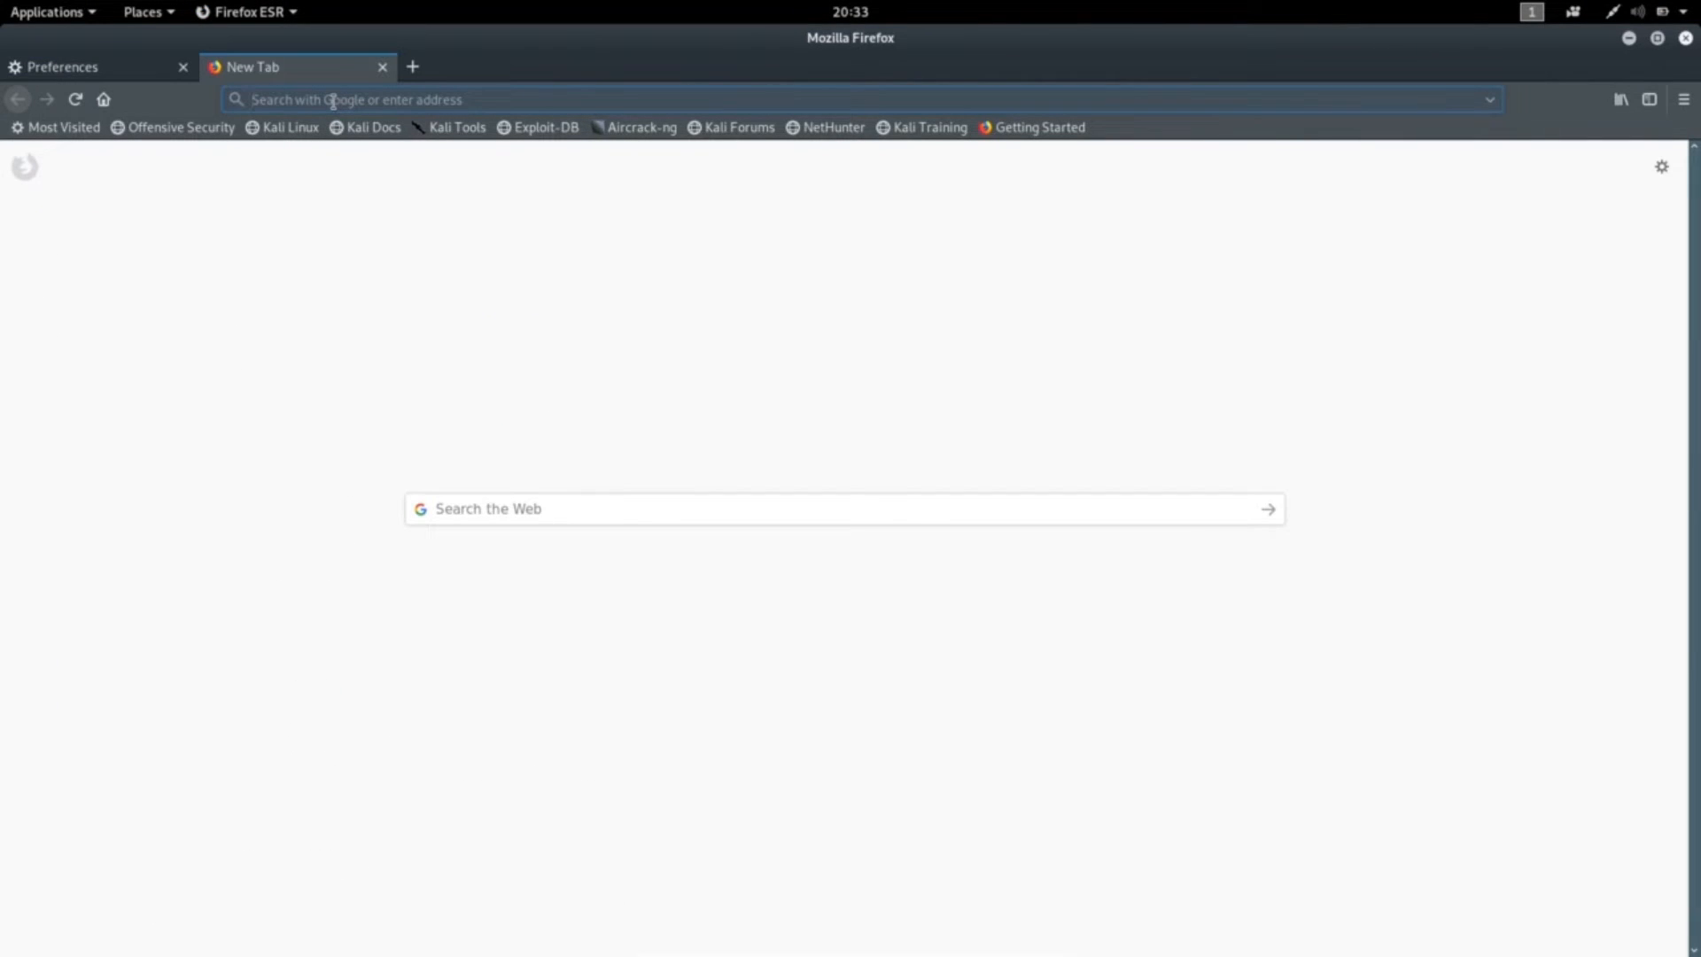
pyautogui.write('testphp.vulnweb.com/')
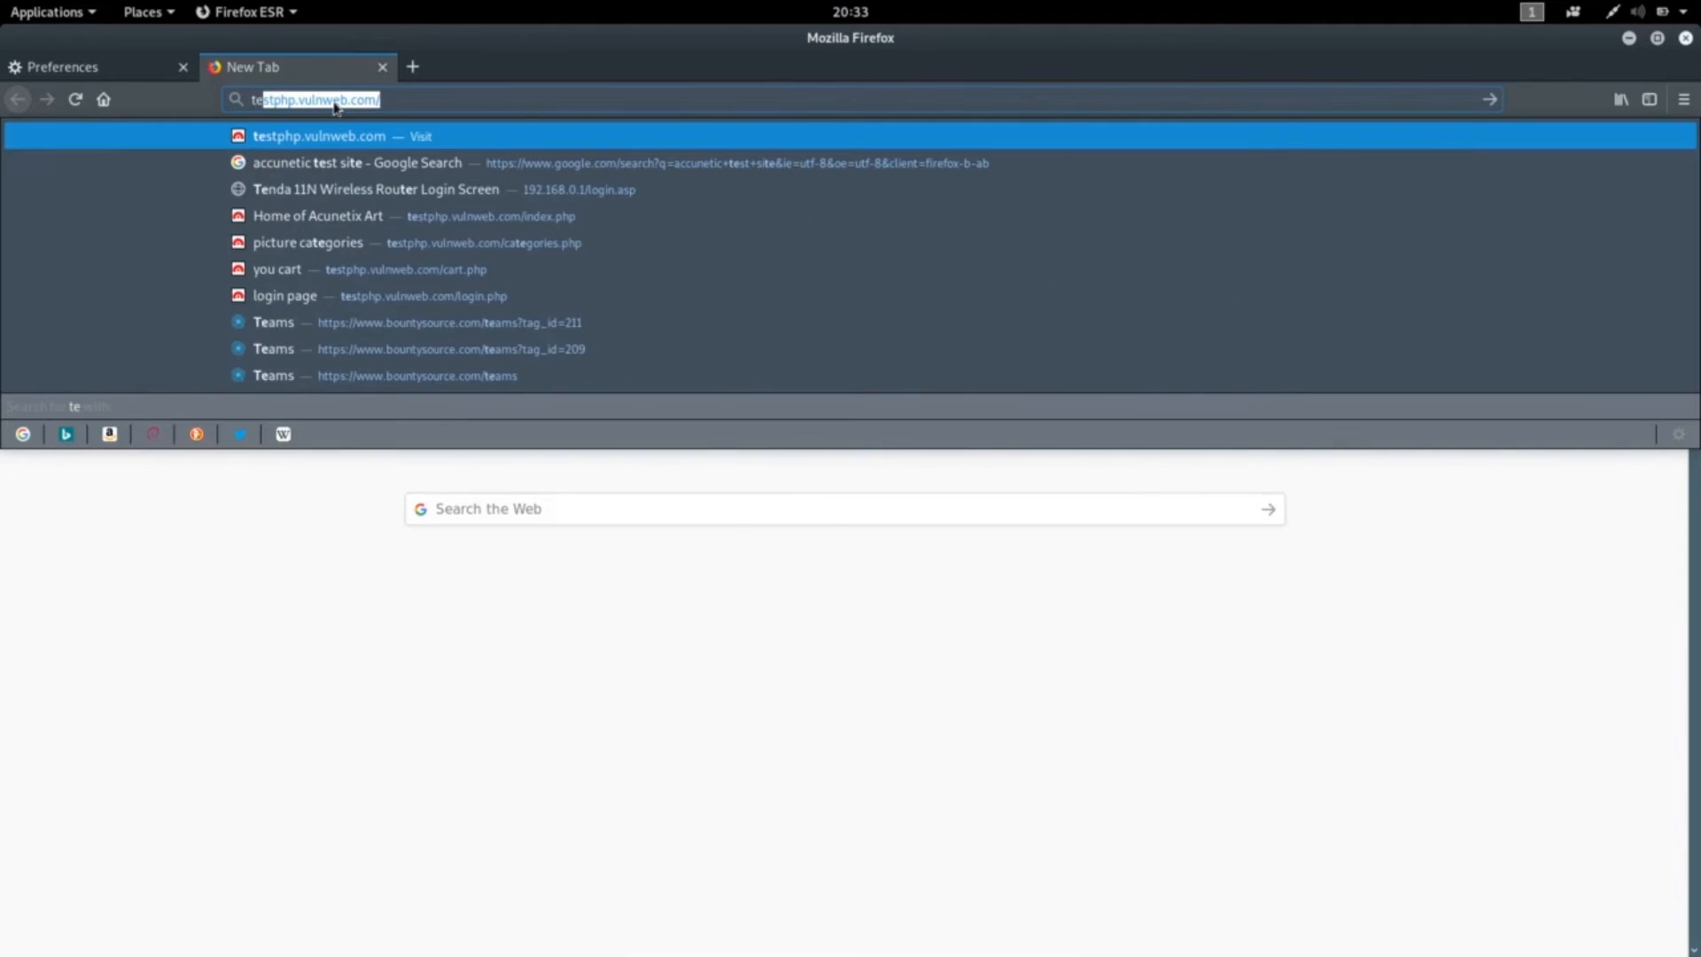
pyautogui.click(330, 144)
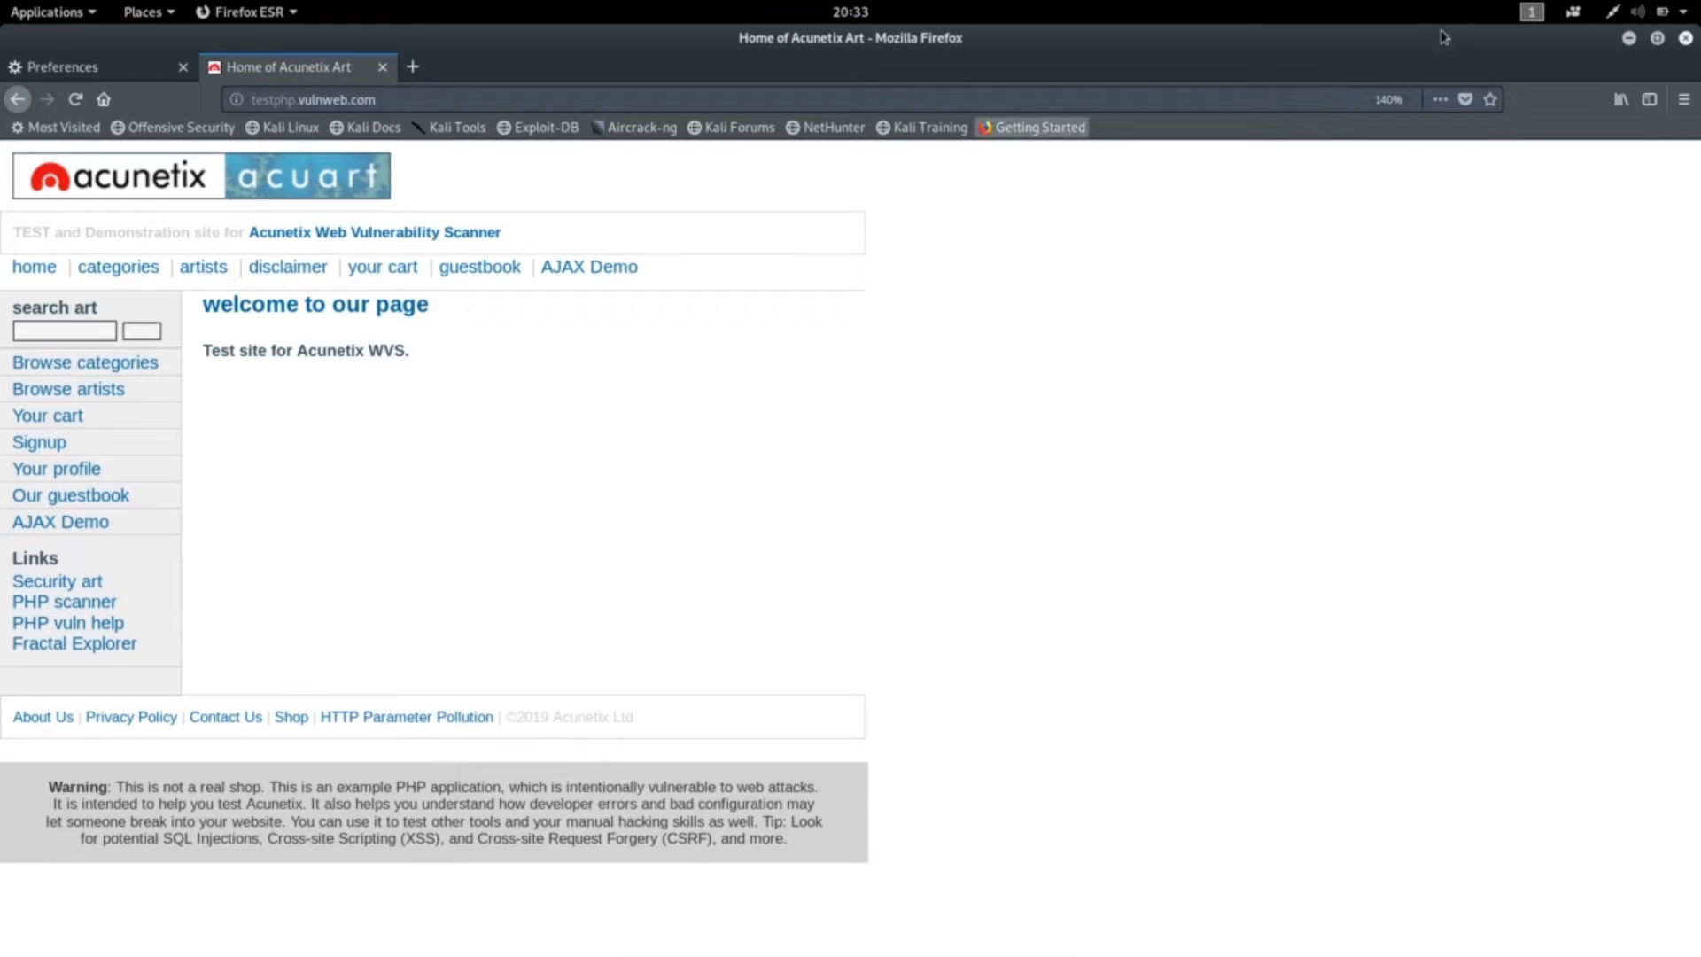
pyautogui.click(1628, 40)
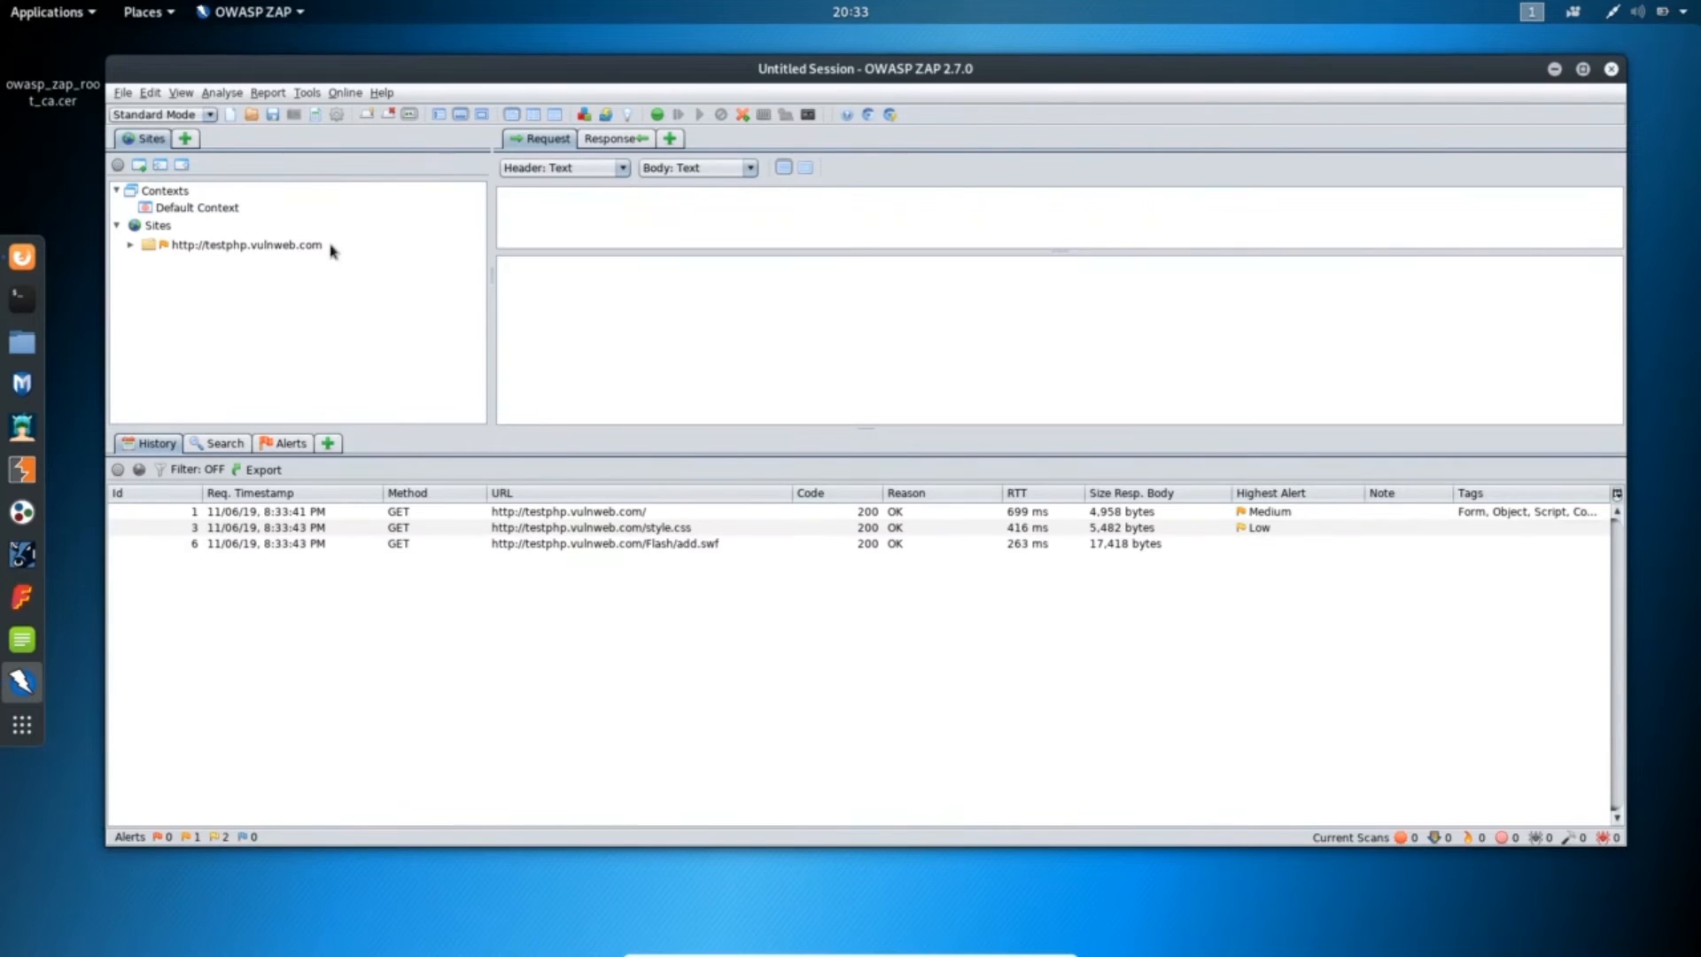
pyautogui.doubleClick(153, 246)
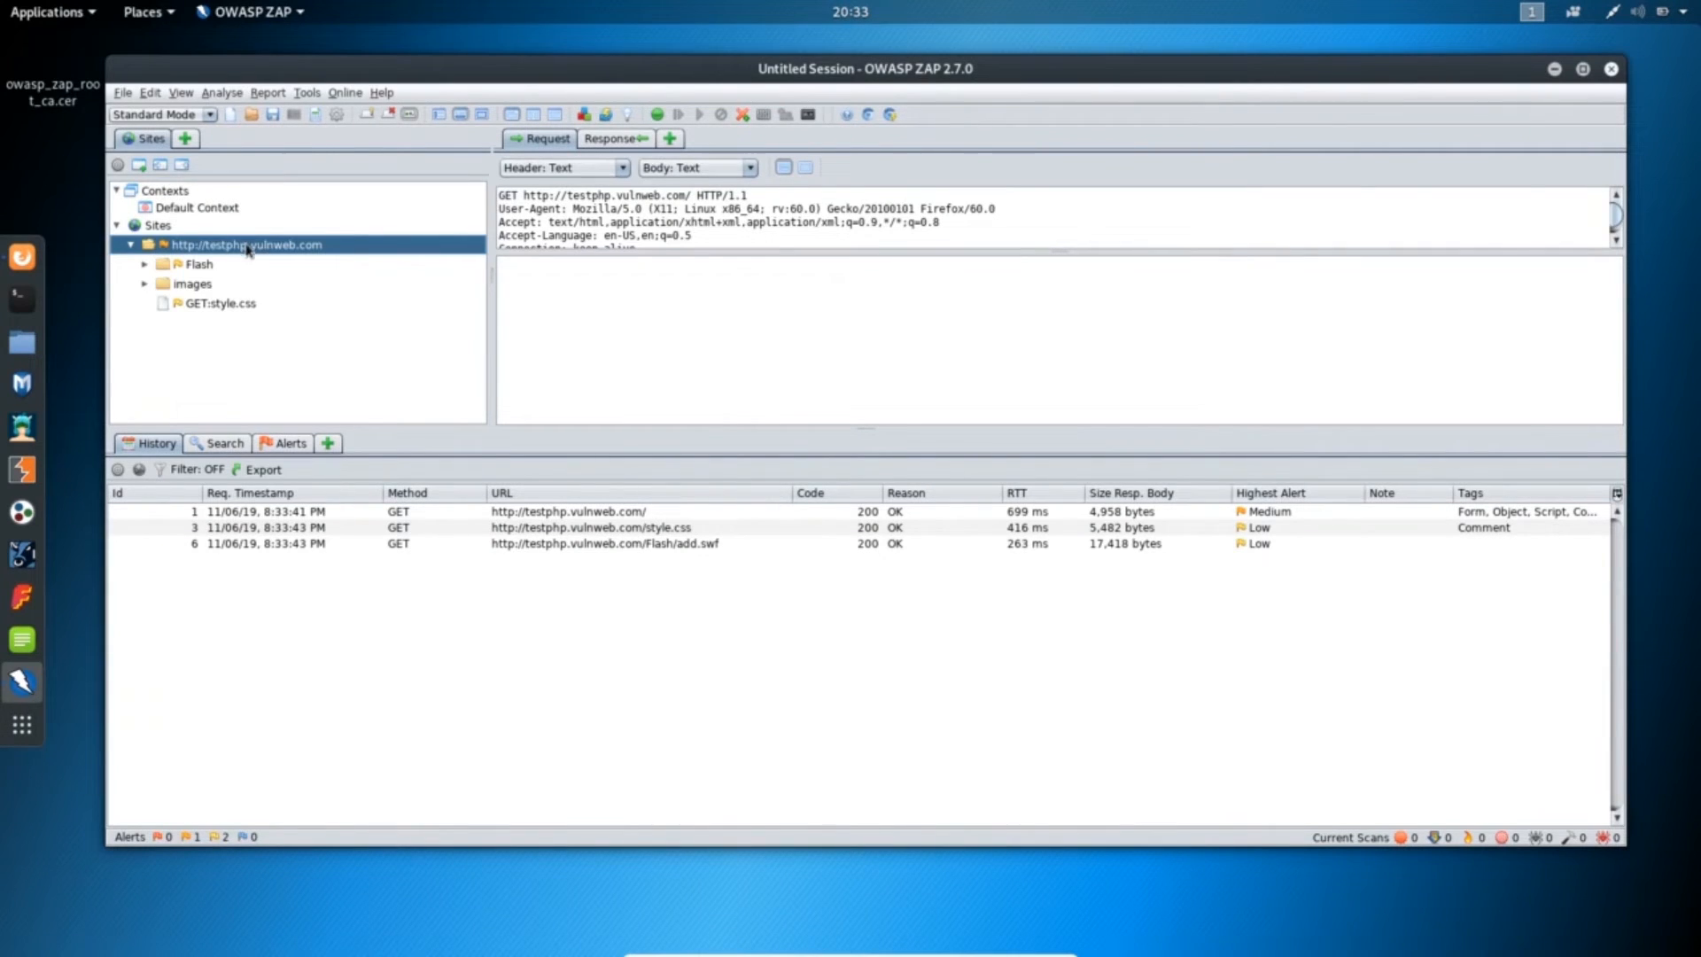
pyautogui.click(132, 246)
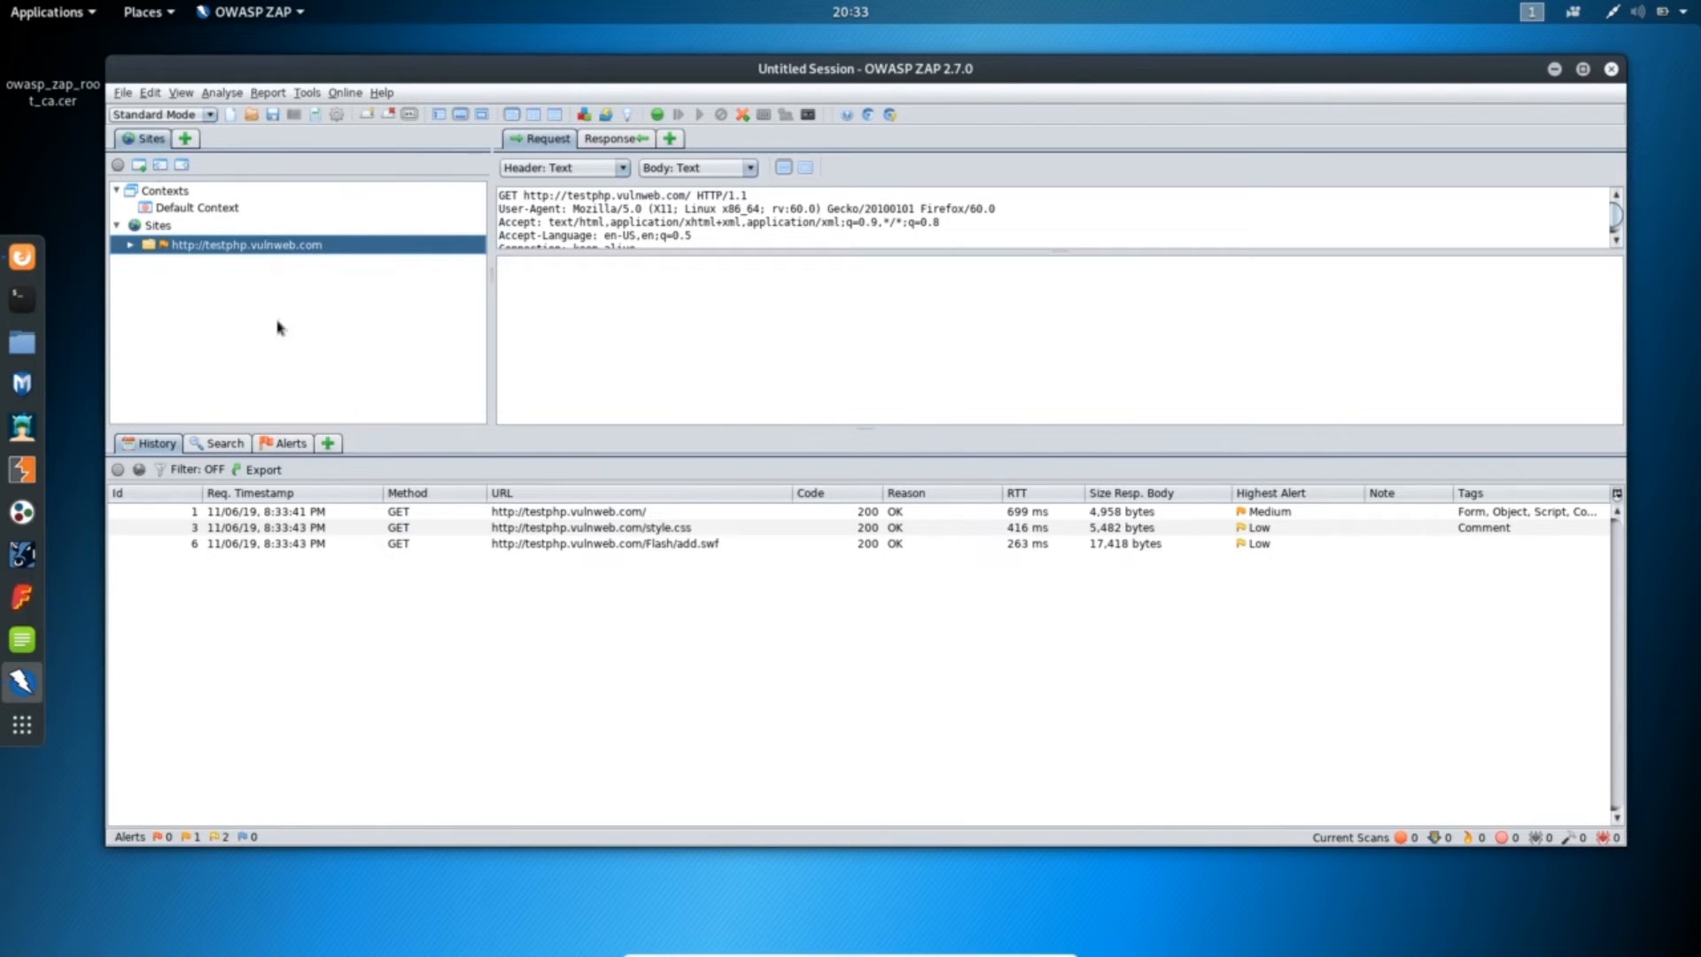
# - Enlarge the request header area slightly and turn on breaking for all requests and responses
pyautogui.click(656, 115)
pyautogui.click(657, 115)
pyautogui.moveTo(947, 246); pyautogui.dragTo(948, 274)
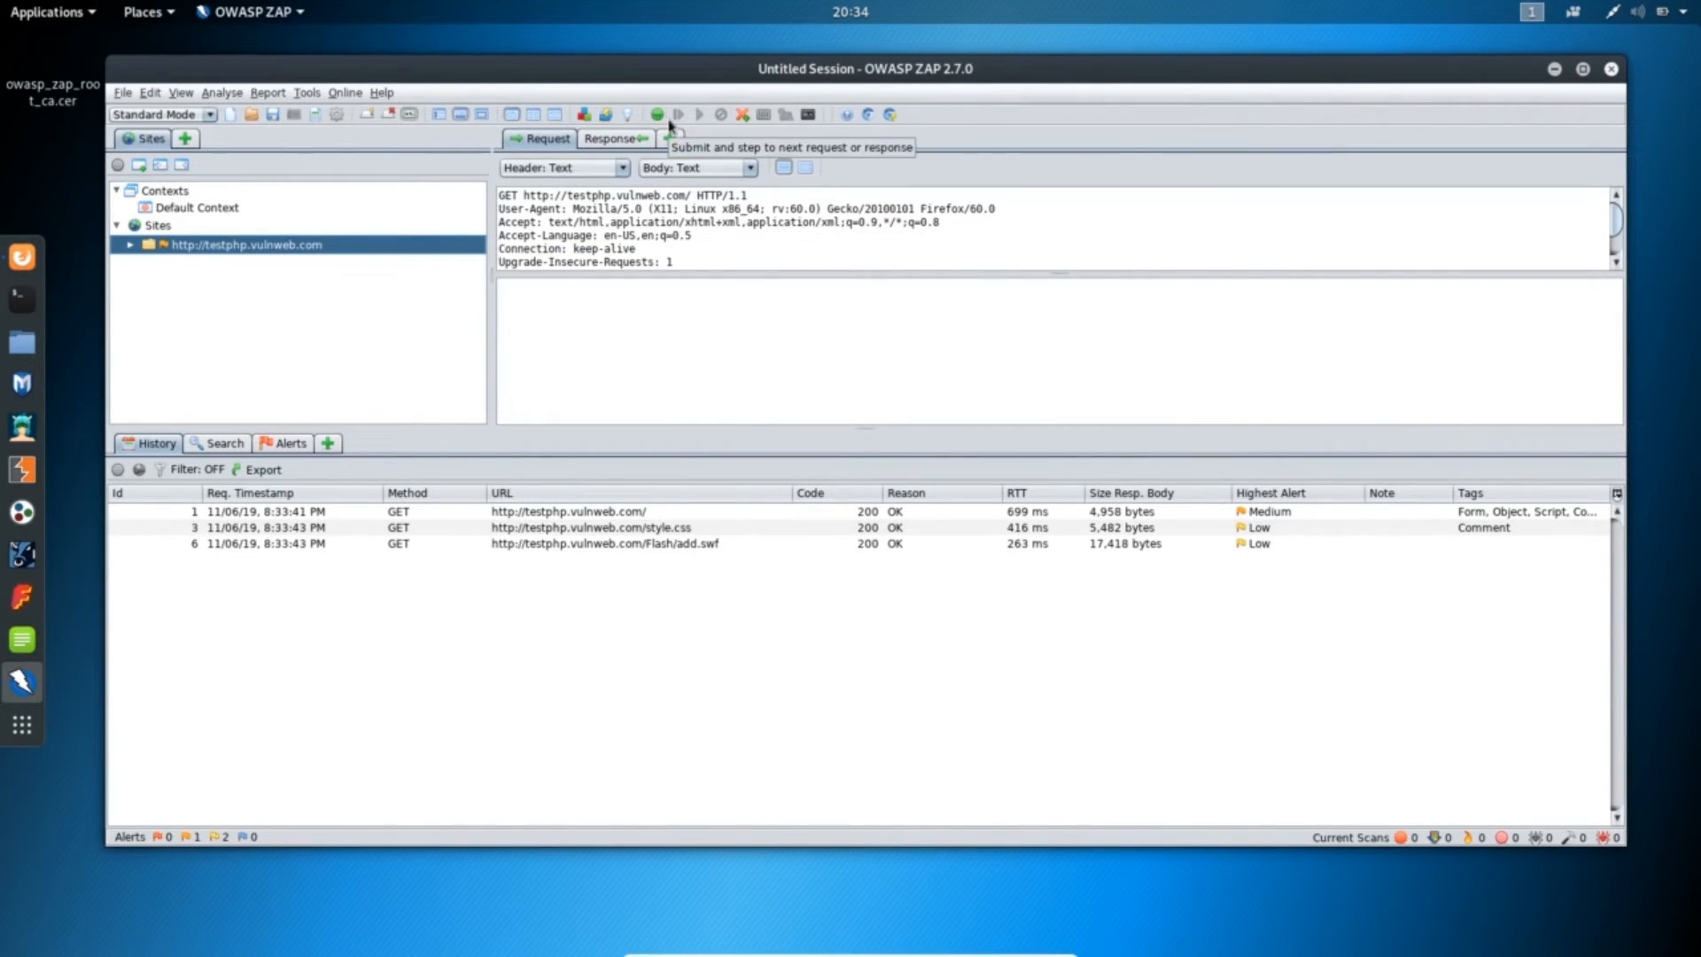
pyautogui.click(657, 116)
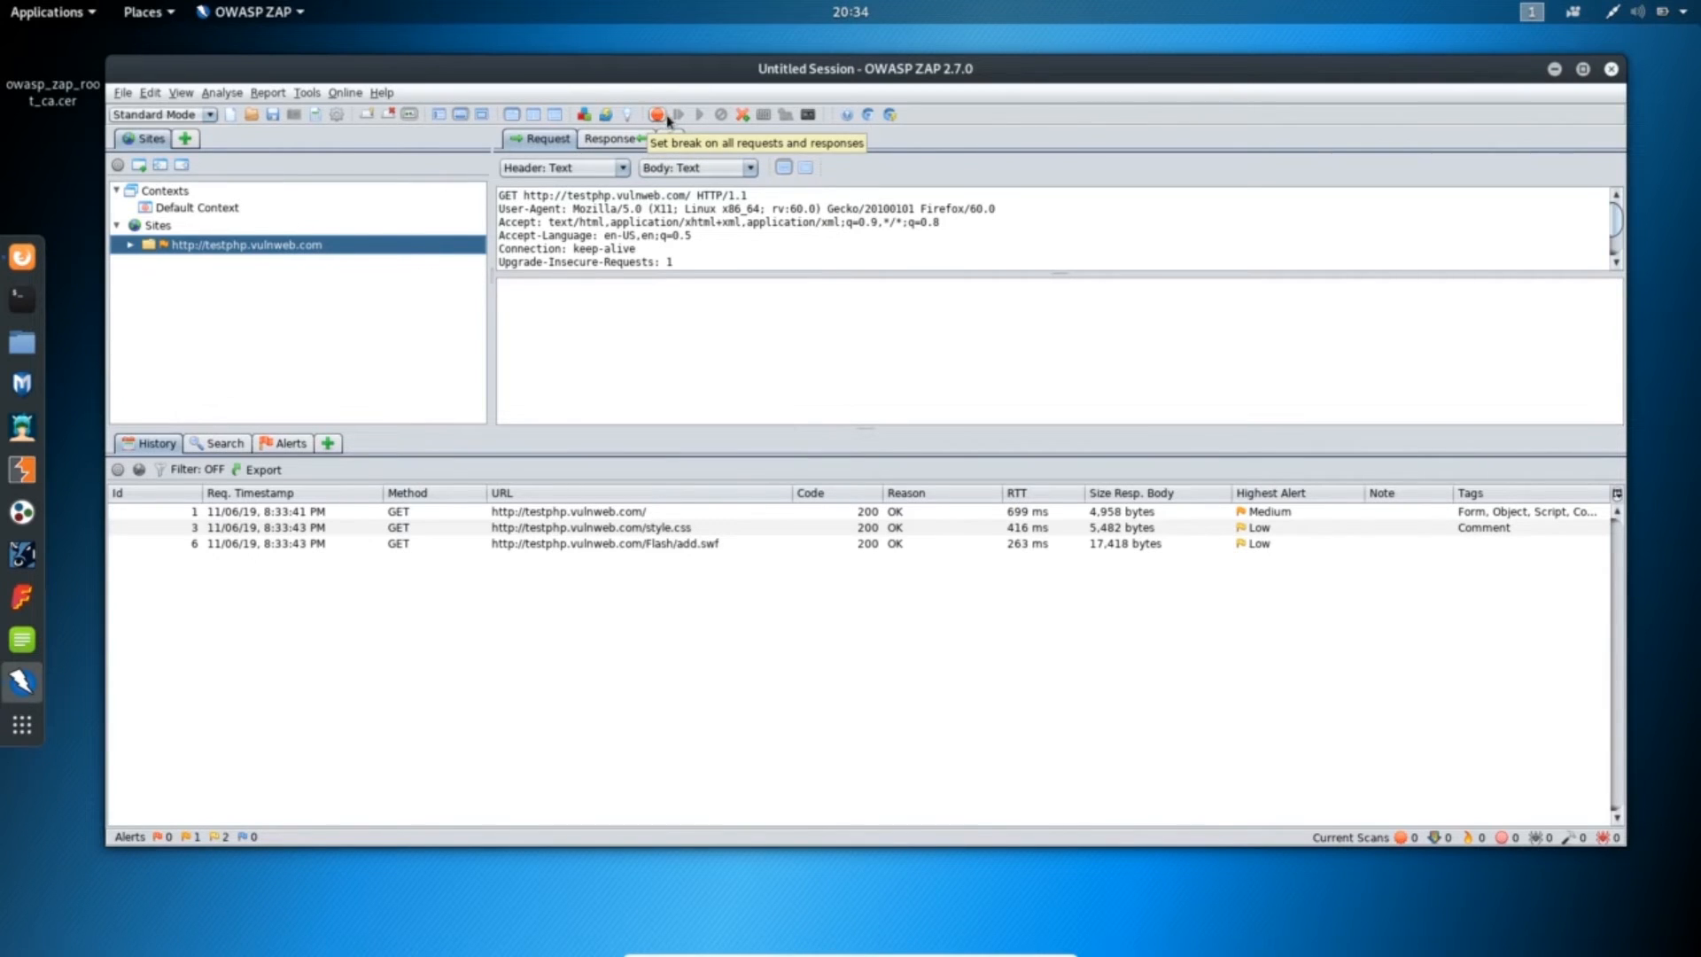
pyautogui.click(660, 119)
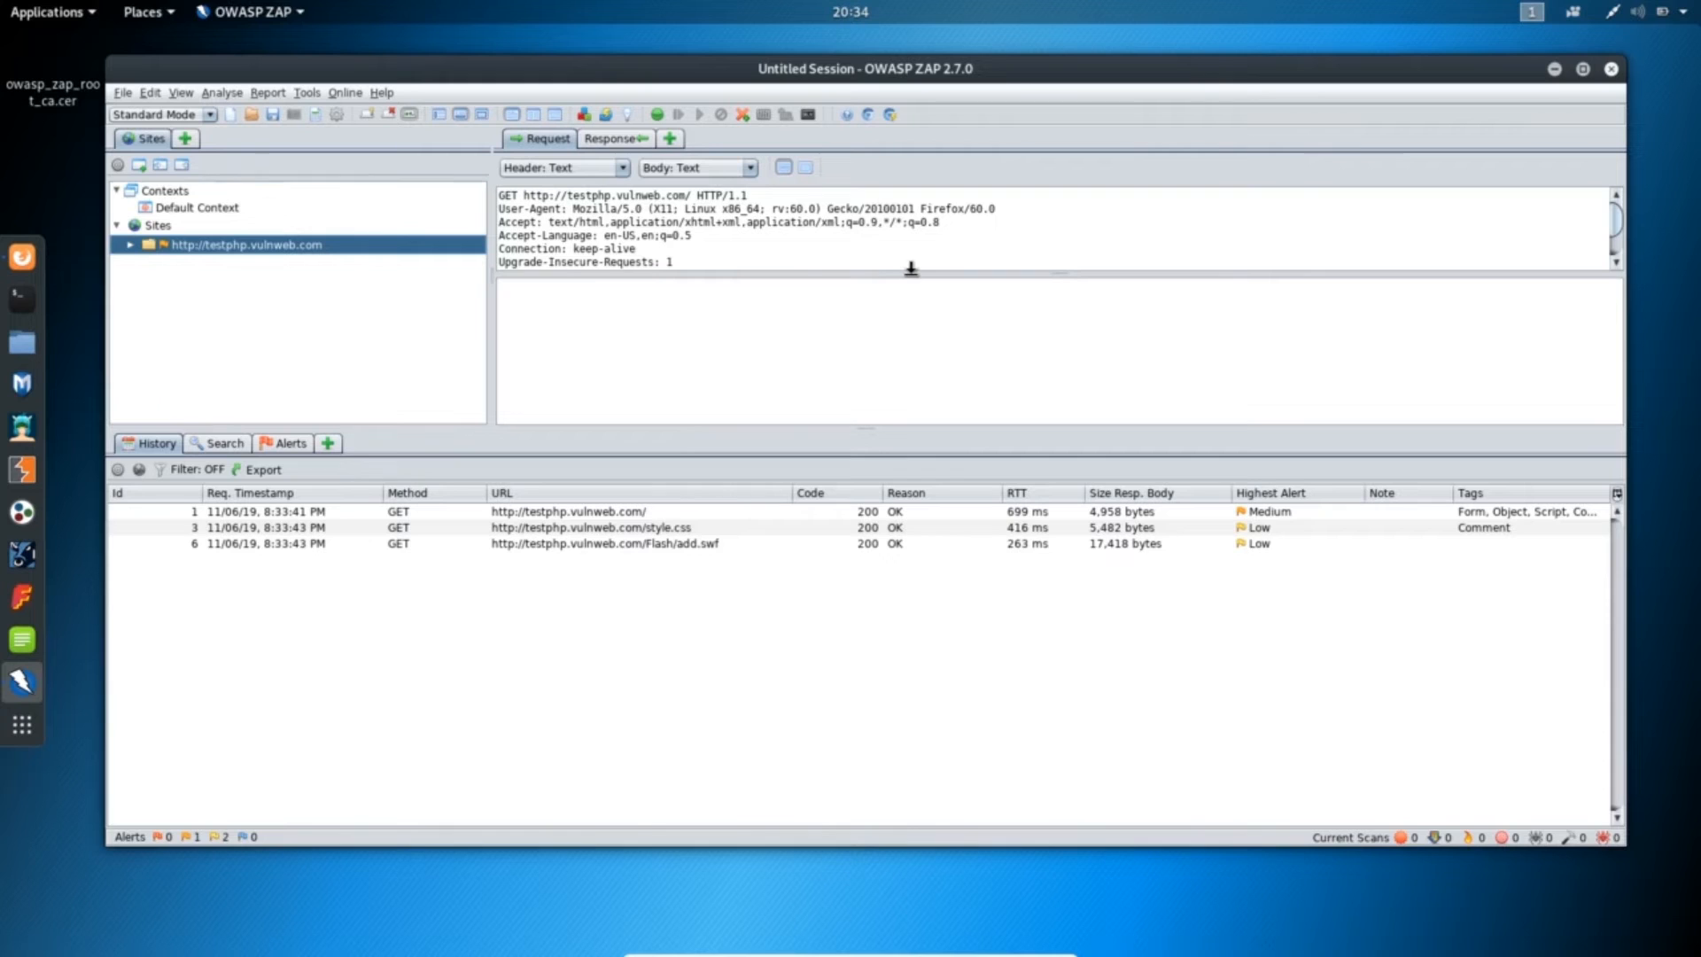
pyautogui.click(658, 119)
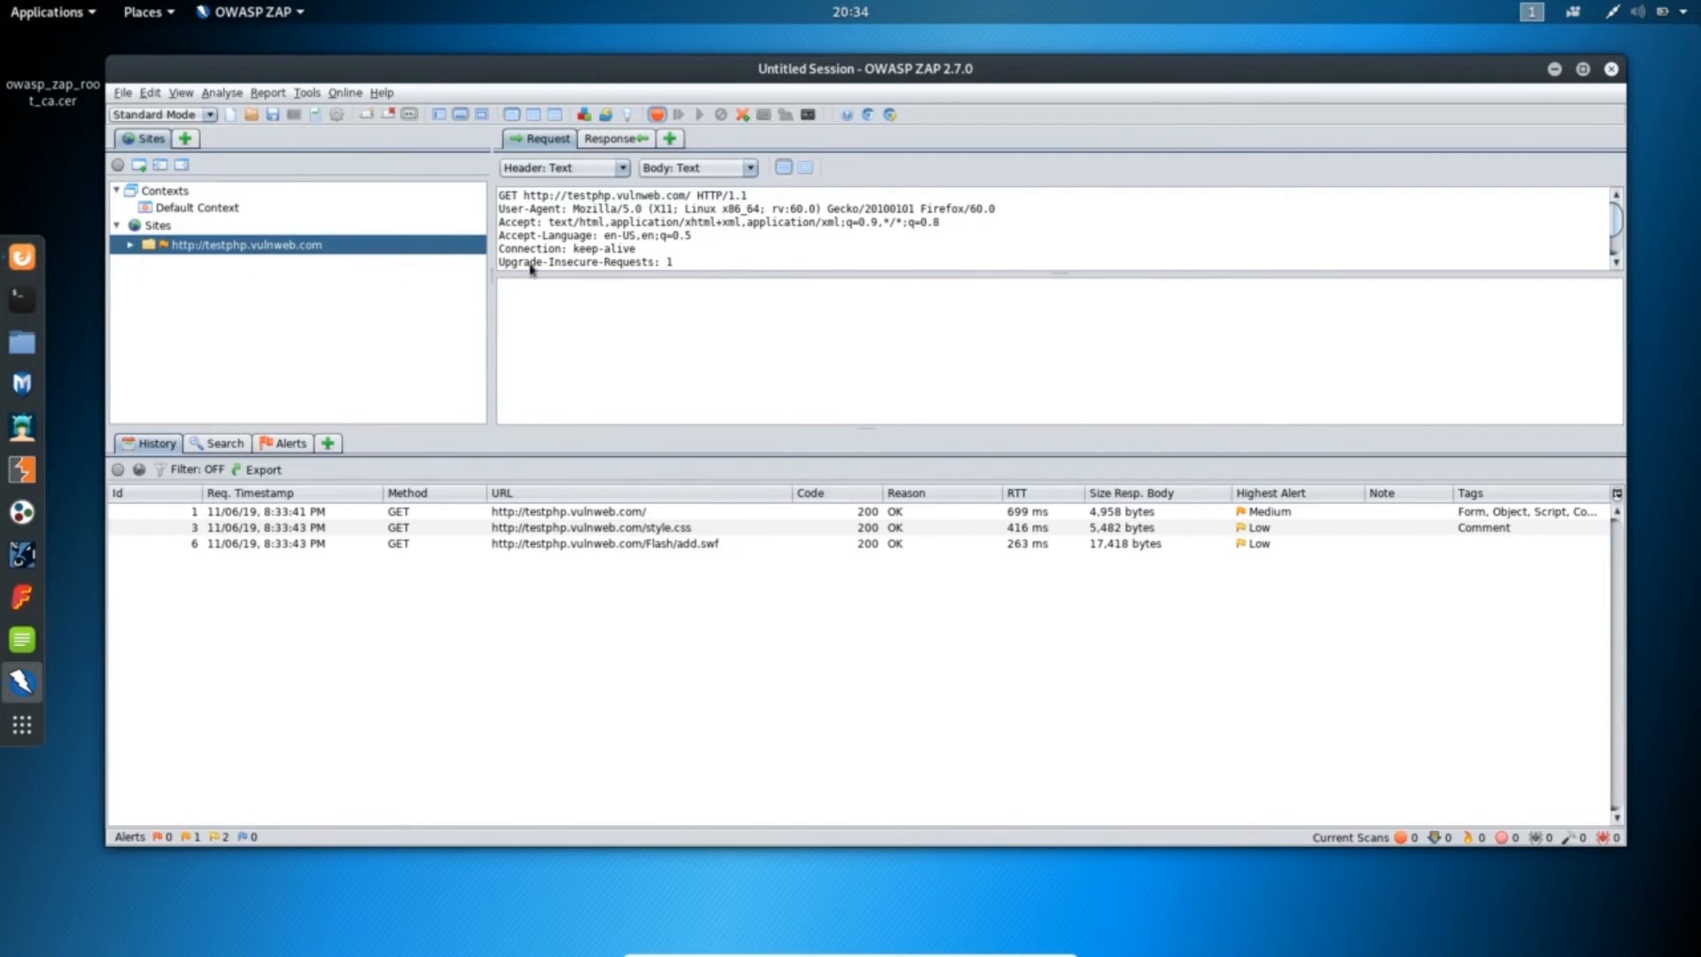
# - Switch to Firefox and submit an art search for "hello" on the test site
pyautogui.click(22, 259)
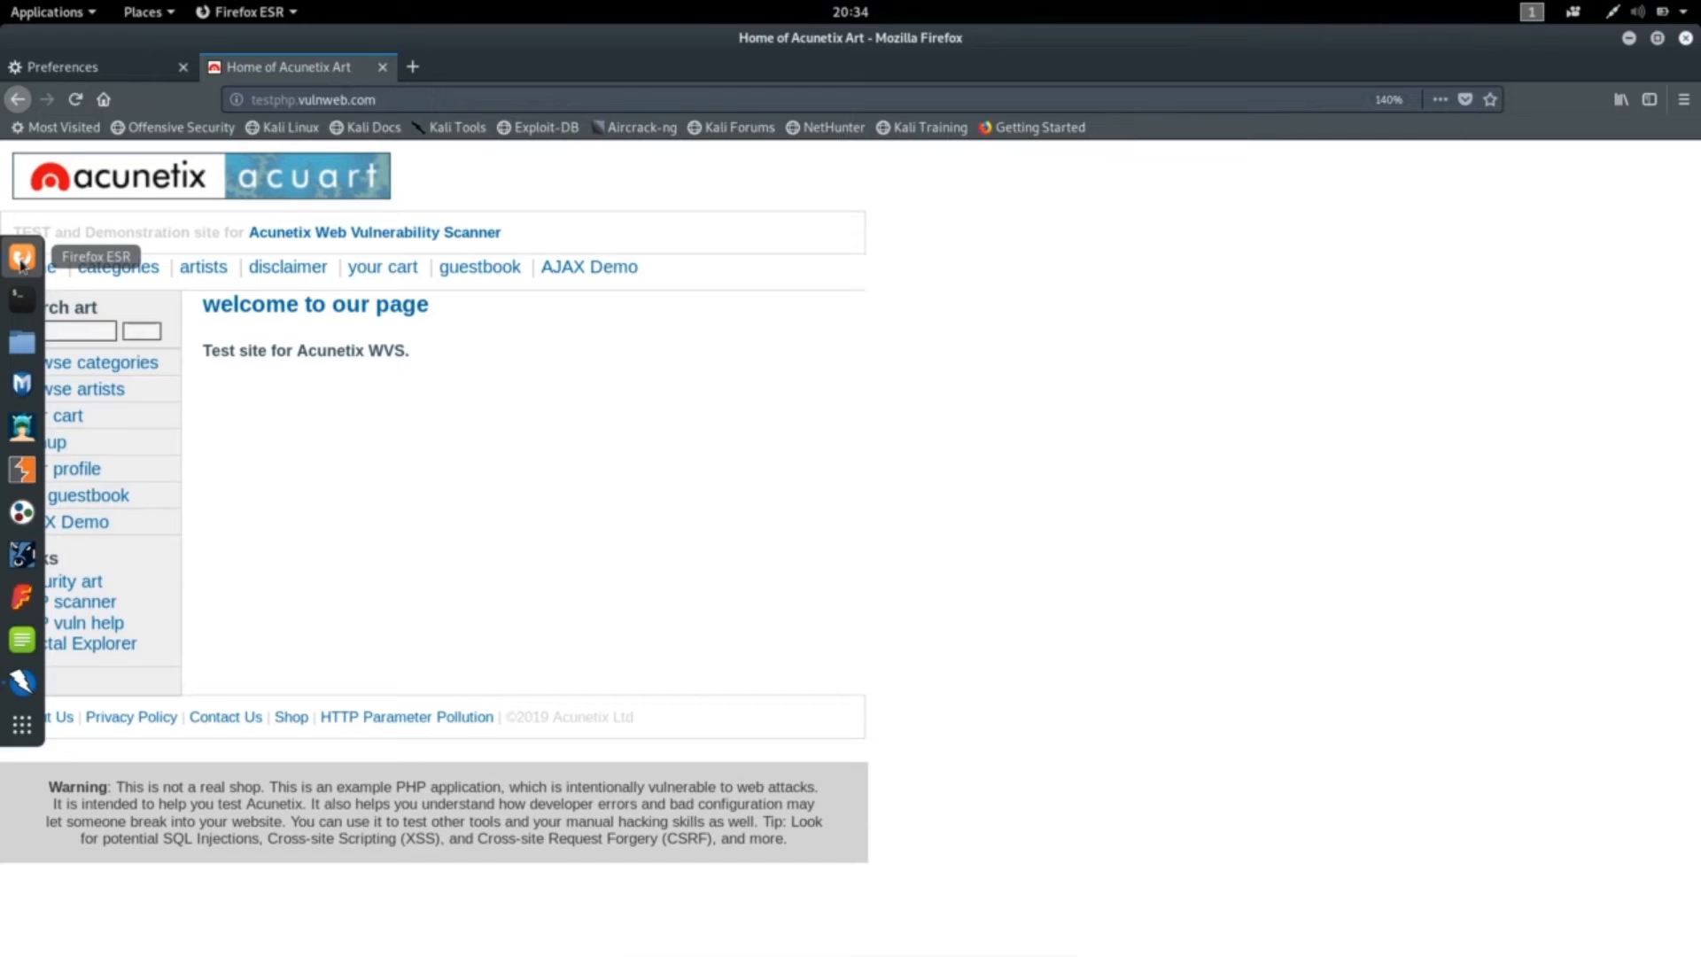
pyautogui.click(69, 329)
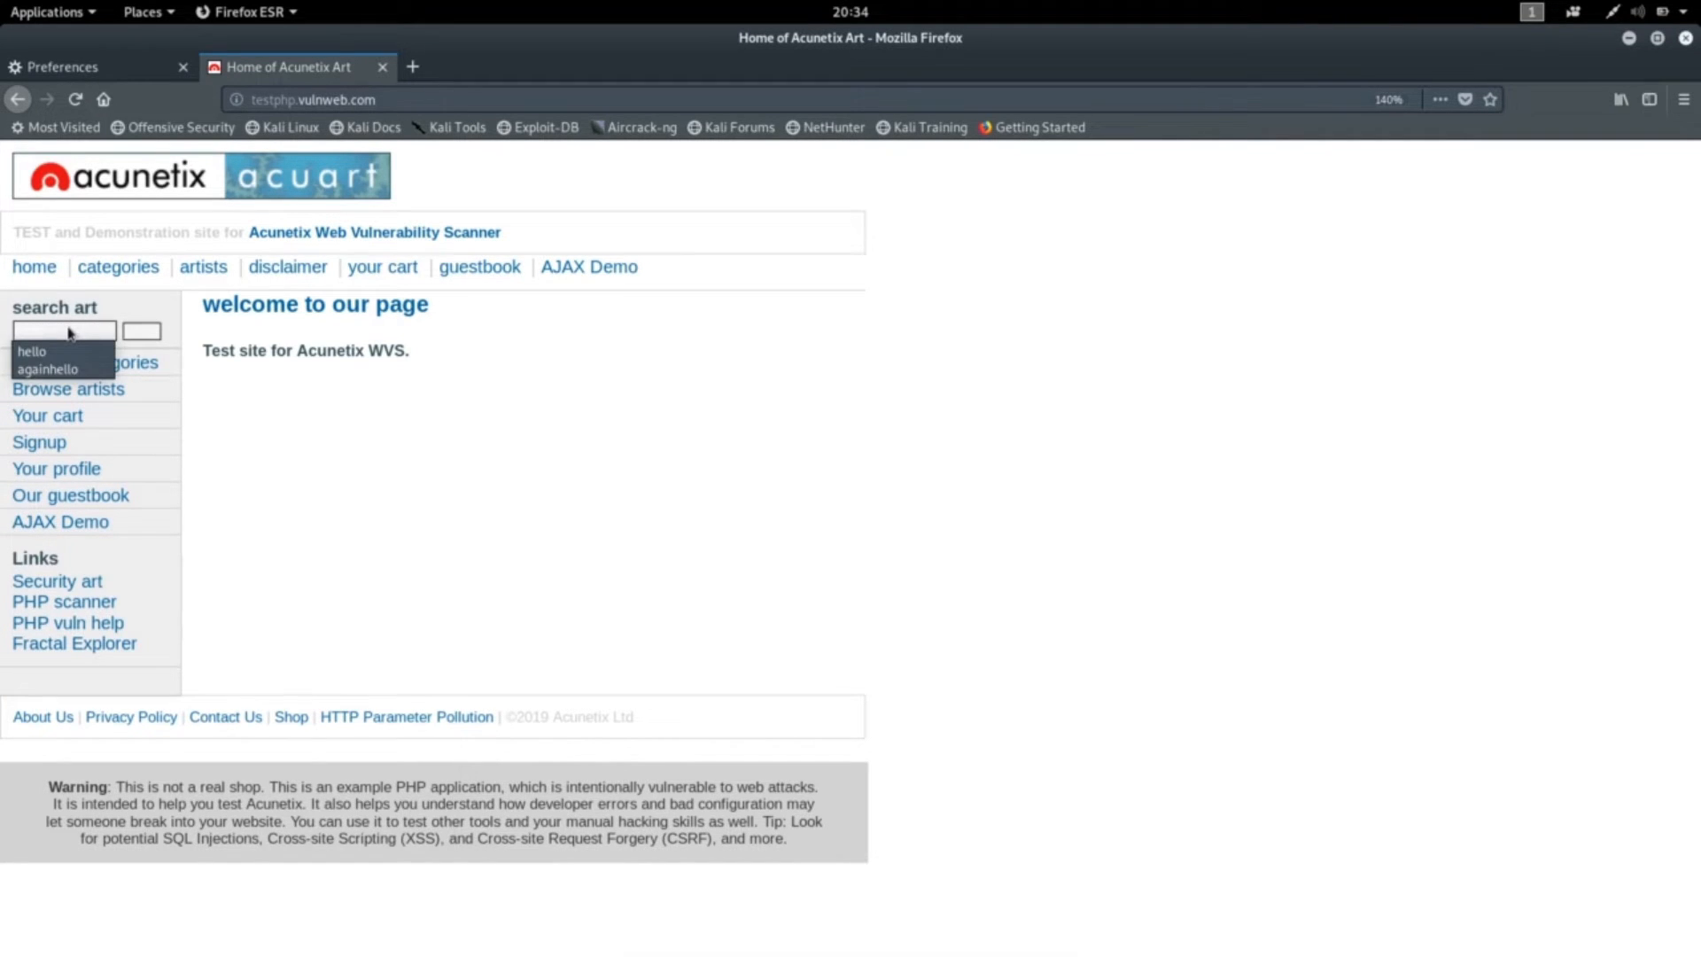
pyautogui.click(57, 346)
pyautogui.moveTo(69, 330); pyautogui.dragTo(13, 338)
pyautogui.press('BackSpace')
pyautogui.click(144, 334)
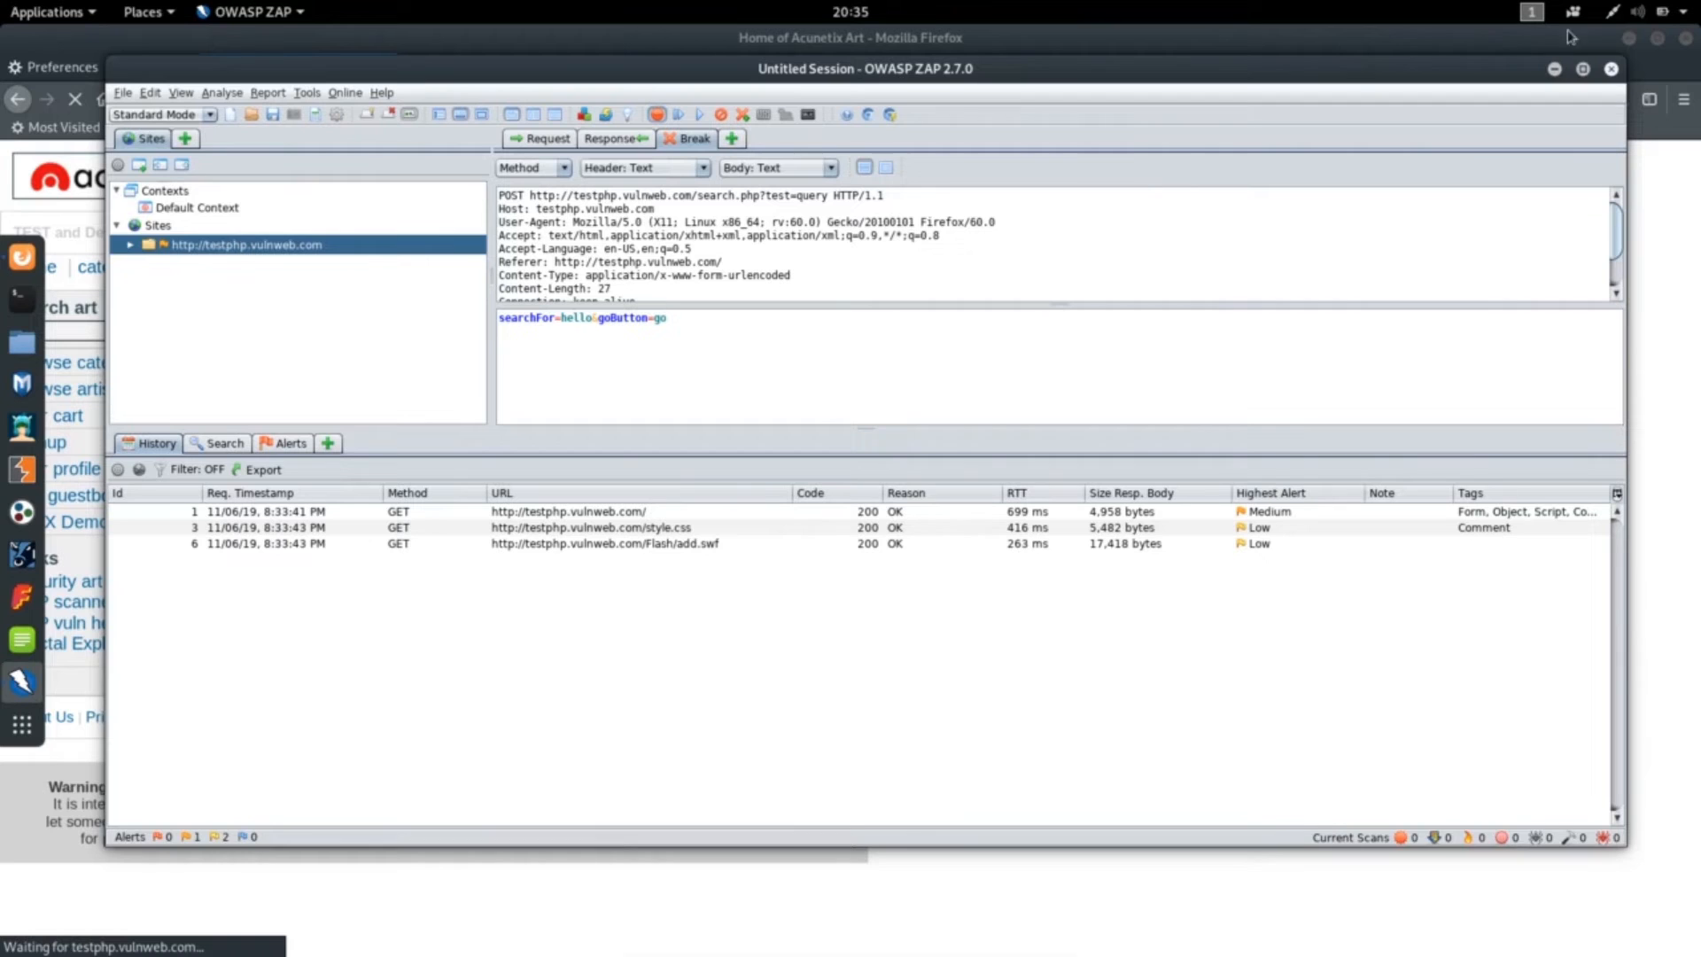
# - Return to OWASP ZAP and examine the intercepted POST request's header and body in split and combined views
pyautogui.click(1628, 40)
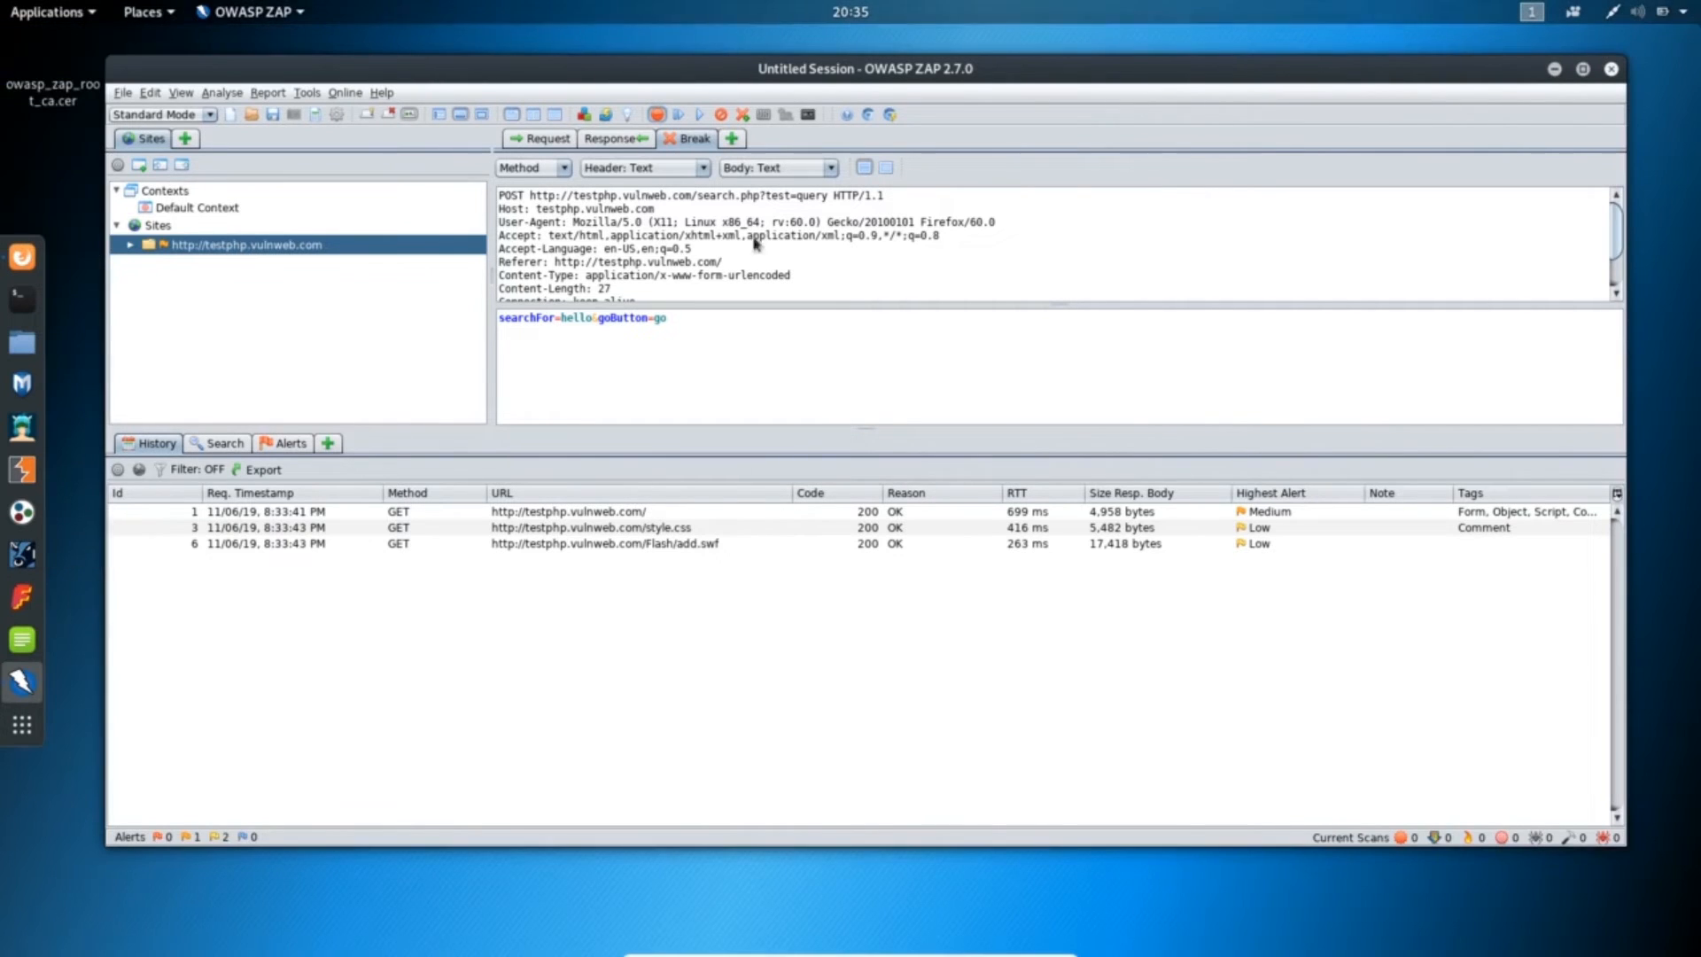
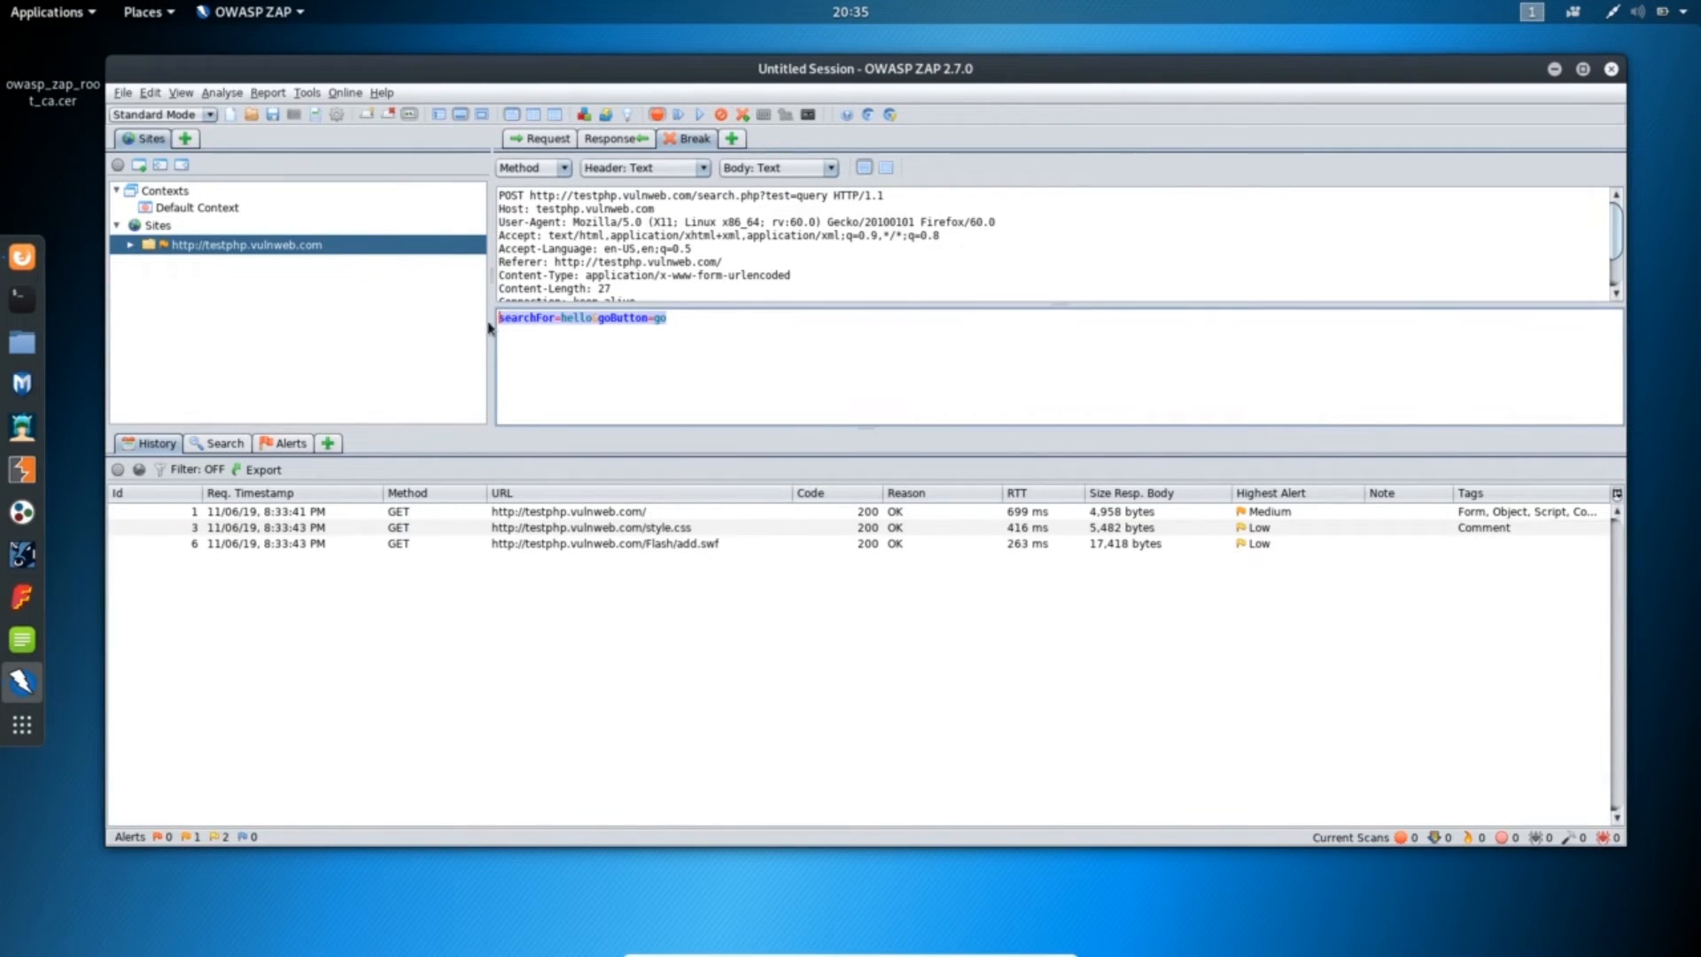
pyautogui.click(663, 323)
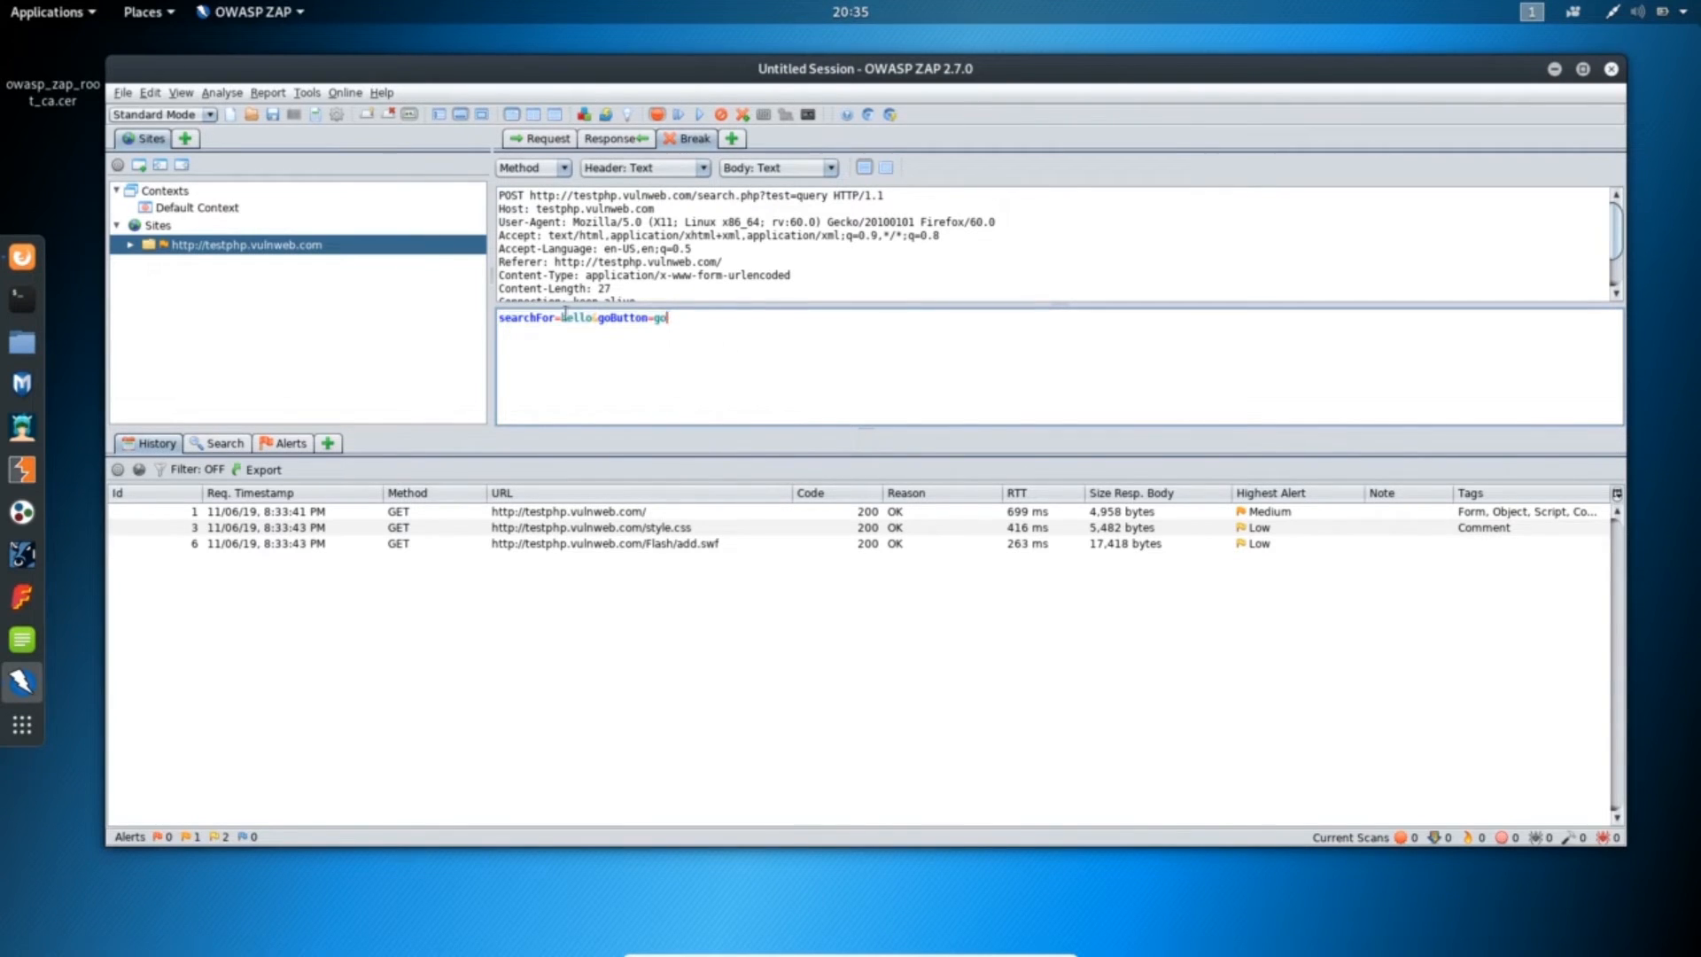
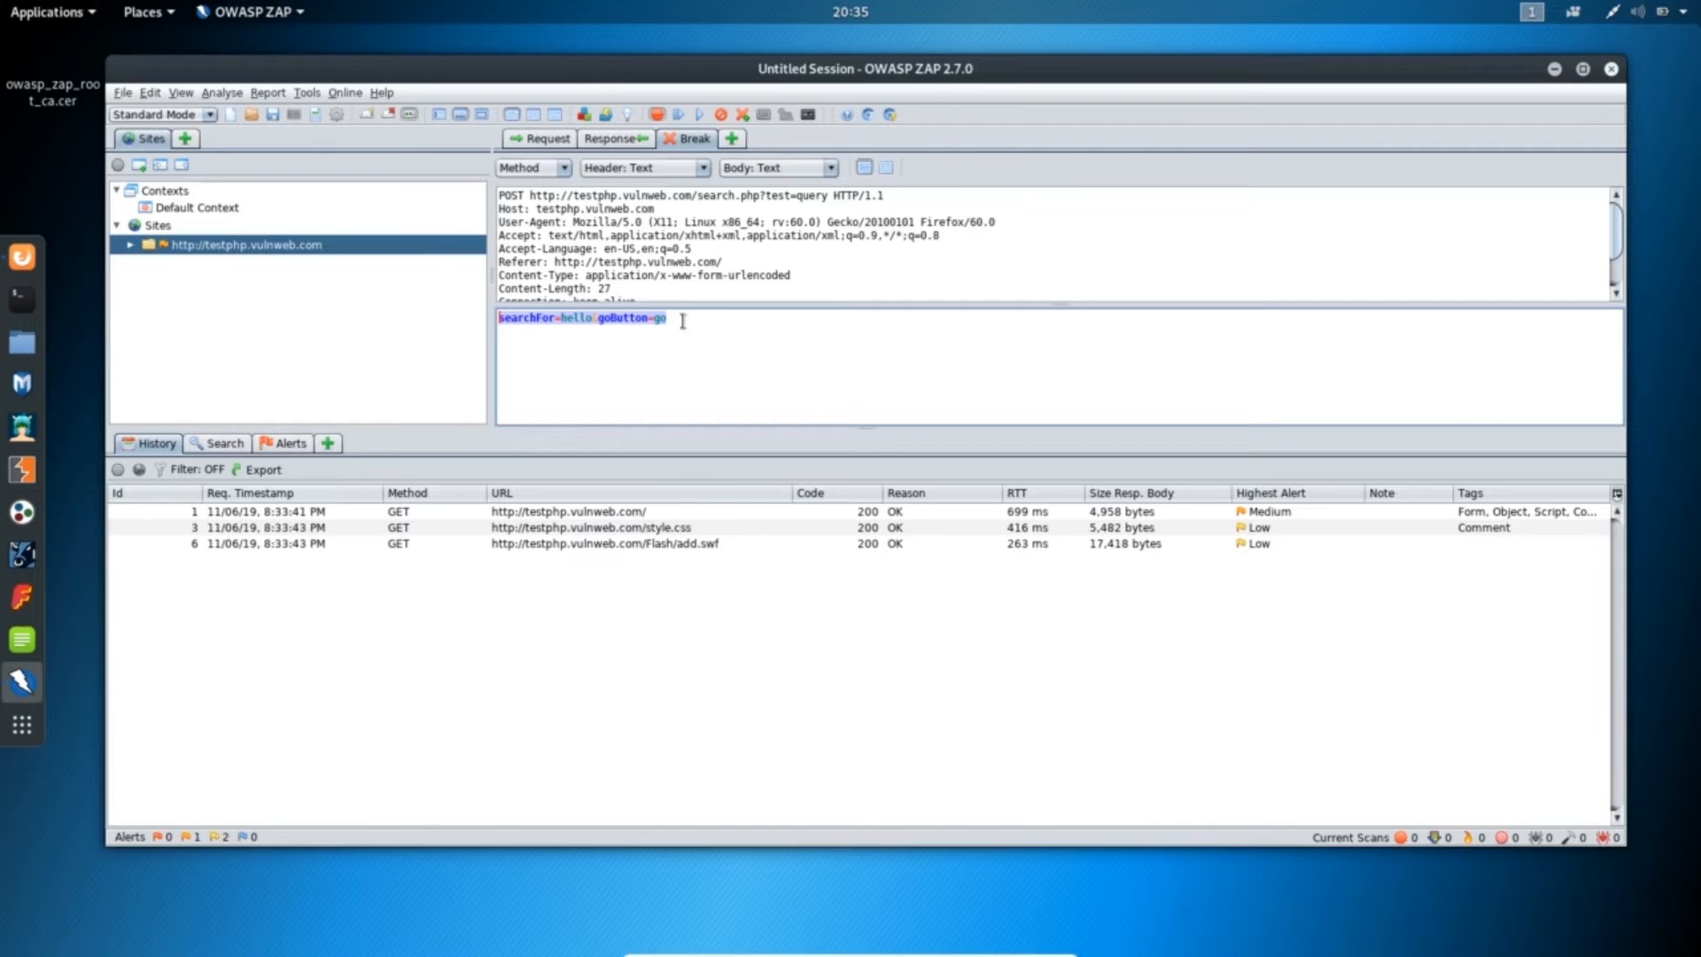
pyautogui.moveTo(530, 194); pyautogui.dragTo(499, 198)
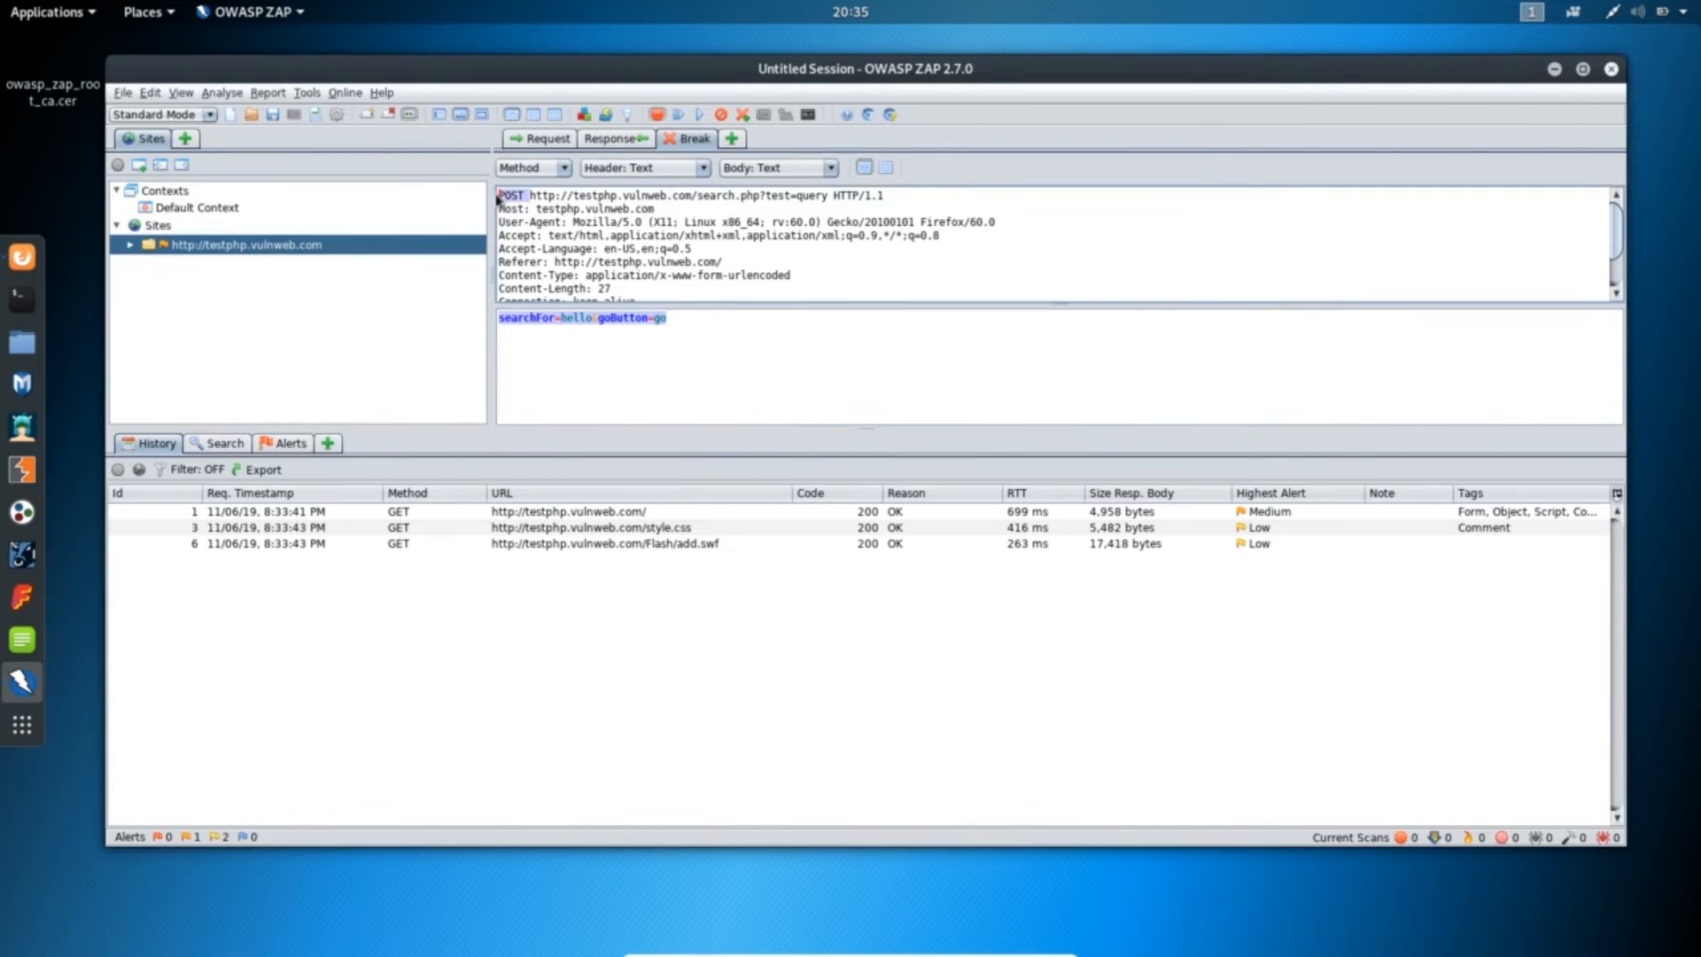
pyautogui.click(700, 337)
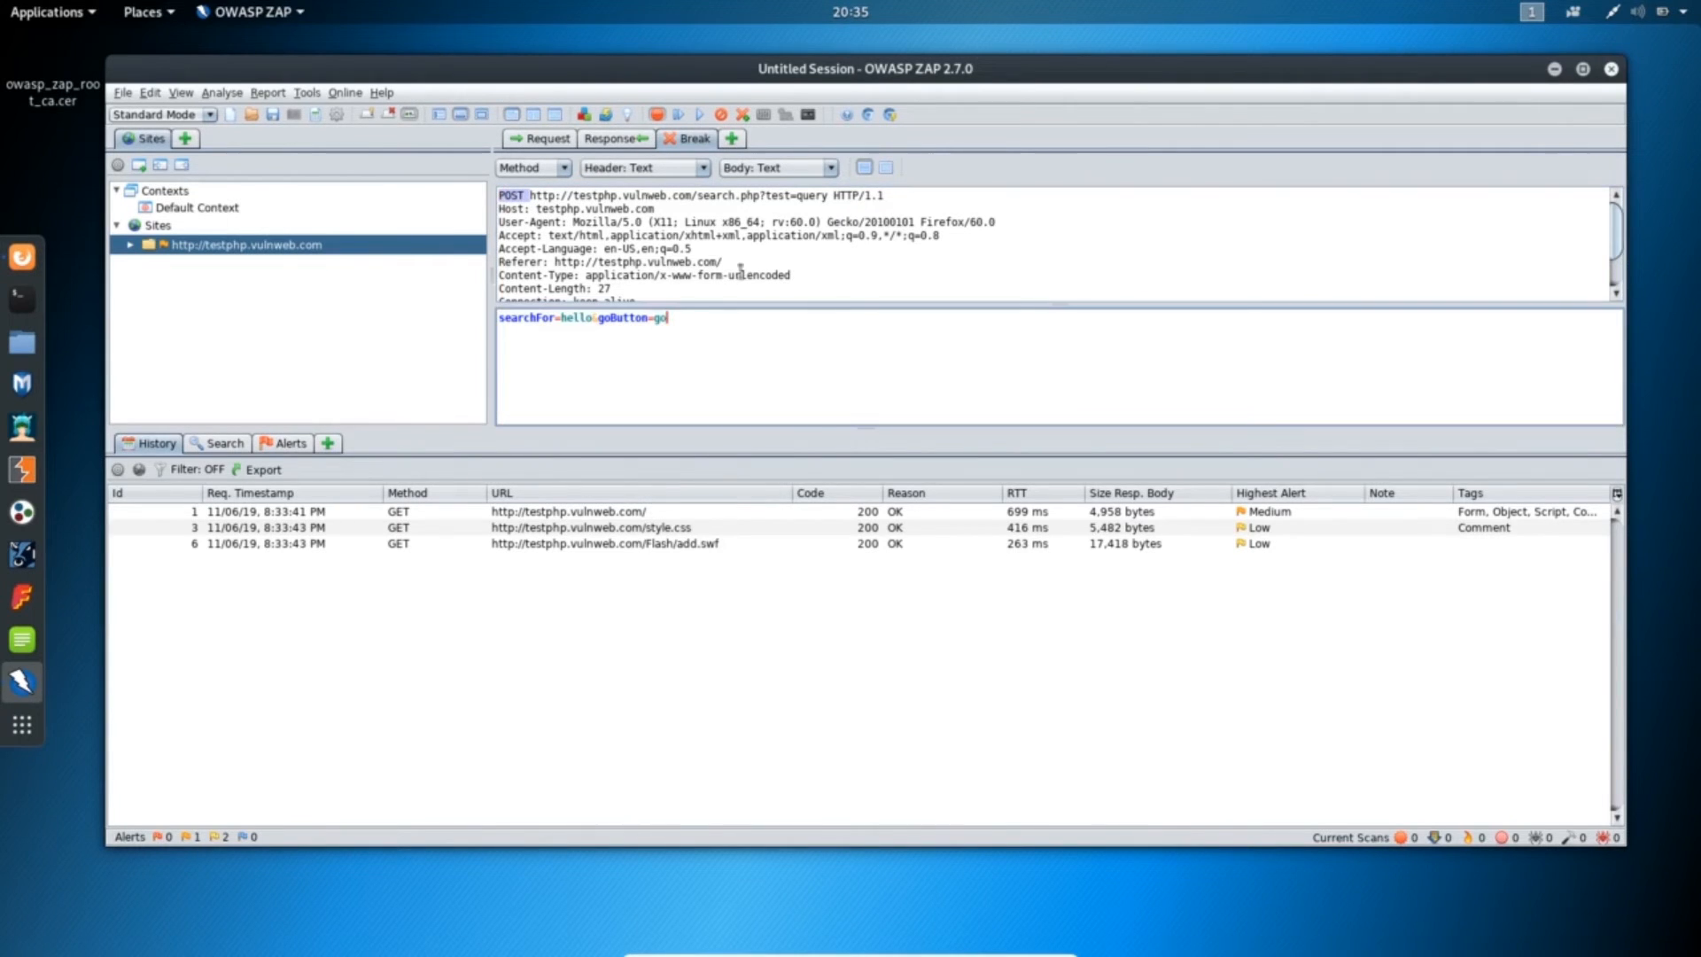
pyautogui.click(886, 168)
pyautogui.moveTo(666, 341); pyautogui.dragTo(498, 192)
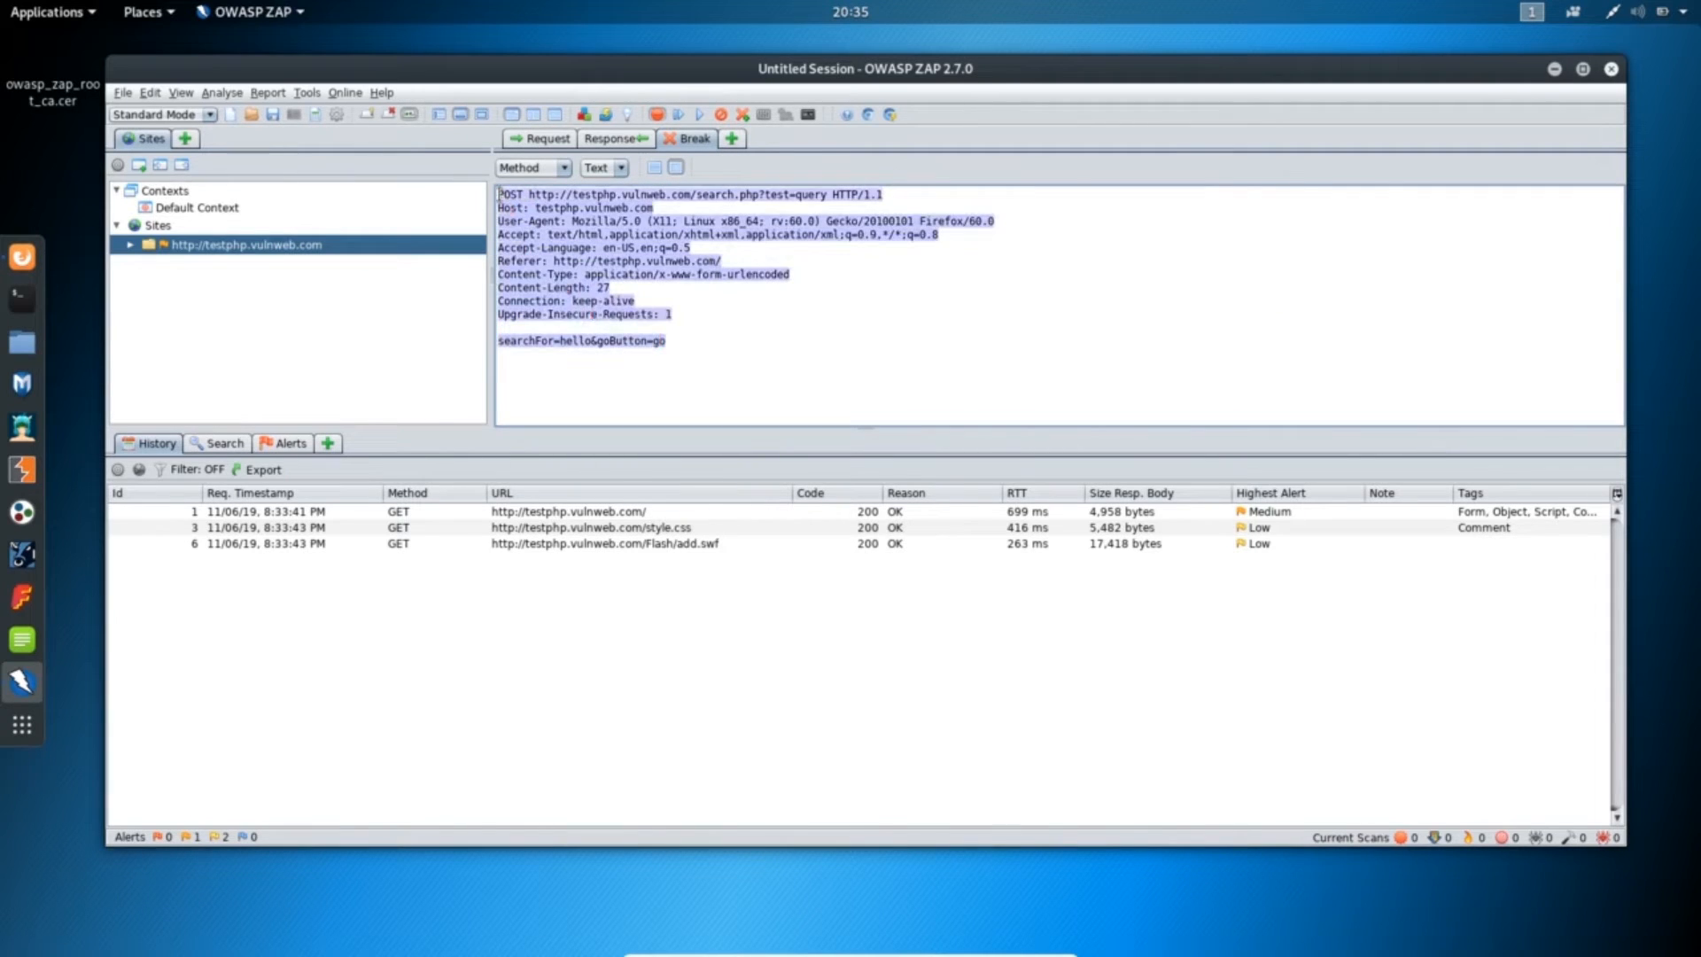
# - Change the searchFor value in the intercepted request body to hello12345 and submit it, continuing without further breaks
pyautogui.click(654, 167)
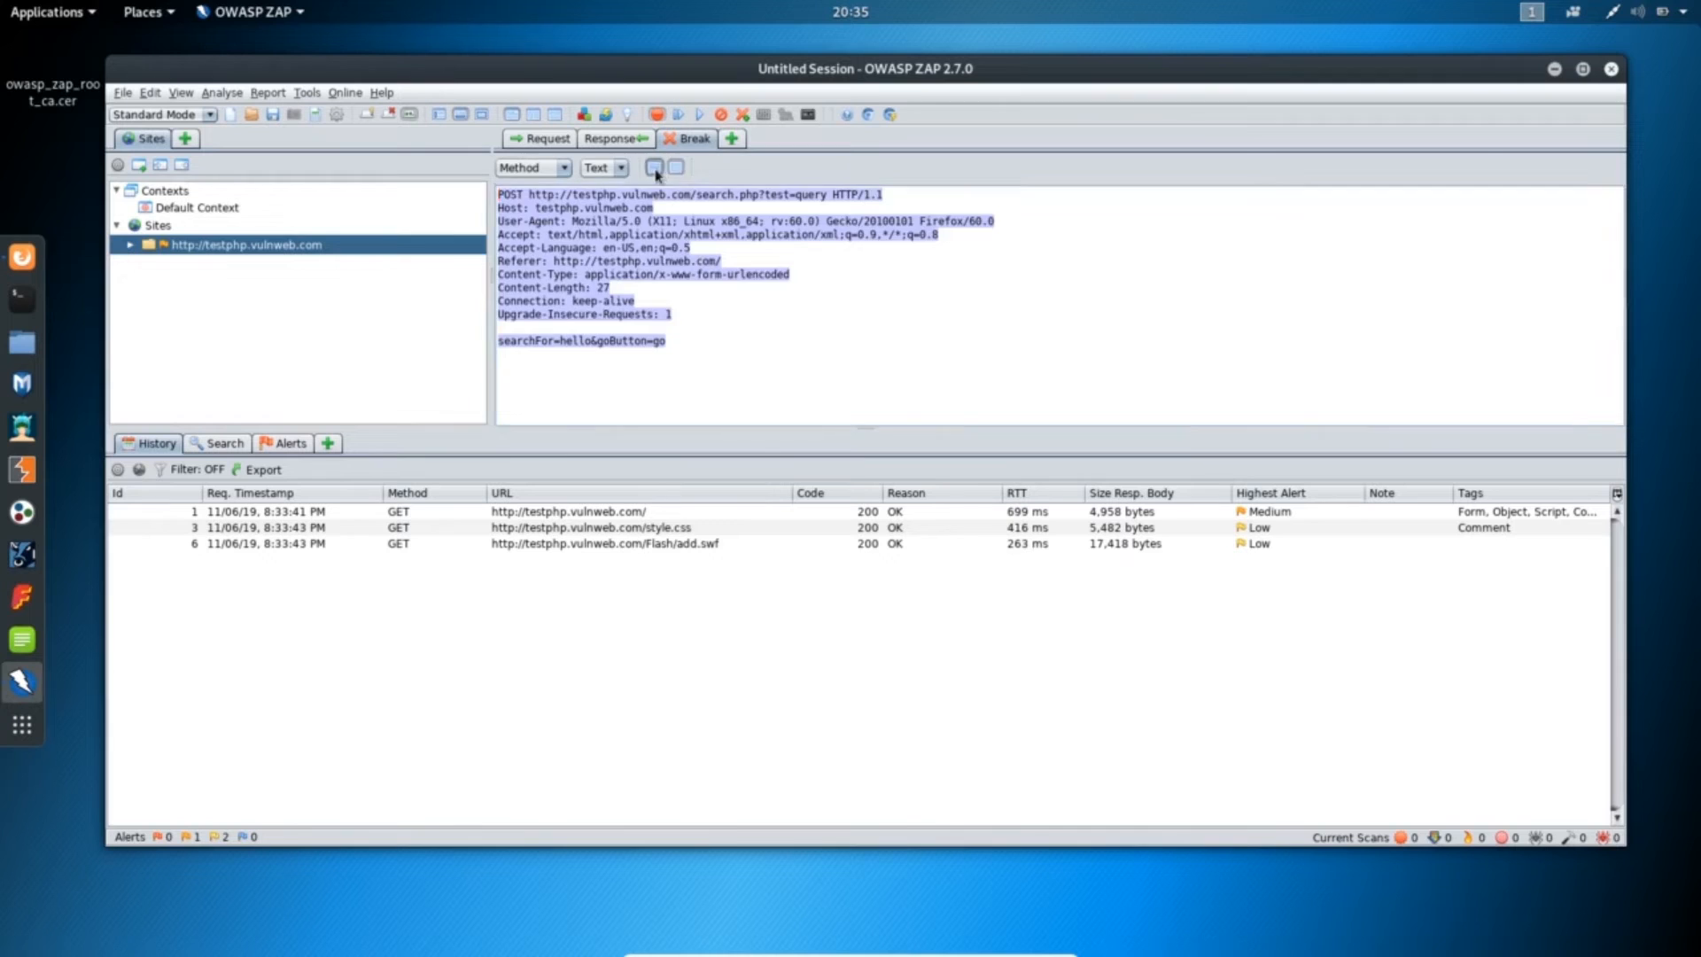
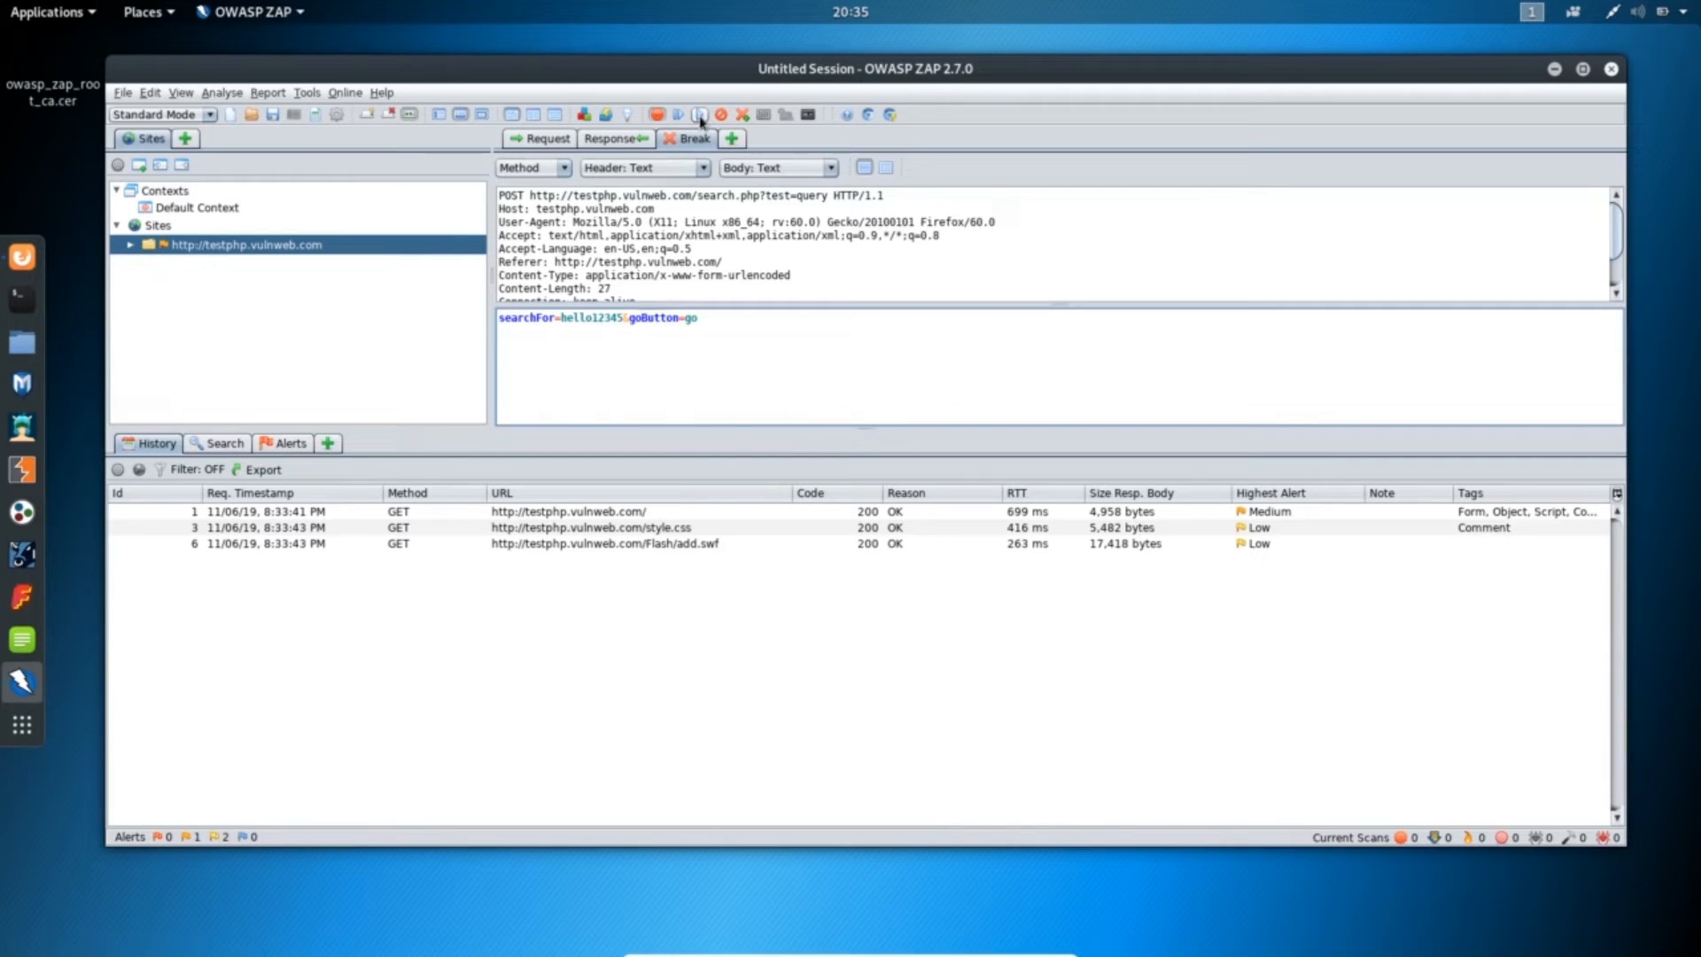
pyautogui.click(700, 116)
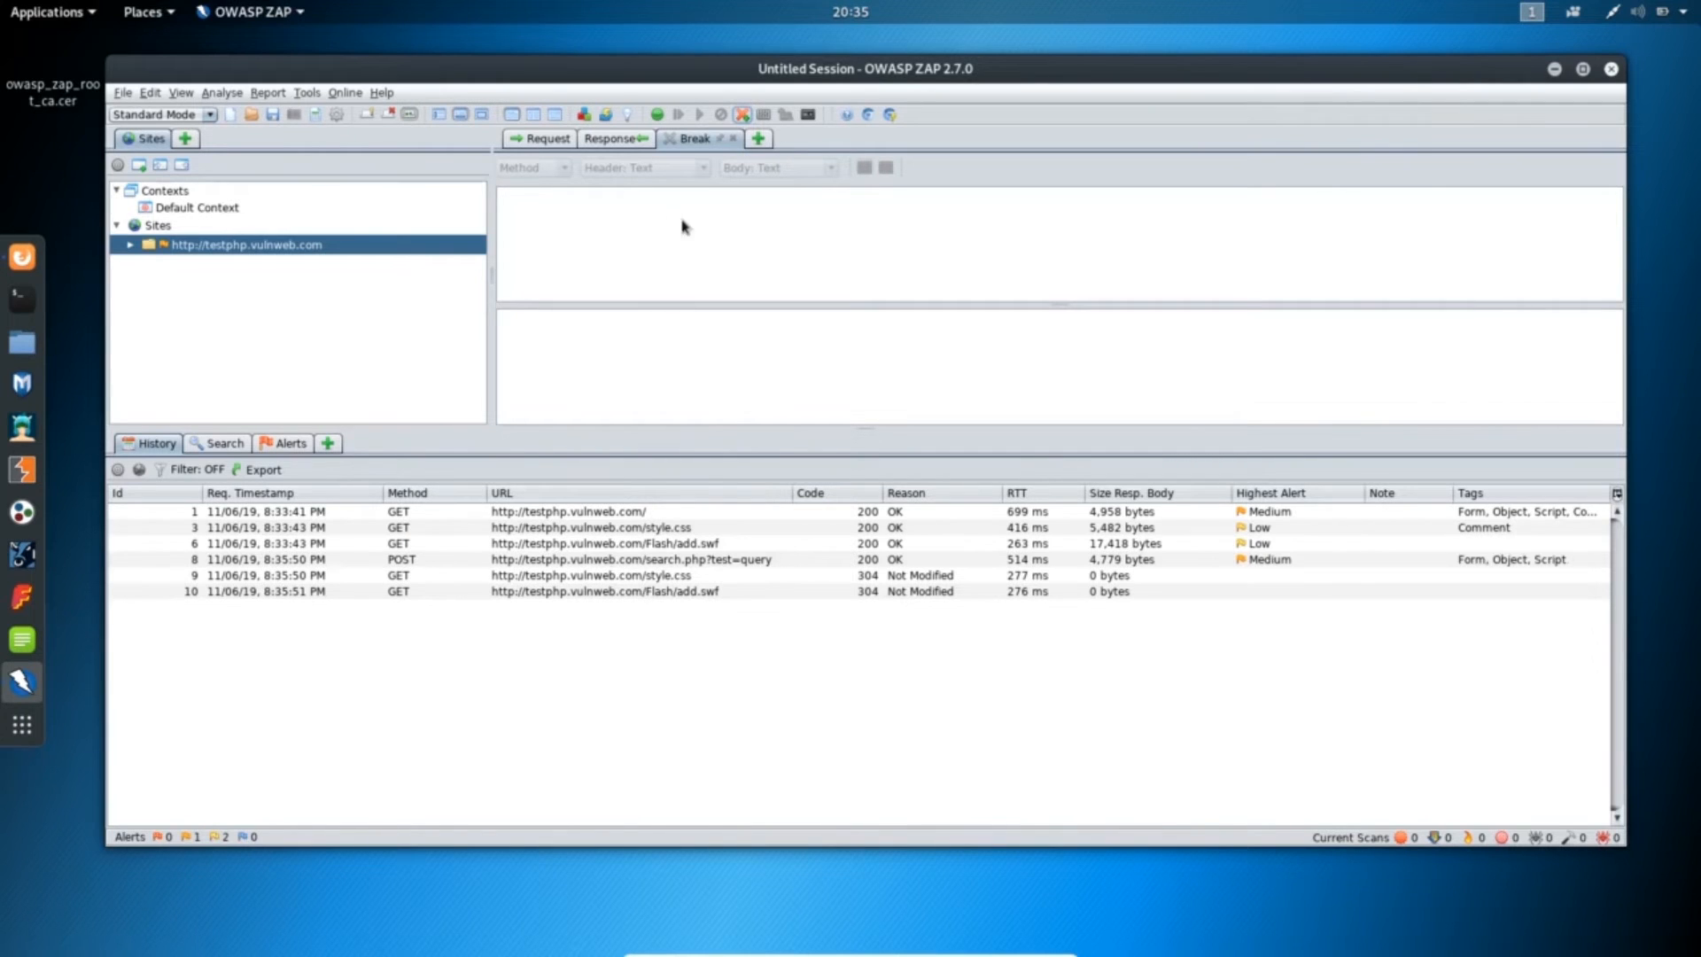
pyautogui.click(656, 116)
pyautogui.click(657, 116)
# - Check the searched-for text on the results page in Firefox and go back to the testphp.vulnweb.com home page
pyautogui.click(22, 257)
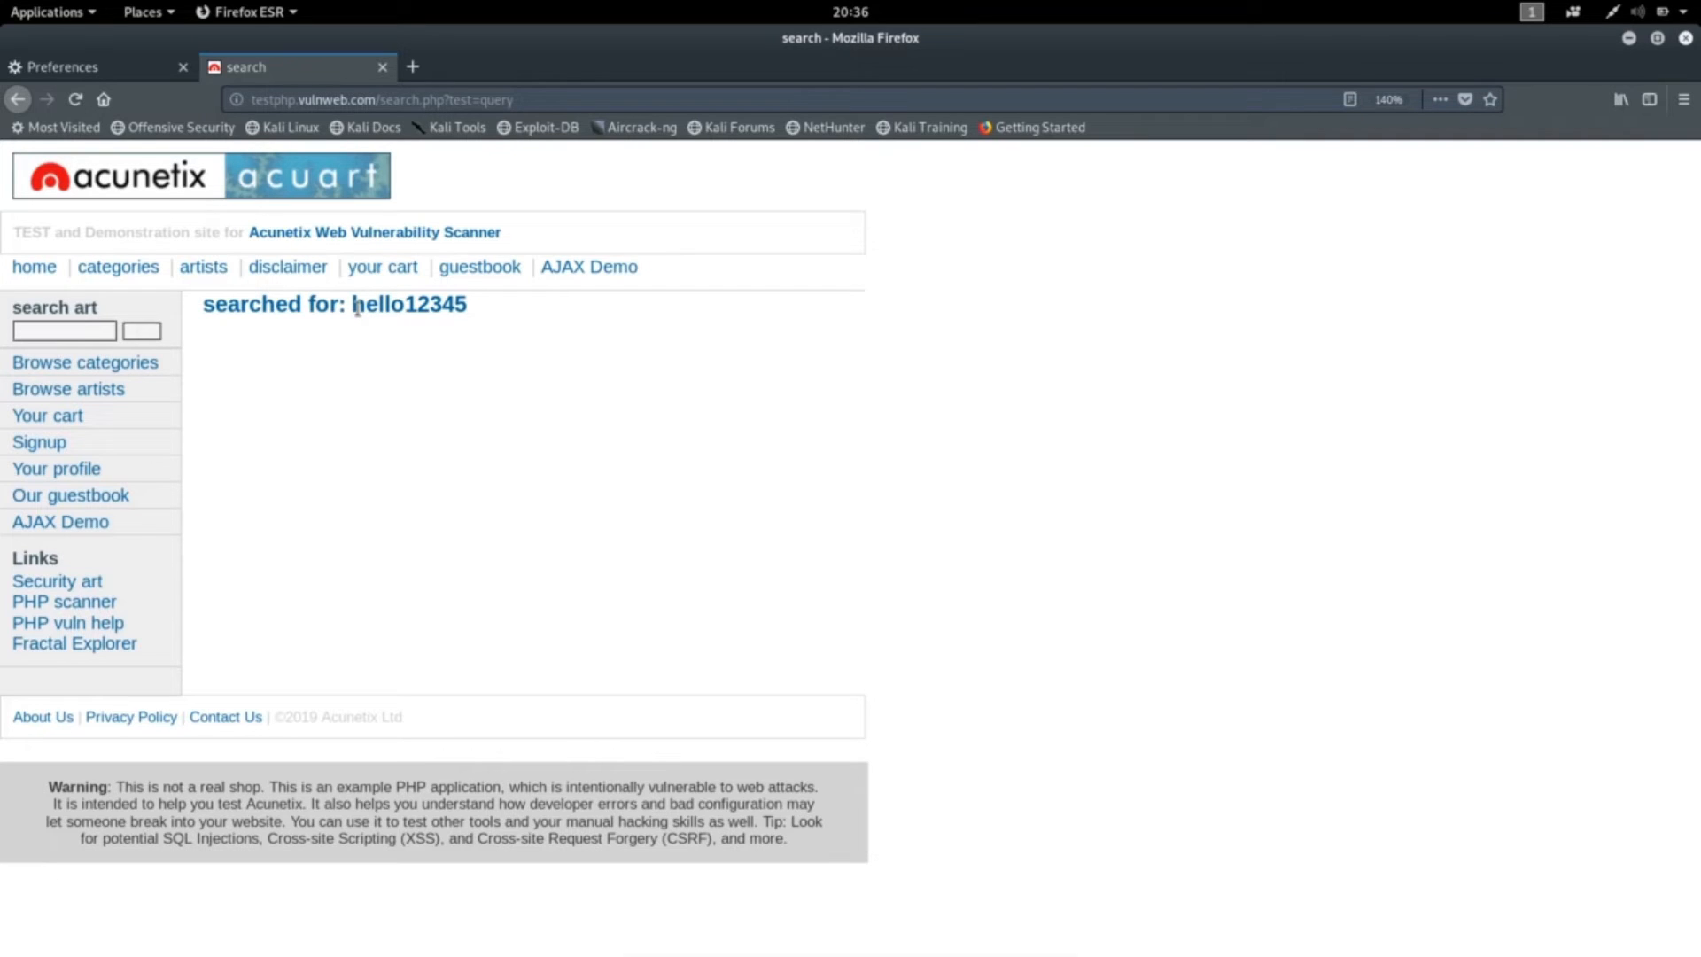
pyautogui.moveTo(352, 306); pyautogui.dragTo(493, 311)
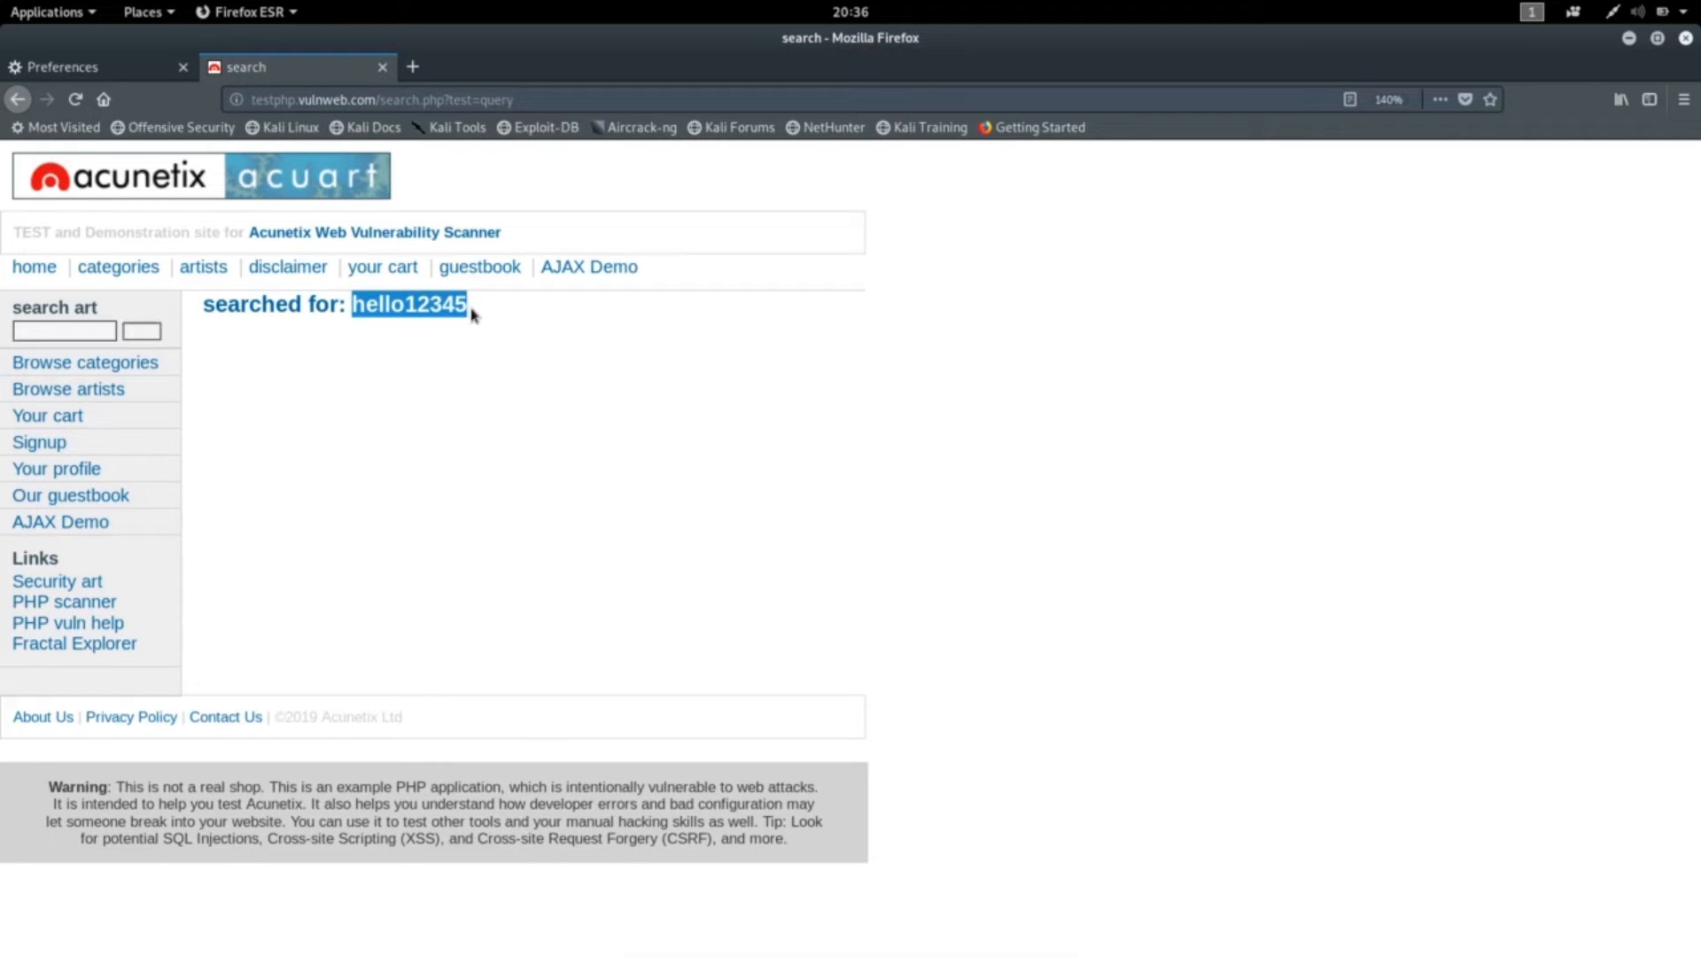
pyautogui.click(389, 345)
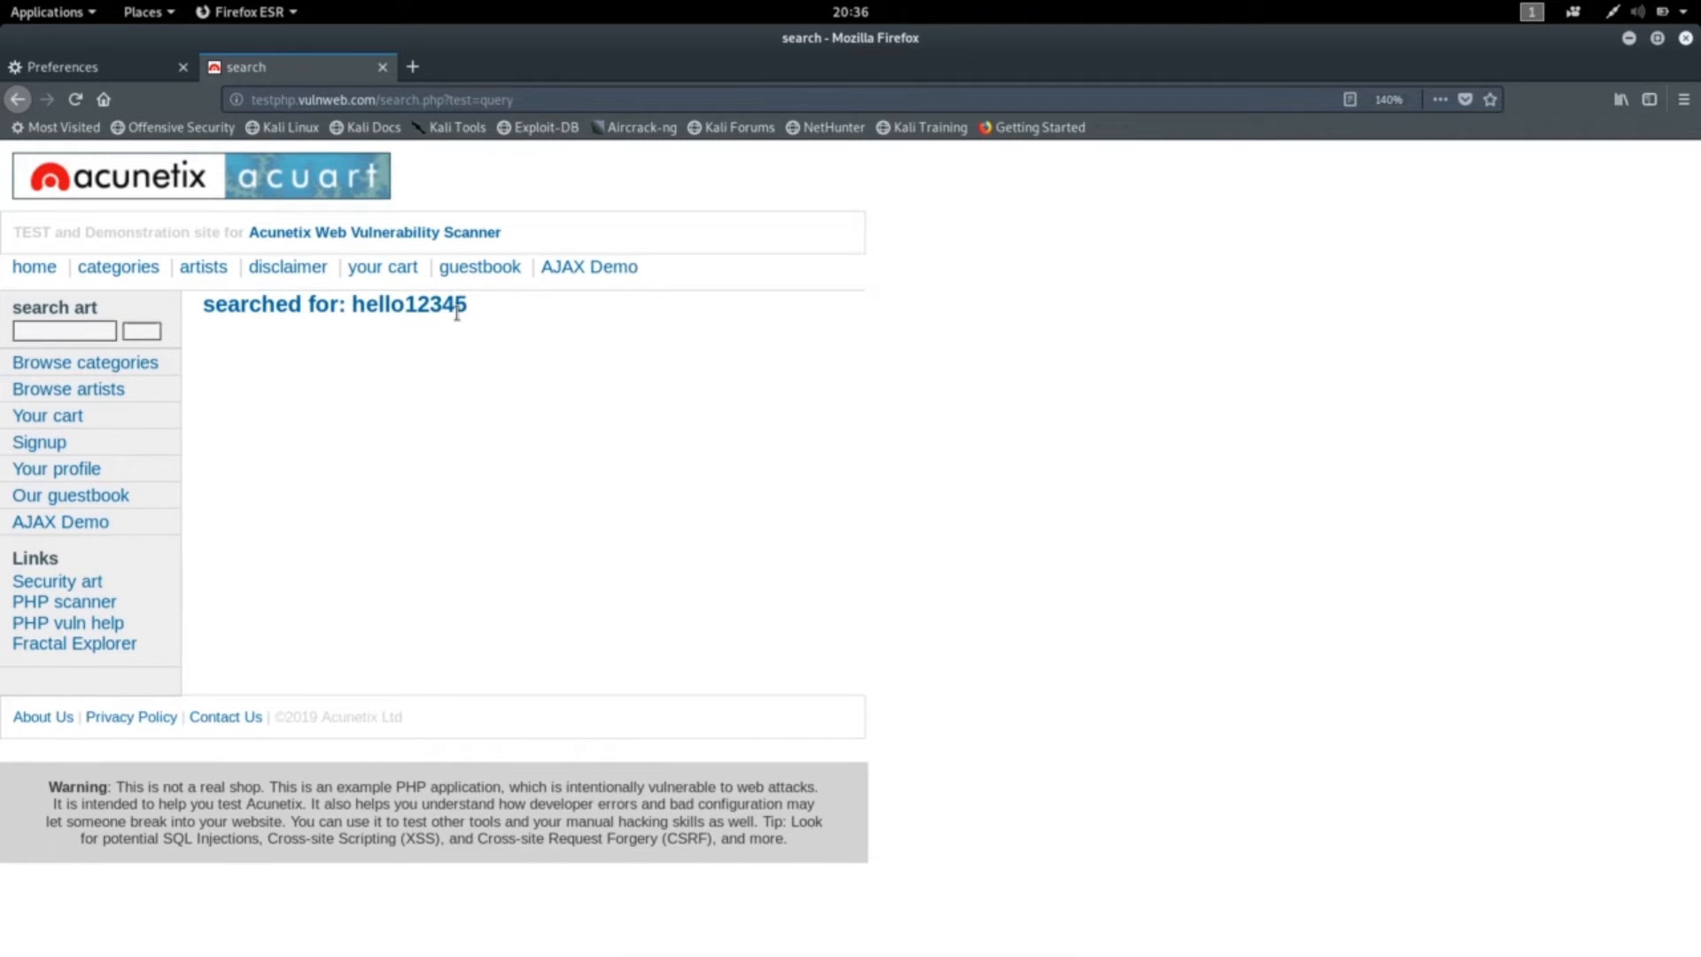
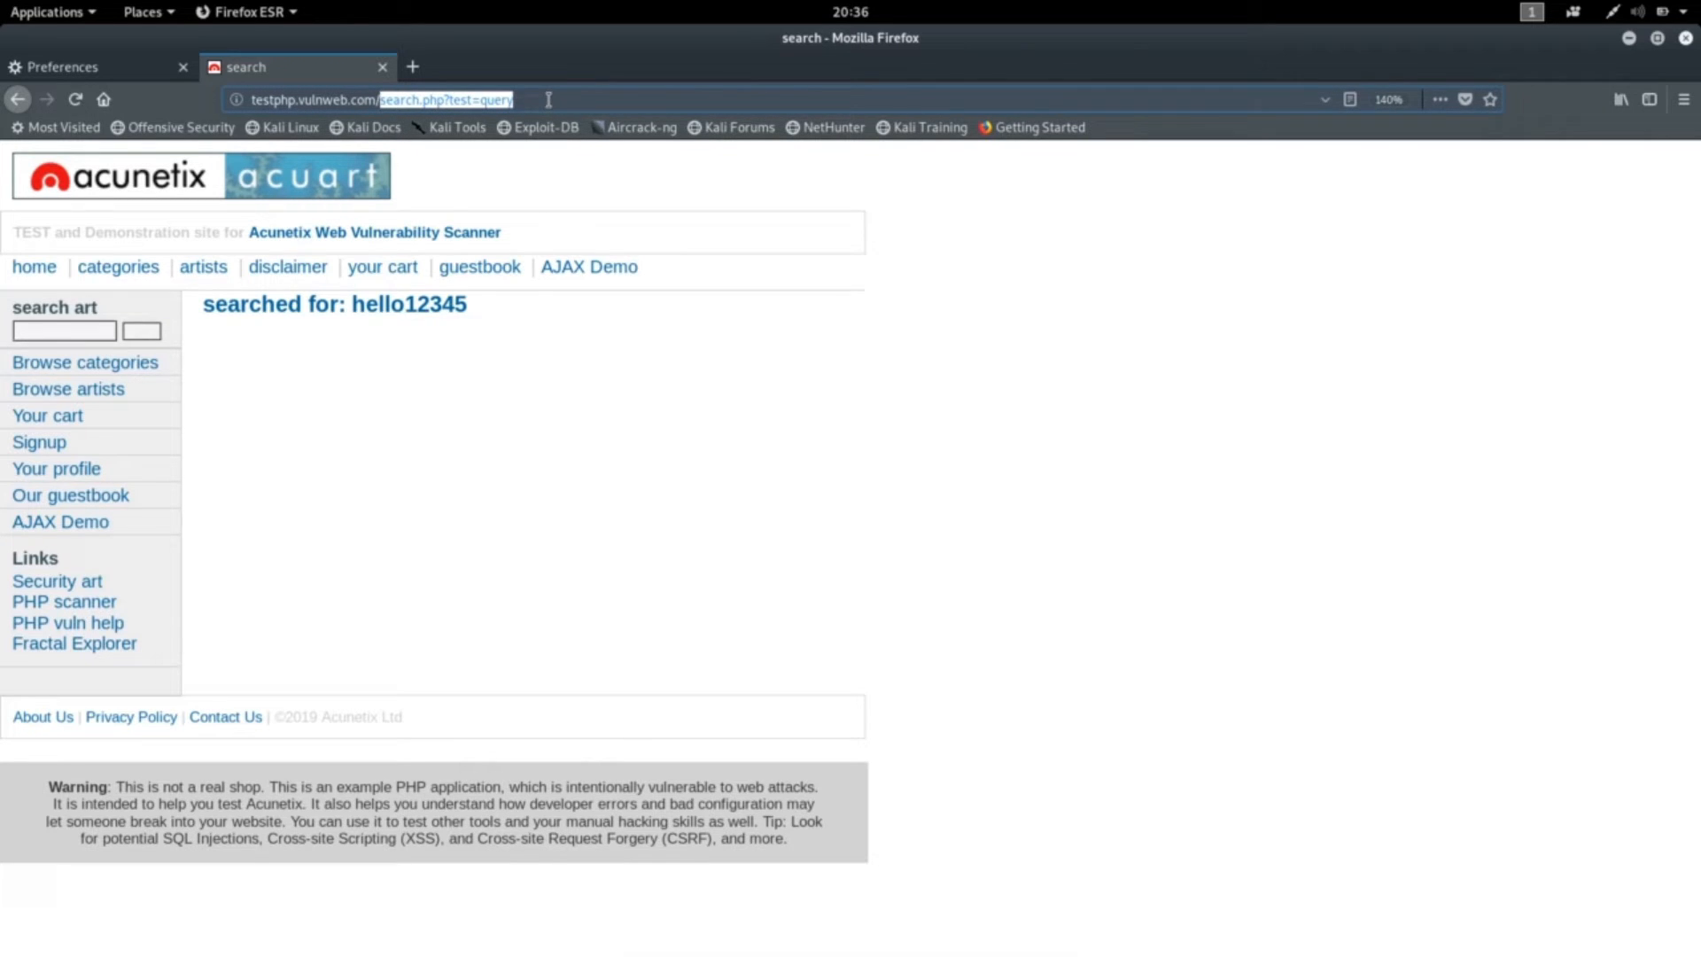
pyautogui.press('BackSpace')
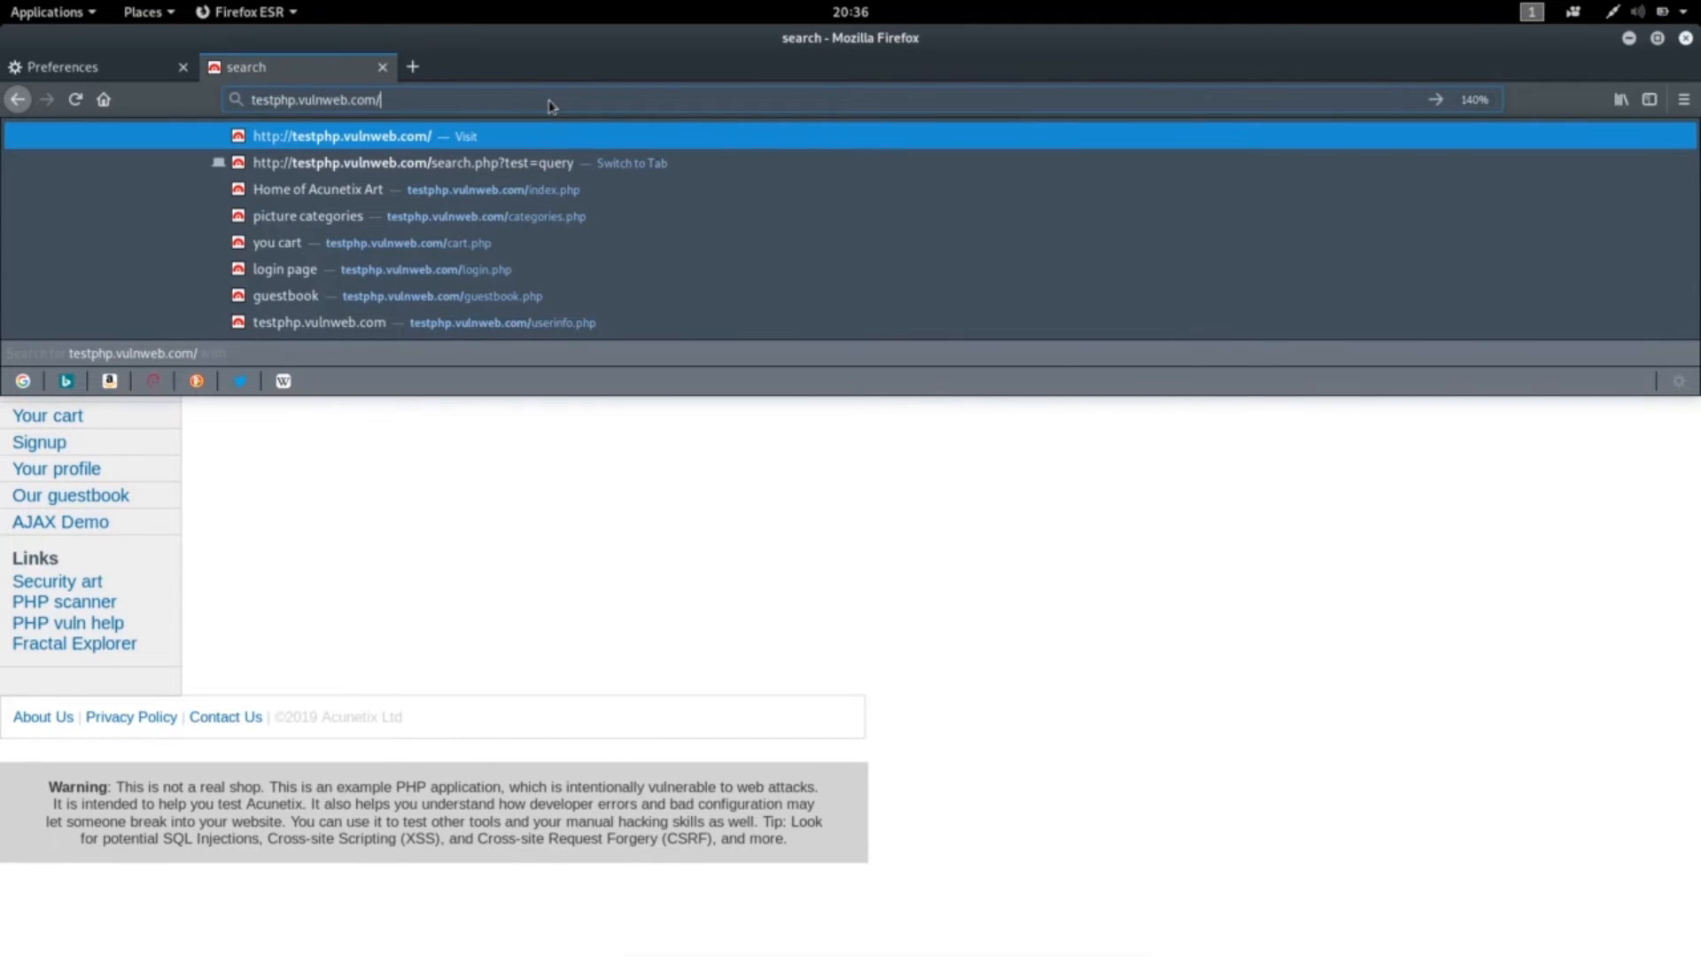
pyautogui.press('Return')
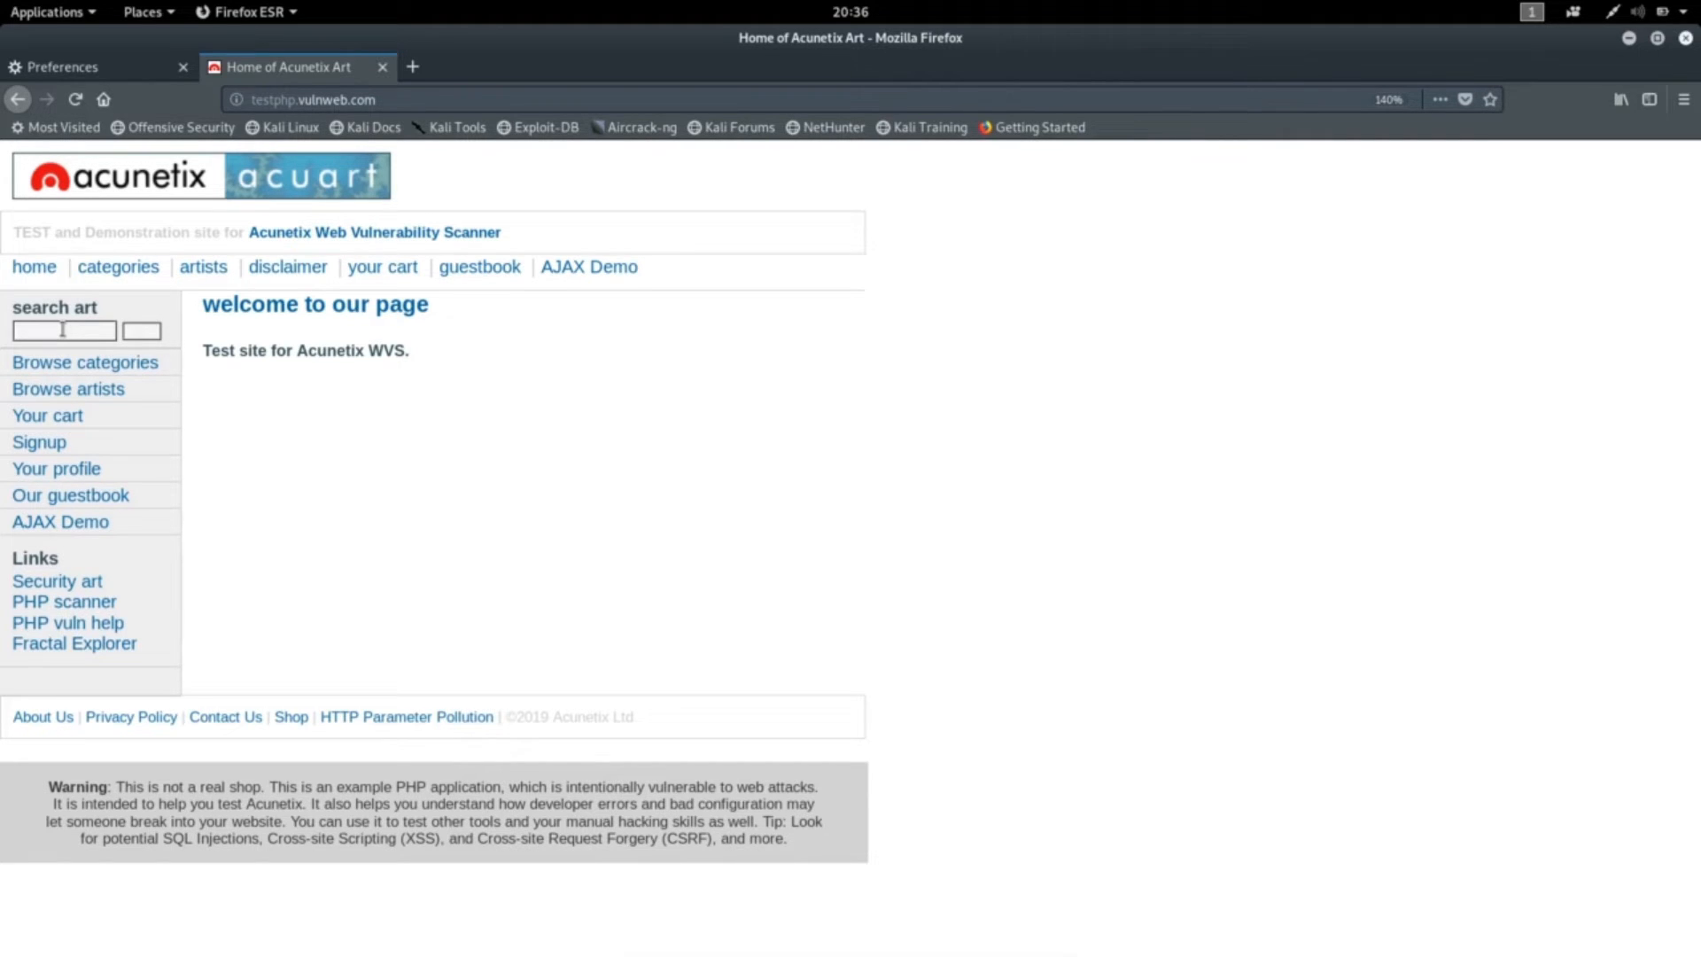
# - Return to OWASP ZAP and set the break on all requests and responses again
pyautogui.click(1630, 39)
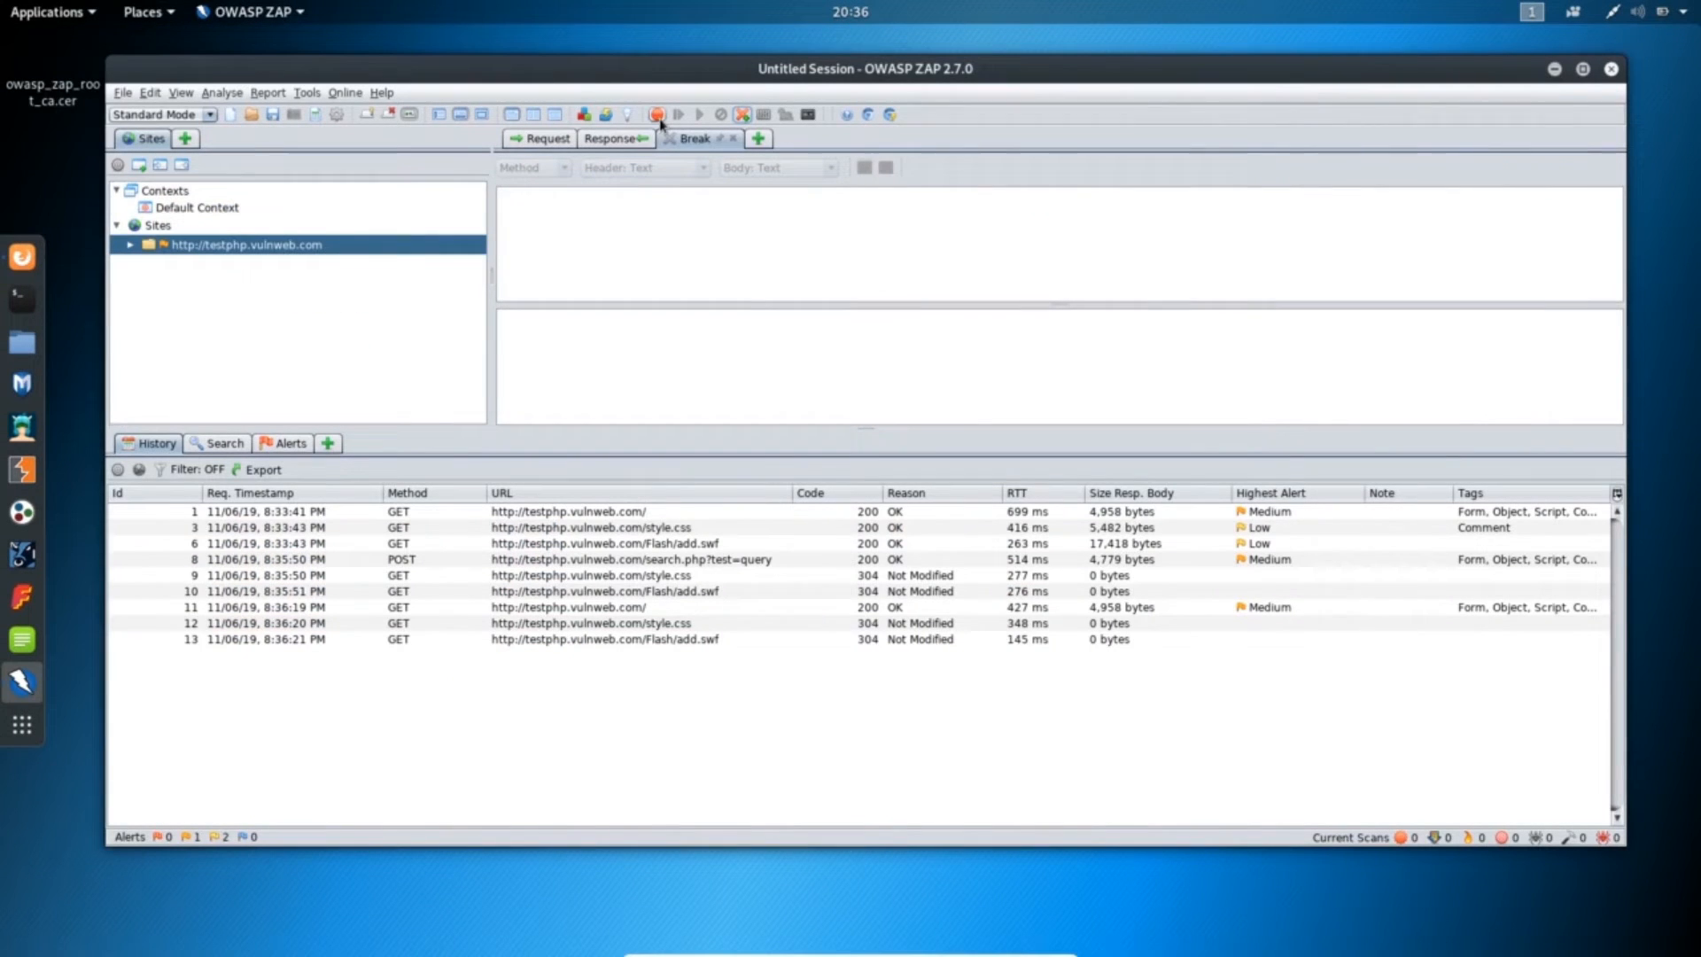
pyautogui.click(656, 114)
pyautogui.click(661, 116)
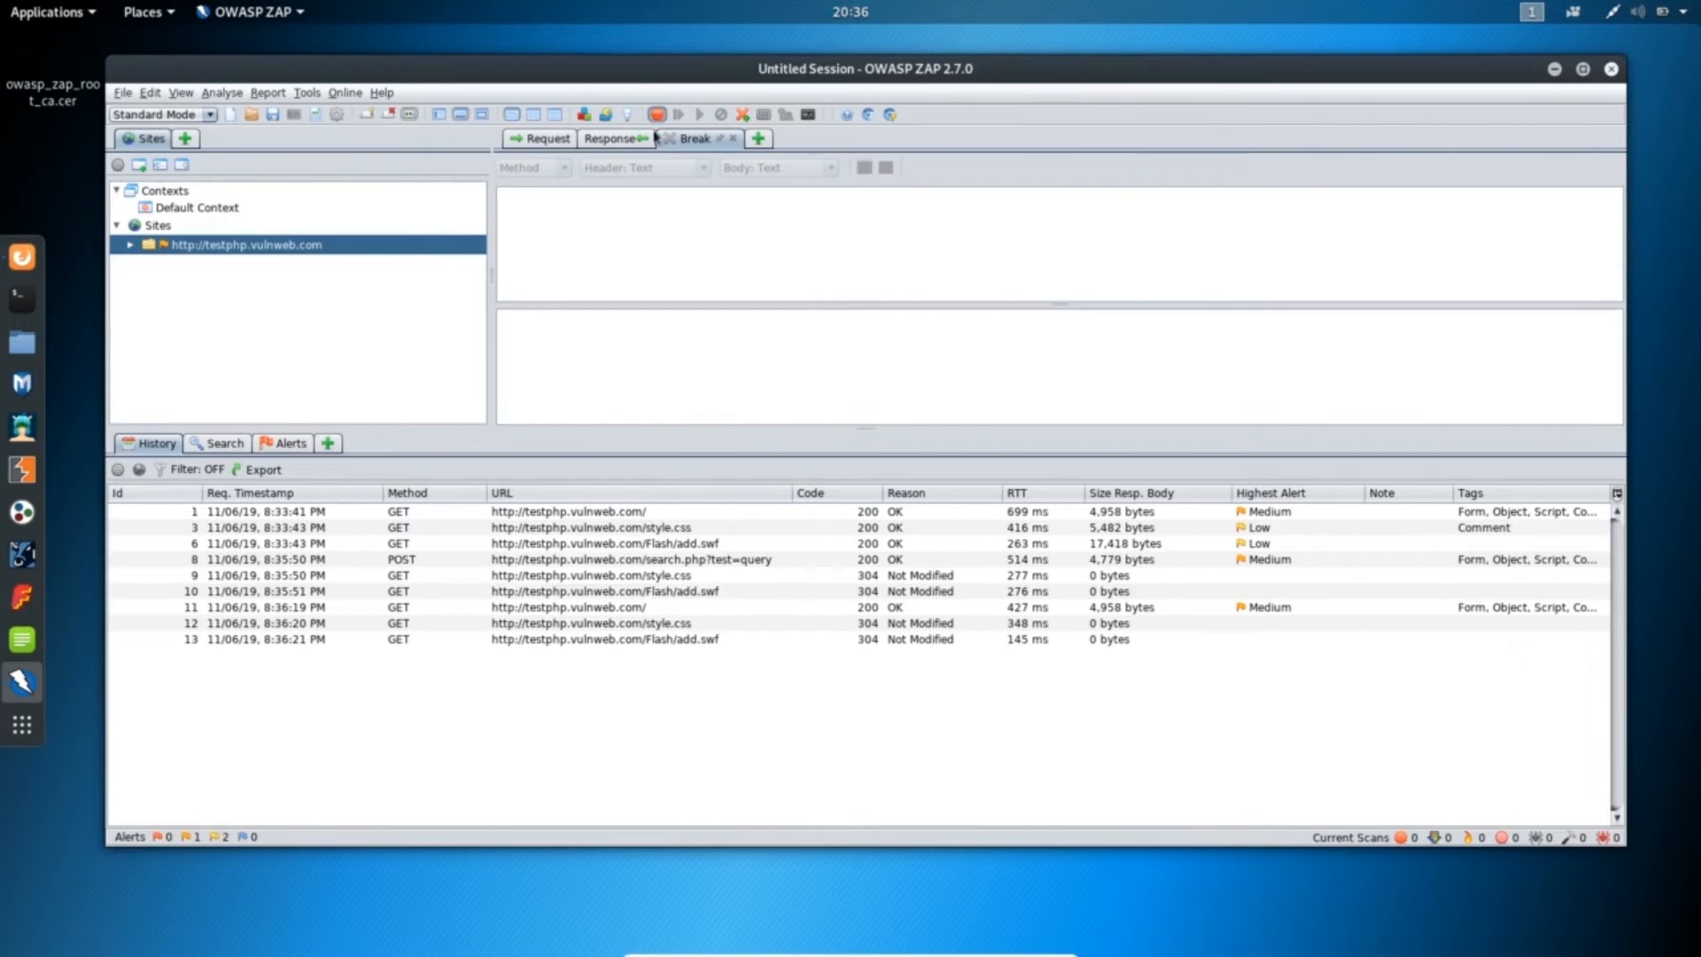
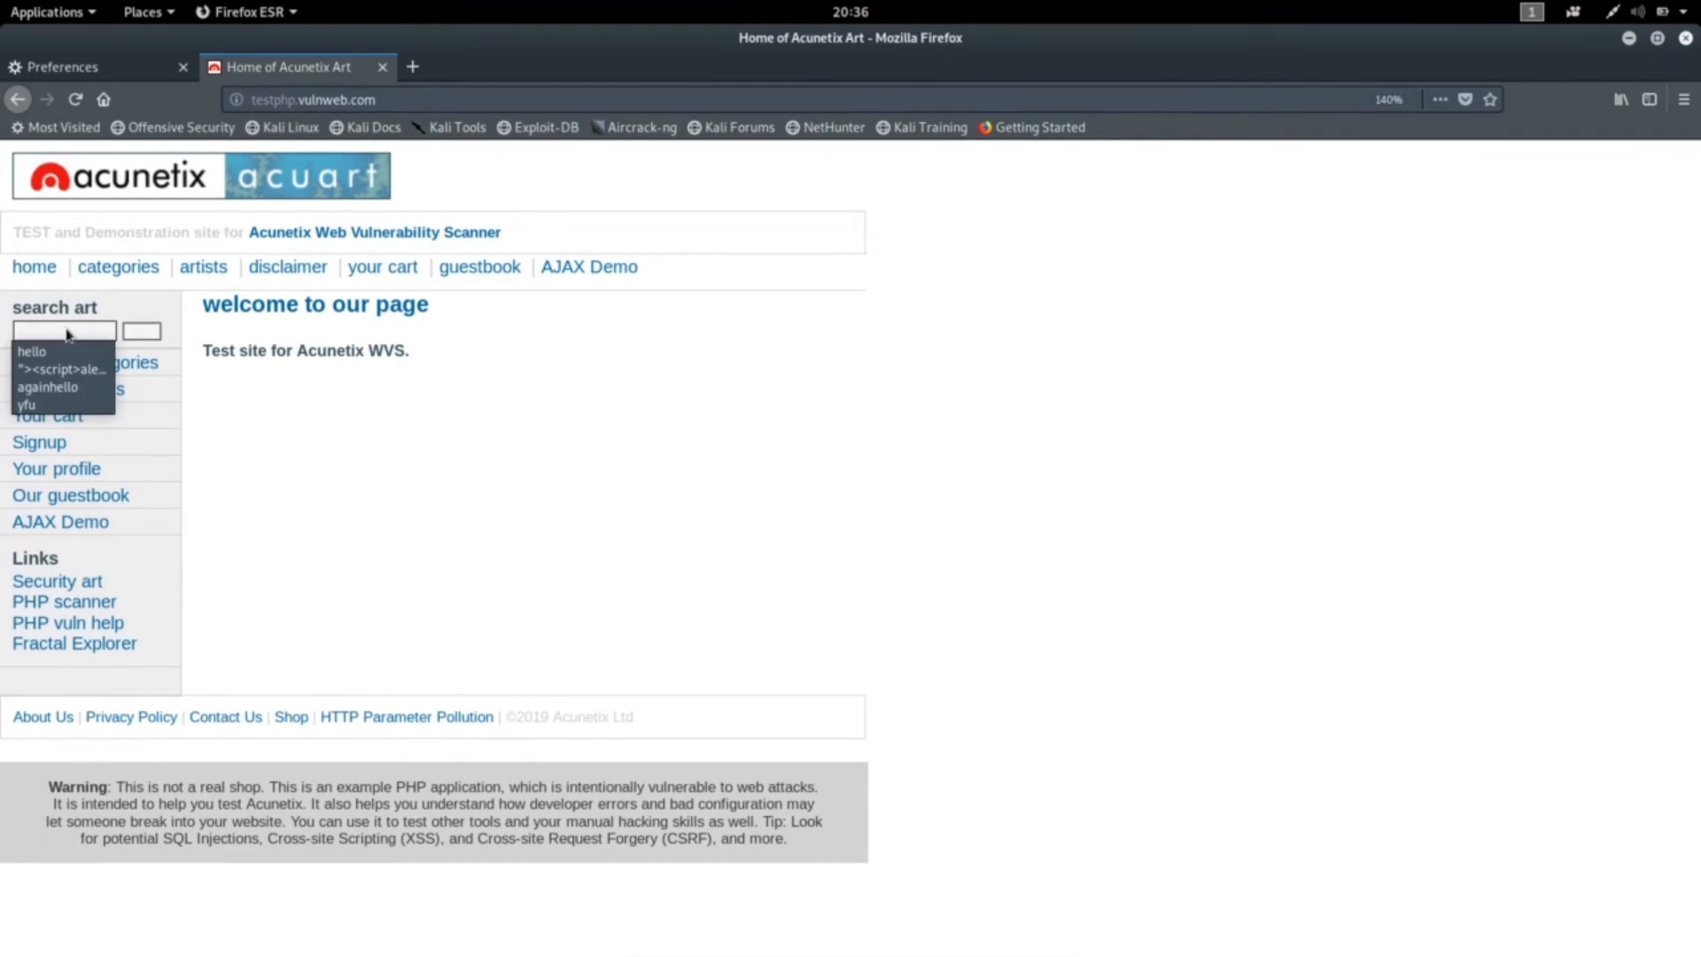
# - Release the intercepted safebrowsing.googleapis.com request and re-enable the break on all requests and responses
pyautogui.hotkey('alt', 'Tab')
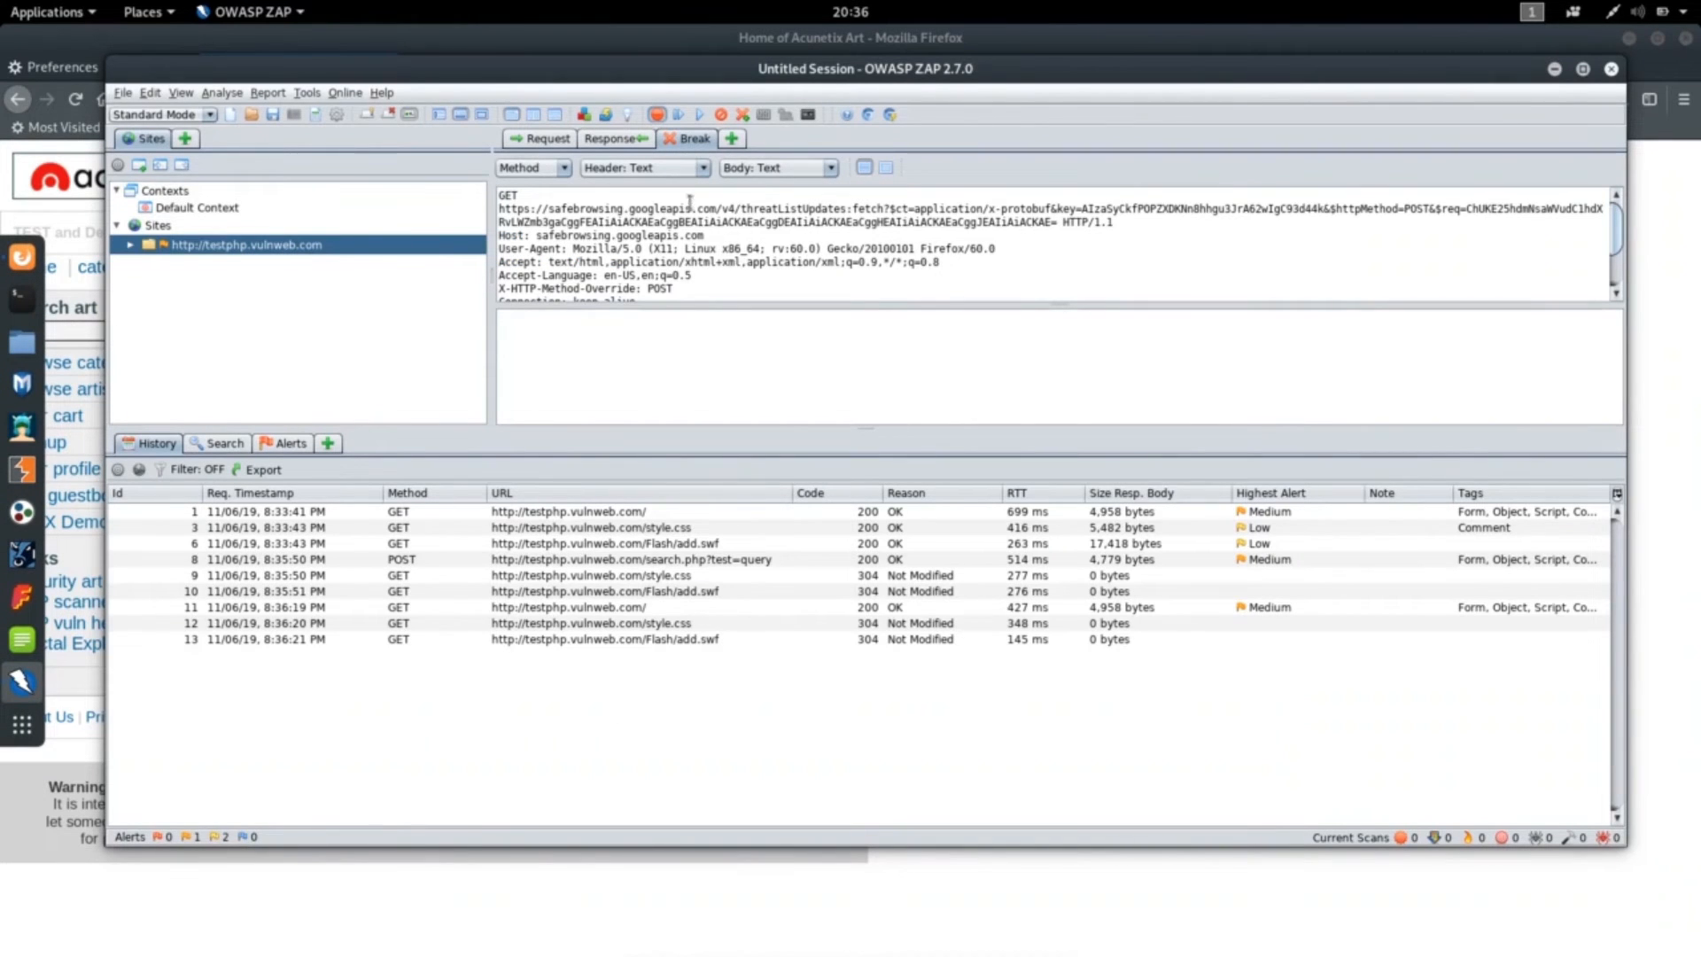
pyautogui.click(699, 115)
pyautogui.click(657, 115)
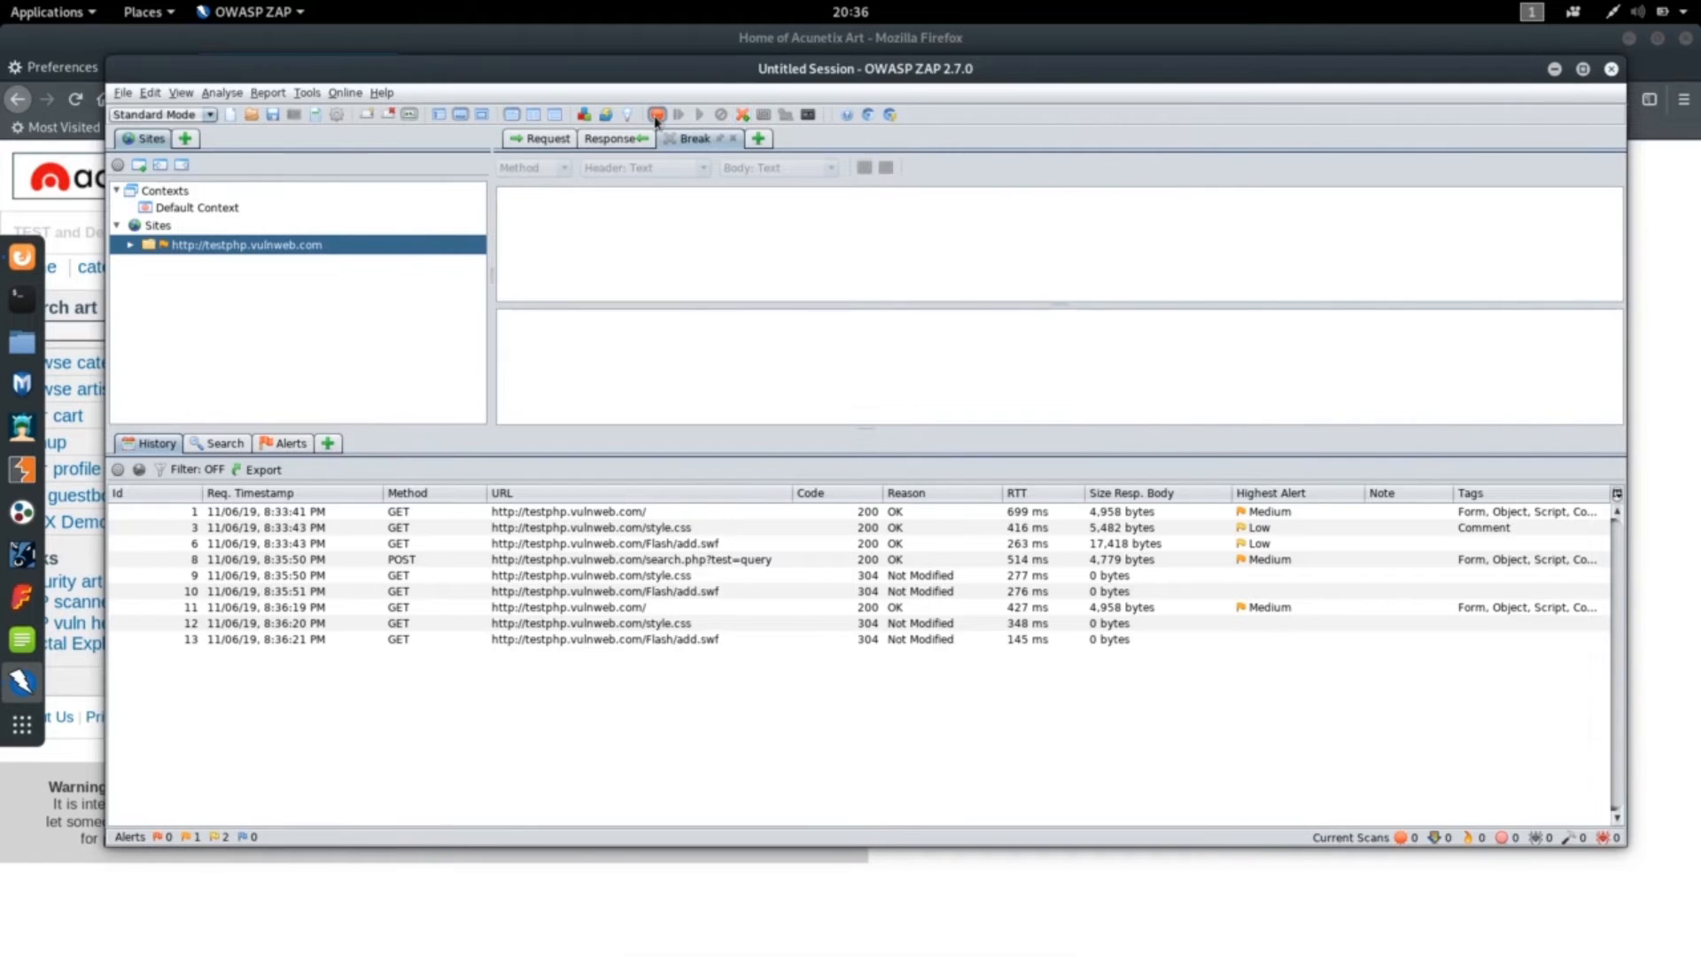
# - Switch to Firefox and search the art site for adasd from the testphp.vulnweb.com home page
pyautogui.click(1555, 69)
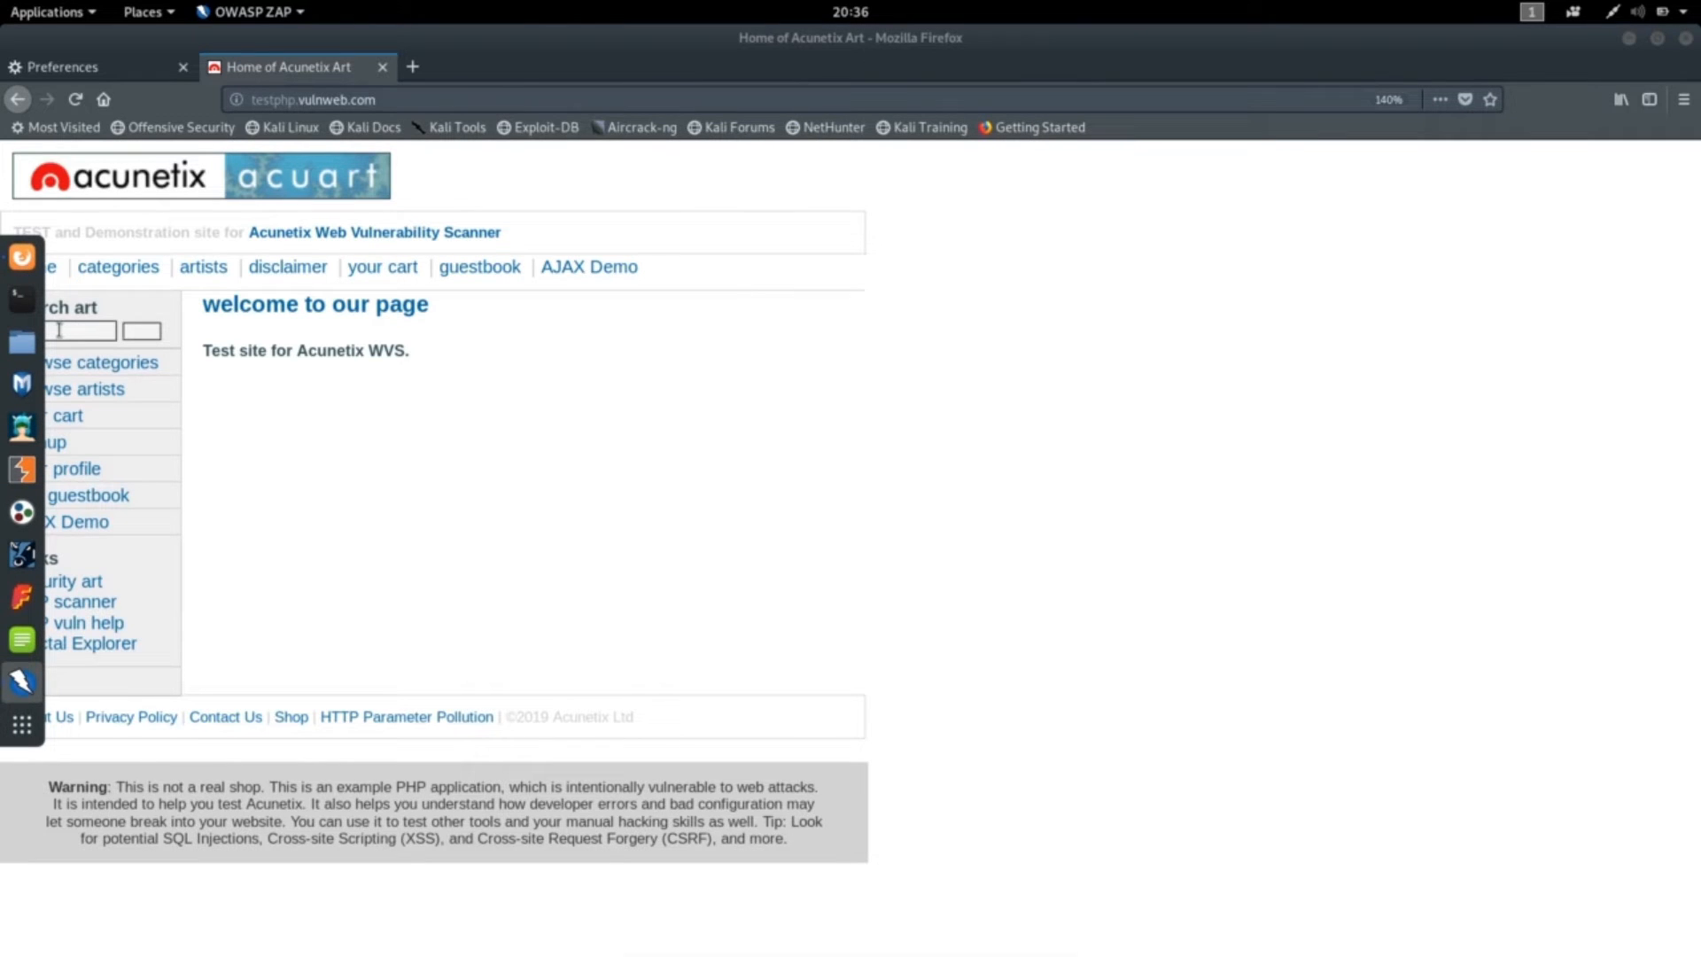
pyautogui.doubleClick(59, 330)
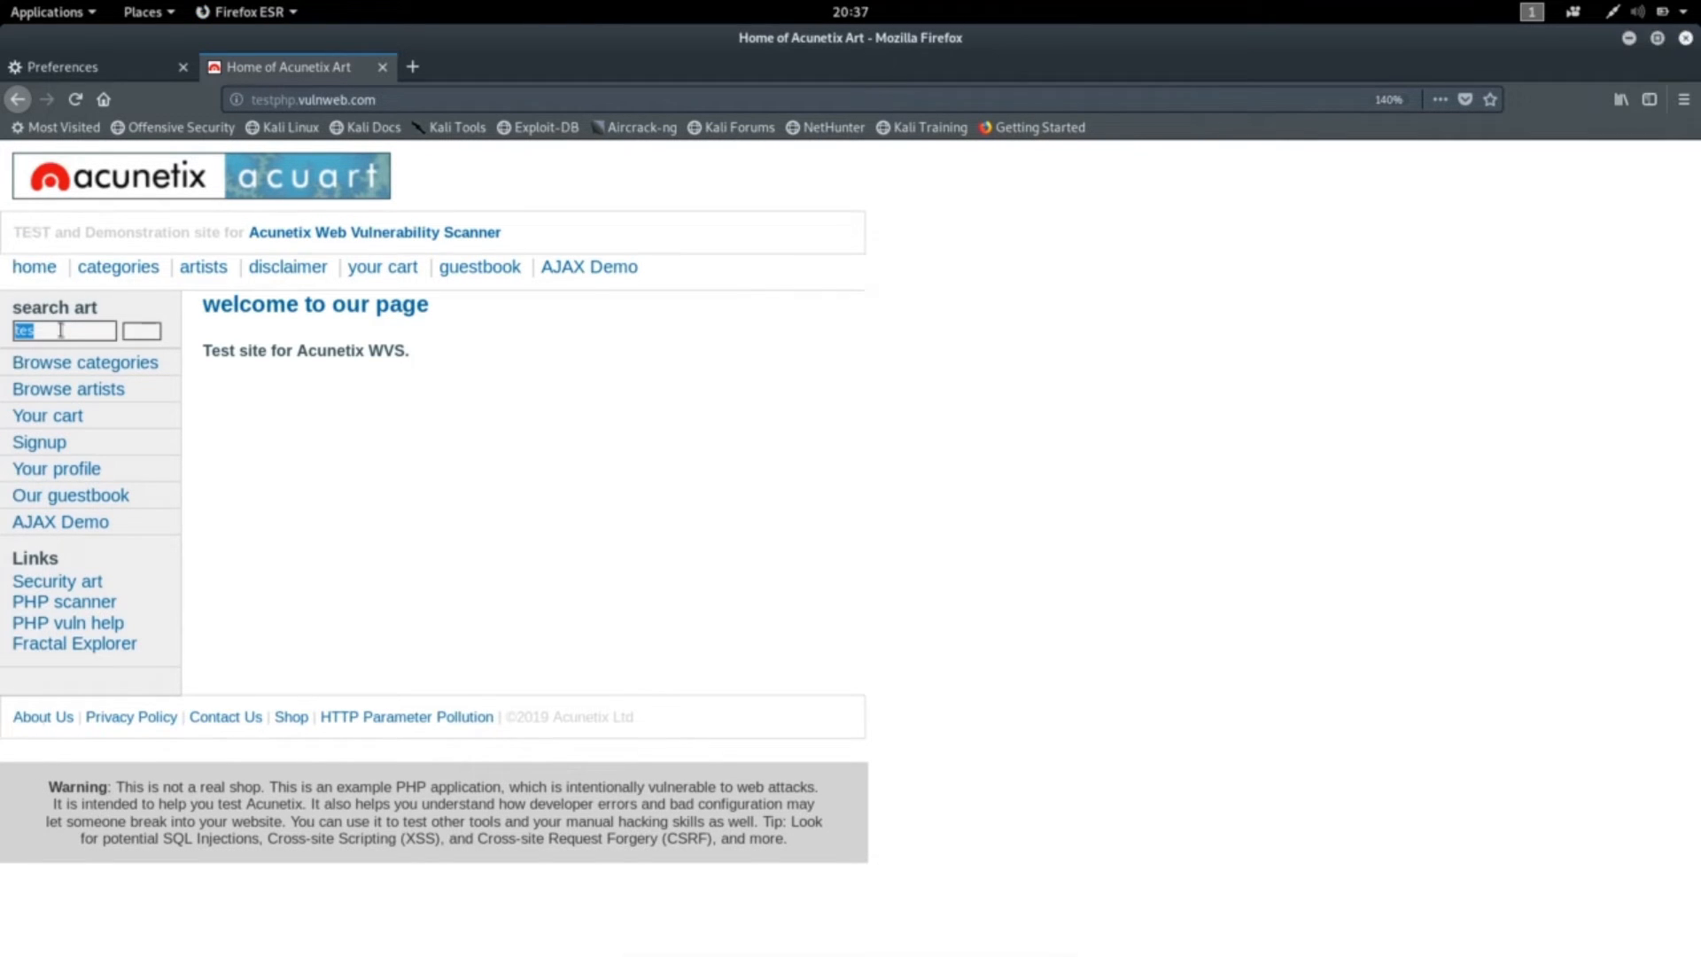
pyautogui.press('BackSpace')
pyautogui.click(146, 336)
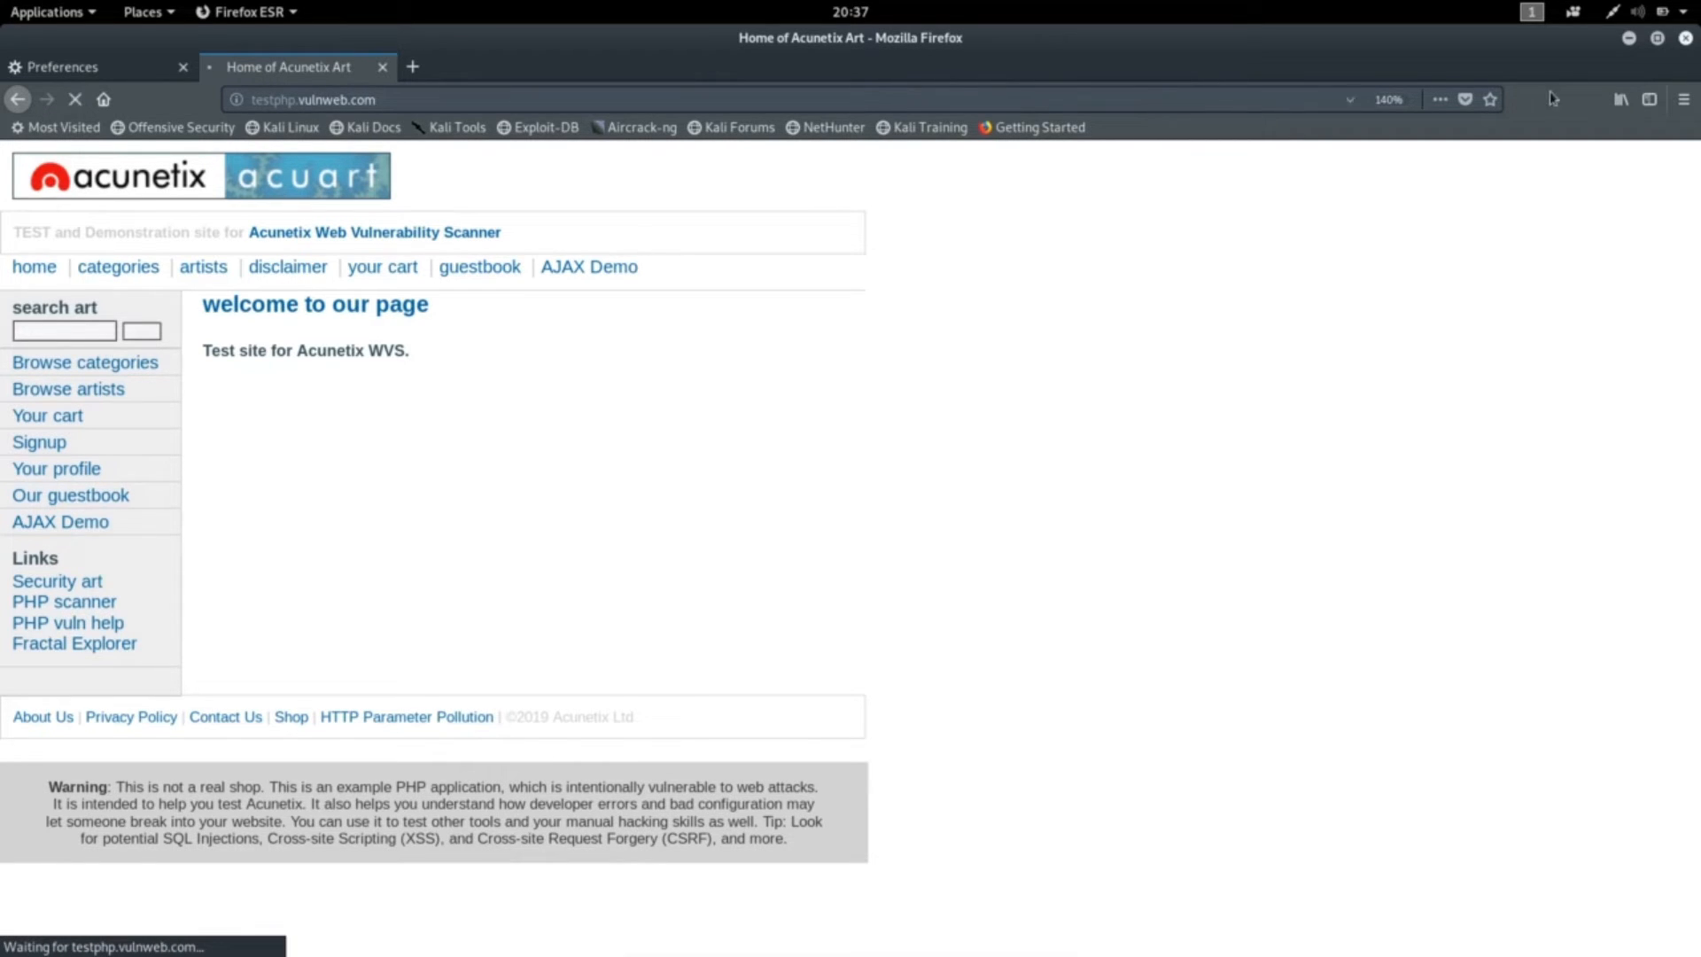
# - Return to OWASP ZAP and step past the held safebrowsing.googleapis.com response and the intercepted search.php POST request
pyautogui.click(1630, 39)
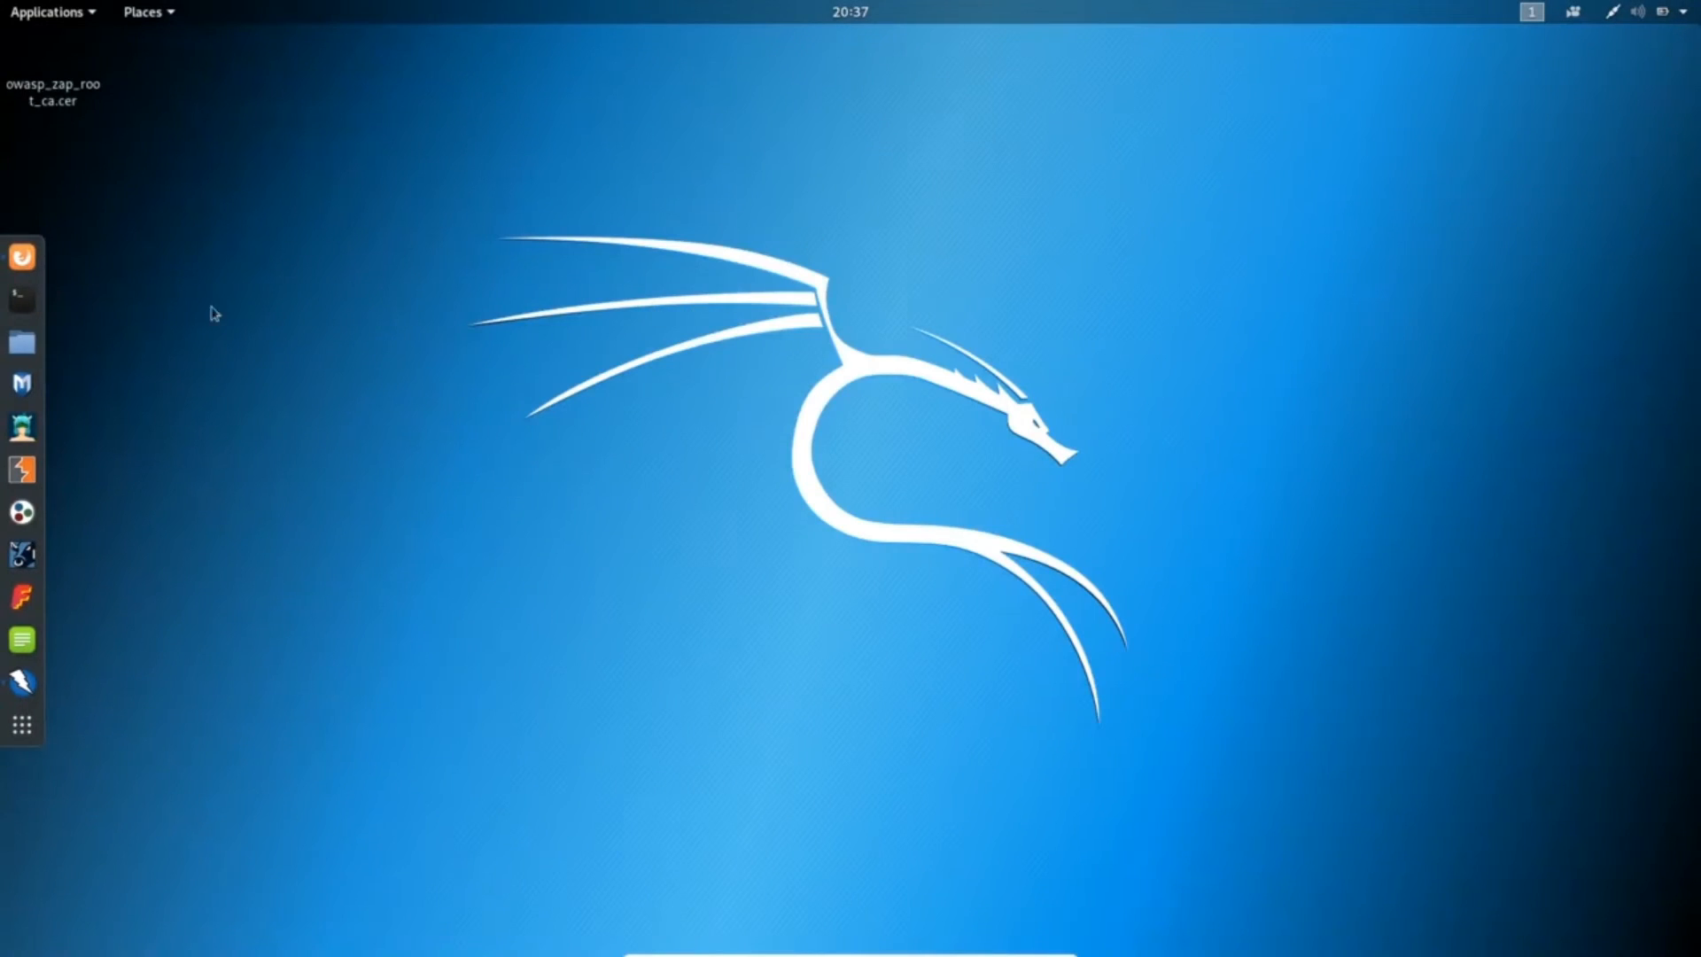
pyautogui.click(22, 682)
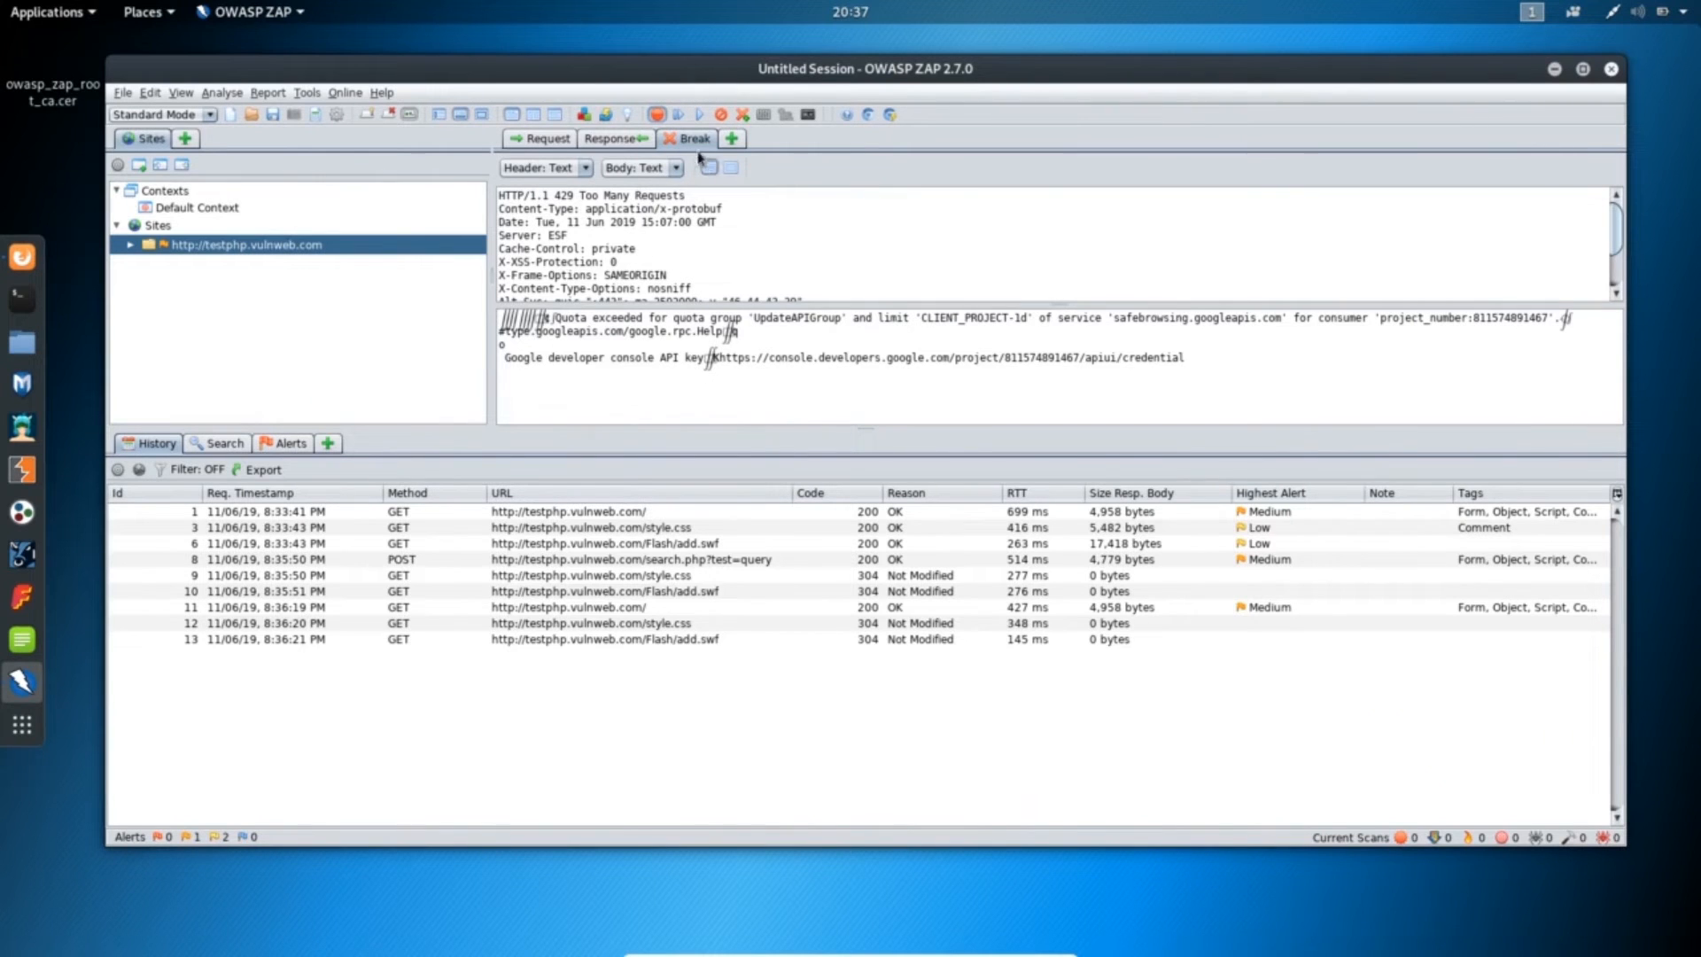
pyautogui.click(679, 116)
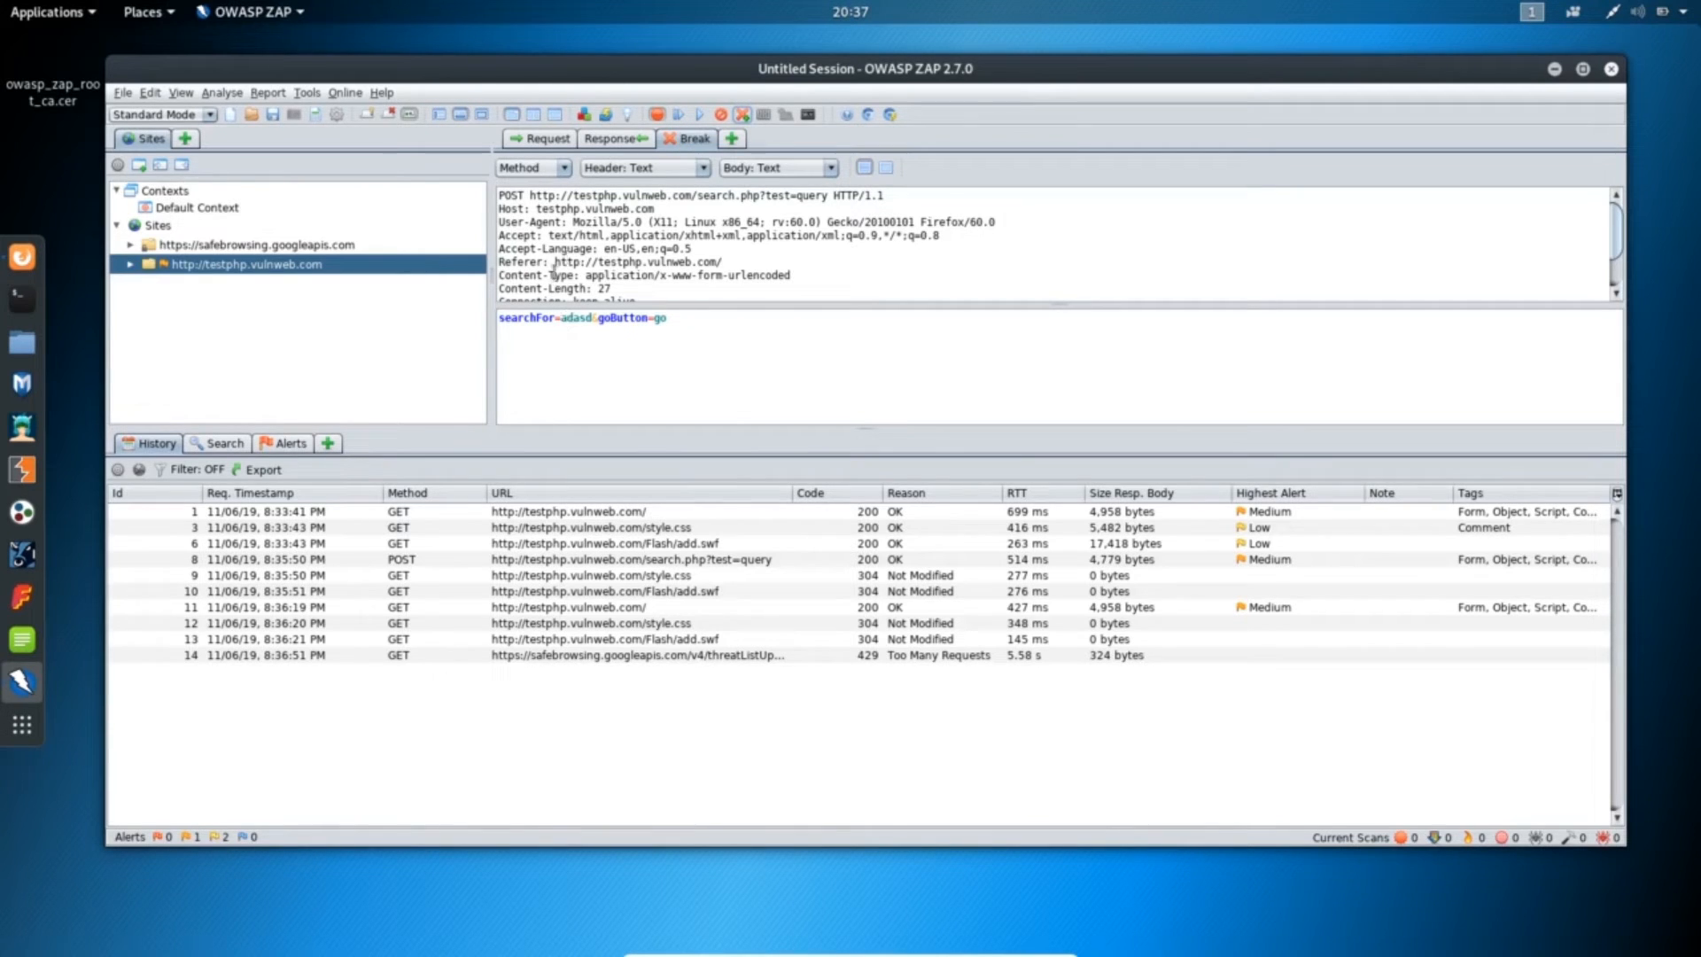
pyautogui.click(678, 116)
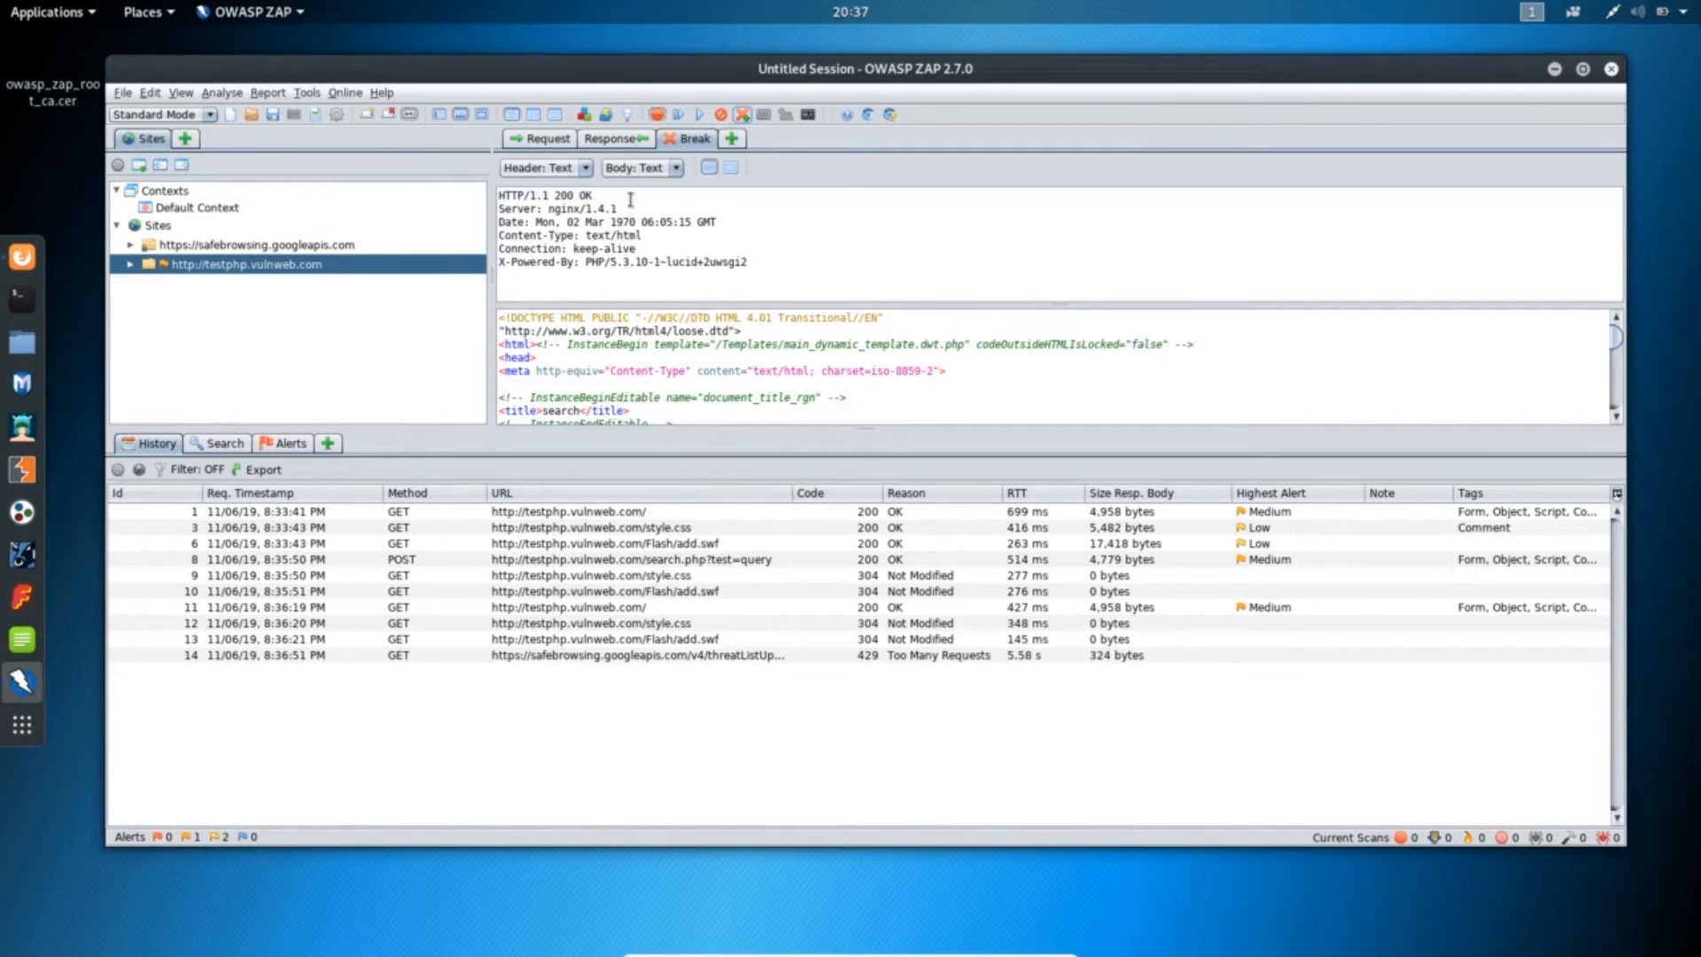
# - Highlight the headers of the search.php response and of the style.css request, stepping forward after each one
pyautogui.moveTo(785, 266); pyautogui.dragTo(497, 190)
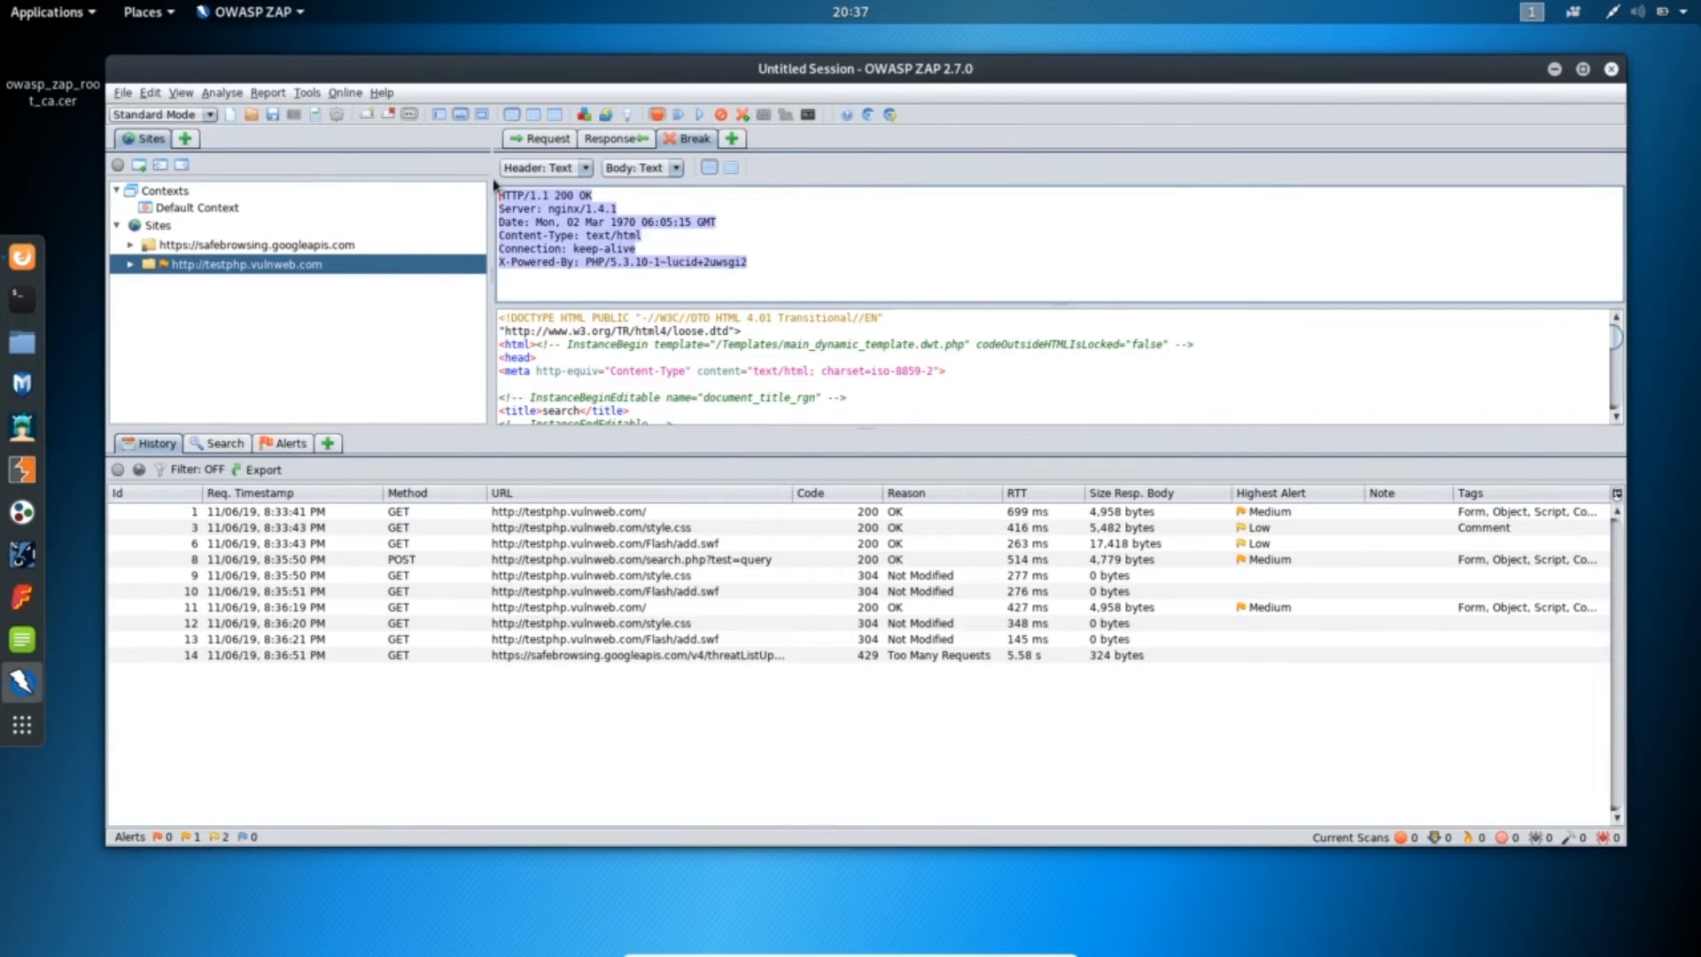
pyautogui.click(676, 117)
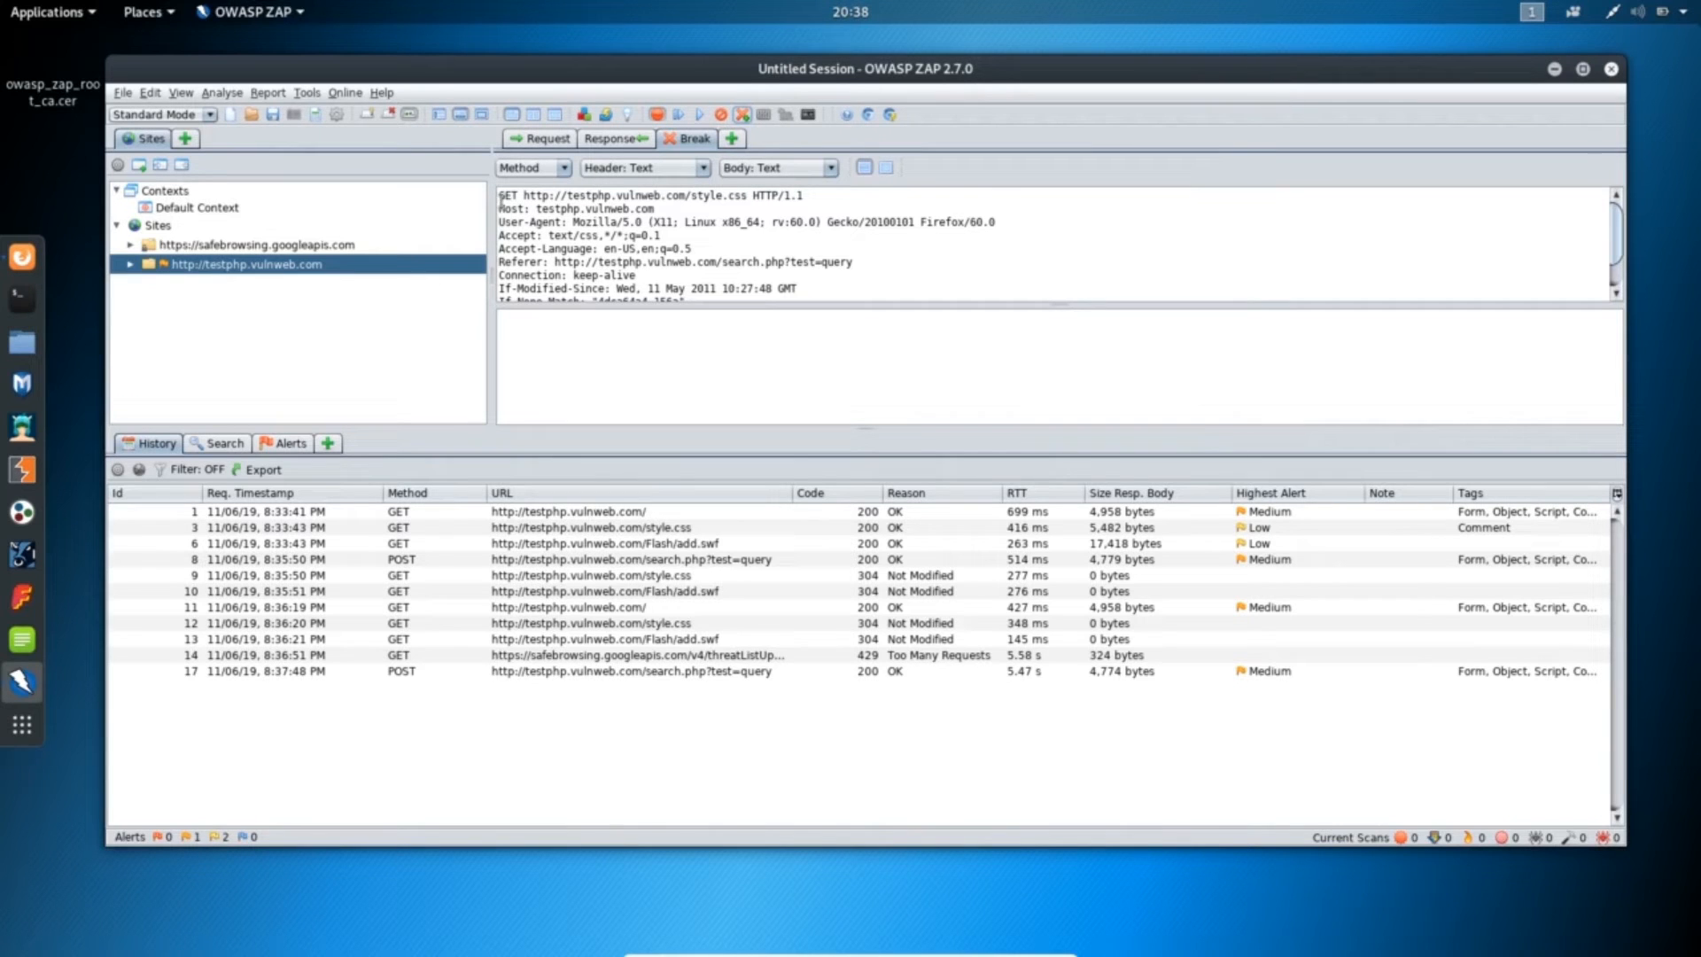
pyautogui.moveTo(500, 196); pyautogui.dragTo(686, 312)
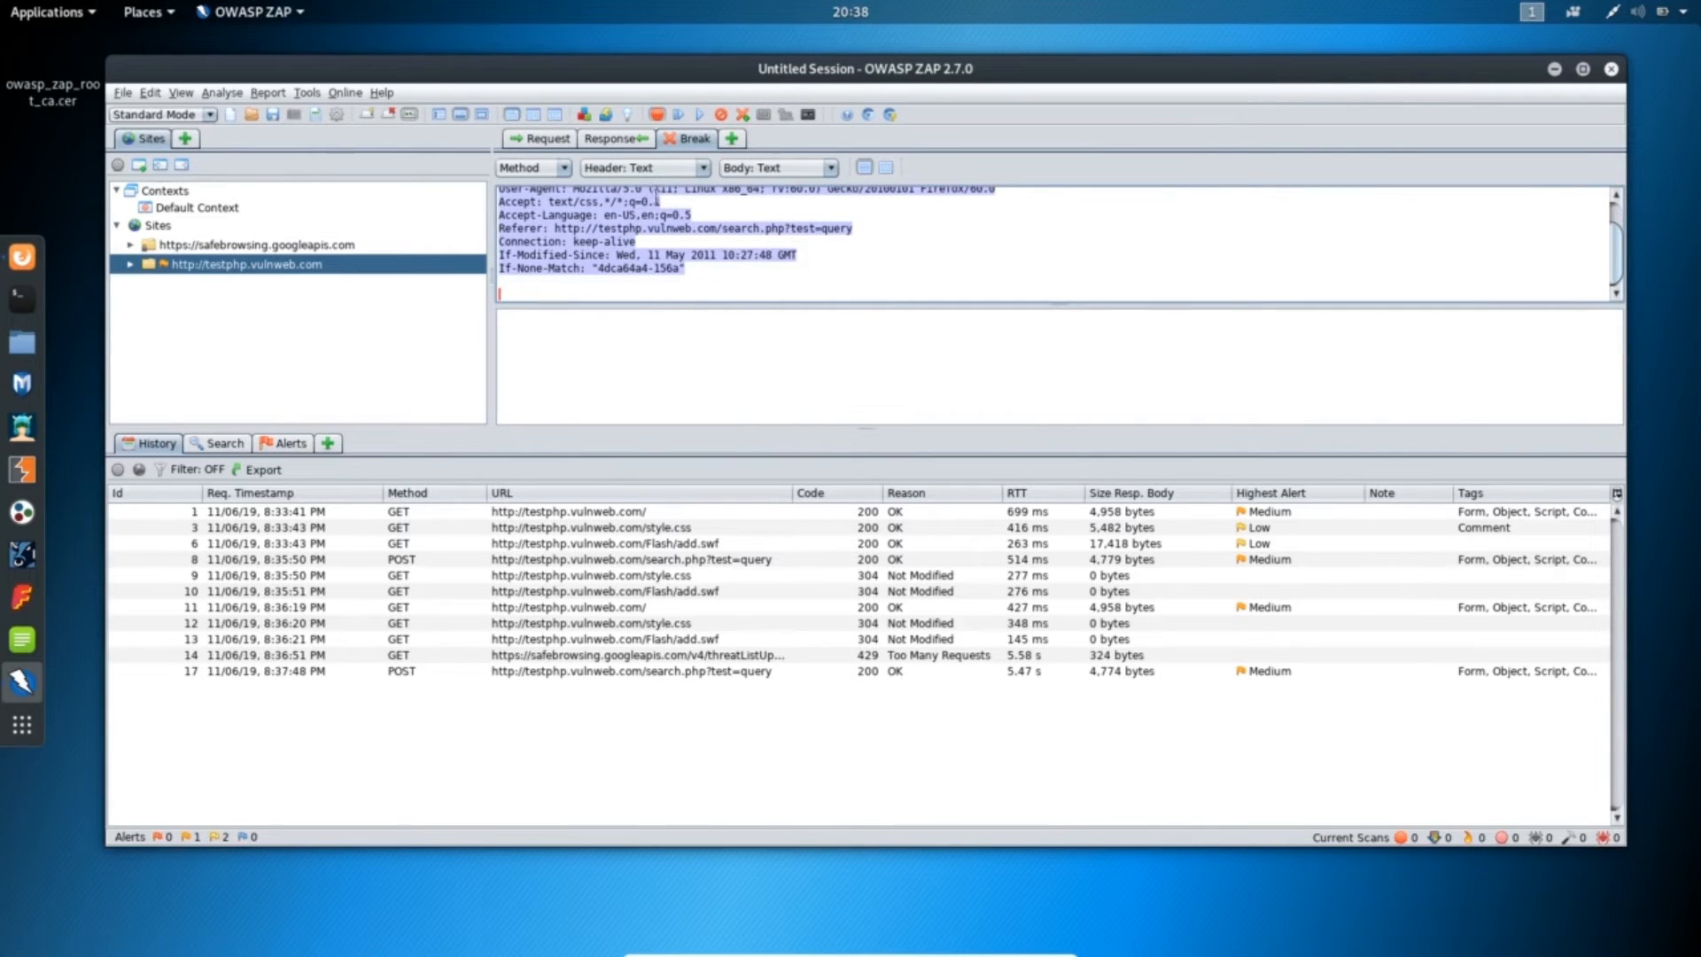
pyautogui.click(678, 116)
# - Highlight the style.css response header, step to the following request, highlight its header and continue without further breaks
pyautogui.moveTo(634, 264); pyautogui.dragTo(498, 195)
pyautogui.click(680, 115)
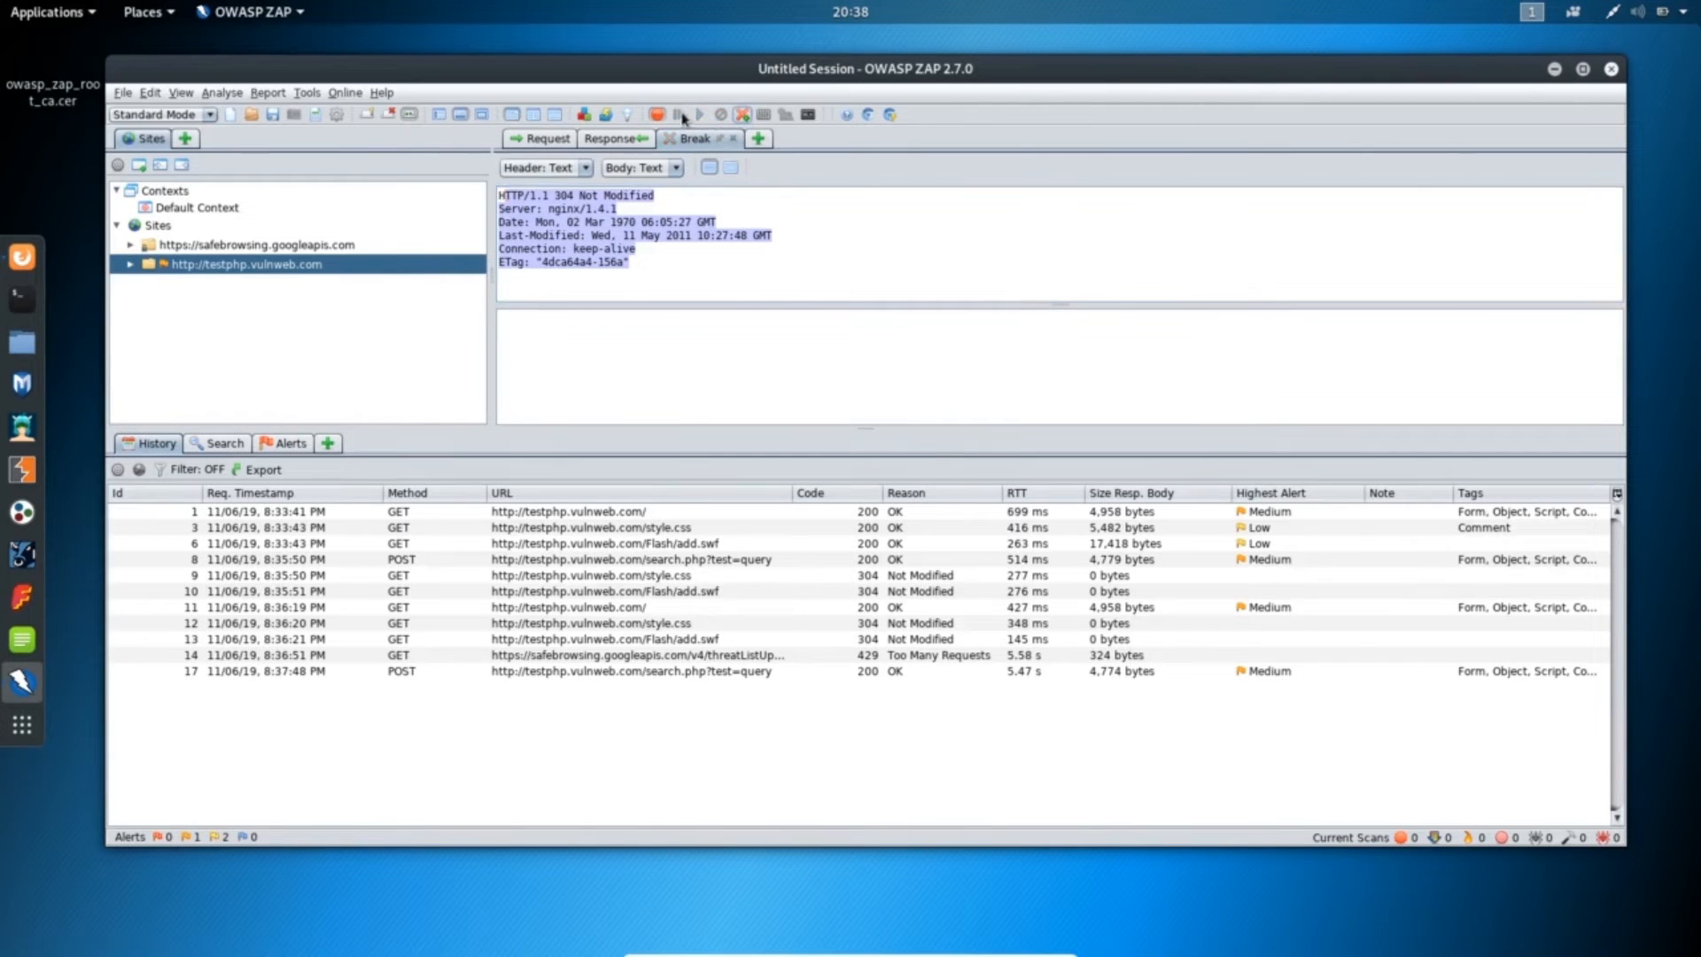
pyautogui.moveTo(507, 195); pyautogui.dragTo(795, 310)
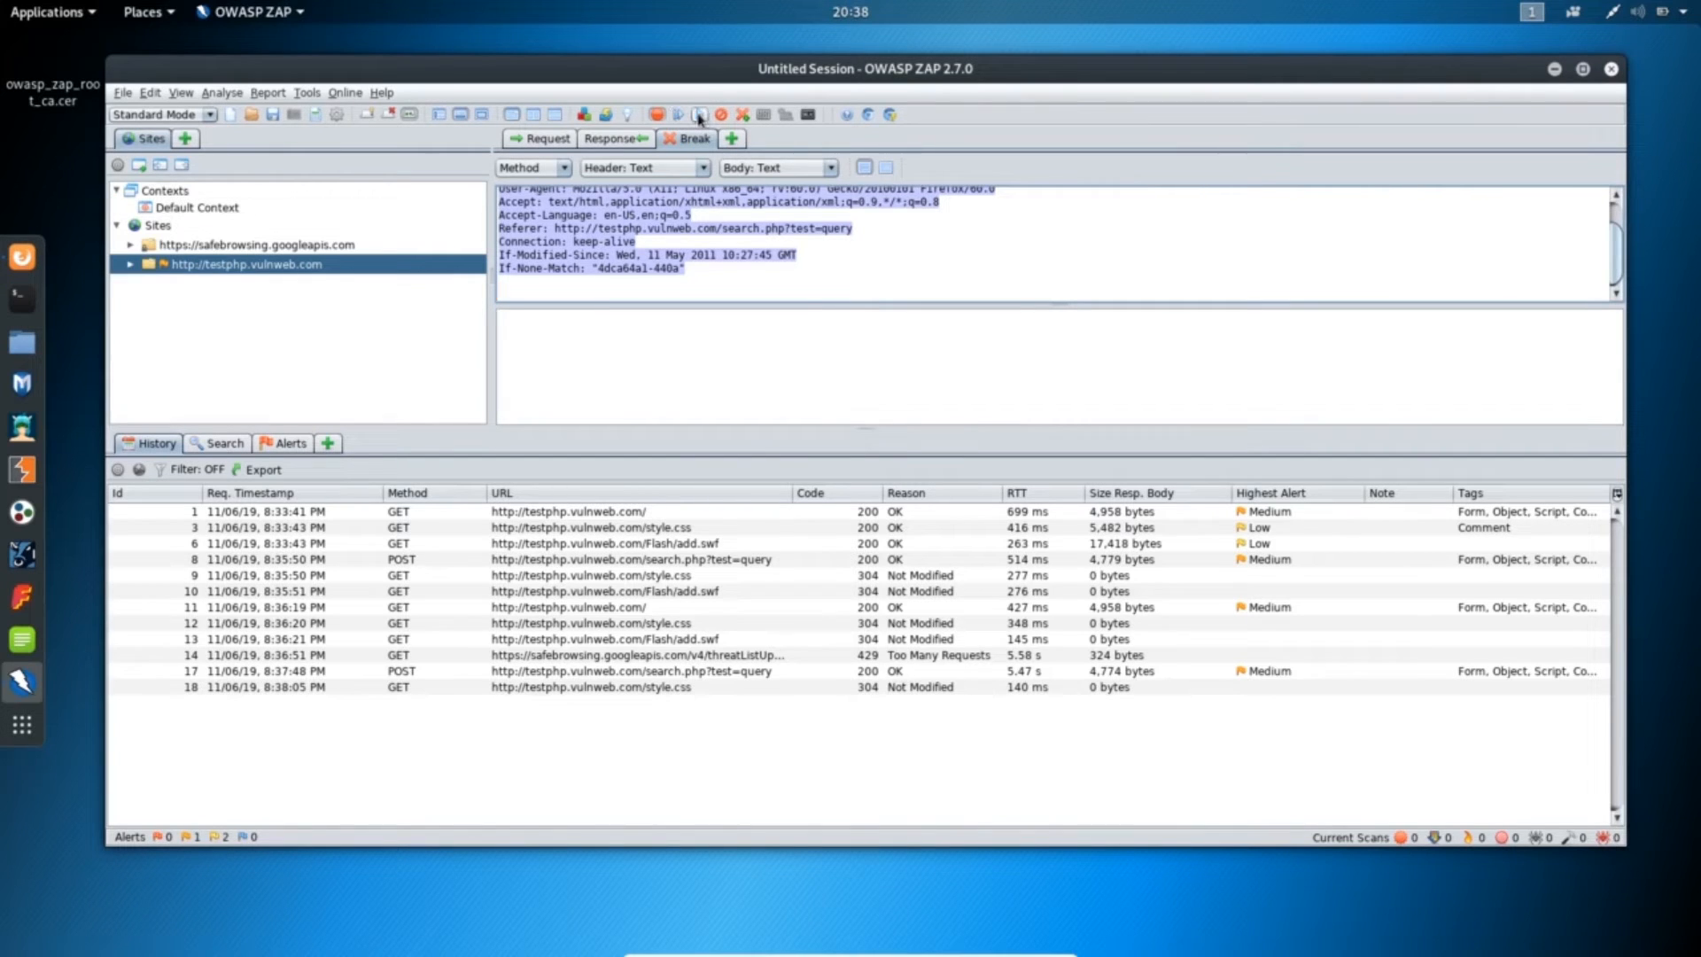
pyautogui.click(700, 115)
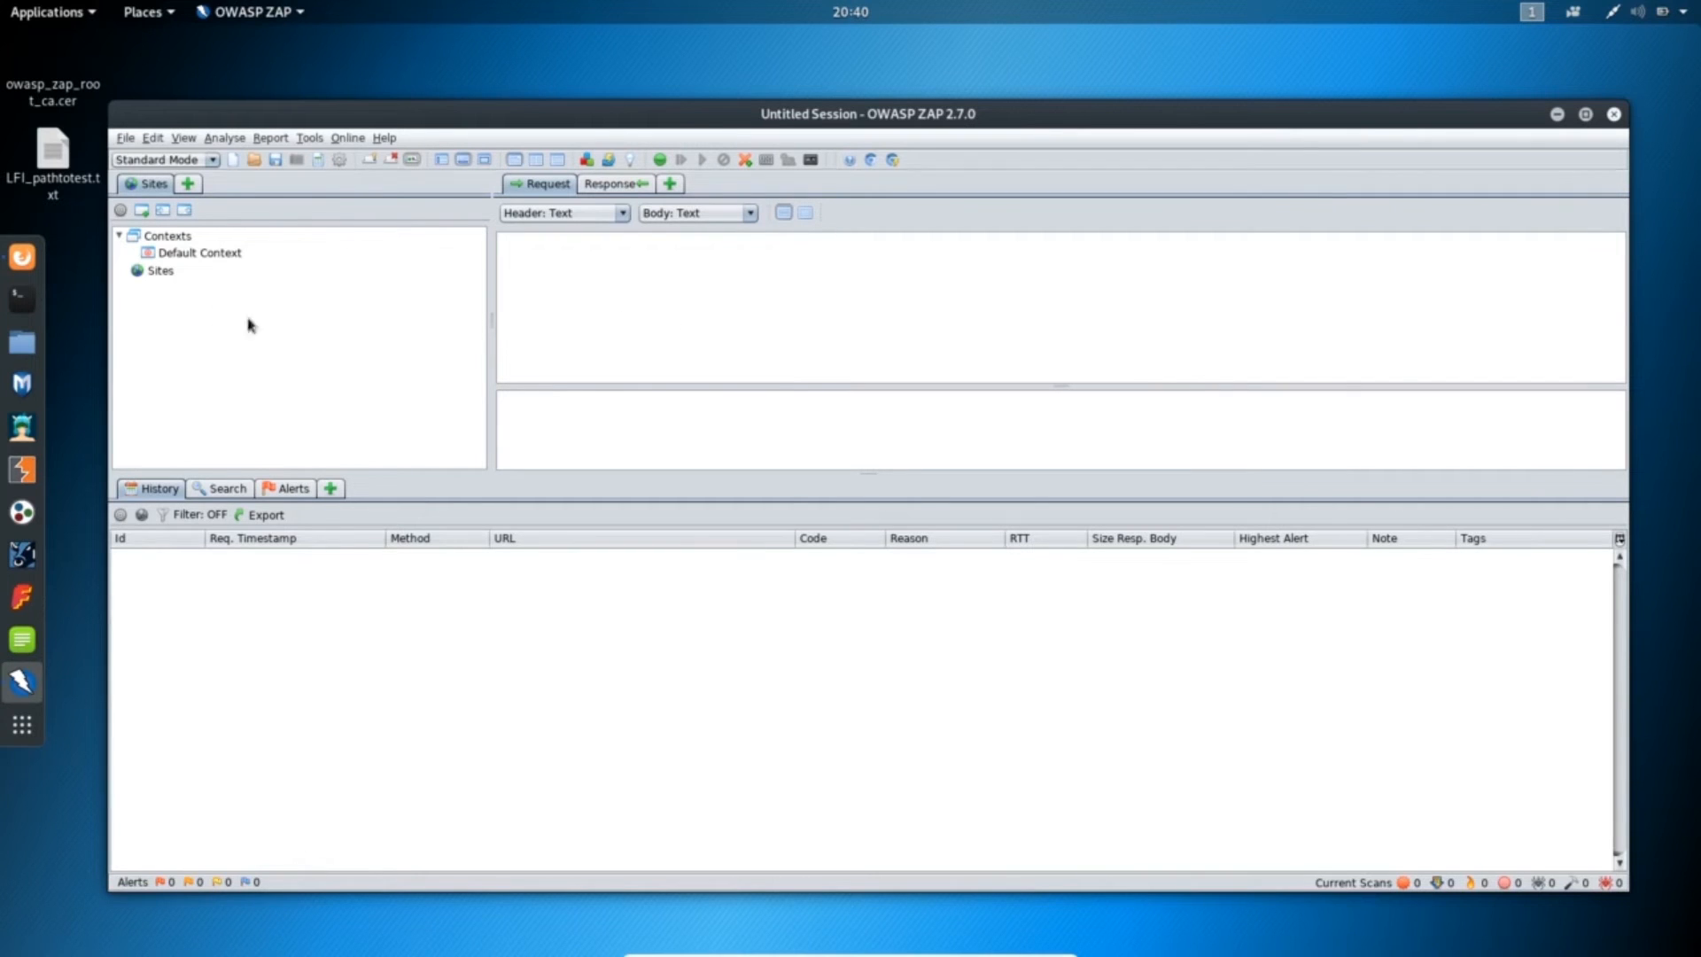
# - Switch to Firefox and open the File Inclusion page of DVWA
pyautogui.click(21, 258)
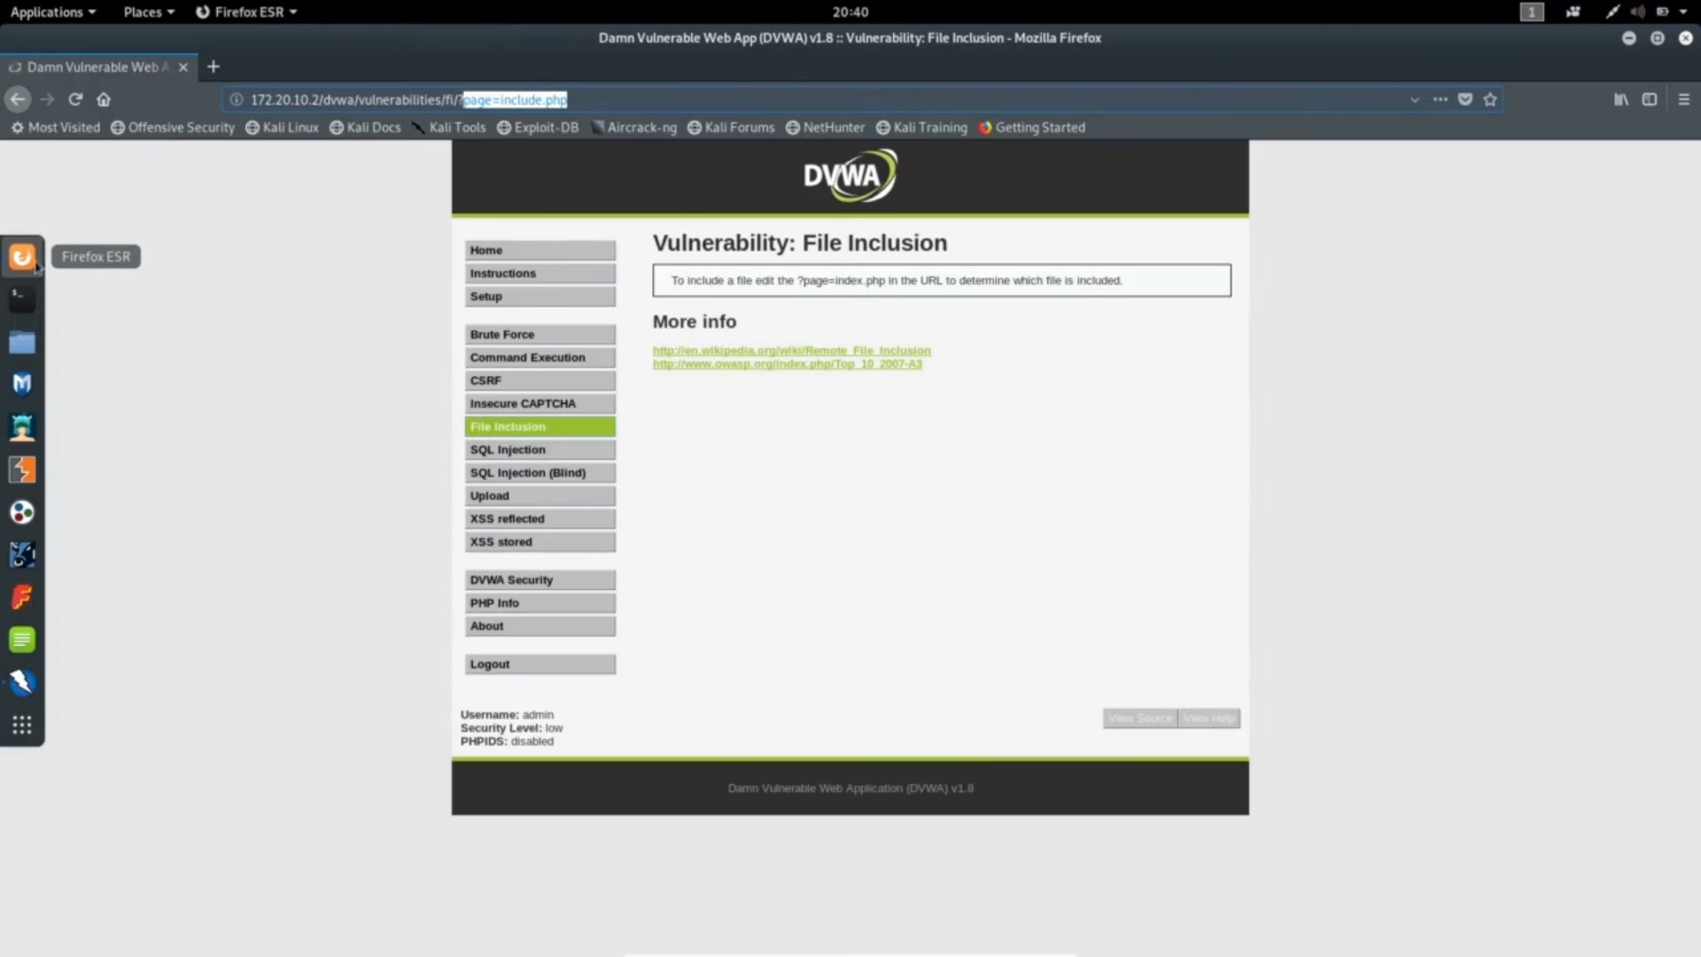
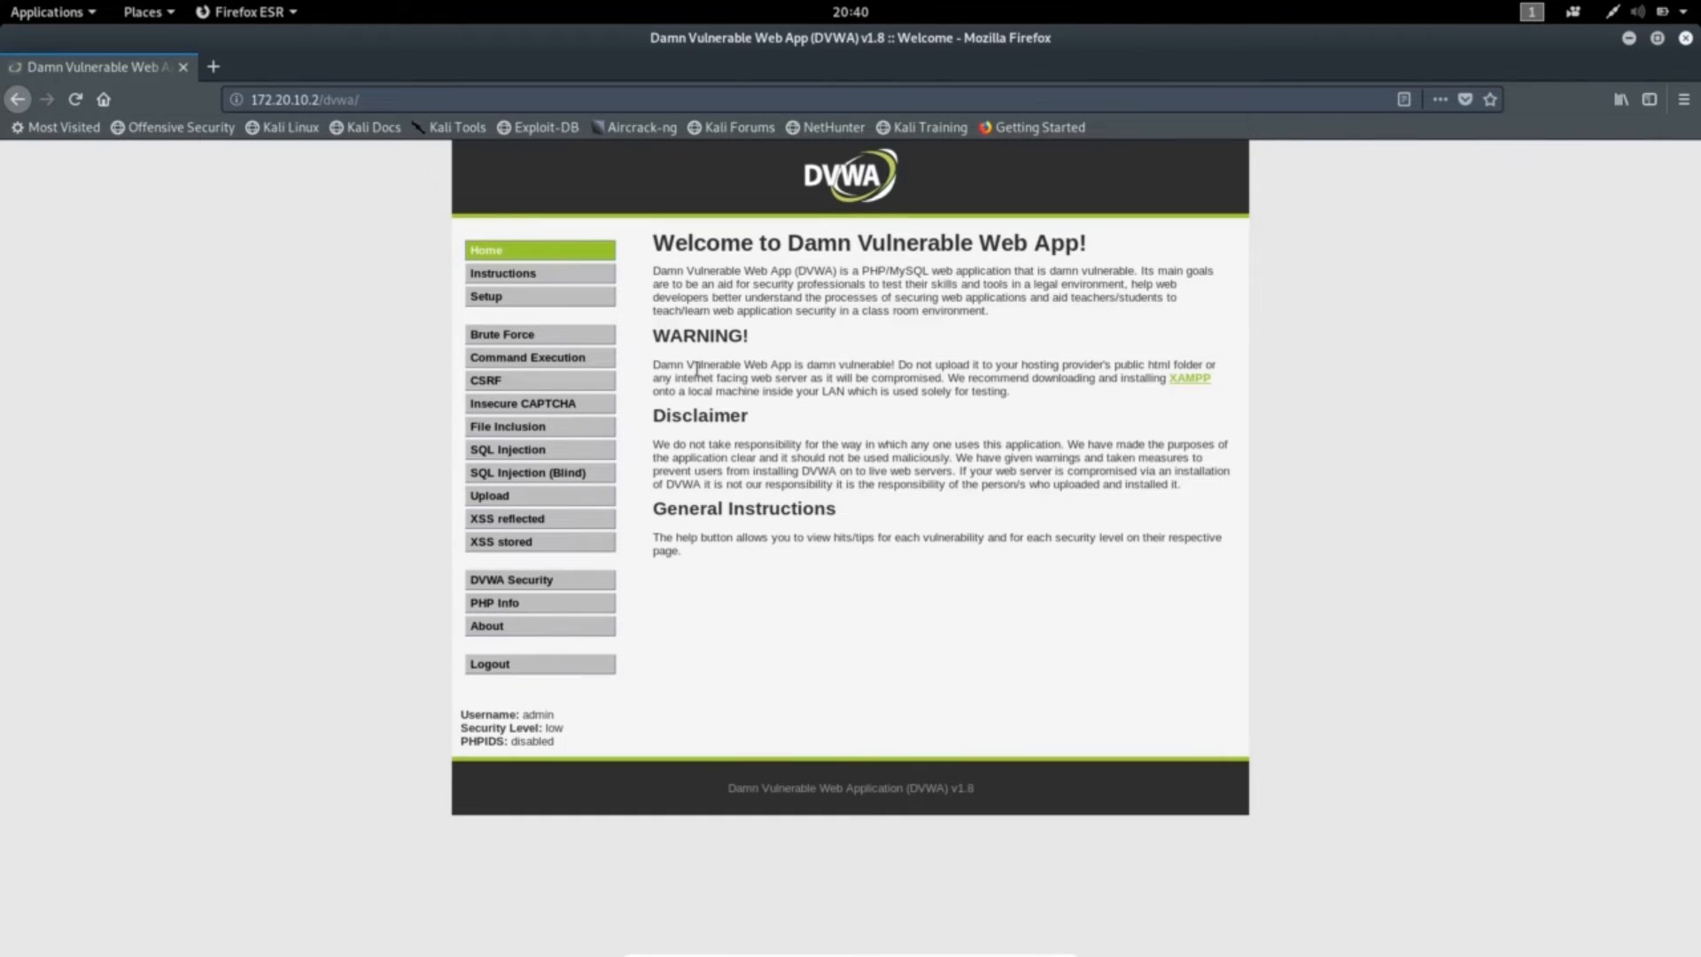
pyautogui.click(524, 428)
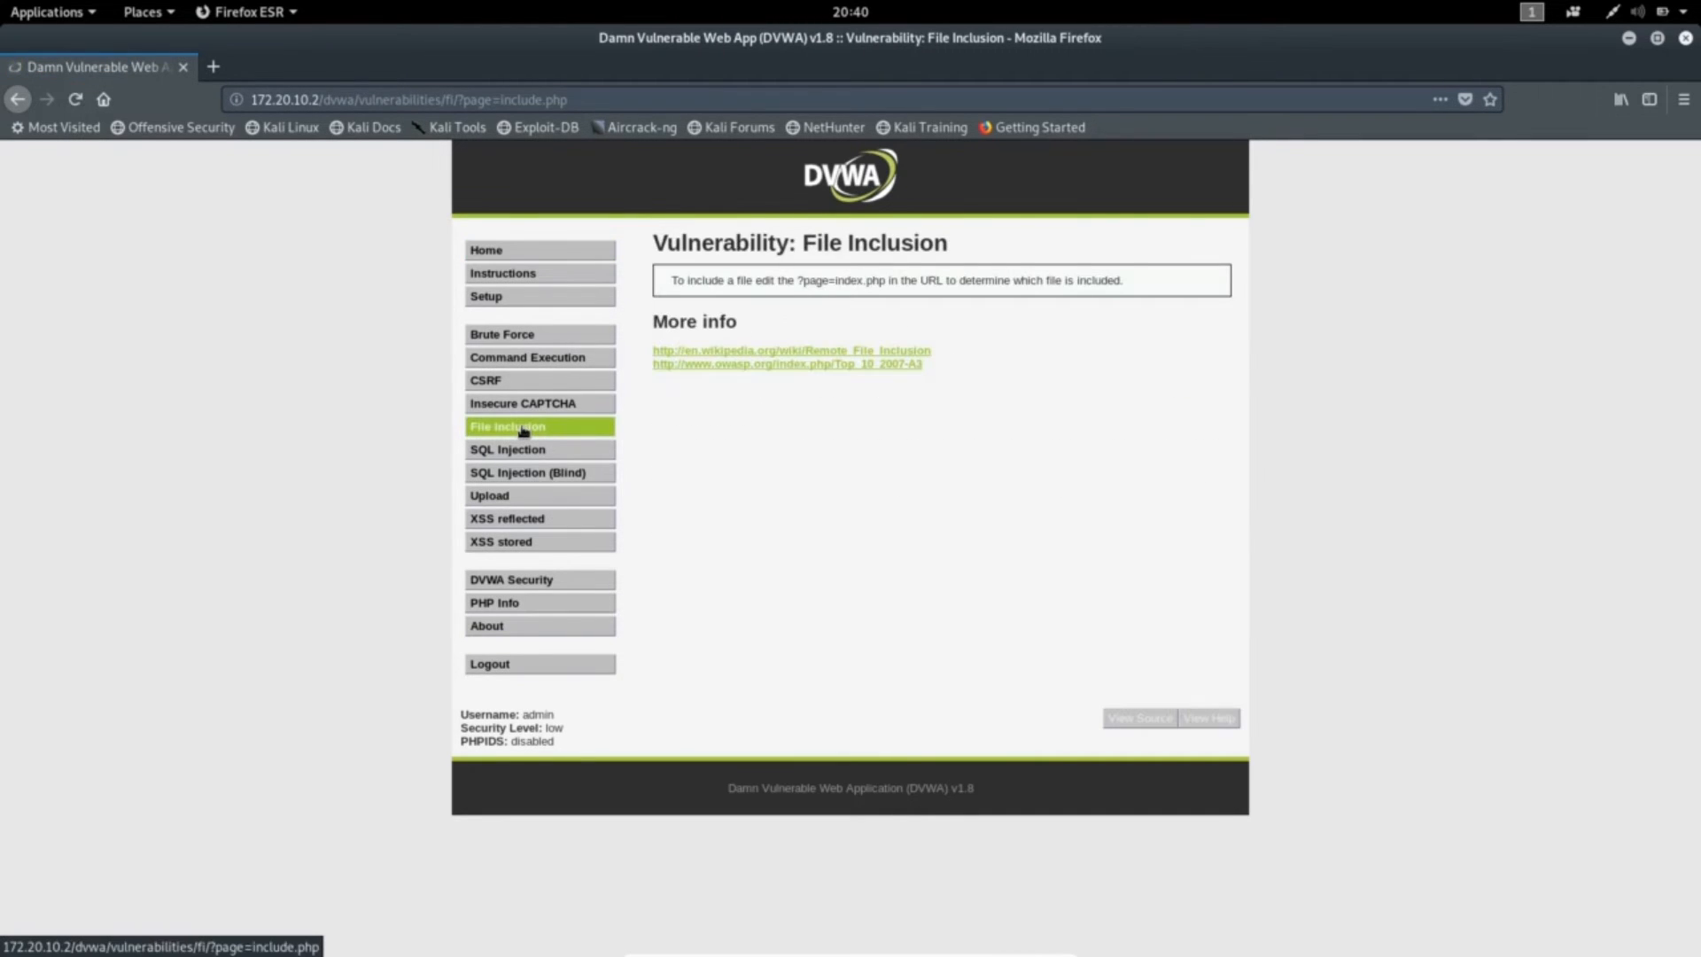
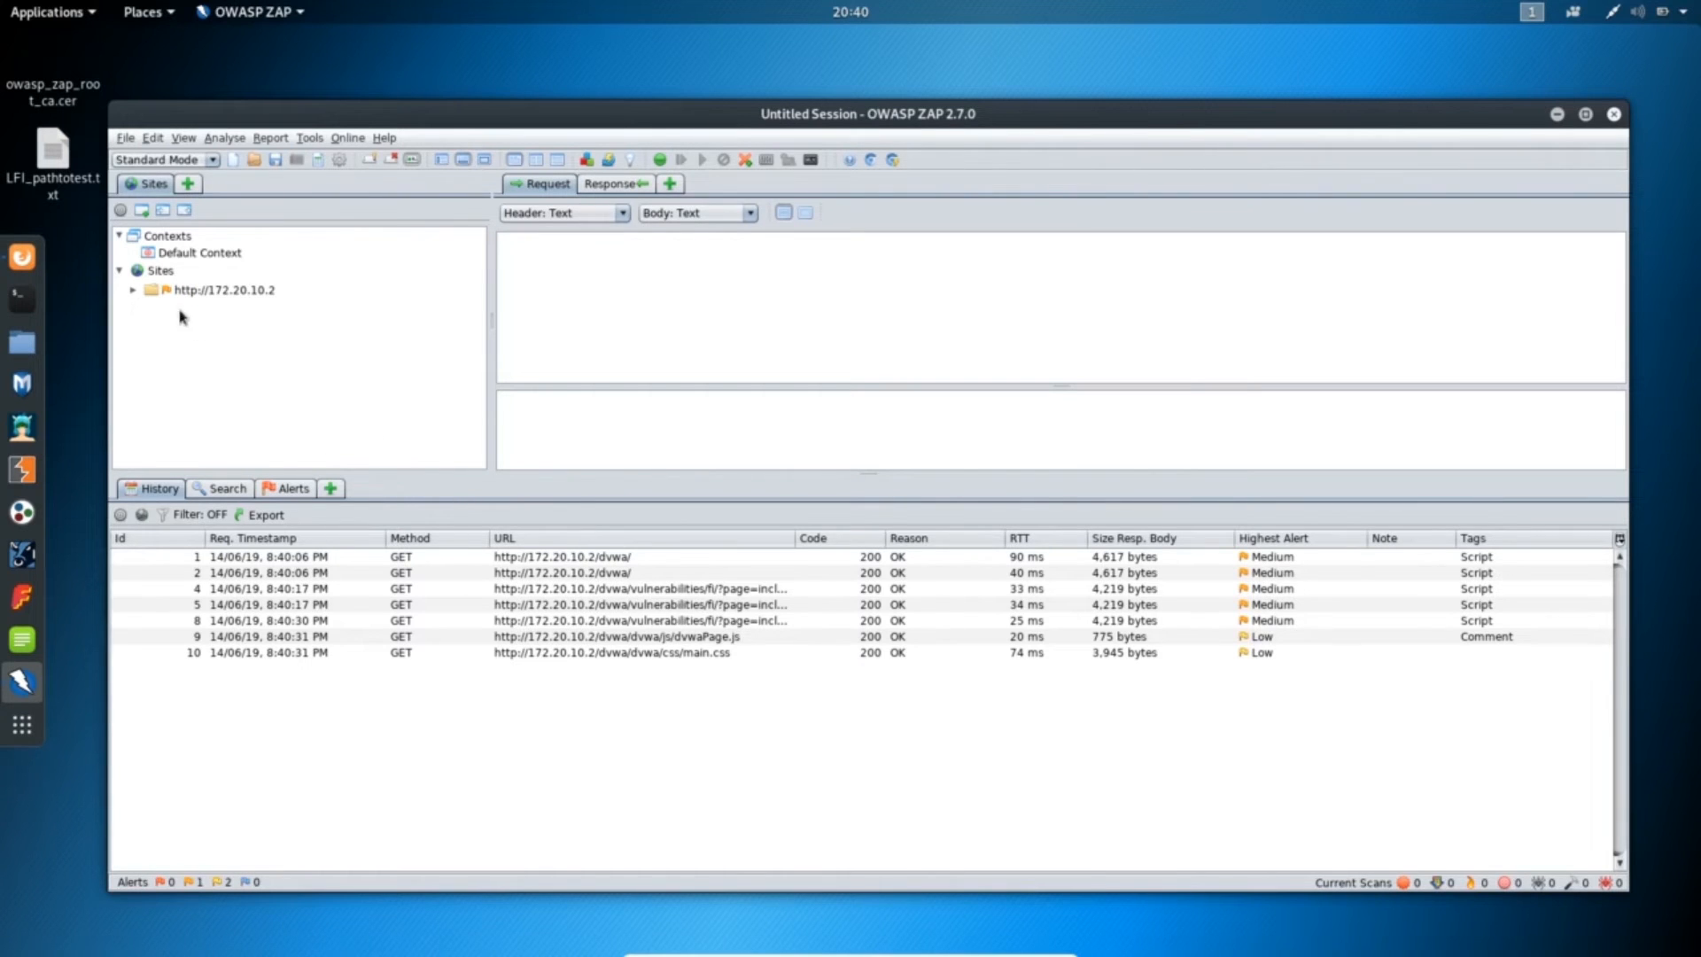
pyautogui.click(134, 290)
pyautogui.doubleClick(153, 312)
pyautogui.doubleClick(152, 312)
pyautogui.click(147, 330)
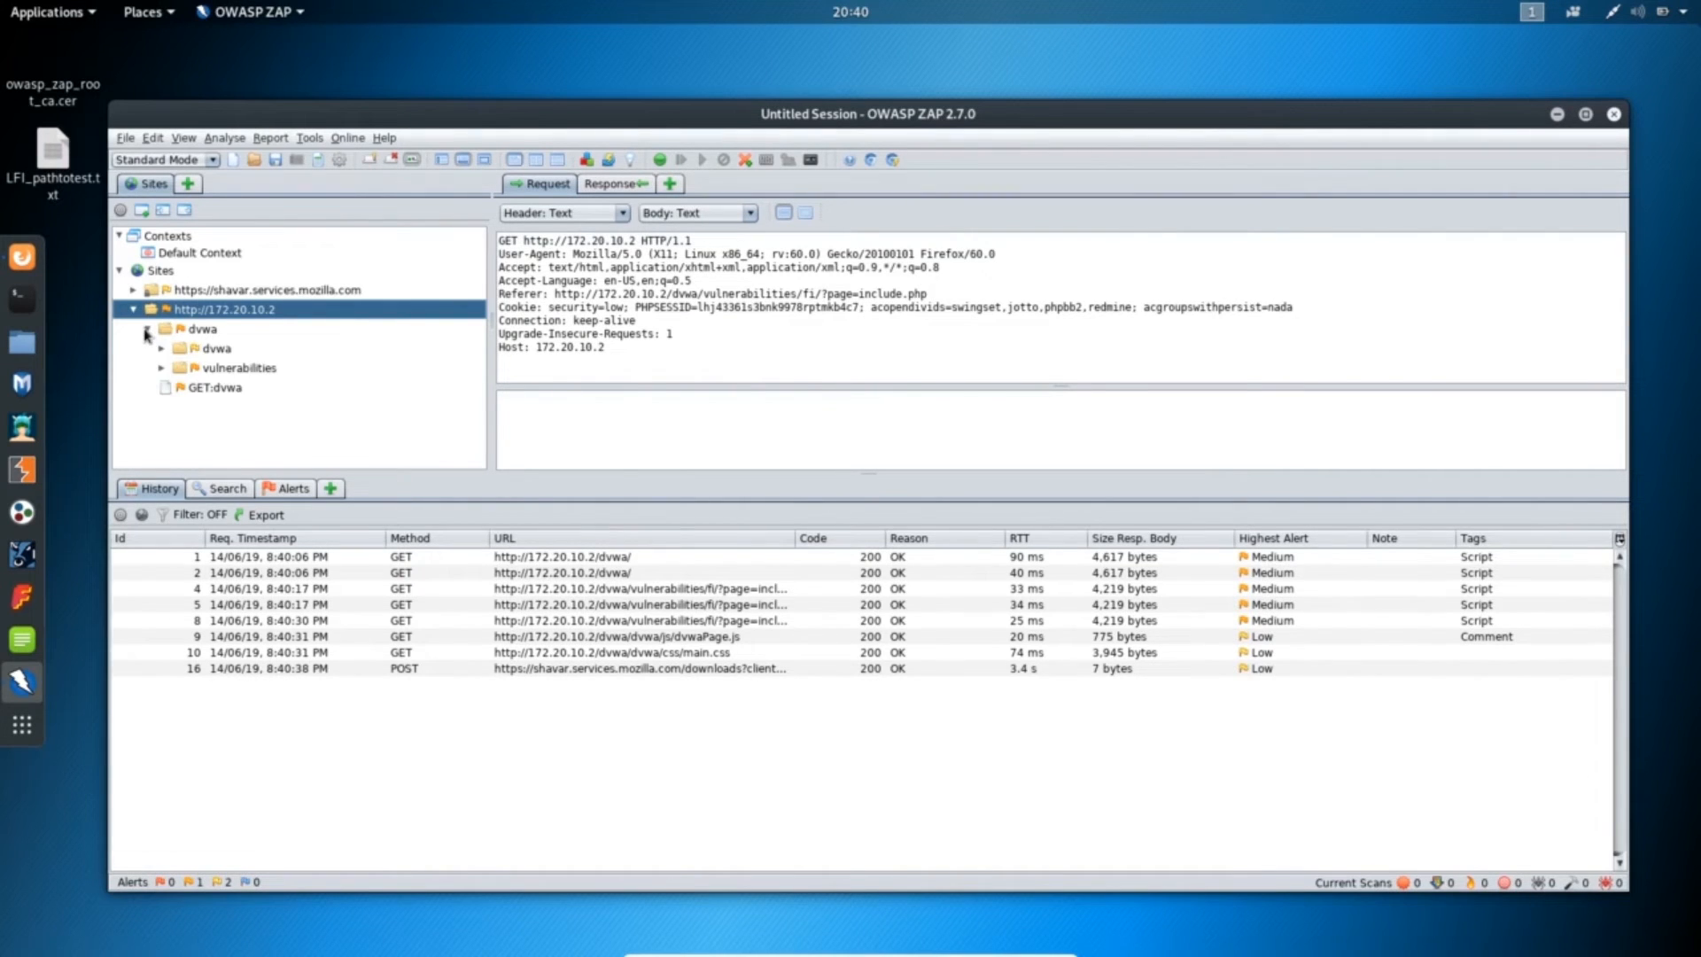
pyautogui.click(163, 368)
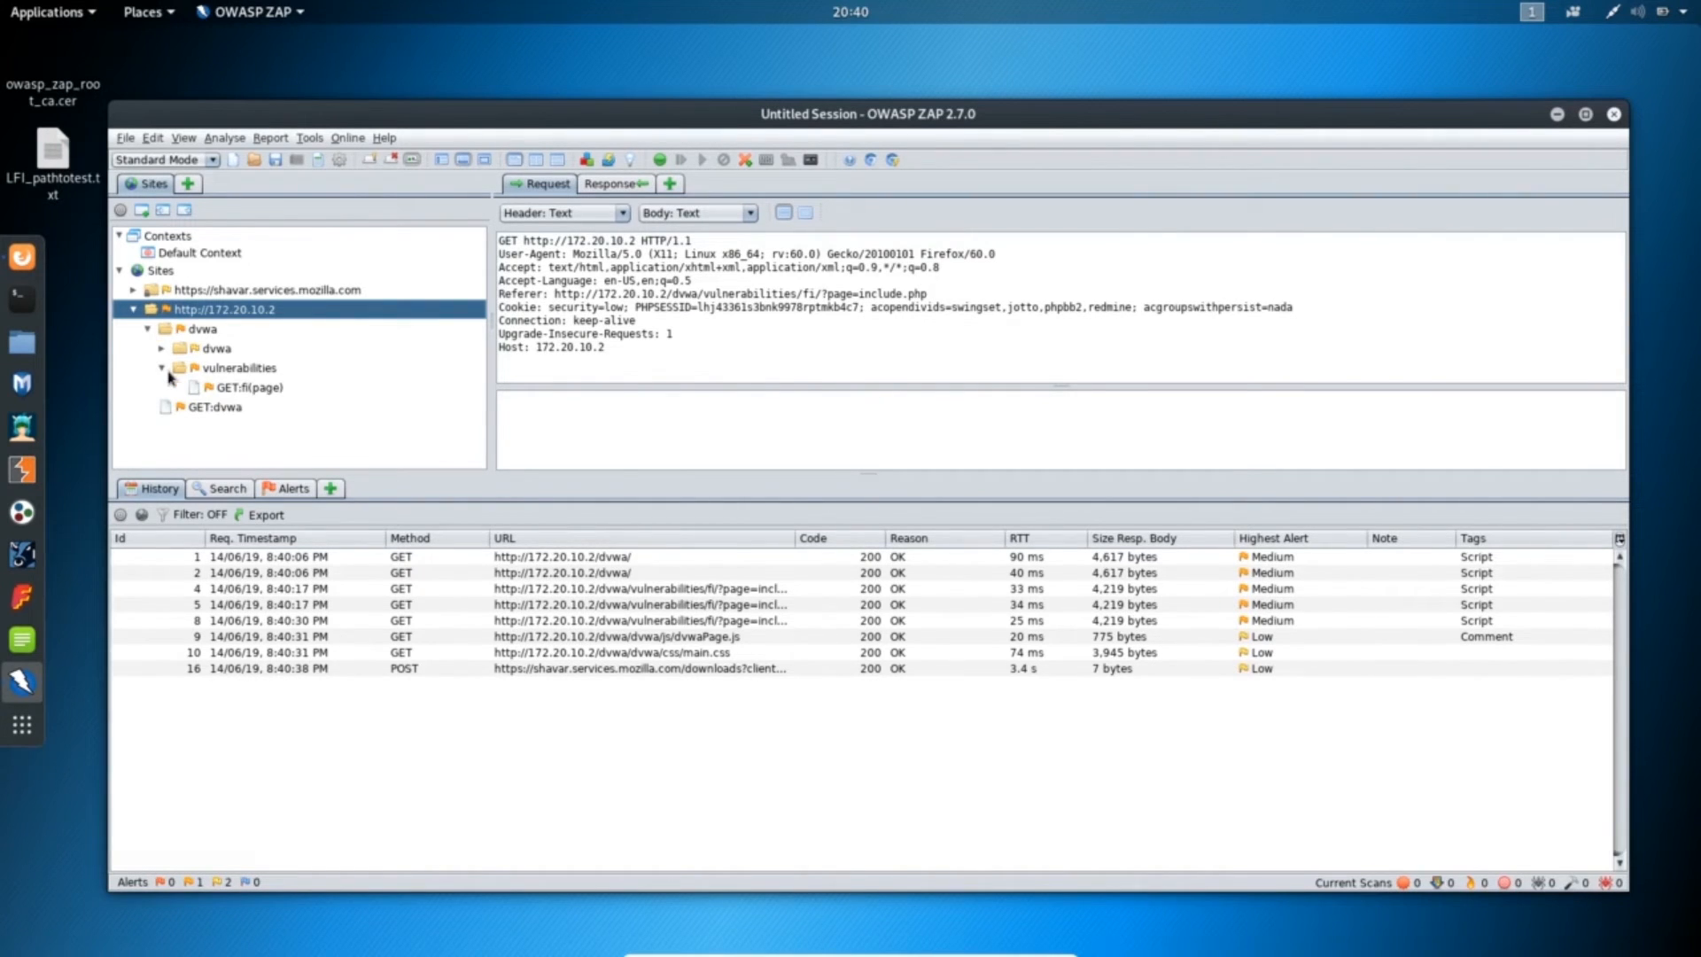
pyautogui.click(244, 388)
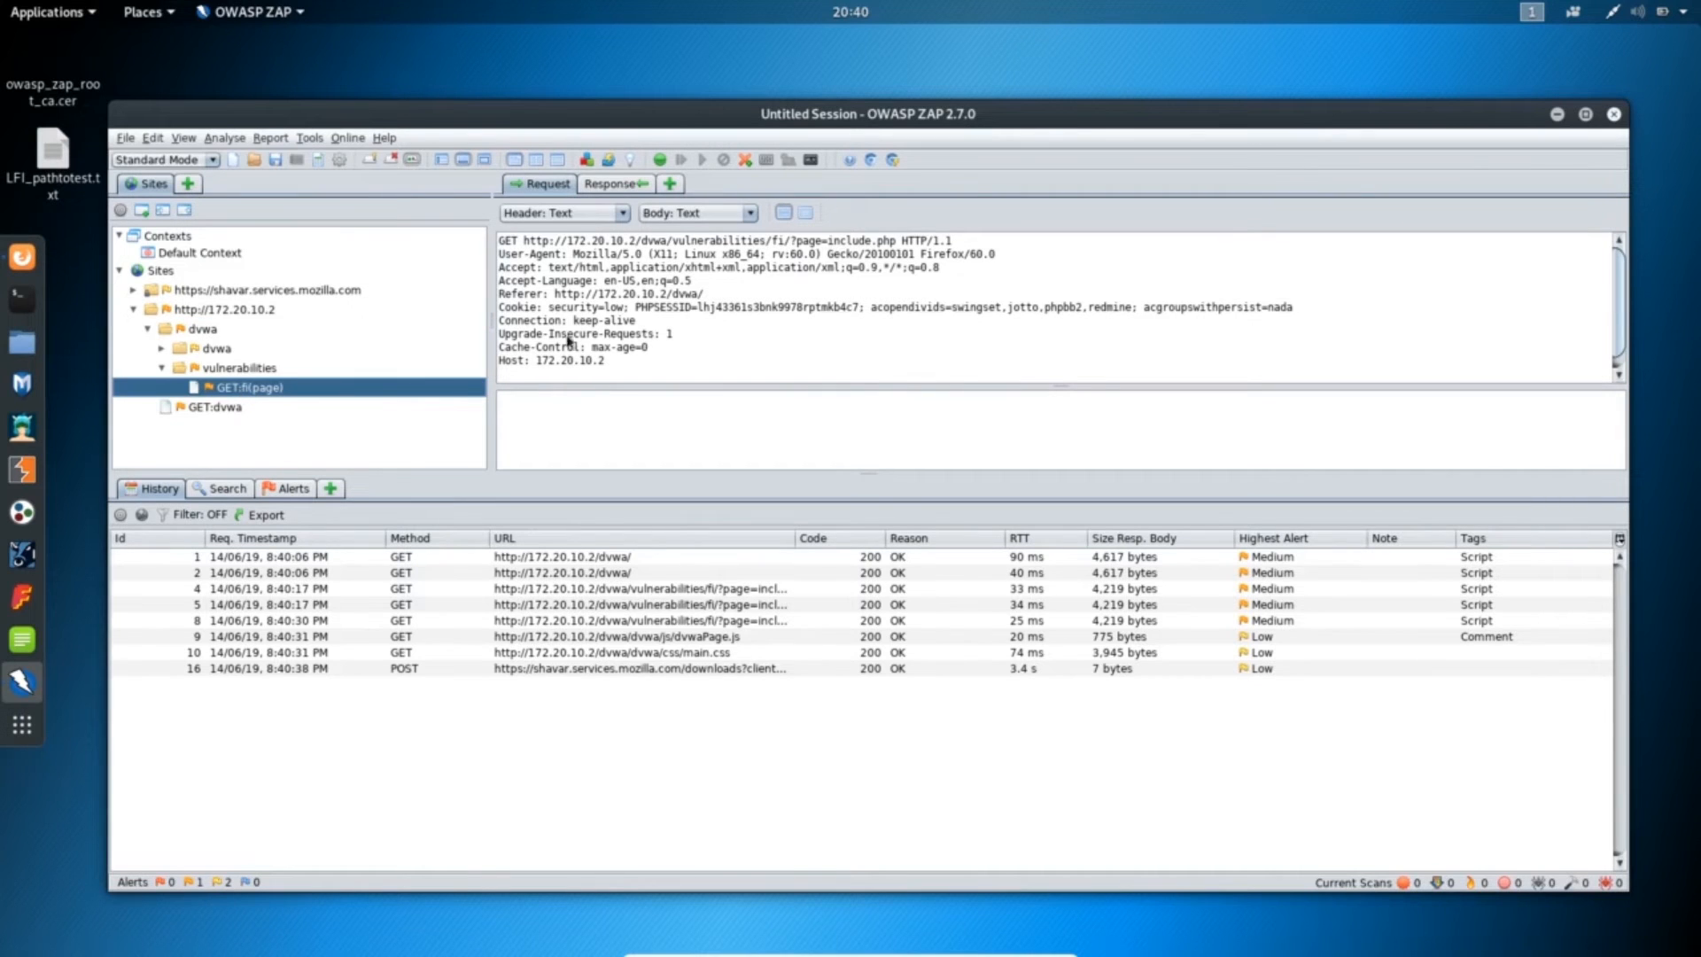
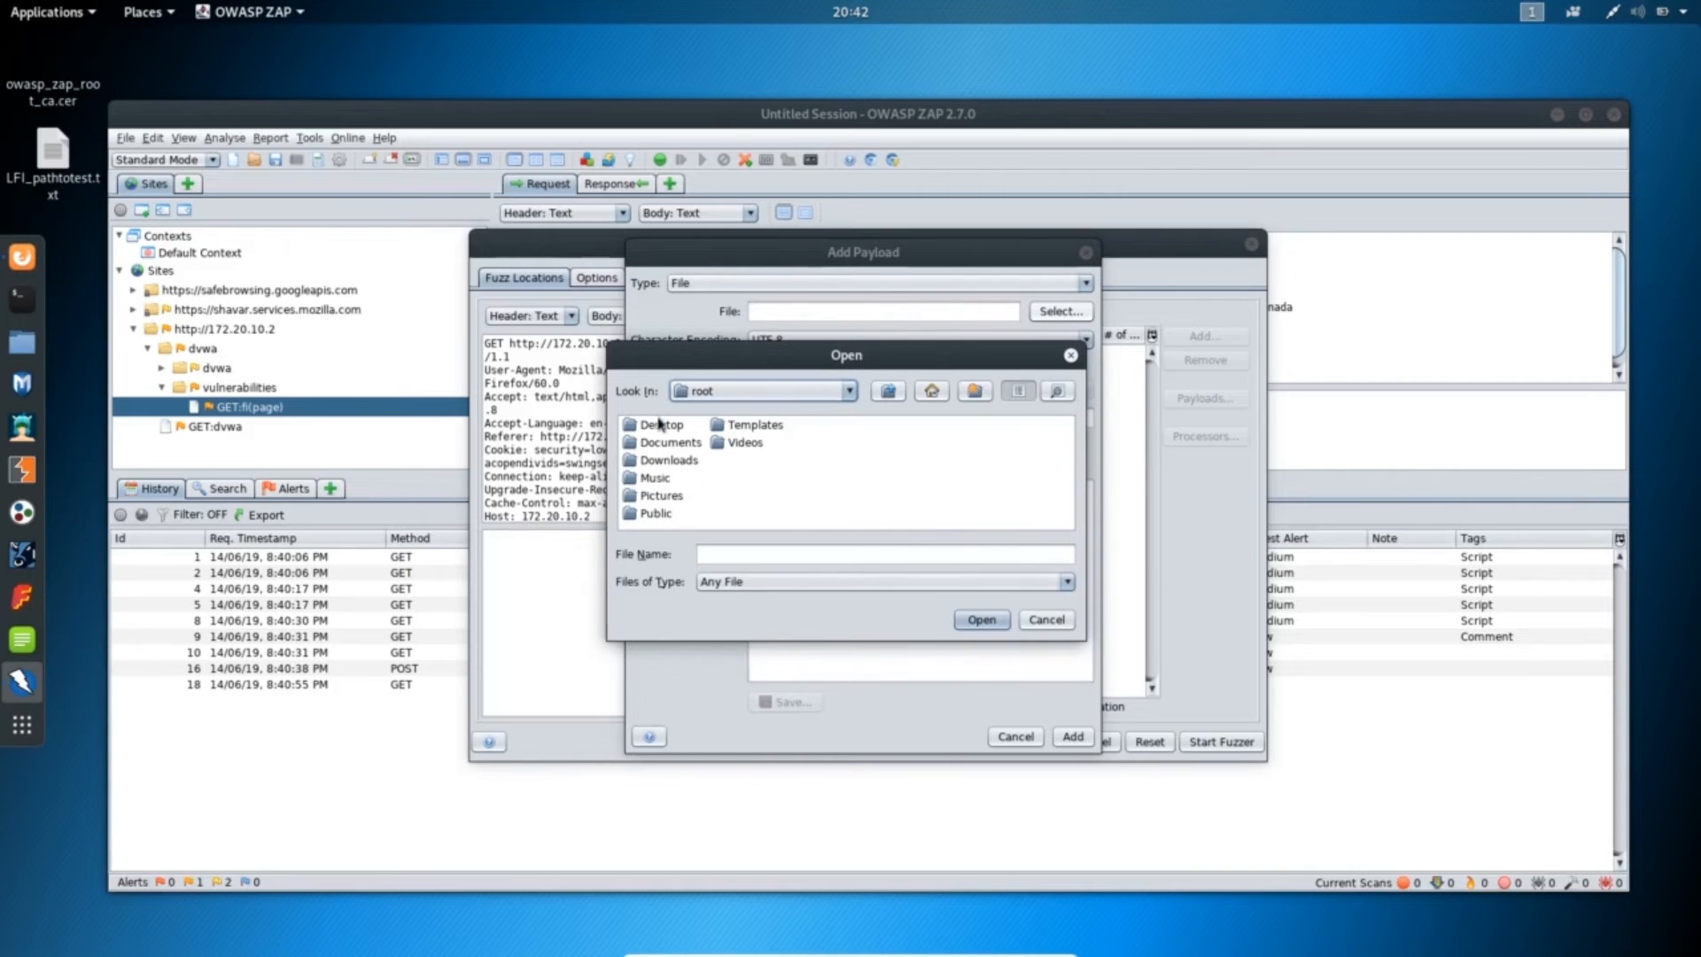
# - Select the Desktop folder while choosing the fuzzer's payload file
pyautogui.click(658, 427)
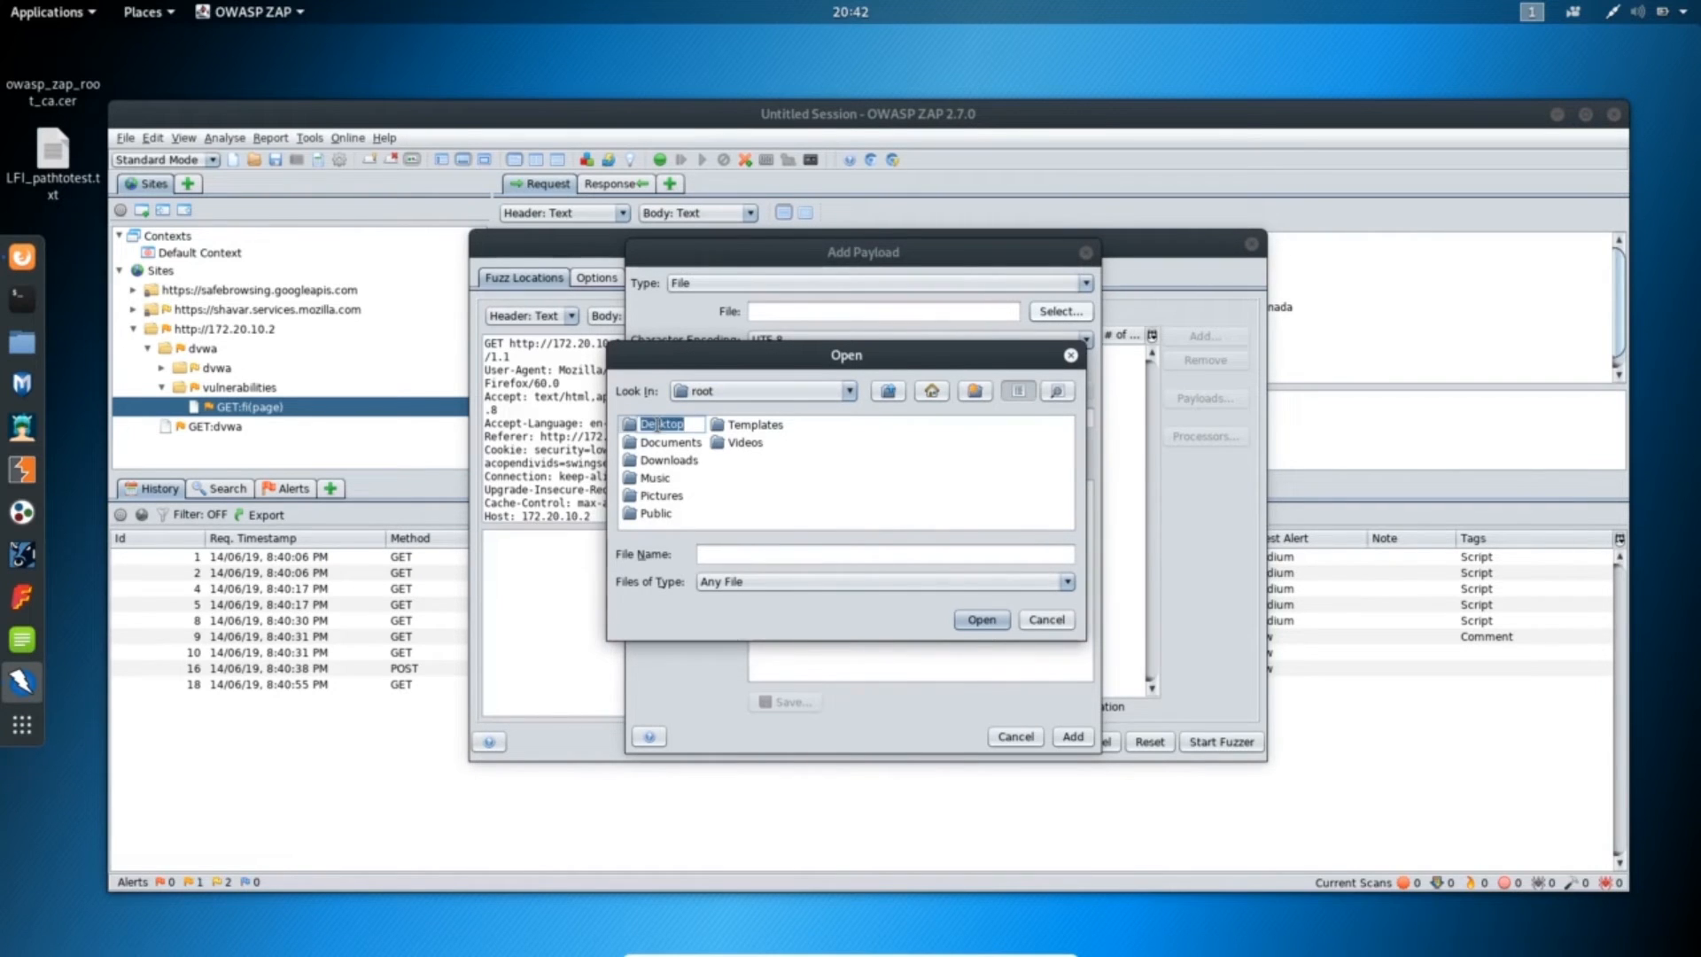
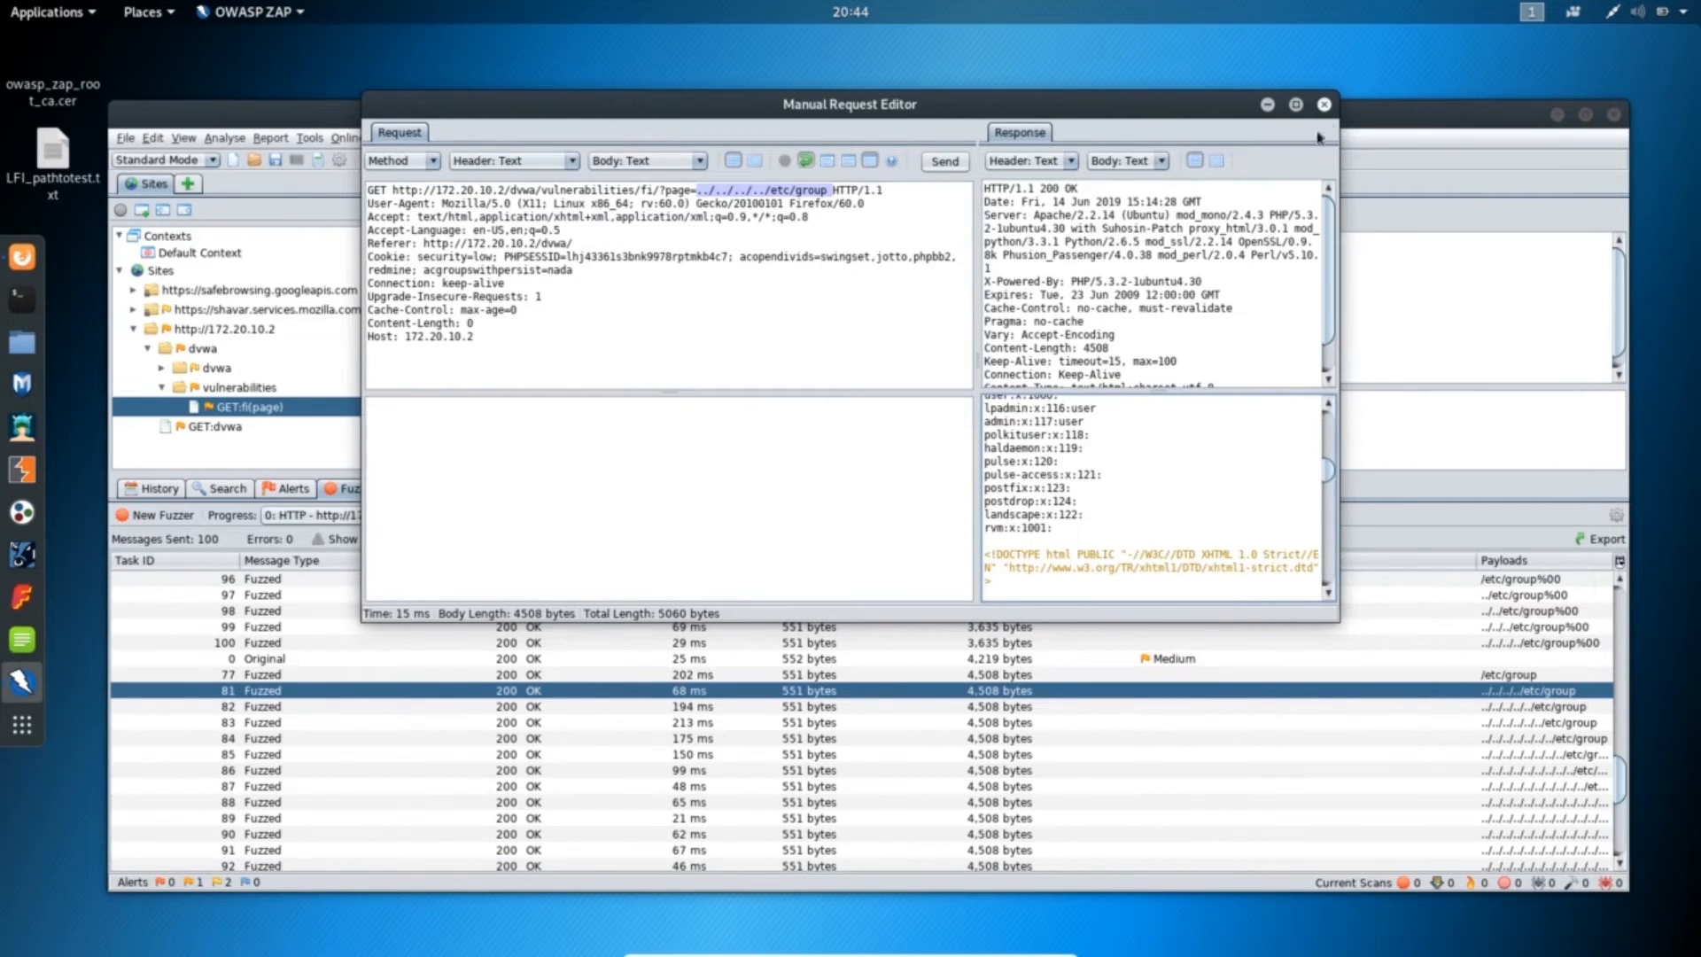
# - Close the Manual Request Editor and look through the fuzz results following the /etc/group payloads
pyautogui.click(1323, 104)
pyautogui.scroll(-5, 977, 774)
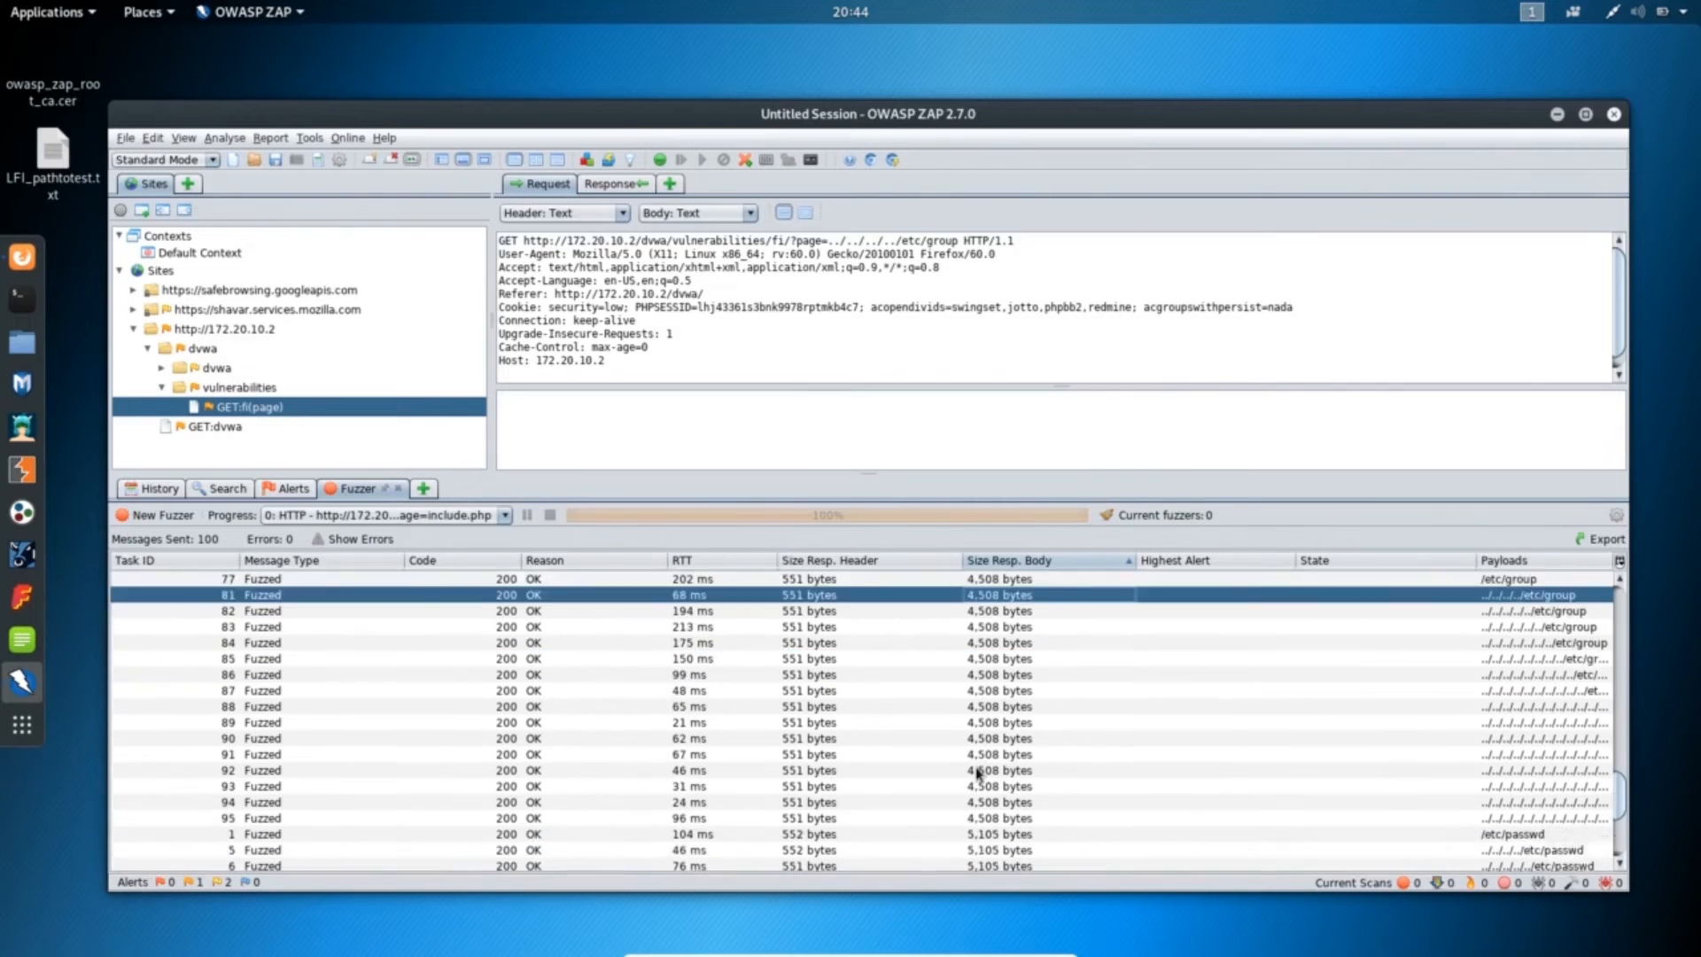
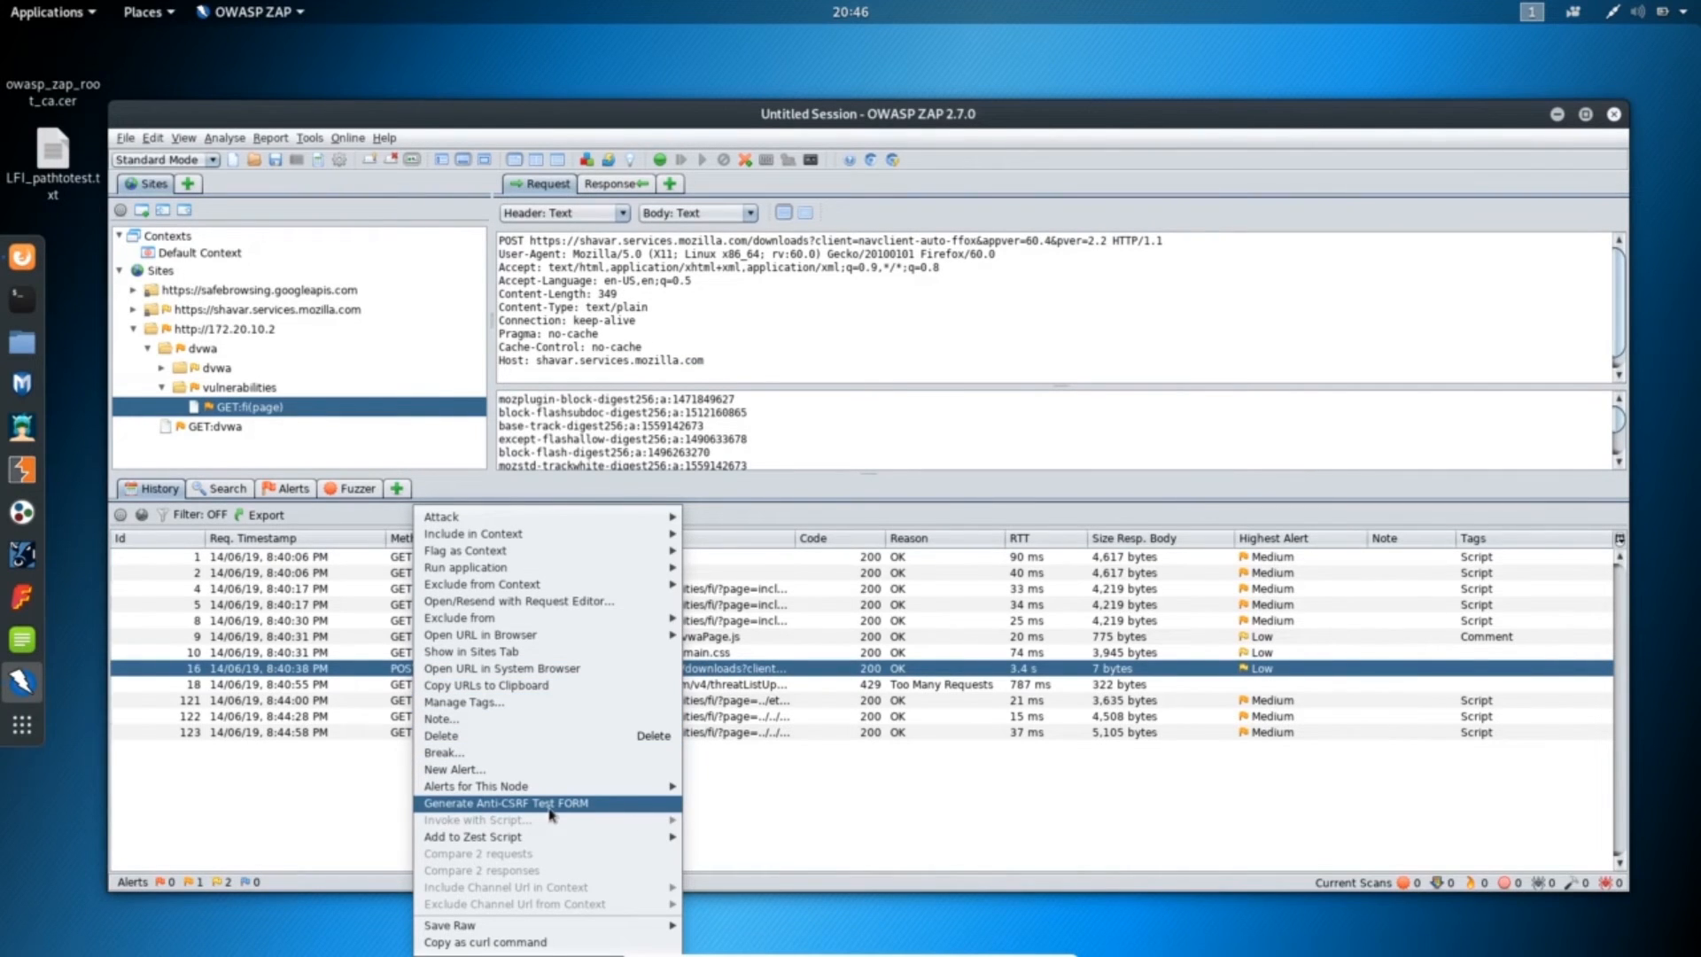
pyautogui.click(332, 799)
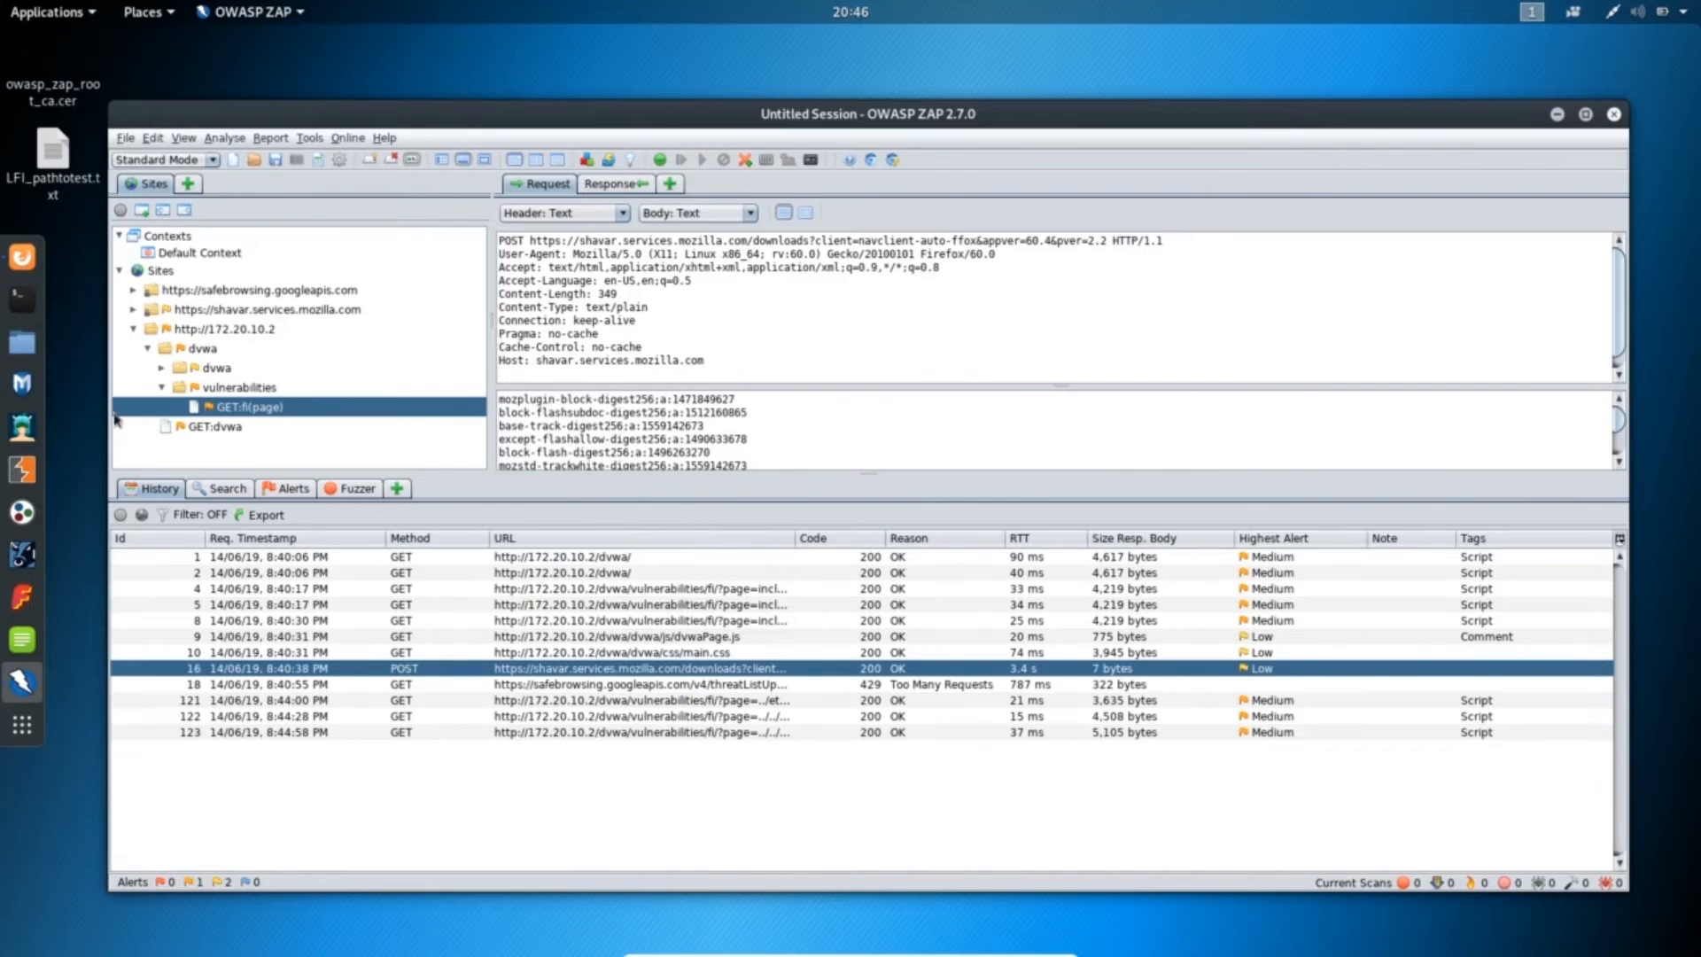
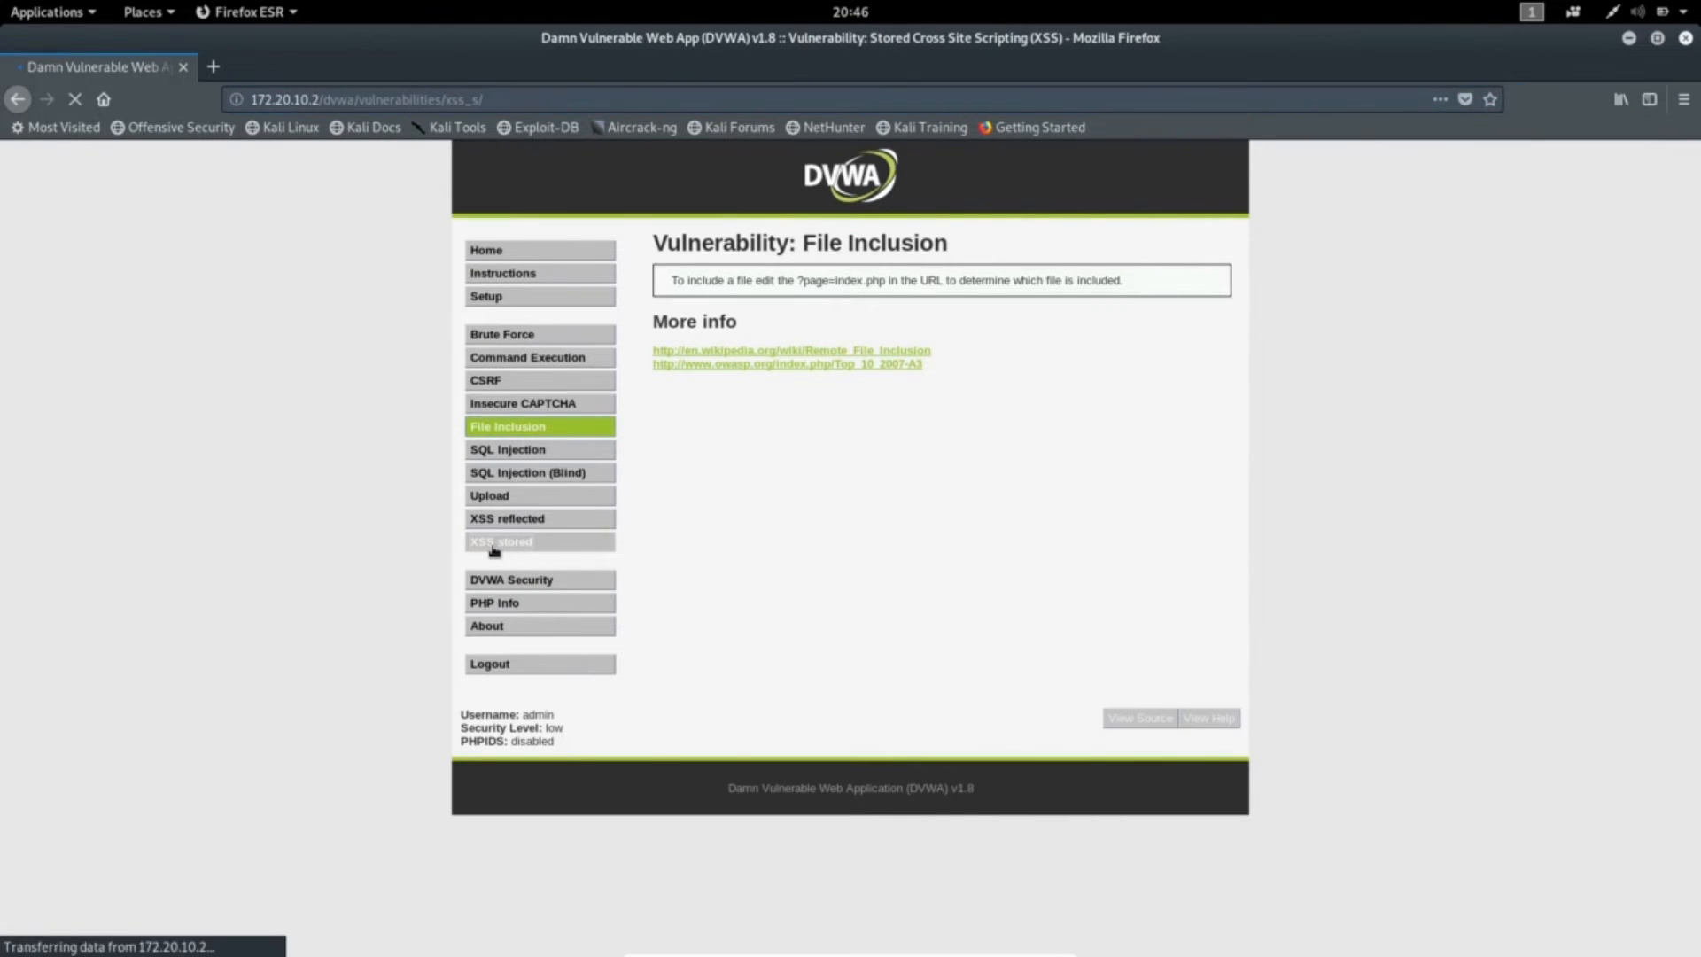
# - Sign DVWA's XSS stored guestbook with the name hello!!! and the message "test for CSRF POC", and minimize Firefox
pyautogui.click(806, 292)
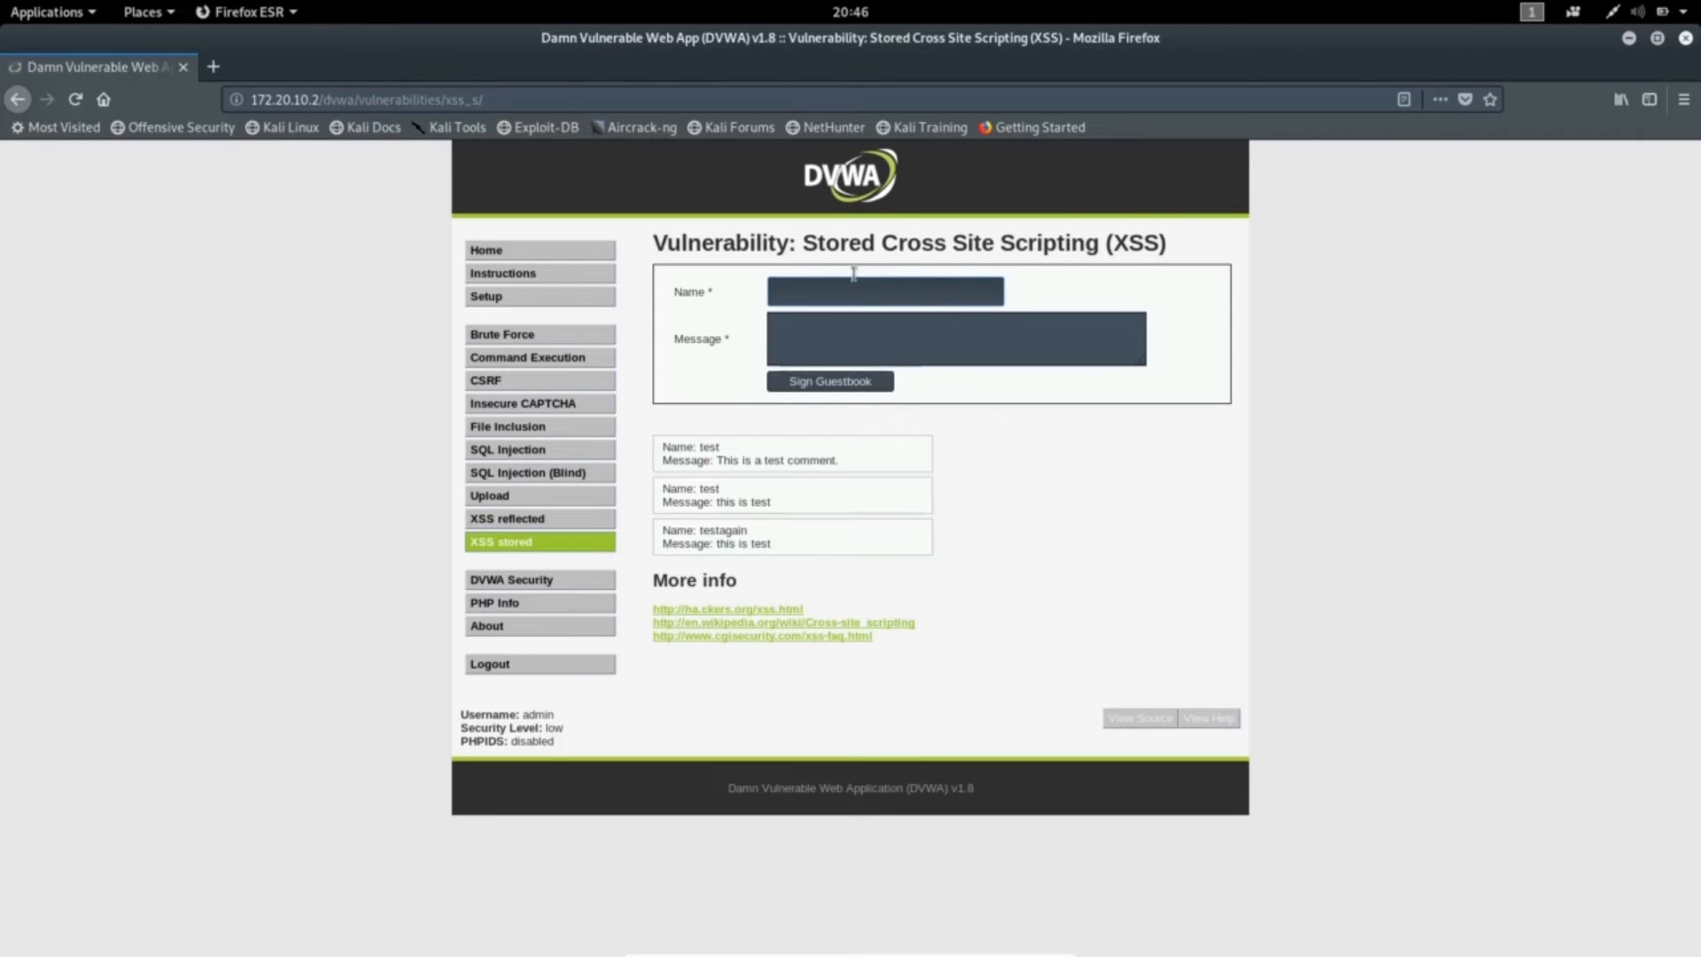
pyautogui.click(803, 298)
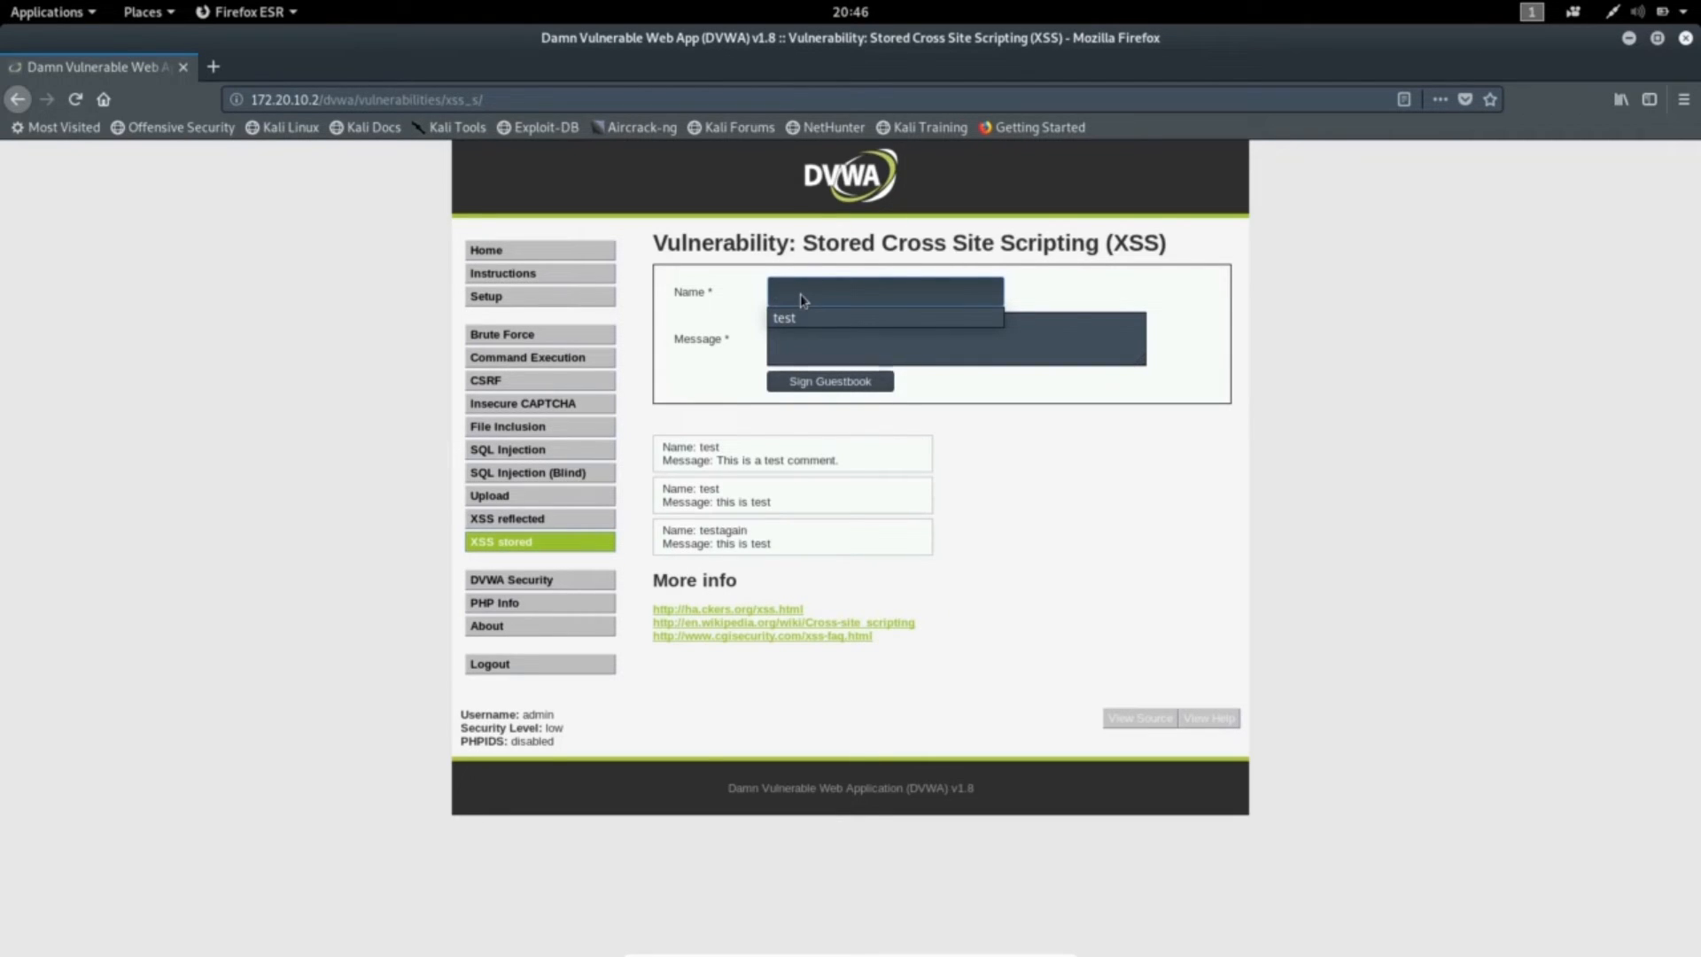
pyautogui.write('hello')
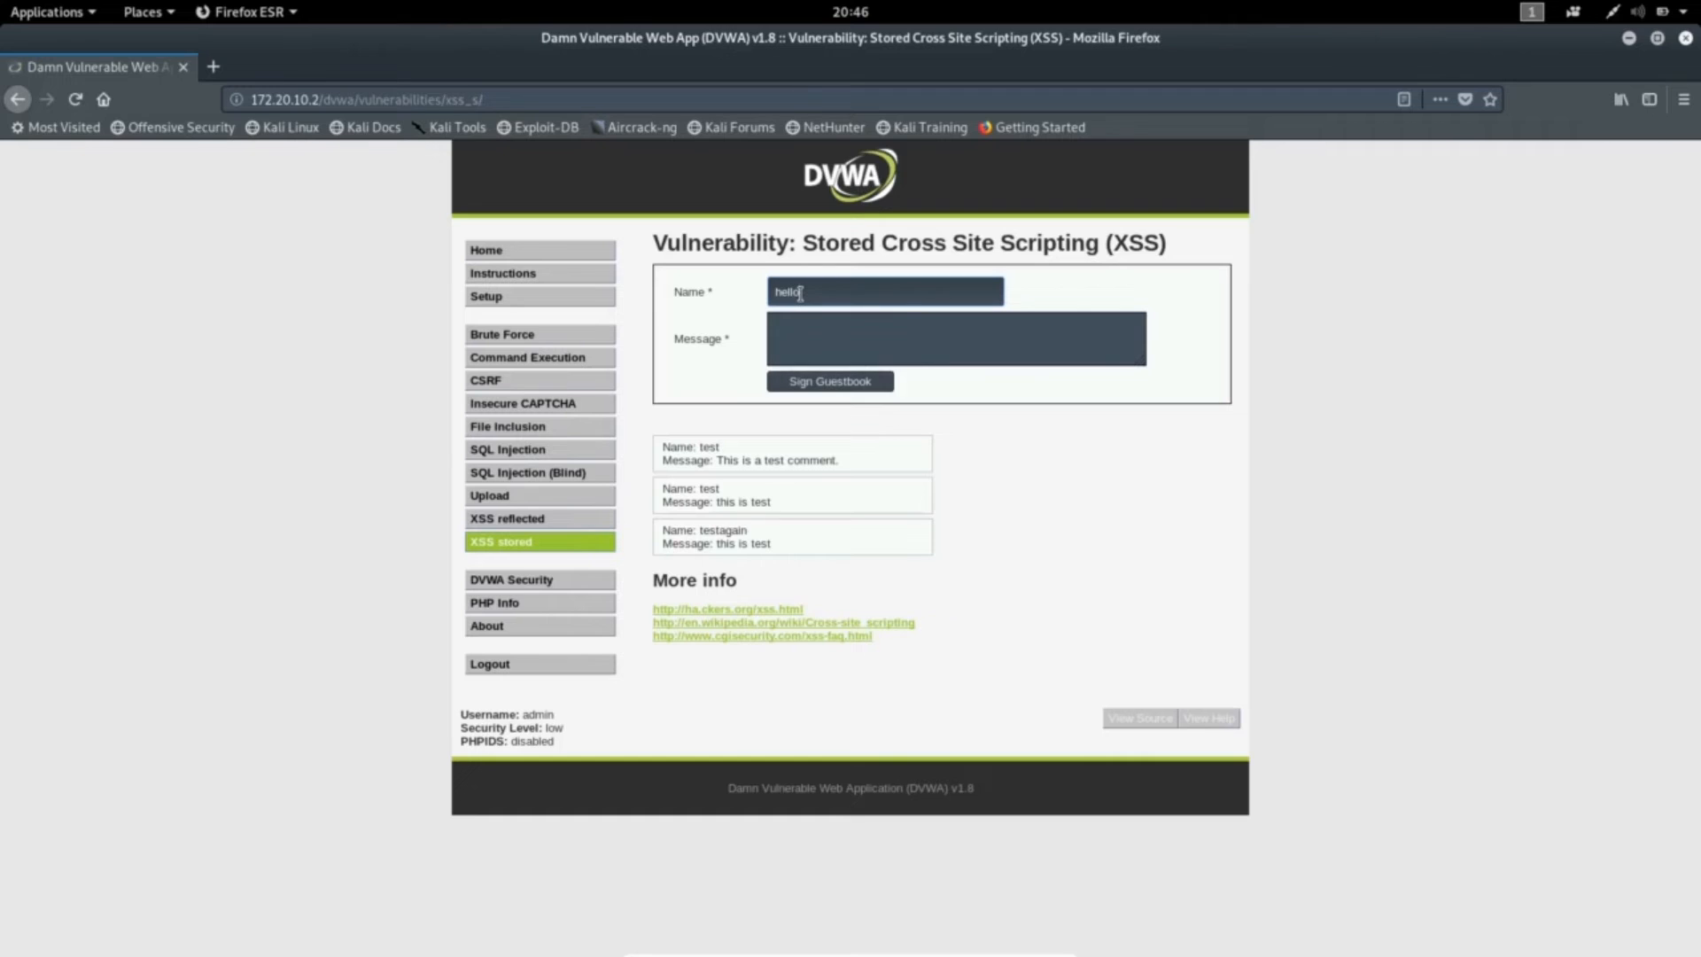
pyautogui.write('!!!')
pyautogui.click(801, 345)
pyautogui.write('tes')
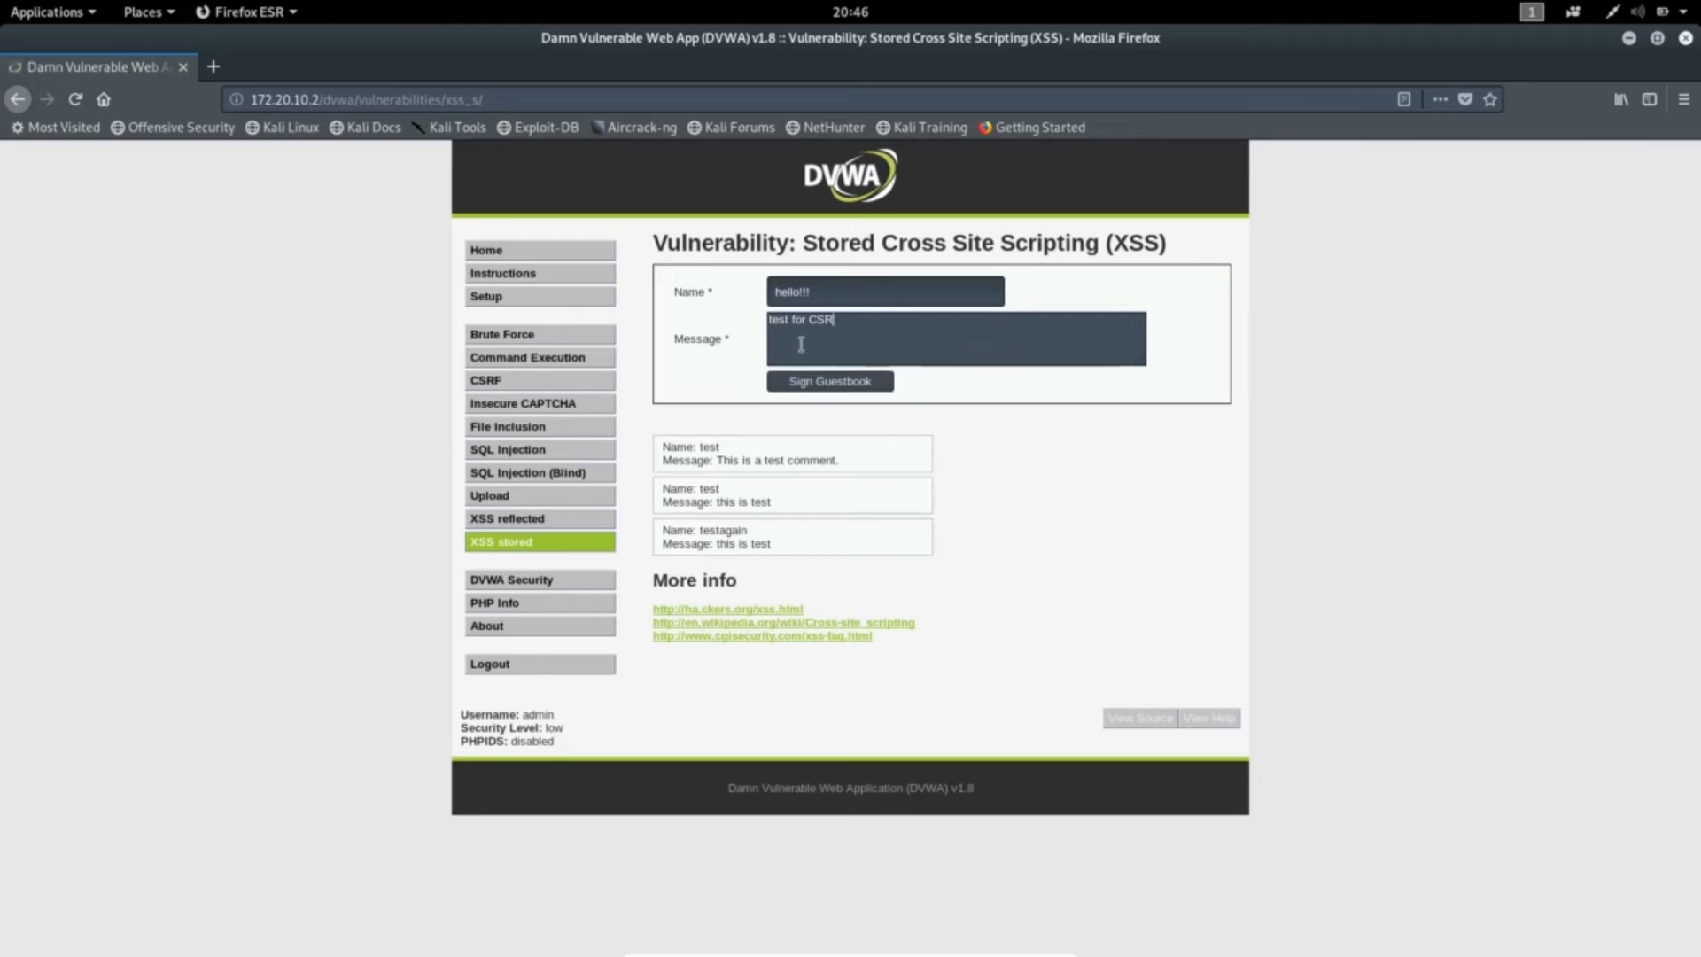
pyautogui.write('F POC')
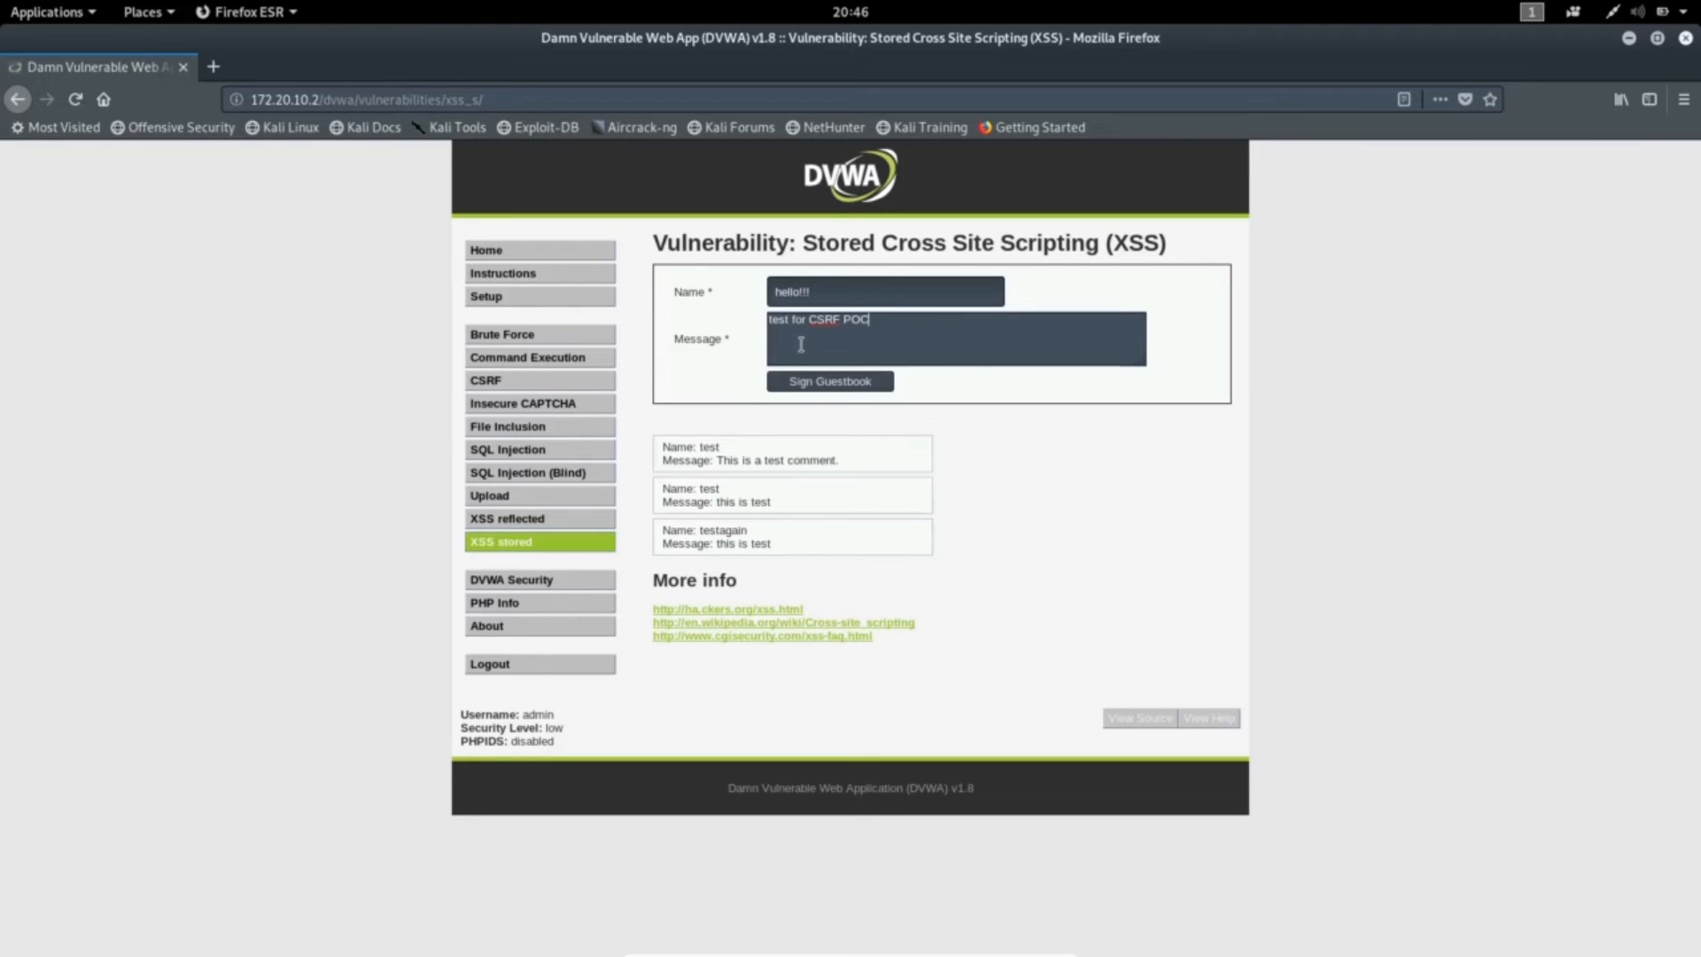
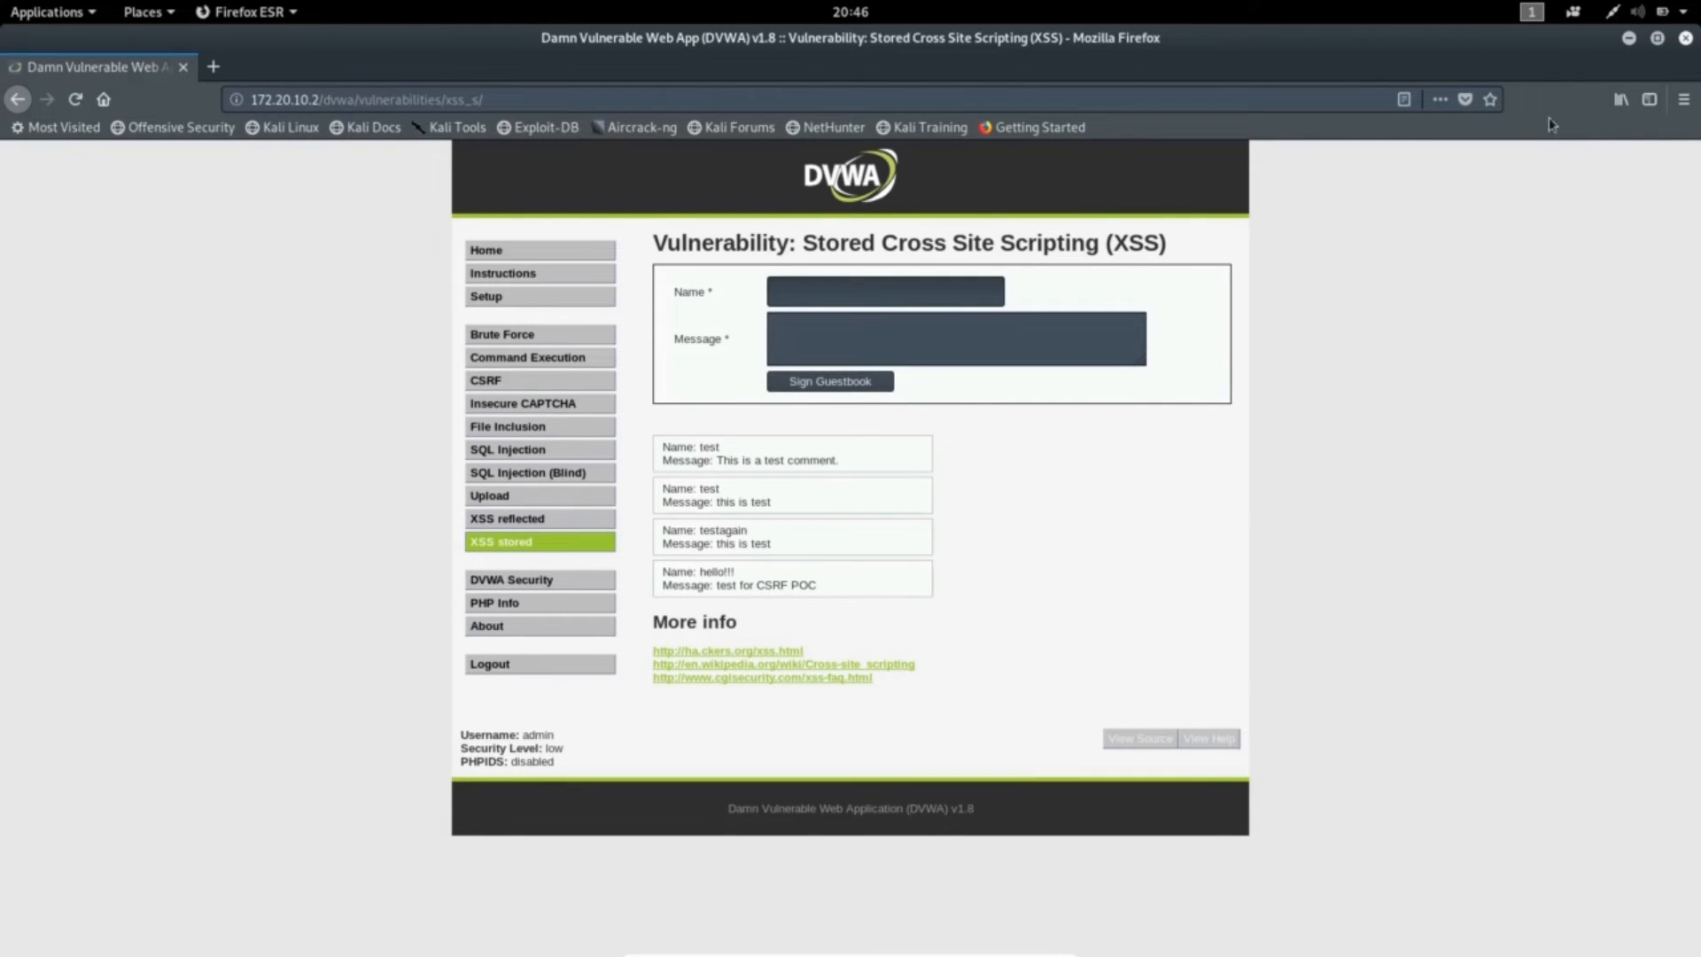
pyautogui.click(1629, 38)
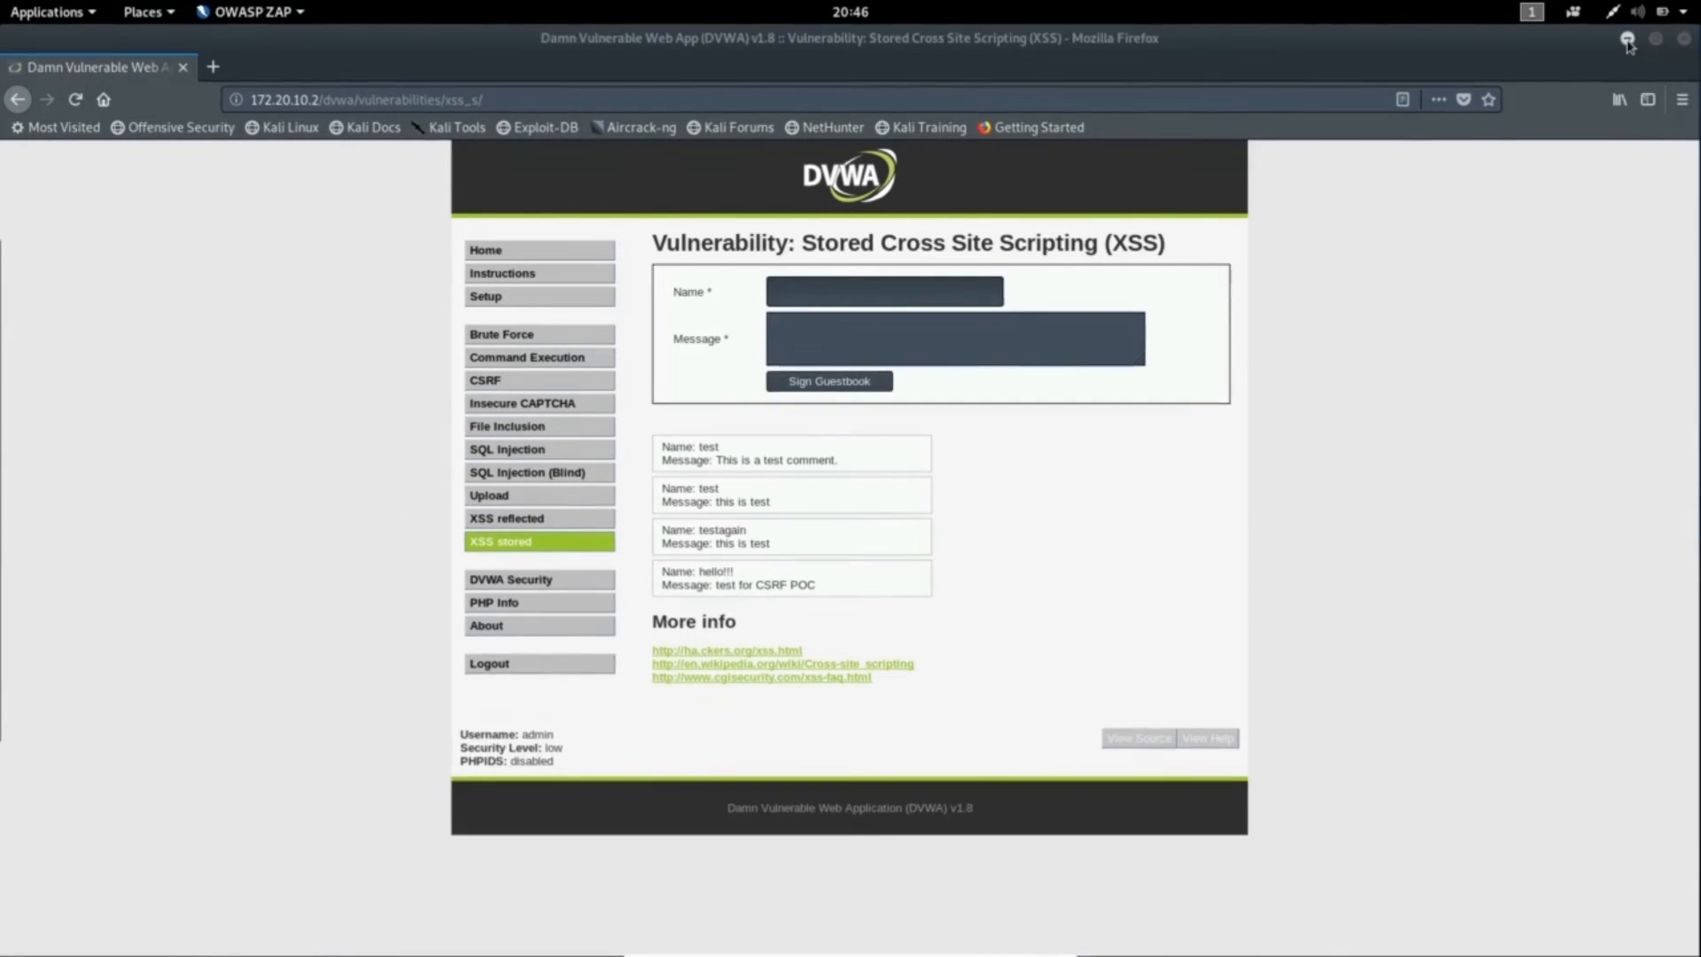
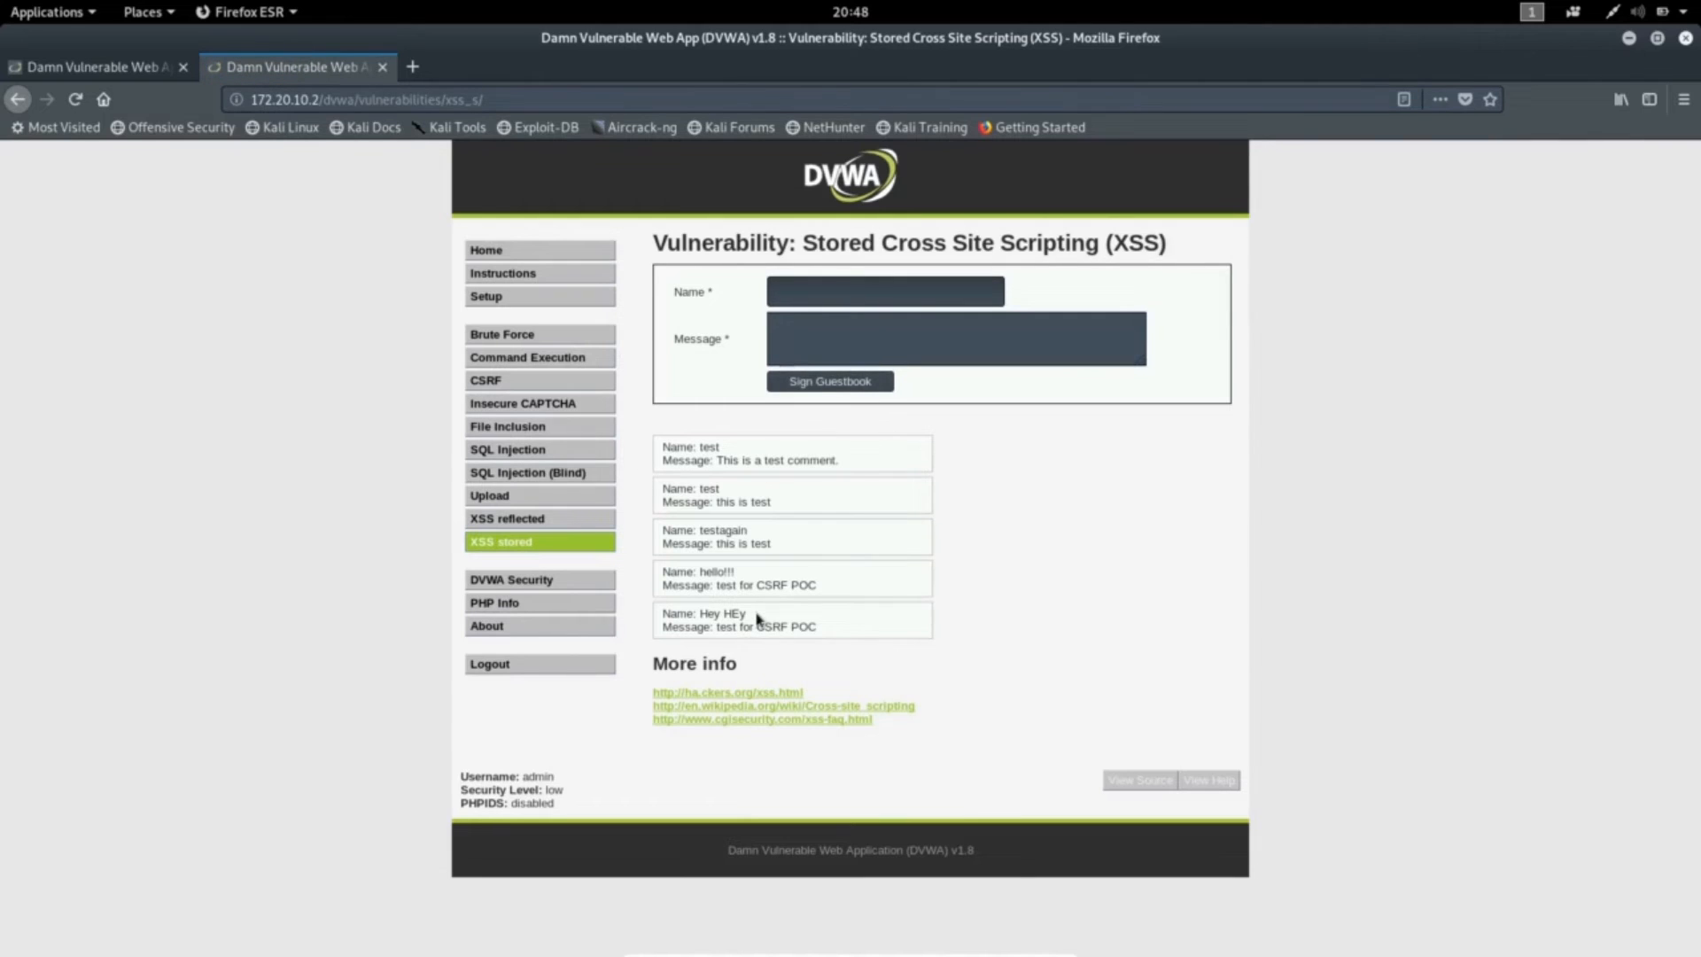
# - Examine the name and message of the last guestbook entry on DVWA's XSS stored page
pyautogui.tripleClick(709, 613)
pyautogui.moveTo(816, 627); pyautogui.dragTo(690, 615)
pyautogui.click(728, 628)
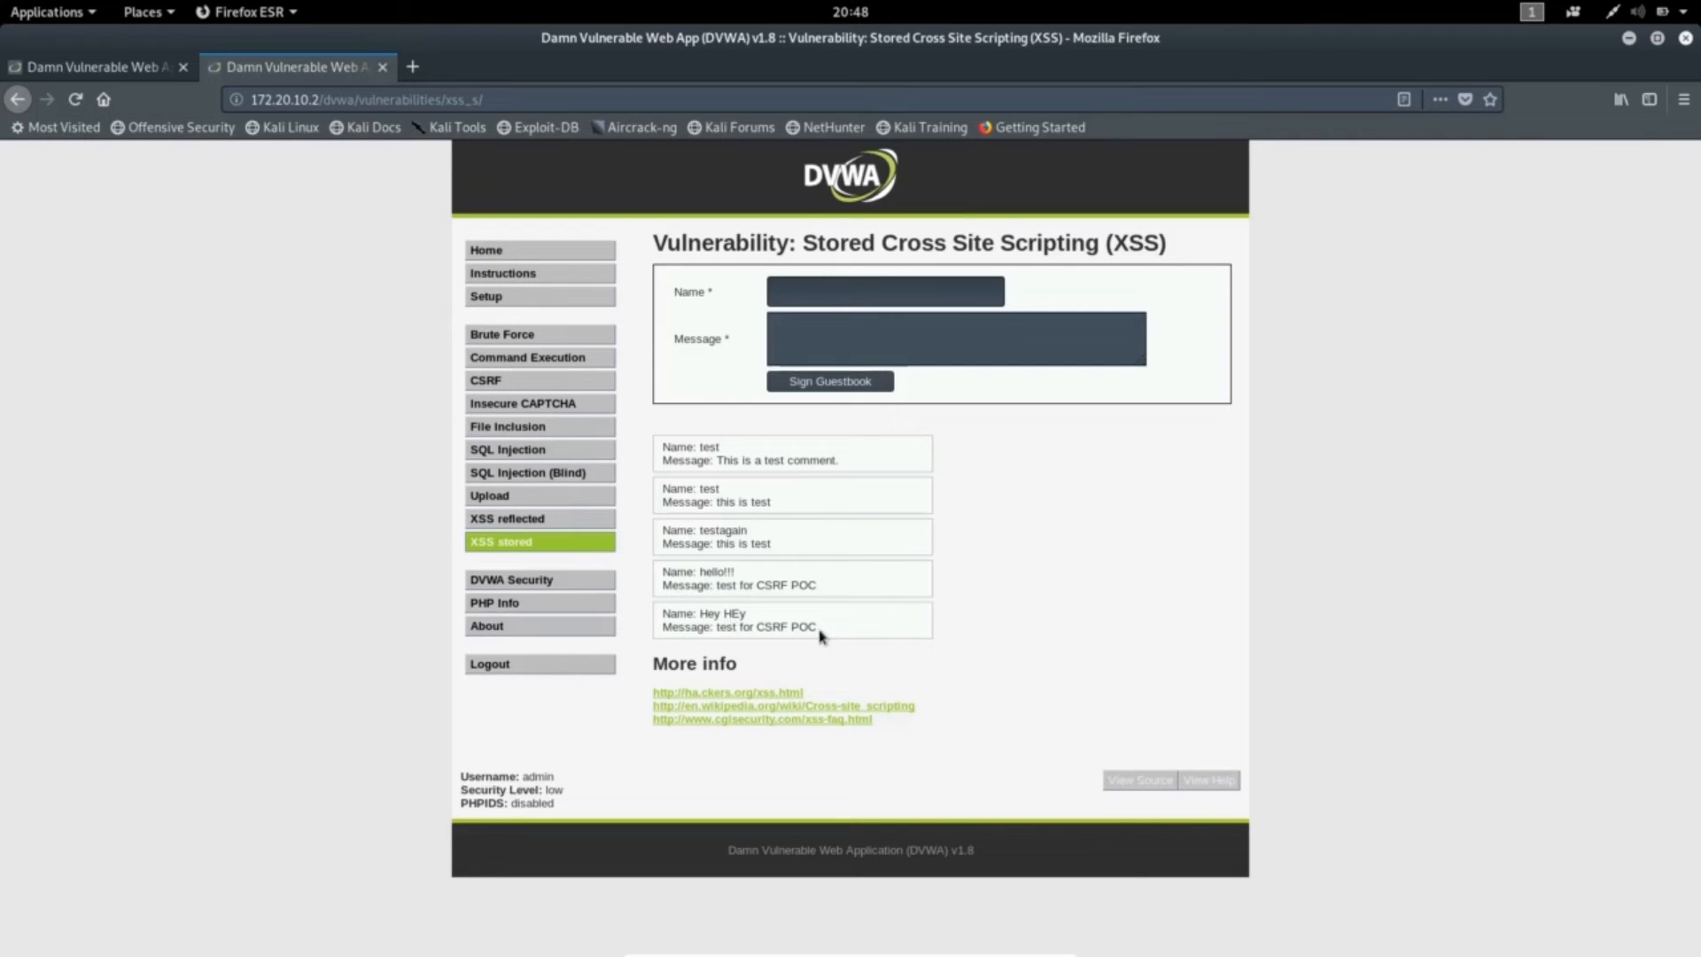
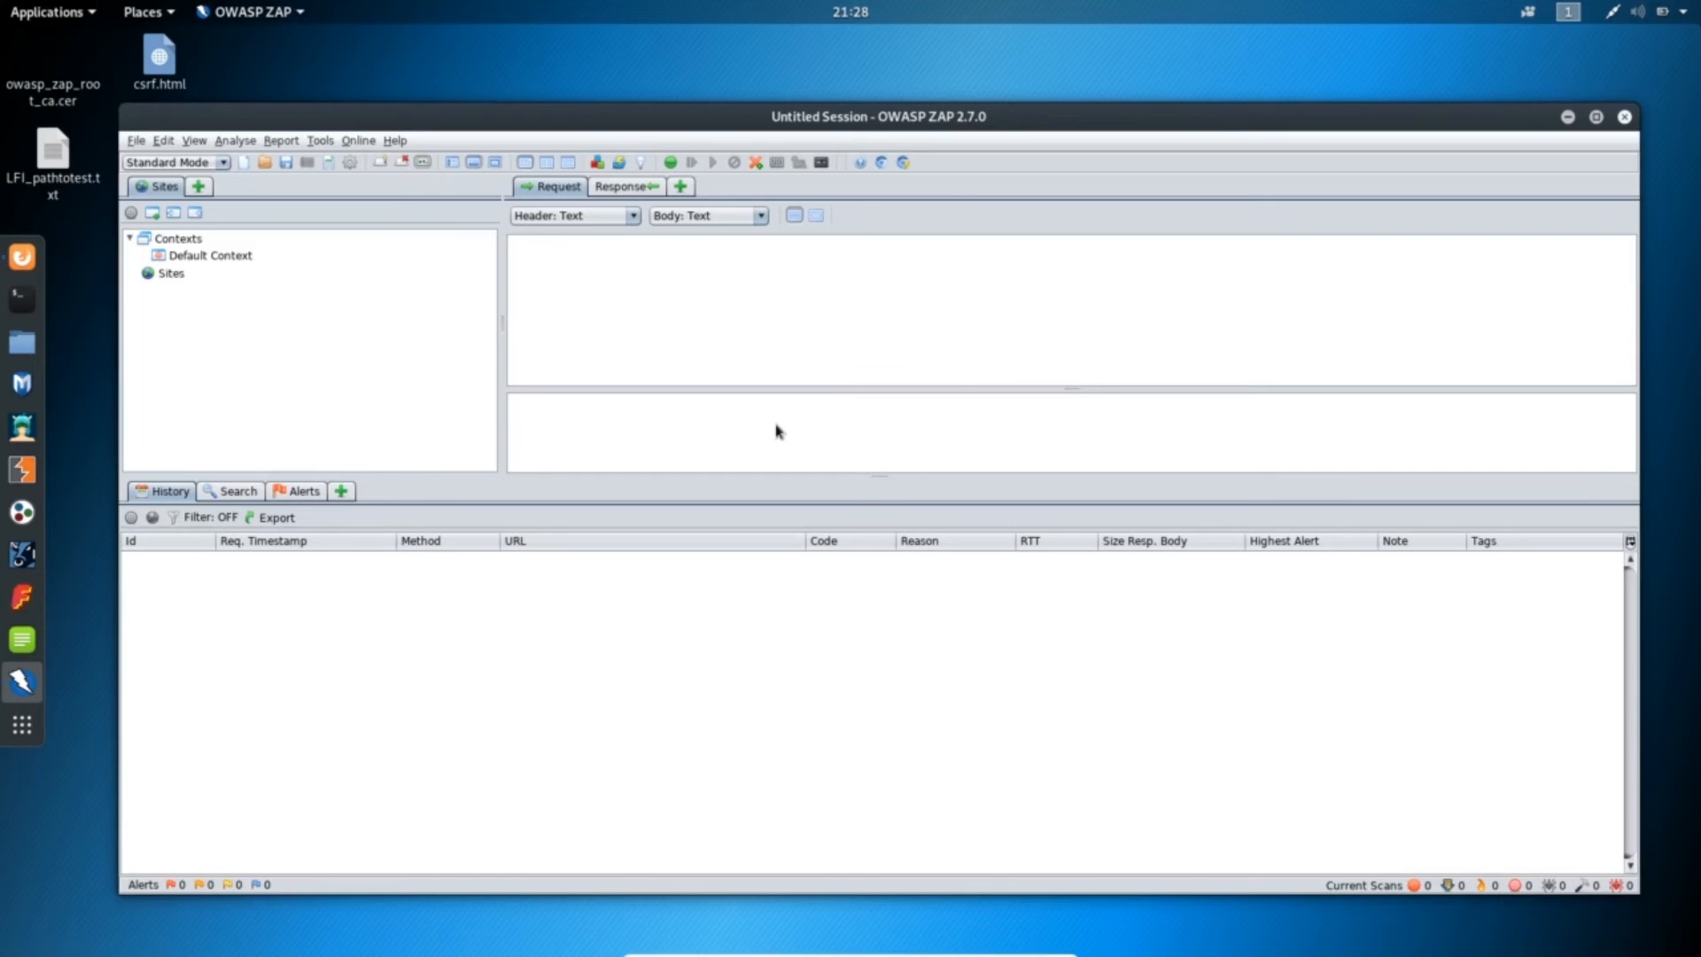
pyautogui.click(25, 258)
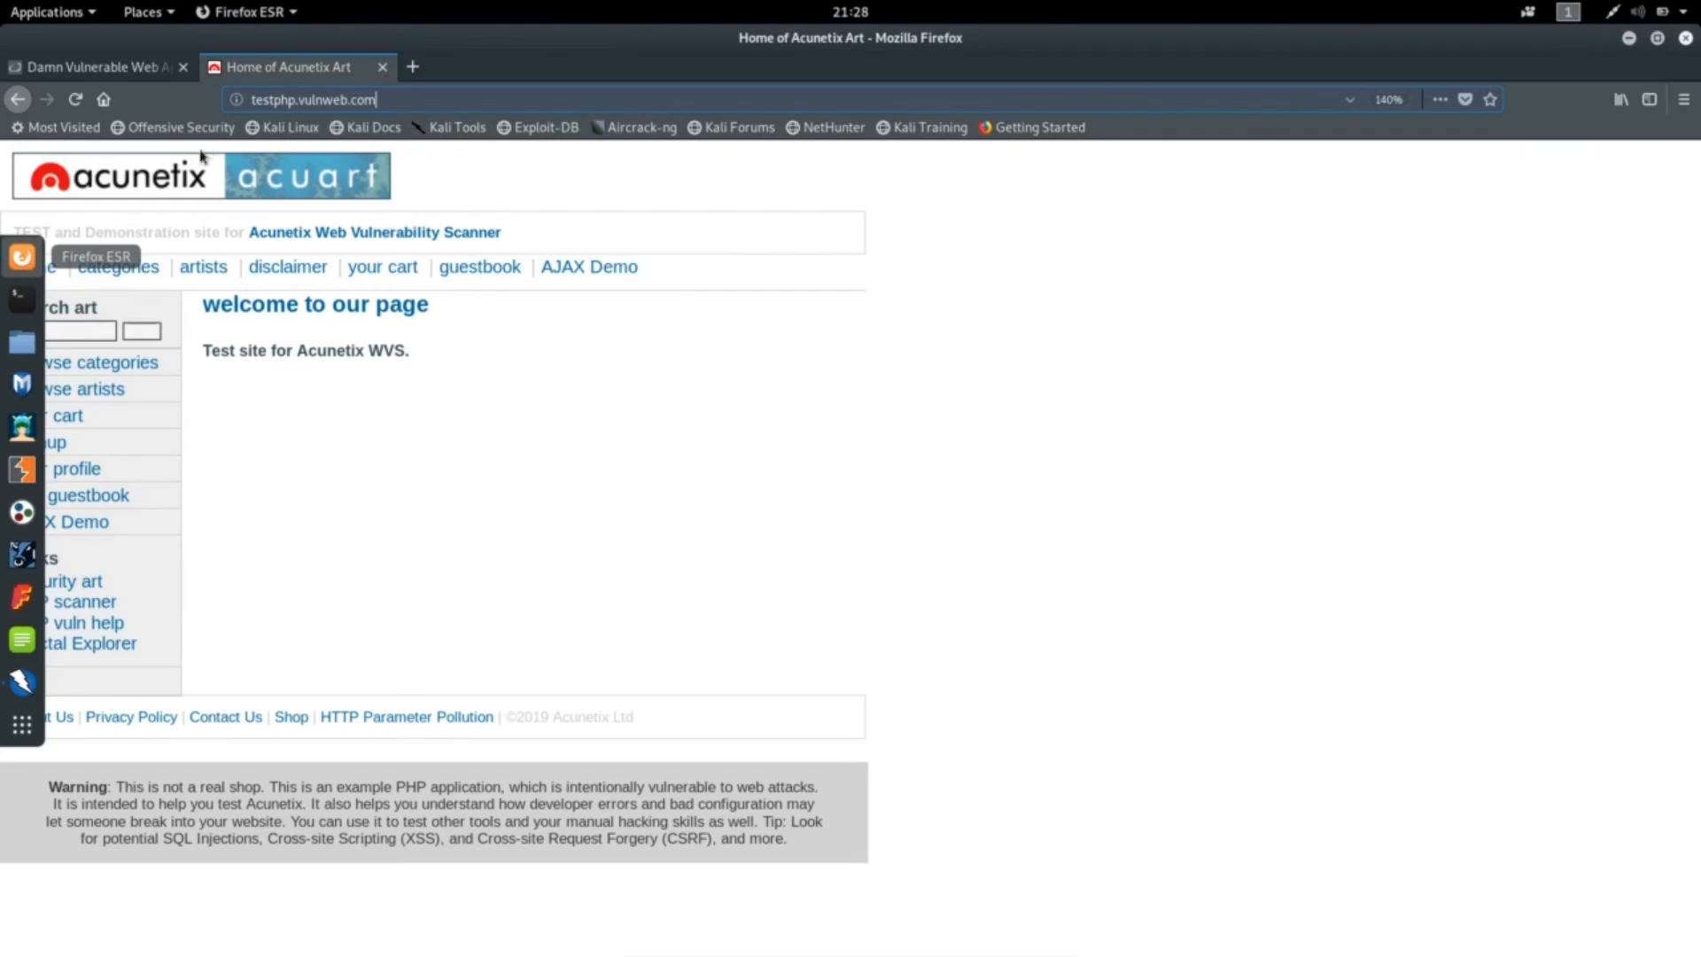
pyautogui.moveTo(379, 99); pyautogui.dragTo(248, 99)
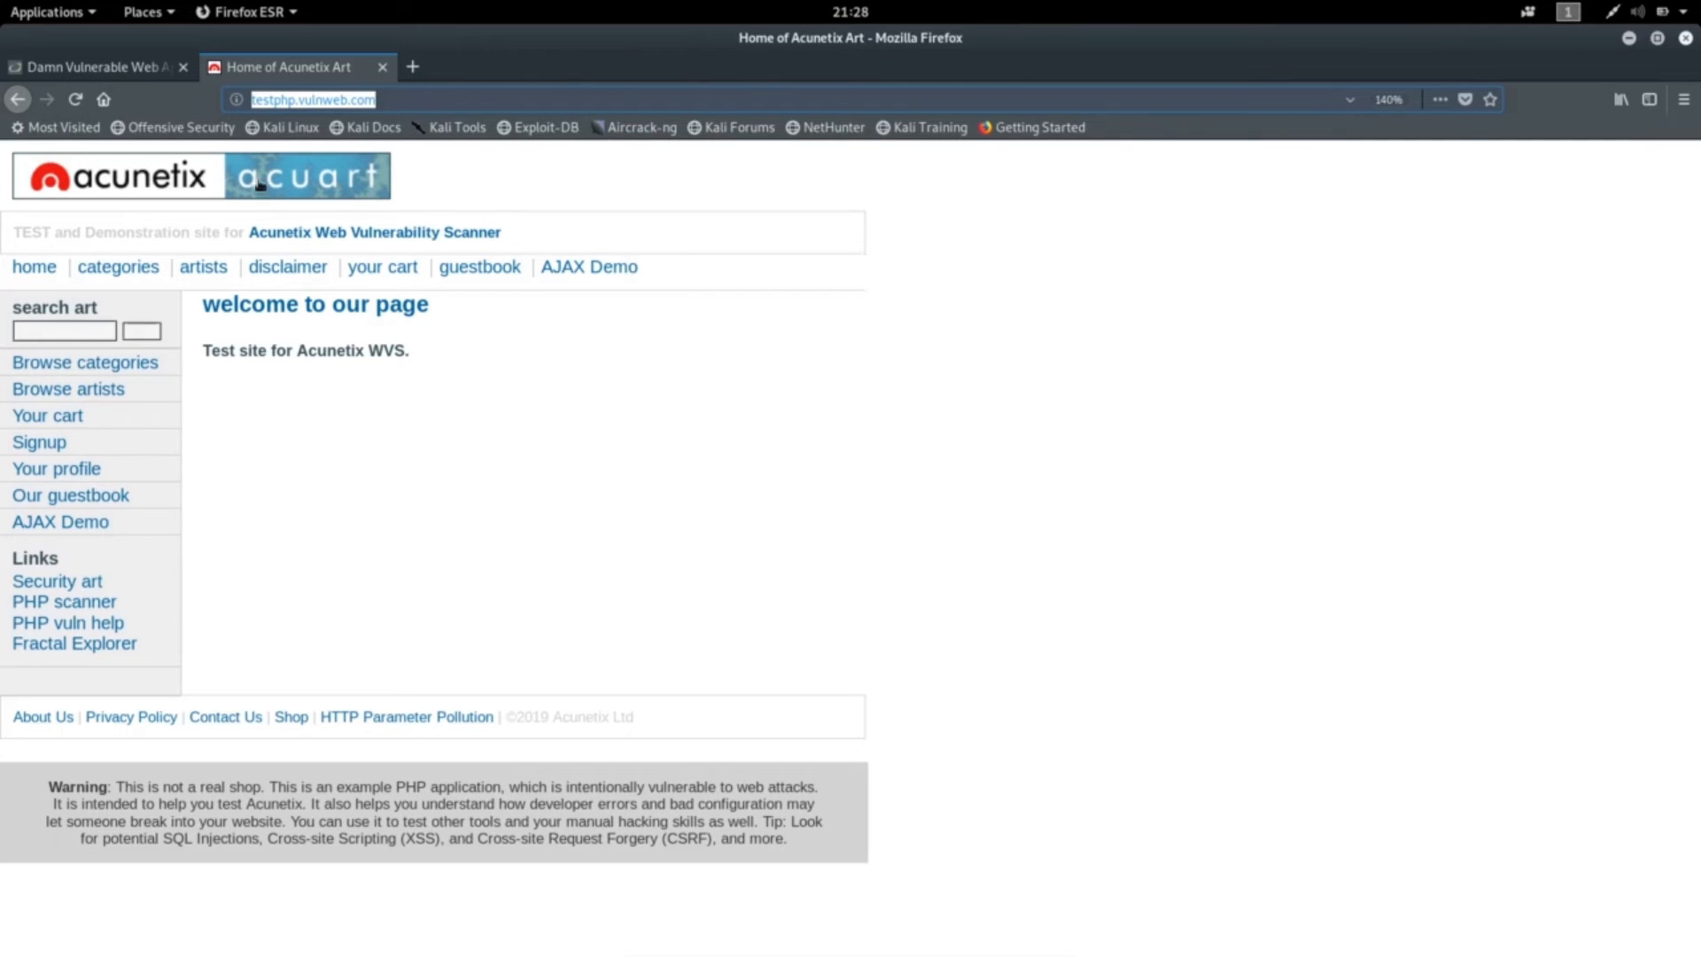
pyautogui.click(75, 100)
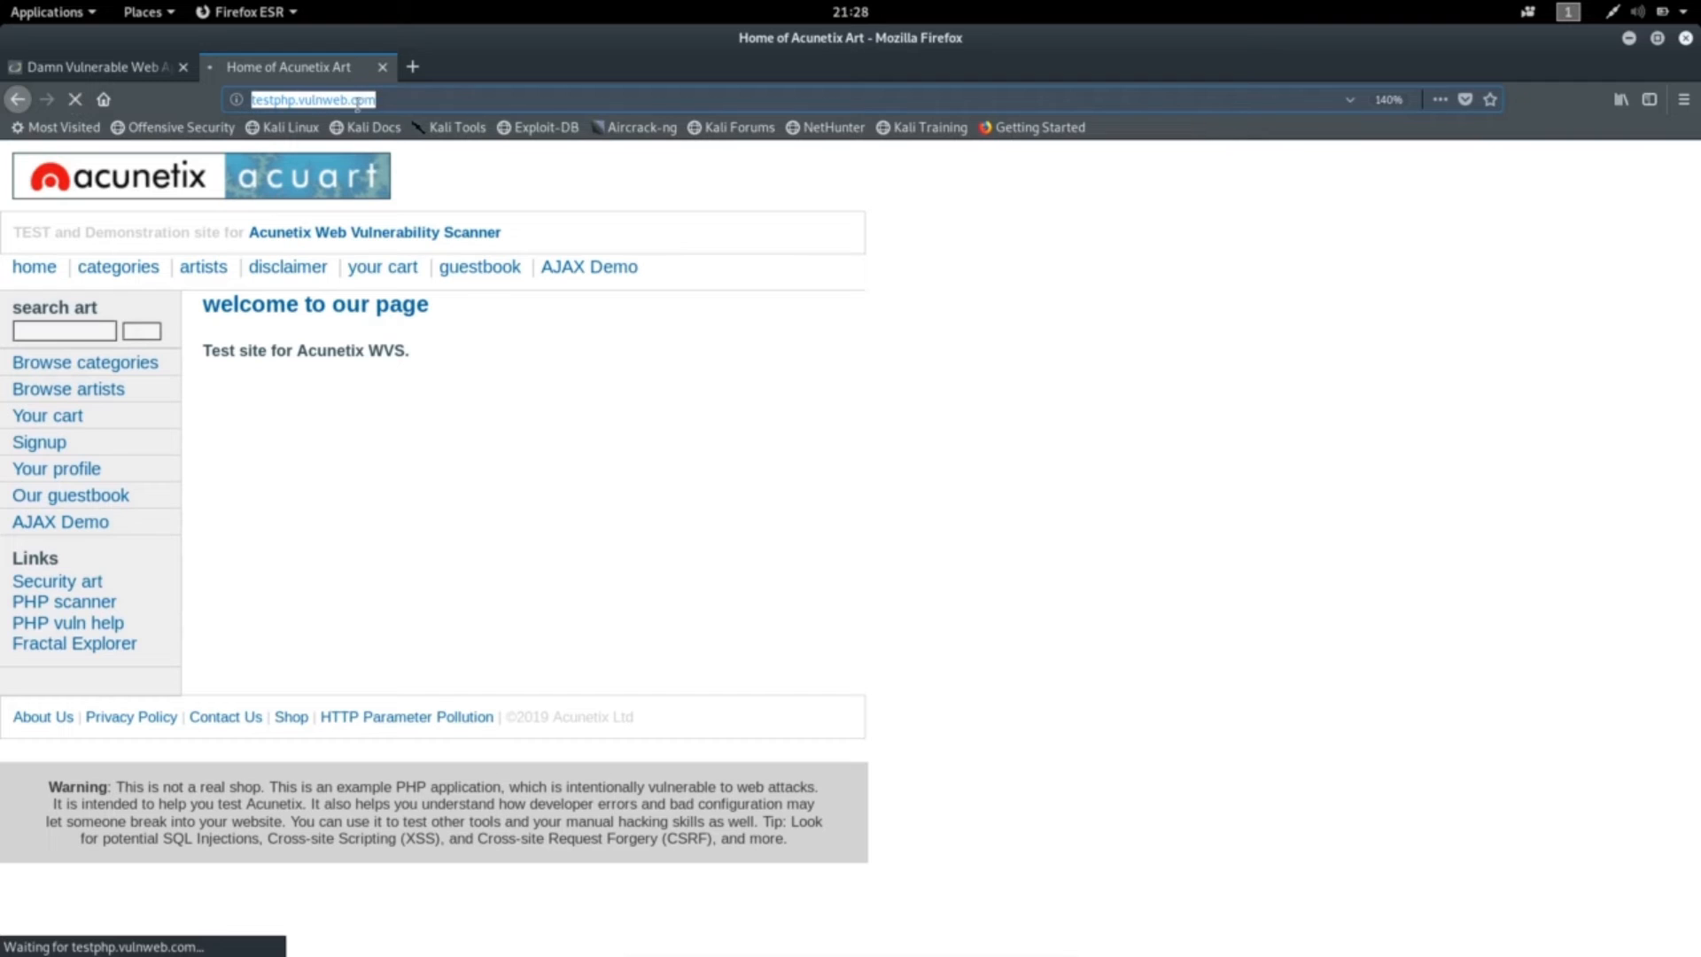
pyautogui.click(1628, 38)
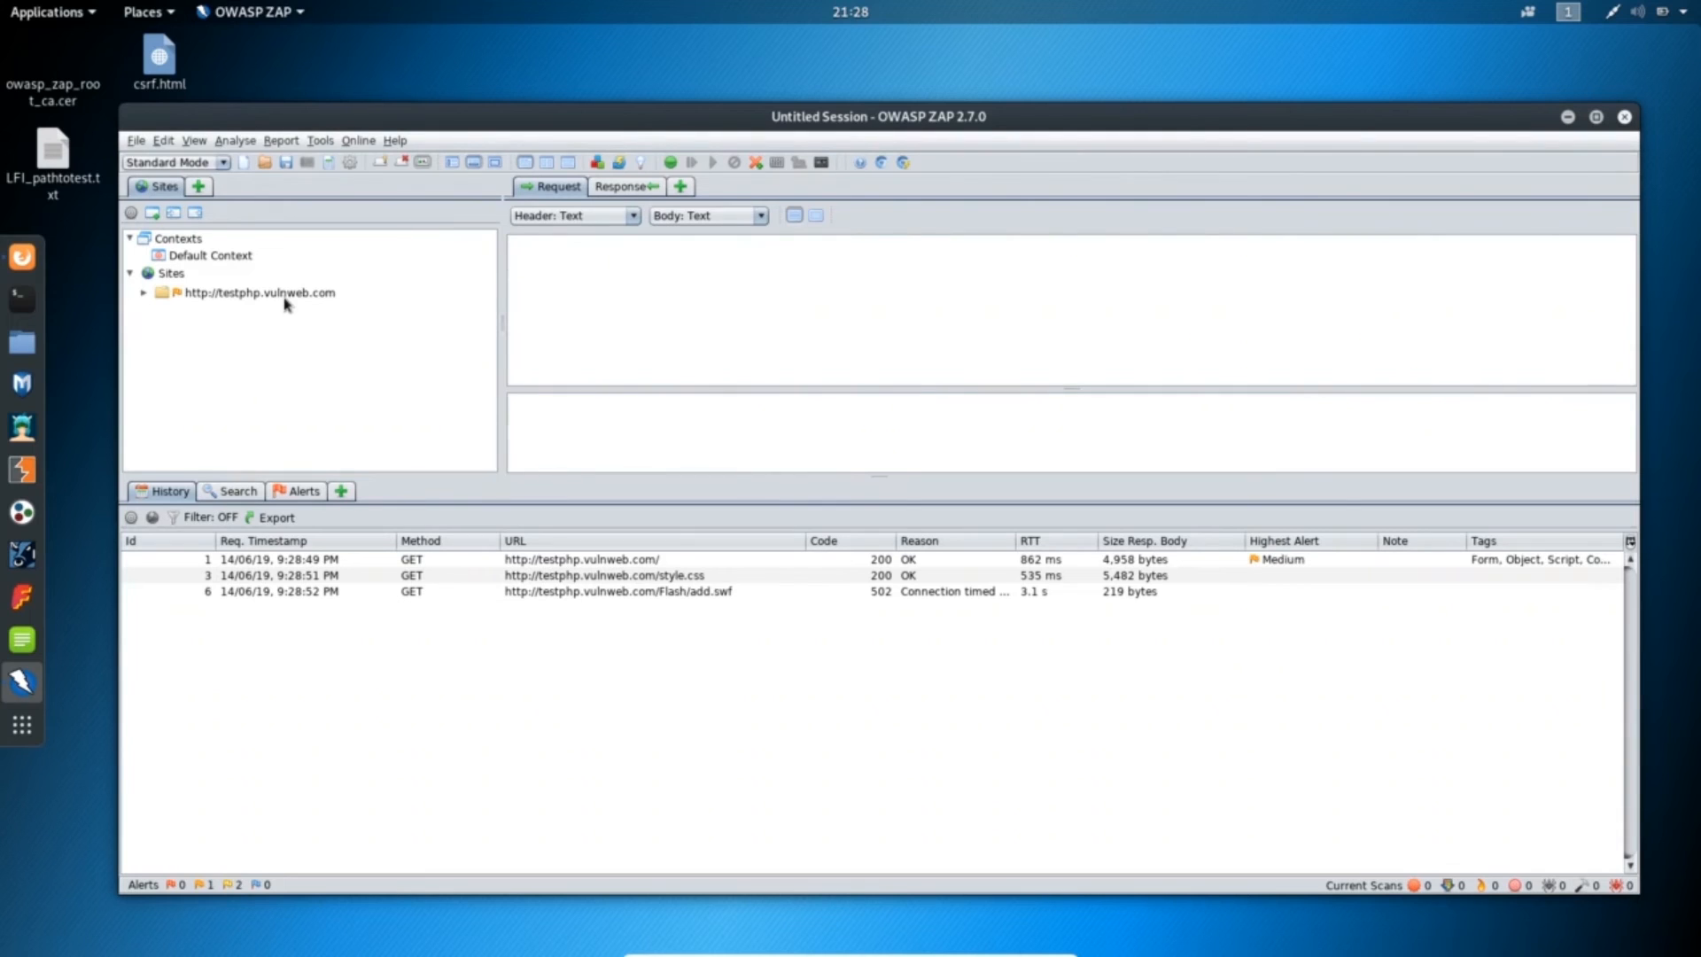
pyautogui.doubleClick(266, 294)
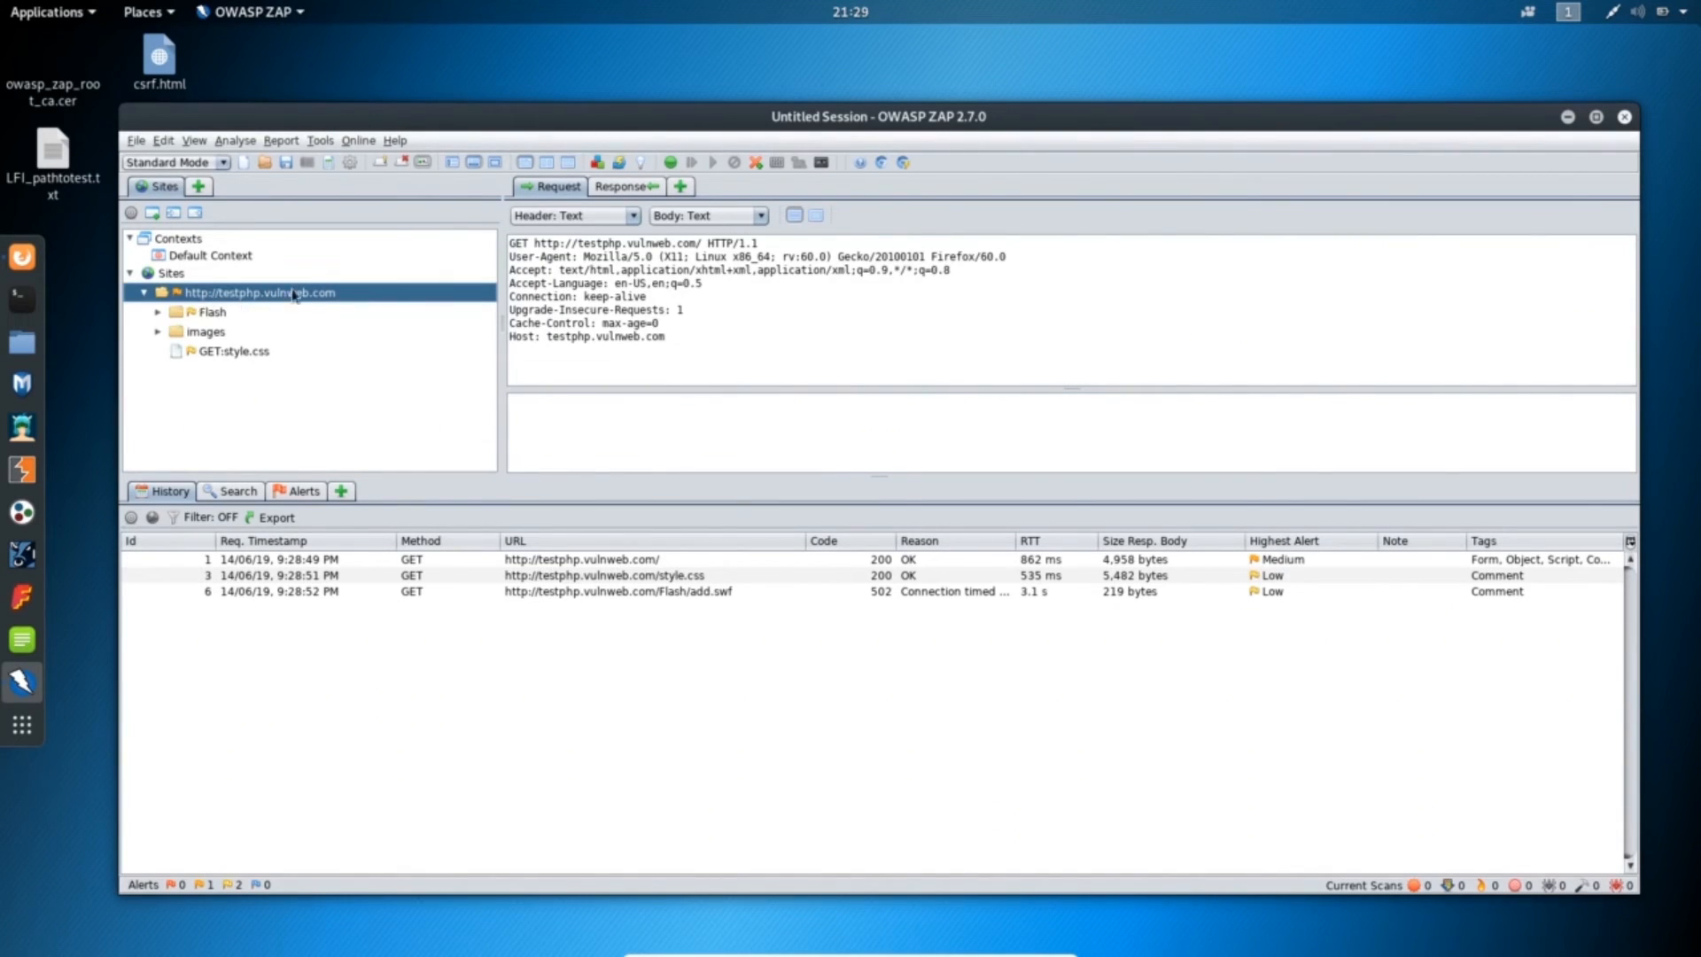
pyautogui.click(145, 293)
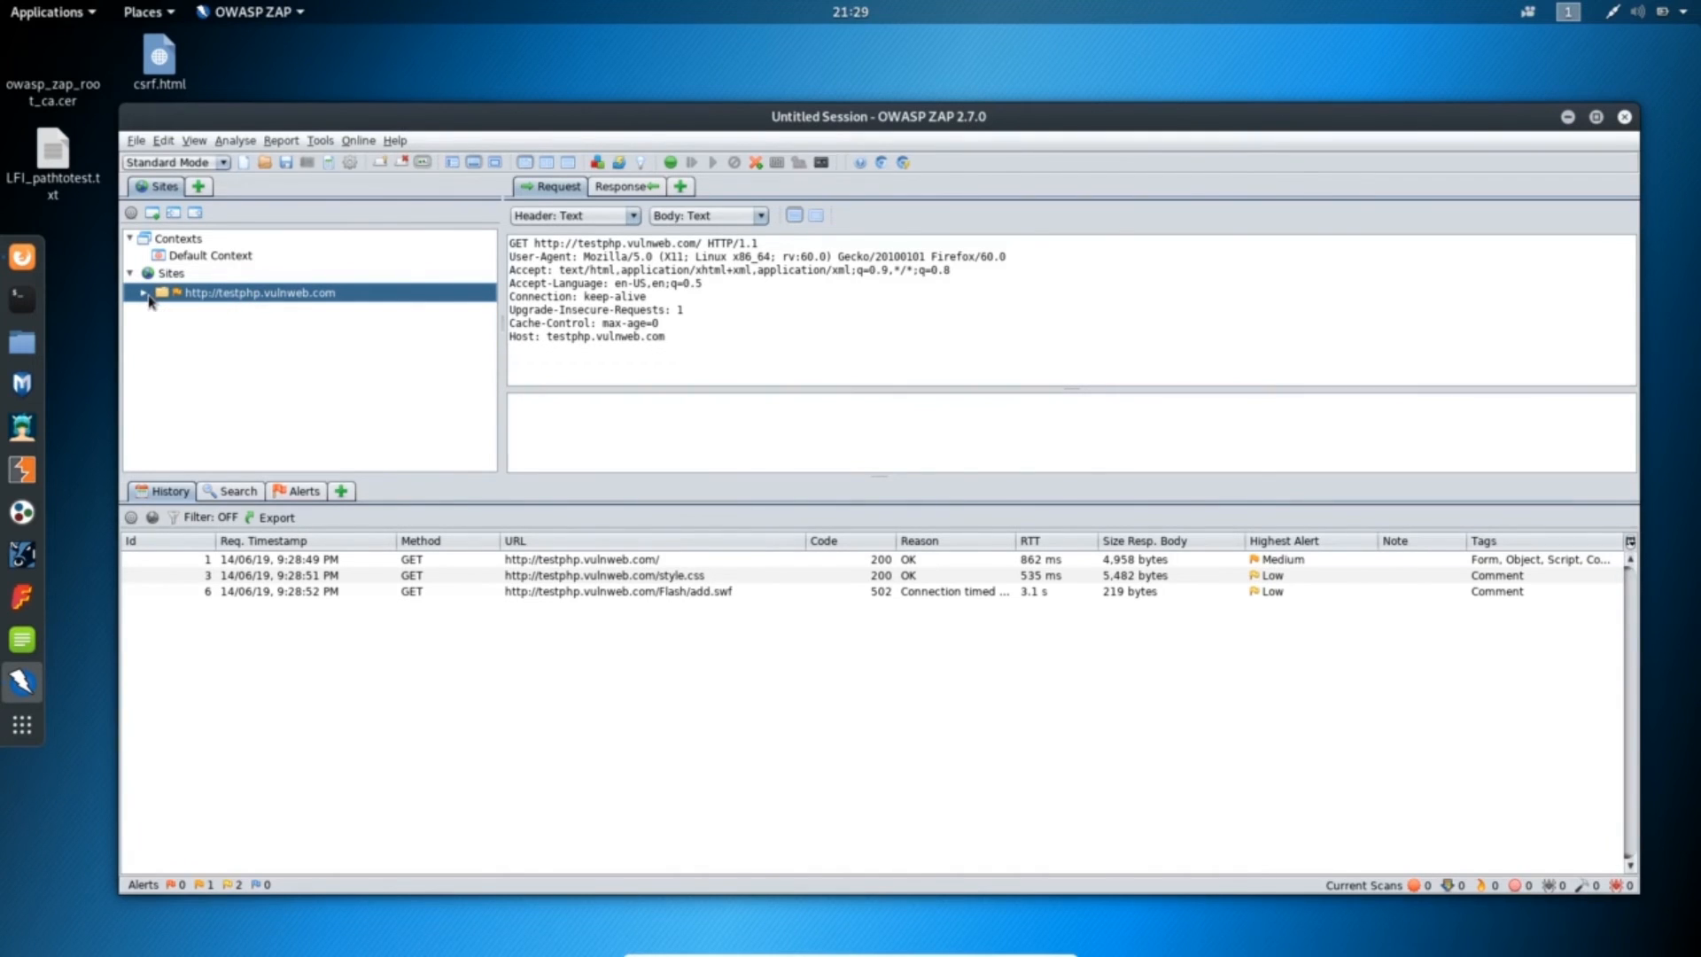
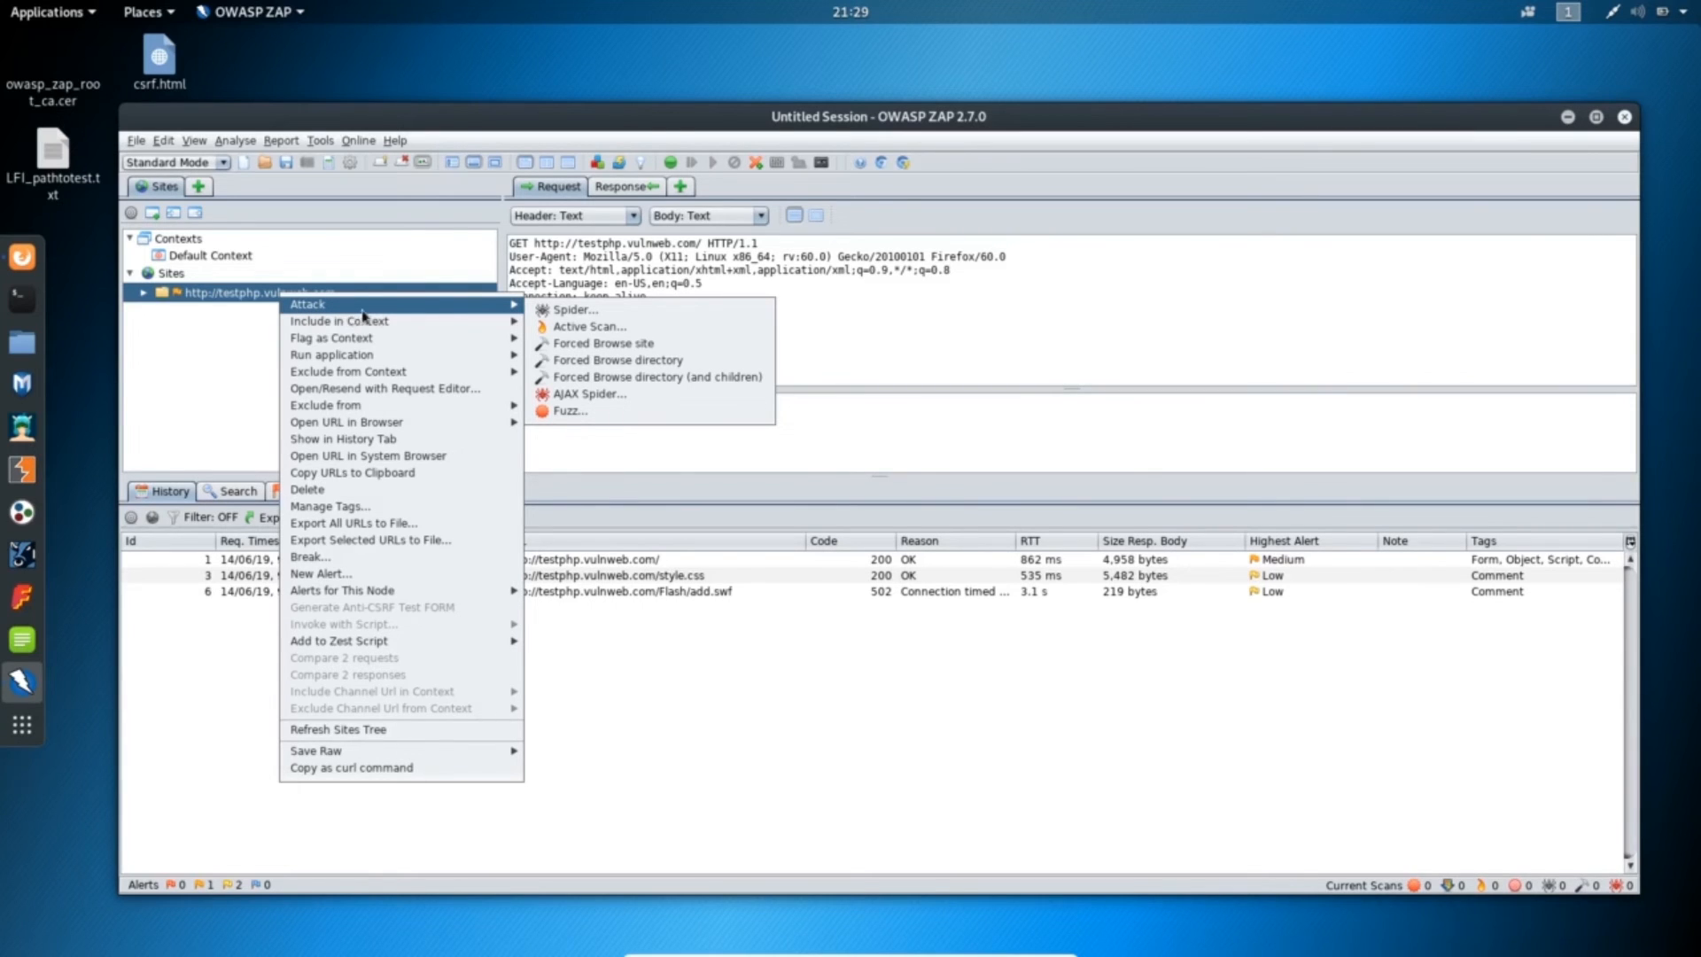
pyautogui.moveTo(457, 323)
pyautogui.click(572, 310)
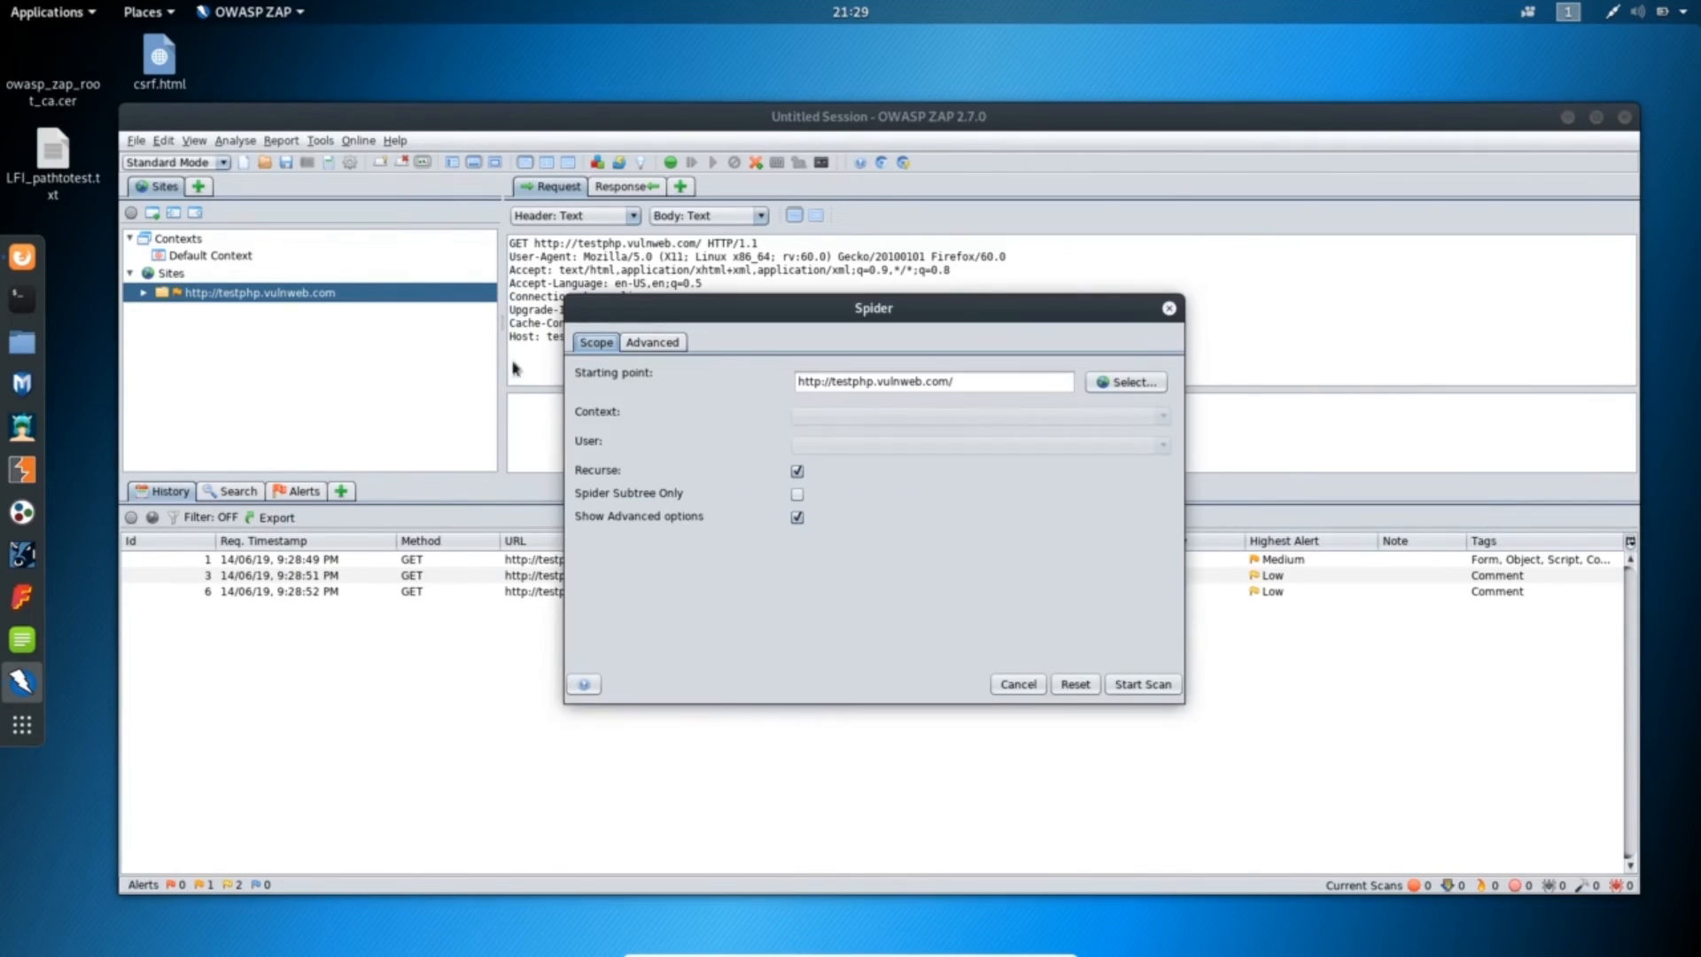
pyautogui.click(663, 348)
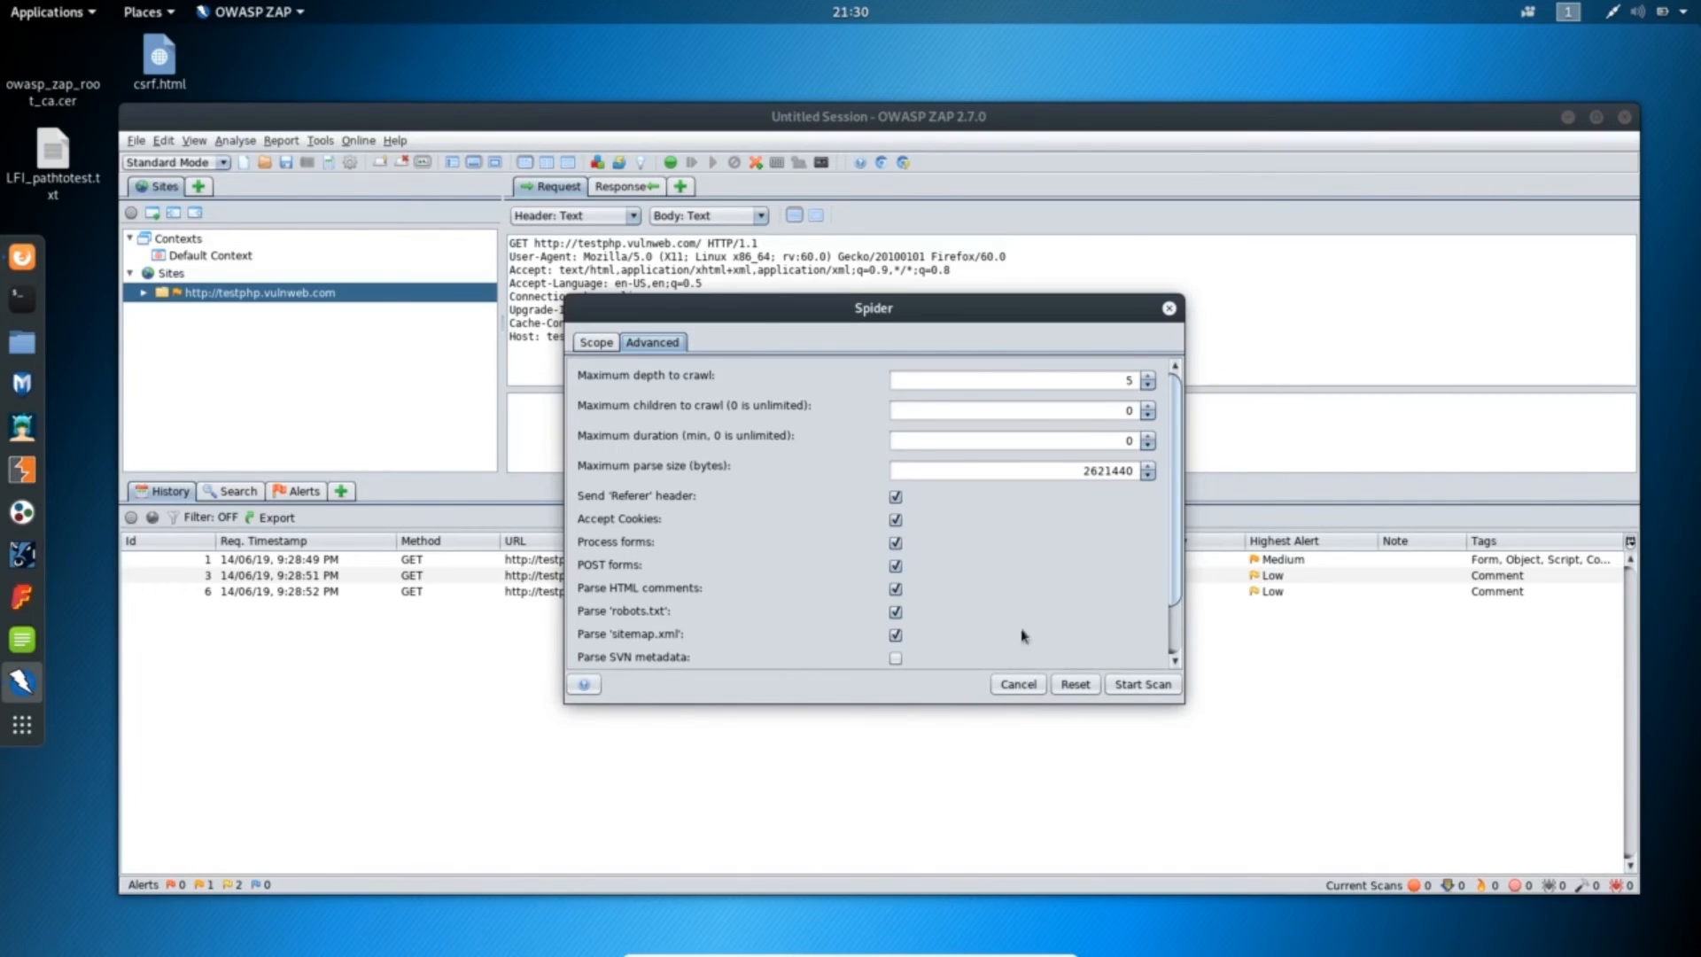
pyautogui.click(1139, 685)
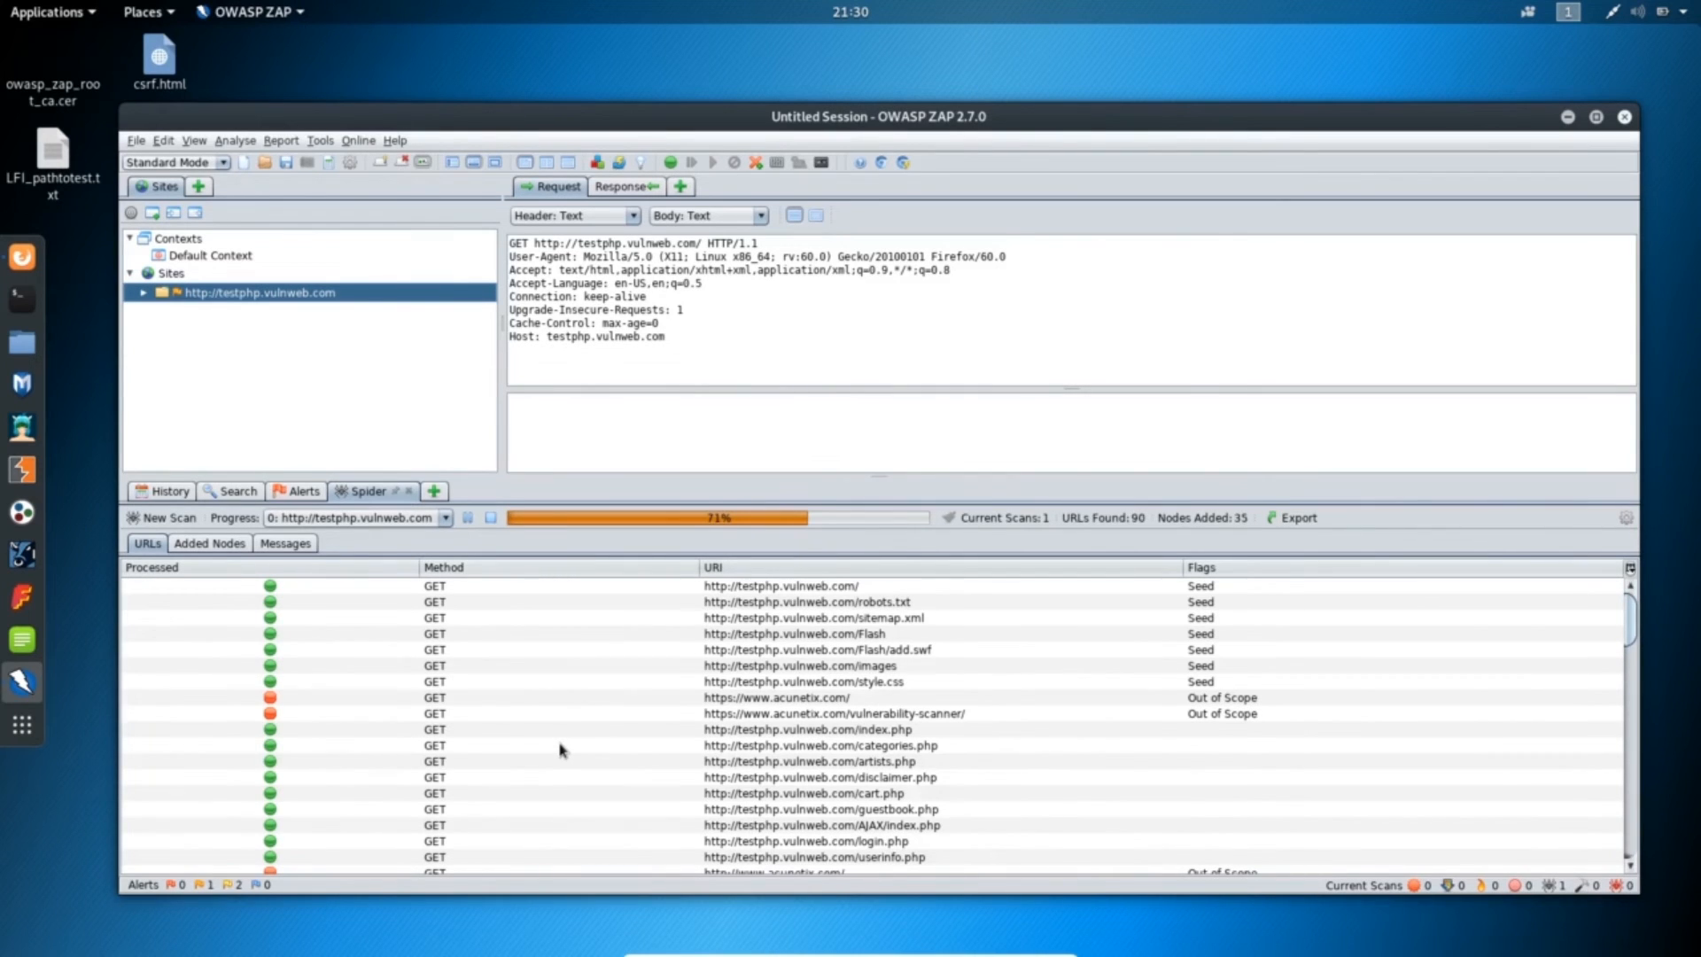
pyautogui.scroll(-20, 582, 709)
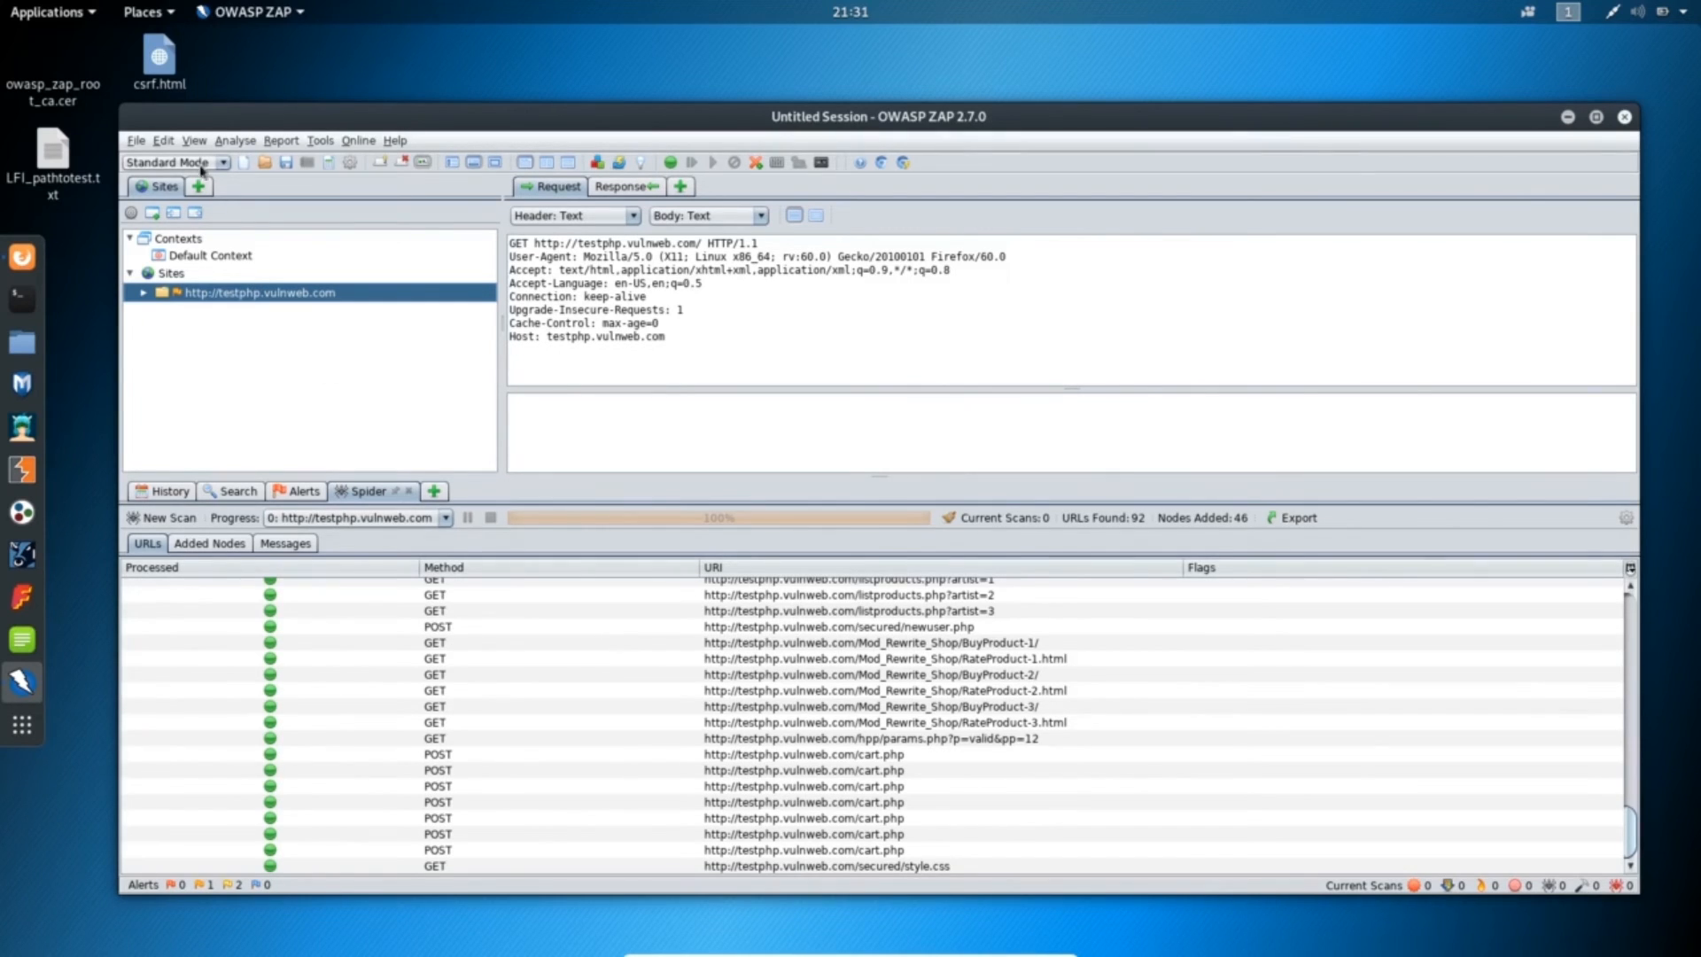
# - Show all of ZAP's tabs and list the parameters collected for testphp.vulnweb.com:80
pyautogui.click(196, 141)
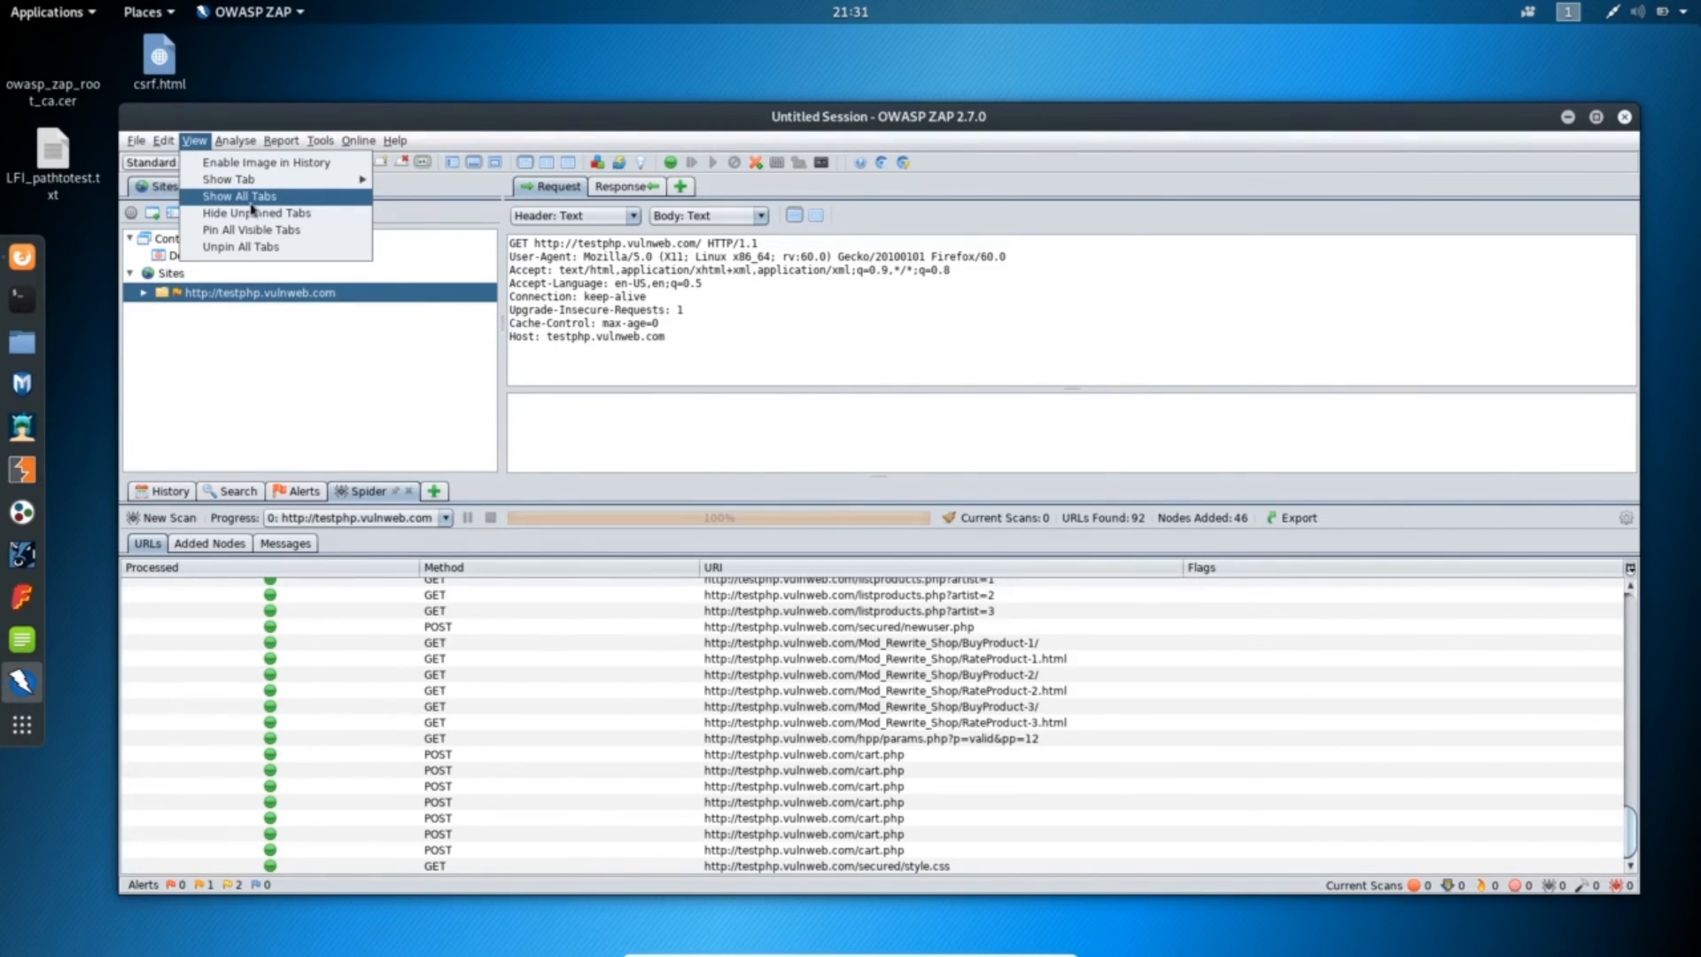
pyautogui.click(262, 203)
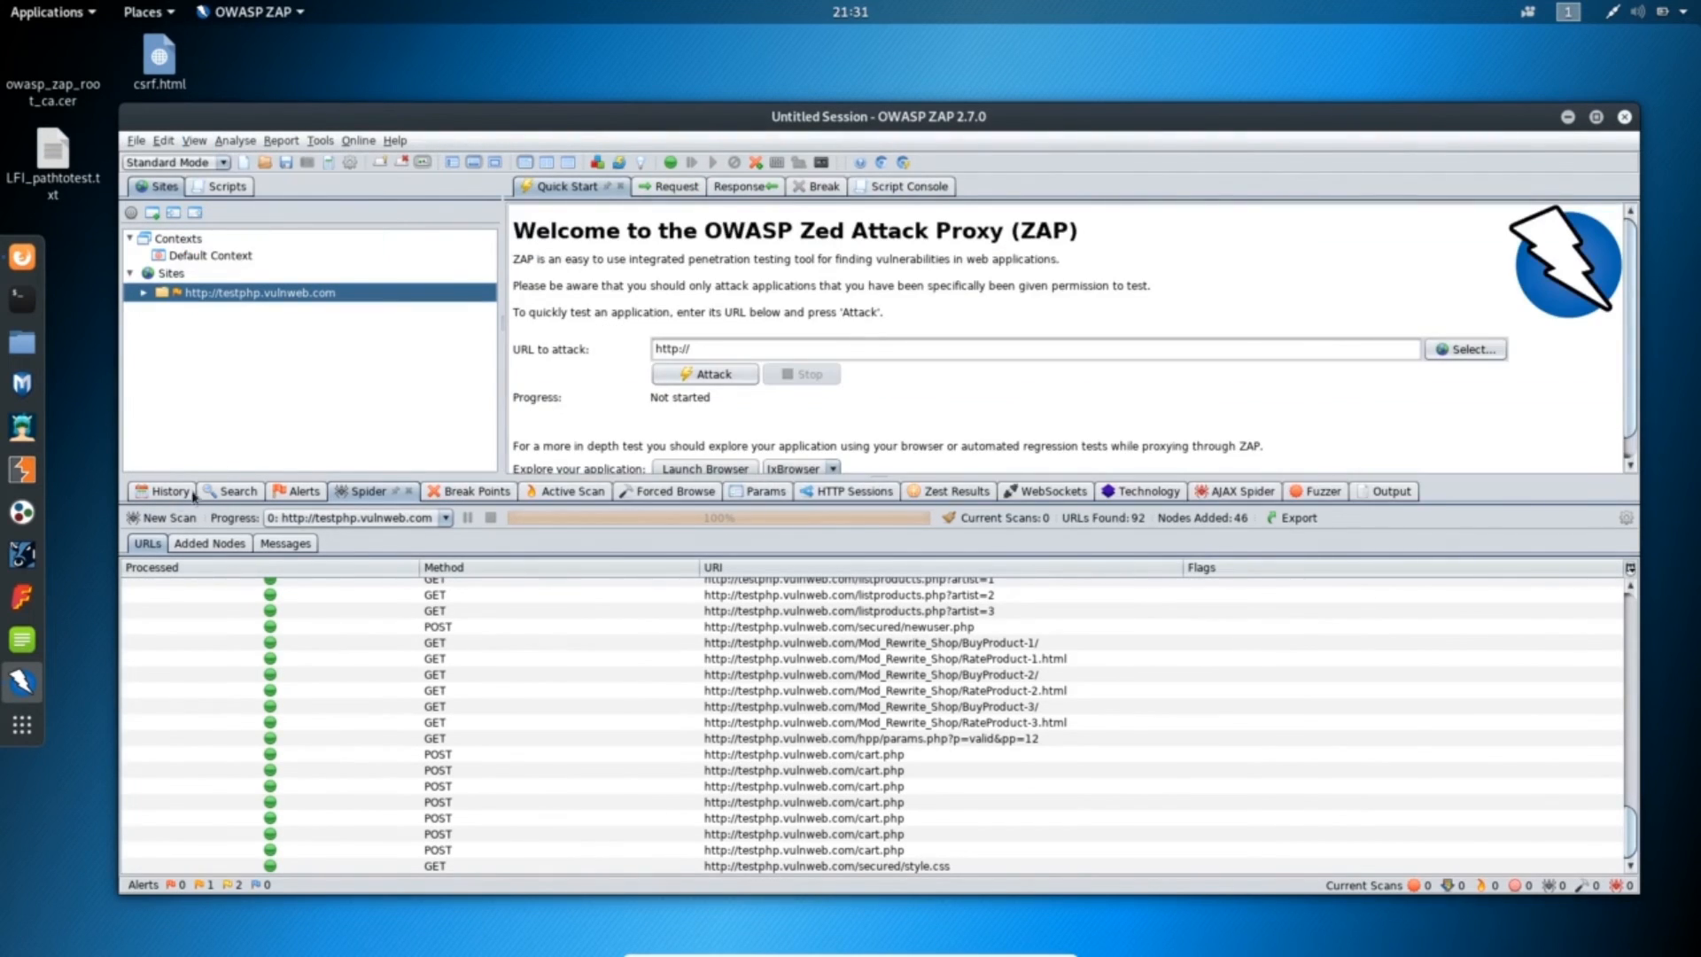
pyautogui.click(755, 499)
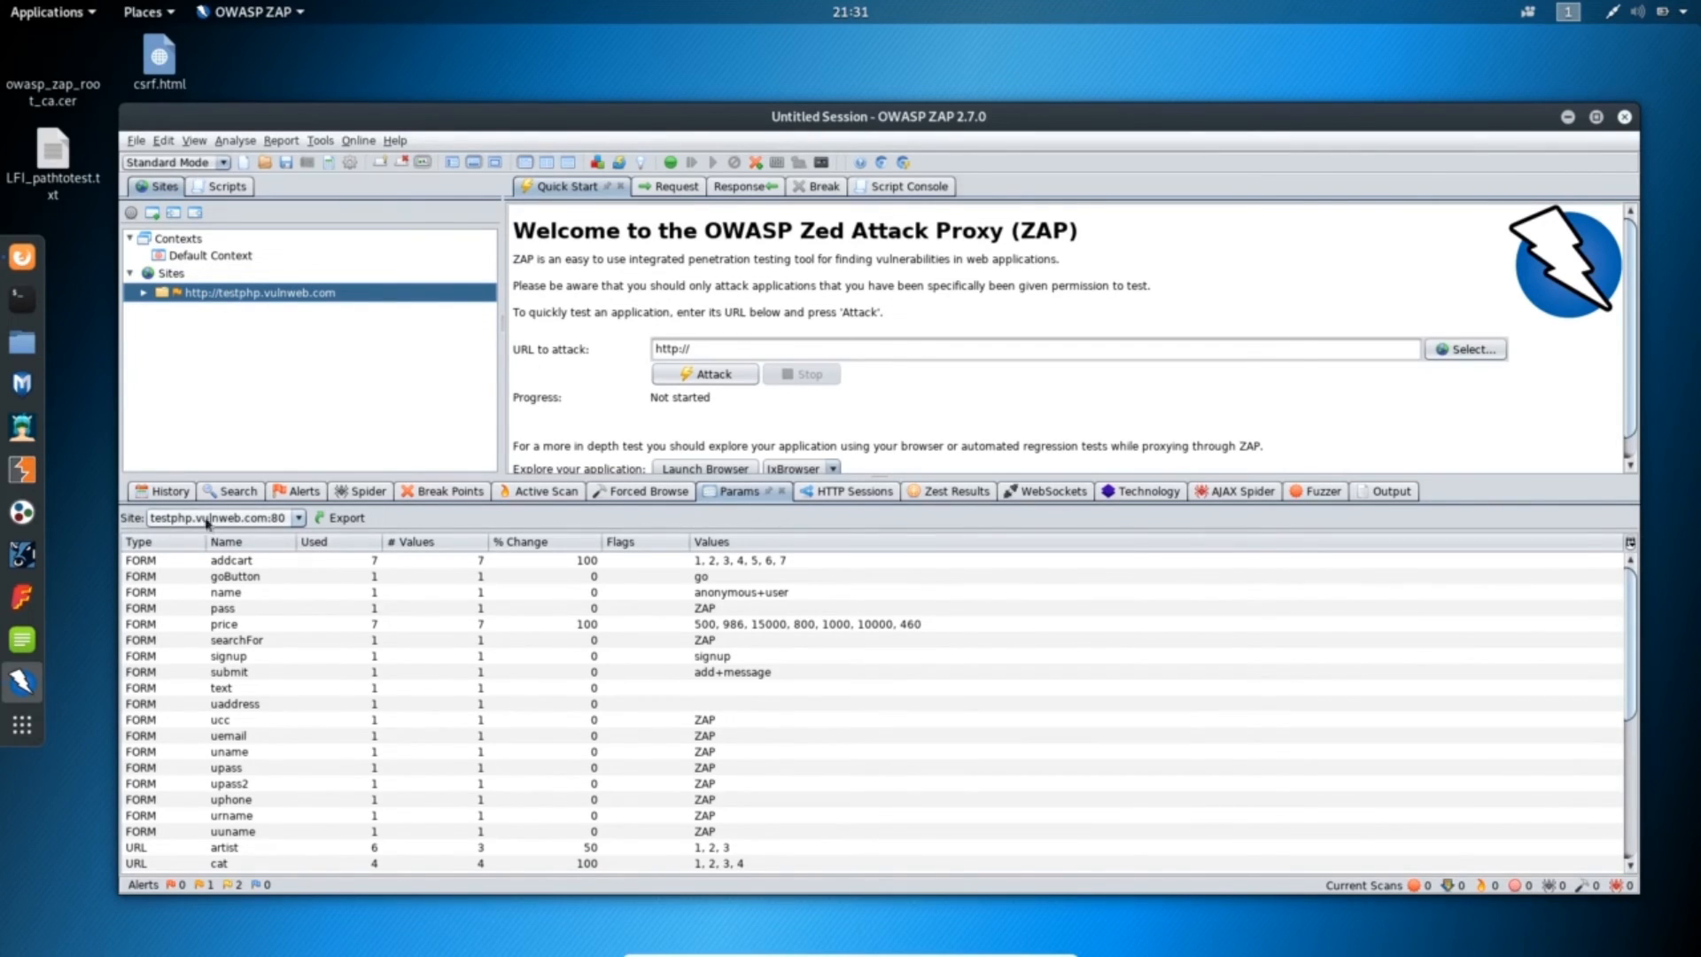
pyautogui.click(298, 517)
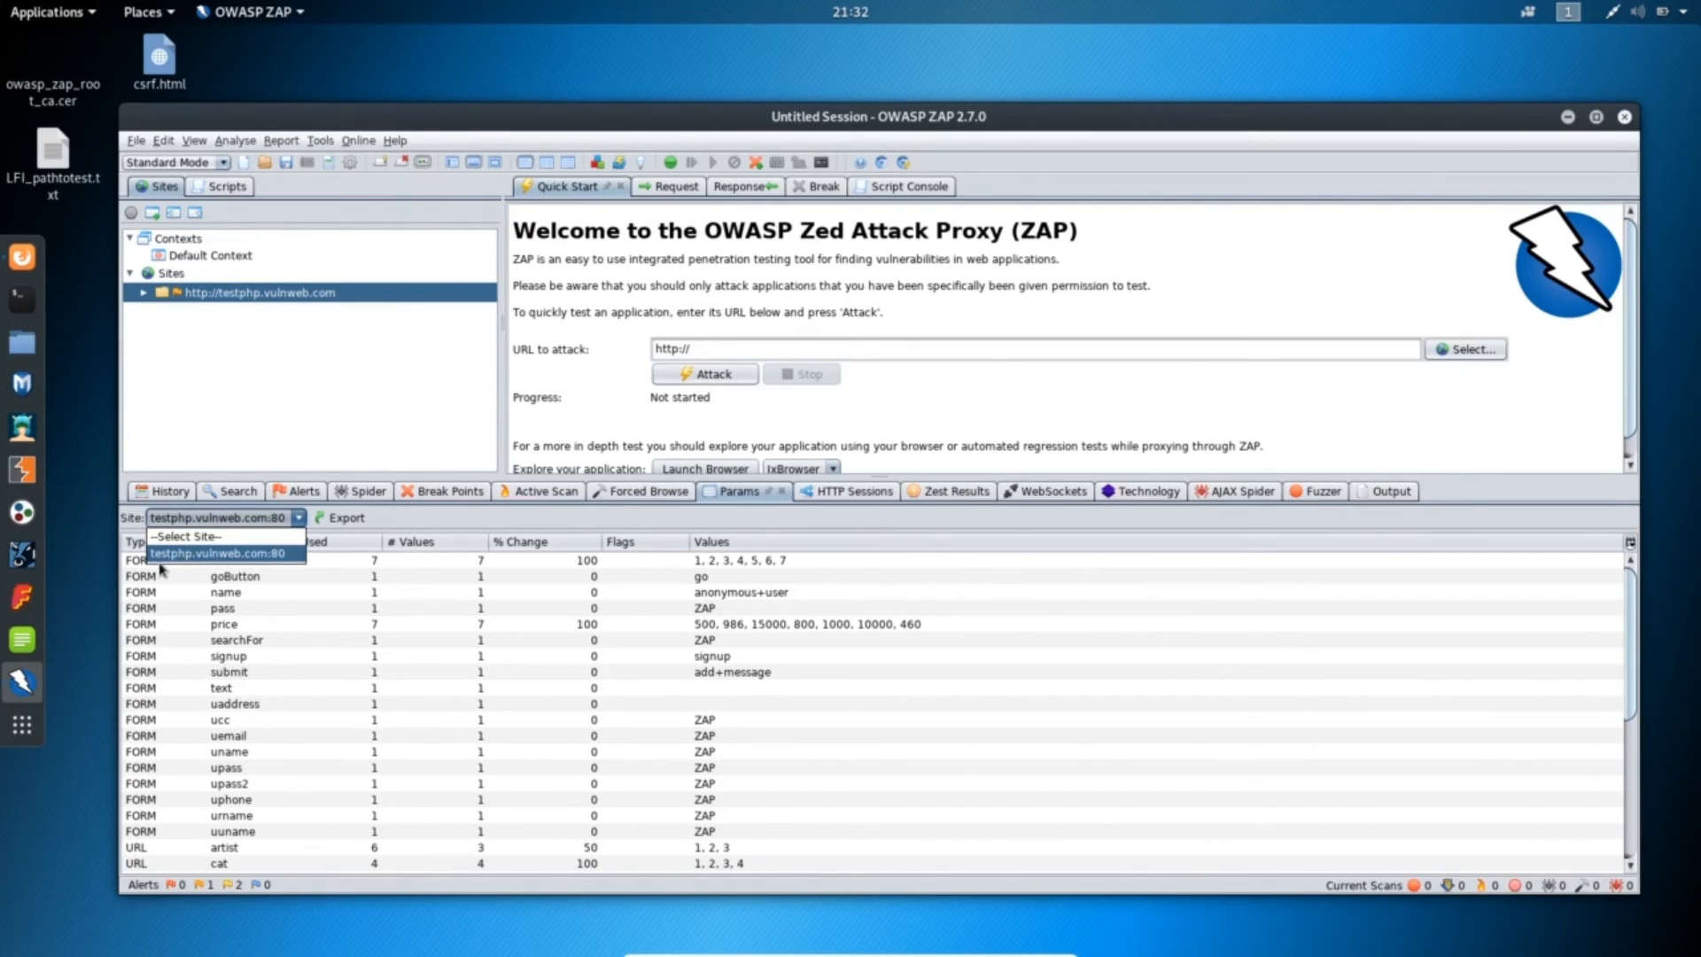
pyautogui.click(216, 556)
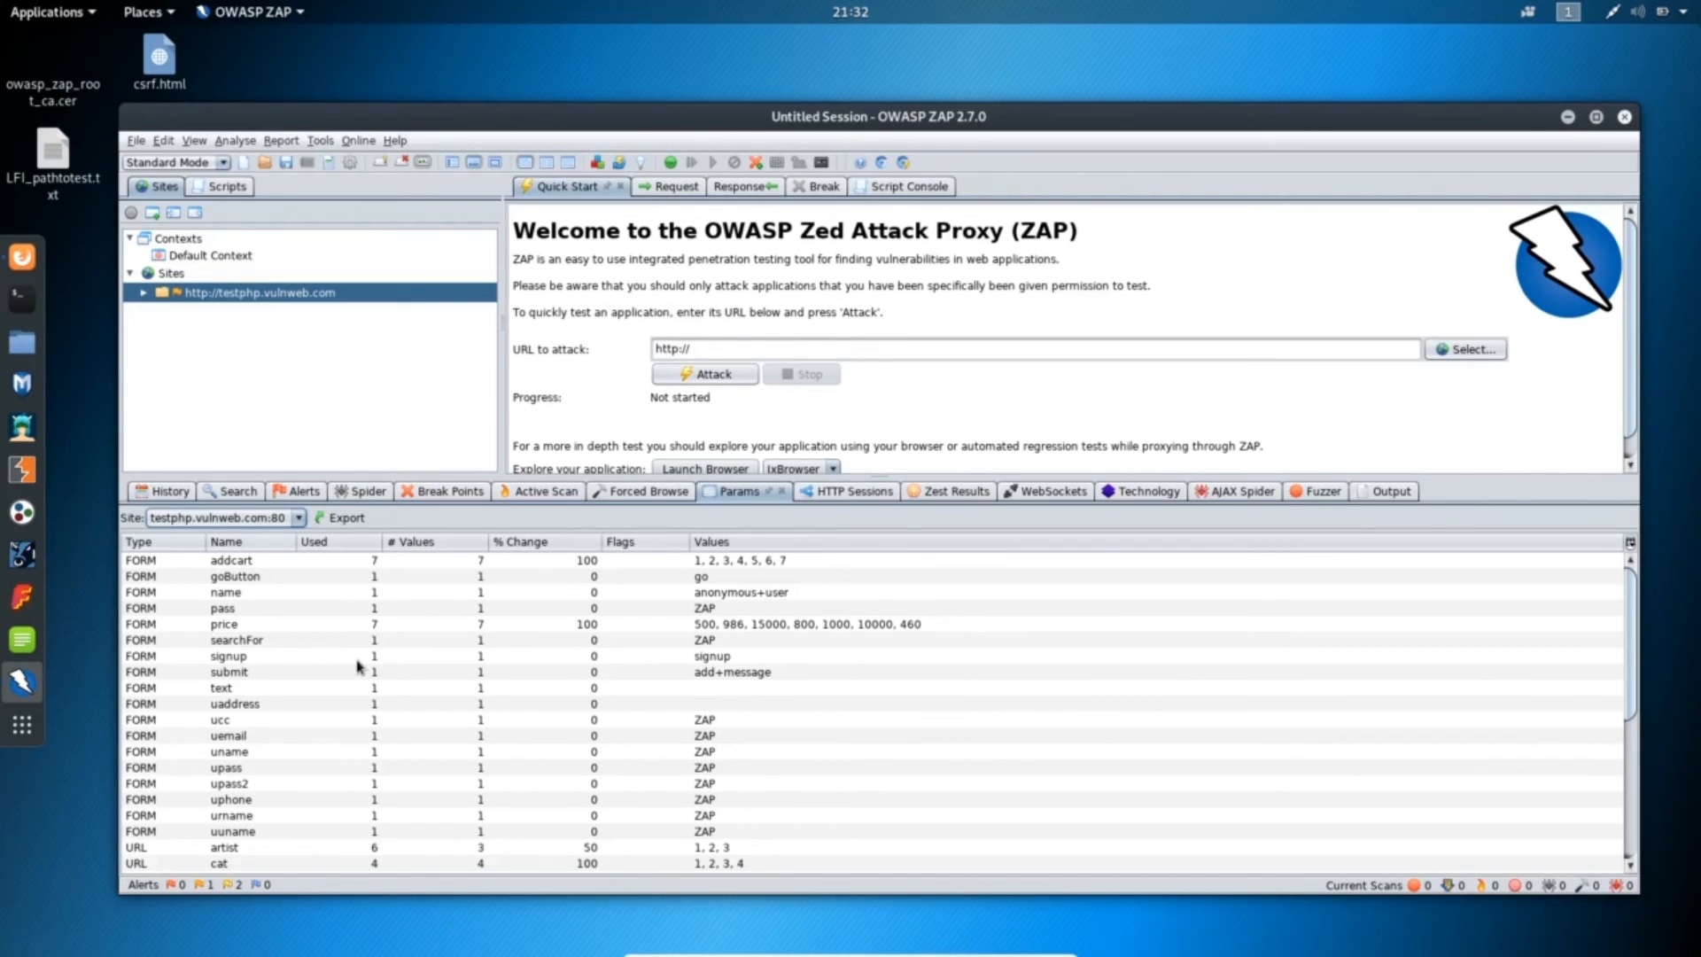
# - Sort the parameter list by type in descending order to put the URL parameters first
pyautogui.click(152, 562)
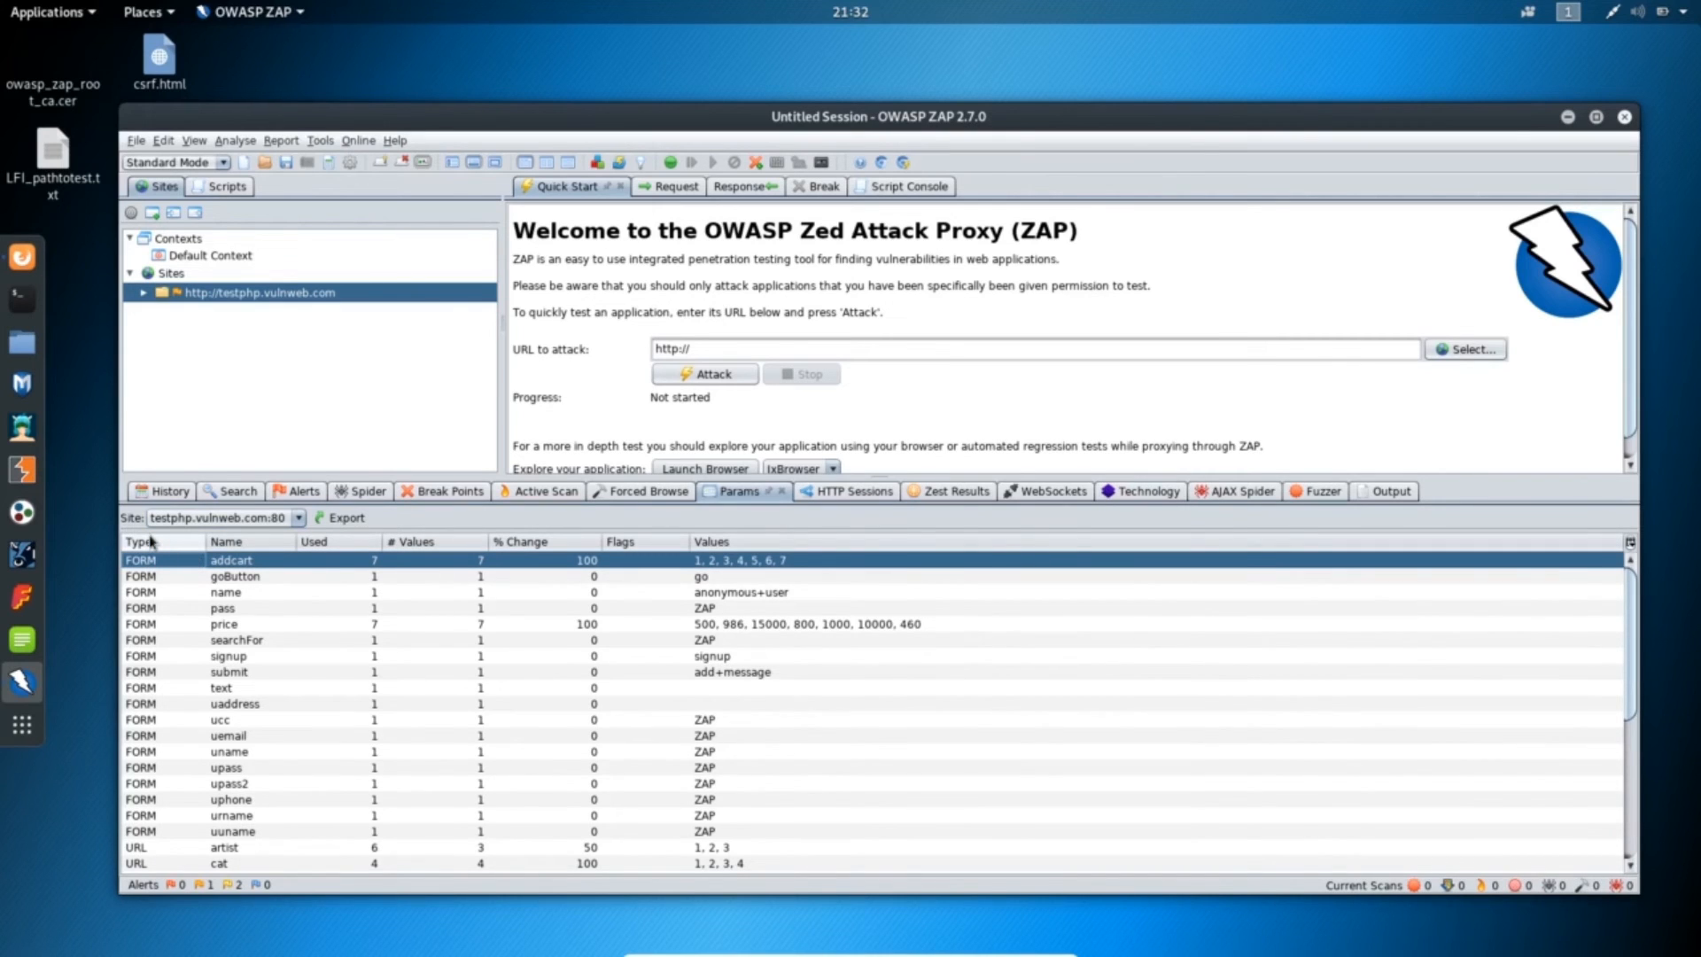
pyautogui.click(148, 542)
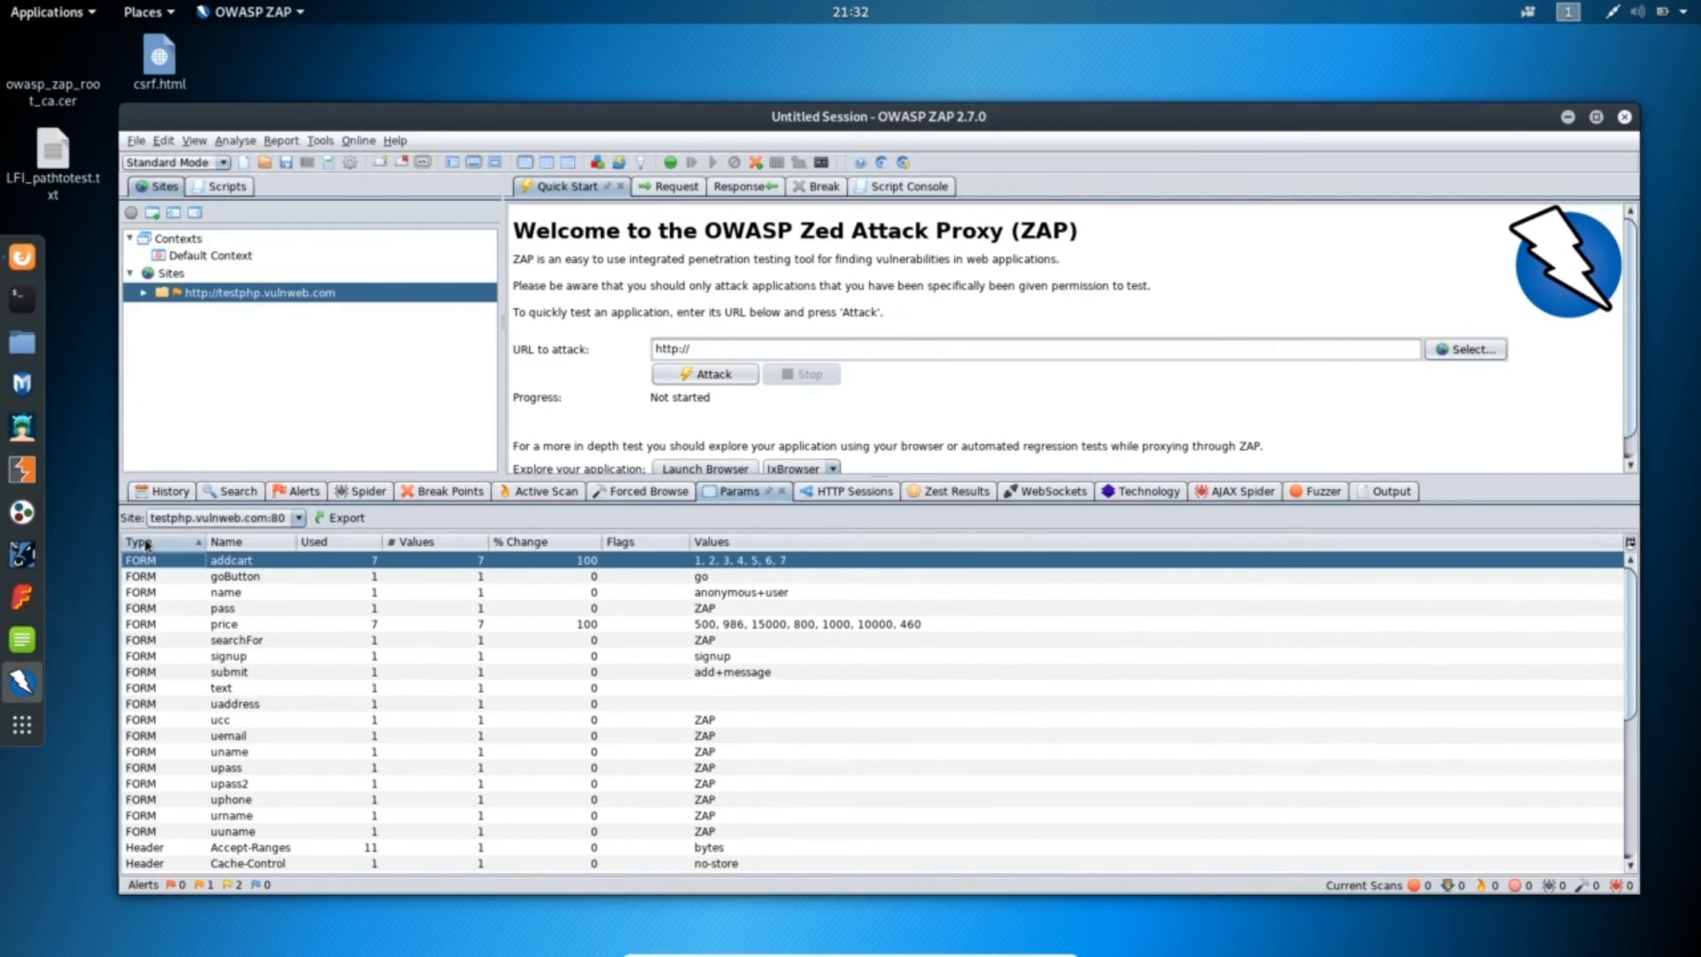
pyautogui.click(144, 543)
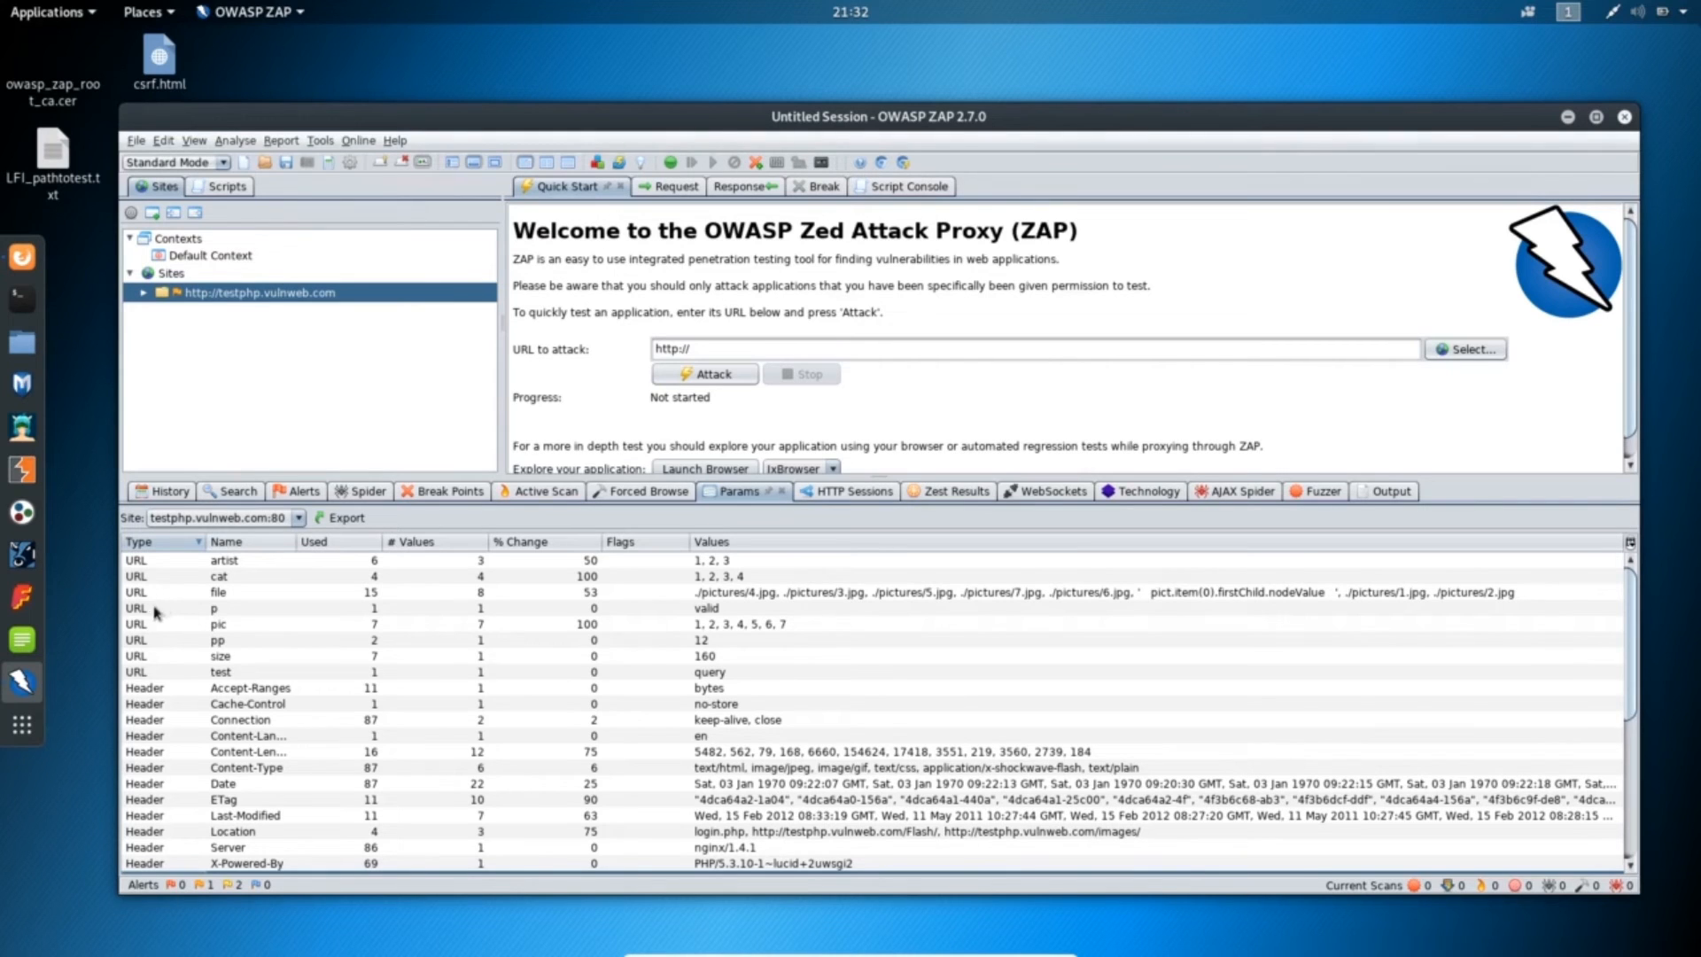
# - Search the captured requests for uses of the URL parameter p
pyautogui.click(215, 611)
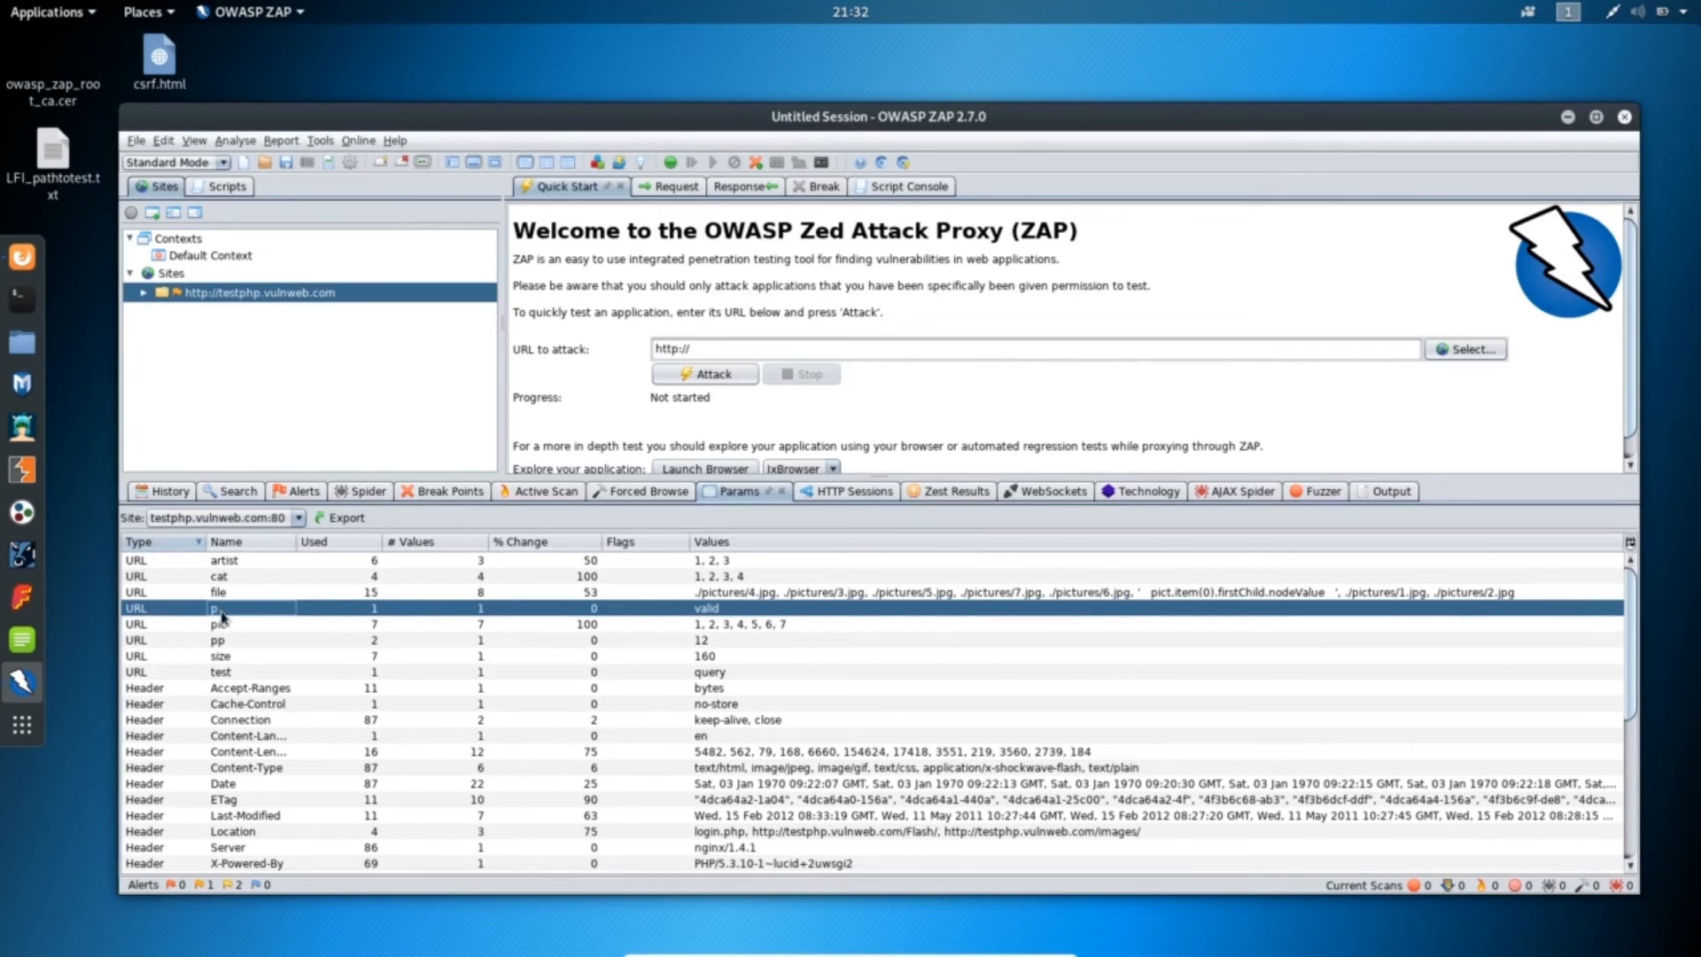
pyautogui.rightClick(253, 615)
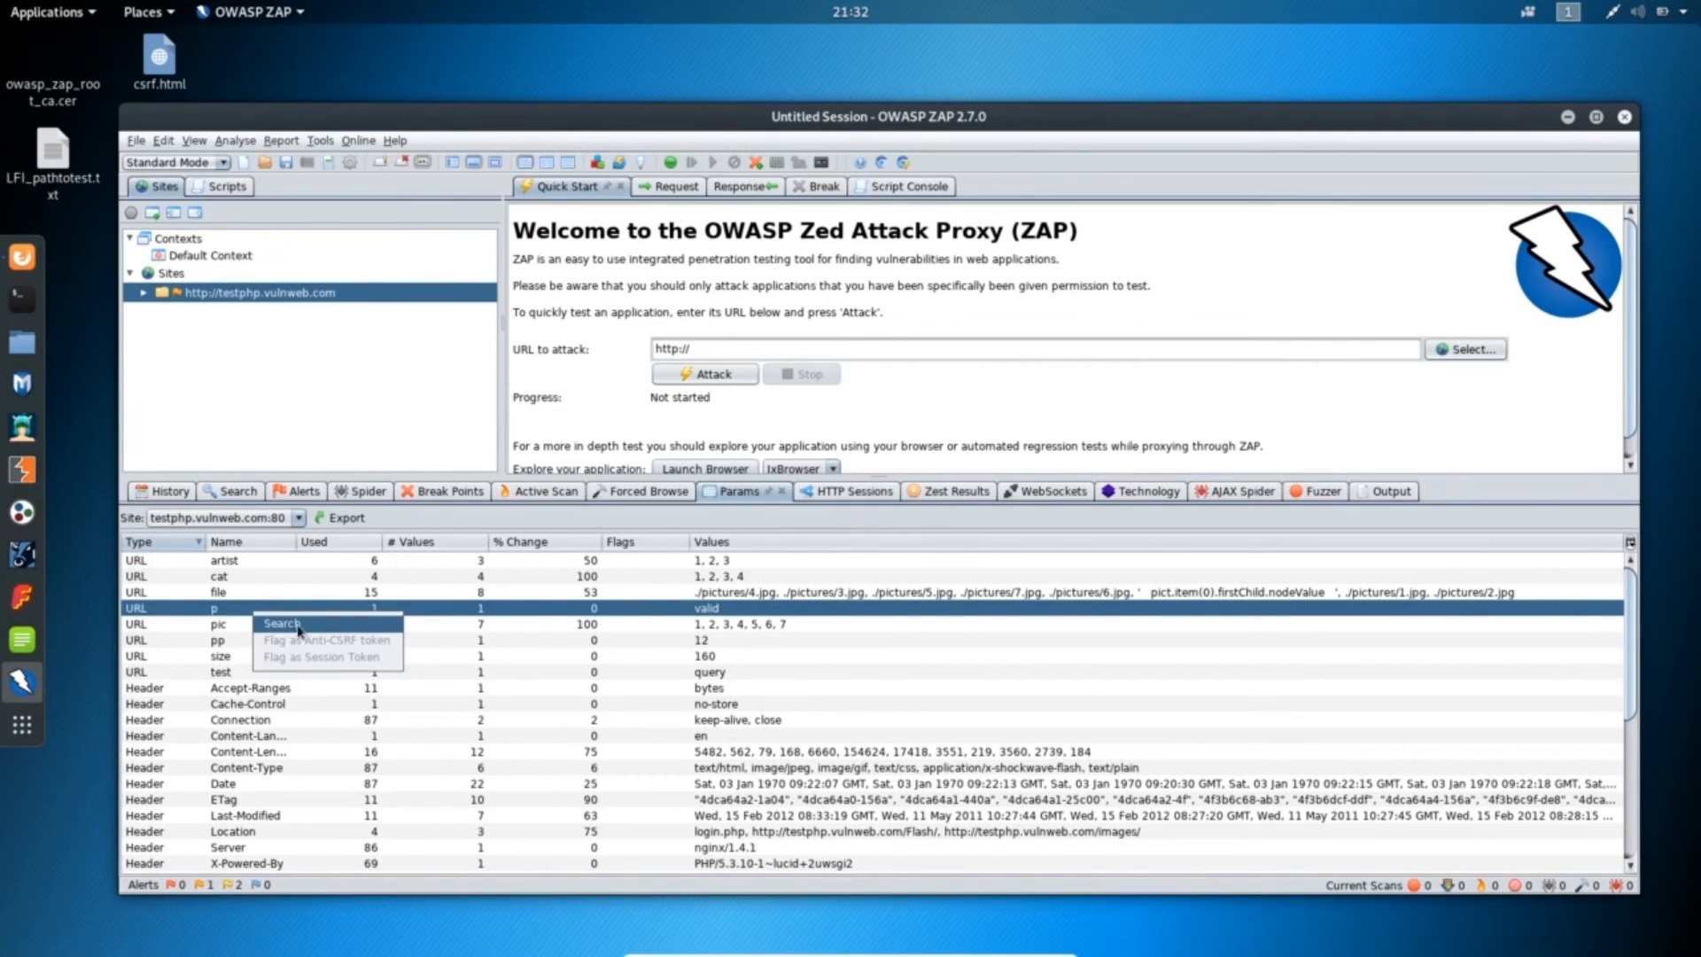
pyautogui.click(327, 626)
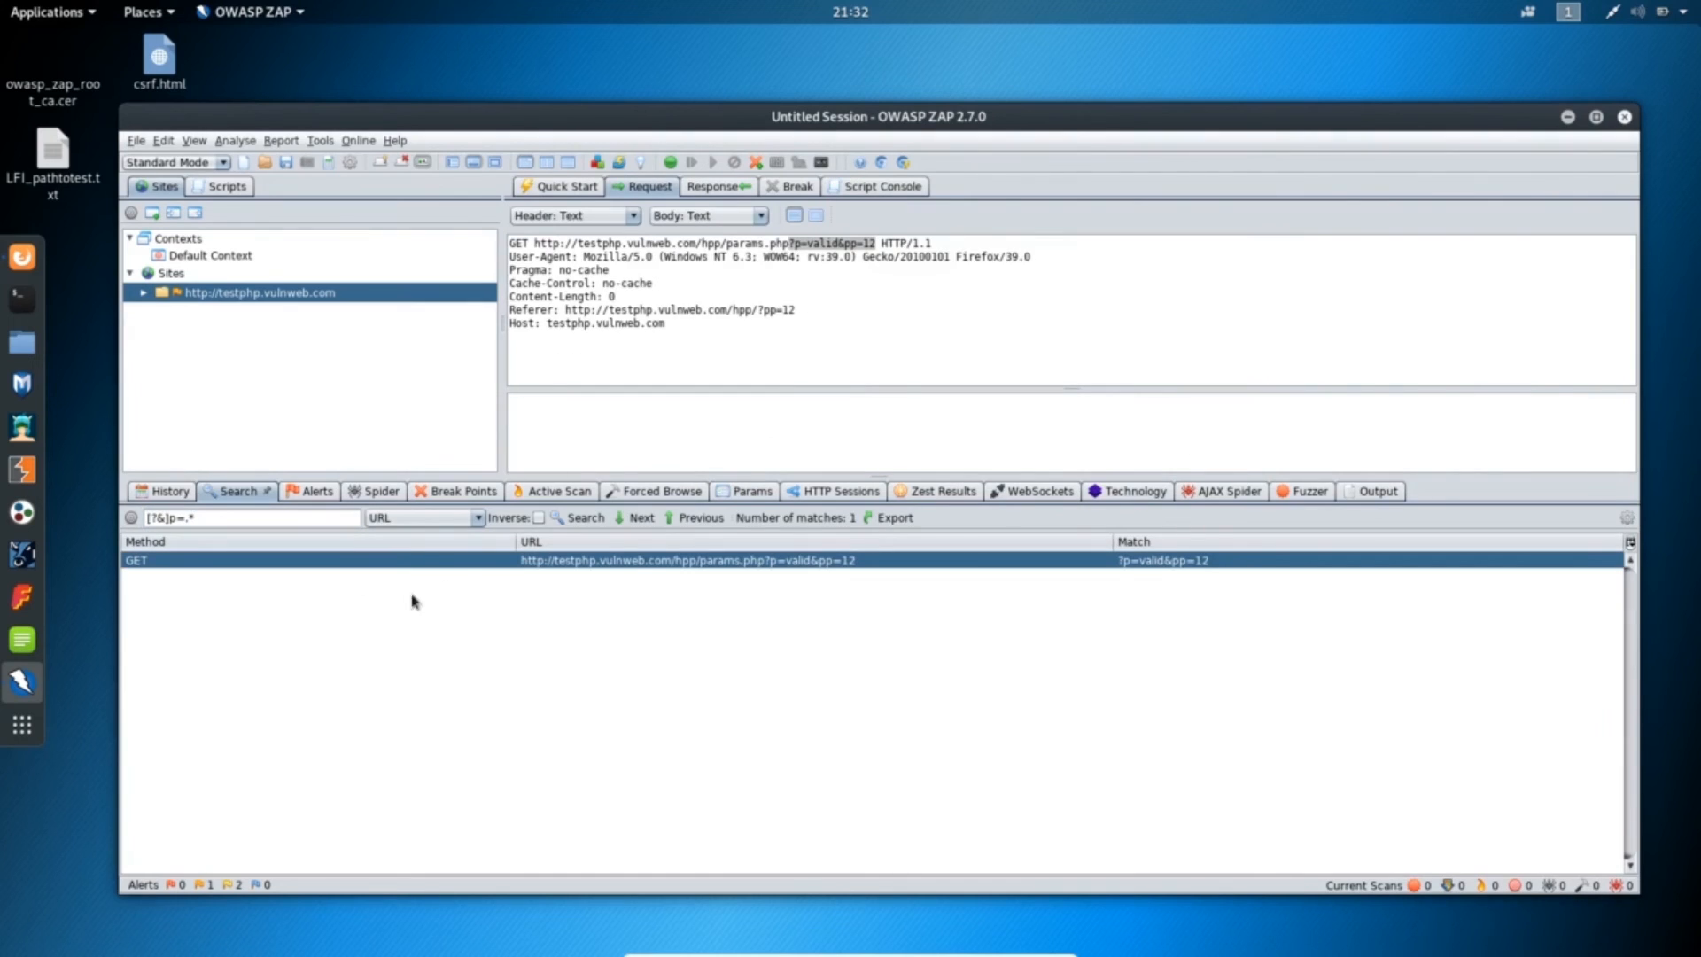
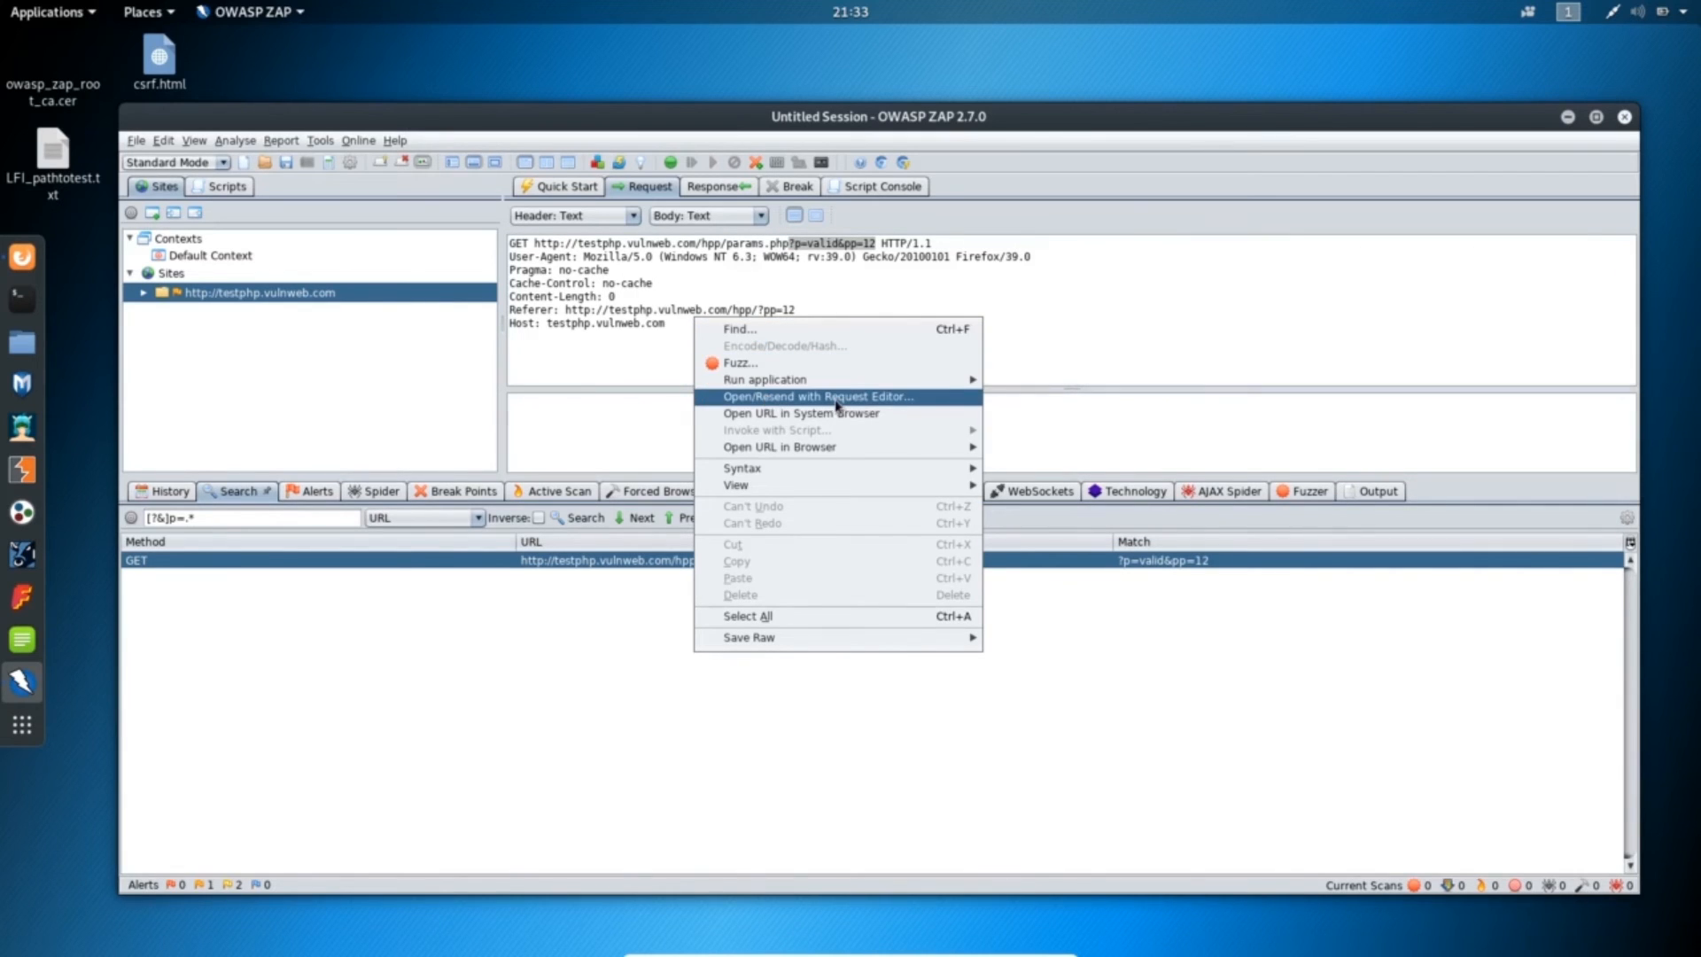
# - Open the matching params.php request in the Manual Request Editor and resend it with p set to batman
pyautogui.click(836, 405)
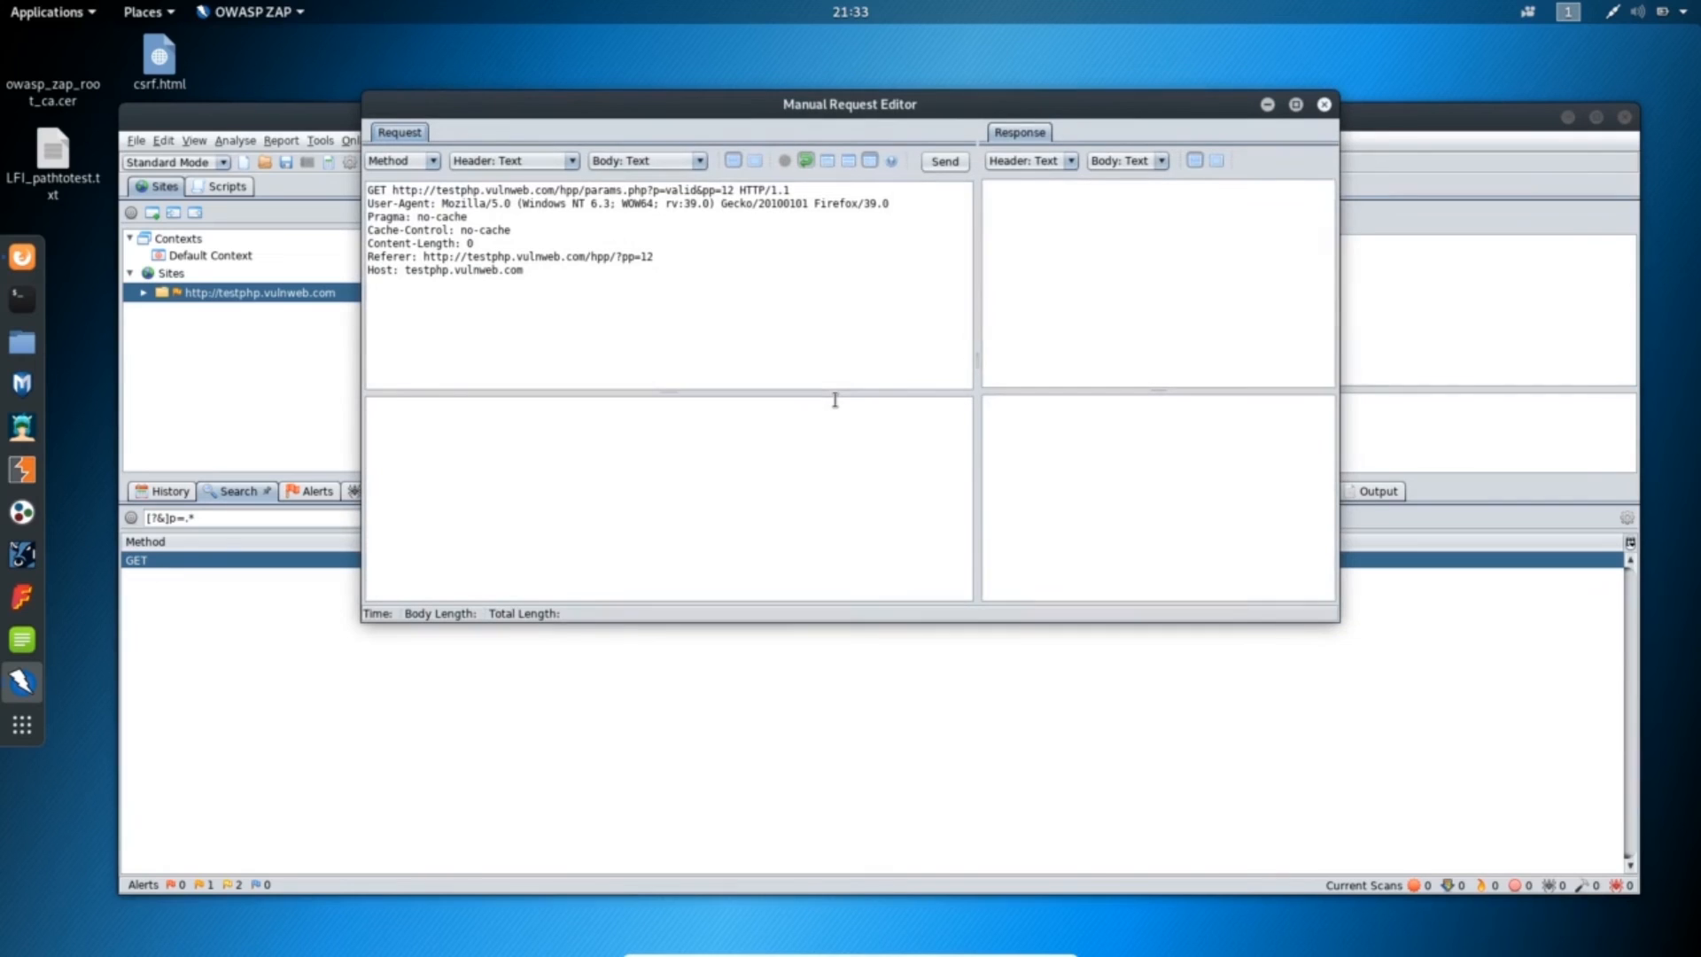
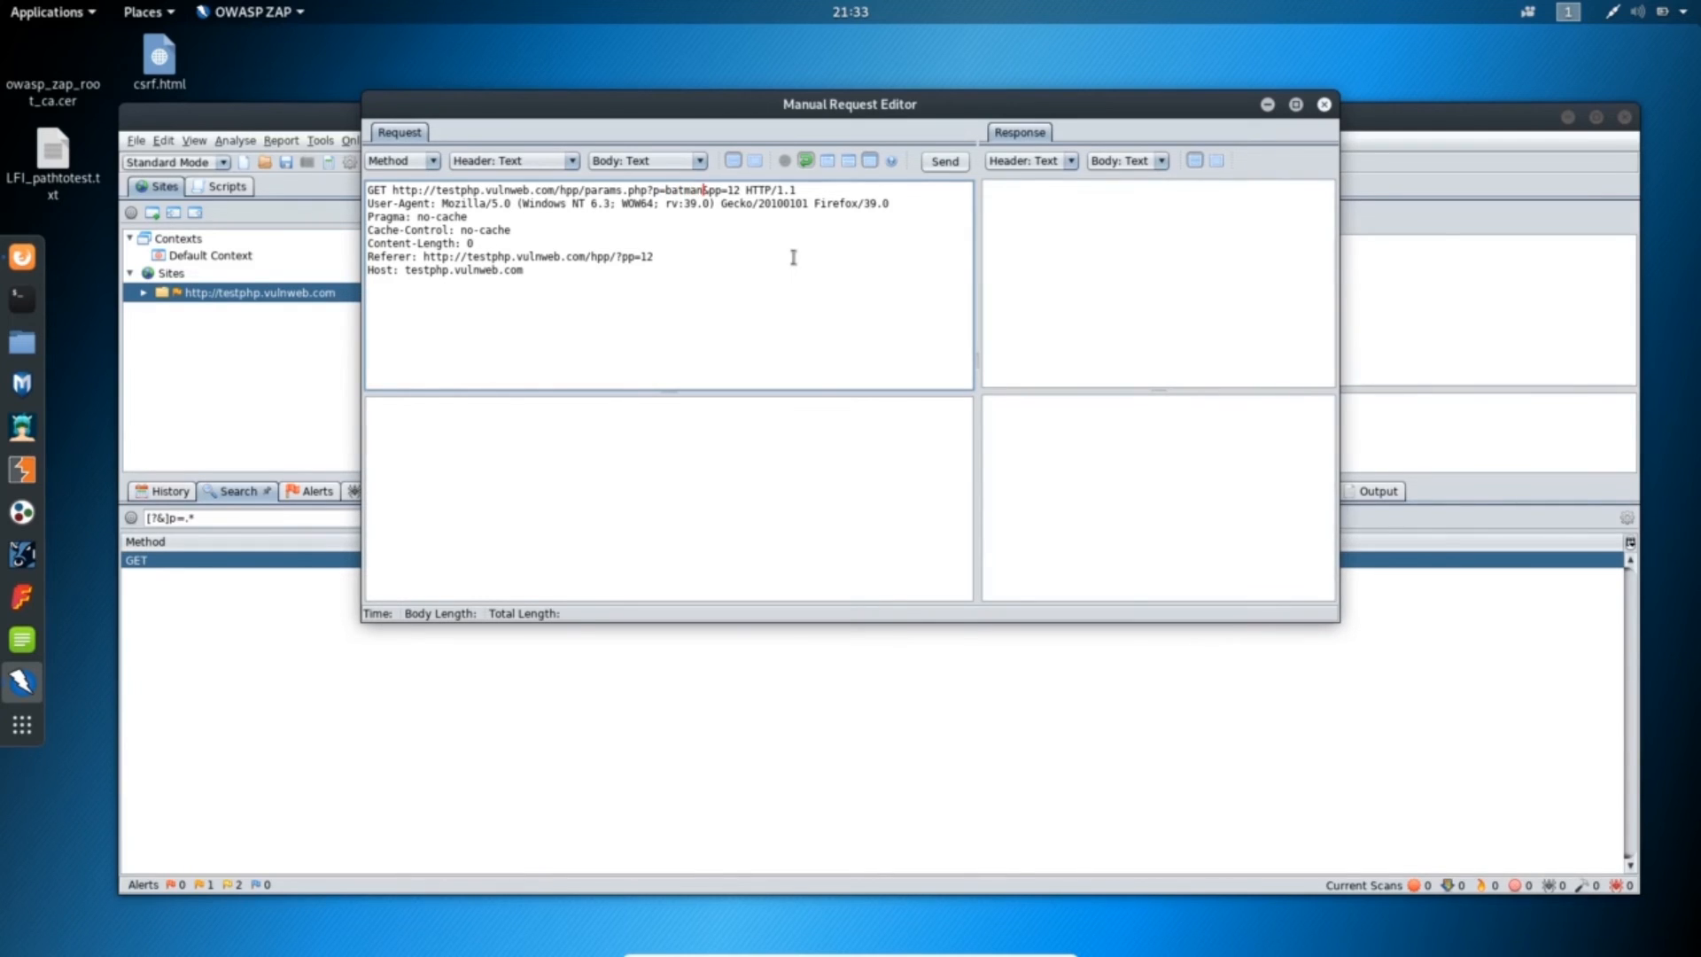
pyautogui.click(942, 165)
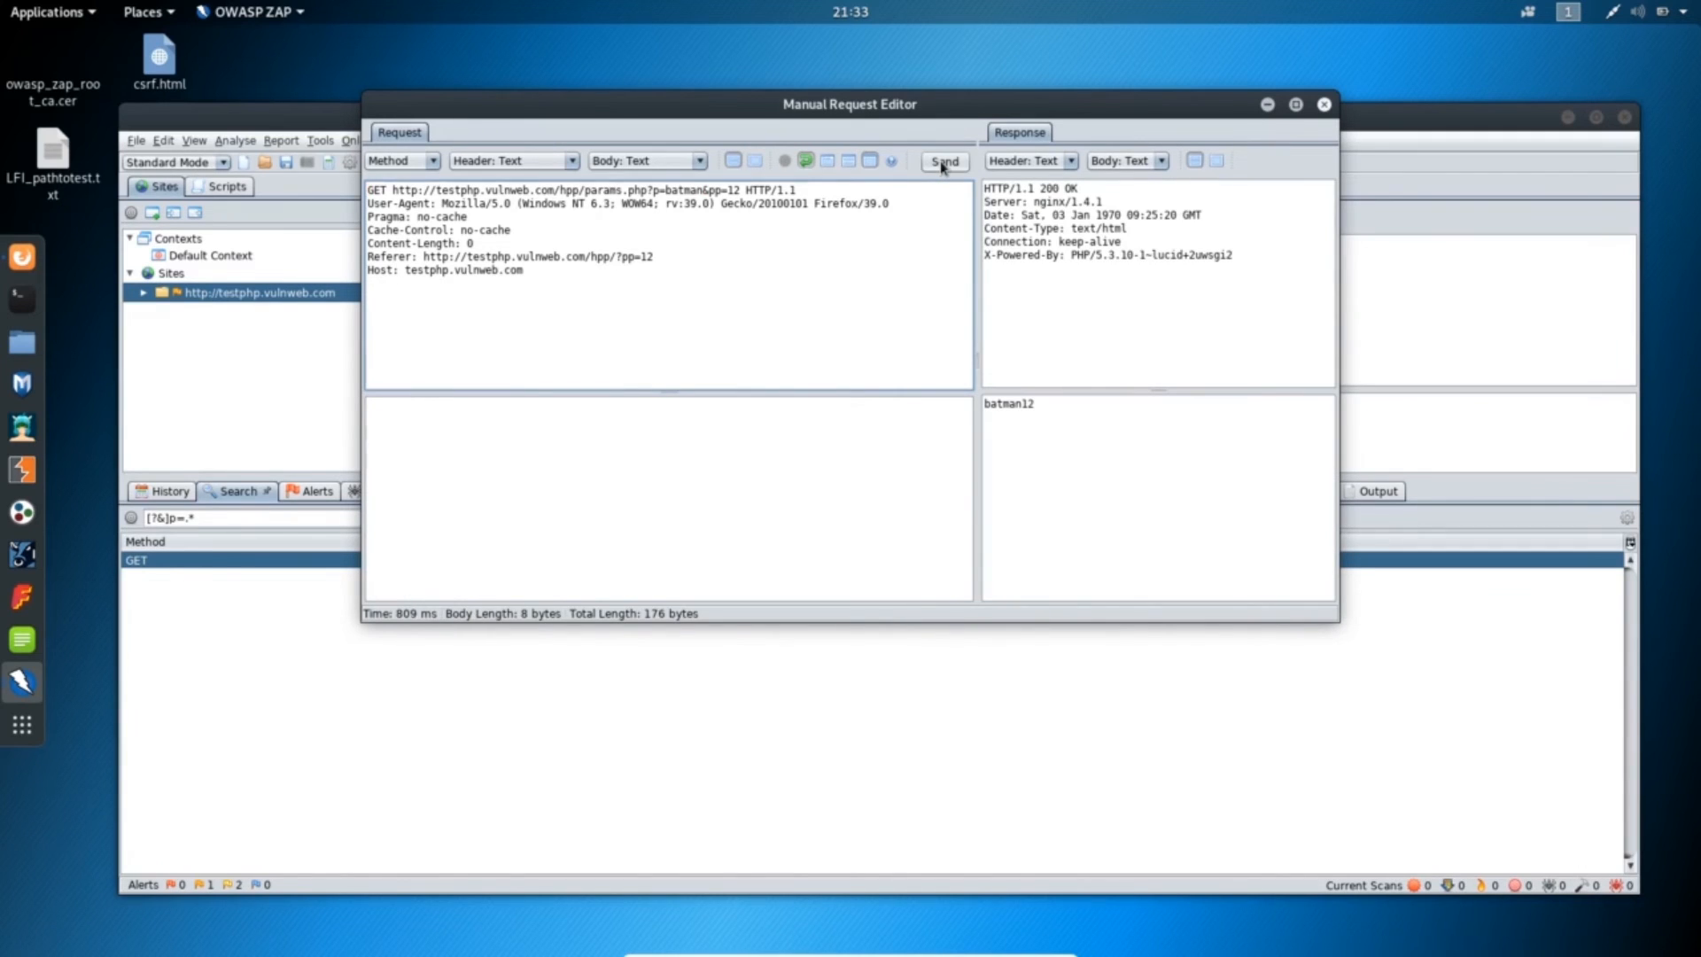
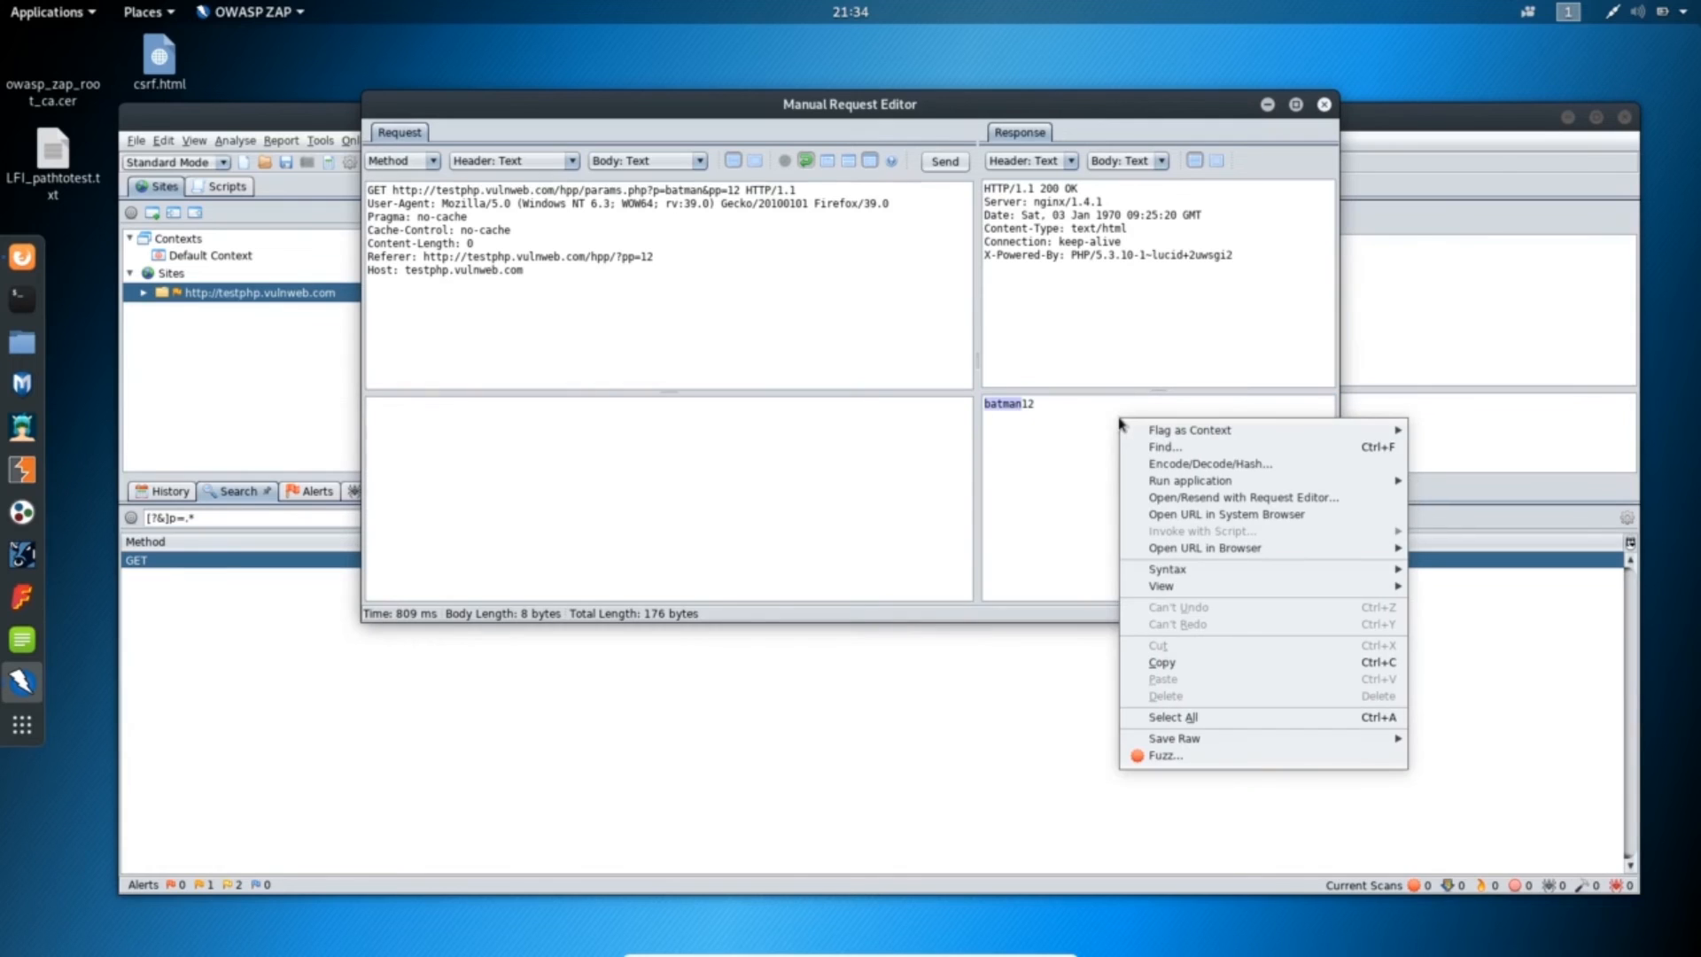
# - Find the text batman in the response body, repeat the search and close the Find dialog
pyautogui.click(1165, 449)
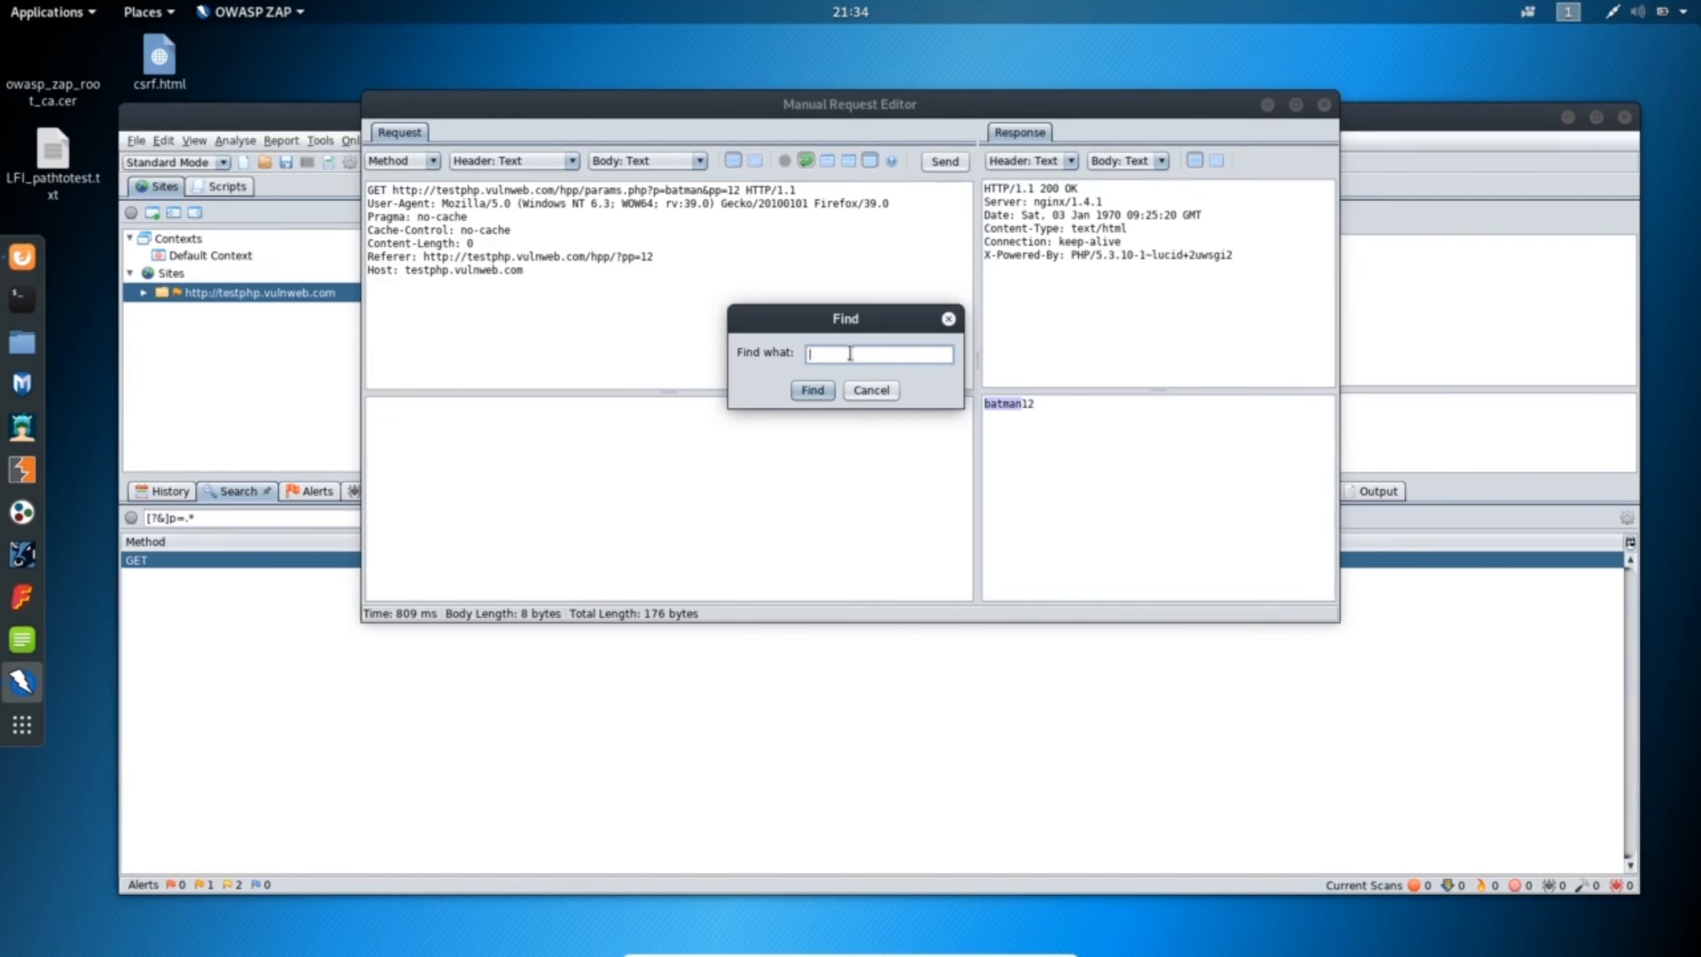
pyautogui.write('batman')
pyautogui.click(811, 393)
pyautogui.click(1024, 409)
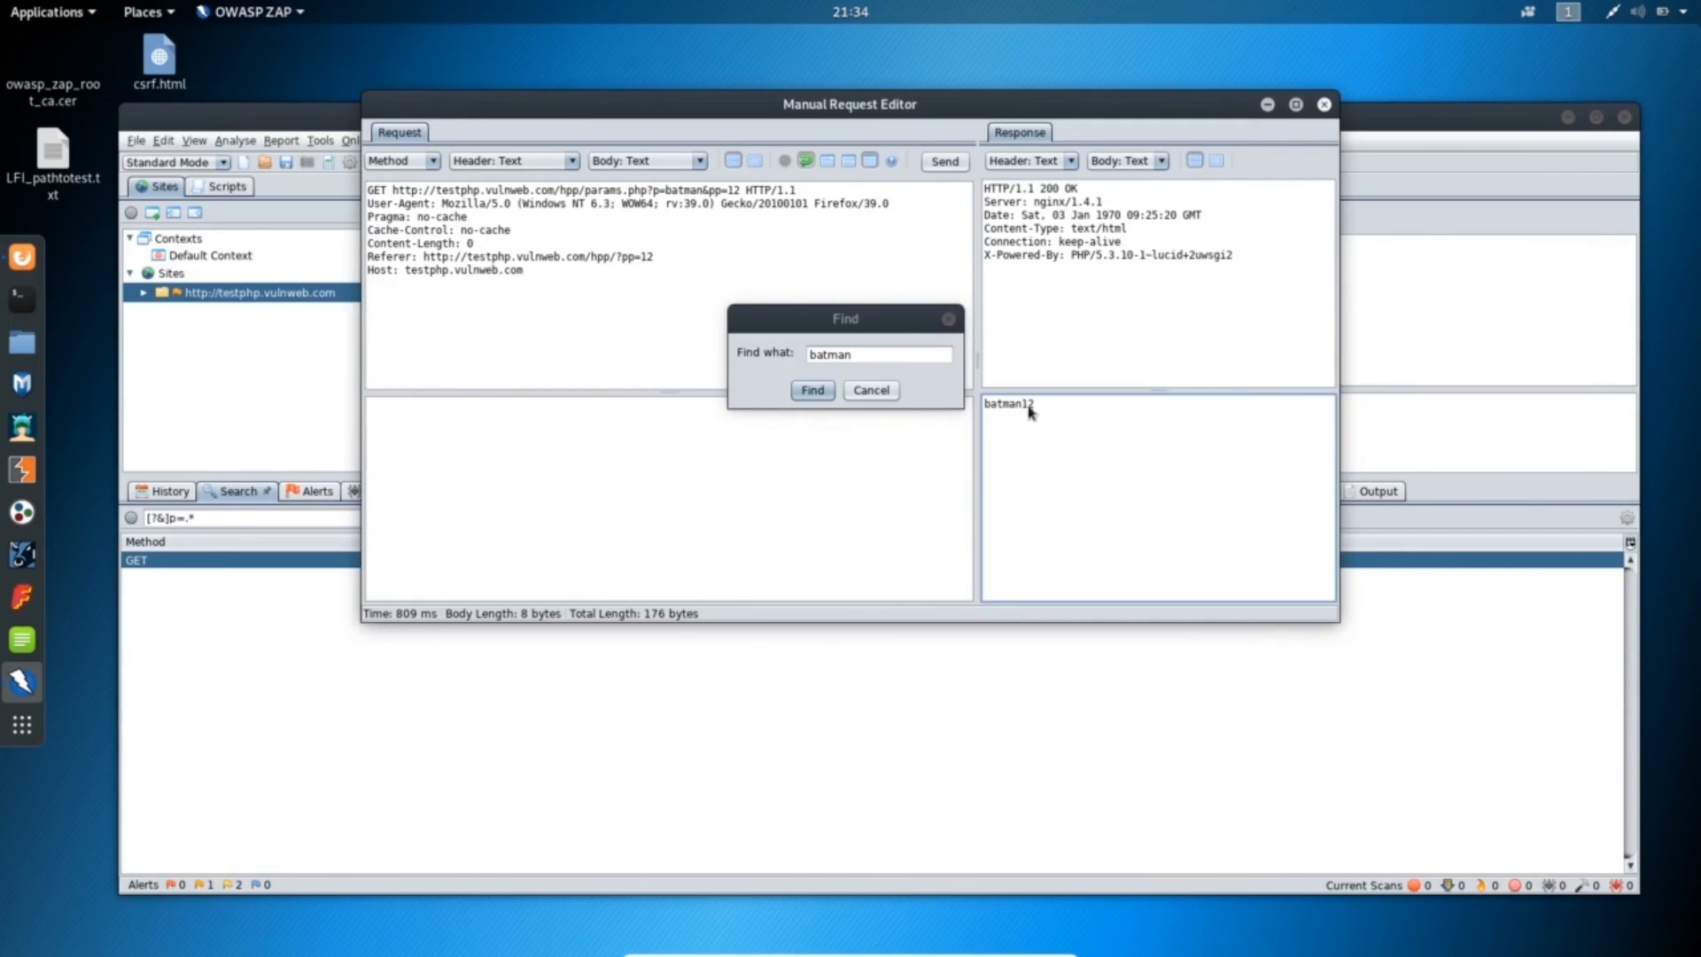
pyautogui.click(810, 390)
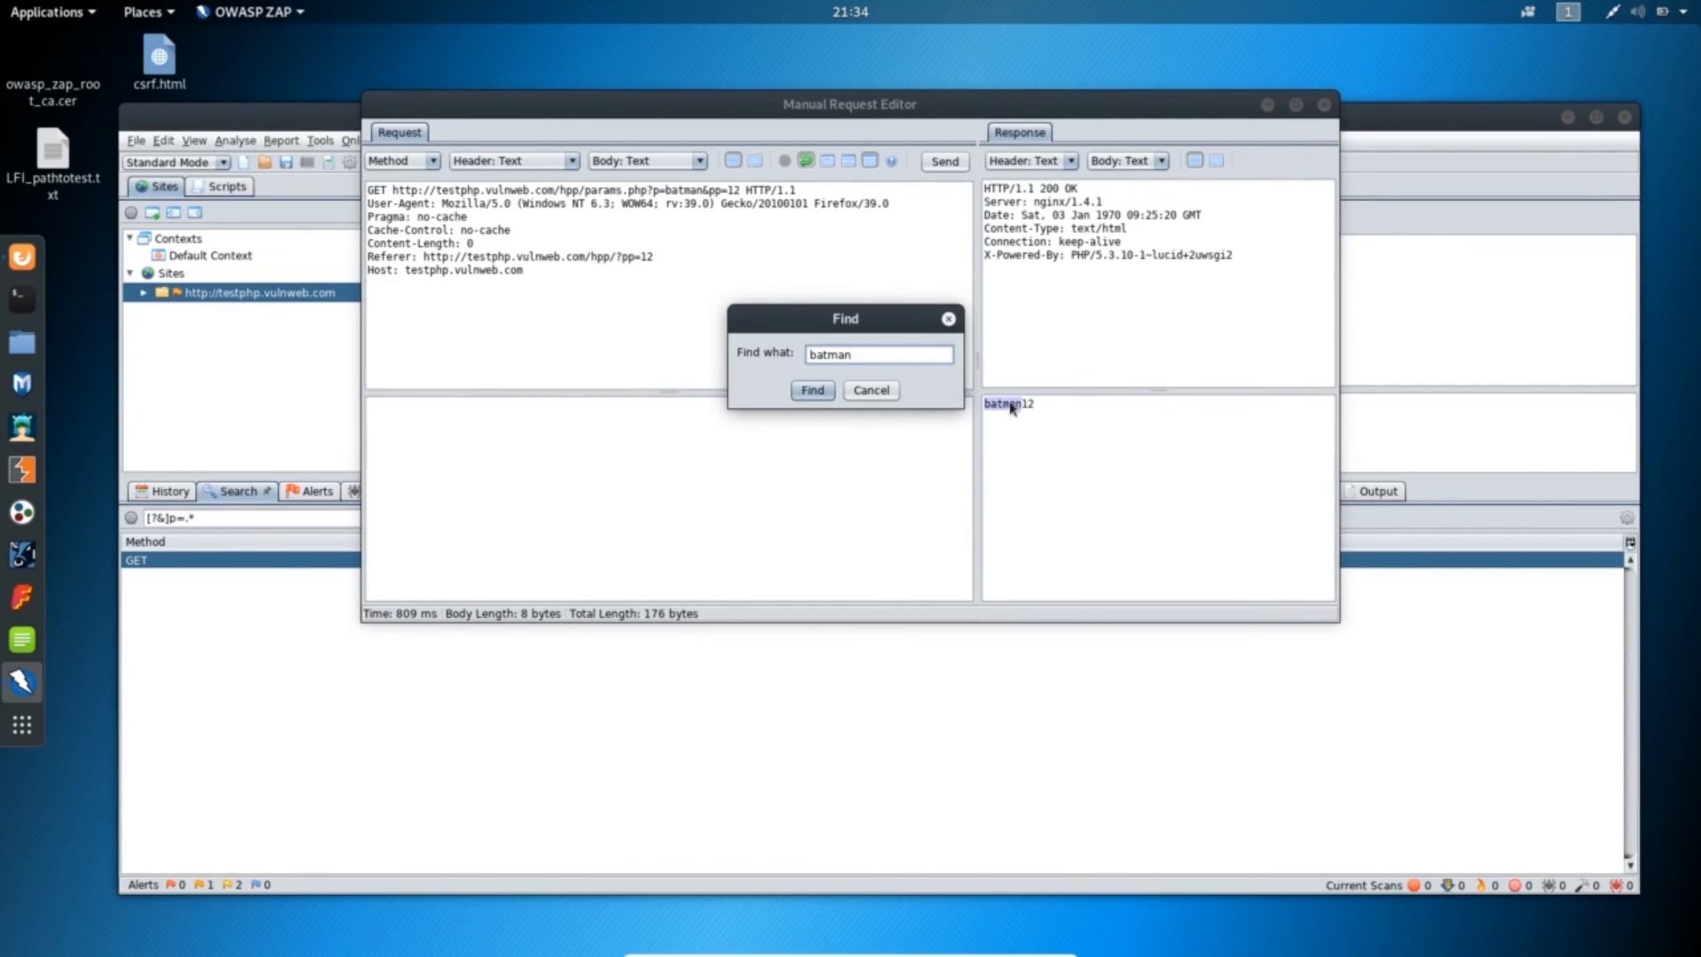
pyautogui.click(872, 391)
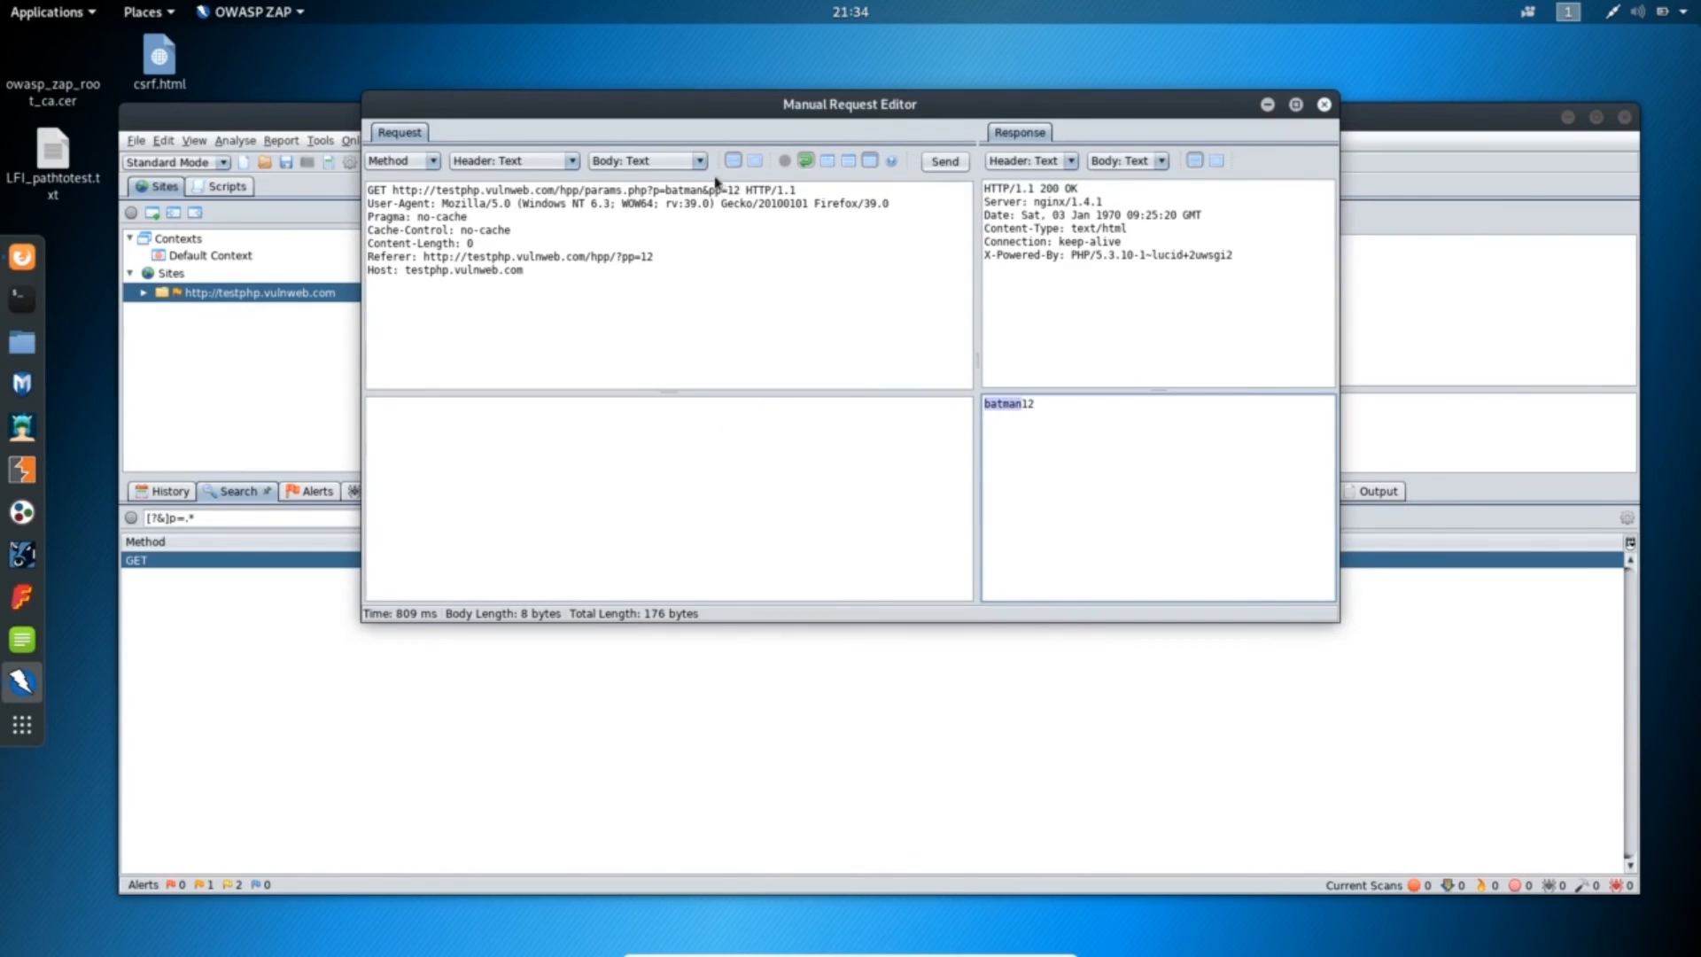
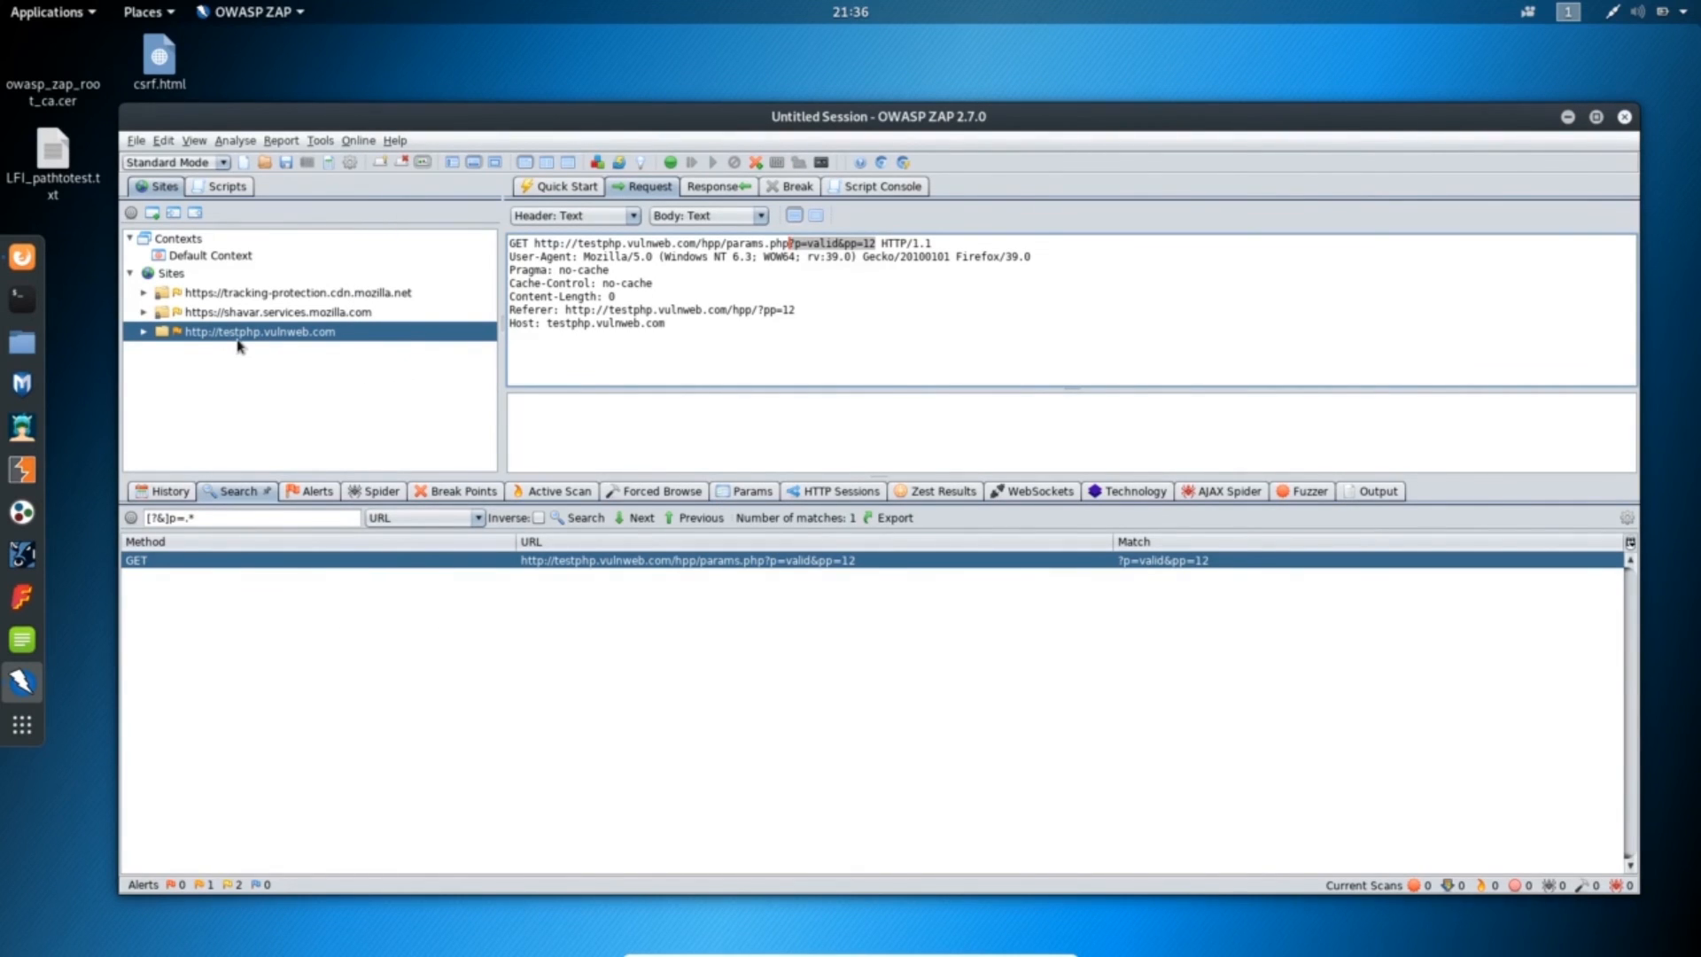
# - Review the parameters recorded for tracking-protection.cdn.mozilla.net:443 and switch the parameter list back to testphp.vulnweb.com:80
pyautogui.click(748, 495)
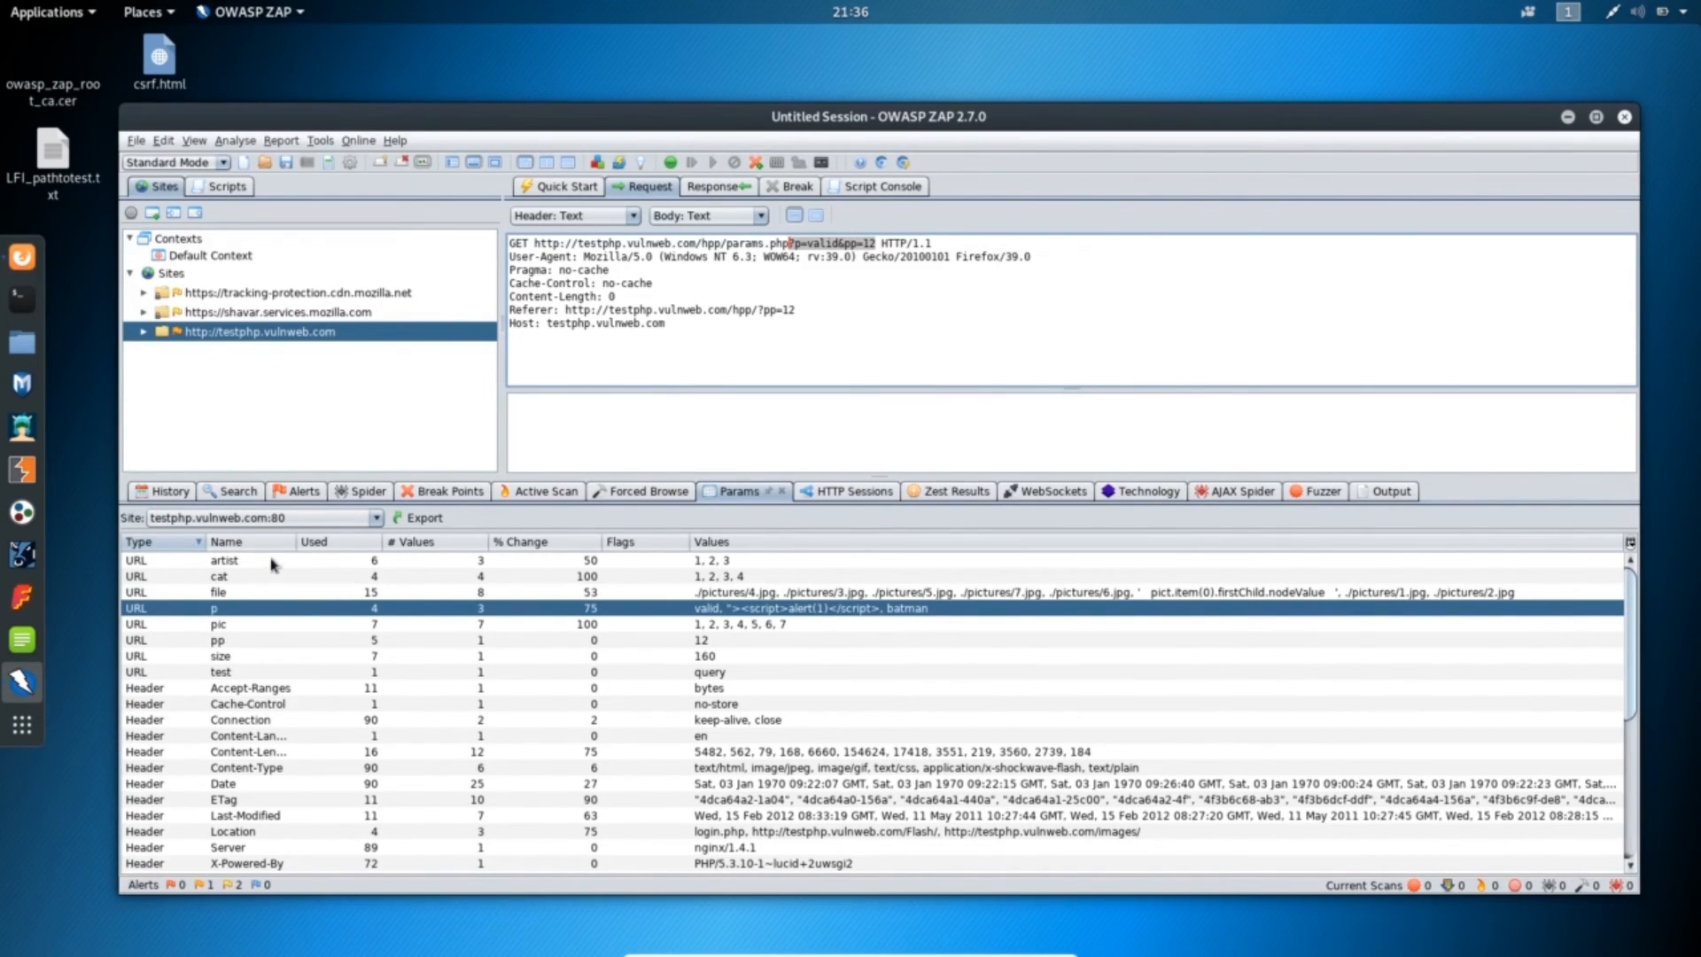
pyautogui.click(363, 517)
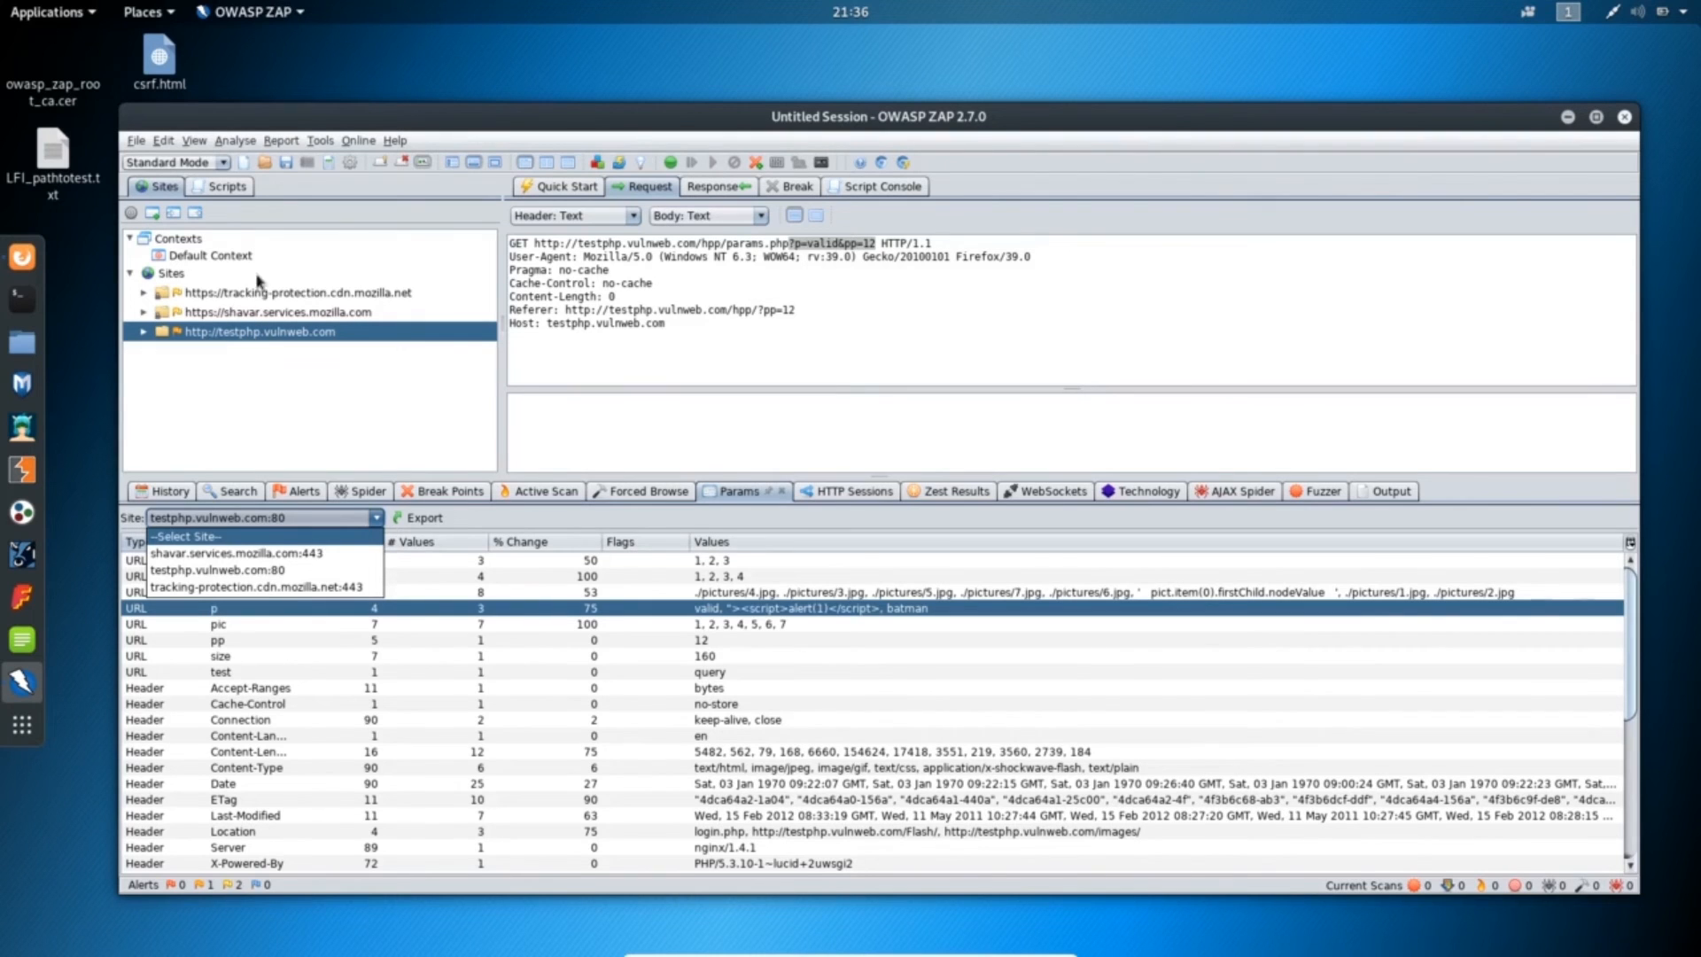
pyautogui.click(252, 583)
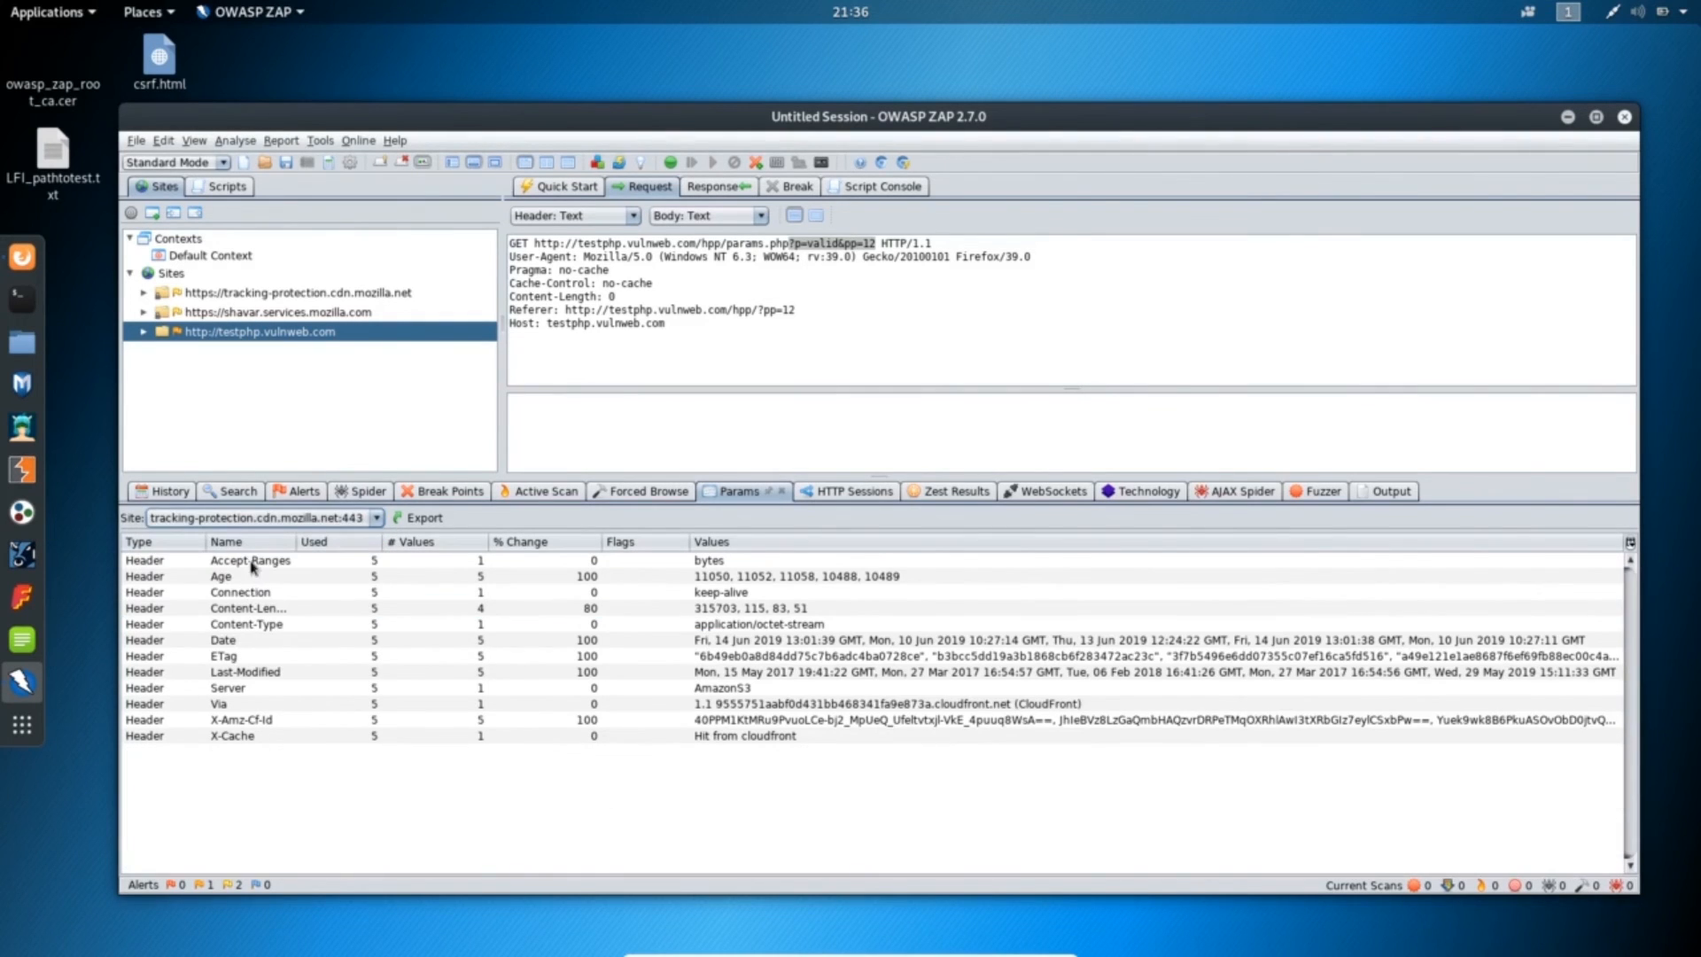
pyautogui.click(293, 517)
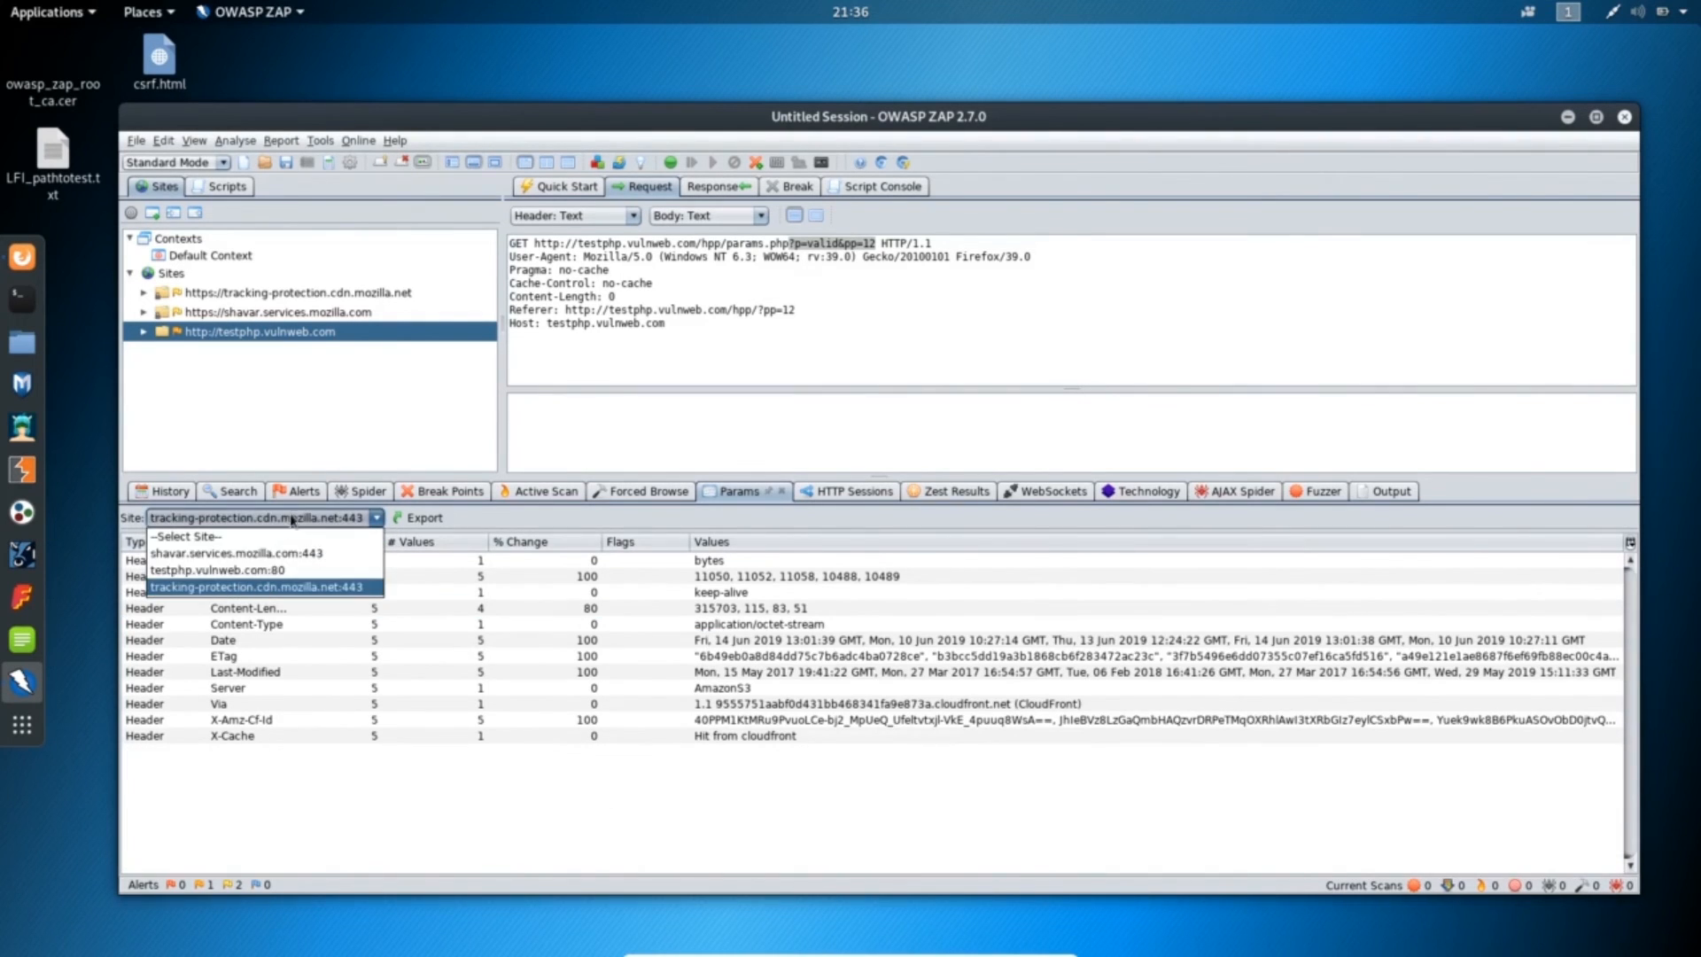
pyautogui.click(255, 571)
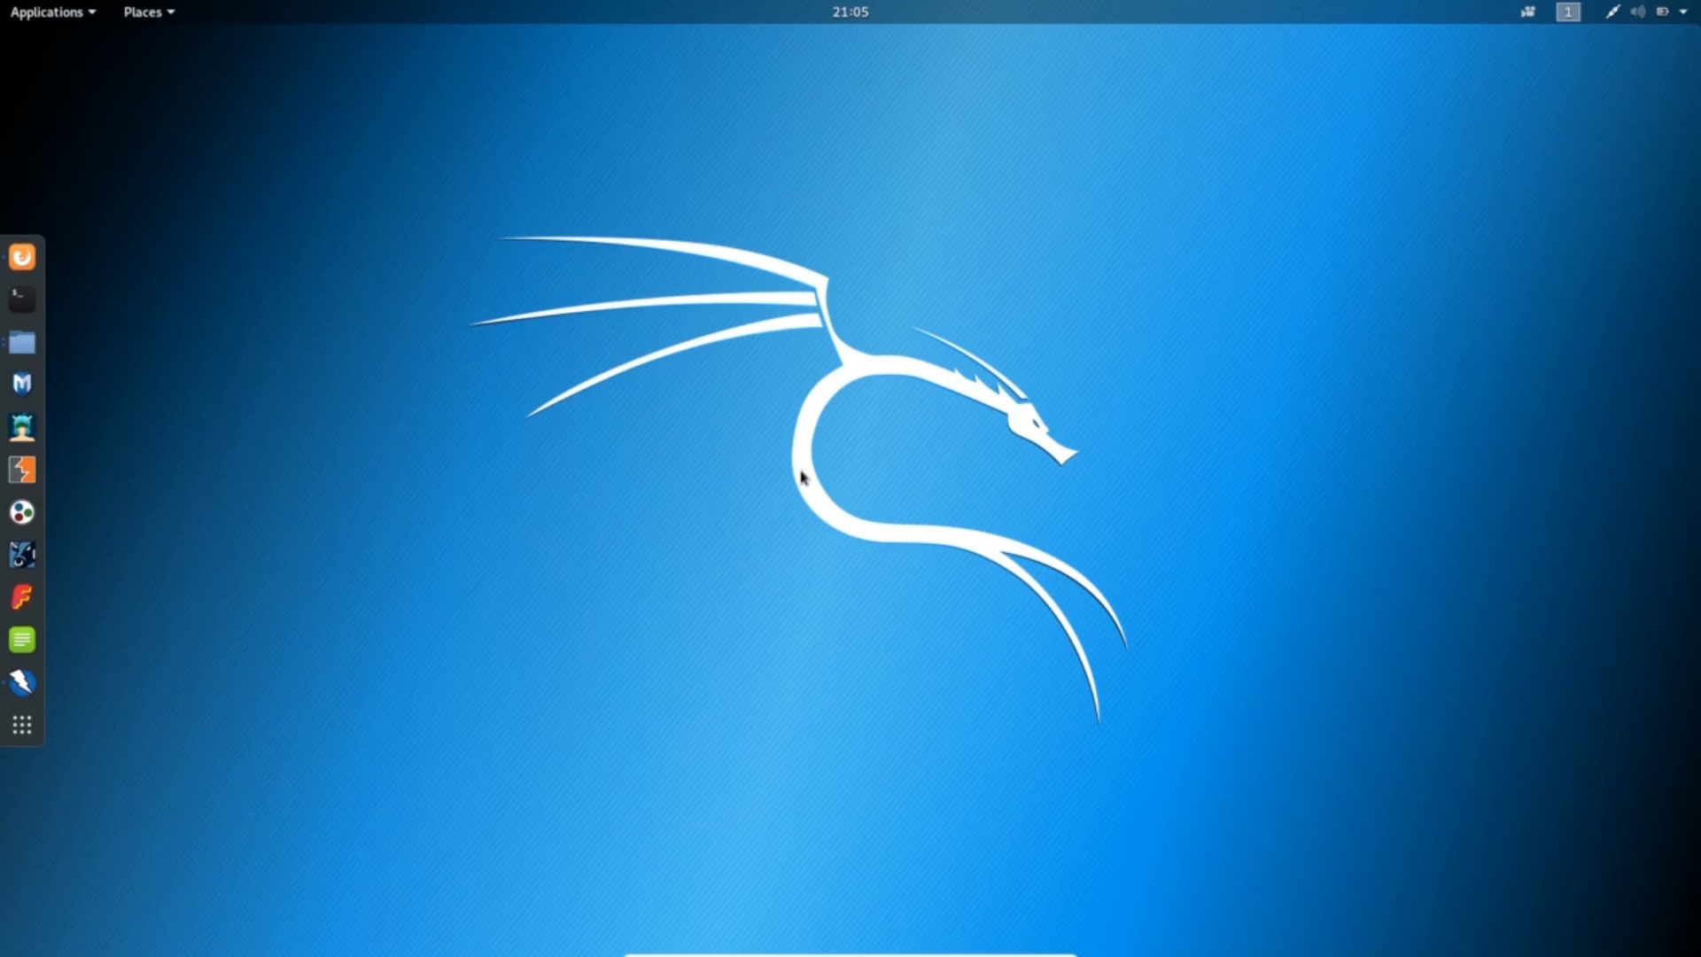
# - Start OWASP ZAP, launch the browser pre-configured to proxy through it and maximize the browser window
pyautogui.click(22, 684)
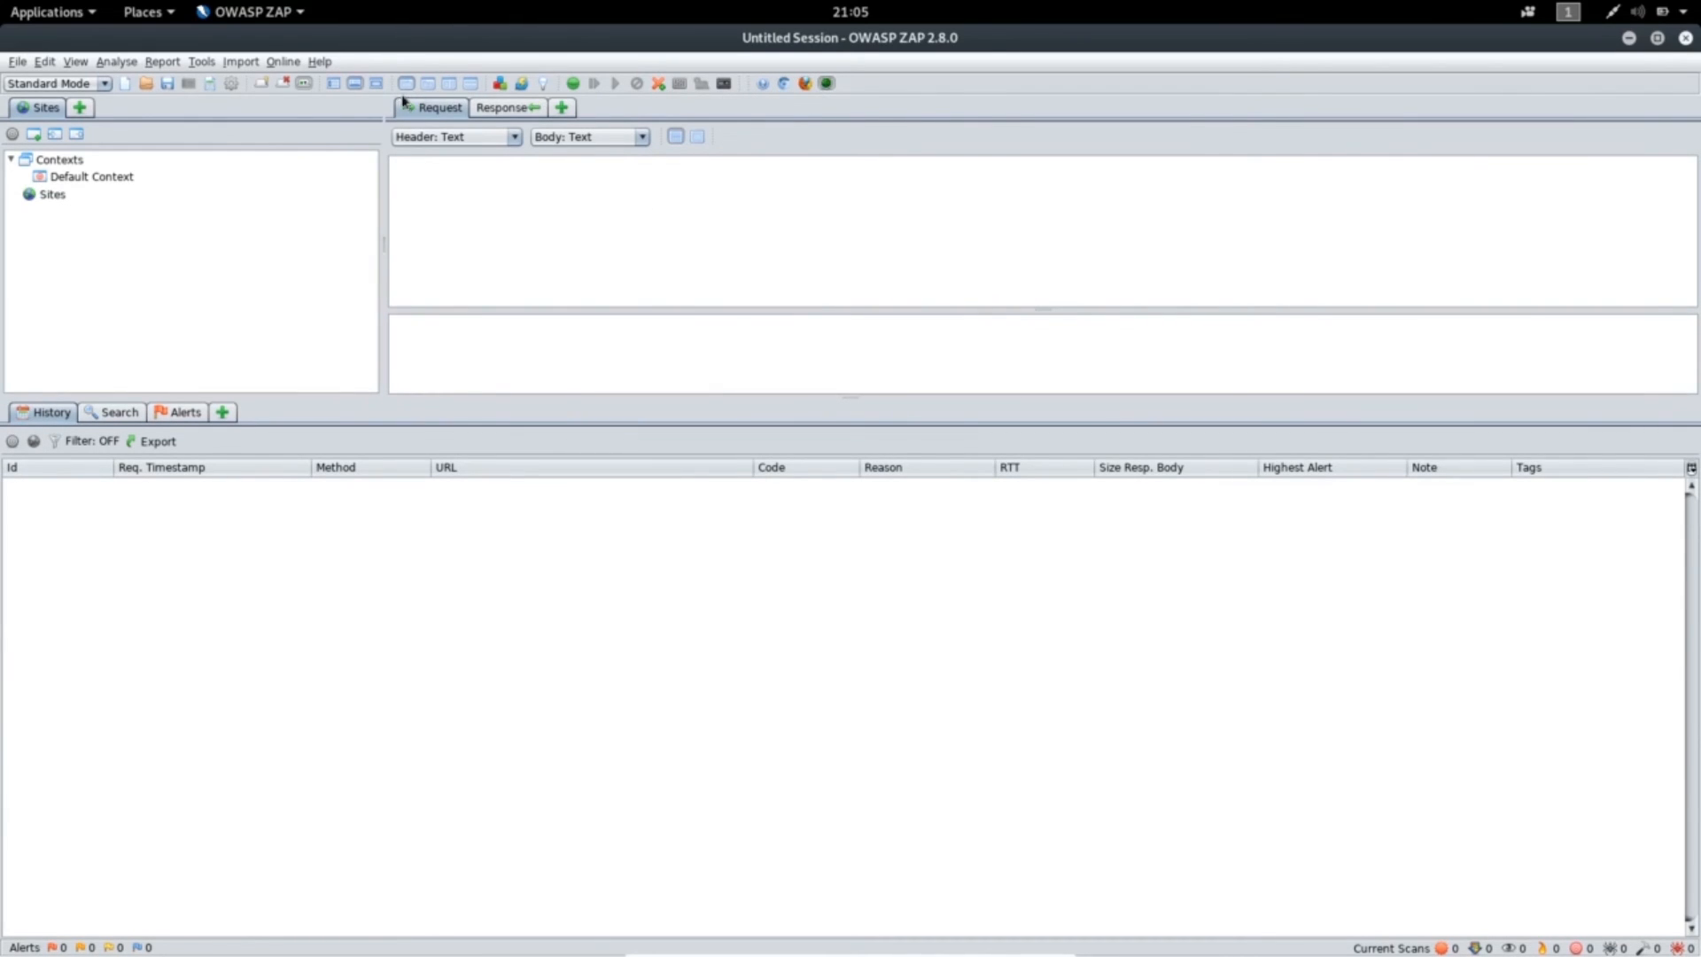
pyautogui.click(572, 85)
pyautogui.click(572, 85)
pyautogui.click(804, 85)
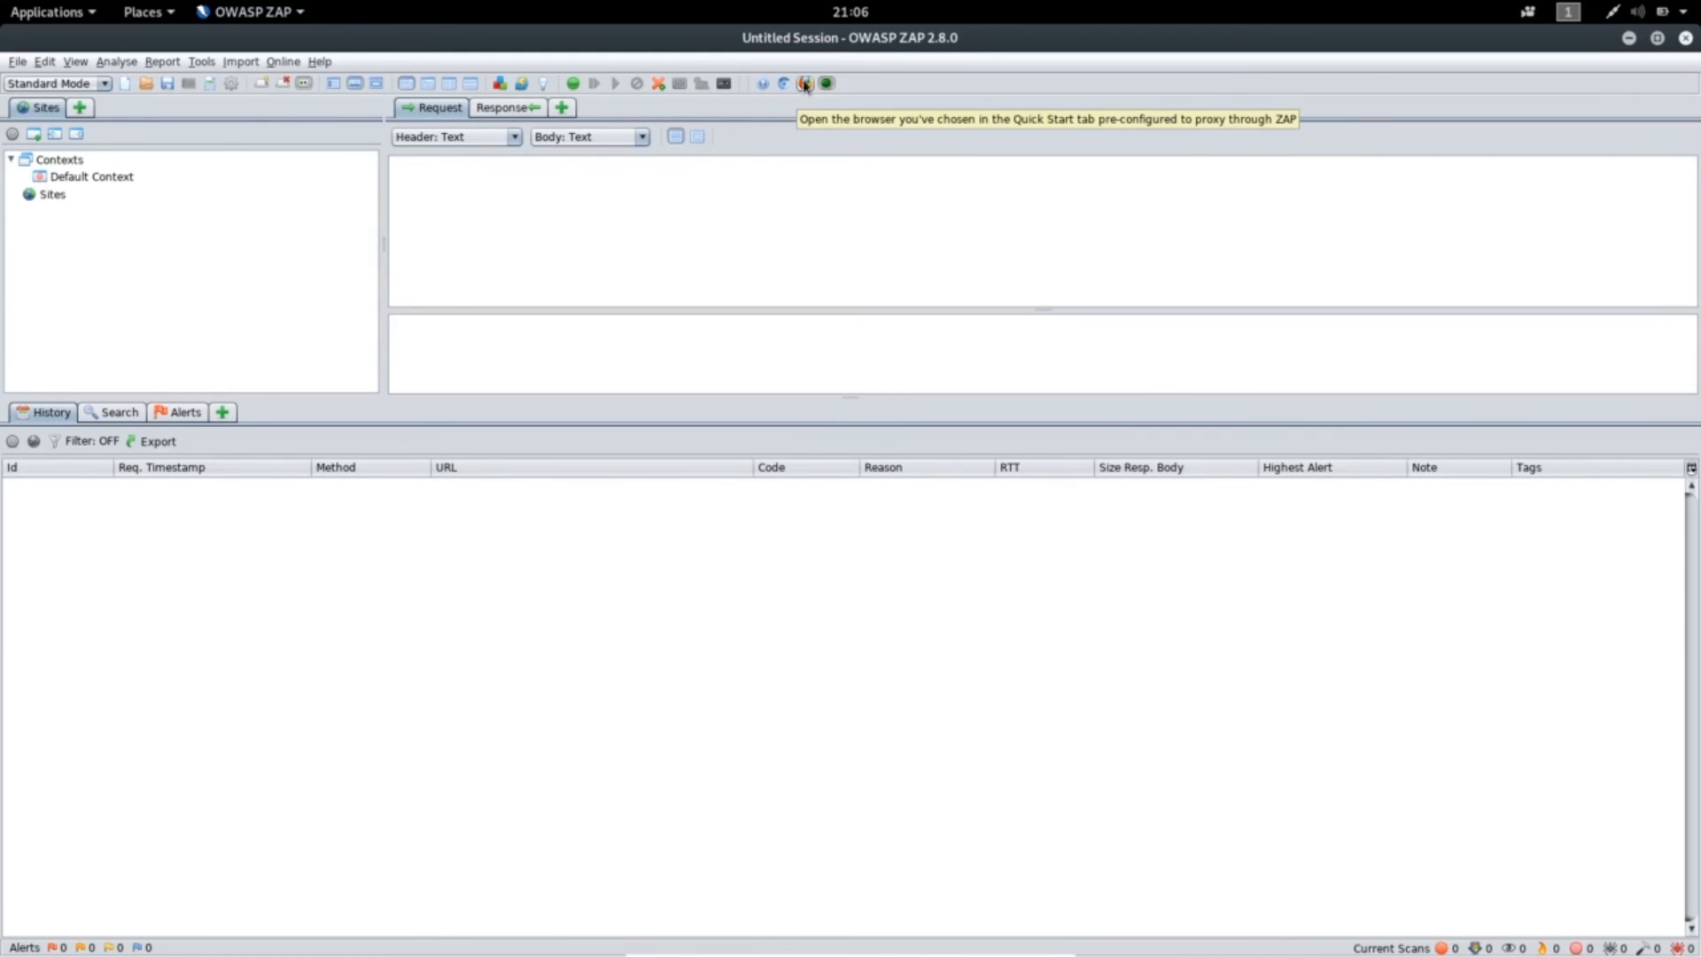
pyautogui.click(804, 85)
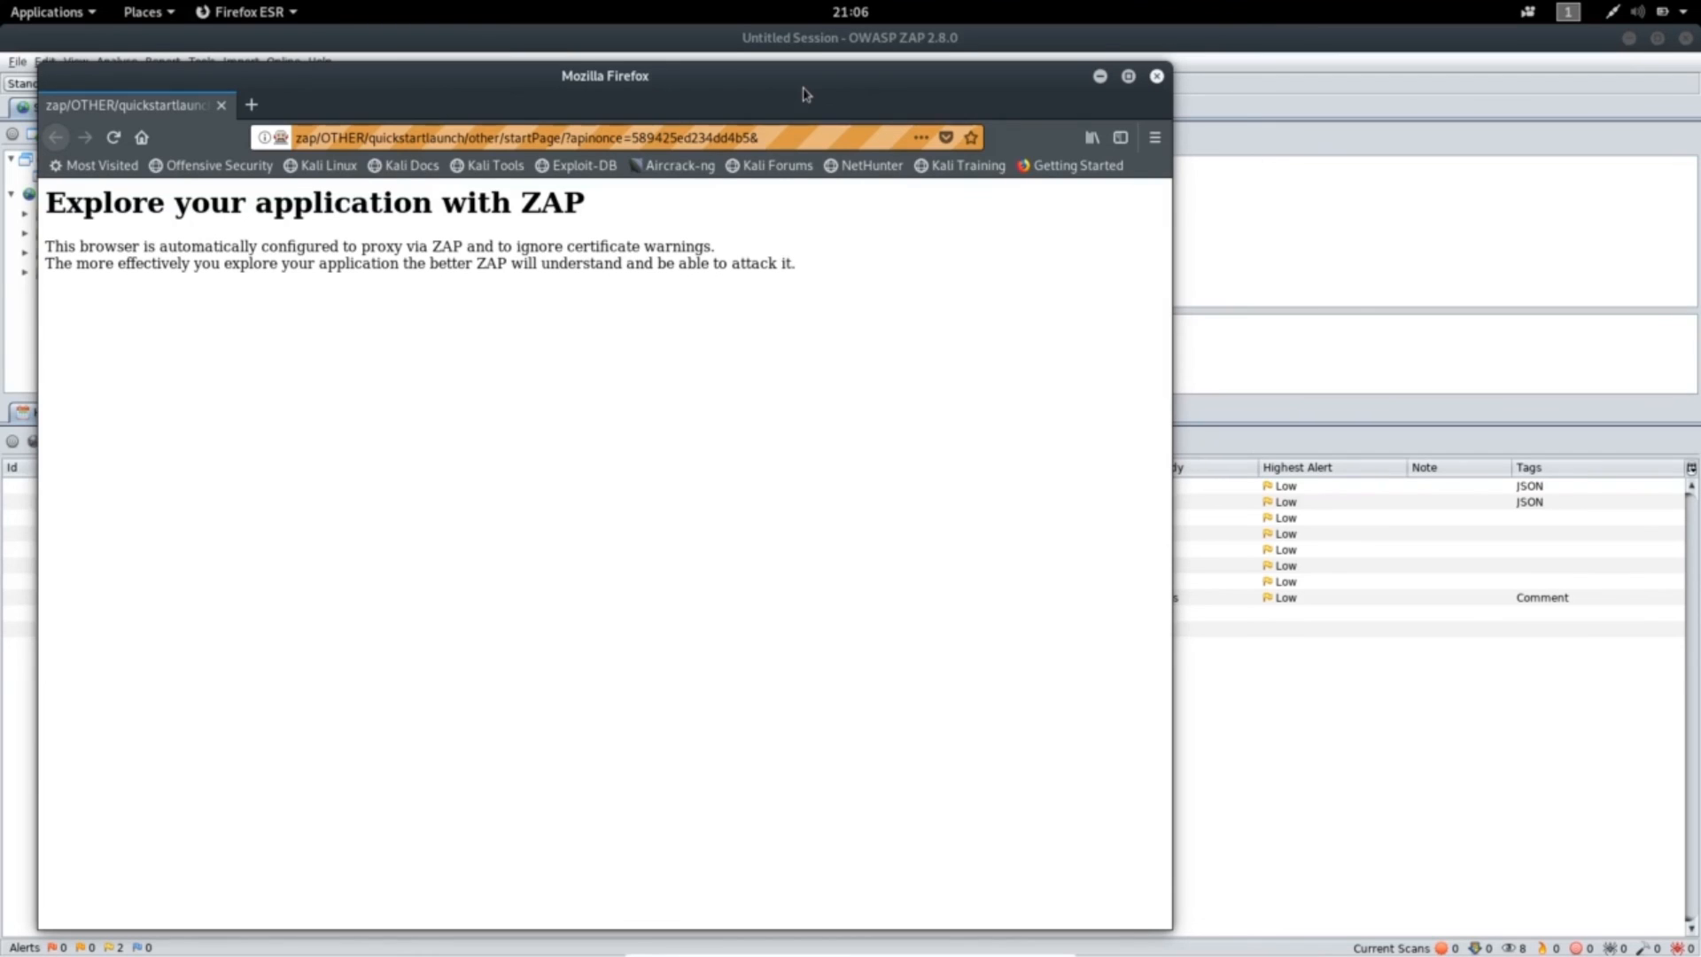
pyautogui.doubleClick(713, 86)
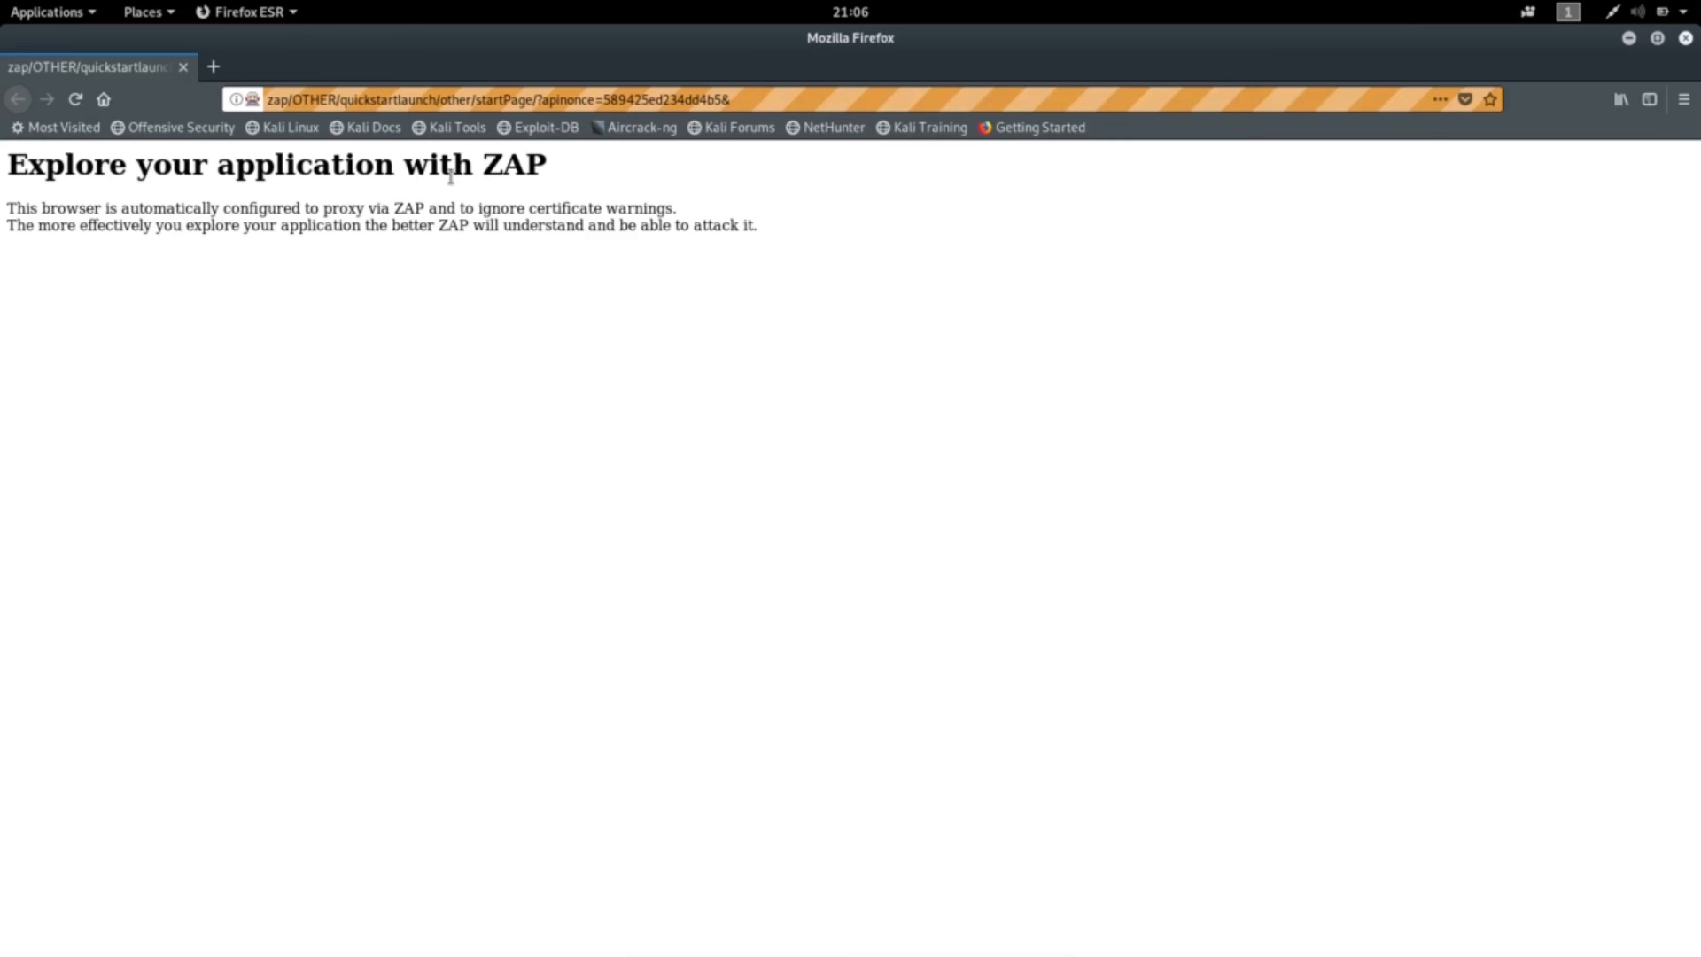
# - Load test.vulnweb.com in a new browser tab and continue past the ZAP HUD welcome screen to the target
pyautogui.click(213, 68)
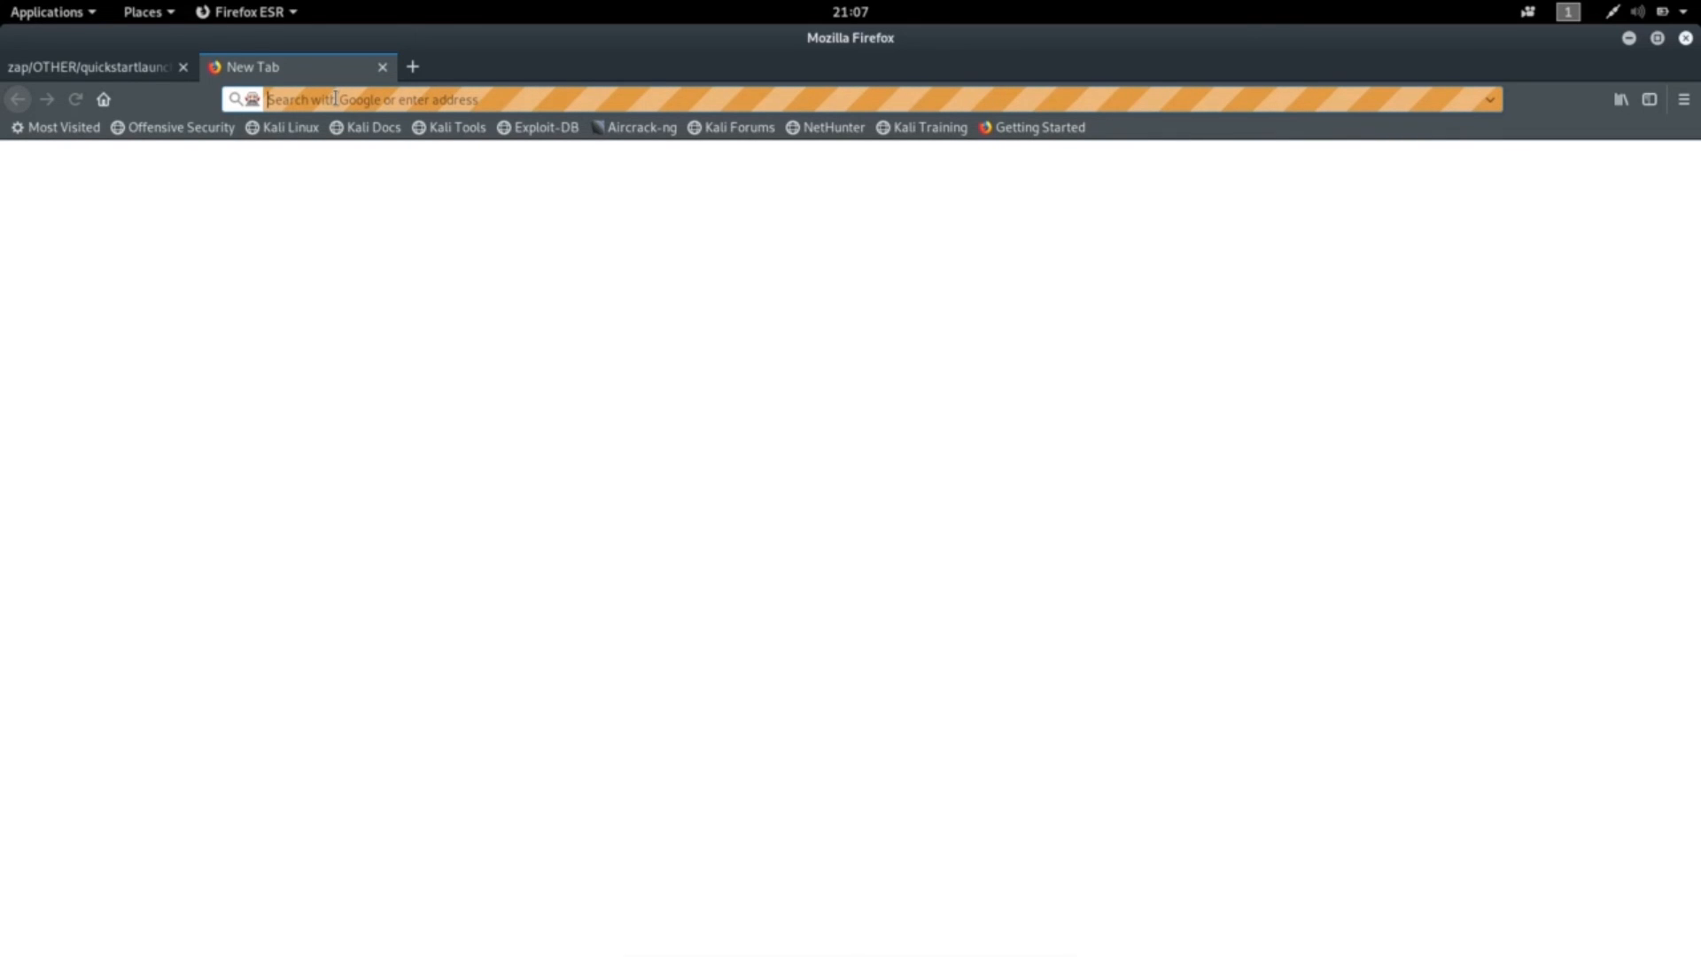
pyautogui.write('tes')
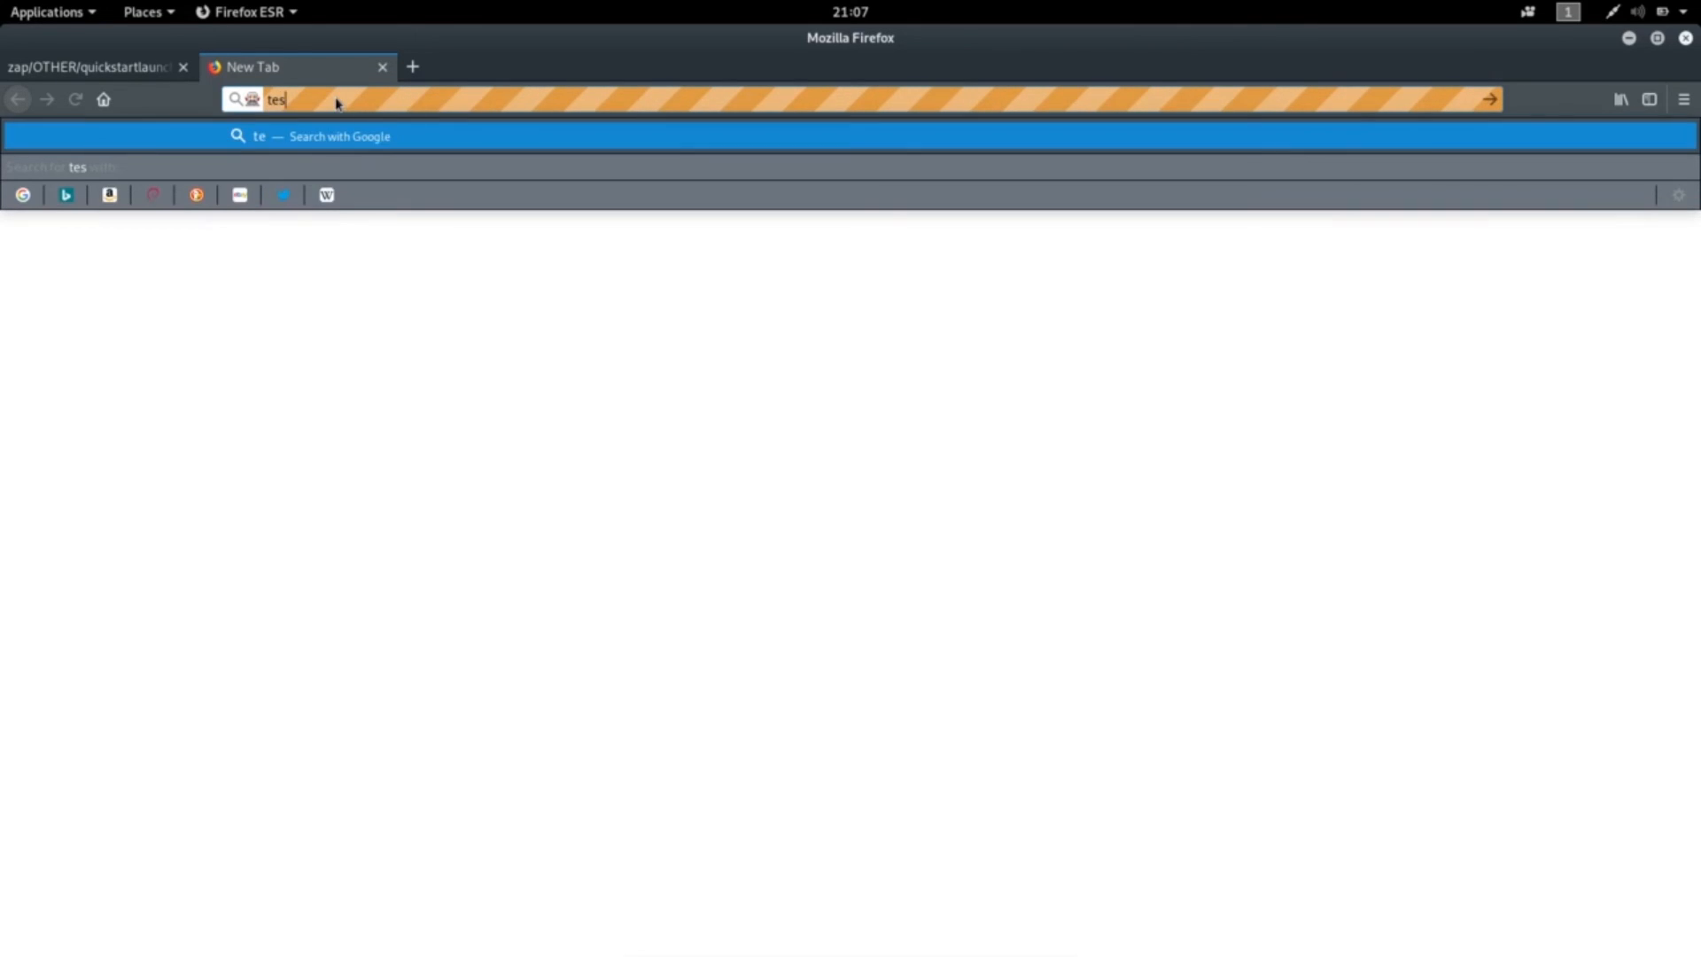
pyautogui.write('t.vu')
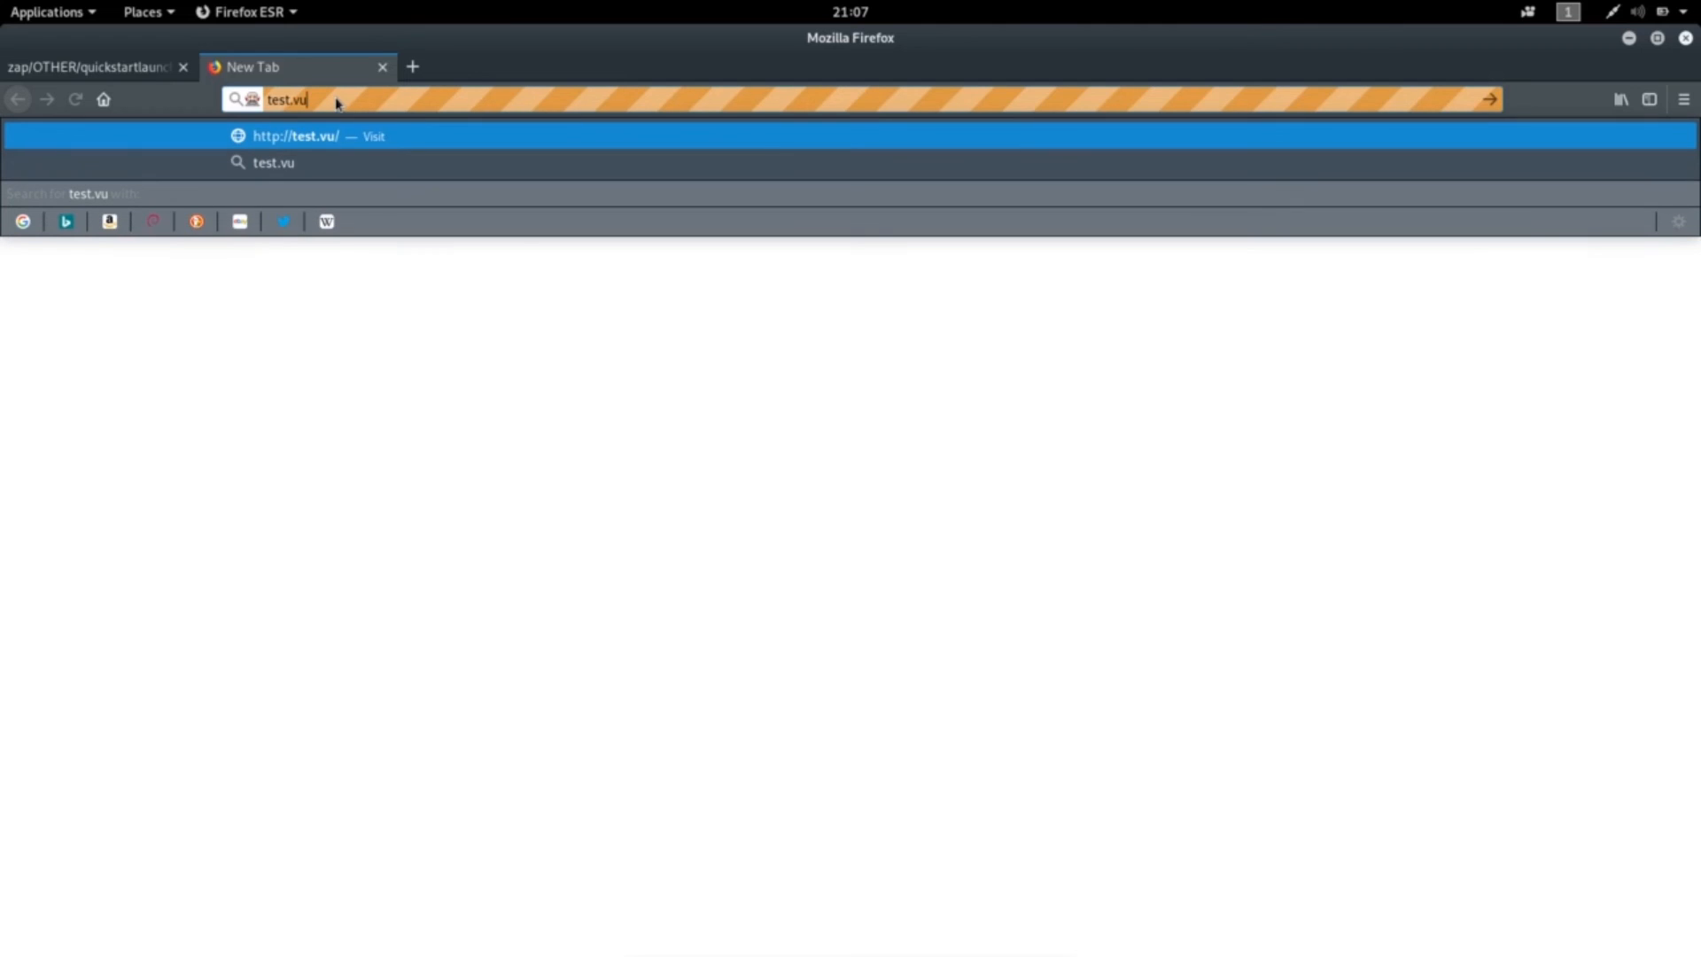
pyautogui.write('lnweb.com')
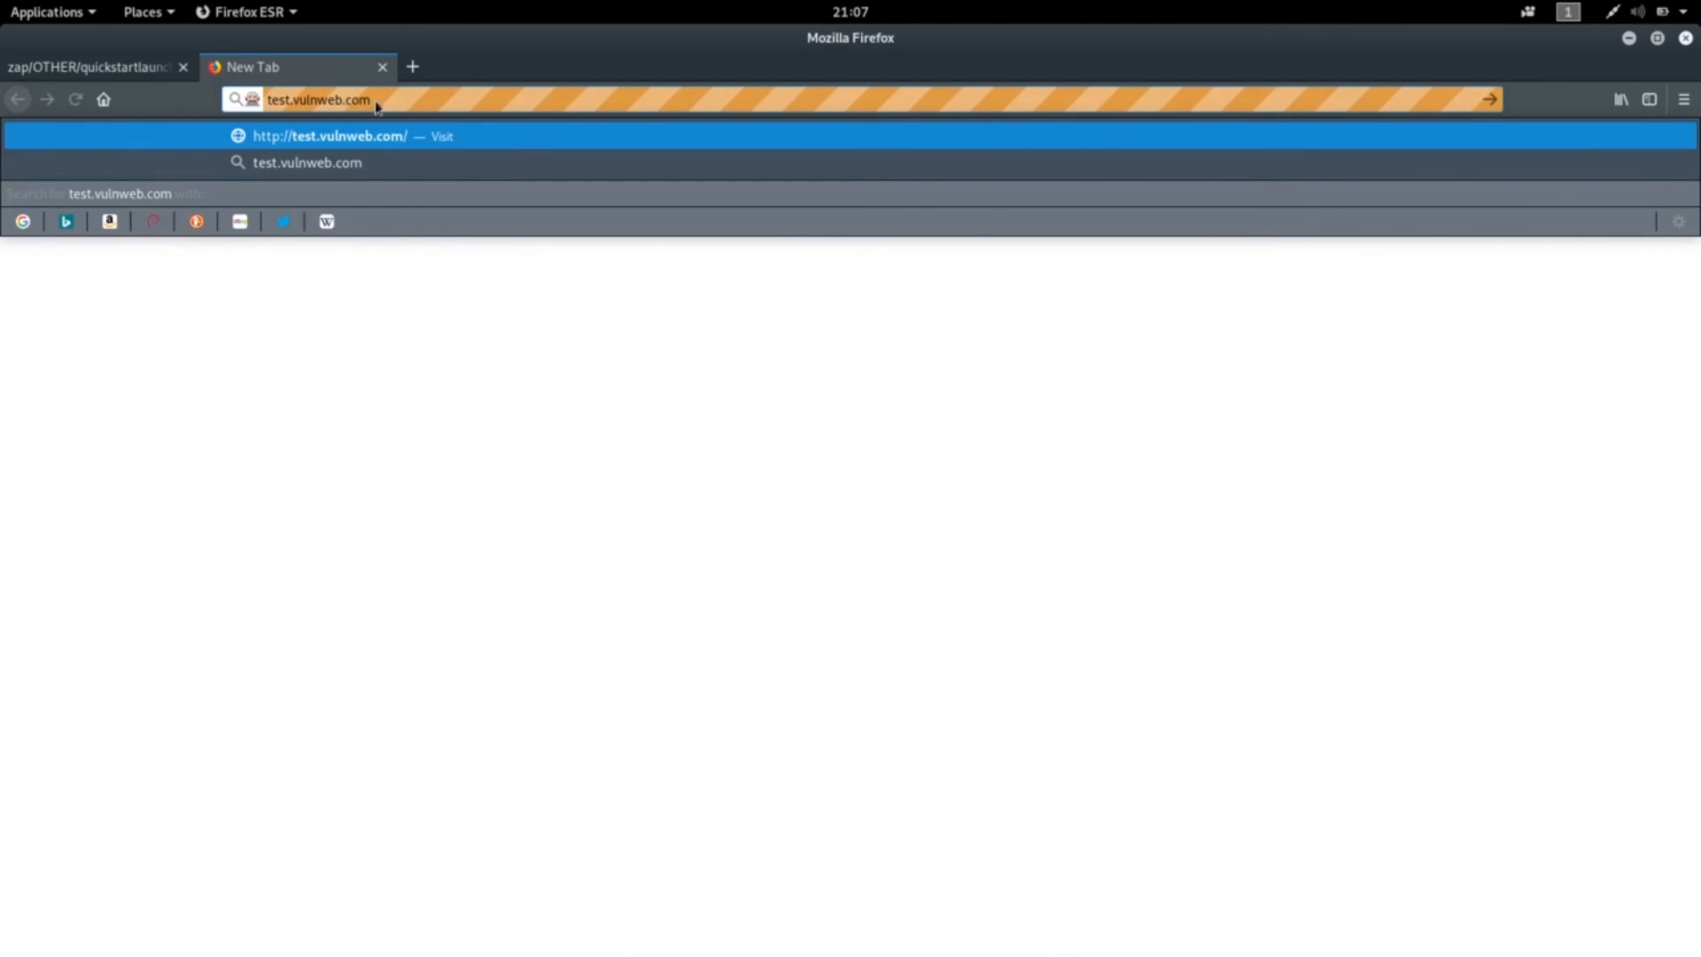
pyautogui.moveTo(377, 102); pyautogui.dragTo(270, 102)
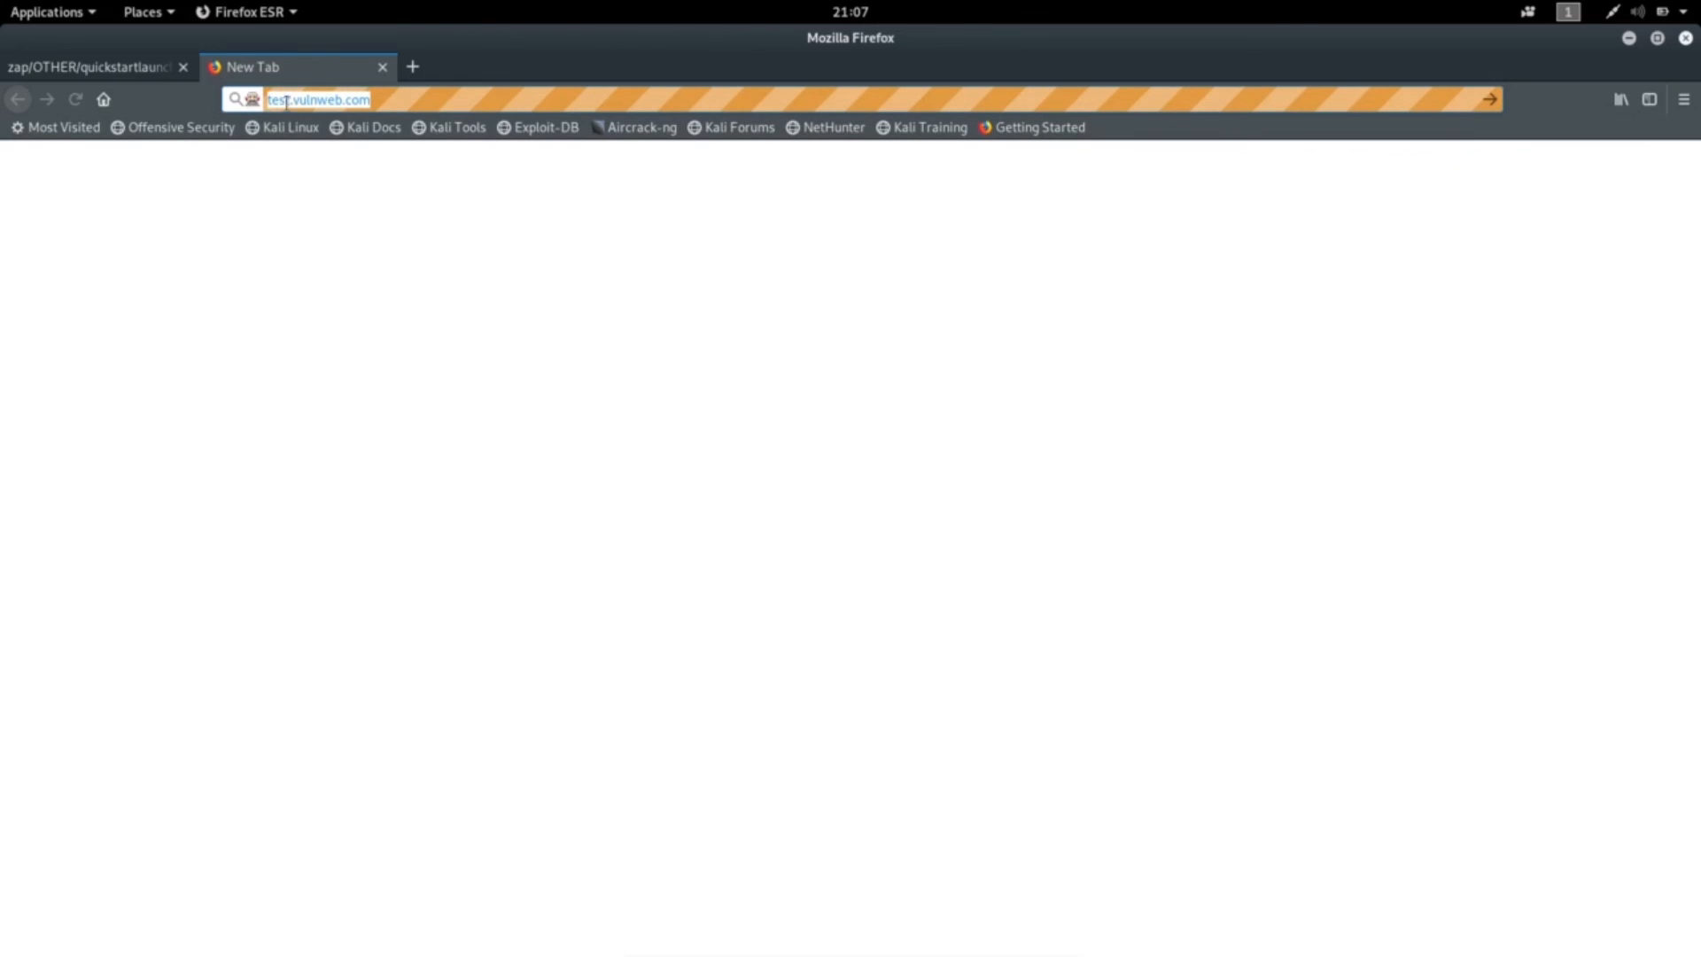
pyautogui.click(583, 98)
pyautogui.press('Return')
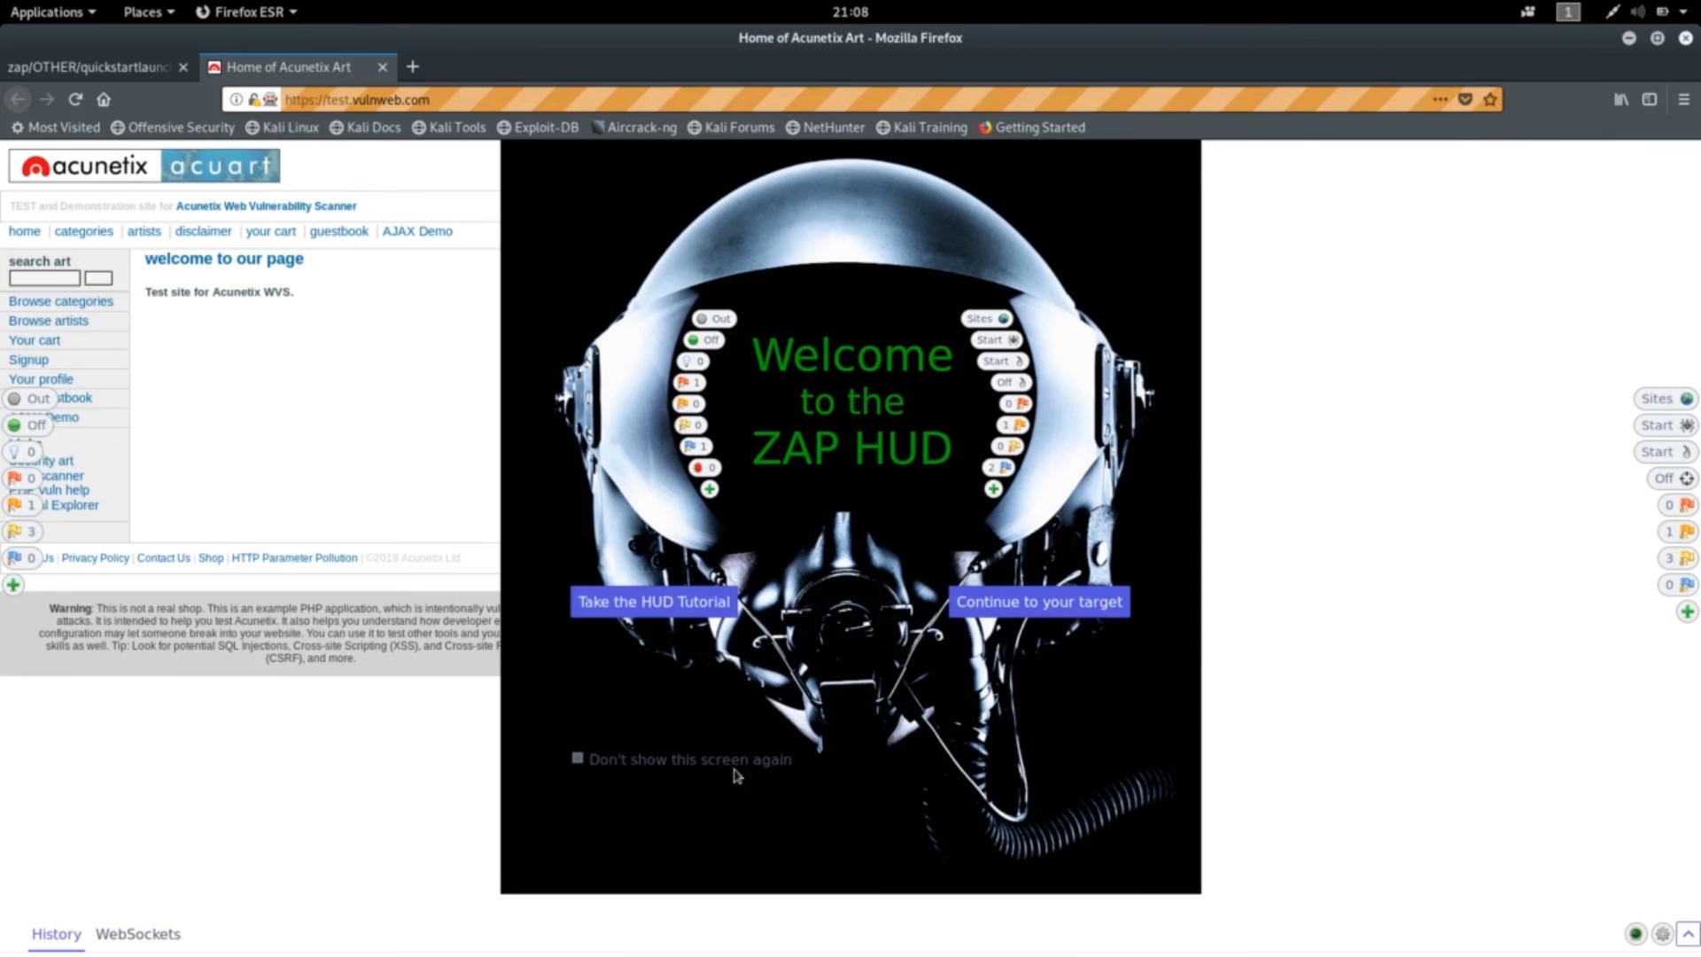
pyautogui.click(1016, 605)
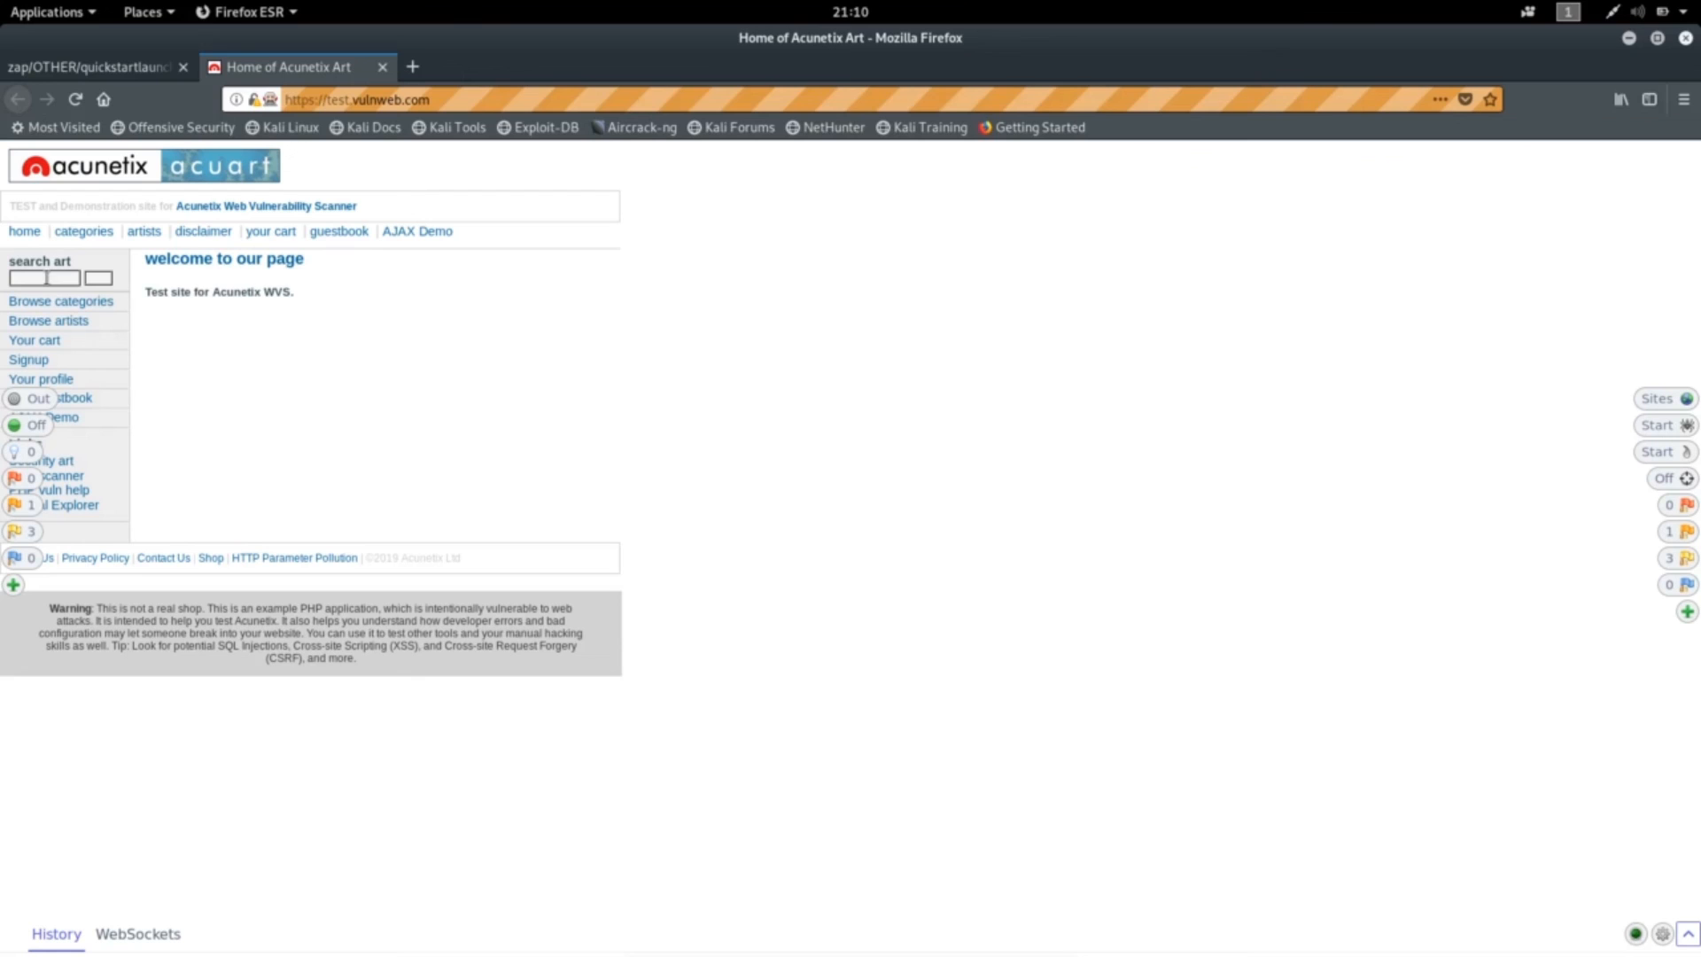
# - Search the site's art for hello, highlight the echoed search text and return to the home page
pyautogui.press('Return')
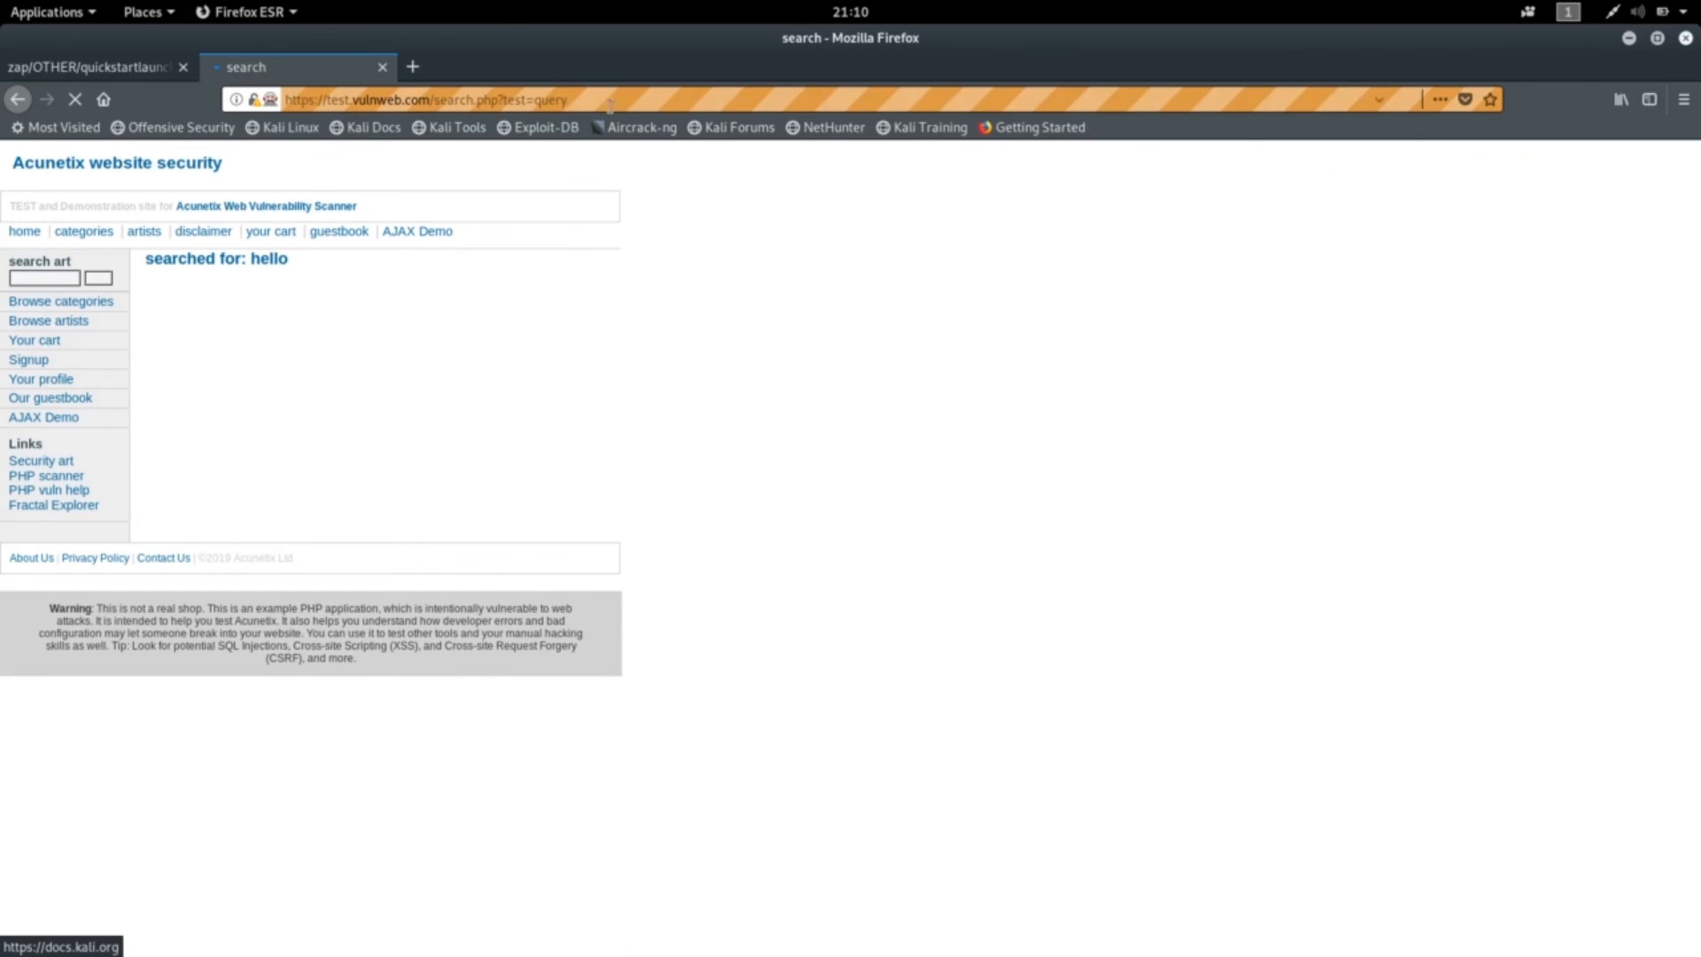
pyautogui.moveTo(300, 258); pyautogui.dragTo(149, 267)
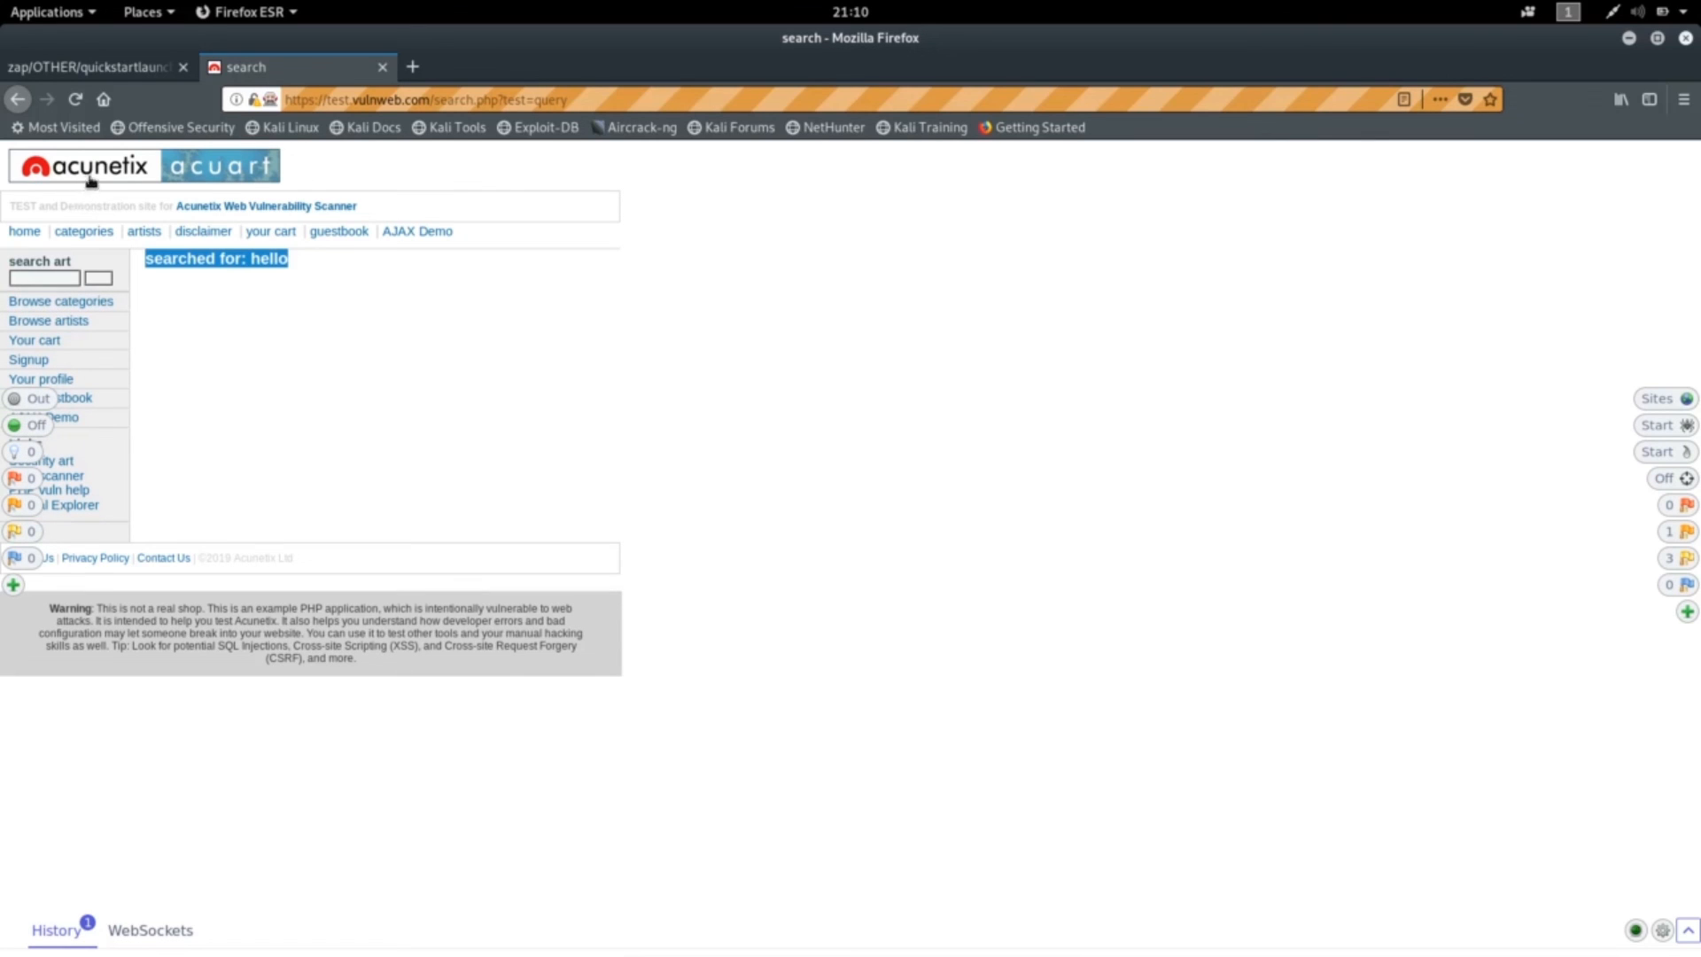
pyautogui.click(18, 99)
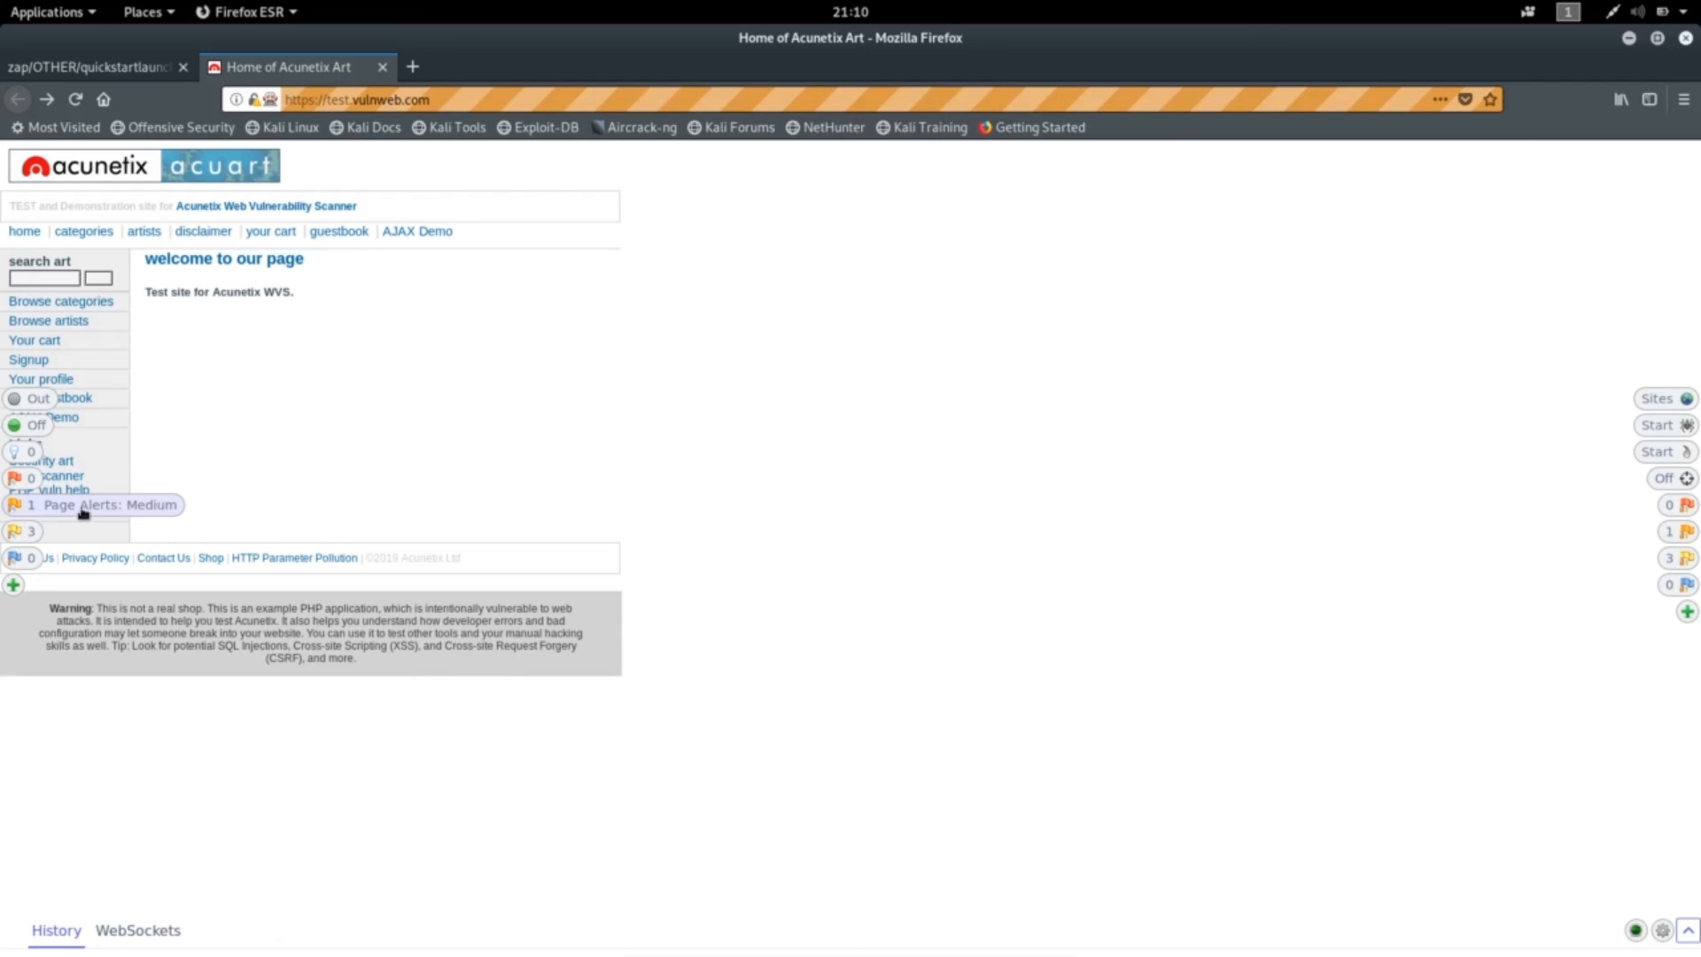
# - Inspect the page's medium alerts in the HUD, expand X-Frame-Options Header Not Set and close the alerts
pyautogui.click(79, 511)
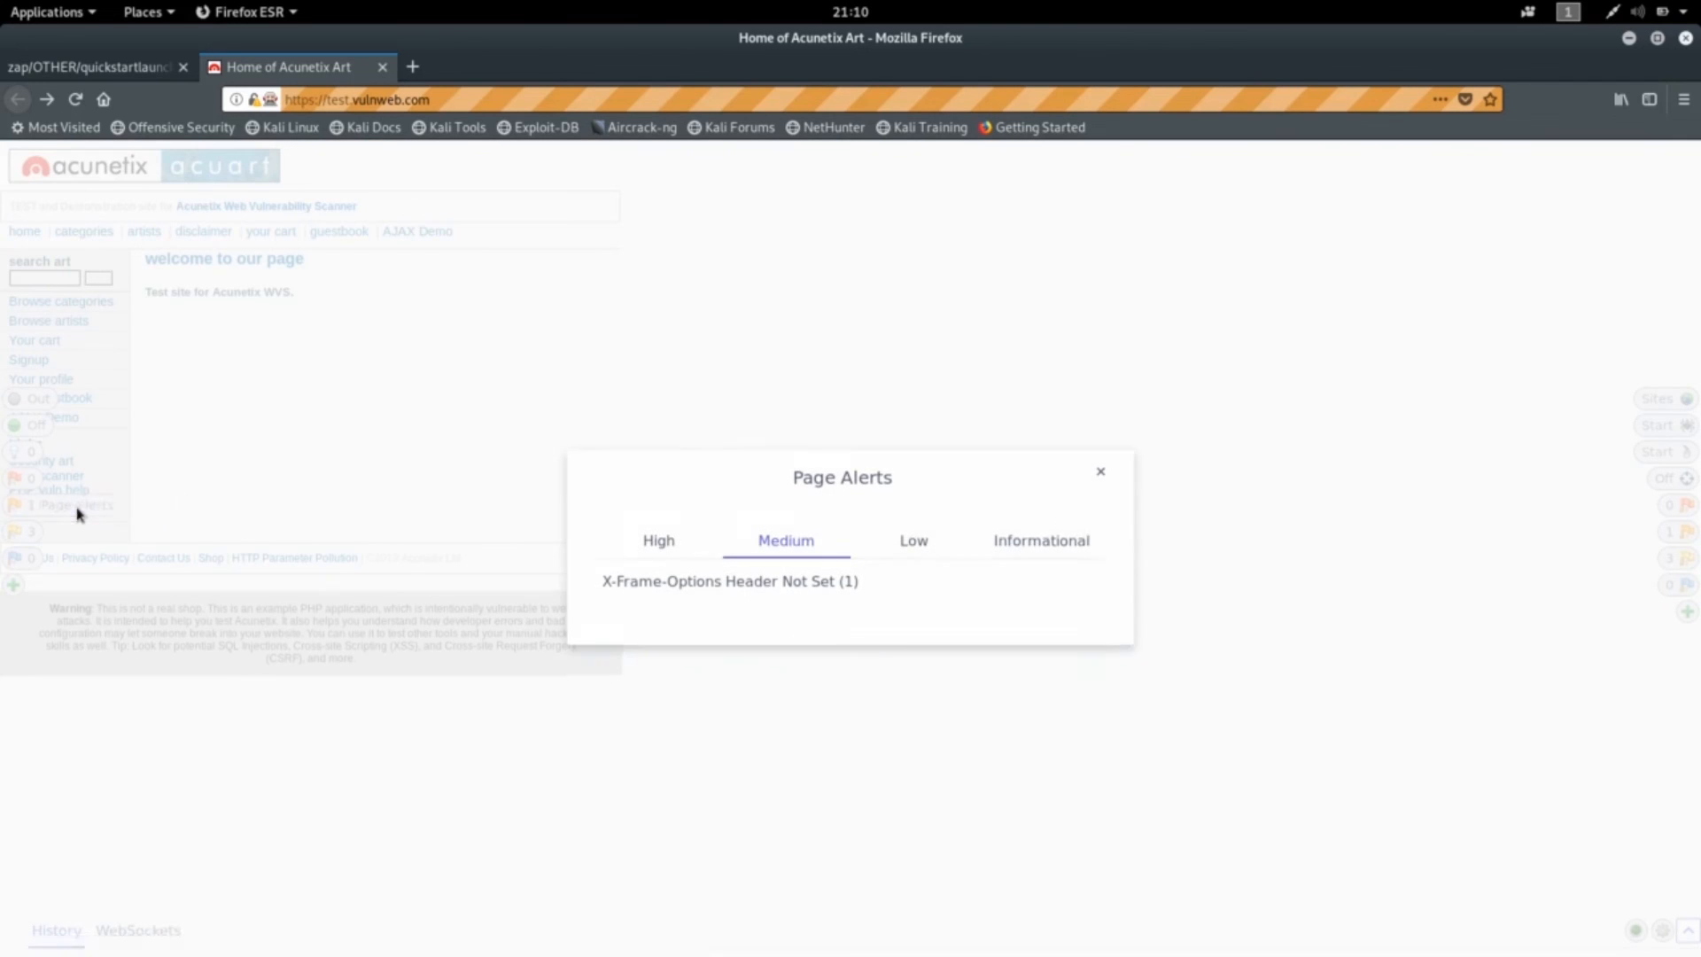
pyautogui.click(680, 592)
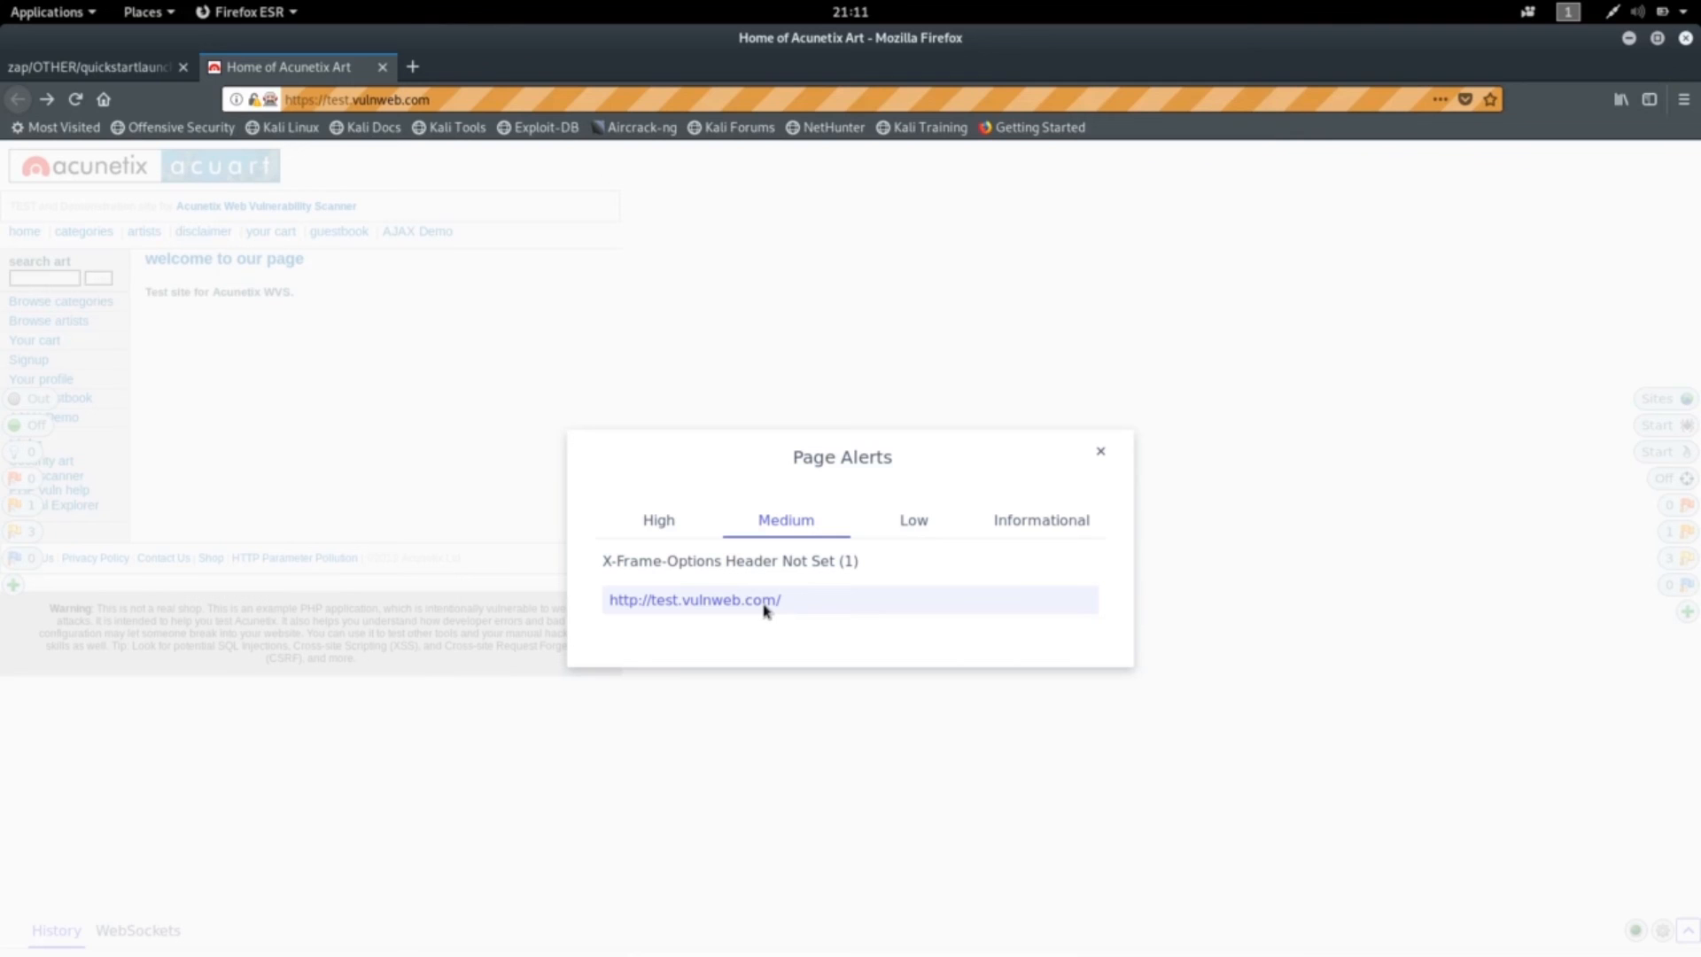
pyautogui.click(1101, 451)
# - Load google.com in a new tab and inspect its low page alert Absence of Anti-CSRF Tokens in the HUD
pyautogui.click(414, 69)
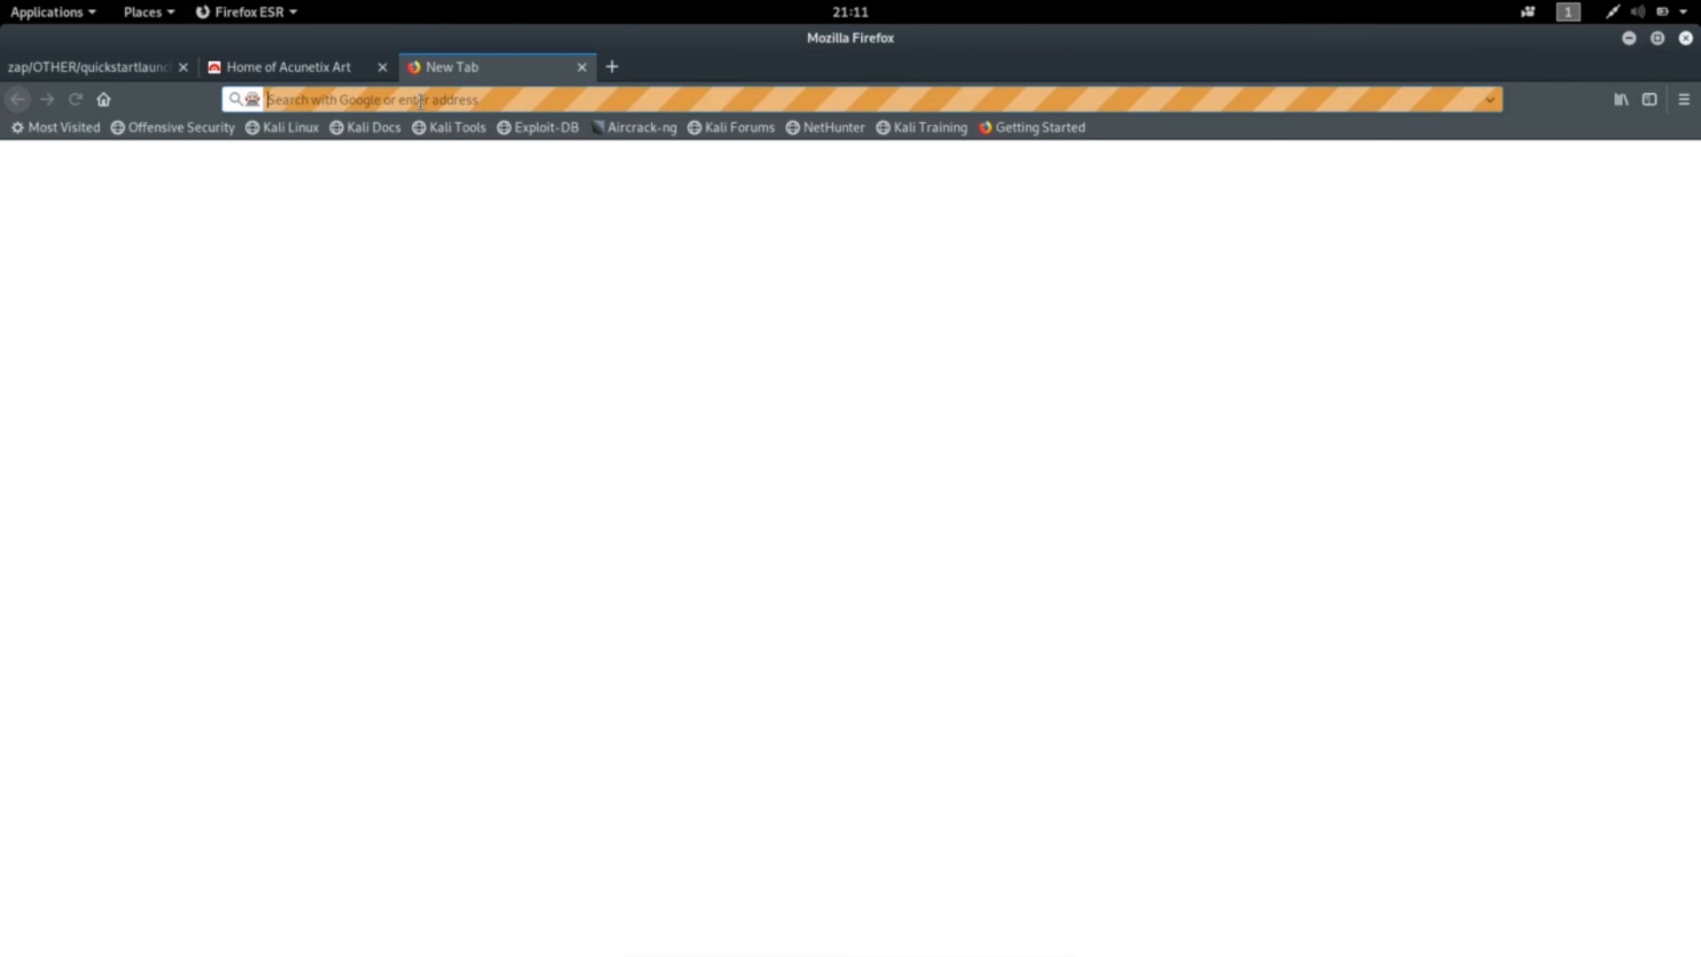
pyautogui.write('google.com')
pyautogui.press('Return')
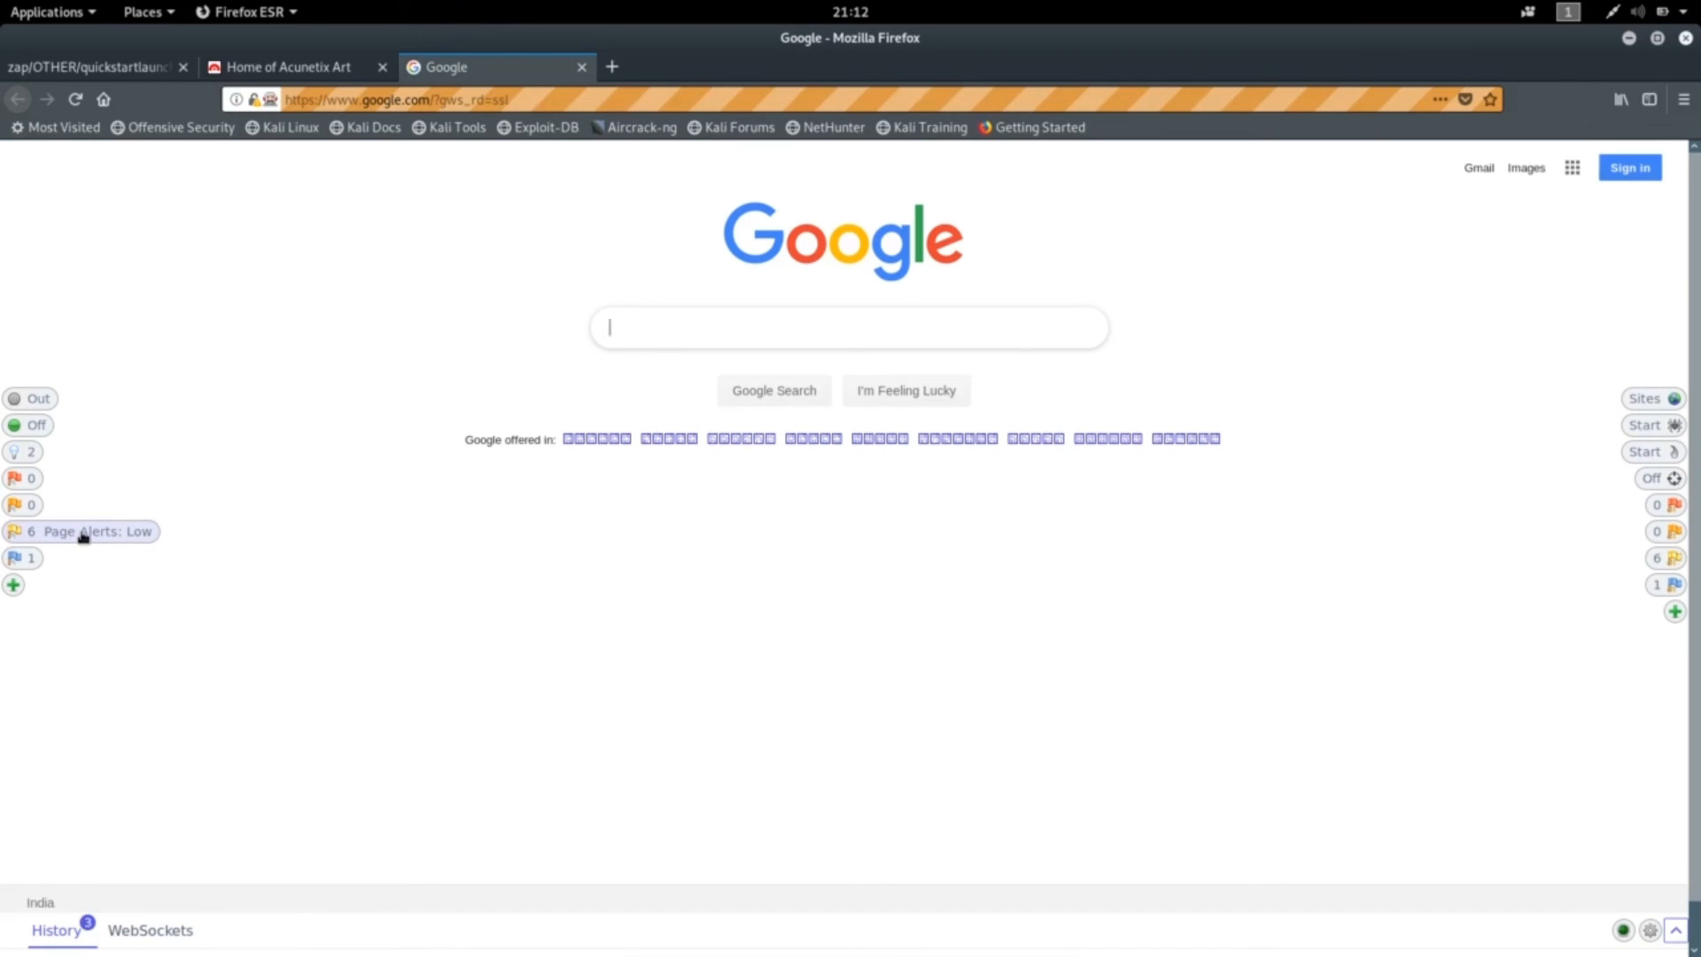
pyautogui.click(89, 535)
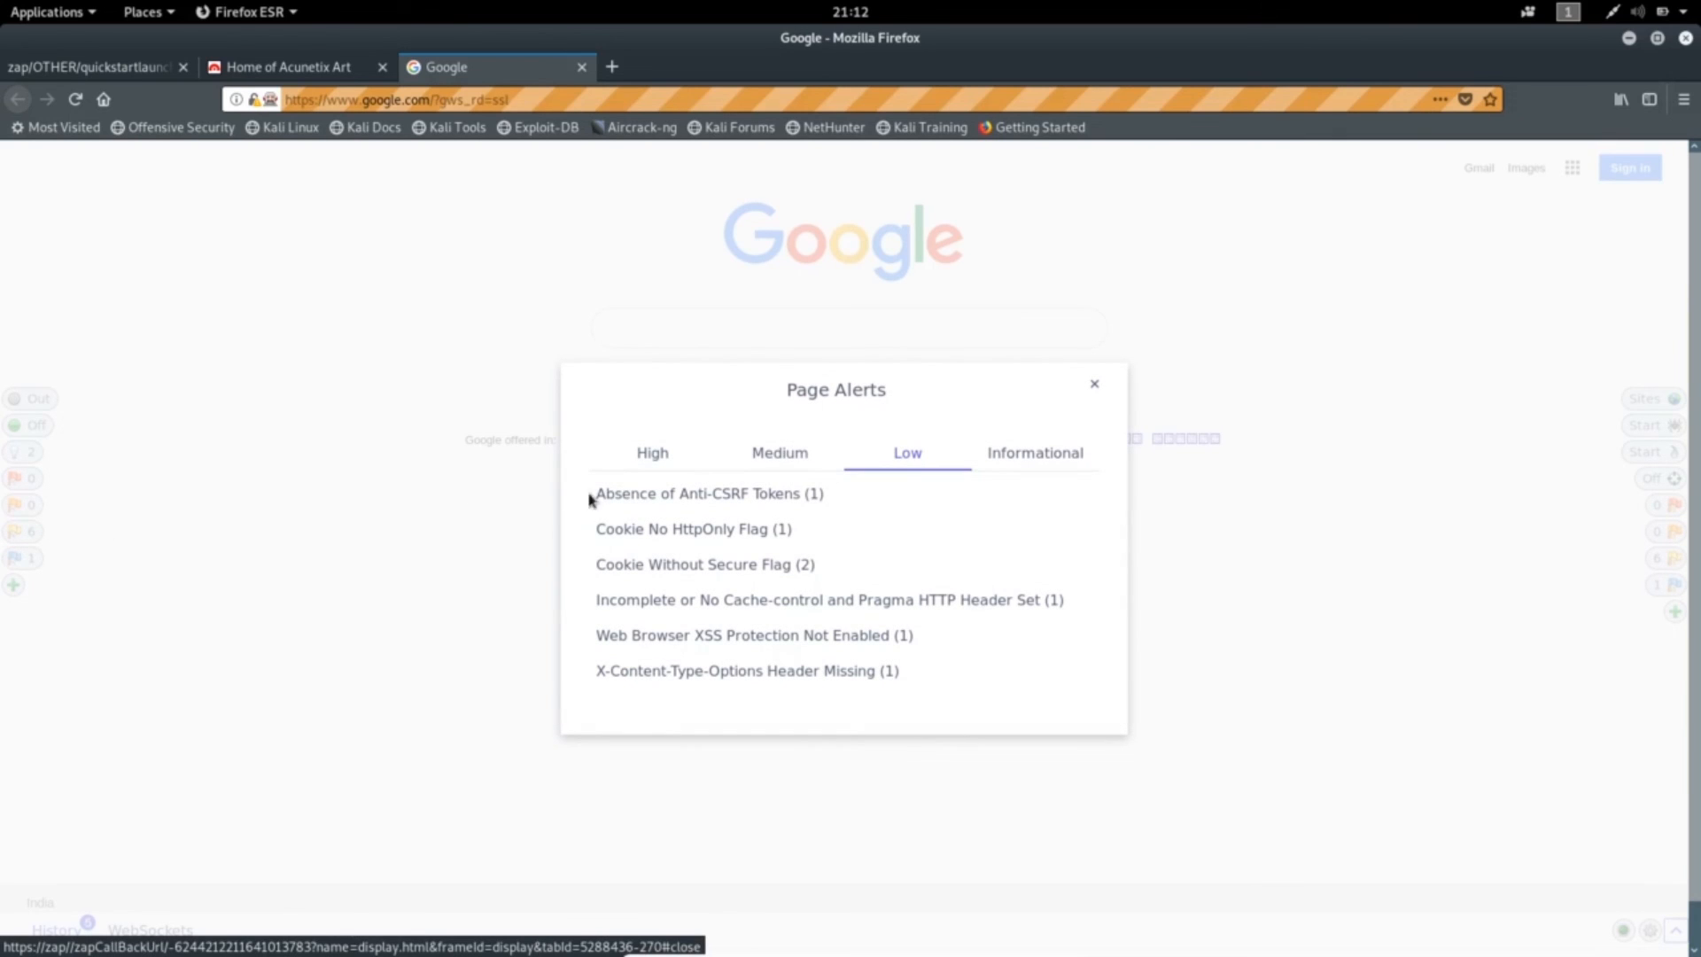
pyautogui.click(653, 494)
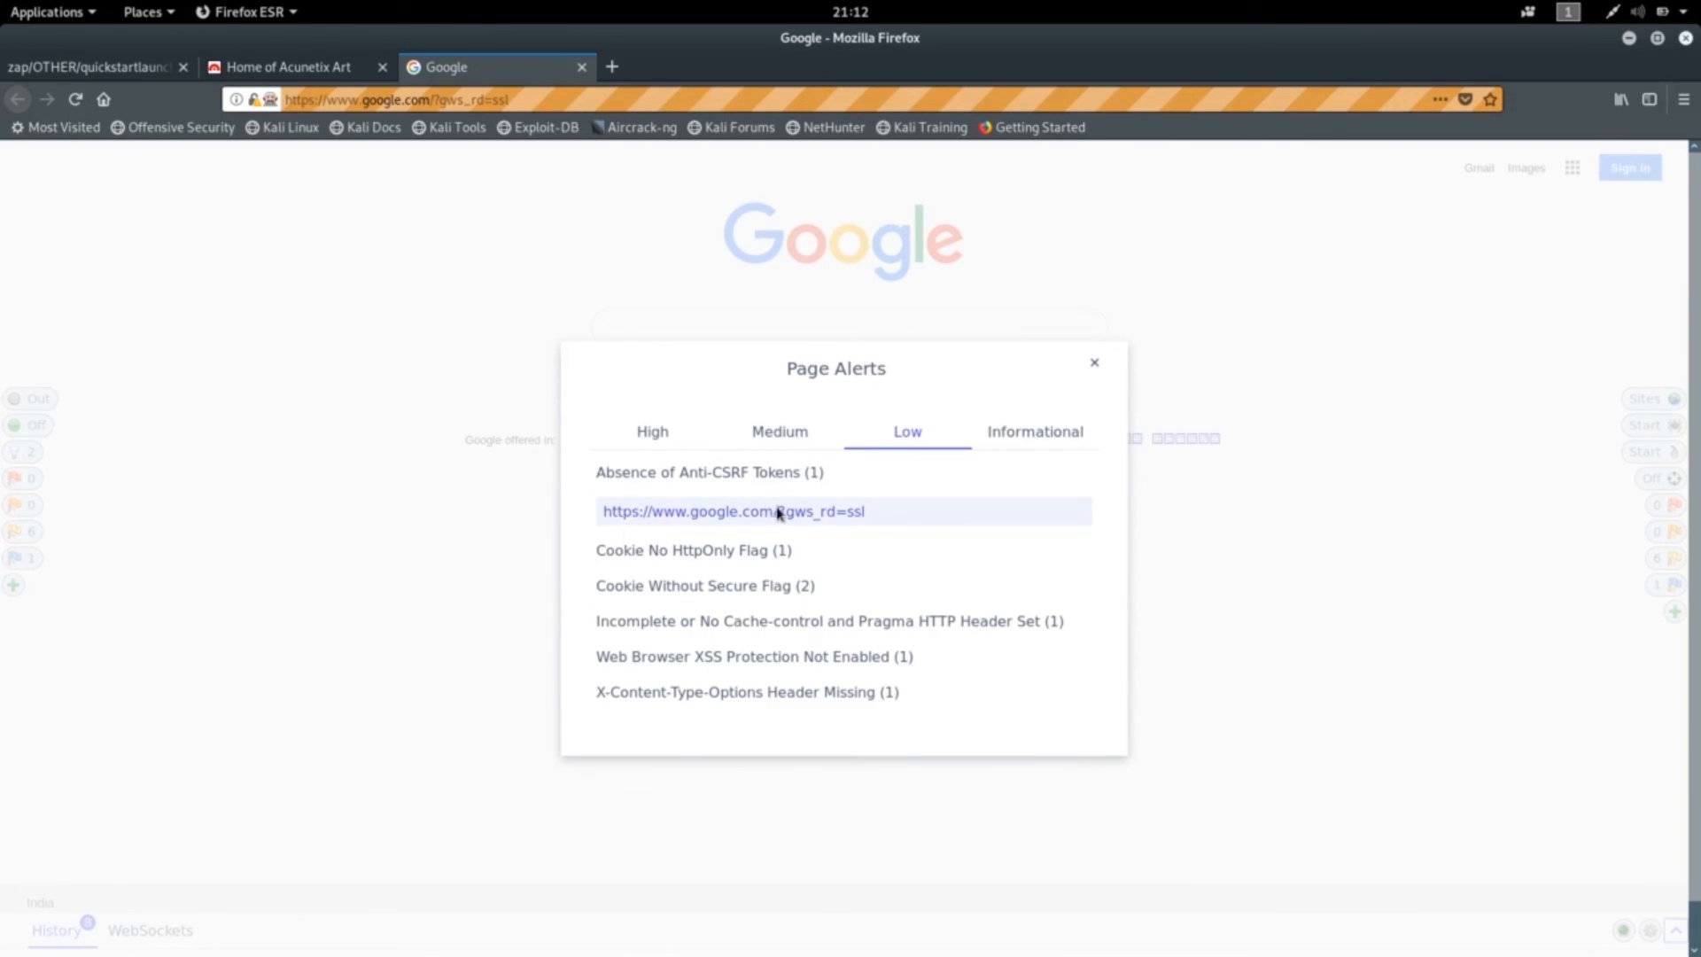
pyautogui.click(1095, 369)
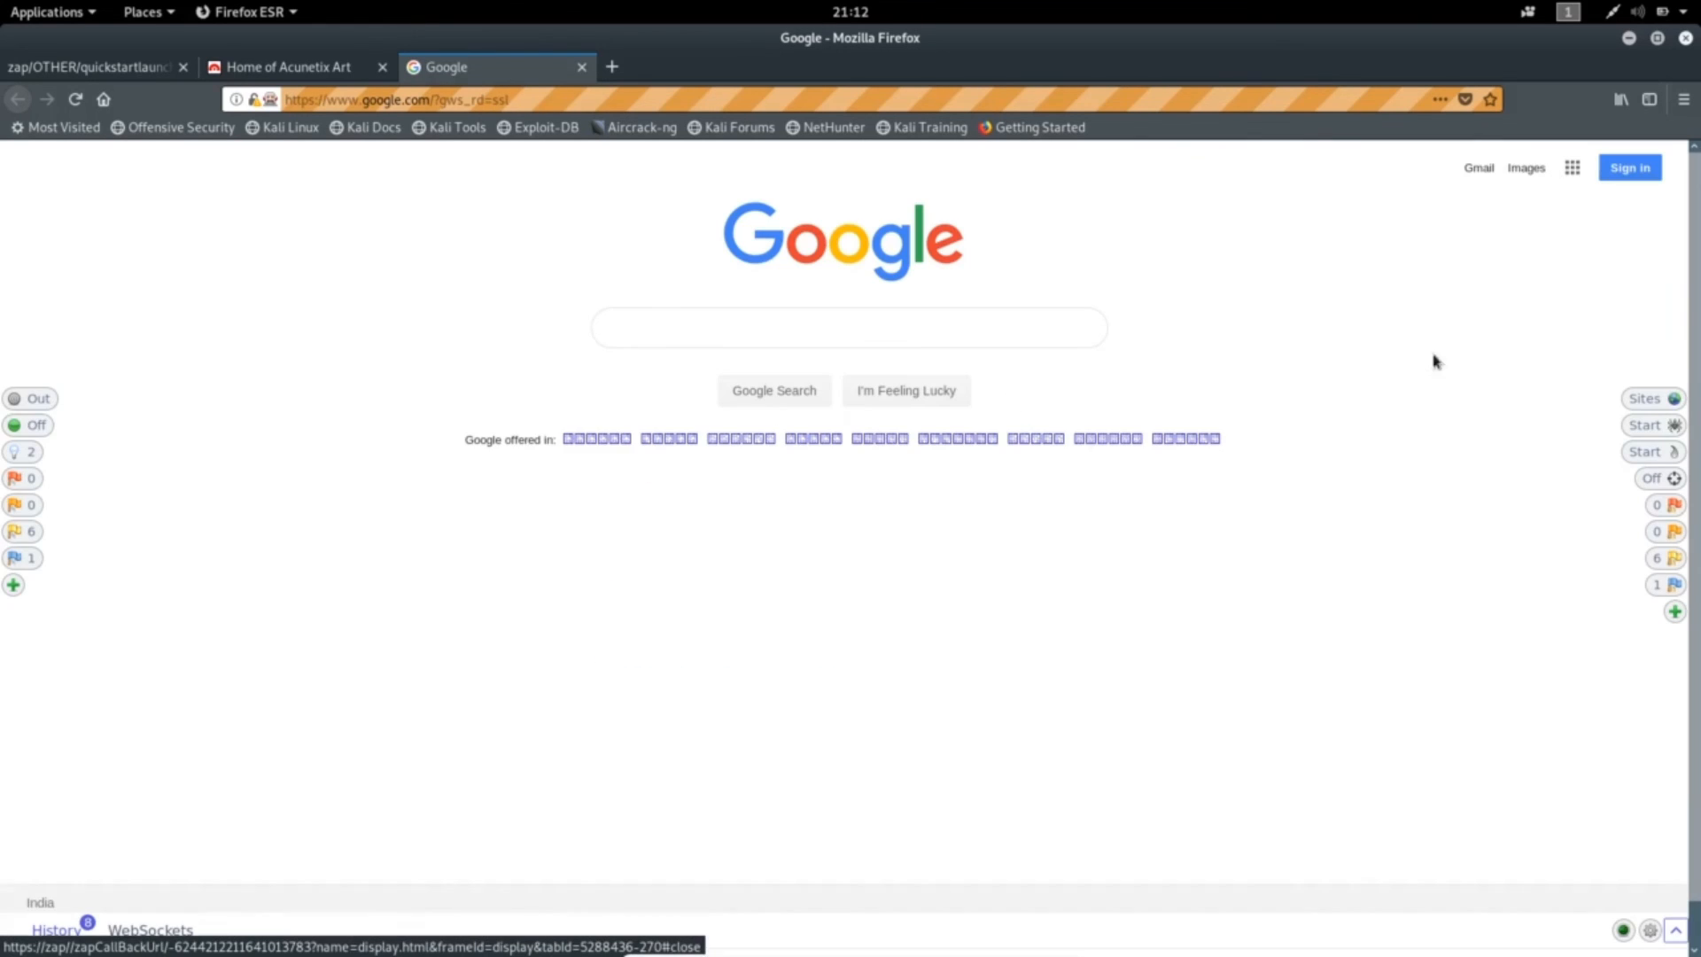
# - Expand the Sites node in the HUD's Sites Tree to review the captured sites, and close the tree
pyautogui.click(1644, 406)
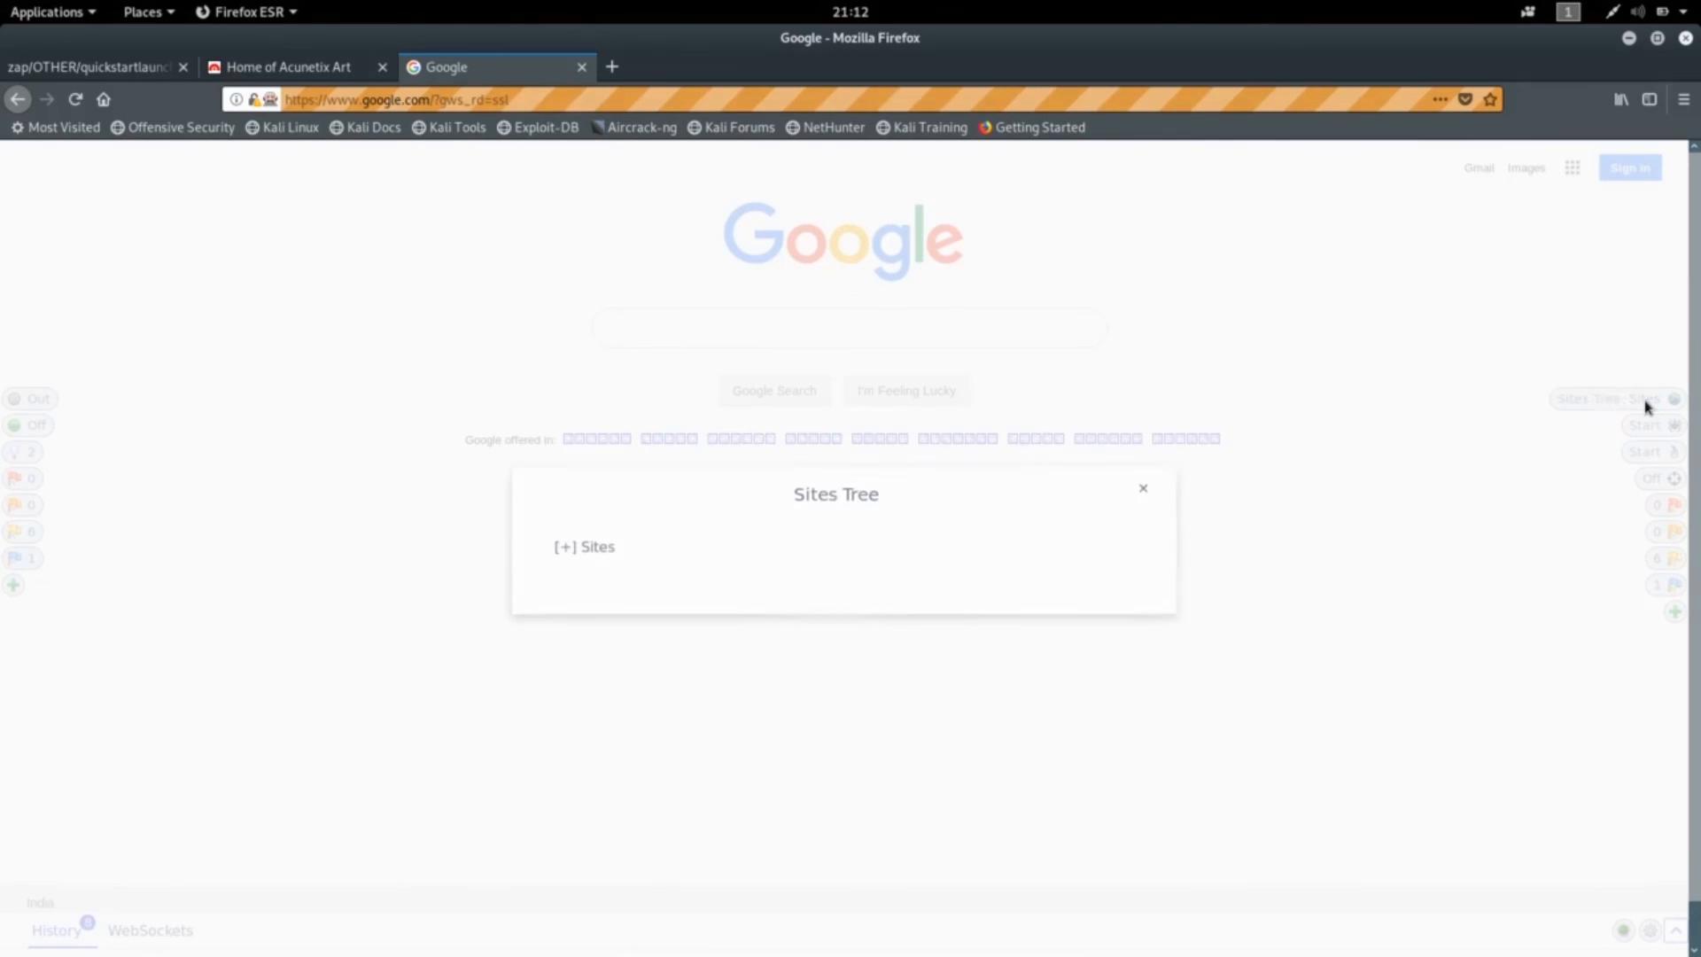
pyautogui.click(565, 555)
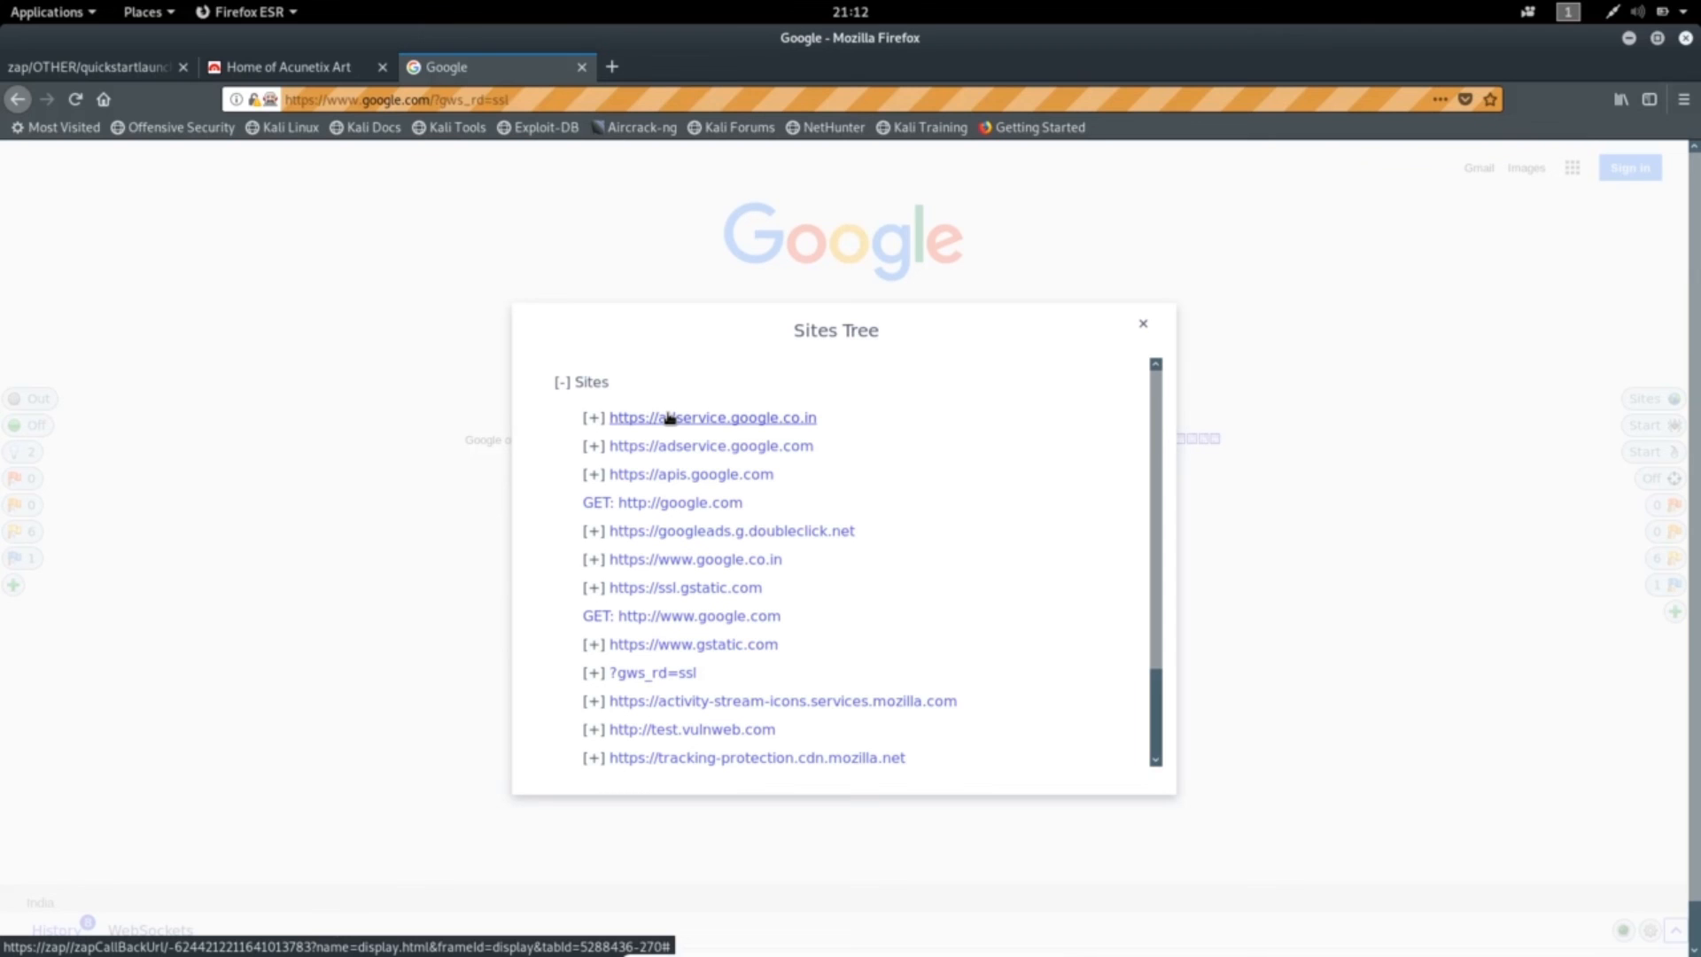
pyautogui.click(1143, 324)
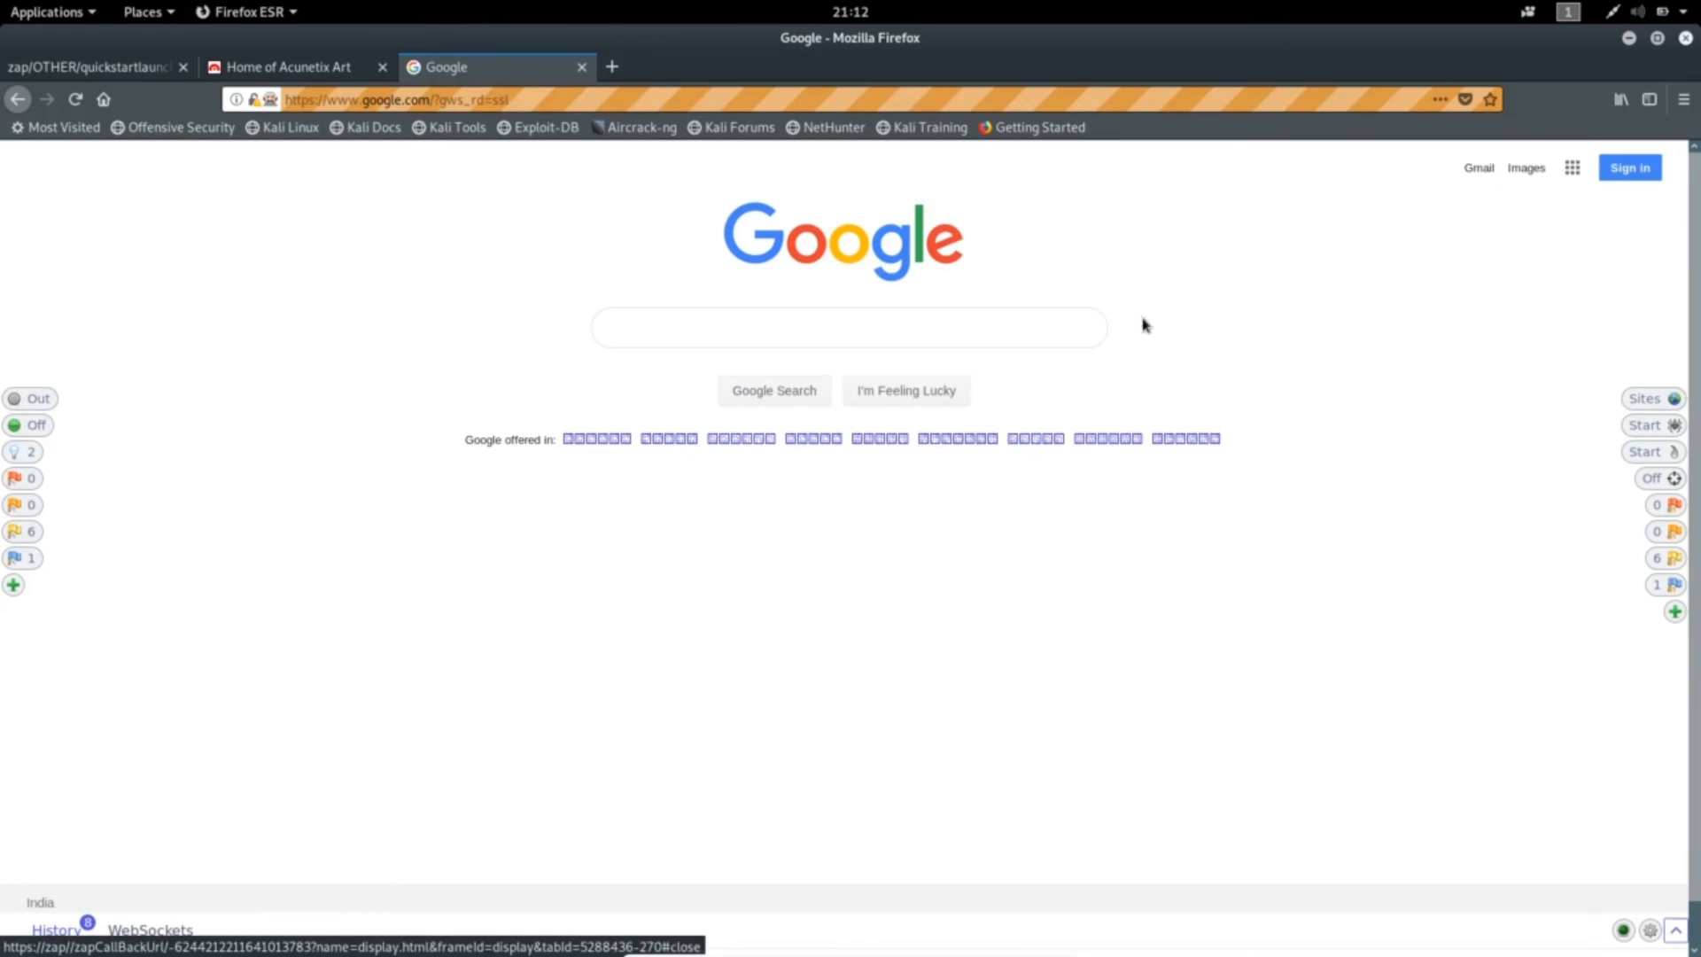
# - Return to the Acunetix Art page and add test.vulnweb.com to the scope through the HUD
pyautogui.click(306, 67)
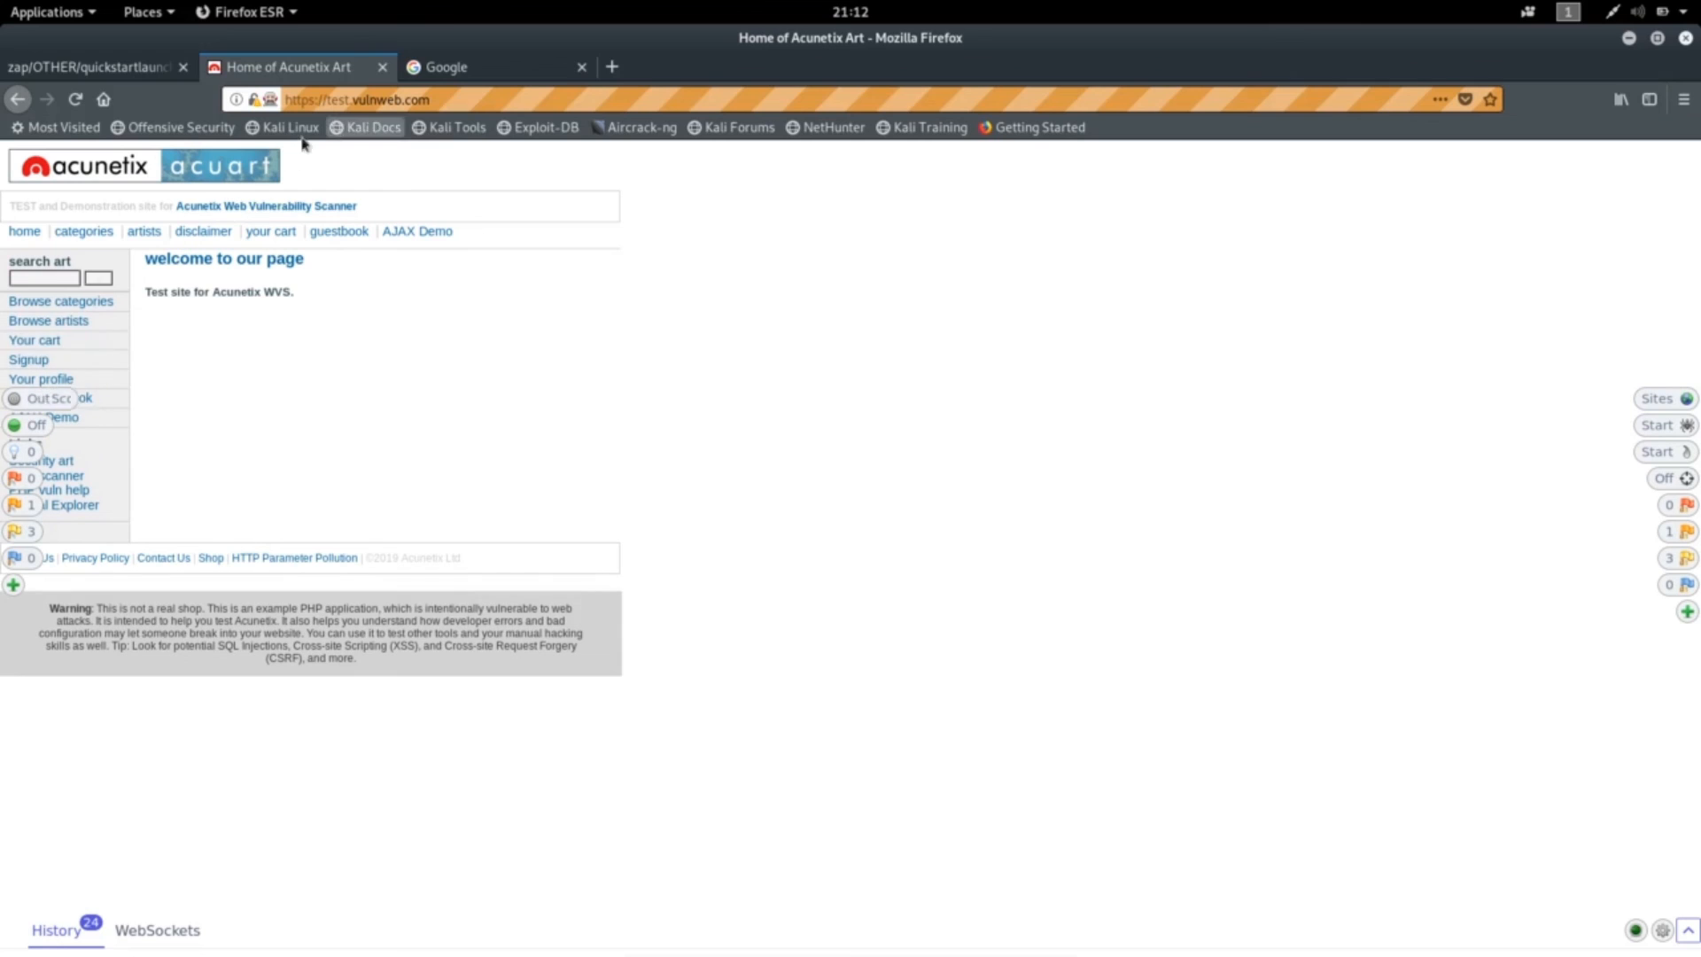
pyautogui.click(53, 402)
pyautogui.moveTo(429, 99); pyautogui.dragTo(276, 101)
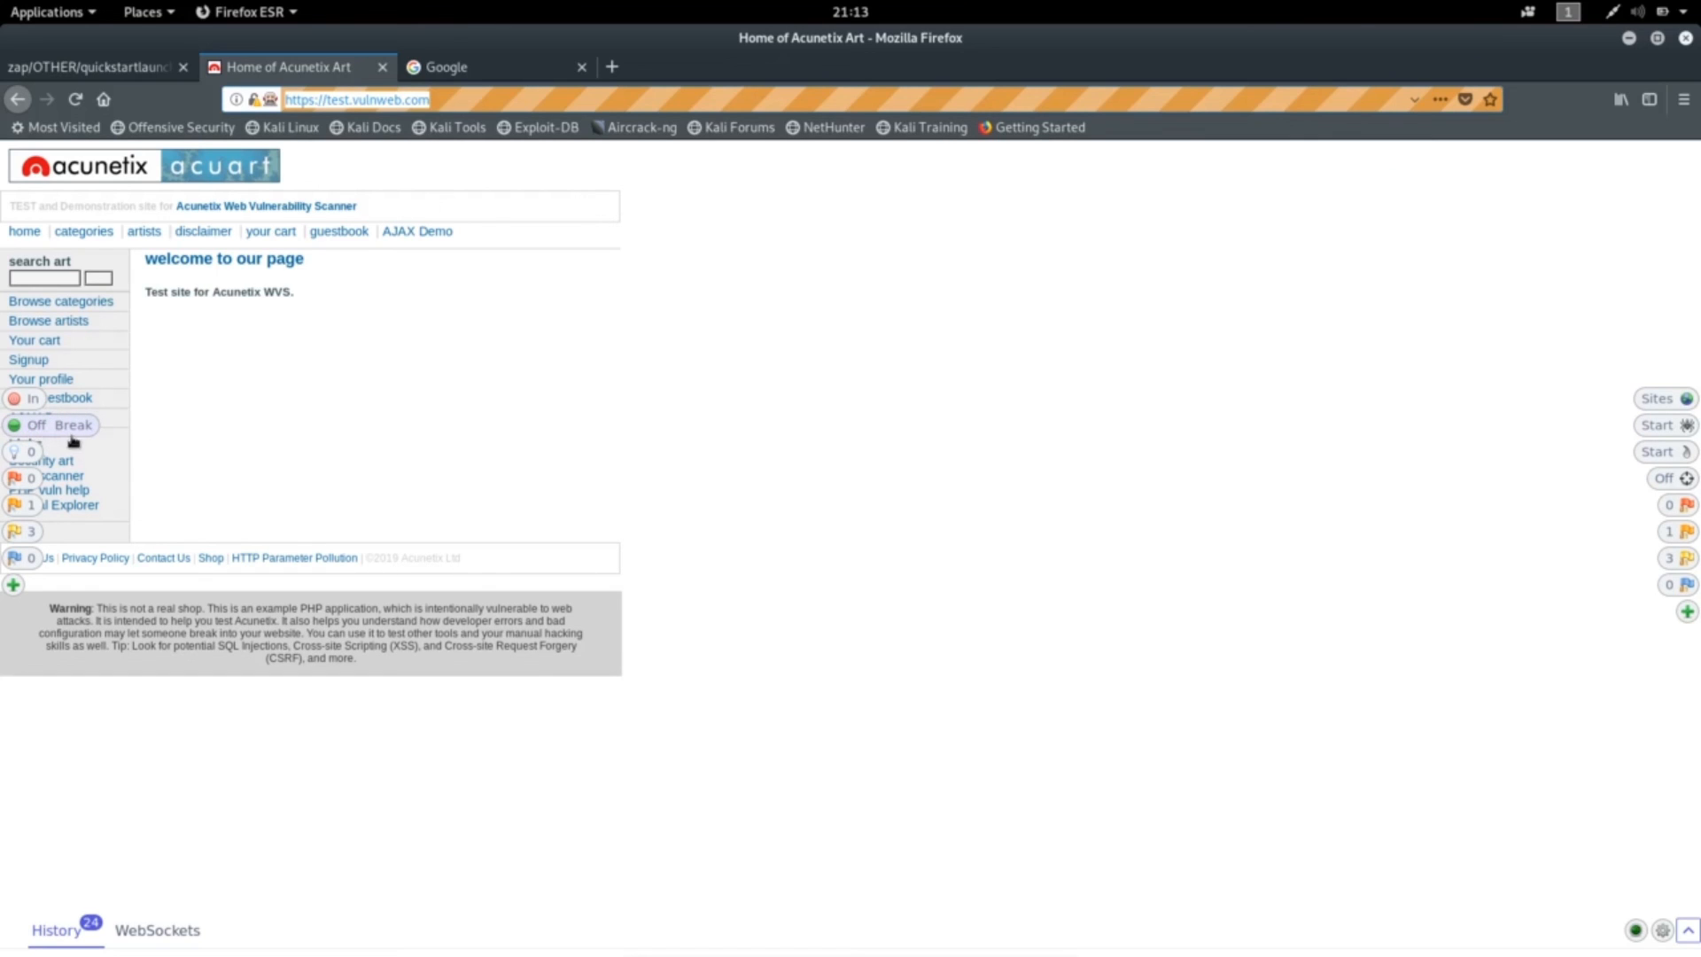
# - Turn on Break in the HUD, submit an art search for test and select the intercepted request's header text
pyautogui.click(37, 433)
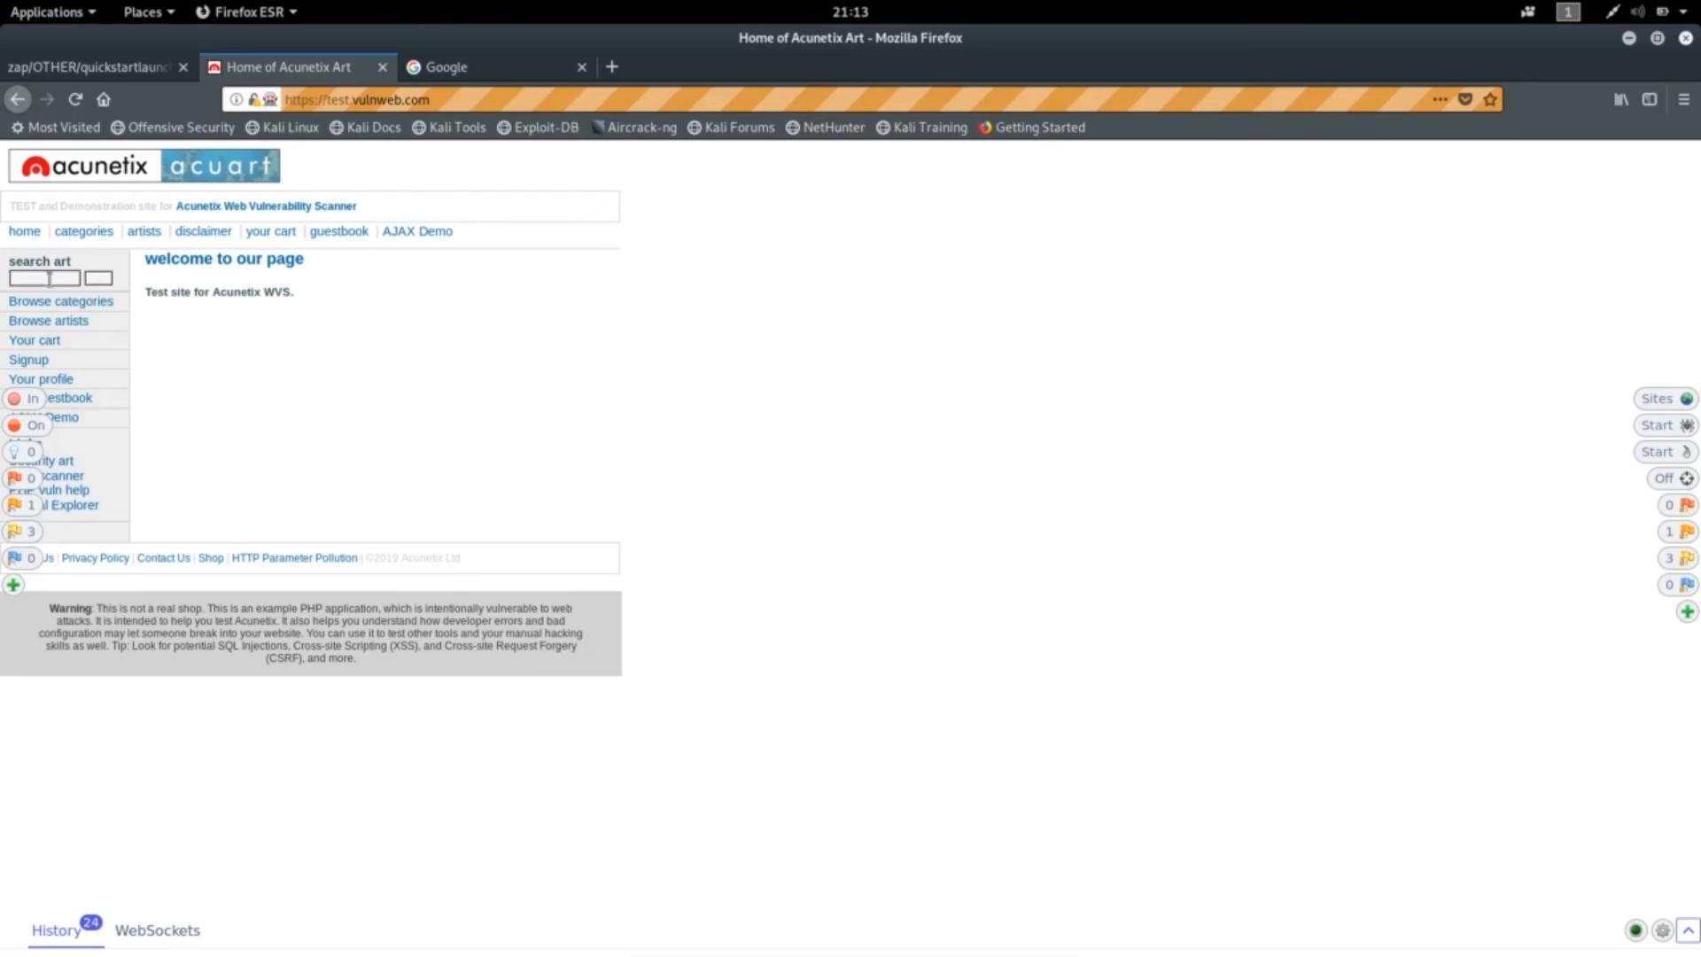
pyautogui.moveTo(51, 279); pyautogui.dragTo(6, 278)
pyautogui.click(102, 279)
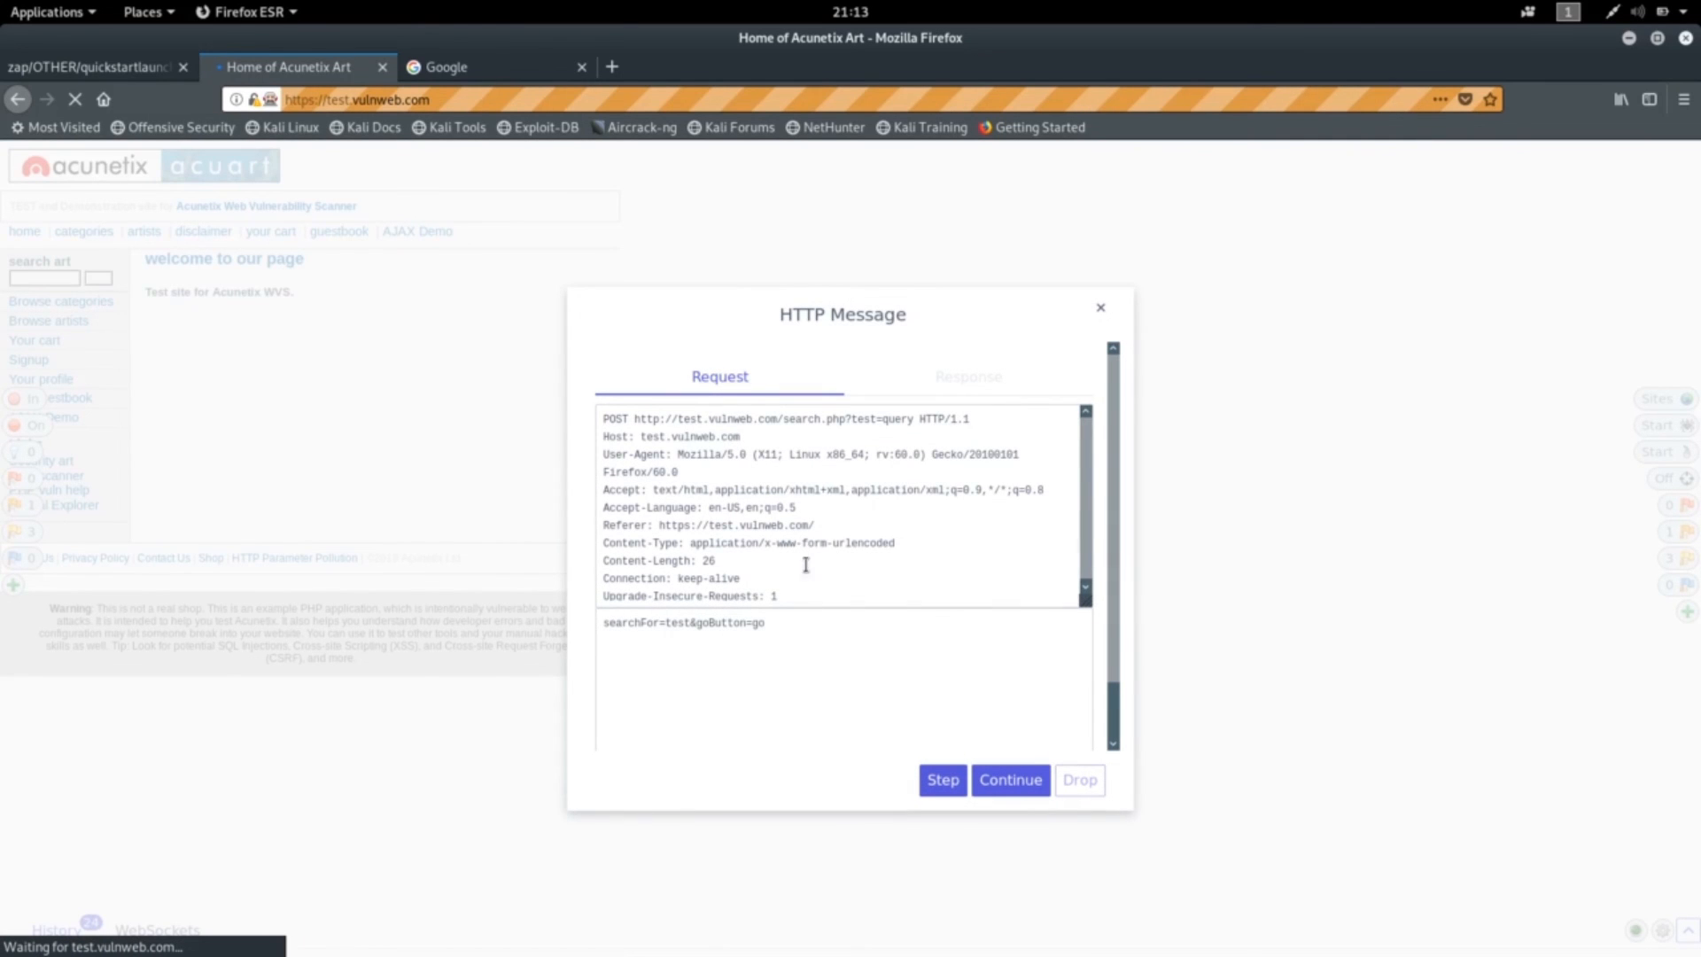
pyautogui.moveTo(778, 596); pyautogui.dragTo(593, 409)
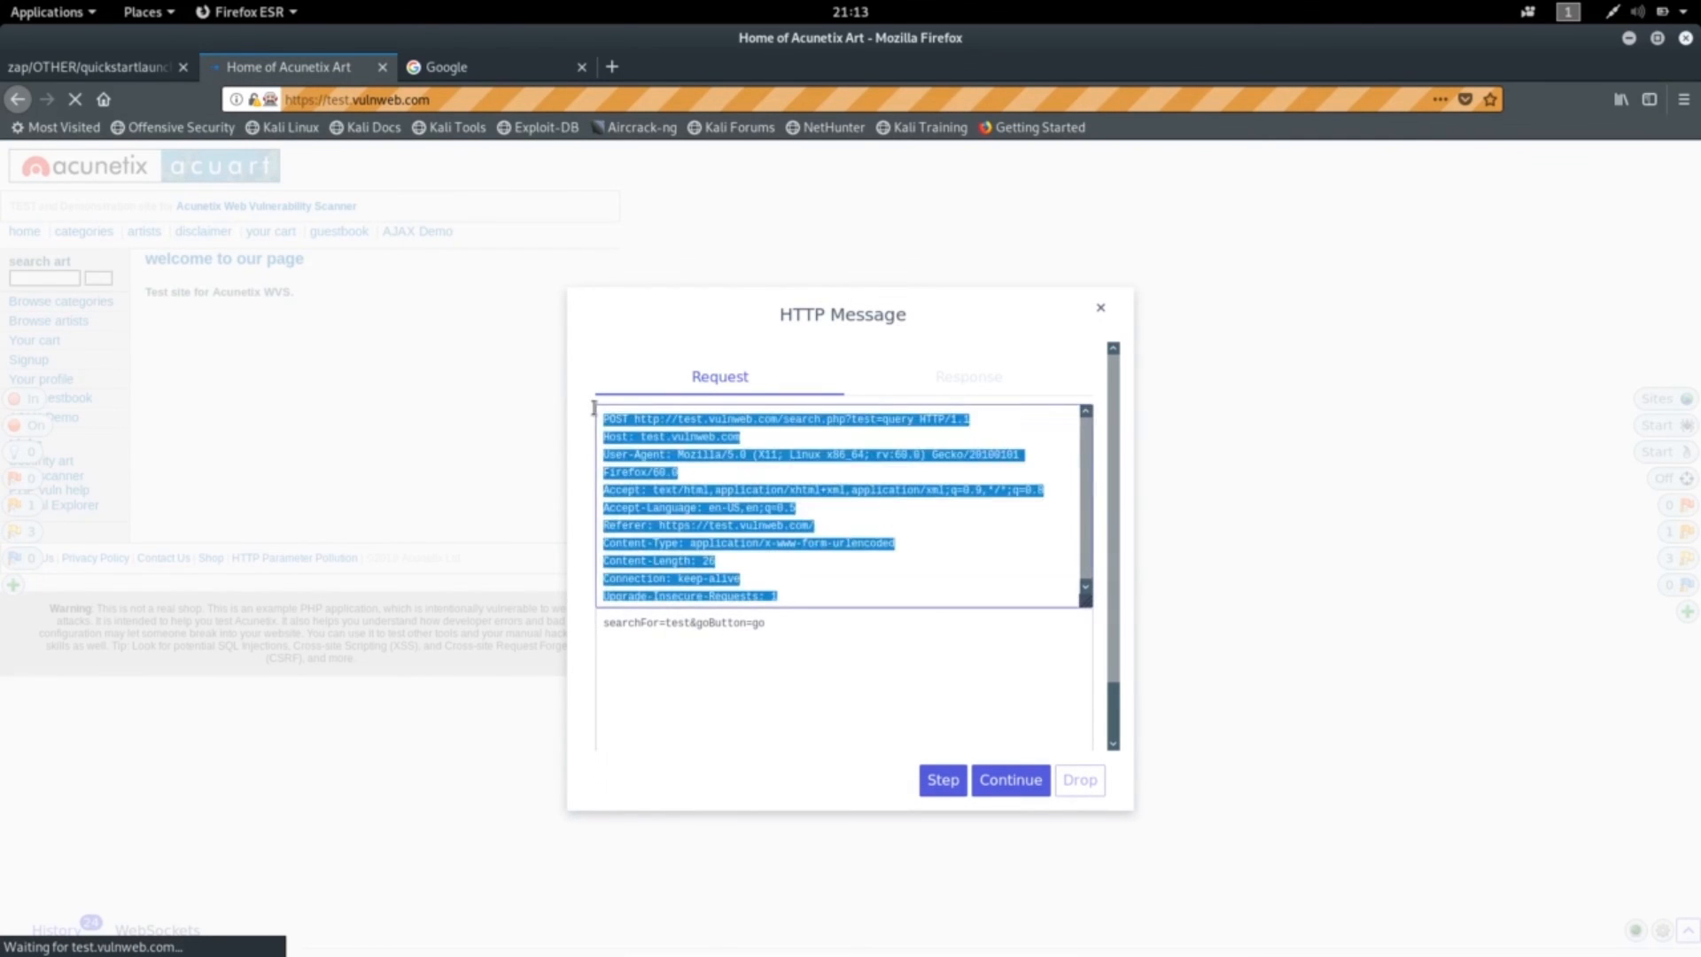
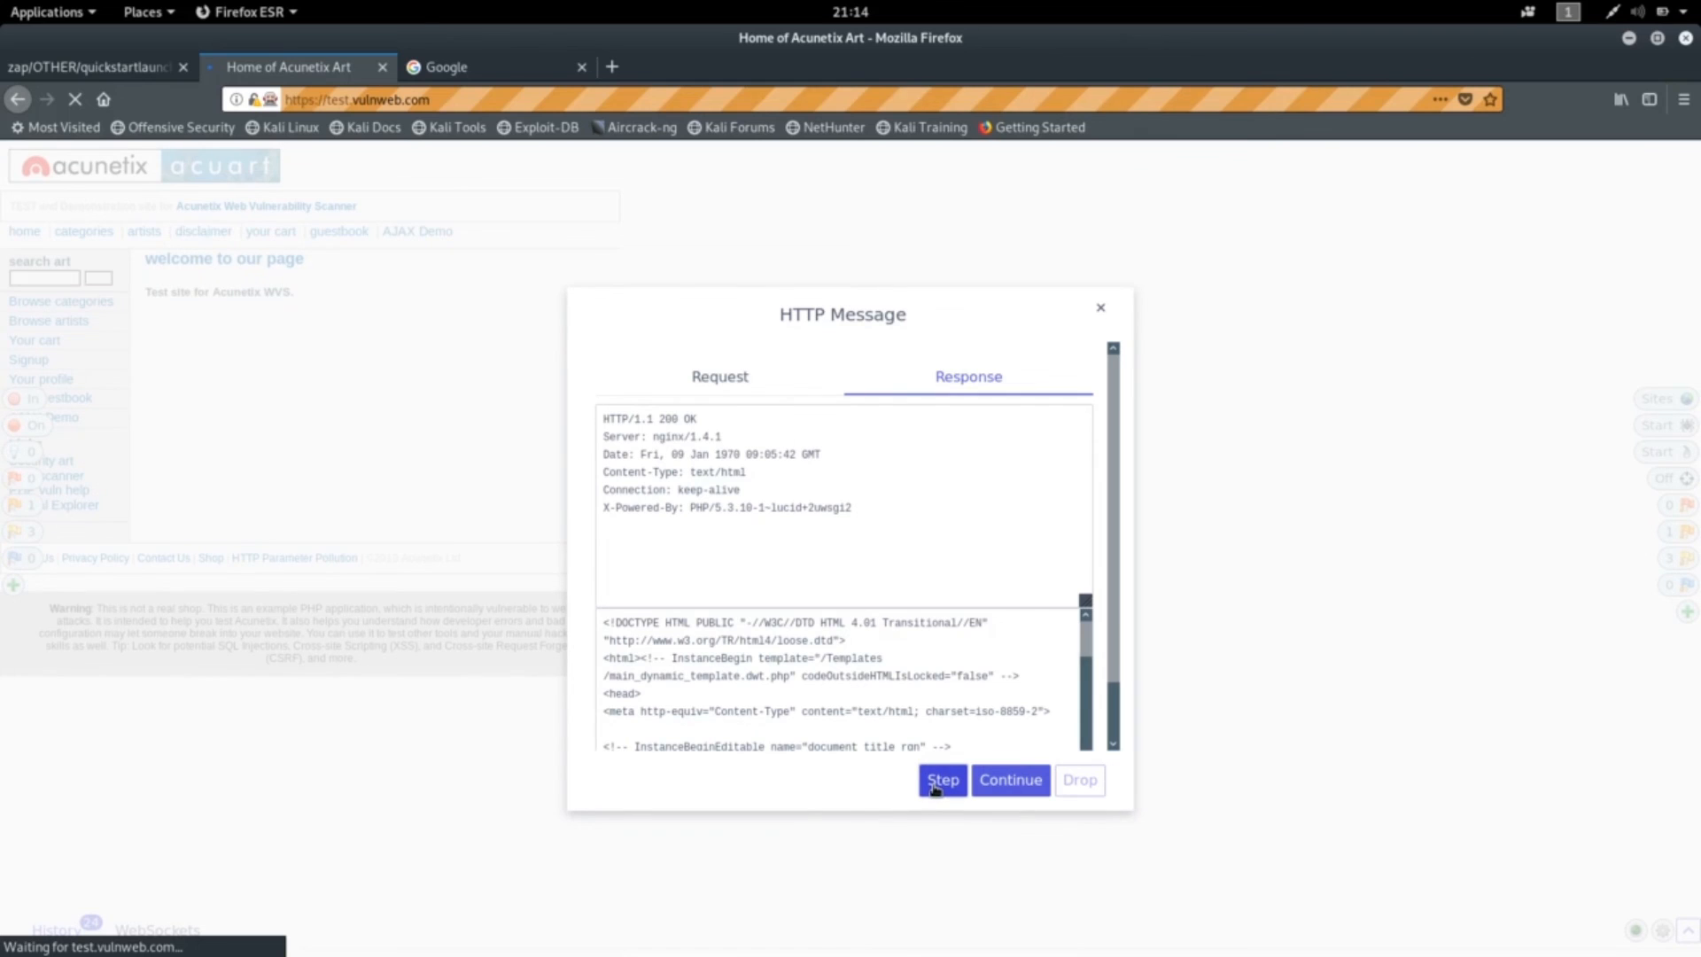
# - Step the intercepted response through to the browser, and resend the search page's form data on reload
pyautogui.click(937, 784)
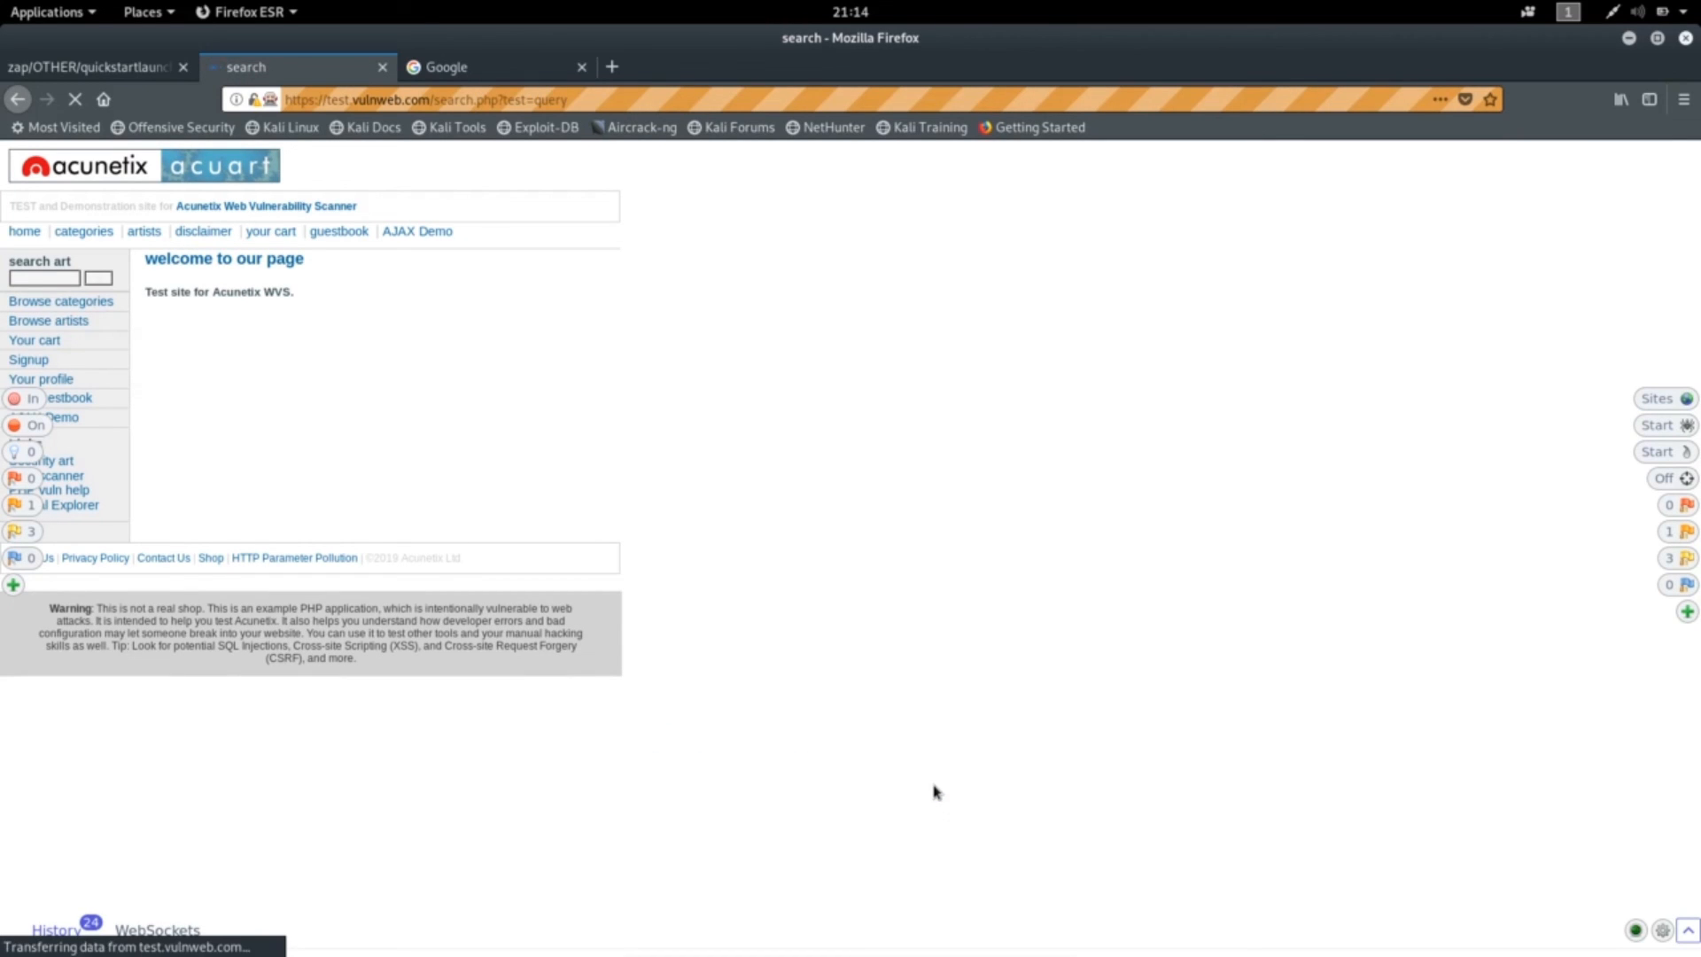
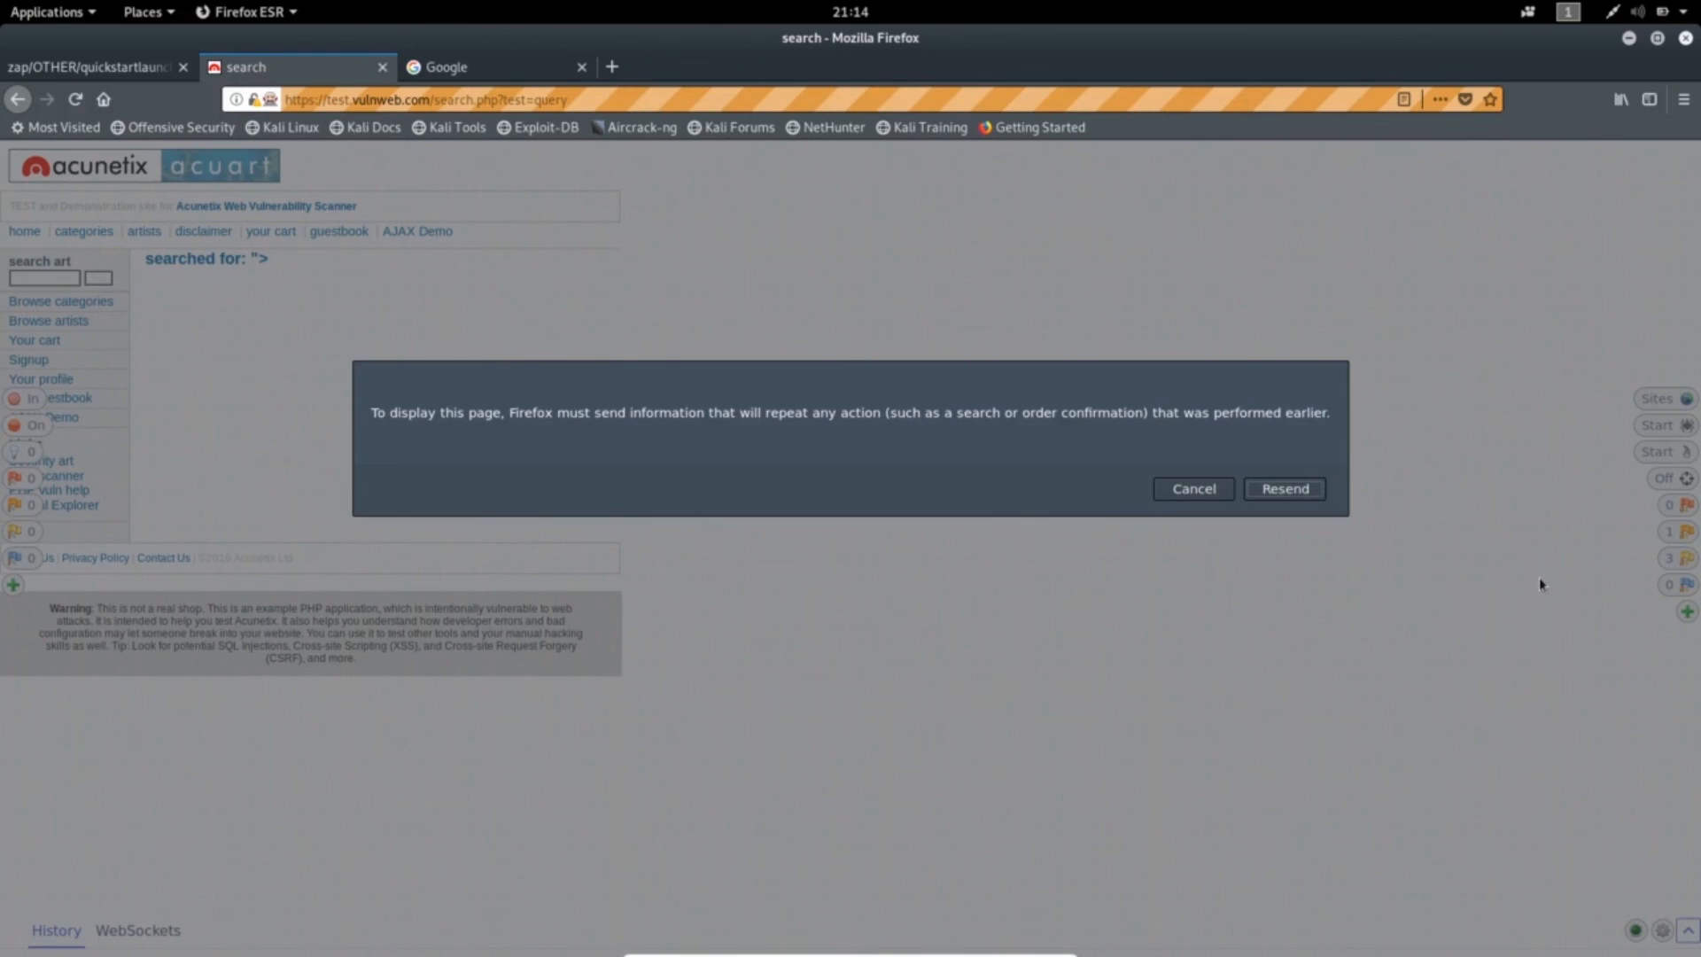
pyautogui.click(1285, 490)
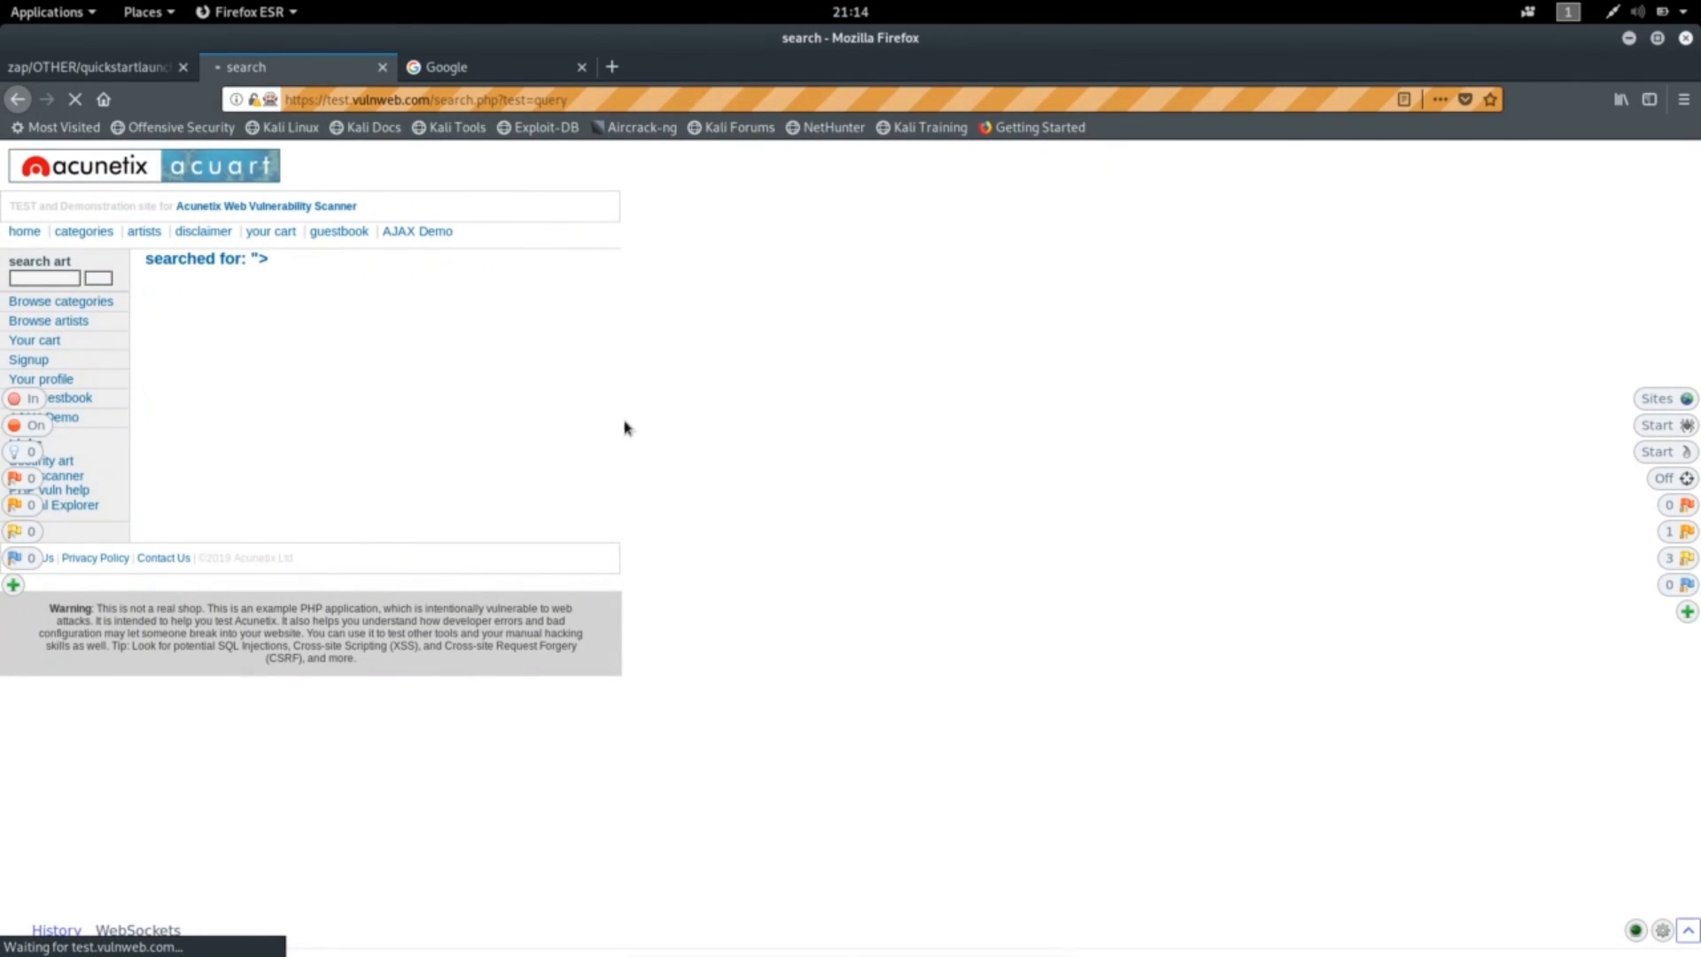
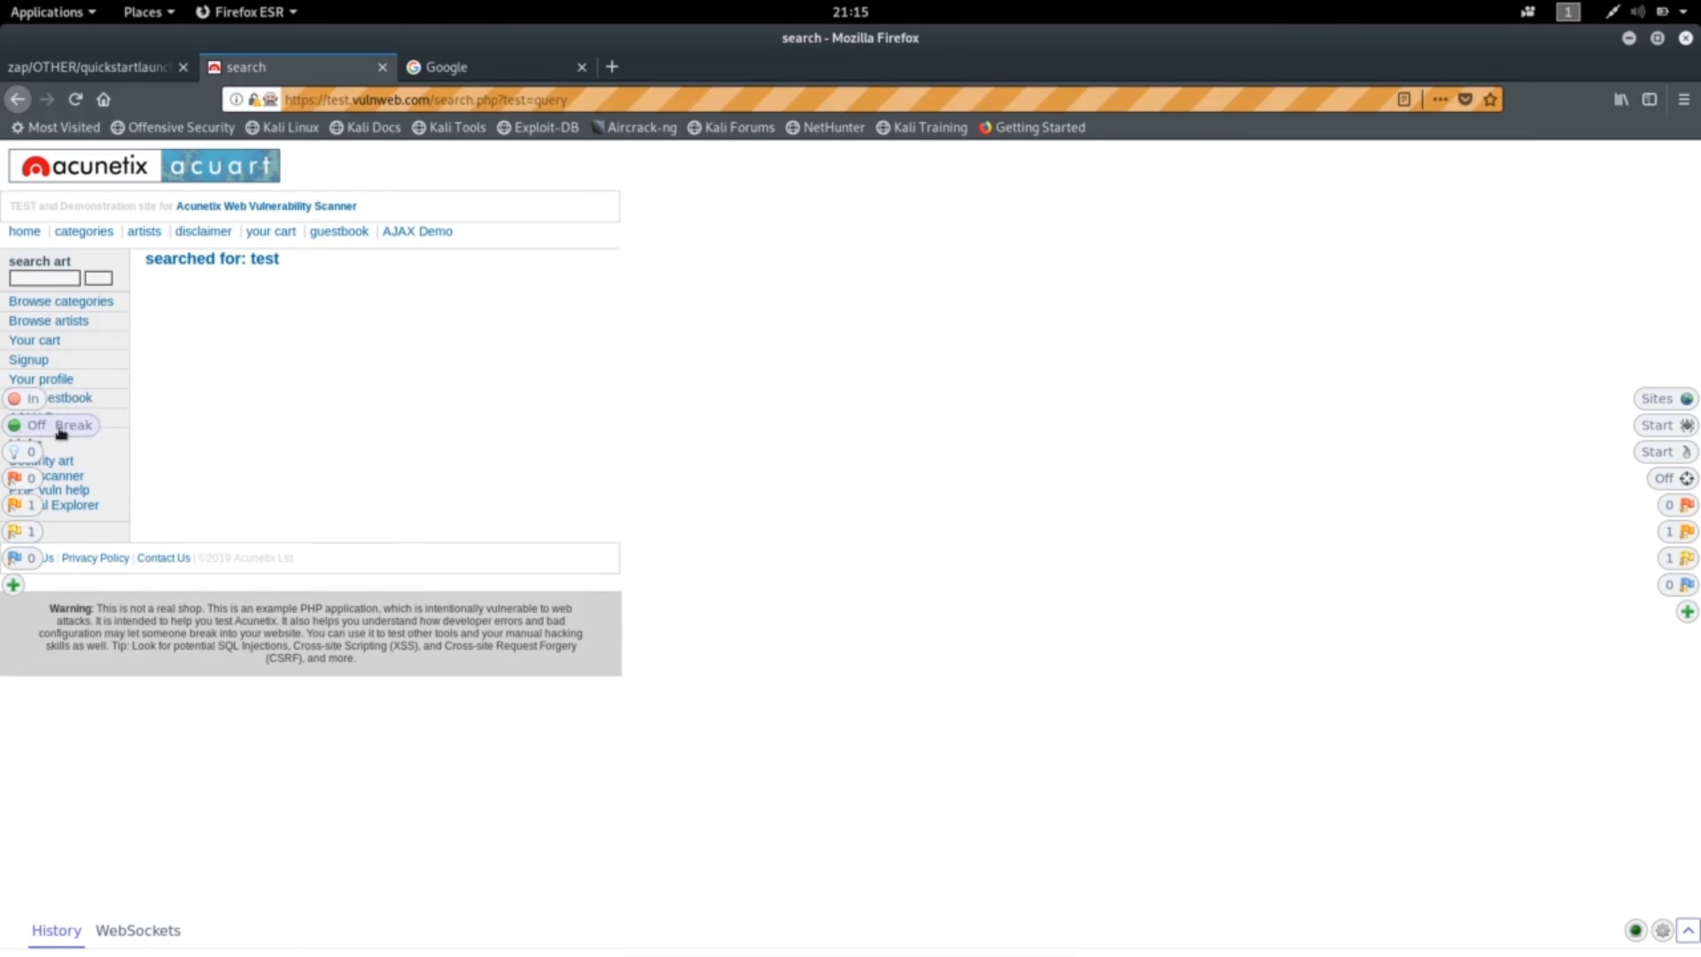
# - Submit another art search for test with Break on, and continue the intercepted POST request to search.php
pyautogui.click(49, 279)
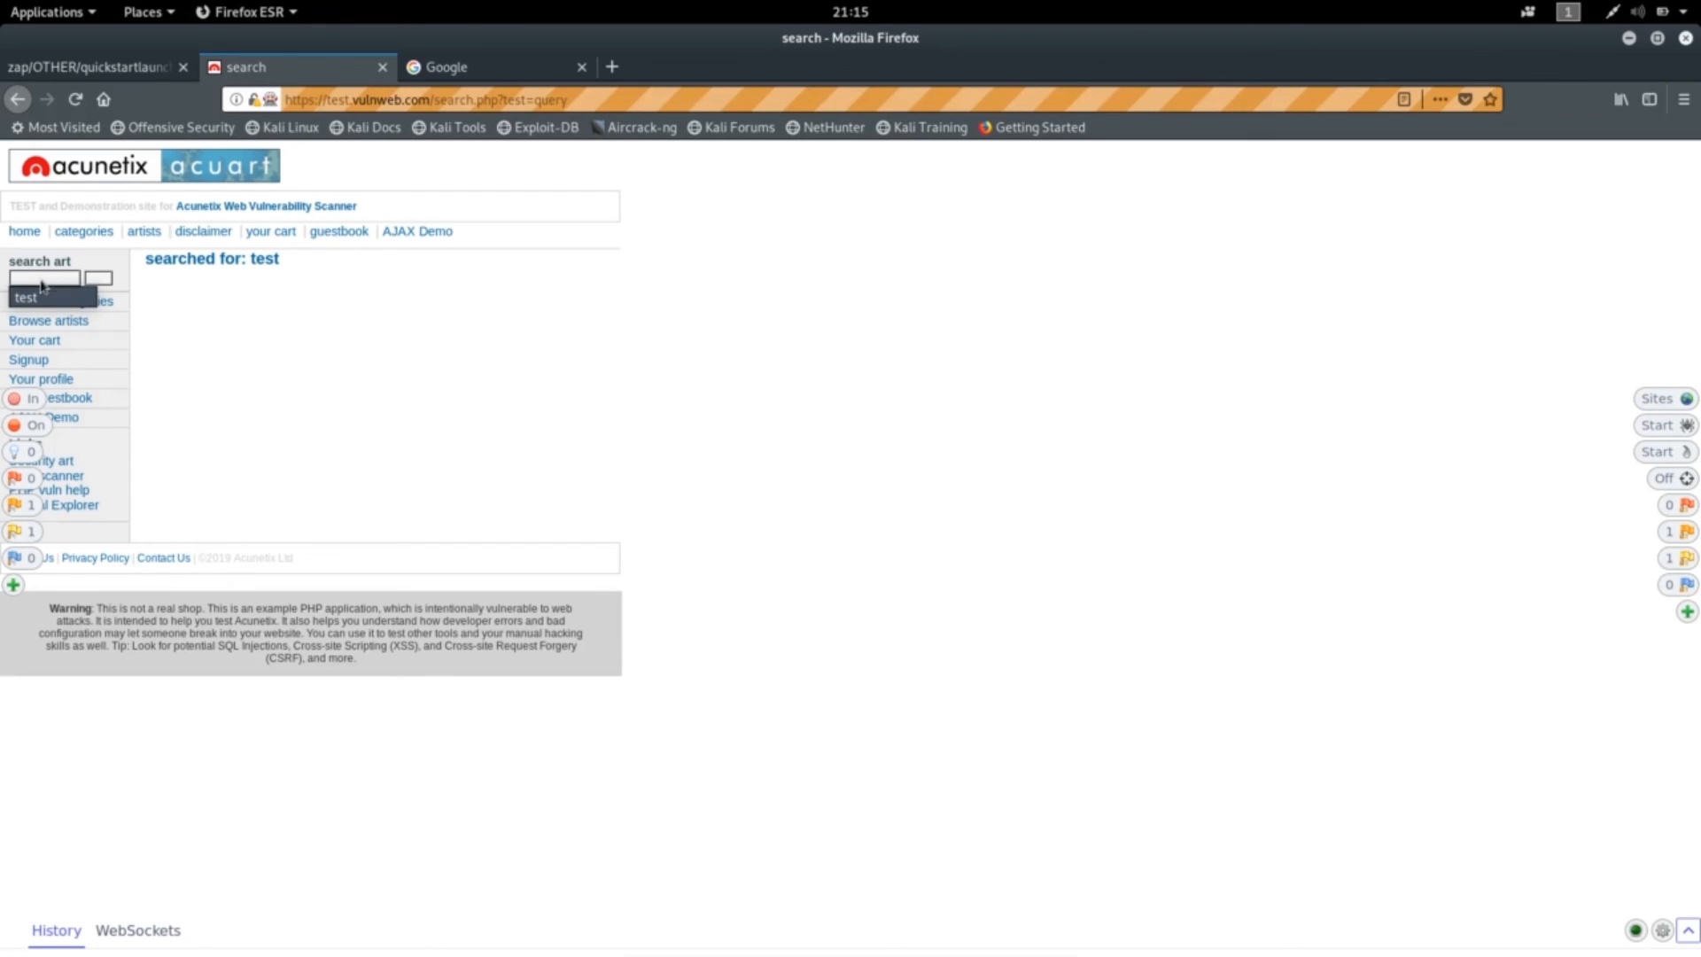
pyautogui.click(71, 297)
pyautogui.click(93, 279)
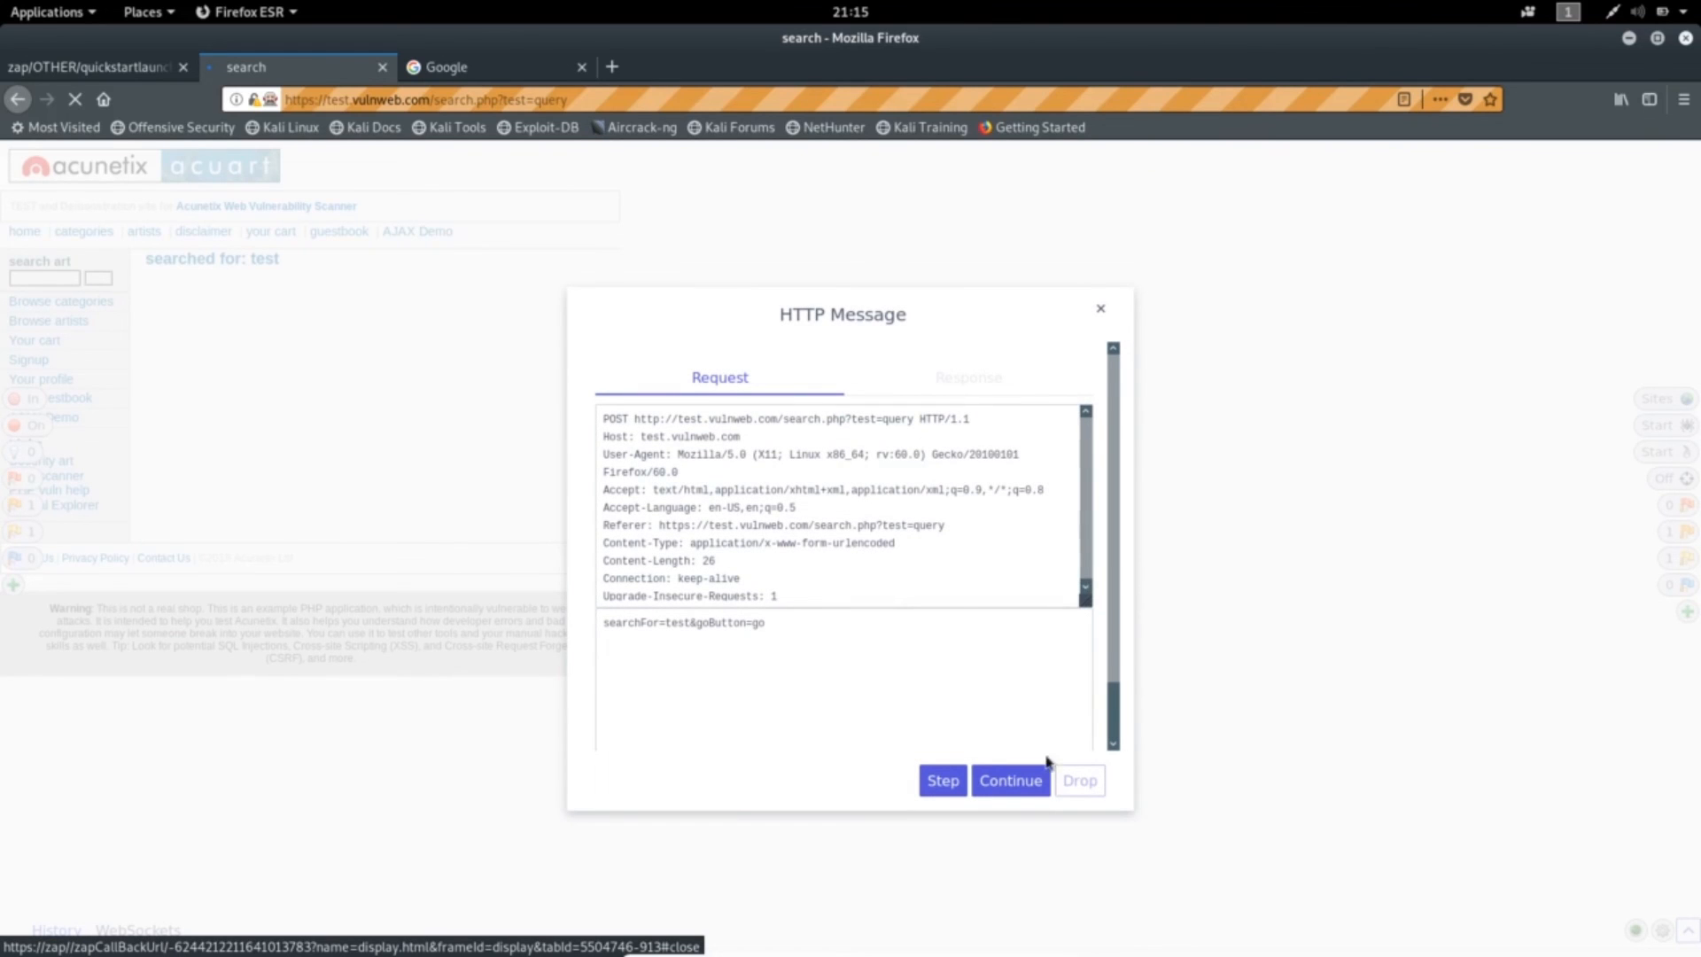
pyautogui.click(1007, 786)
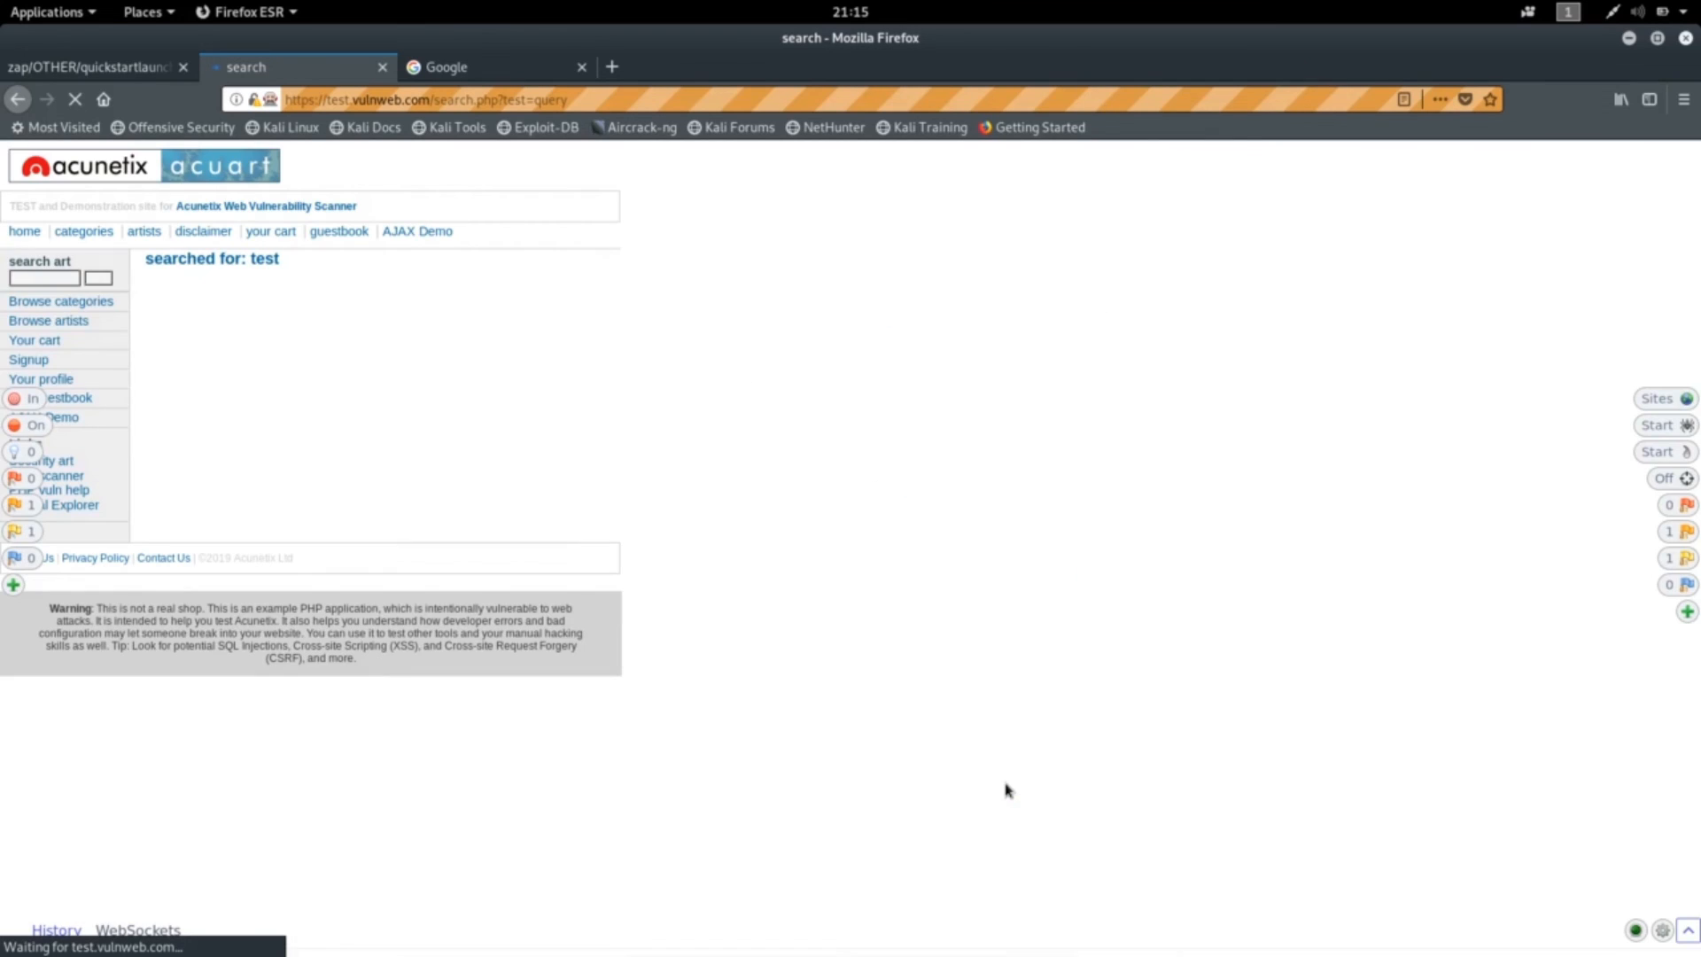